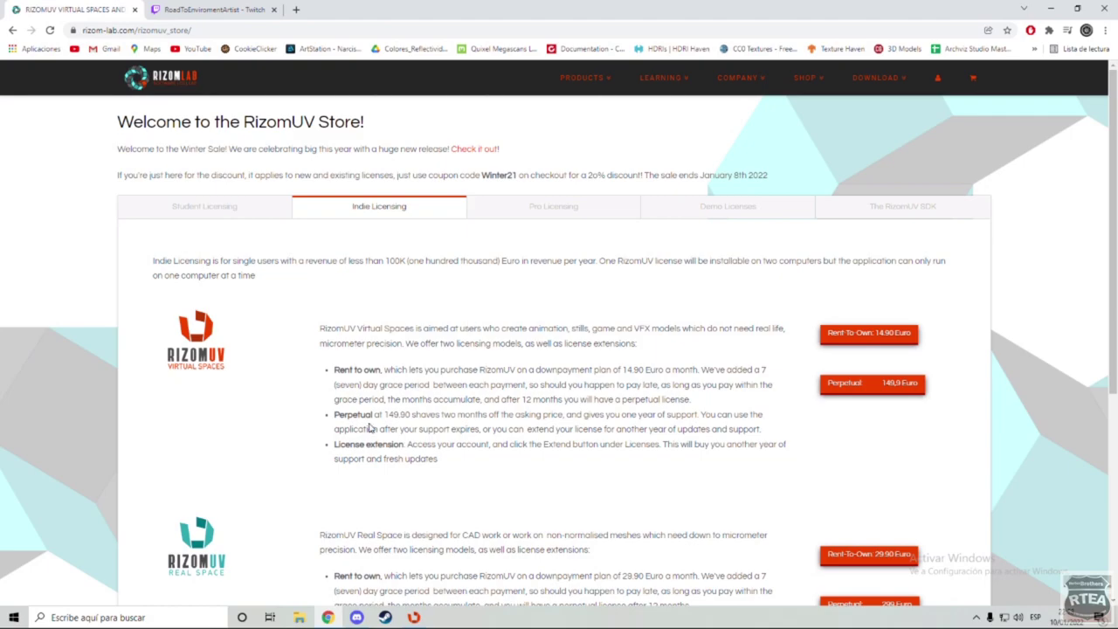
# Step: Switch to RizomUV and widen the 3D viewport slightly
pyautogui.click(414, 617)
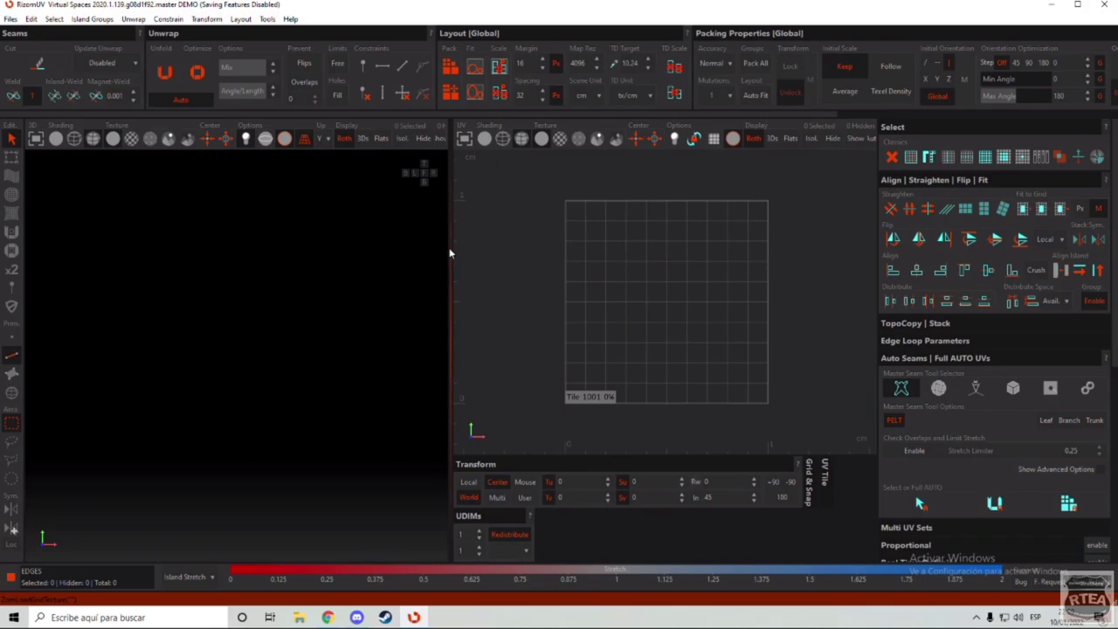
pyautogui.moveTo(450, 251); pyautogui.dragTo(469, 253)
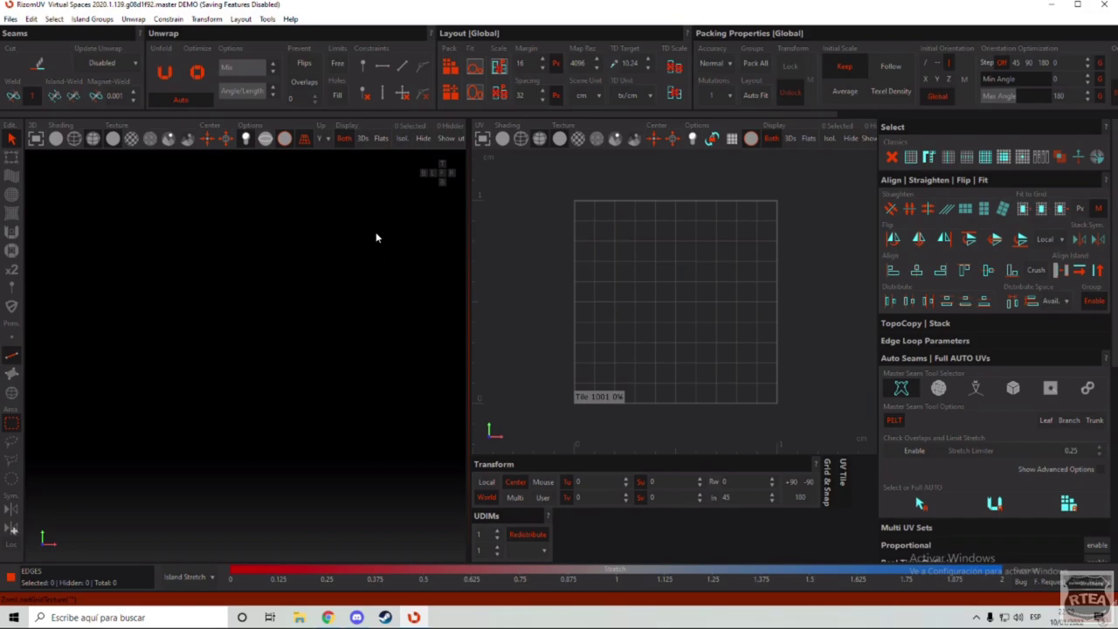
# Step: Start loading a model without UVs and browse to Projects/AAUnnamedBridgeProject on the 3DStuff (G:) drive
pyautogui.click(10, 19)
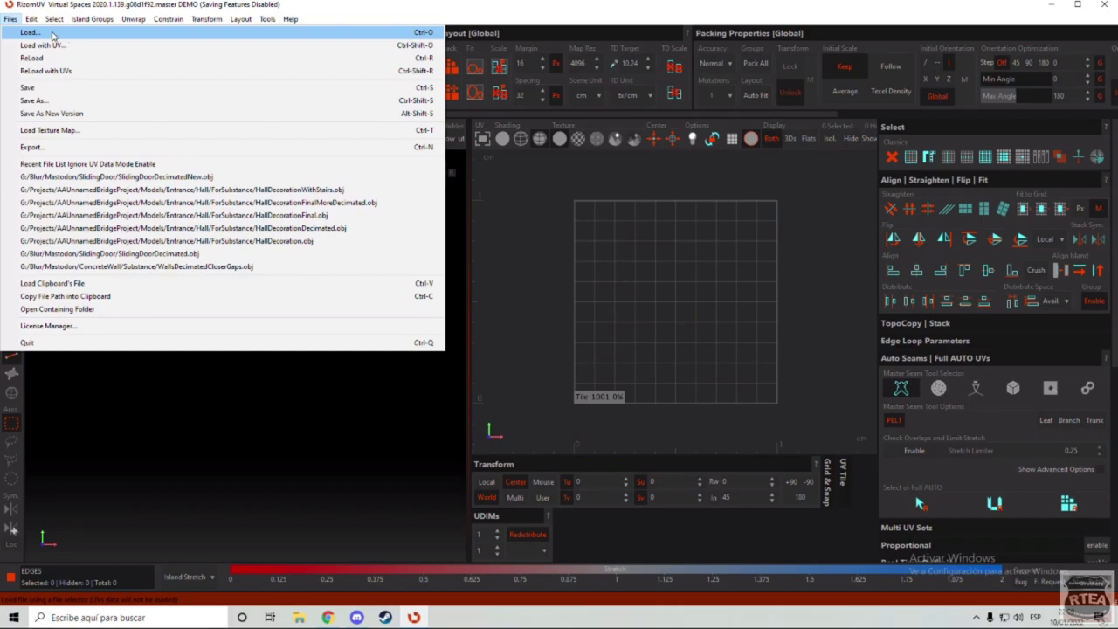
pyautogui.click(40, 35)
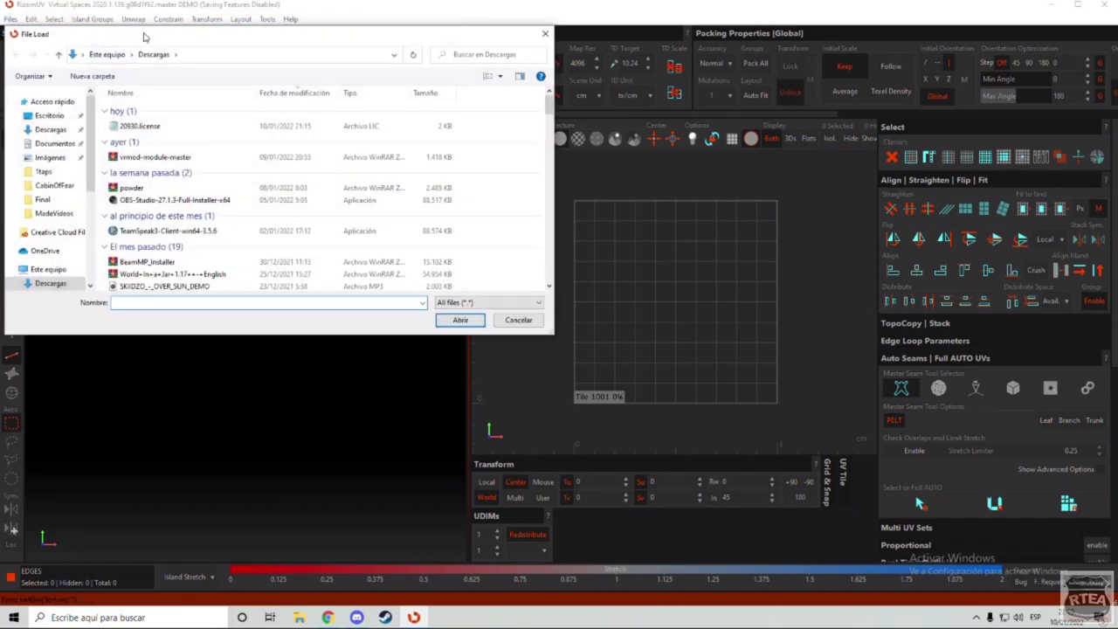
pyautogui.scroll(-4, 262, 262)
pyautogui.click(259, 286)
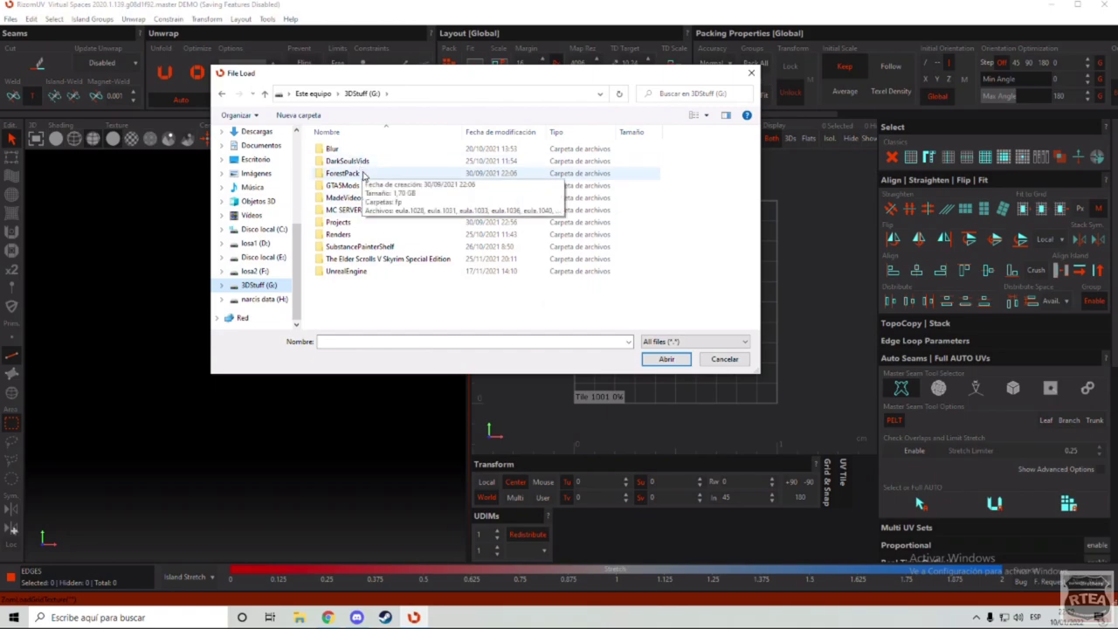
pyautogui.doubleClick(356, 224)
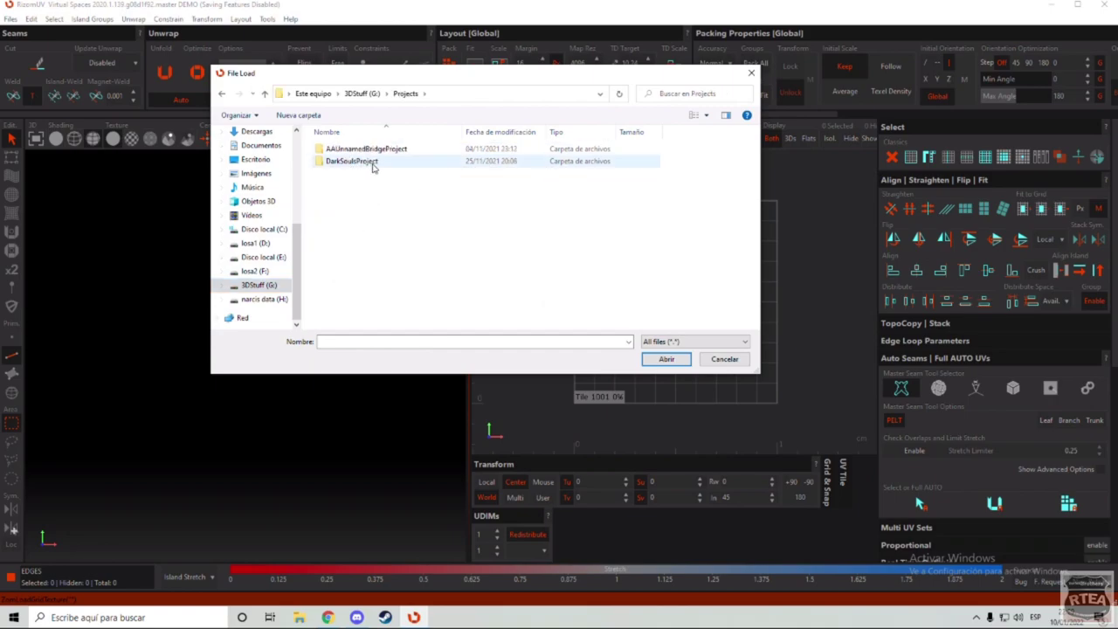
pyautogui.doubleClick(367, 149)
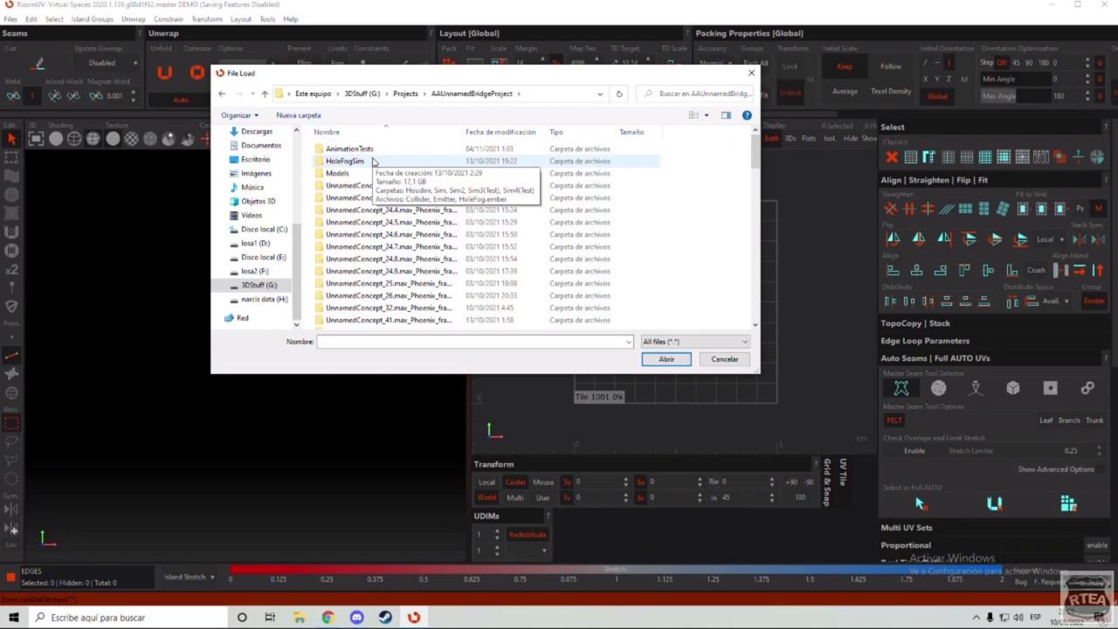
# Step: Load EntranceBaseDecimated003 from the project's Models/Entrance folder
pyautogui.moveTo(401, 75); pyautogui.dragTo(309, 97)
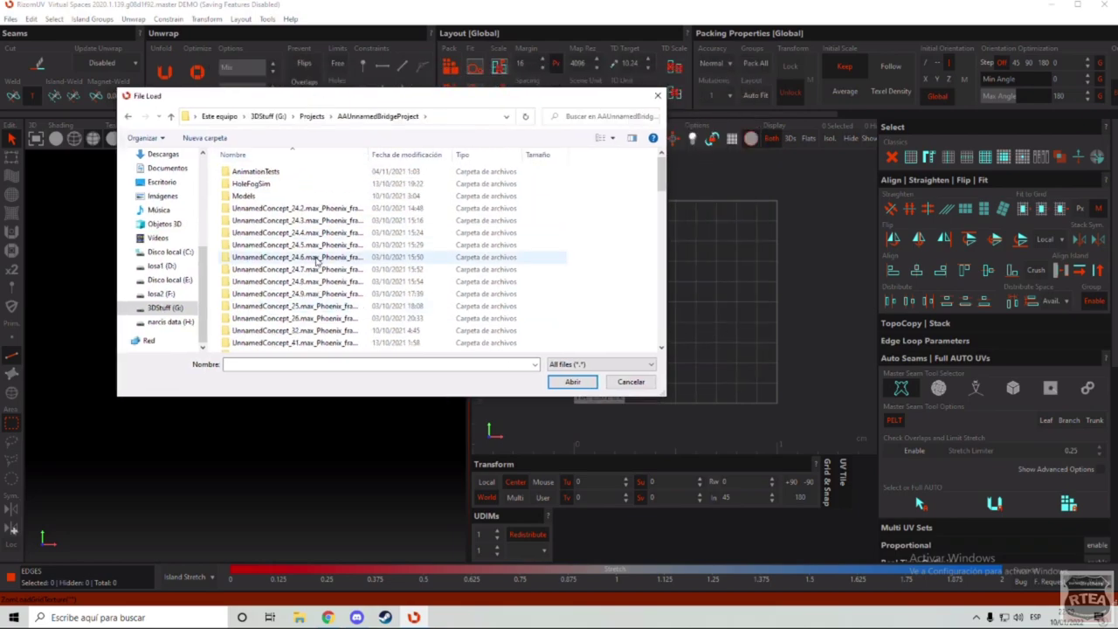
pyautogui.scroll(-5, 340, 206)
pyautogui.scroll(5, 376, 262)
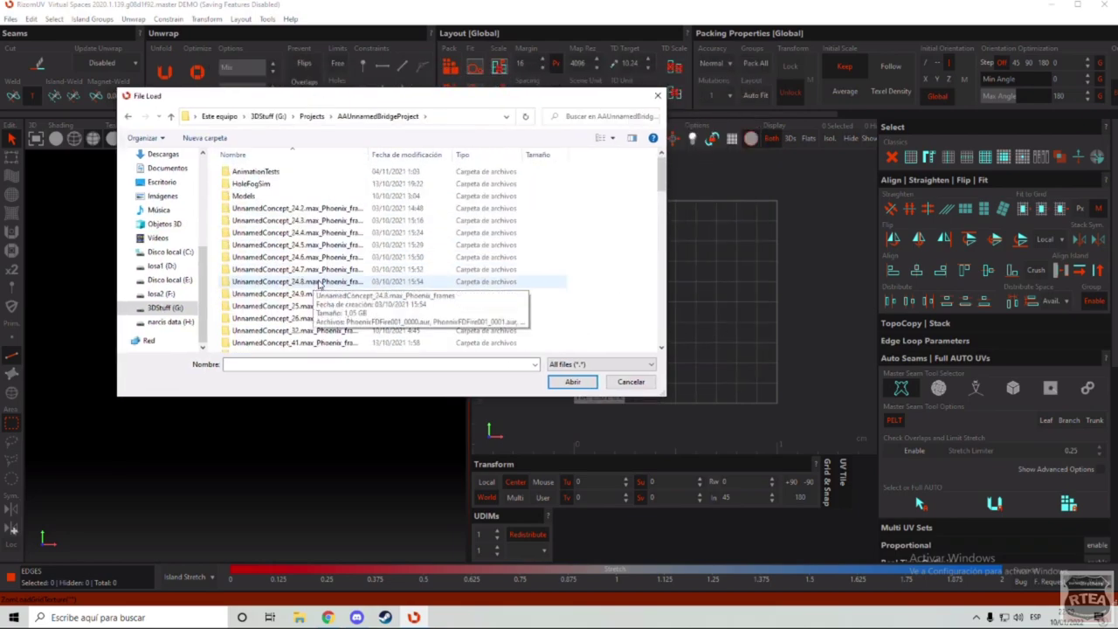
pyautogui.moveTo(253, 102); pyautogui.dragTo(320, 102)
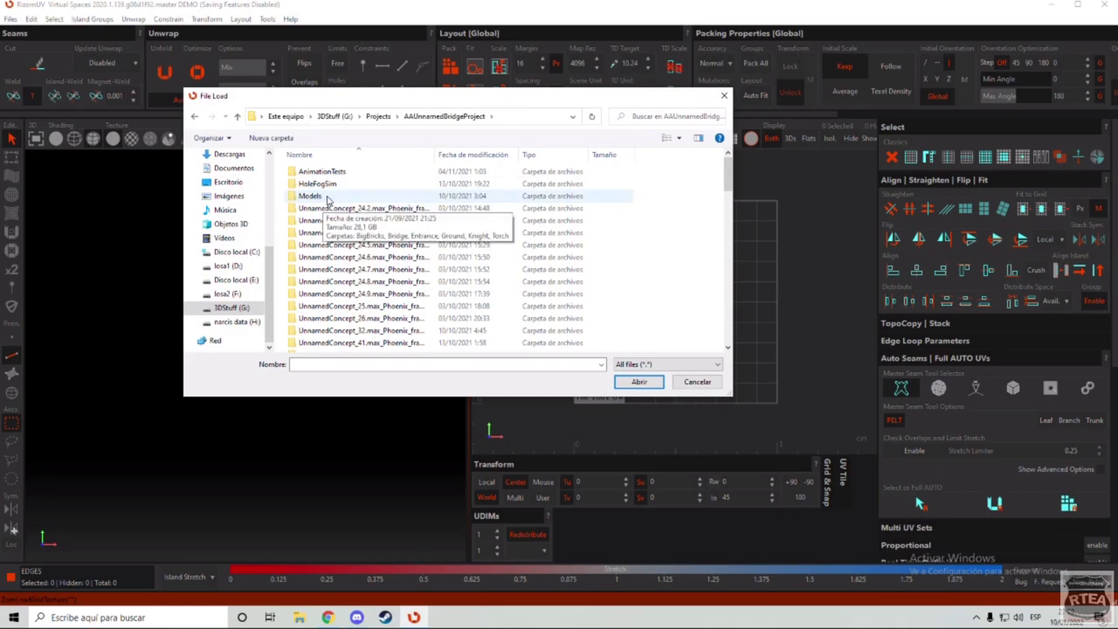
pyautogui.doubleClick(325, 197)
pyautogui.doubleClick(326, 197)
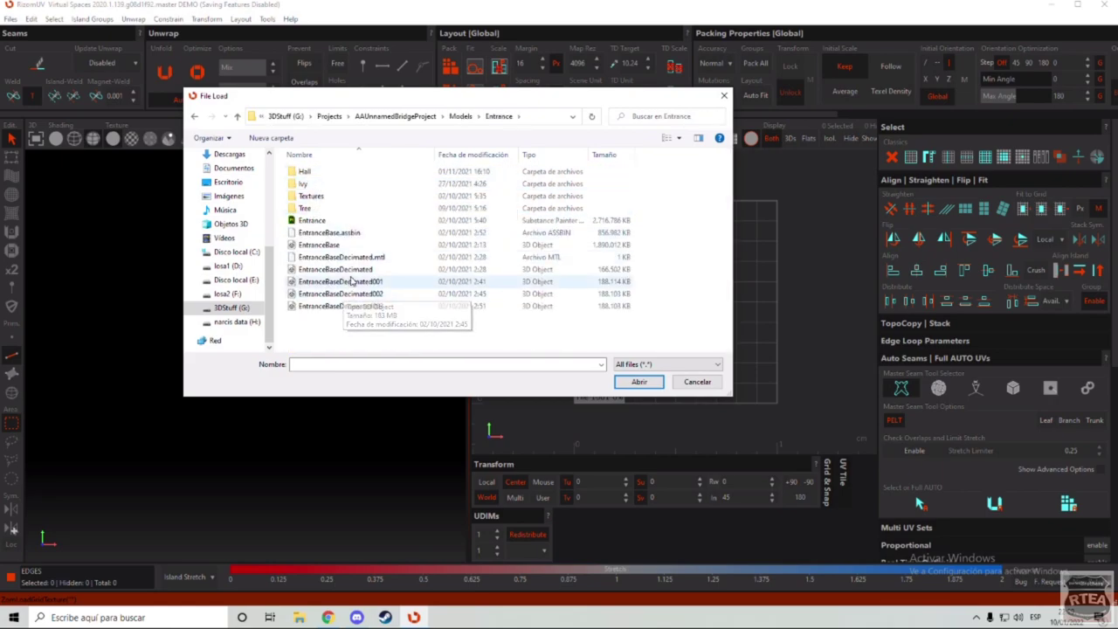
pyautogui.doubleClick(349, 305)
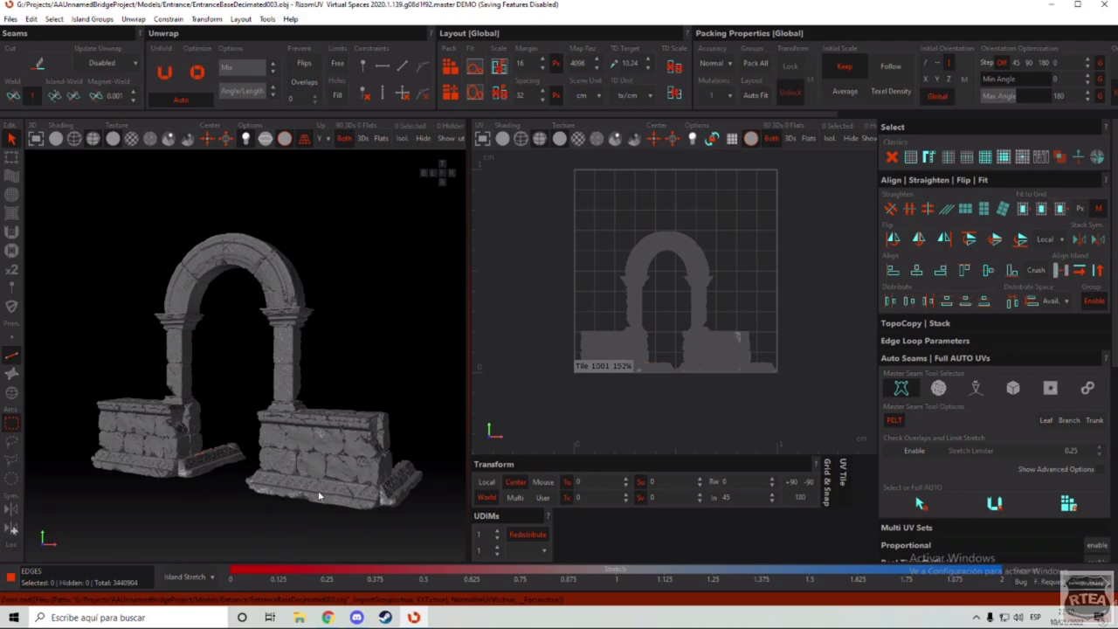
# Step: Examine the loaded stone entrance model up close, around the low walls and pillar bases
pyautogui.scroll(5, 336, 452)
pyautogui.scroll(3, 354, 411)
pyautogui.scroll(-5, 355, 425)
pyautogui.keyDown('alt'); pyautogui.moveTo(299, 408); pyautogui.dragTo(427, 417); pyautogui.keyUp('alt')
pyautogui.moveTo(426, 416); pyautogui.dragTo(255, 360, button='middle')
pyautogui.scroll(-6, 318, 389)
pyautogui.click(11, 18)
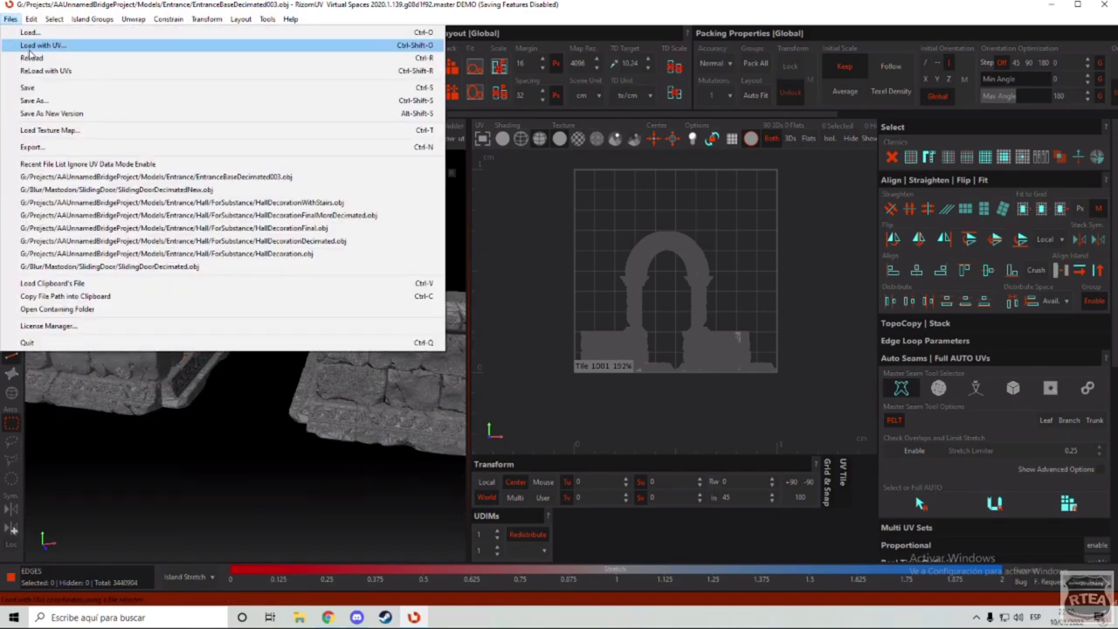
pyautogui.click(28, 46)
pyautogui.click(579, 306)
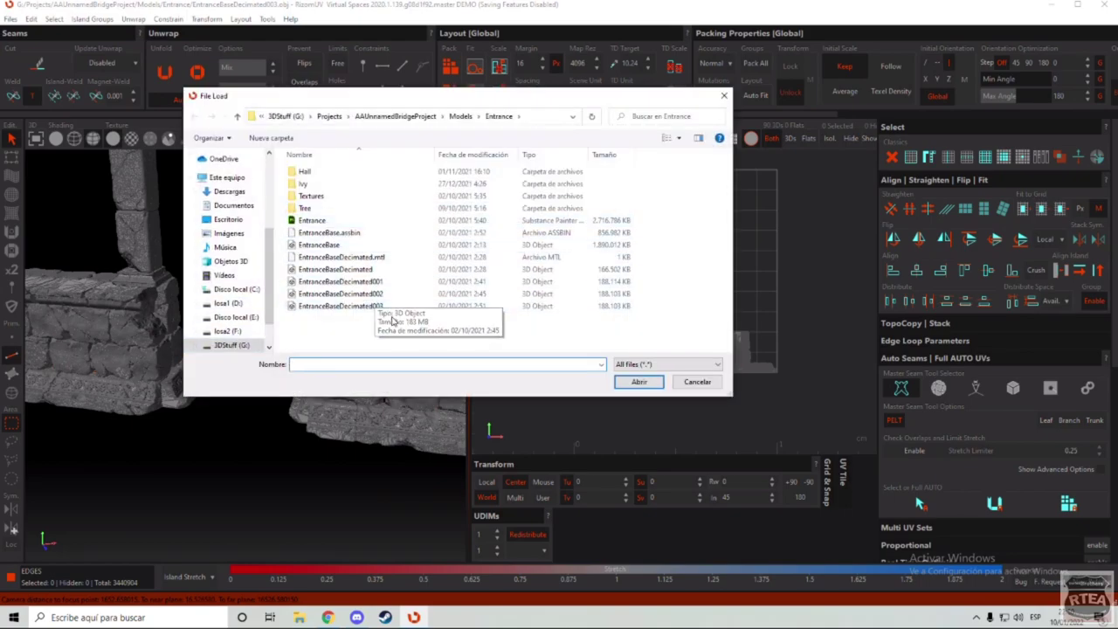
pyautogui.click(709, 382)
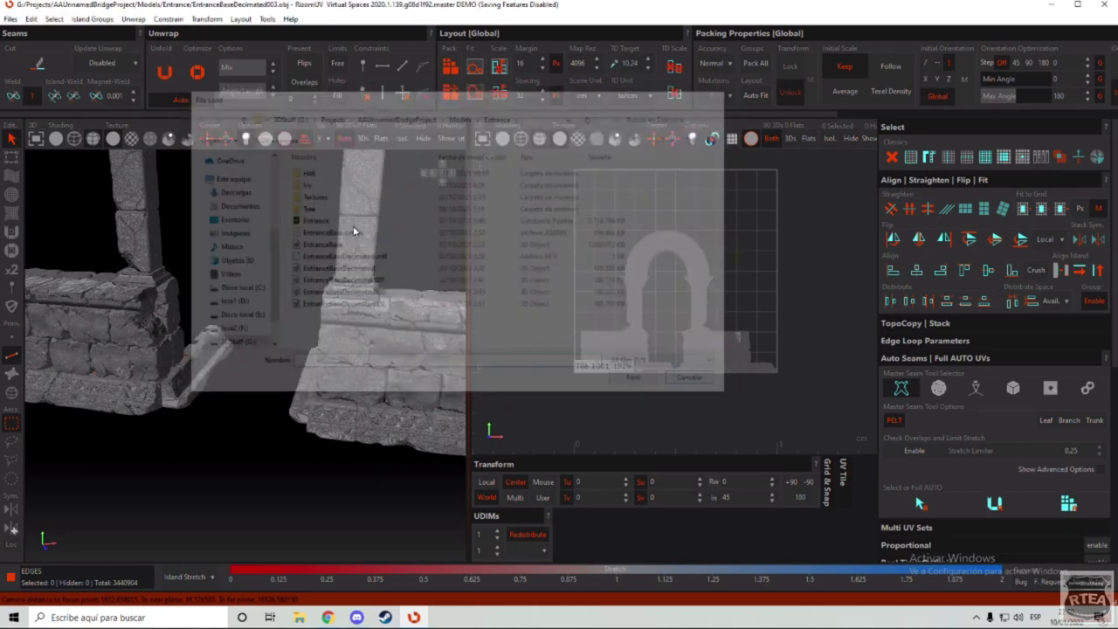
# Step: Load EntranceBaseDecimated003 again, this time with its existing UVs
pyautogui.click(9, 18)
pyautogui.click(37, 48)
pyautogui.click(579, 307)
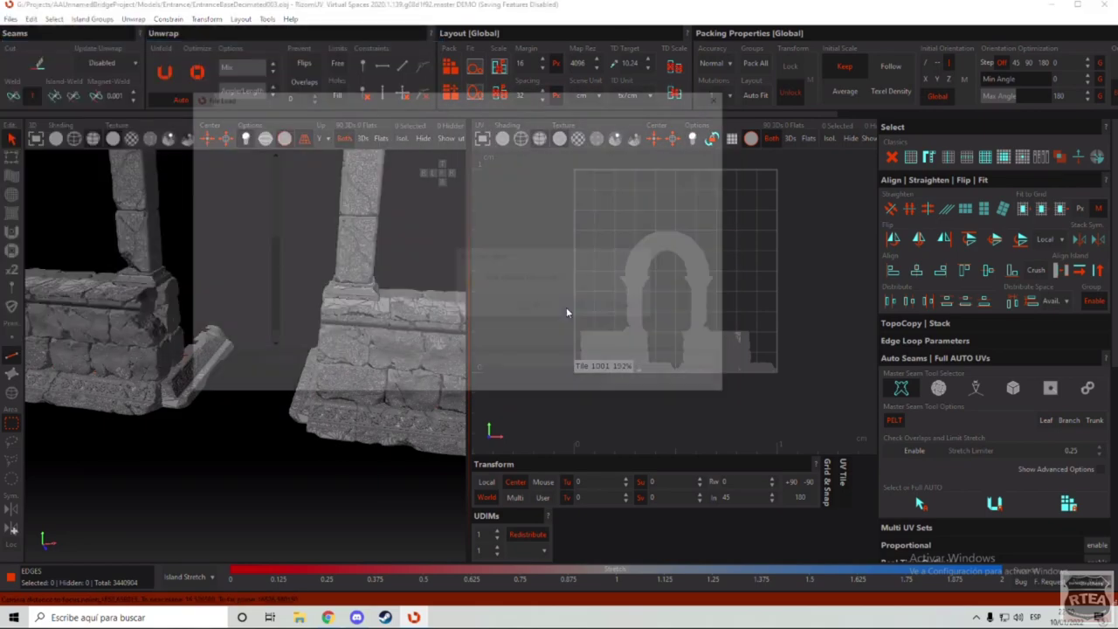
pyautogui.doubleClick(375, 307)
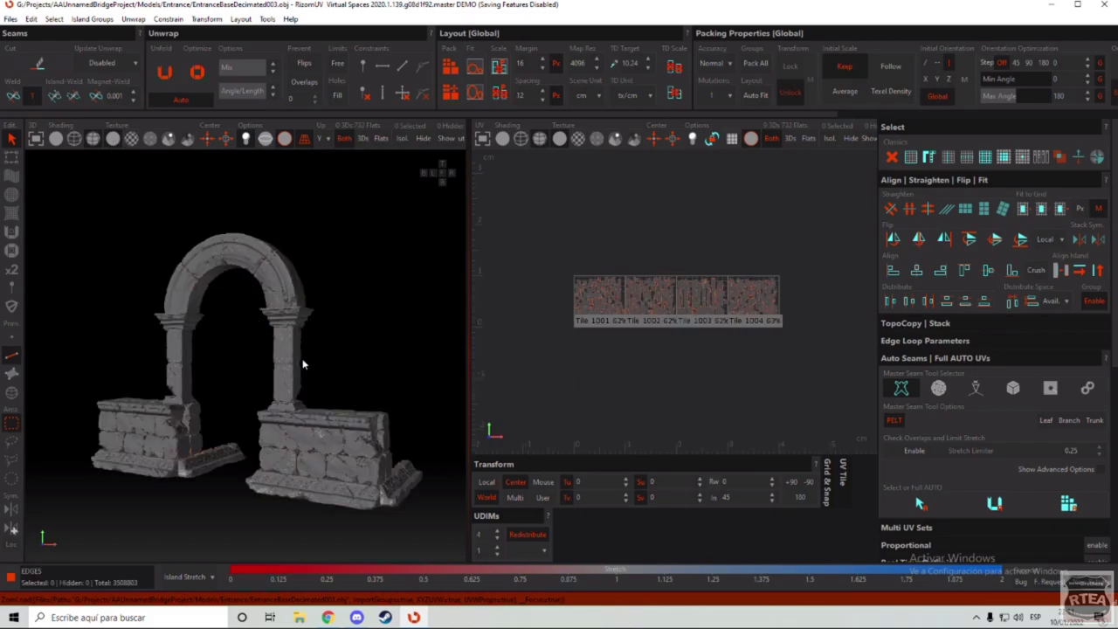
# Step: Examine the imported UV islands in the first tile and the seams along the pillar and wall stones
pyautogui.scroll(5, 548, 277)
pyautogui.scroll(-3, 751, 373)
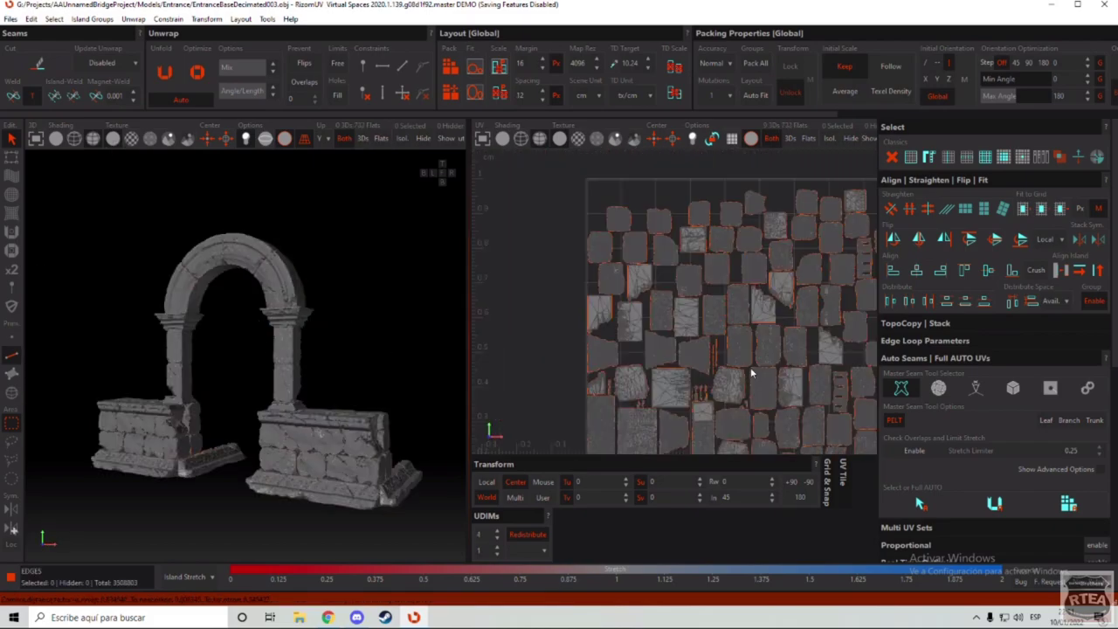
pyautogui.scroll(10, 276, 465)
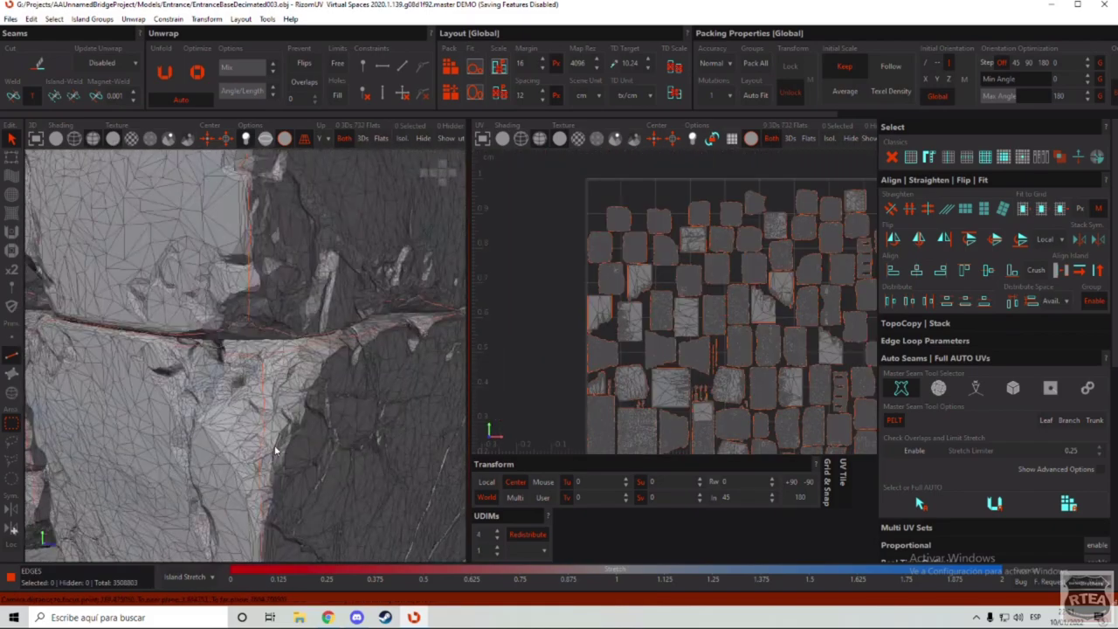
pyautogui.scroll(-4, 293, 384)
pyautogui.moveTo(307, 503); pyautogui.dragTo(282, 253, button='middle')
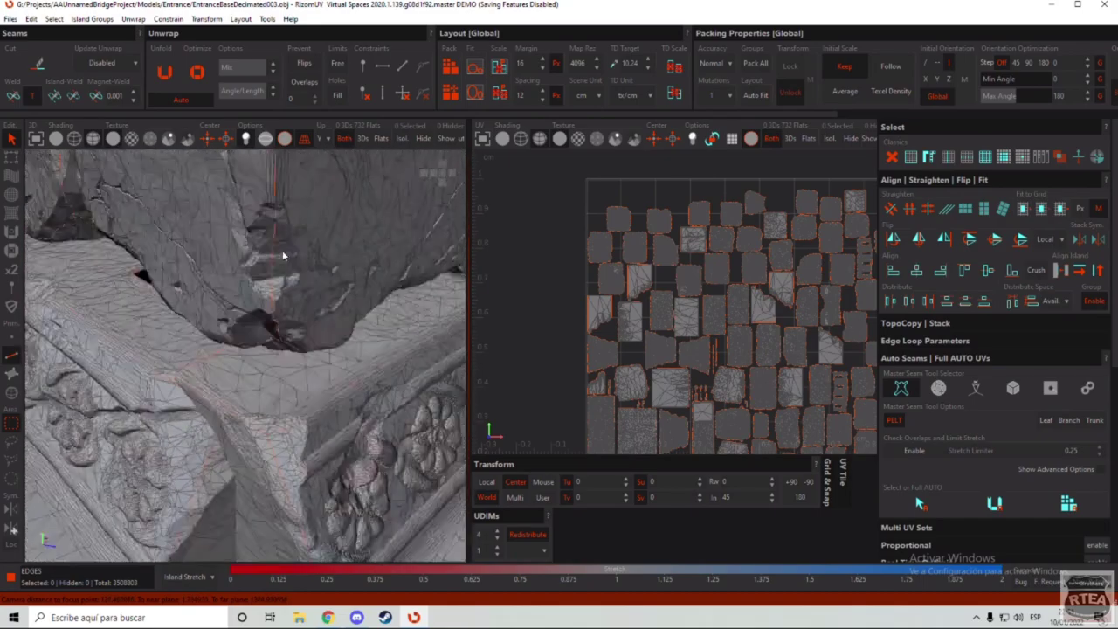
pyautogui.scroll(6, 274, 445)
pyautogui.moveTo(275, 443); pyautogui.dragTo(272, 347, button='middle')
pyautogui.scroll(-10, 284, 396)
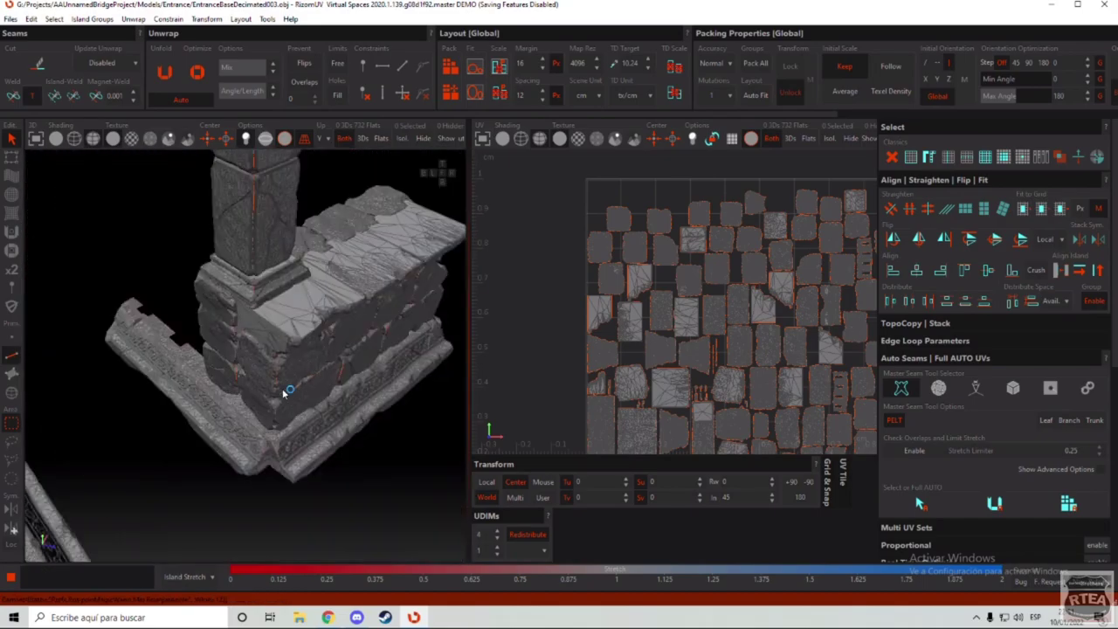
# Step: Inspect the wall corner seams and the whole arch from different angles and distances
pyautogui.keyDown('alt'); pyautogui.moveTo(276, 379); pyautogui.dragTo(306, 378); pyautogui.keyUp('alt')
pyautogui.scroll(-6, 312, 389)
pyautogui.moveTo(305, 378); pyautogui.dragTo(291, 348, button='middle')
pyautogui.scroll(3, 292, 346)
pyautogui.keyDown('alt'); pyautogui.moveTo(292, 348); pyautogui.dragTo(287, 324); pyautogui.keyUp('alt')
pyautogui.scroll(-2, 288, 324)
pyautogui.moveTo(287, 324); pyautogui.dragTo(314, 366, button='middle')
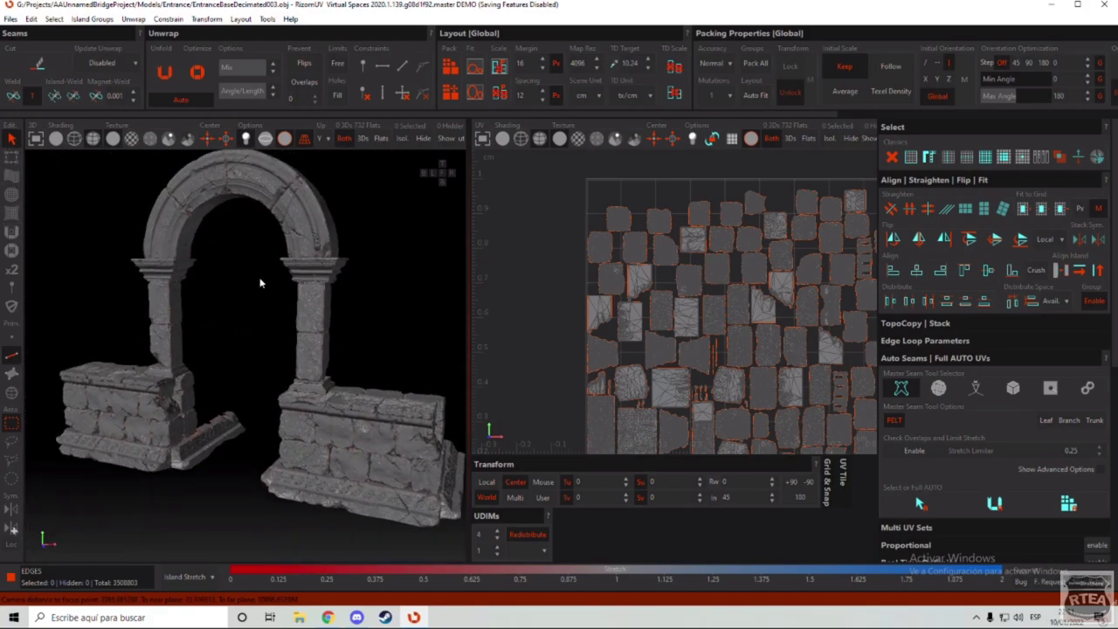
# Step: Widen the 3D viewport further to give the arch model more room
pyautogui.keyDown('alt'); pyautogui.moveTo(259, 283); pyautogui.dragTo(361, 323); pyautogui.keyUp('alt')
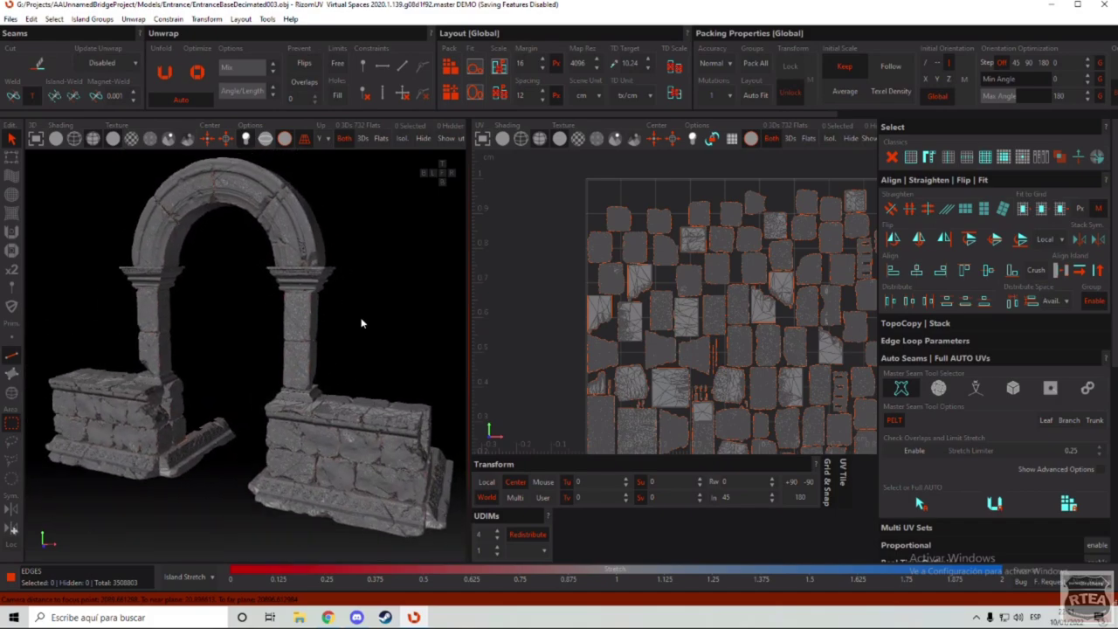
pyautogui.moveTo(469, 349); pyautogui.dragTo(503, 351)
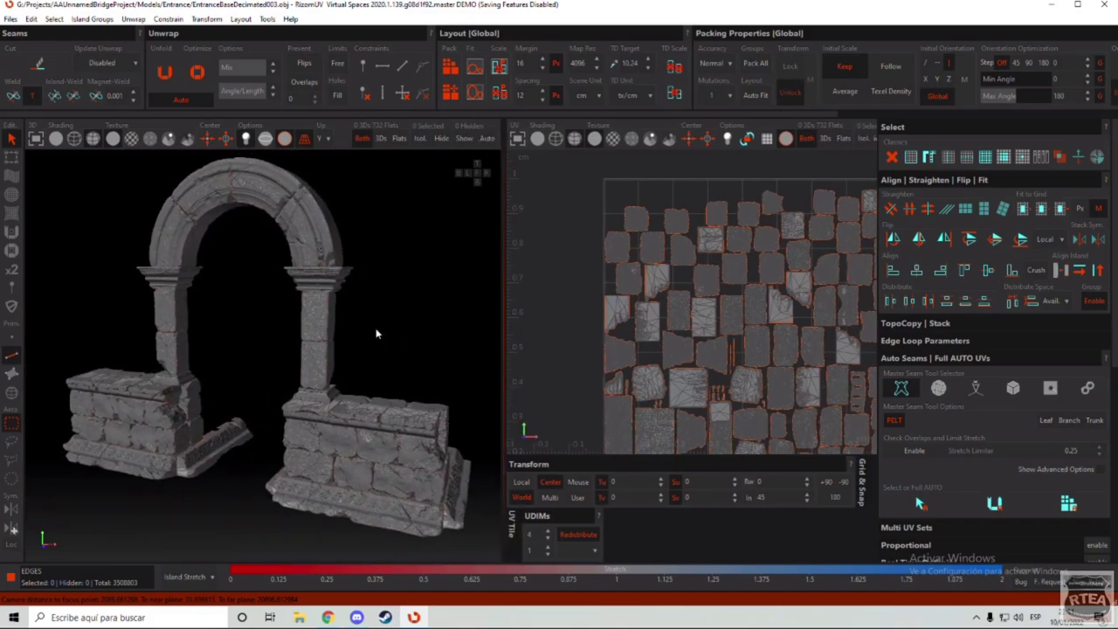
pyautogui.keyDown('alt'); pyautogui.moveTo(377, 333); pyautogui.dragTo(2, 183); pyautogui.keyUp('alt')
pyautogui.scroll(-3, 283, 348)
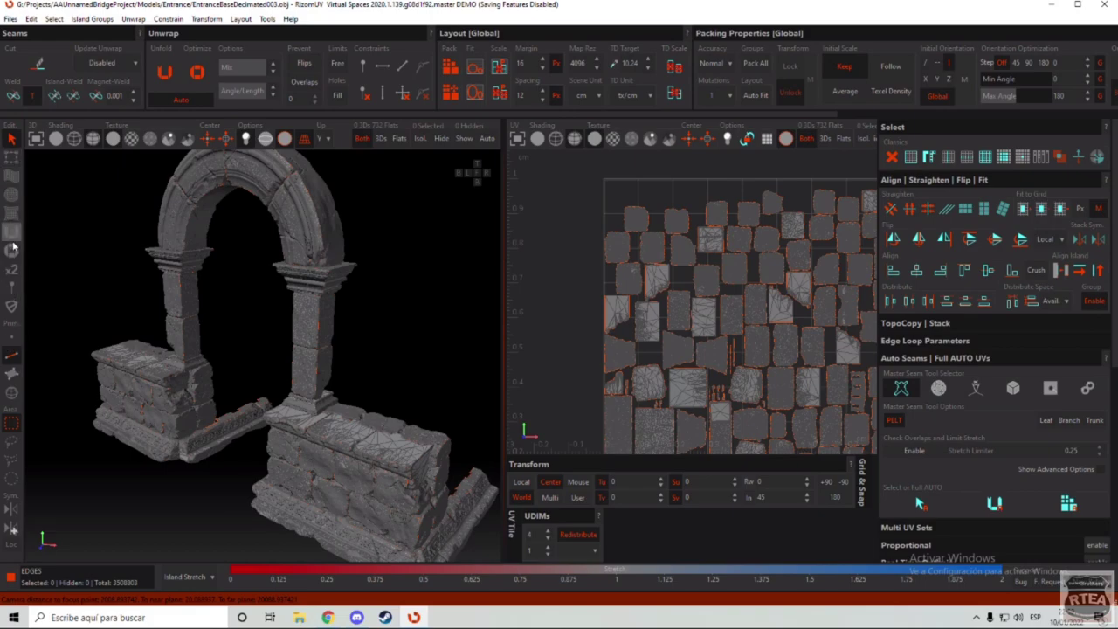
# Step: Go through the point, edge and polygon selection modes and finish in island selection mode
pyautogui.click(10, 338)
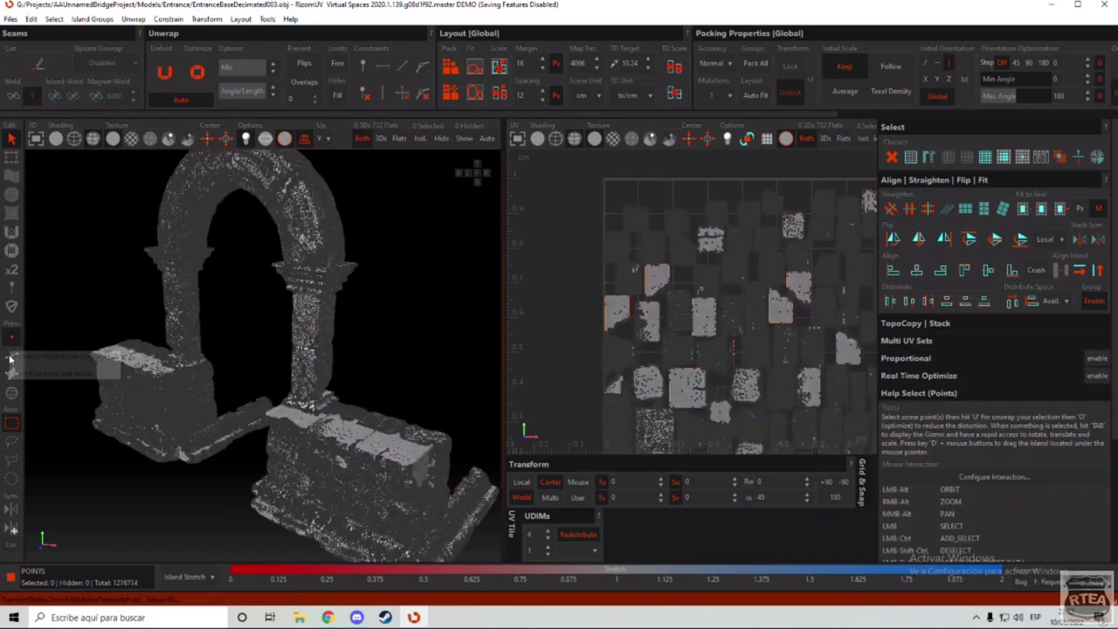
pyautogui.click(10, 357)
pyautogui.click(11, 375)
pyautogui.click(13, 395)
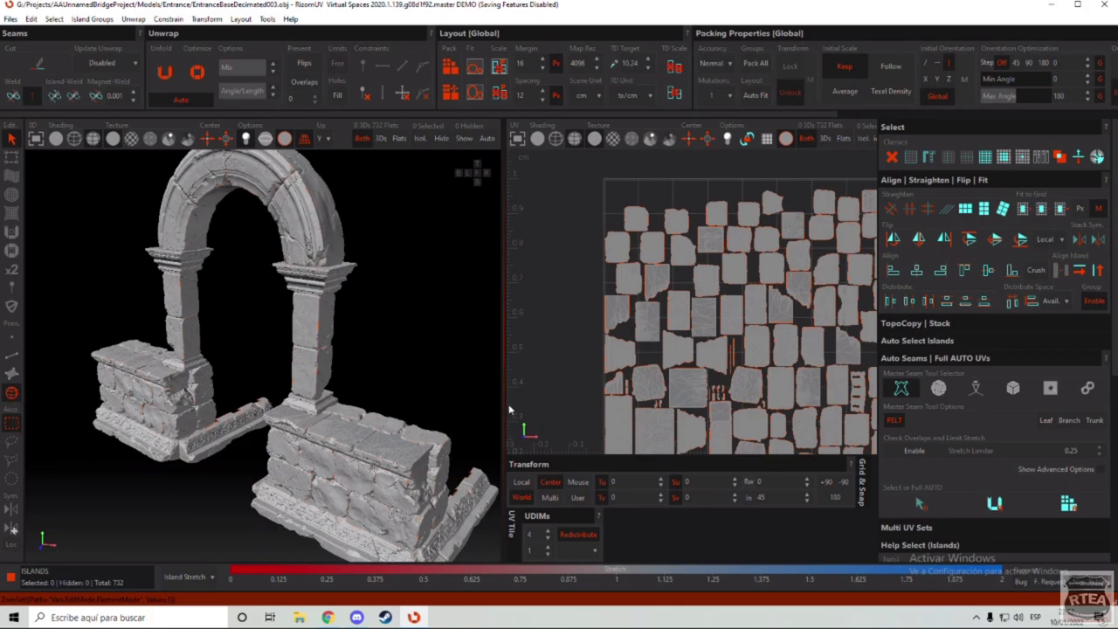
# Step: Select the flared, ridged island in the UV view
pyautogui.scroll(10, 661, 347)
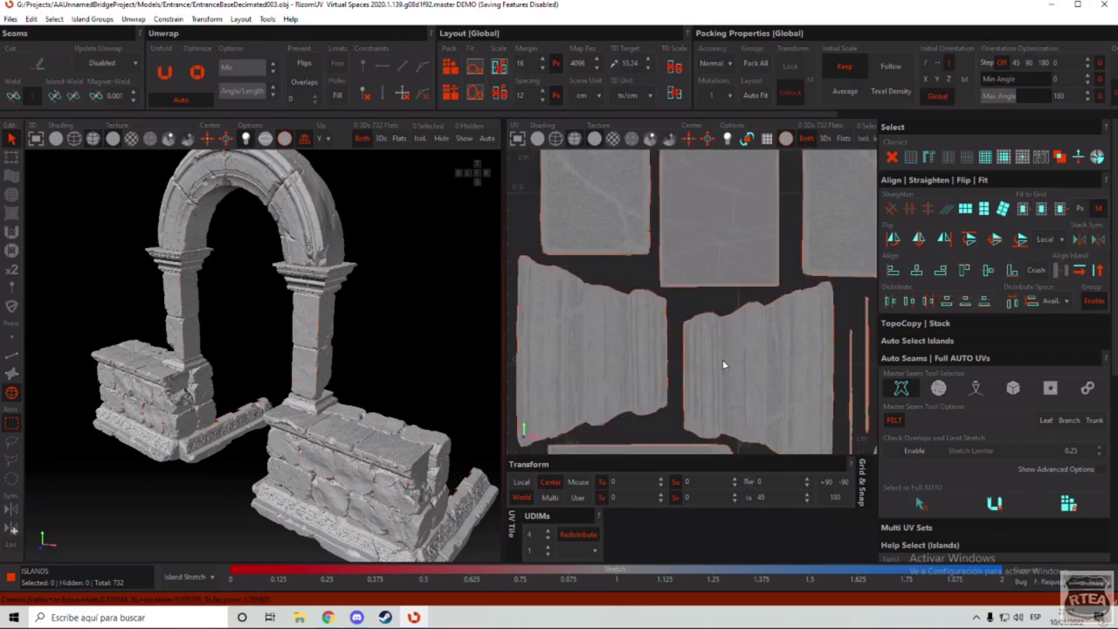
pyautogui.scroll(-3, 699, 332)
pyautogui.click(667, 295)
pyautogui.scroll(-2, 681, 289)
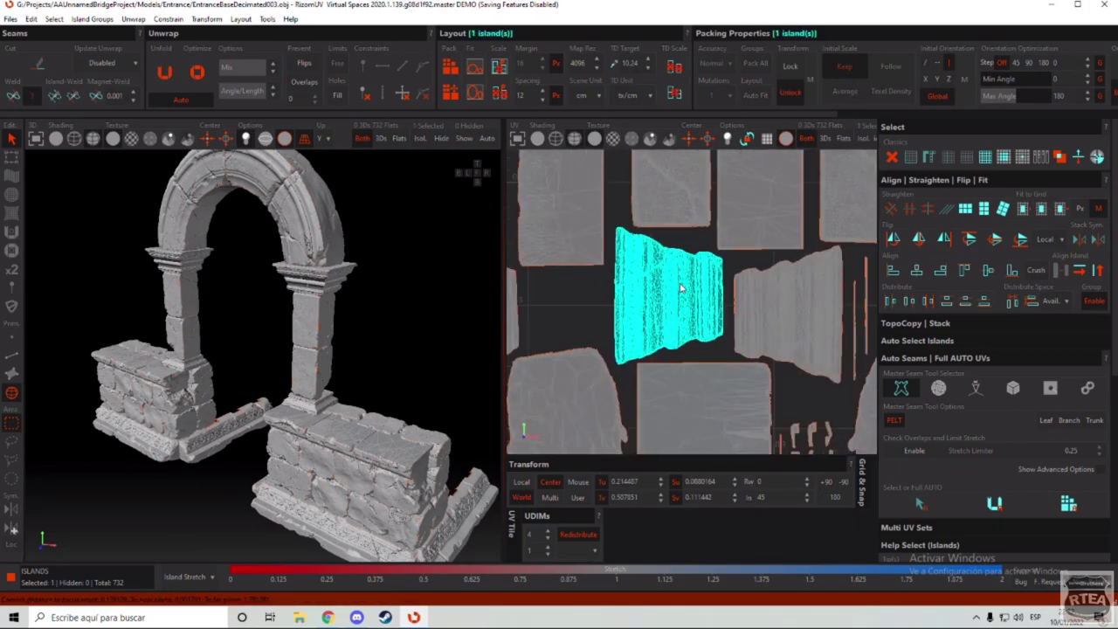
pyautogui.scroll(4, 351, 497)
# Step: Select the island of a stone in the near wall's upper row on the 3D model and inspect its borders
pyautogui.click(374, 467)
pyautogui.scroll(6, 376, 468)
pyautogui.keyDown('alt'); pyautogui.moveTo(419, 468); pyautogui.dragTo(397, 416); pyautogui.keyUp('alt')
pyautogui.scroll(4, 375, 441)
pyautogui.scroll(-3, 375, 436)
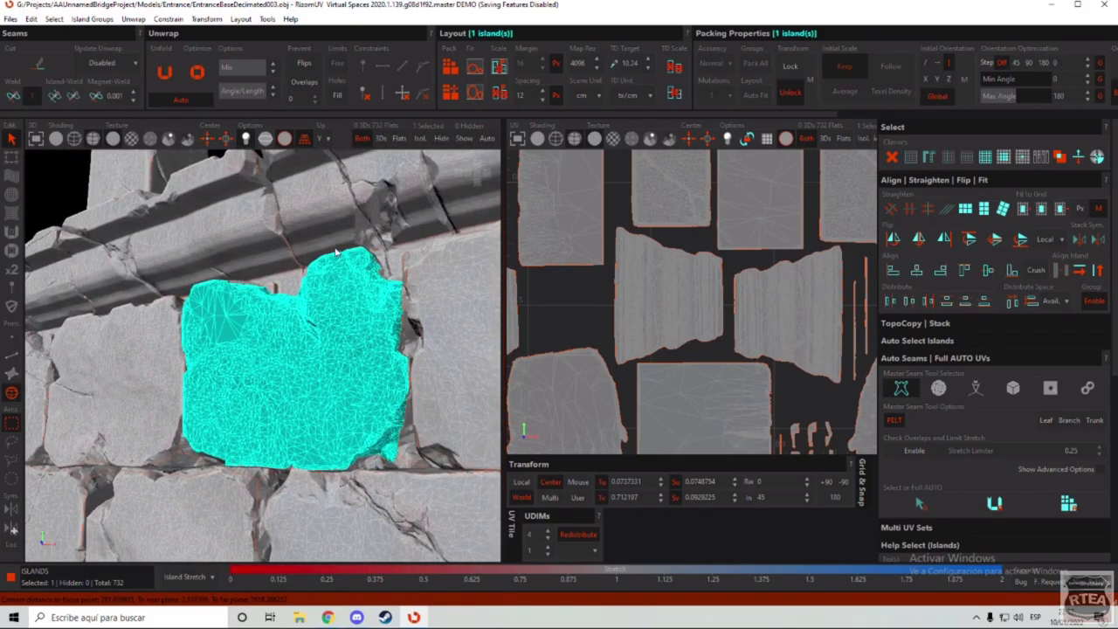
pyautogui.scroll(6, 398, 415)
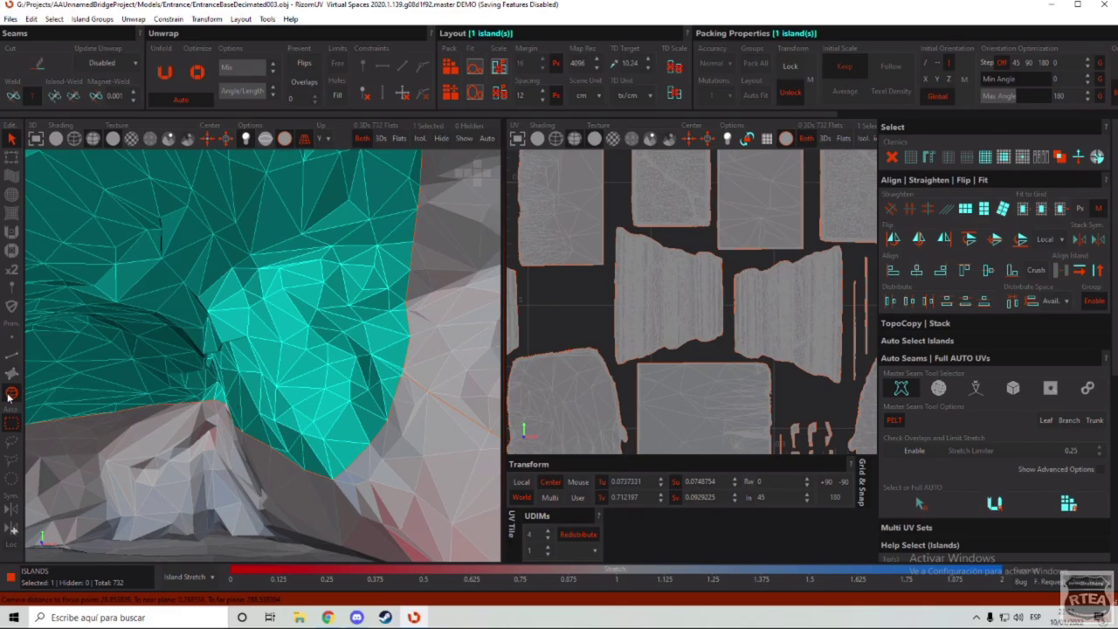
pyautogui.scroll(-8, 273, 401)
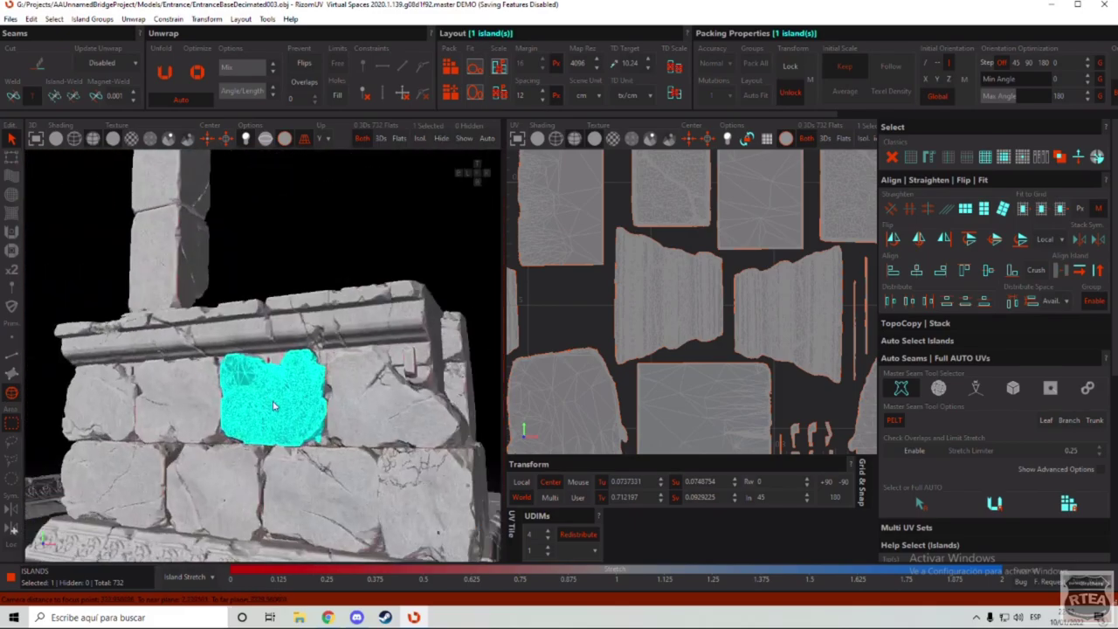
# Step: Select individual stone islands across the wall's rows one at a time, and clear the selection
pyautogui.click(266, 350)
pyautogui.click(166, 358)
pyautogui.click(174, 463)
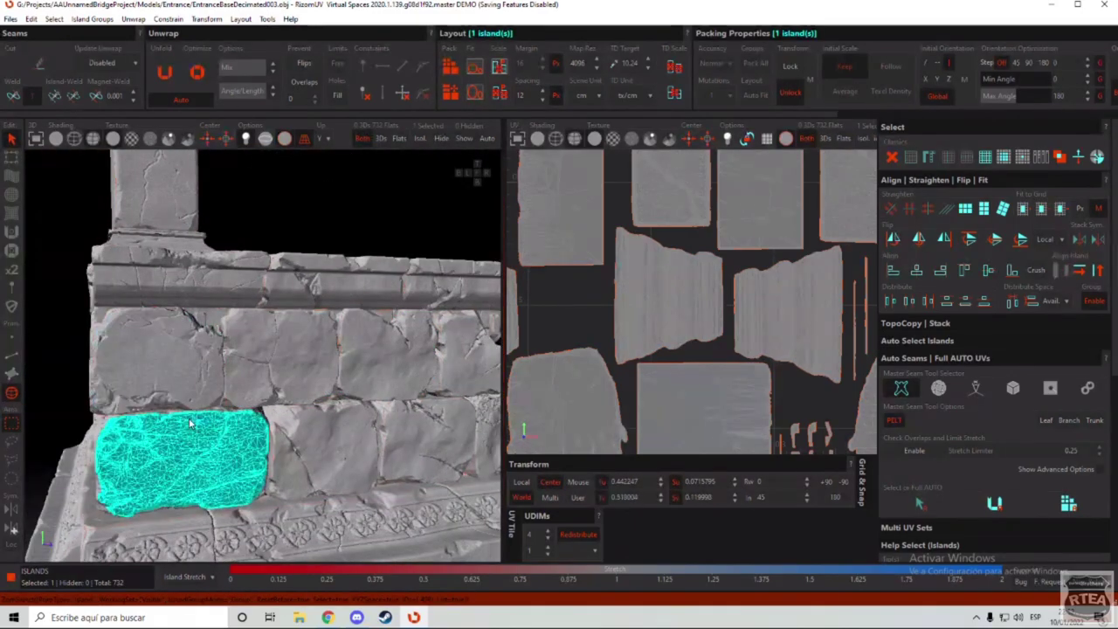
pyautogui.click(350, 453)
pyautogui.scroll(-5, 353, 402)
pyautogui.click(375, 354)
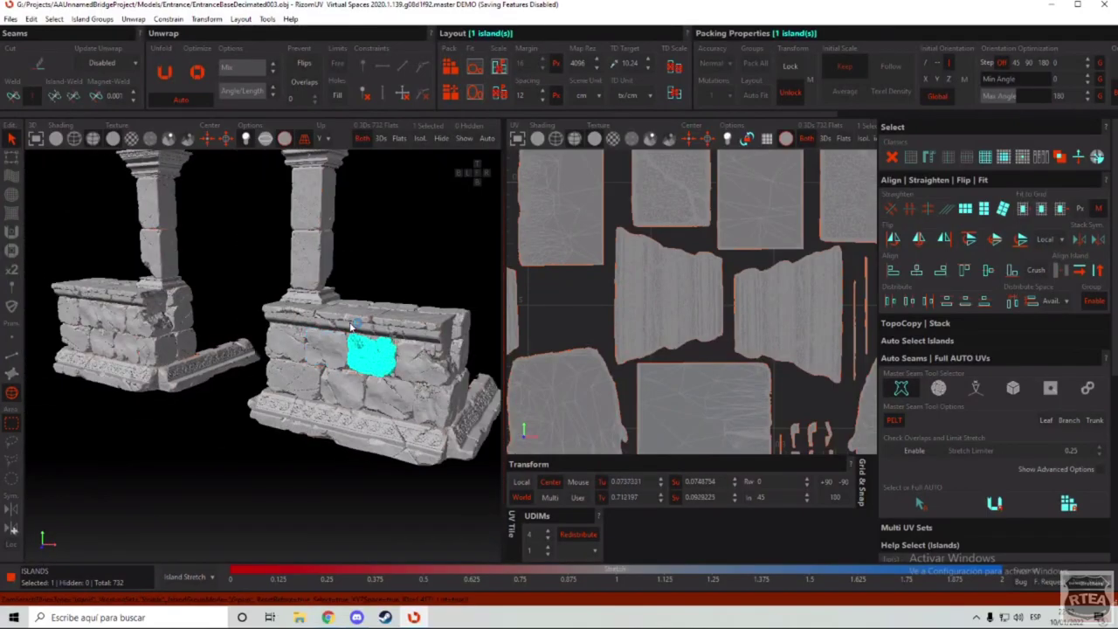
pyautogui.click(395, 328)
pyautogui.keyDown('ctrl'); pyautogui.click(395, 329); pyautogui.keyUp('ctrl')
pyautogui.click(386, 261)
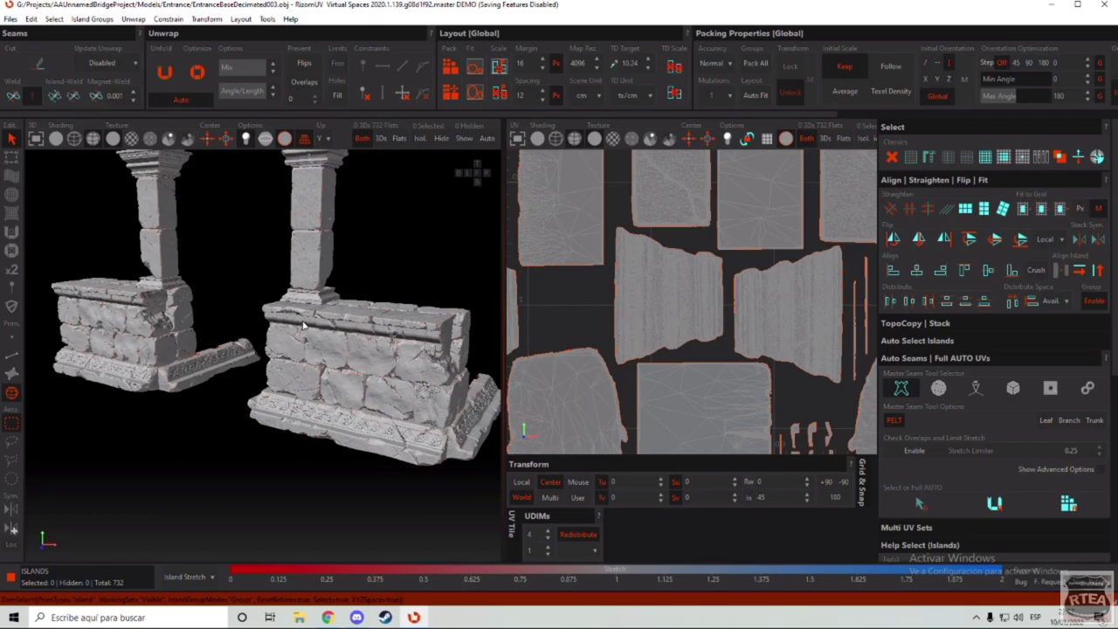
# Step: Build a multi-island selection on the near wall from its three cornice moulding pieces and the four stones of the upper row
pyautogui.keyDown('ctrl'); pyautogui.click(296, 322); pyautogui.keyUp('ctrl')
pyautogui.keyDown('ctrl'); pyautogui.click(341, 325); pyautogui.keyUp('ctrl')
pyautogui.keyDown('ctrl'); pyautogui.click(402, 335); pyautogui.keyUp('ctrl')
pyautogui.keyDown('ctrl'); pyautogui.click(300, 356); pyautogui.keyUp('ctrl')
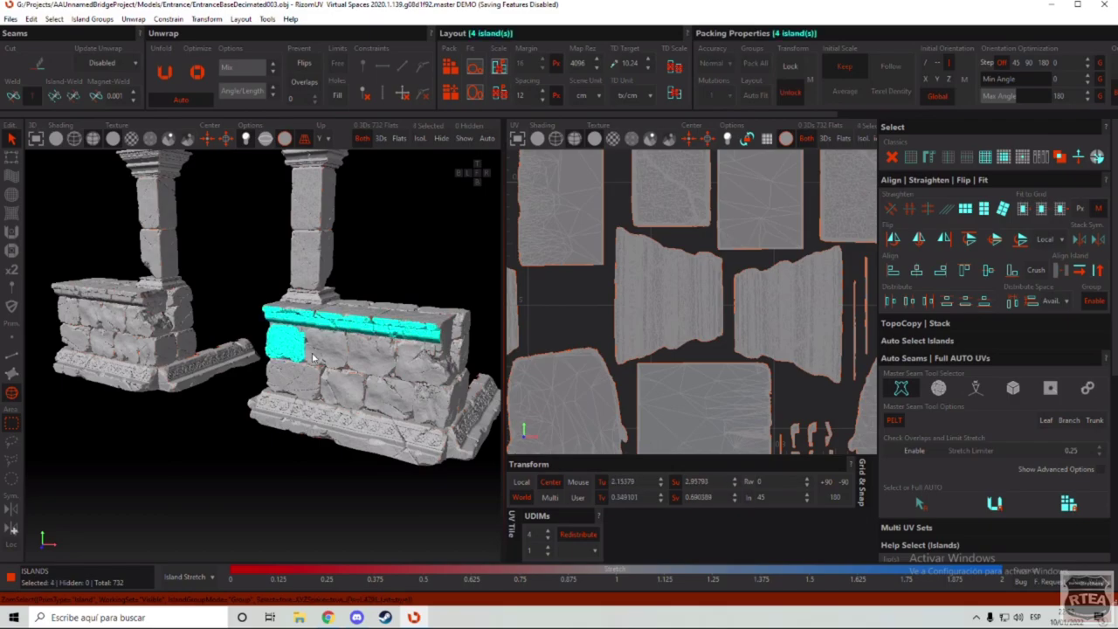
pyautogui.keyDown('ctrl'); pyautogui.click(331, 352); pyautogui.keyUp('ctrl')
pyautogui.keyDown('shift'); pyautogui.click(376, 356); pyautogui.keyUp('shift')
pyautogui.keyDown('shift'); pyautogui.click(426, 358); pyautogui.keyUp('shift')
pyautogui.scroll(5, 445, 356)
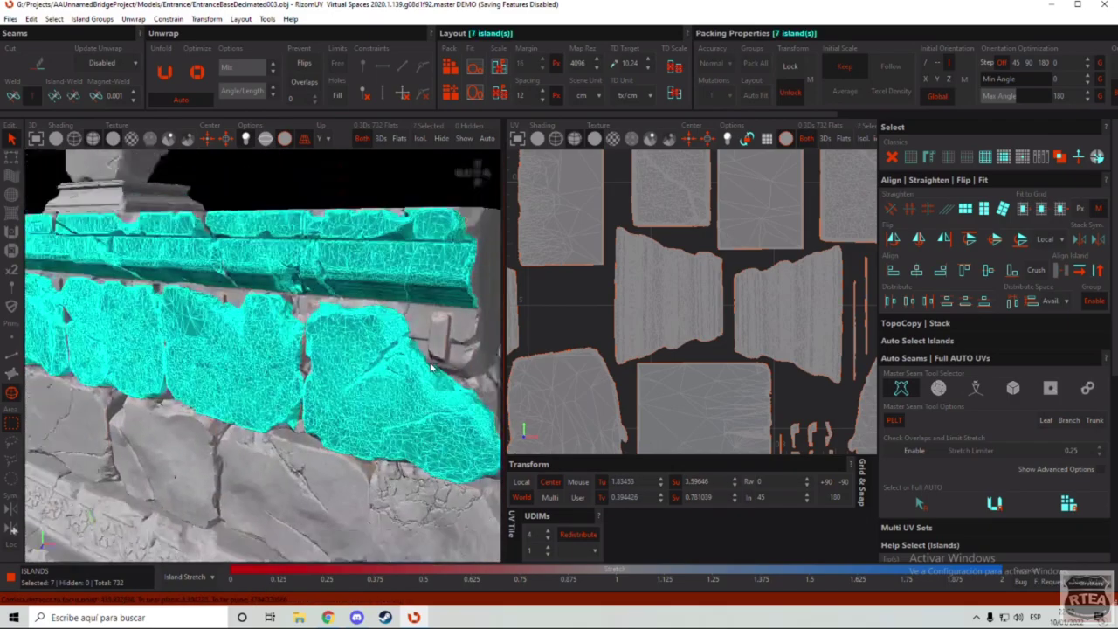
pyautogui.scroll(-2, 454, 357)
pyautogui.keyDown('alt'); pyautogui.moveTo(455, 356); pyautogui.dragTo(306, 380); pyautogui.keyUp('alt')
pyautogui.hotkey('alt', 'shift')
pyautogui.moveTo(276, 385); pyautogui.dragTo(313, 377, button='middle')
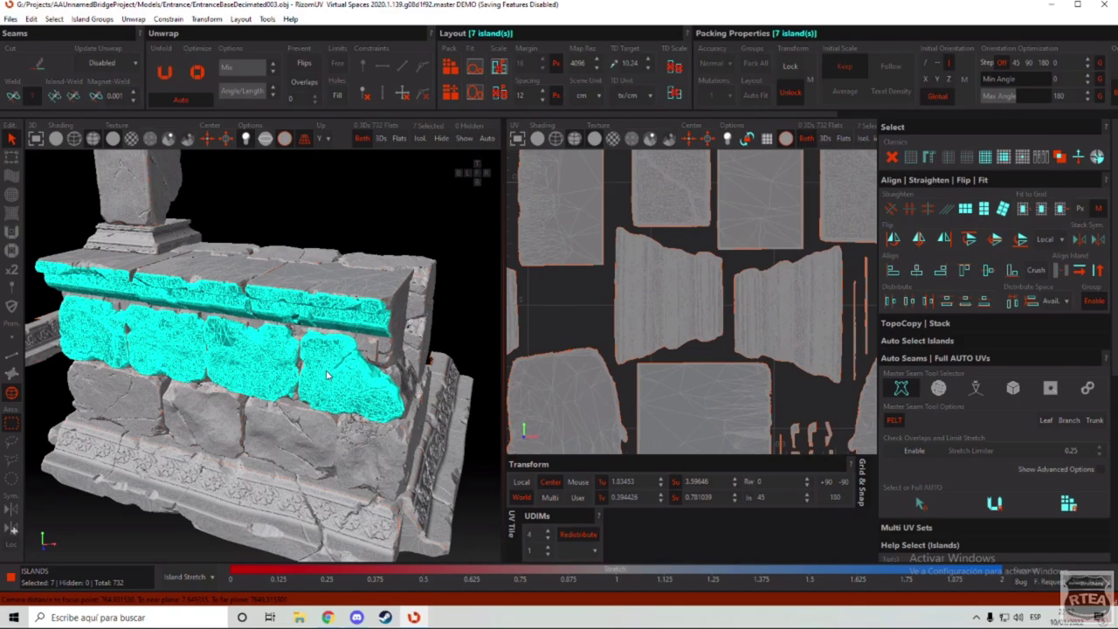
# Step: Remove the upper-row stones and the cornice pieces from the selection until no island is selected
pyautogui.keyDown('ctrl'); pyautogui.click(329, 376); pyautogui.keyUp('ctrl')
pyautogui.keyDown('ctrl'); pyautogui.click(265, 370); pyautogui.keyUp('ctrl')
pyautogui.keyDown('ctrl'); pyautogui.click(186, 362); pyautogui.keyUp('ctrl')
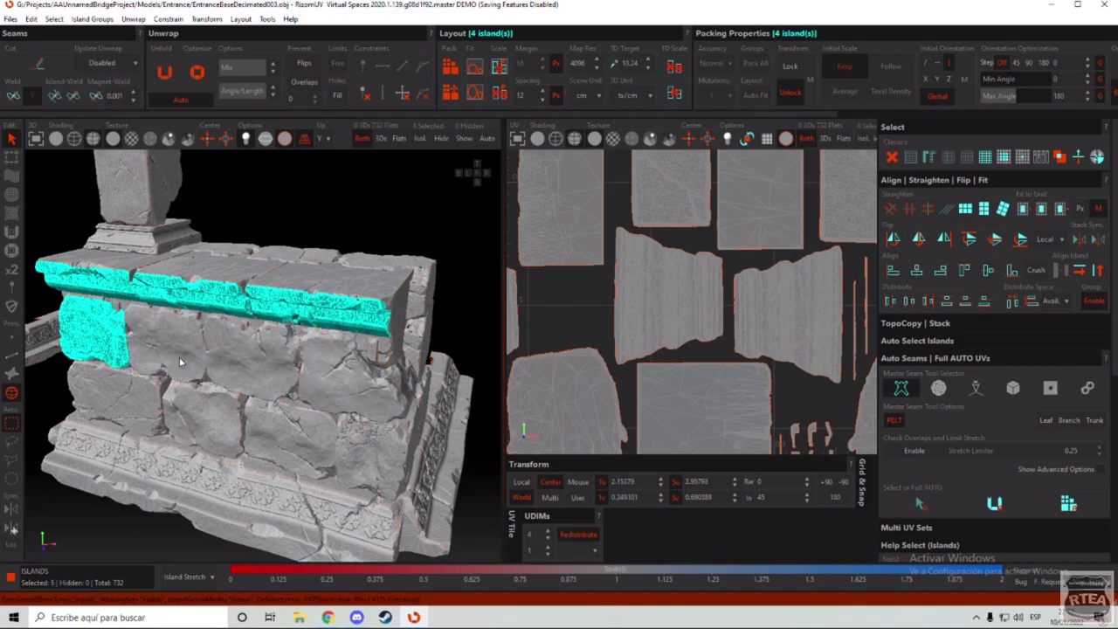
pyautogui.keyDown('ctrl'); pyautogui.click(110, 343); pyautogui.keyUp('ctrl')
pyautogui.keyDown('ctrl'); pyautogui.click(191, 347); pyautogui.keyUp('ctrl')
pyautogui.keyDown('ctrl'); pyautogui.click(114, 343); pyautogui.keyUp('ctrl')
pyautogui.keyDown('ctrl'); pyautogui.click(147, 341); pyautogui.keyUp('ctrl')
pyautogui.keyDown('ctrl'); pyautogui.click(91, 330); pyautogui.keyUp('ctrl')
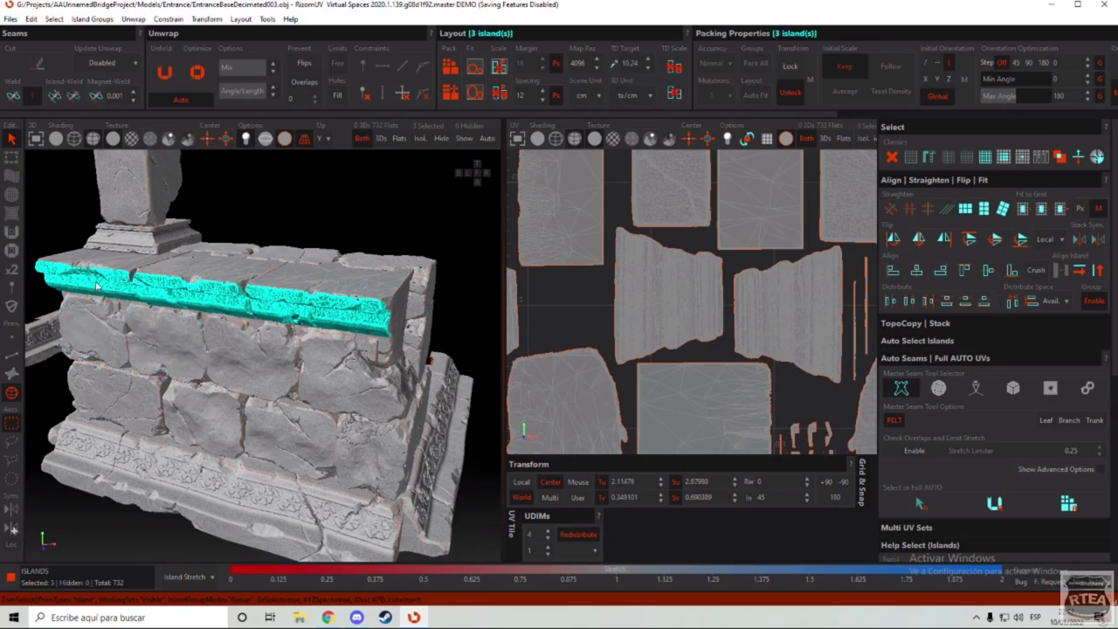
pyautogui.keyDown('ctrl'); pyautogui.click(98, 285); pyautogui.keyUp('ctrl')
pyautogui.keyDown('alt'); pyautogui.moveTo(314, 300); pyautogui.dragTo(362, 362); pyautogui.keyUp('alt')
pyautogui.scroll(-3, 409, 324)
pyautogui.keyDown('ctrl'); pyautogui.click(407, 326); pyautogui.keyUp('ctrl')
pyautogui.scroll(-2, 376, 350)
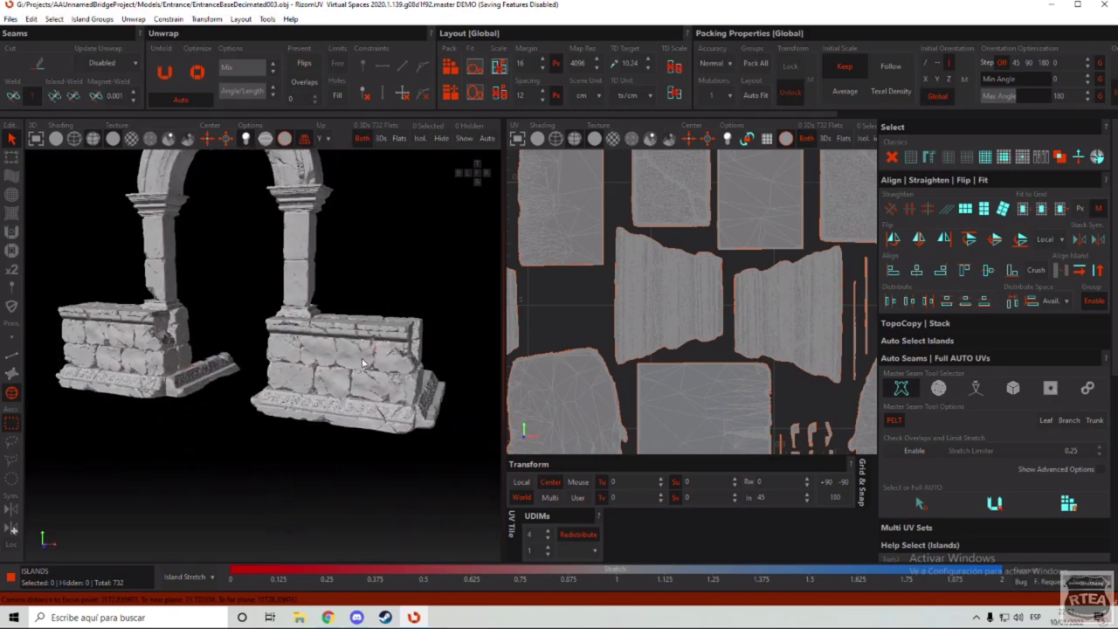
# Step: Examine how the model's islands are distributed across UDIM tiles 1001 to 1004 in the UV view
pyautogui.scroll(-10, 601, 365)
pyautogui.scroll(8, 621, 343)
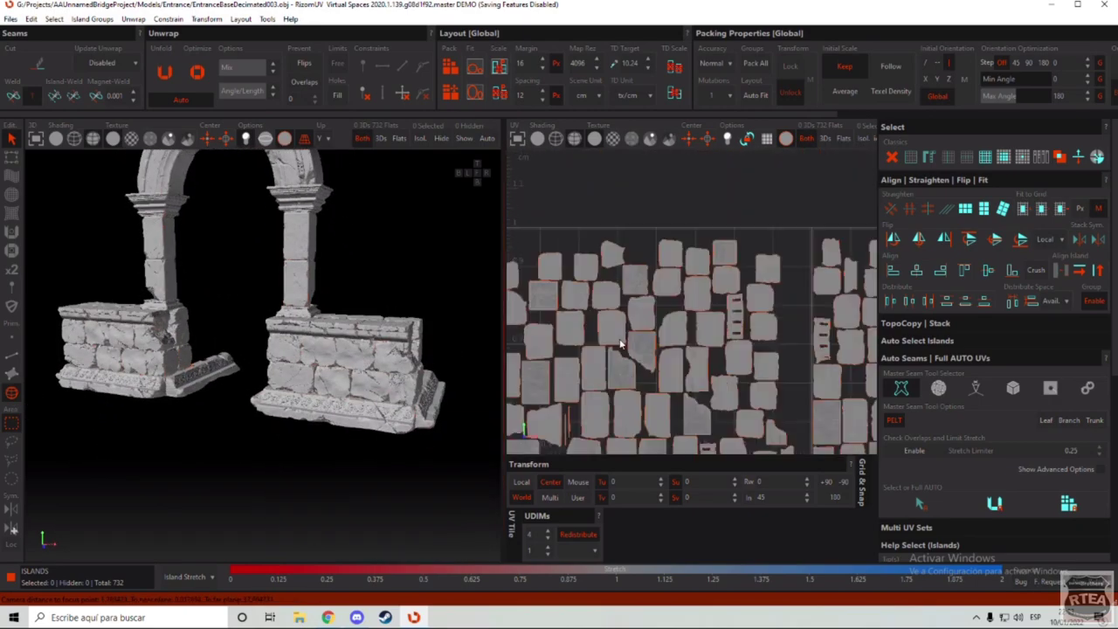
pyautogui.scroll(-5, 620, 348)
pyautogui.scroll(3, 620, 354)
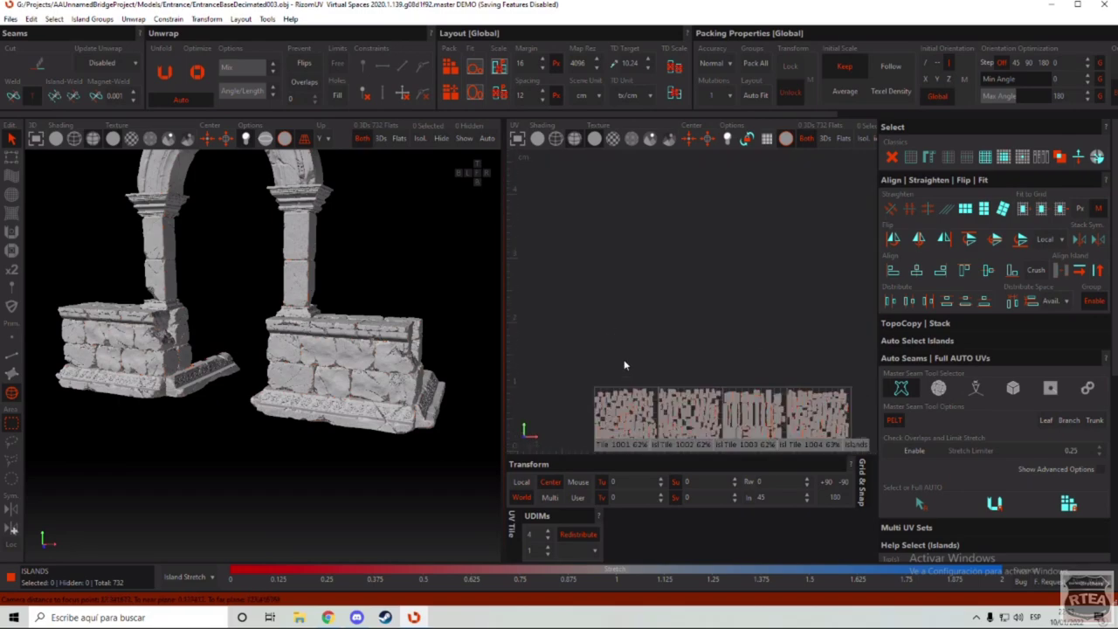
pyautogui.scroll(-3, 619, 367)
pyautogui.scroll(3, 629, 367)
pyautogui.scroll(-3, 652, 364)
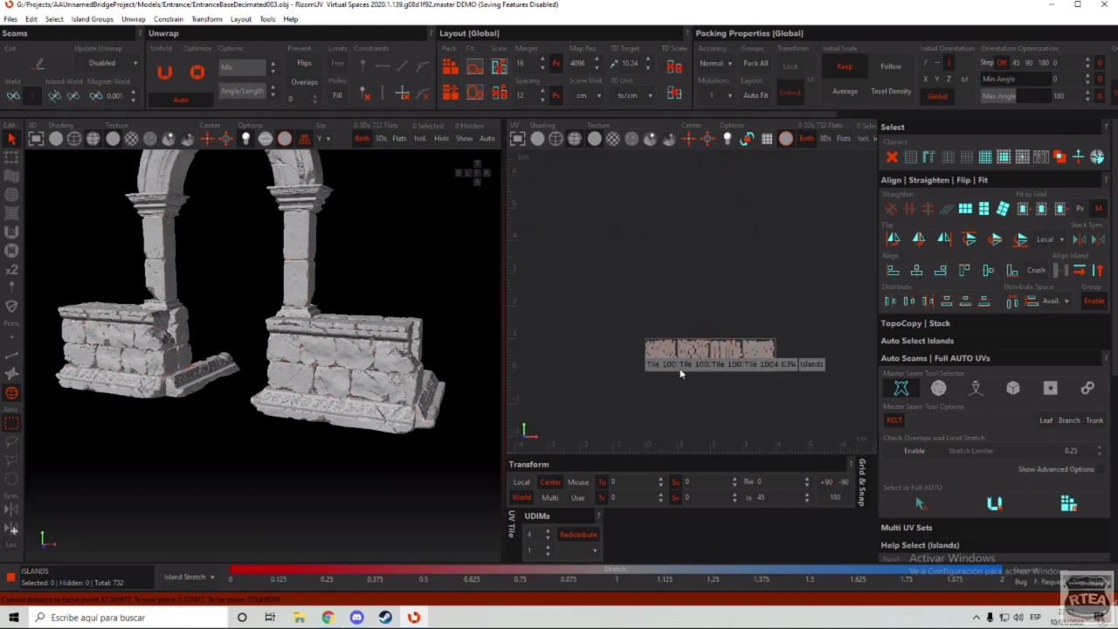
pyautogui.scroll(3, 679, 369)
pyautogui.scroll(-3, 670, 368)
pyautogui.scroll(3, 652, 371)
# Step: Box-select the islands across the whole entrance model in the 3D view and clear the selection
pyautogui.moveTo(307, 323); pyautogui.dragTo(351, 387, button='middle')
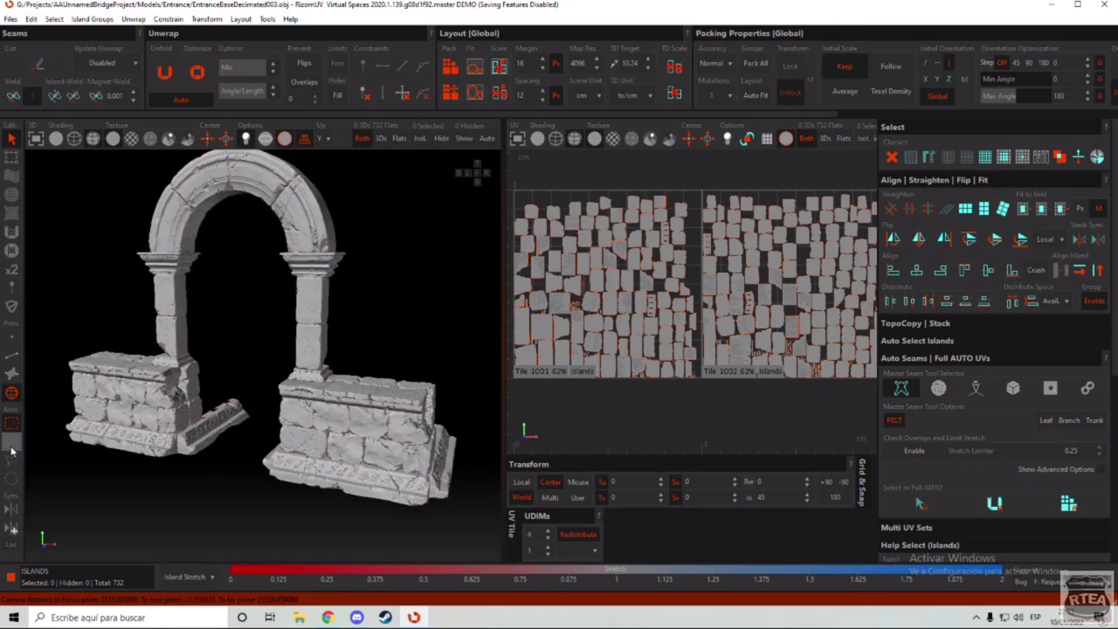
pyautogui.scroll(-2, 349, 385)
pyautogui.moveTo(429, 230); pyautogui.dragTo(193, 449)
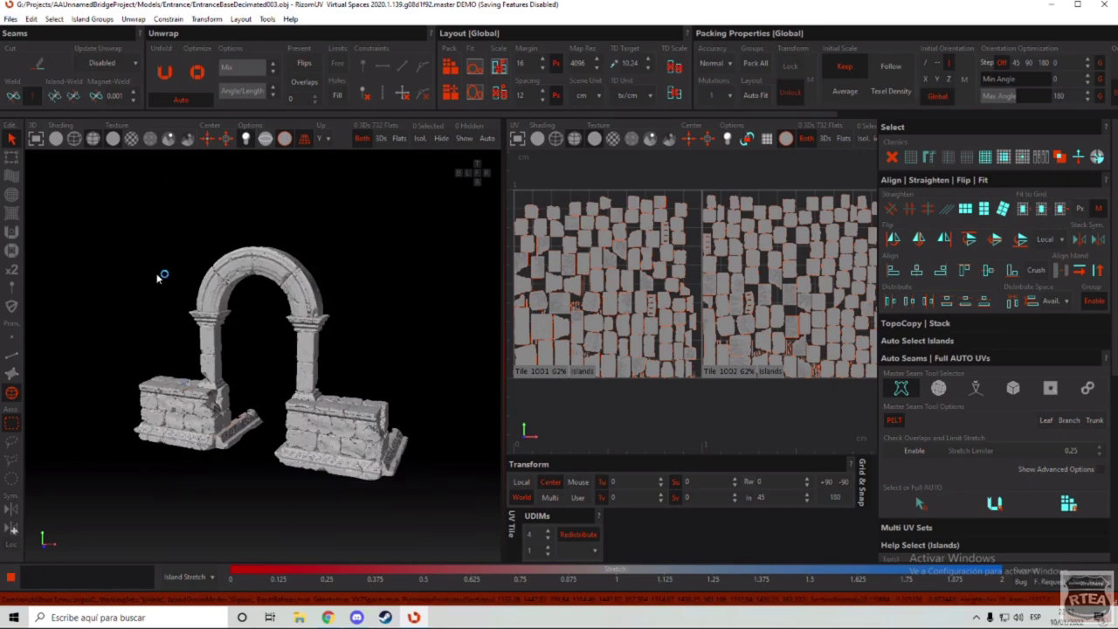
pyautogui.hotkey('ctrl', 'a')
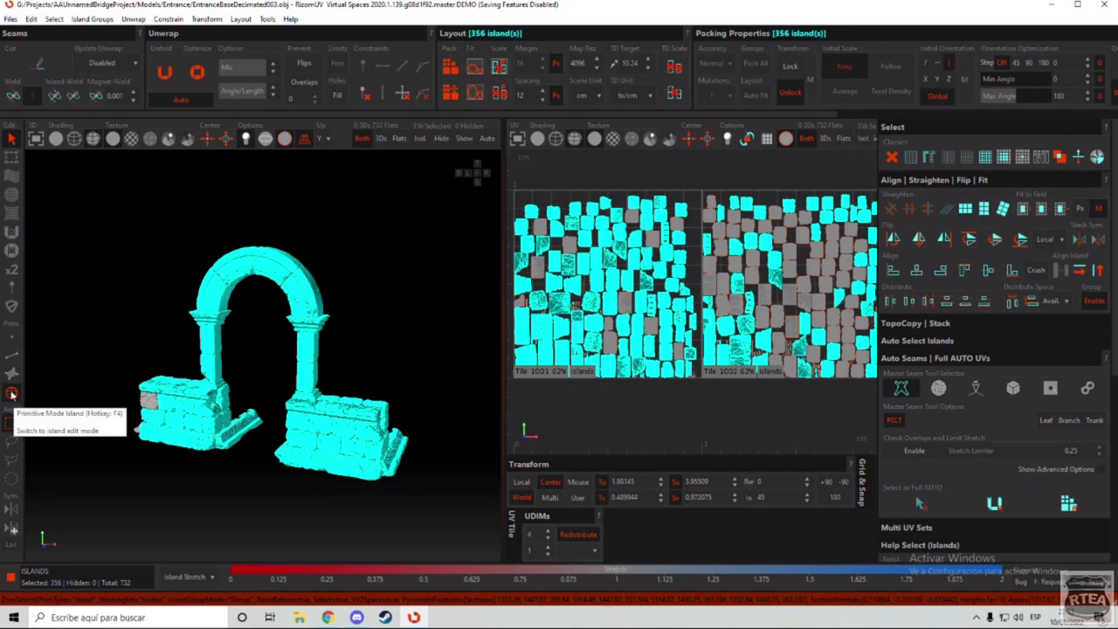
pyautogui.scroll(3, 151, 420)
pyautogui.click(86, 317)
# Step: Switch to polygon selection mode, box-select a block of polygons at the outer end of the wall, and clear it
pyautogui.scroll(3, 79, 336)
pyautogui.click(12, 376)
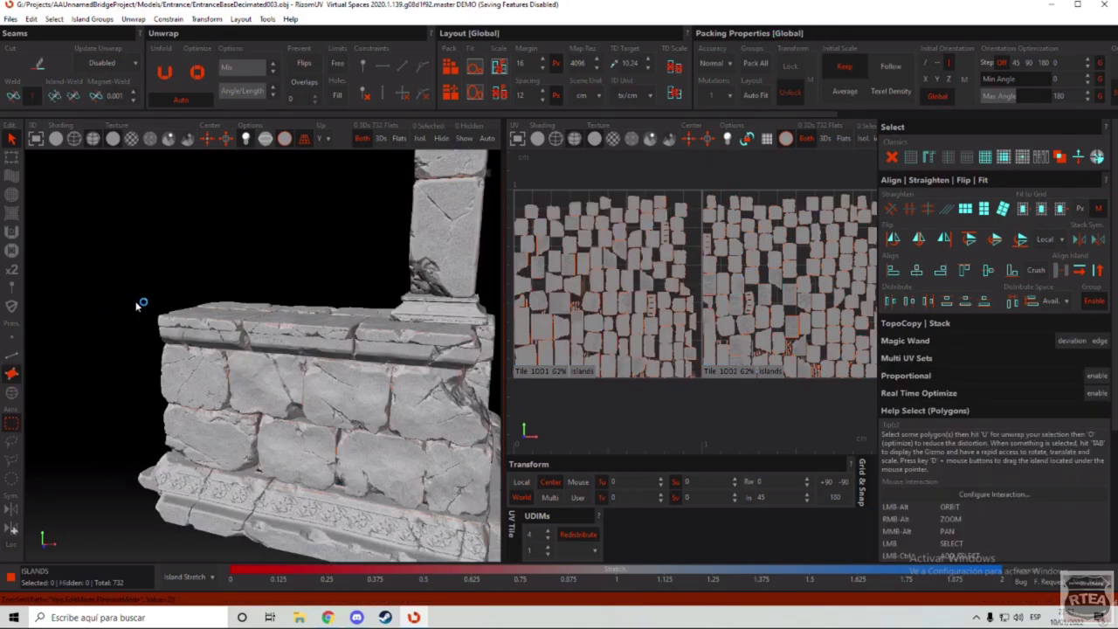
pyautogui.moveTo(116, 265); pyautogui.dragTo(267, 441)
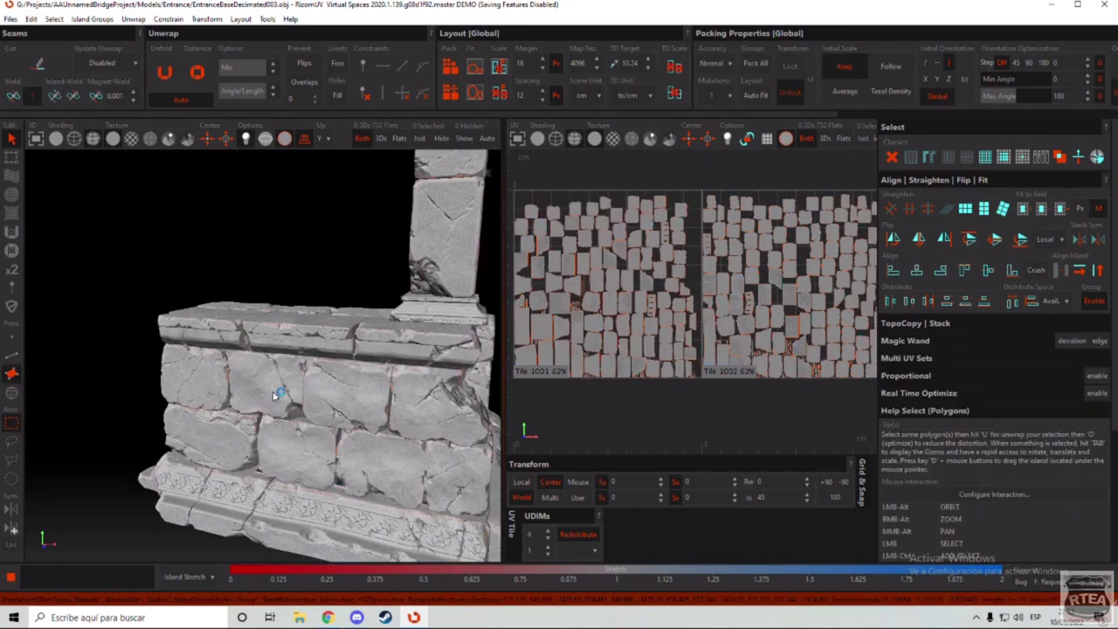
pyautogui.moveTo(273, 394); pyautogui.dragTo(281, 427)
pyautogui.scroll(5, 264, 377)
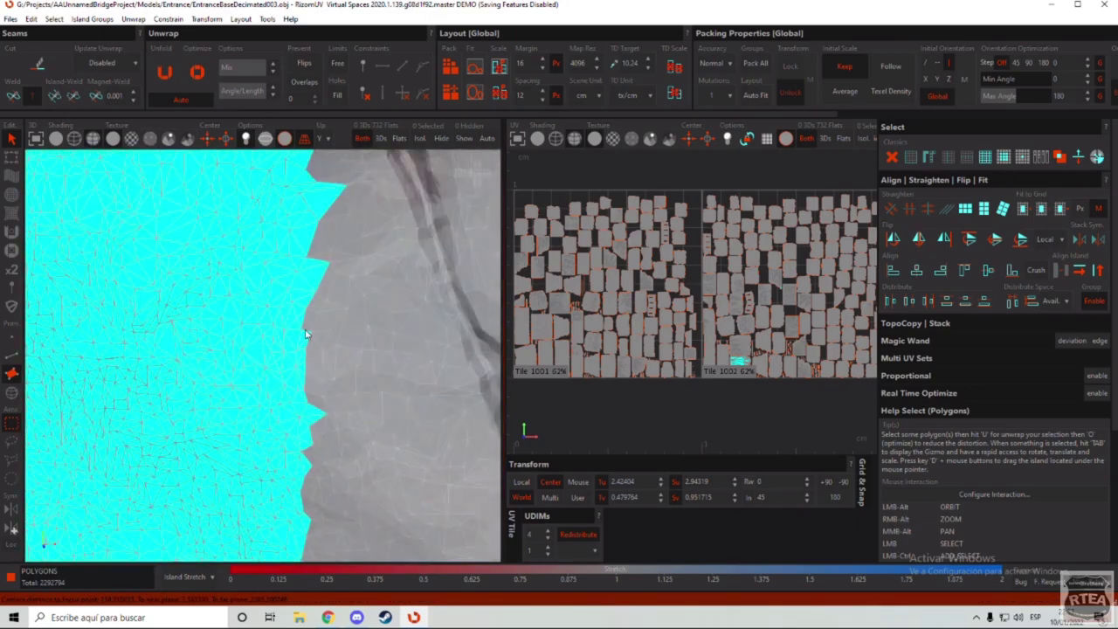
pyautogui.scroll(-3, 306, 331)
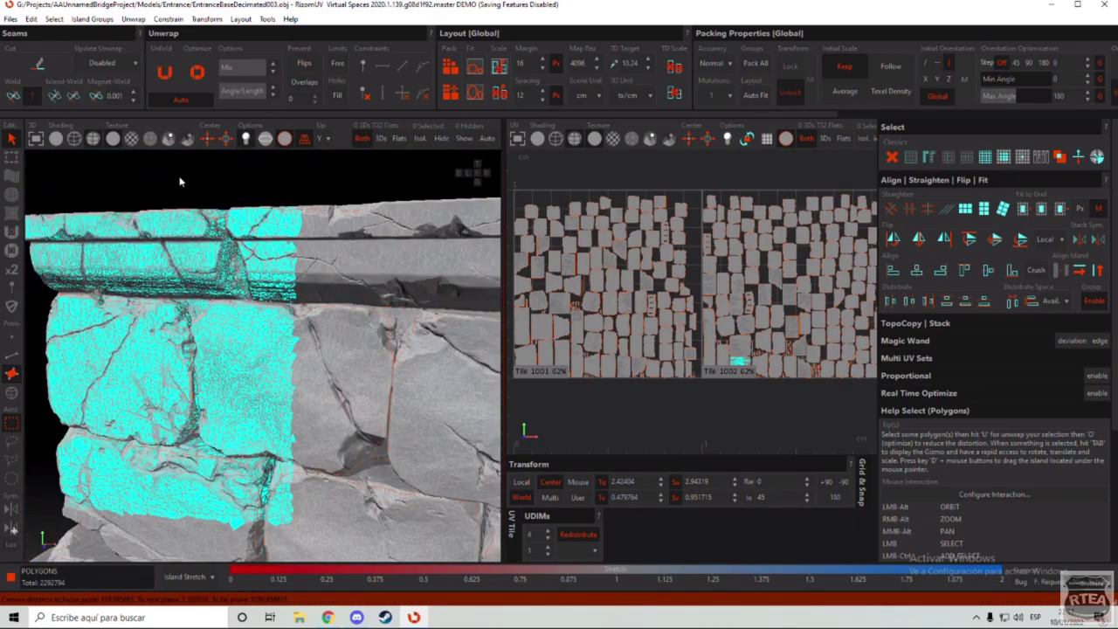
pyautogui.click(180, 182)
pyautogui.scroll(-4, 180, 271)
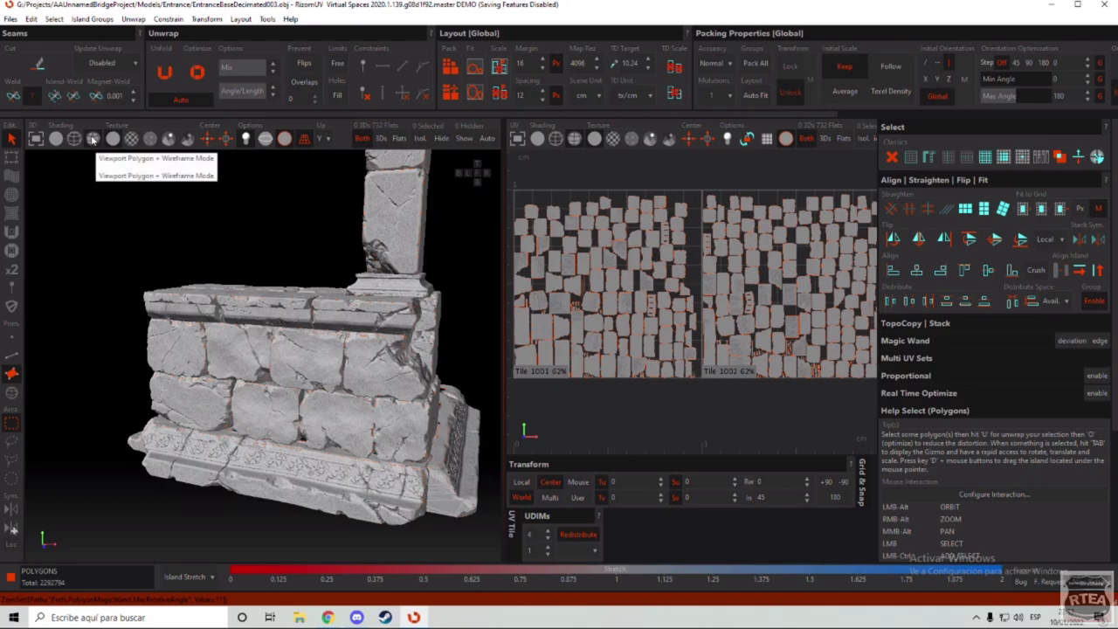
# Step: Inspect the wall's polygons up close, and display the 3D model in wireframe mode to compare
pyautogui.scroll(10, 329, 382)
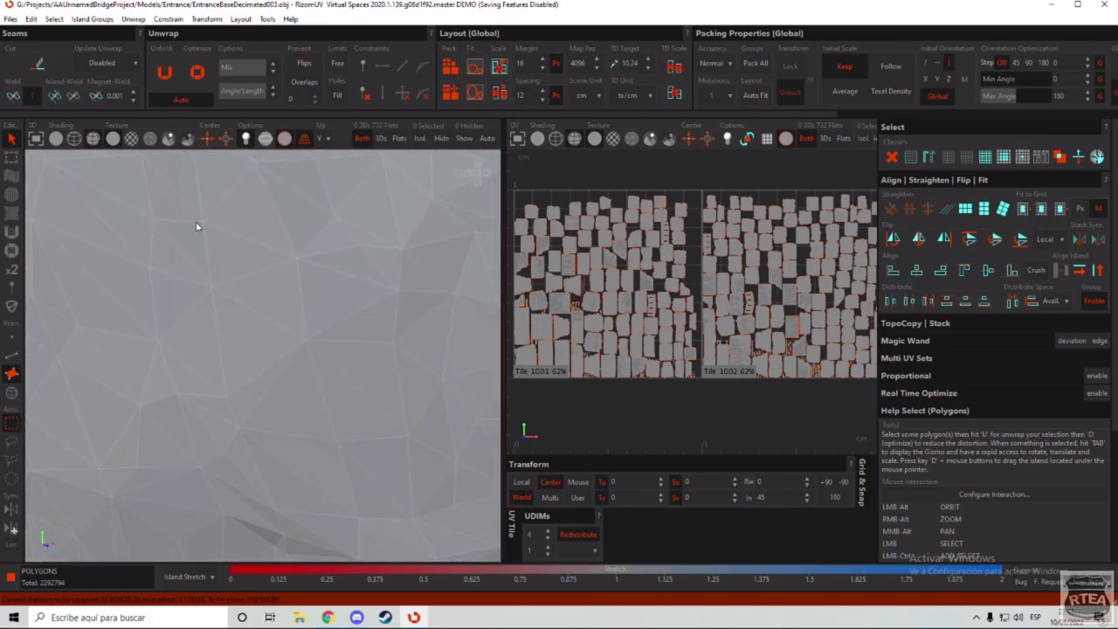
pyautogui.scroll(-10, 187, 254)
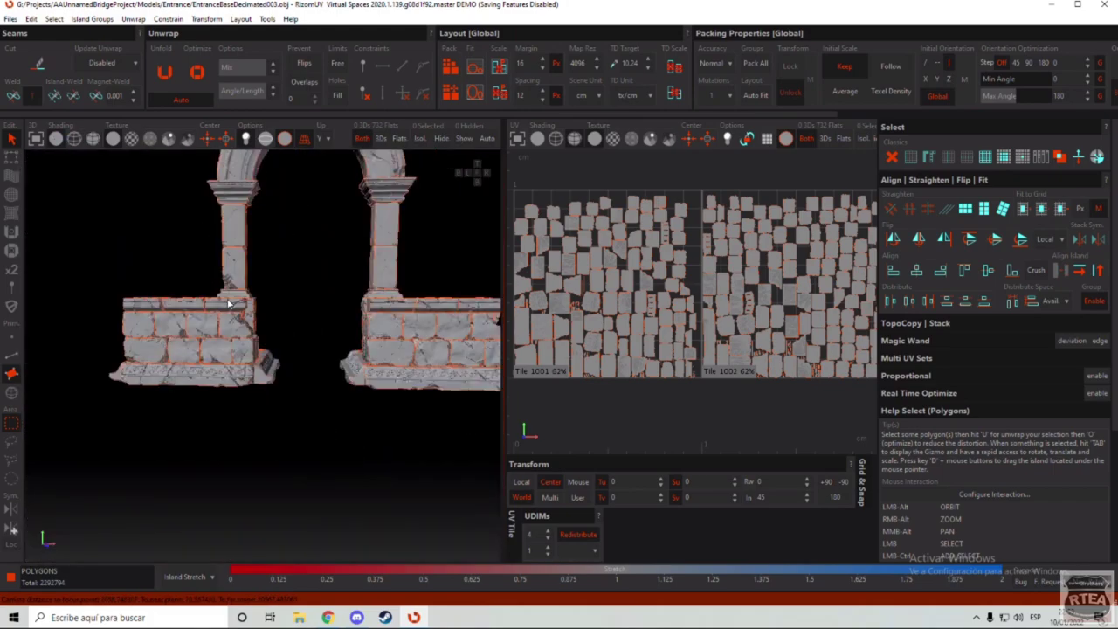
pyautogui.keyDown('alt'); pyautogui.moveTo(353, 413); pyautogui.dragTo(326, 429); pyautogui.keyUp('alt')
pyautogui.scroll(4, 326, 434)
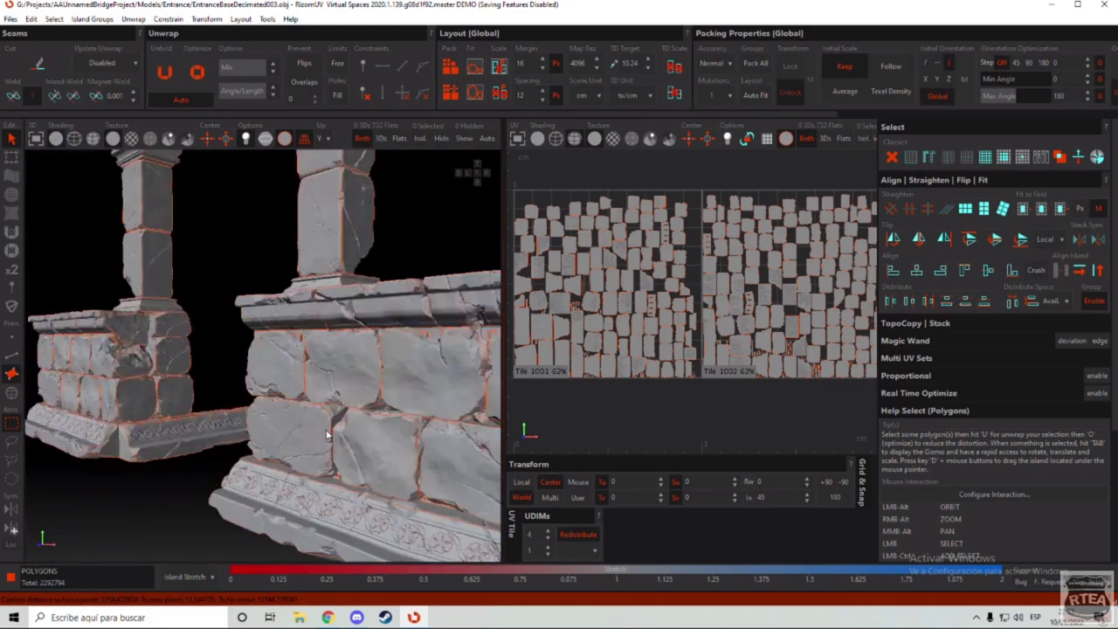
pyautogui.click(74, 141)
pyautogui.scroll(5, 318, 362)
pyautogui.moveTo(318, 362)
pyautogui.keyDown('alt'); pyautogui.mouseDown()
pyautogui.moveTo(293, 395)
pyautogui.moveTo(455, 362)
pyautogui.moveTo(284, 376)
pyautogui.mouseUp(); pyautogui.keyUp('alt')
pyautogui.scroll(-10, 427, 374)
pyautogui.scroll(-4, 284, 375)
pyautogui.scroll(6, 284, 376)
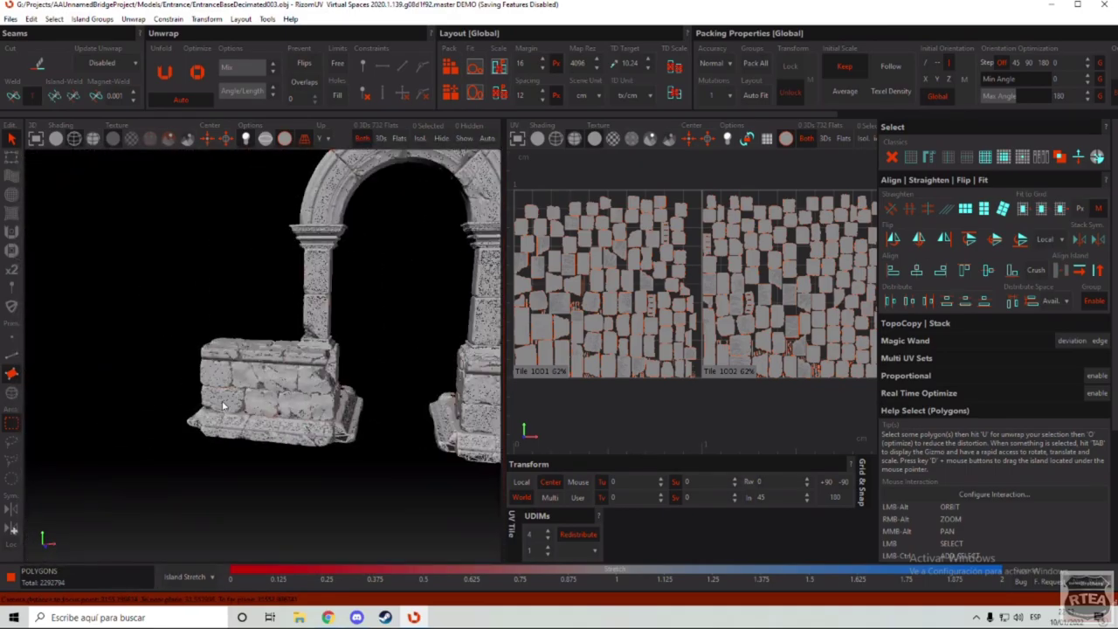
pyautogui.keyDown('alt'); pyautogui.moveTo(222, 405); pyautogui.dragTo(161, 240, button='right'); pyautogui.keyUp('alt')
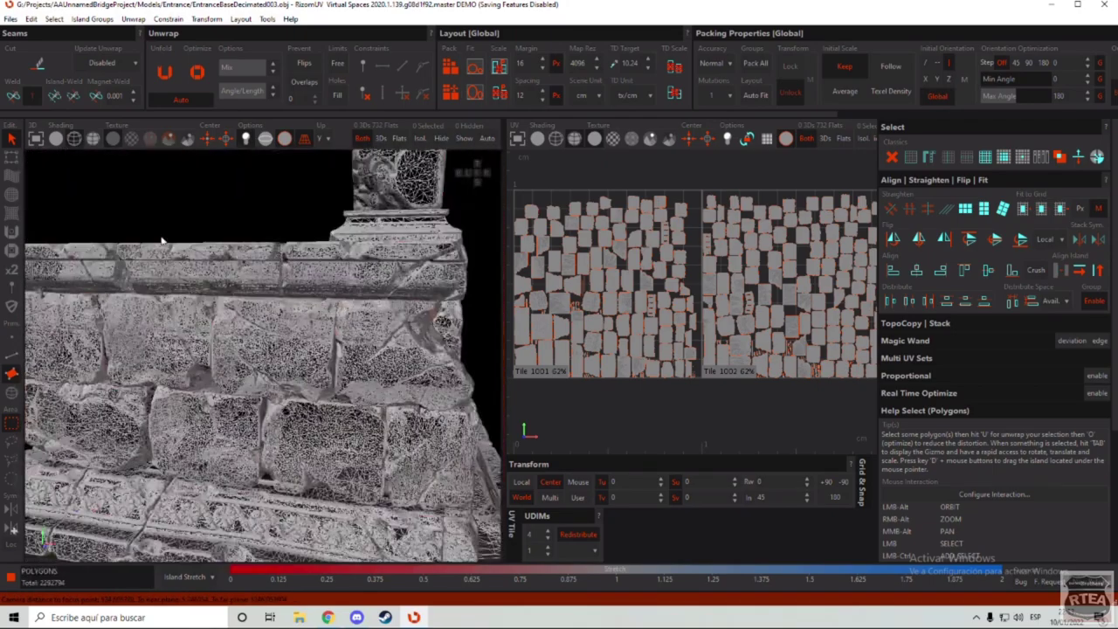
# Step: Return the 3D view from wireframe to polygon shading
pyautogui.click(112, 140)
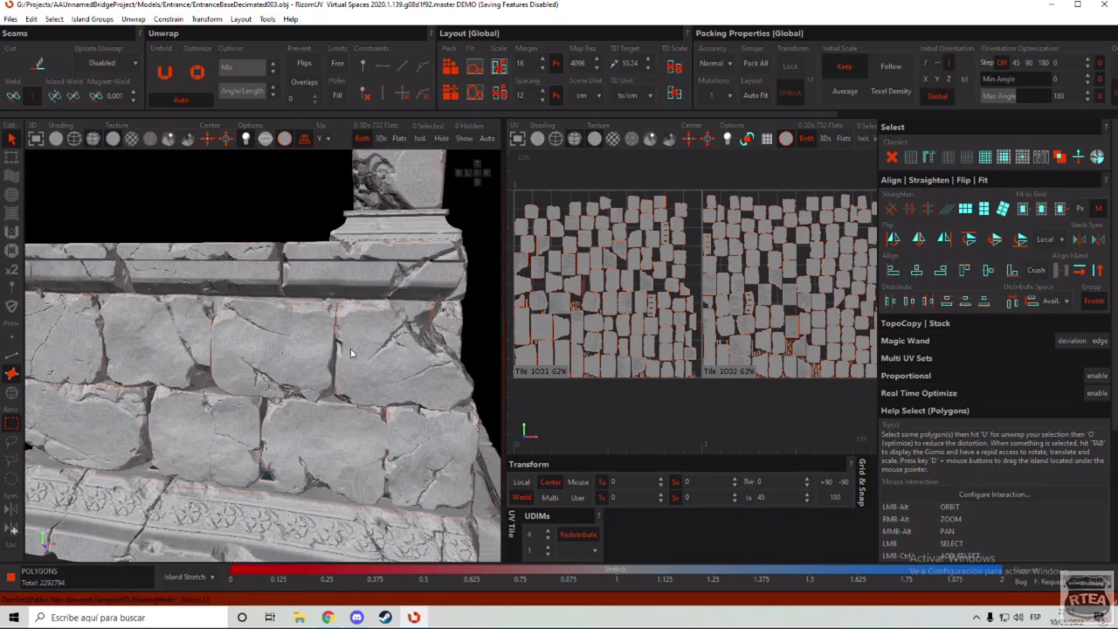
pyautogui.scroll(5, 354, 354)
pyautogui.keyDown('alt'); pyautogui.moveTo(343, 328); pyautogui.dragTo(320, 329); pyautogui.keyUp('alt')
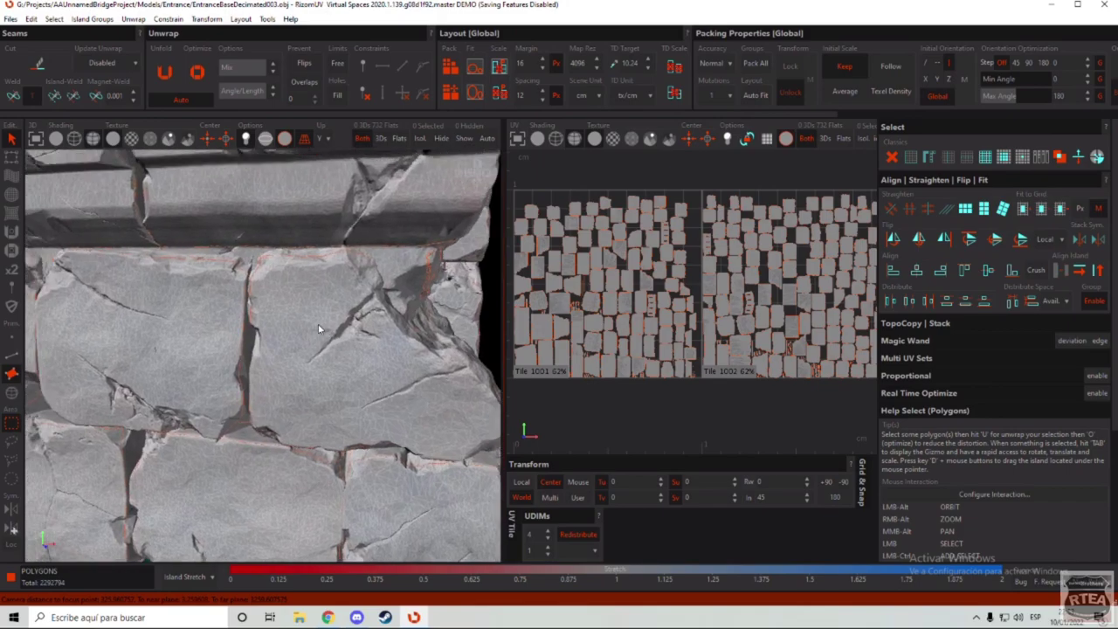
pyautogui.click(55, 140)
pyautogui.click(59, 140)
pyautogui.scroll(-5, 384, 306)
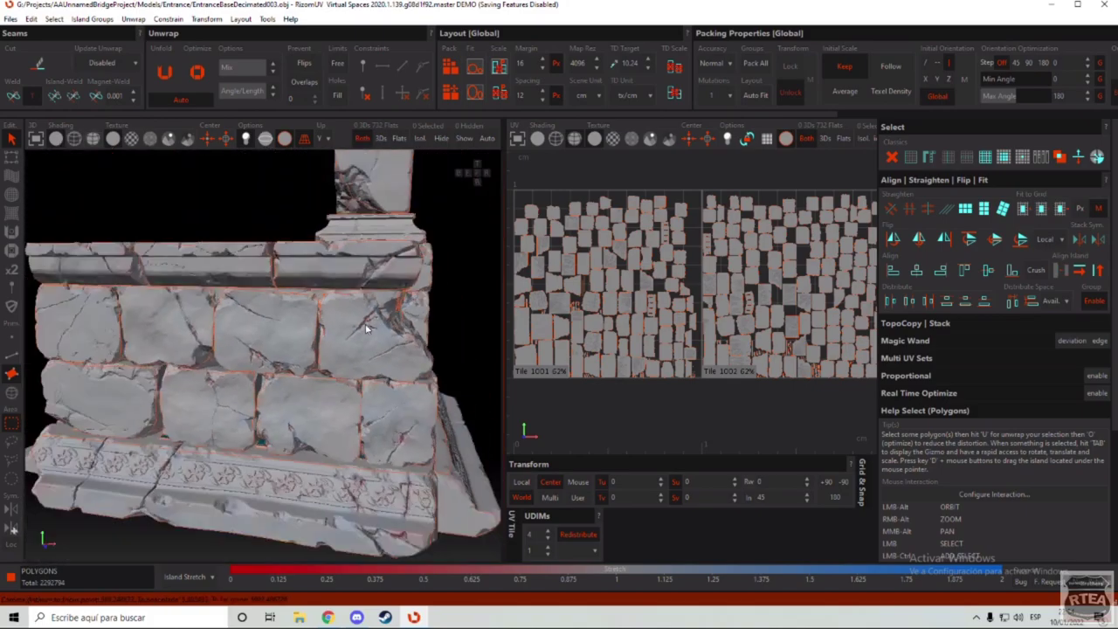
# Step: Examine the stretch colouring on the upper-row stone's crack and along the wall's floral base moulding
pyautogui.scroll(6, 373, 301)
pyautogui.keyDown('alt'); pyautogui.moveTo(375, 289); pyautogui.dragTo(279, 281); pyautogui.keyUp('alt')
pyautogui.scroll(3, 279, 281)
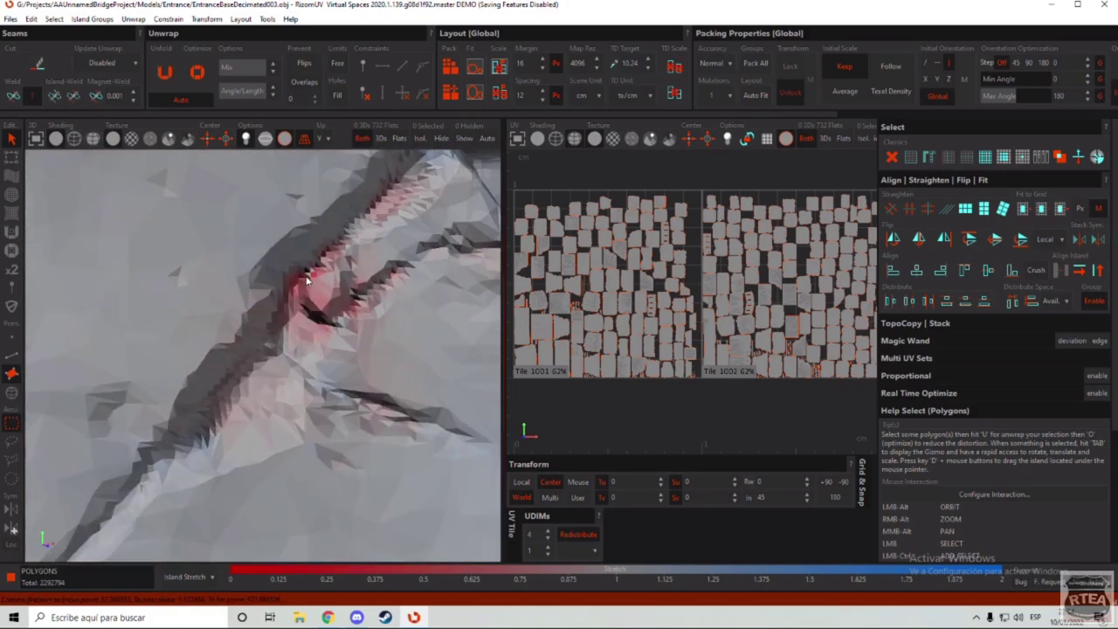
pyautogui.scroll(-2, 378, 240)
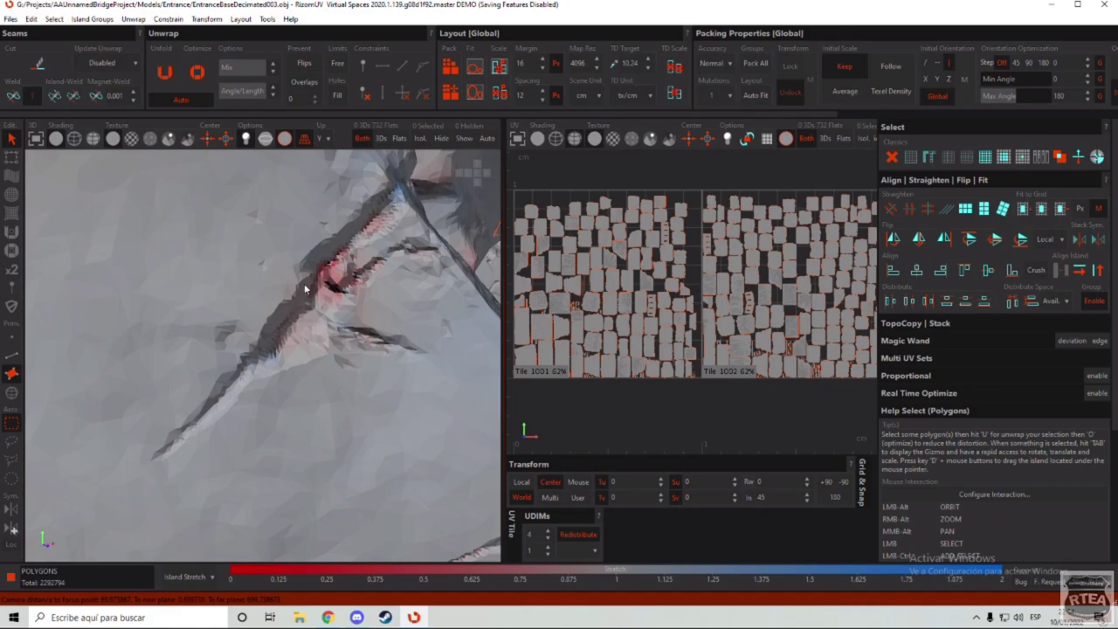
pyautogui.scroll(-5, 307, 288)
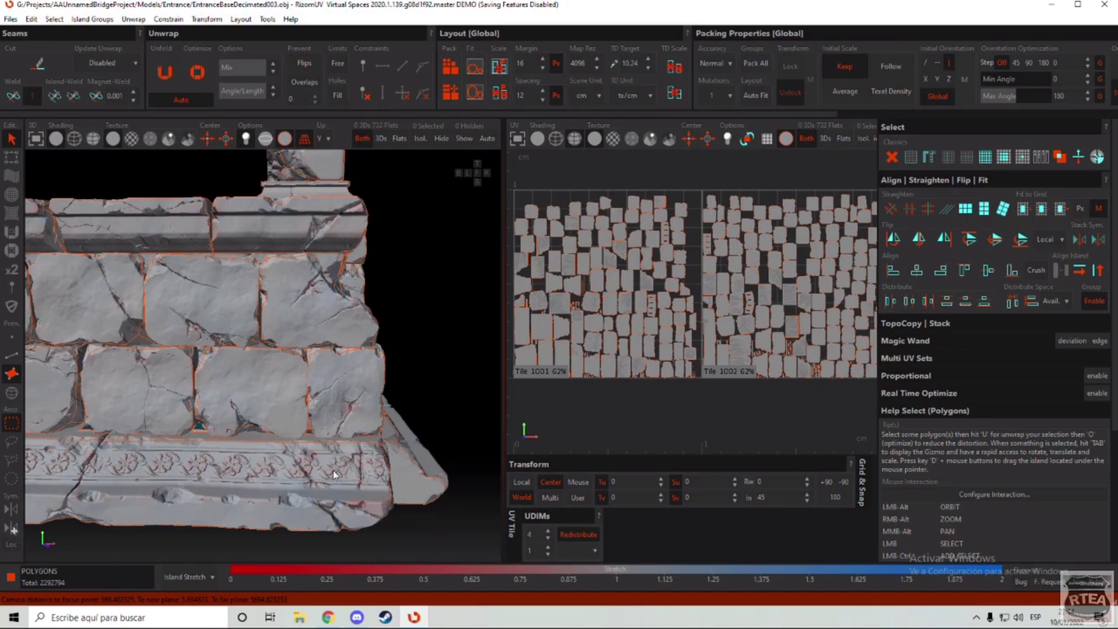
pyautogui.keyDown('alt'); pyautogui.moveTo(344, 479); pyautogui.dragTo(366, 451, button='middle'); pyautogui.keyUp('alt')
pyautogui.scroll(4, 236, 346)
pyautogui.scroll(-5, 249, 359)
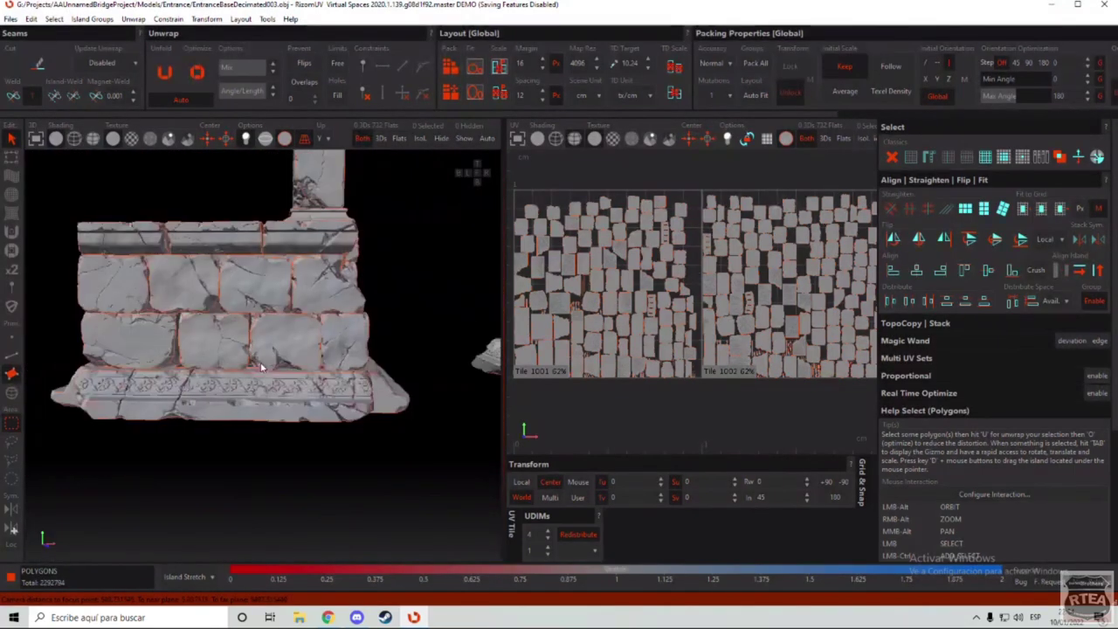
pyautogui.keyDown('alt'); pyautogui.moveTo(260, 367); pyautogui.dragTo(225, 383); pyautogui.keyUp('alt')
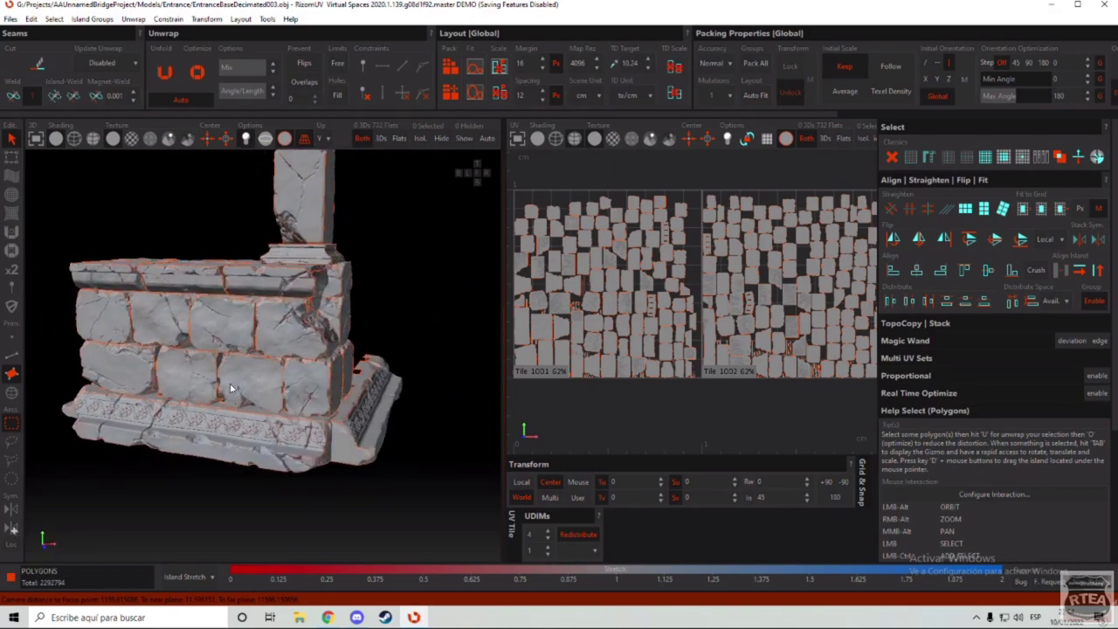
pyautogui.scroll(5, 292, 407)
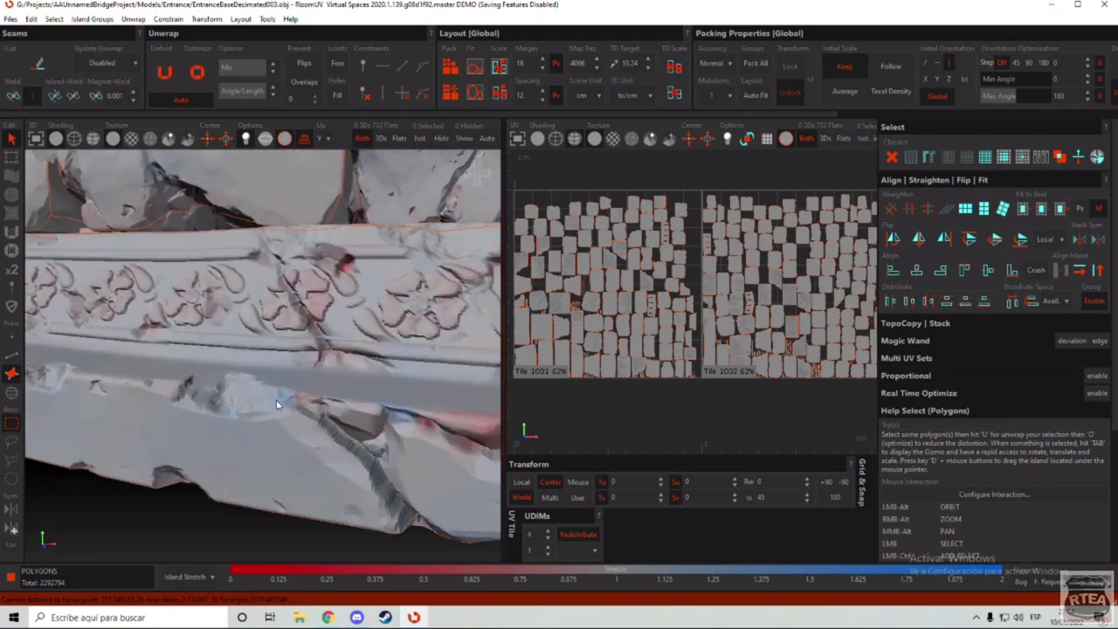
pyautogui.scroll(-5, 429, 430)
pyautogui.scroll(-3, 407, 452)
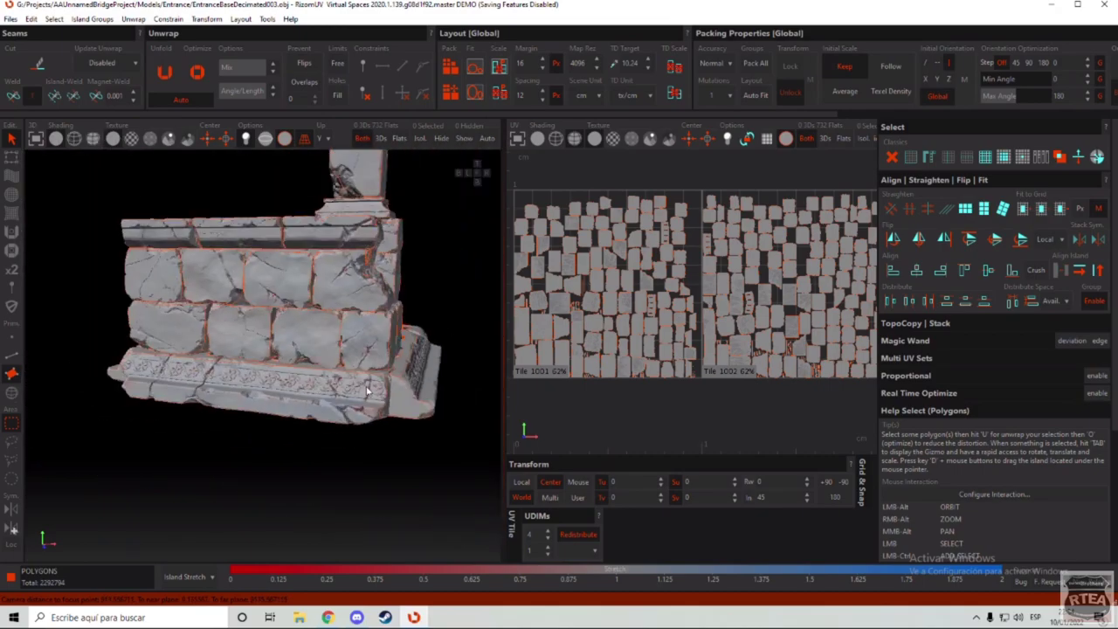
pyautogui.scroll(8, 367, 390)
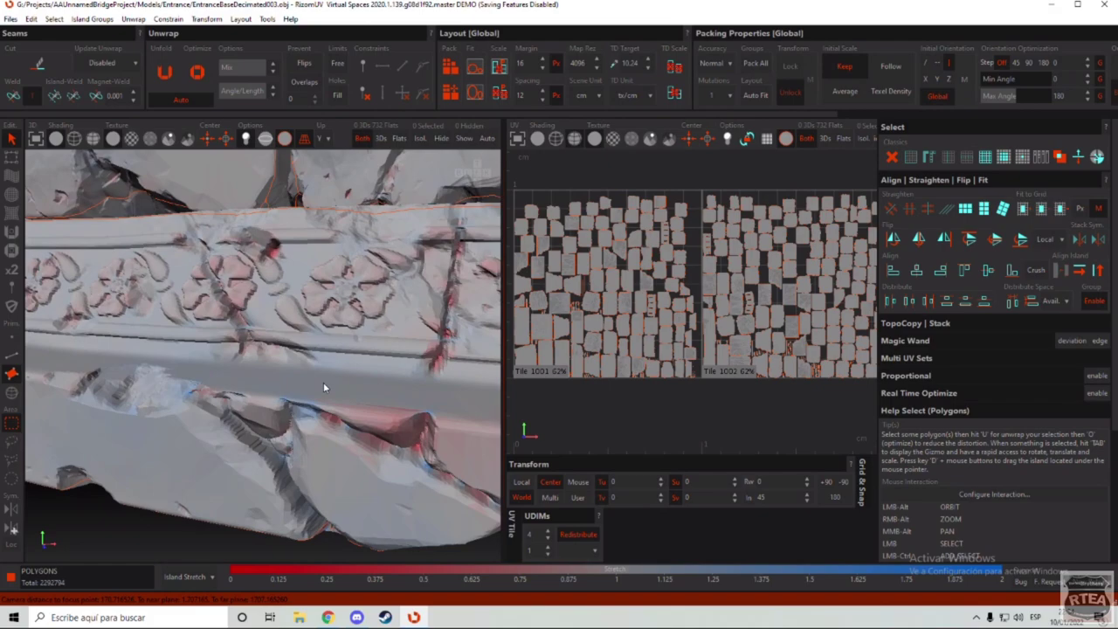
pyautogui.scroll(-3, 323, 385)
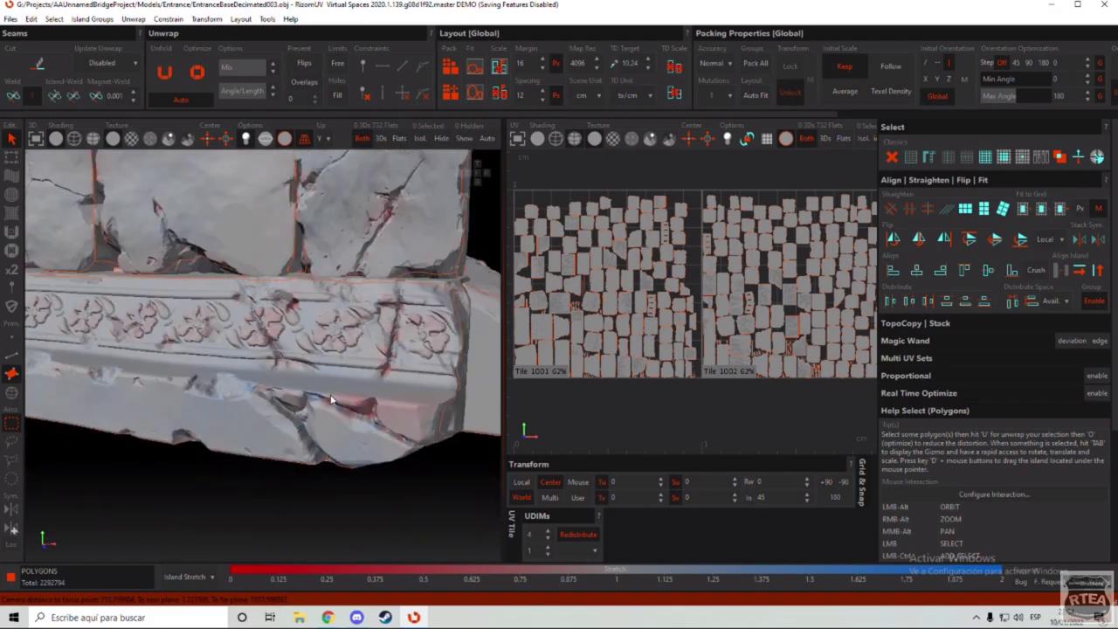
pyautogui.scroll(-3, 323, 397)
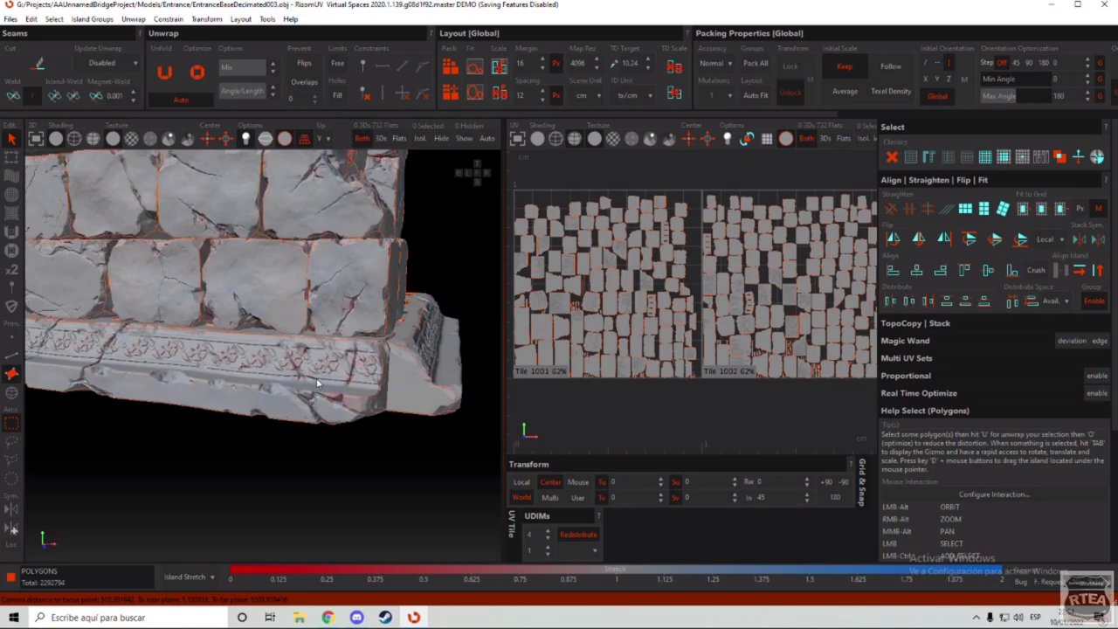
# Step: Inspect the stretch colours on the floral band and the cracks beneath it near the wall's corner, from several distances
pyautogui.keyDown('alt'); pyautogui.moveTo(338, 414); pyautogui.dragTo(364, 389); pyautogui.keyUp('alt')
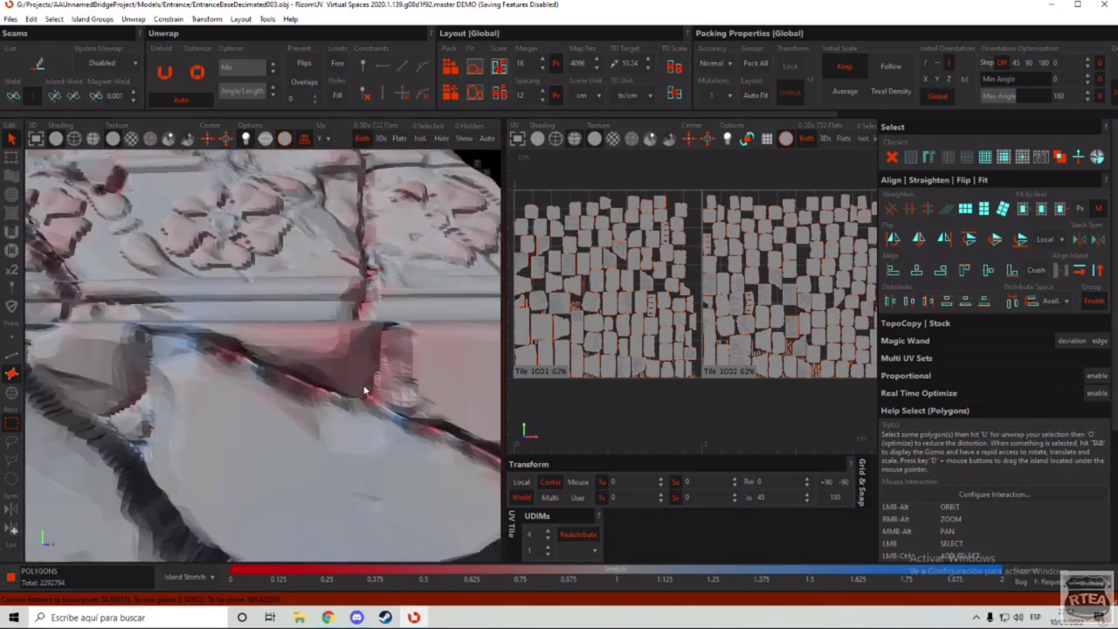
pyautogui.scroll(-10, 332, 443)
pyautogui.keyDown('alt'); pyautogui.moveTo(326, 427); pyautogui.dragTo(408, 366); pyautogui.keyUp('alt')
pyautogui.scroll(5, 160, 395)
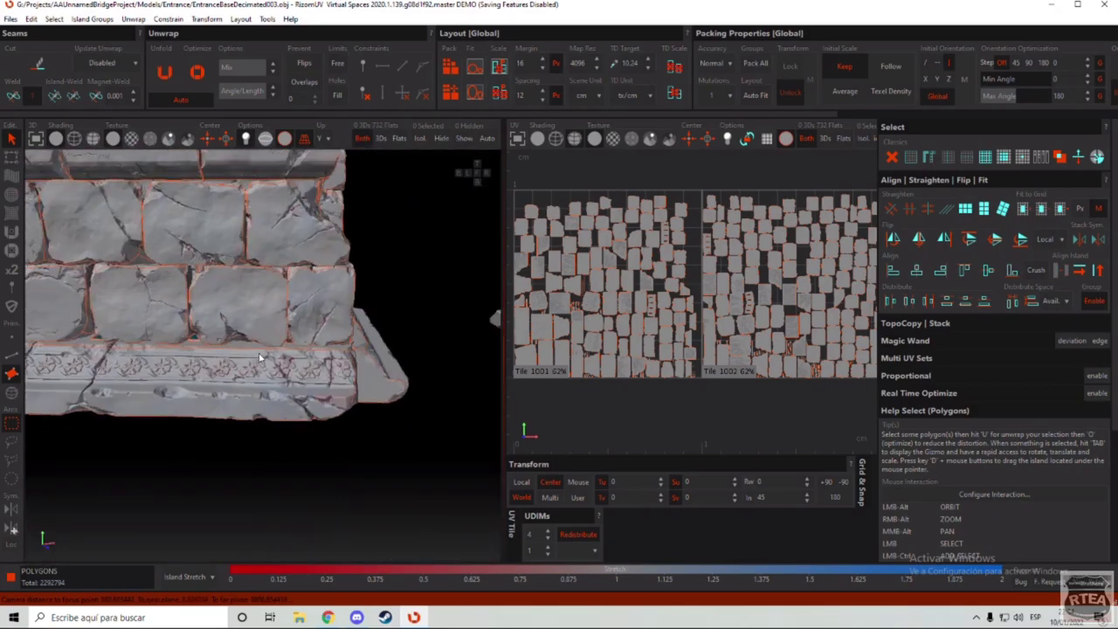
pyautogui.scroll(5, 307, 423)
pyautogui.scroll(-5, 307, 423)
pyautogui.keyDown('alt'); pyautogui.moveTo(307, 424); pyautogui.dragTo(281, 395); pyautogui.keyUp('alt')
pyautogui.scroll(6, 311, 437)
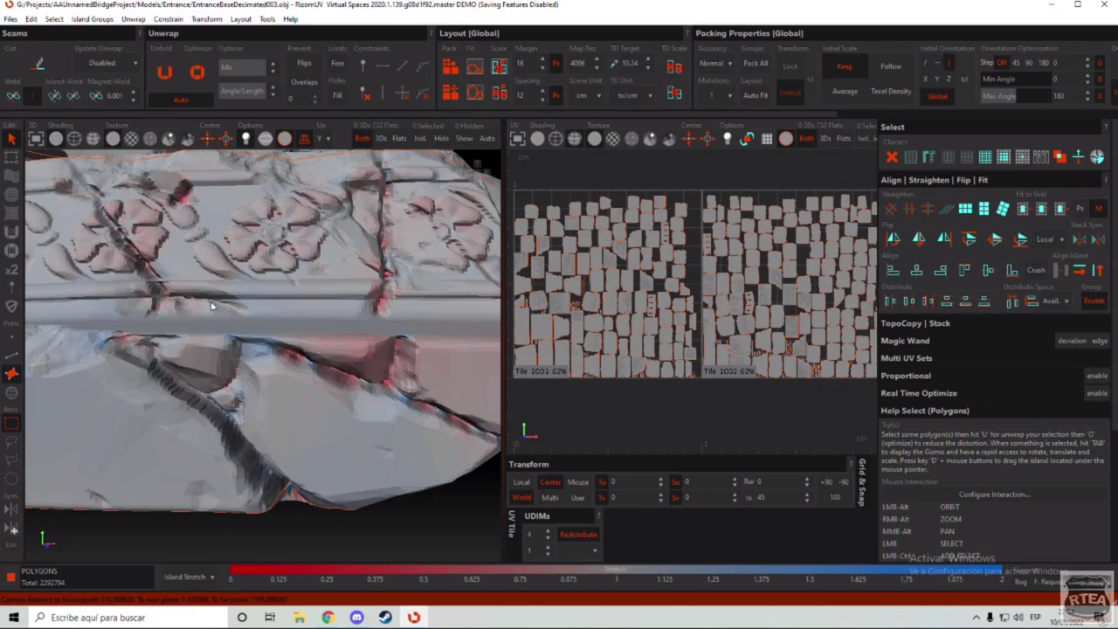
pyautogui.scroll(-5, 351, 412)
pyautogui.scroll(5, 327, 399)
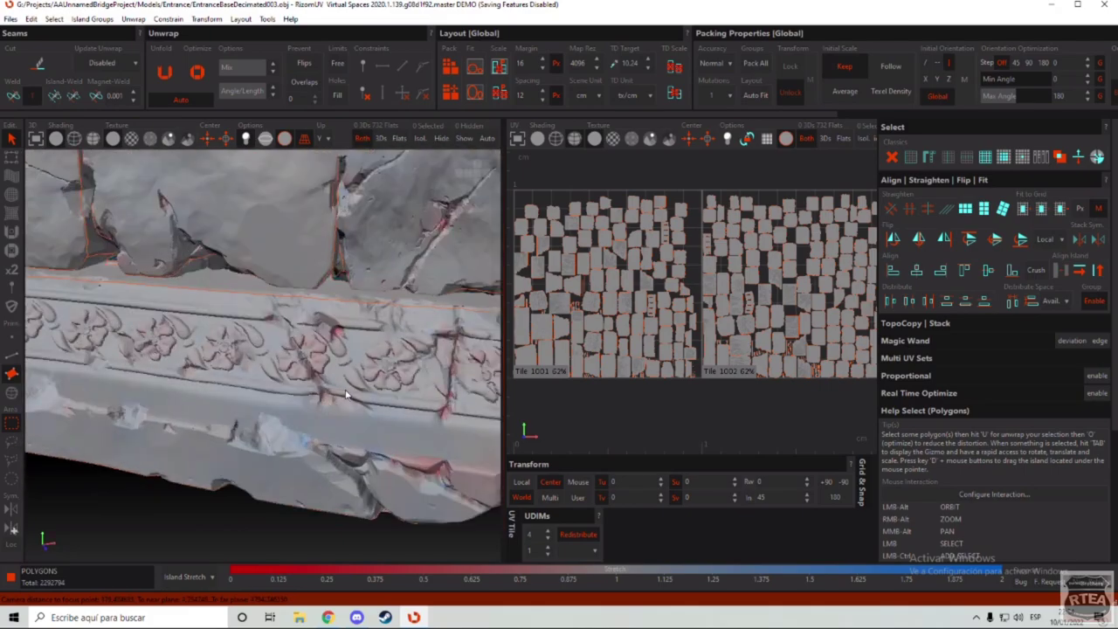
pyautogui.scroll(-3, 341, 395)
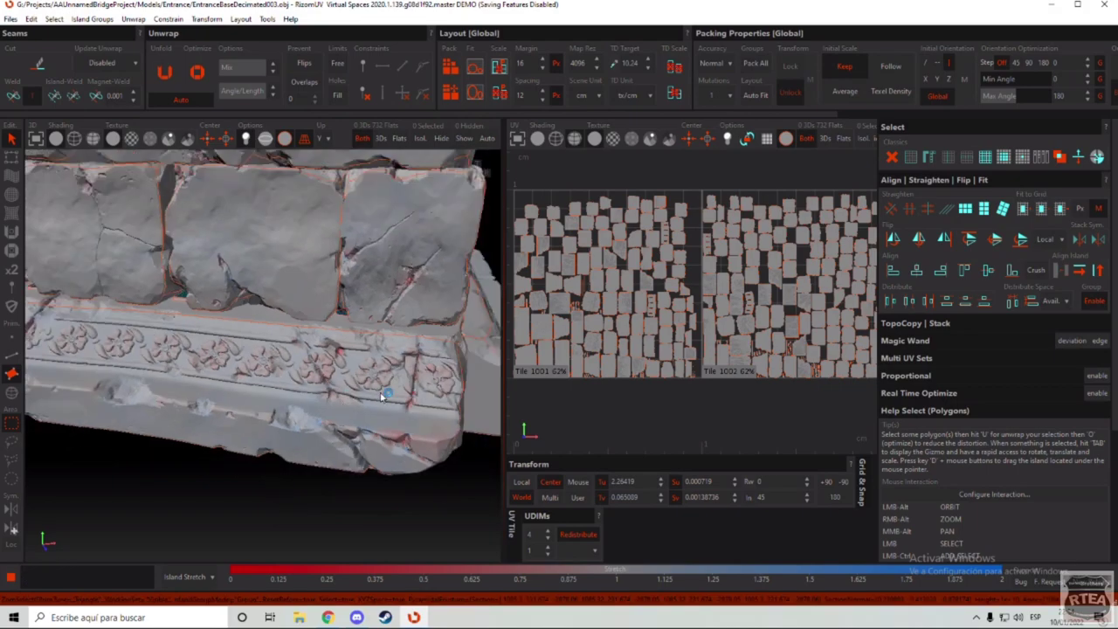
pyautogui.scroll(-3, 360, 441)
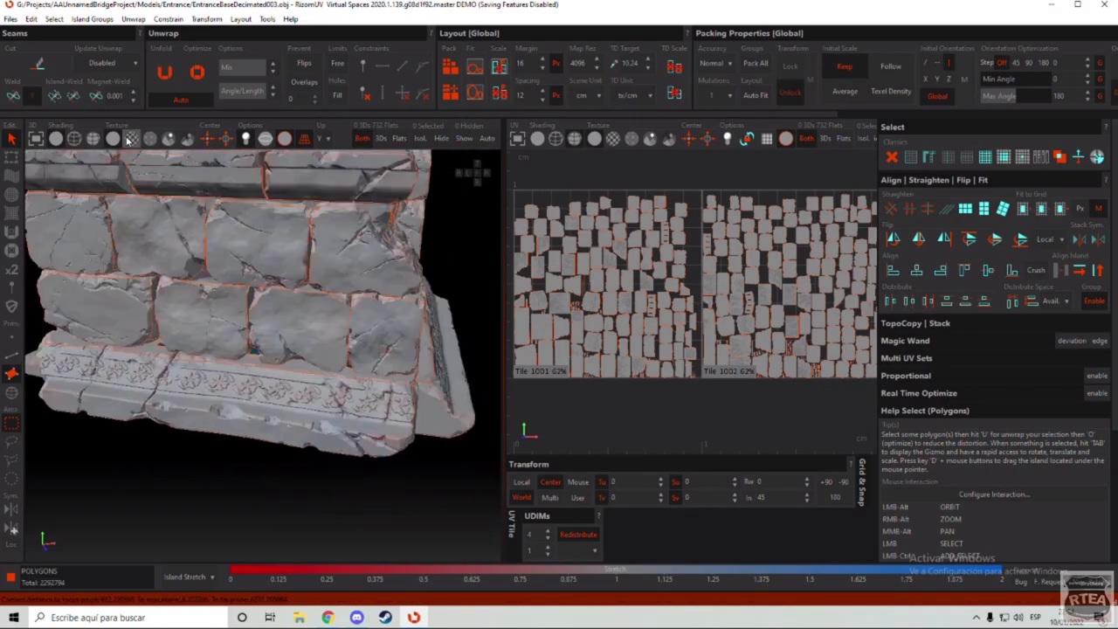
# Step: Display the checker texture on the 3D model and inspect its squares across the stones and the base corner
pyautogui.scroll(-3, 118, 206)
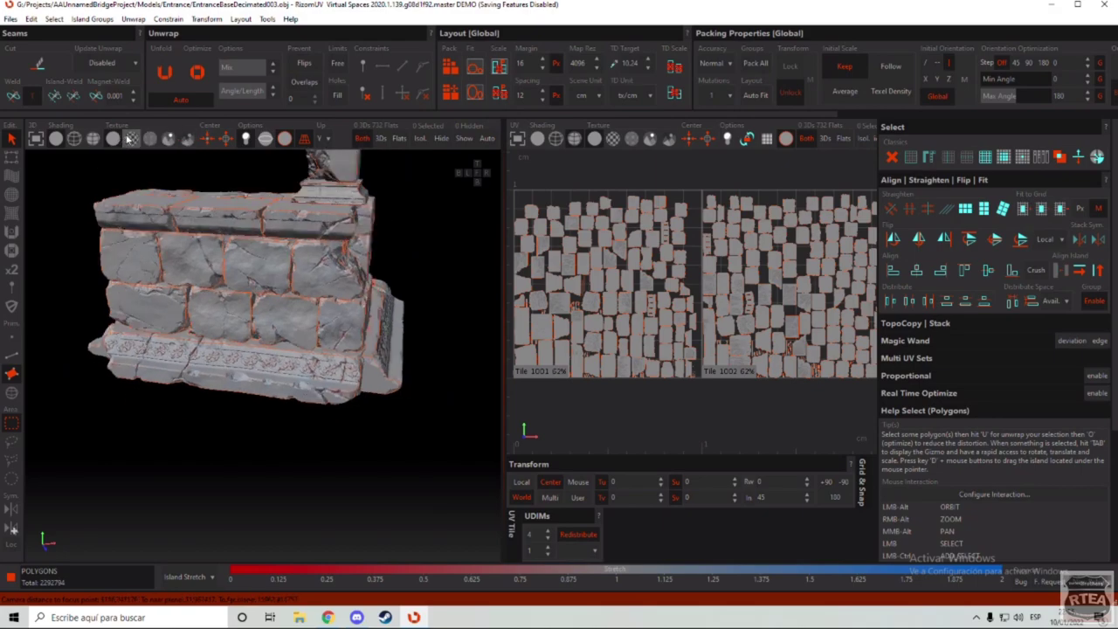
pyautogui.scroll(3, 294, 362)
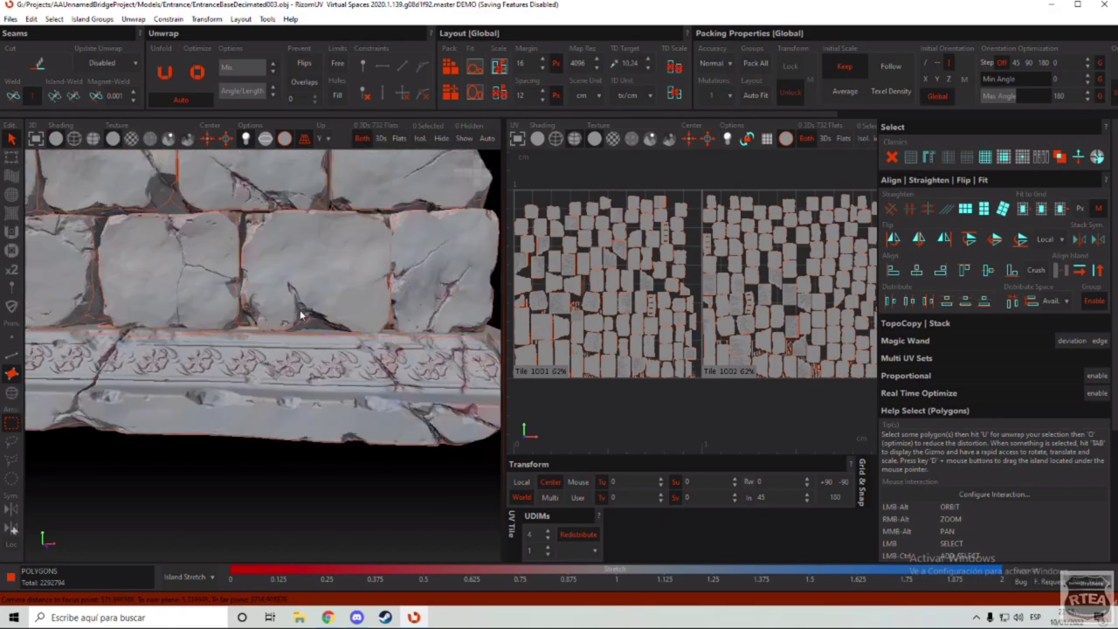
pyautogui.keyDown('alt'); pyautogui.moveTo(300, 315); pyautogui.dragTo(321, 324); pyautogui.keyUp('alt')
pyautogui.click(131, 139)
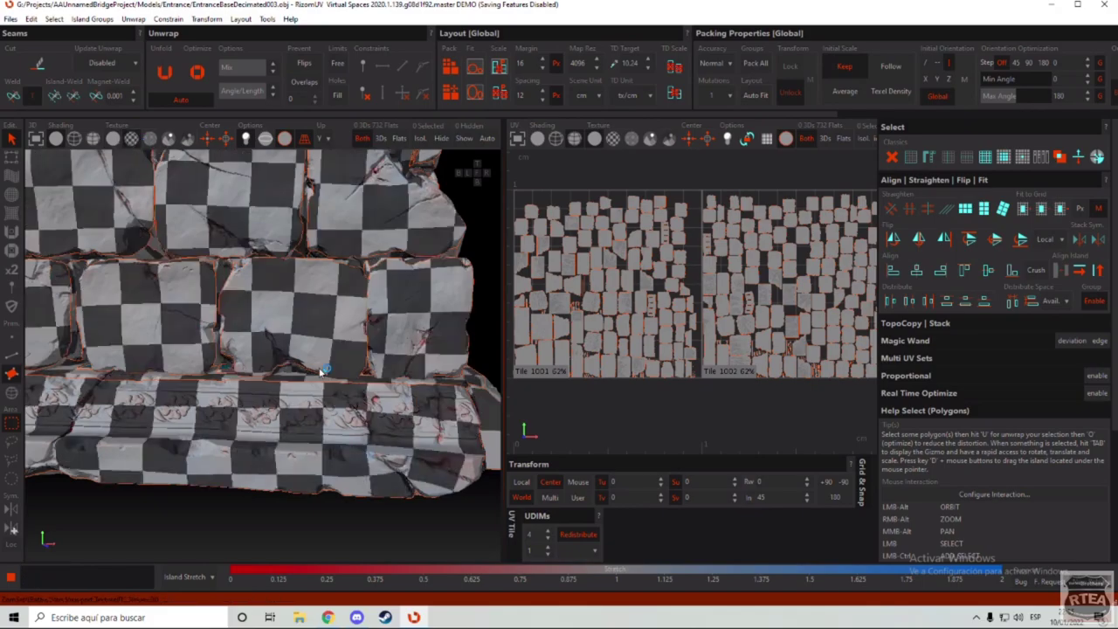
pyautogui.keyDown('alt'); pyautogui.moveTo(320, 372); pyautogui.dragTo(295, 309); pyautogui.keyUp('alt')
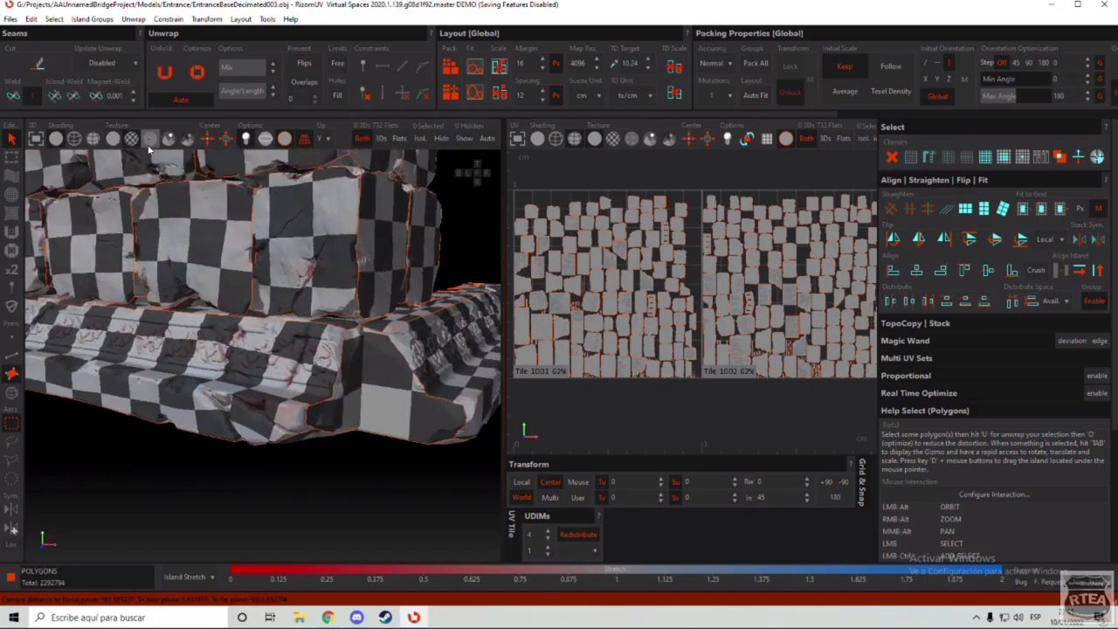
pyautogui.scroll(3, 248, 410)
pyautogui.keyDown('alt'); pyautogui.moveTo(245, 408); pyautogui.dragTo(272, 410); pyautogui.keyUp('alt')
pyautogui.scroll(-6, 256, 391)
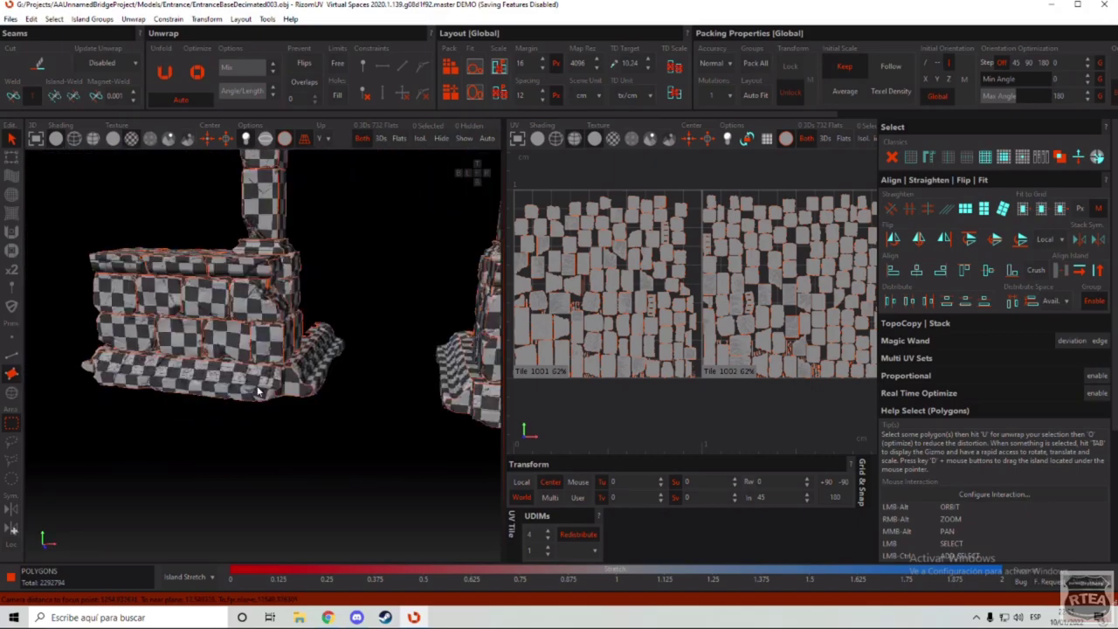
pyautogui.scroll(6, 216, 374)
# Step: Switch the 3D model to the coloured, numbered grid texture and view it on the base moulding and the whole wall
pyautogui.click(150, 139)
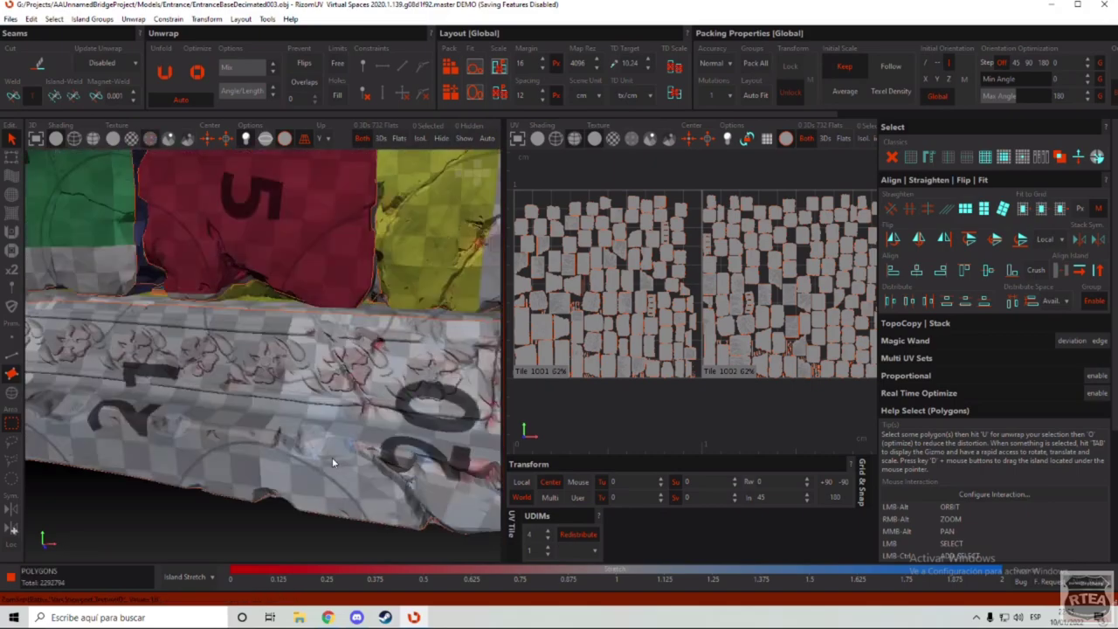
pyautogui.scroll(-5, 333, 462)
pyautogui.scroll(5, 257, 400)
pyautogui.keyDown('alt'); pyautogui.moveTo(257, 400); pyautogui.dragTo(285, 380); pyautogui.keyUp('alt')
pyautogui.scroll(-5, 274, 407)
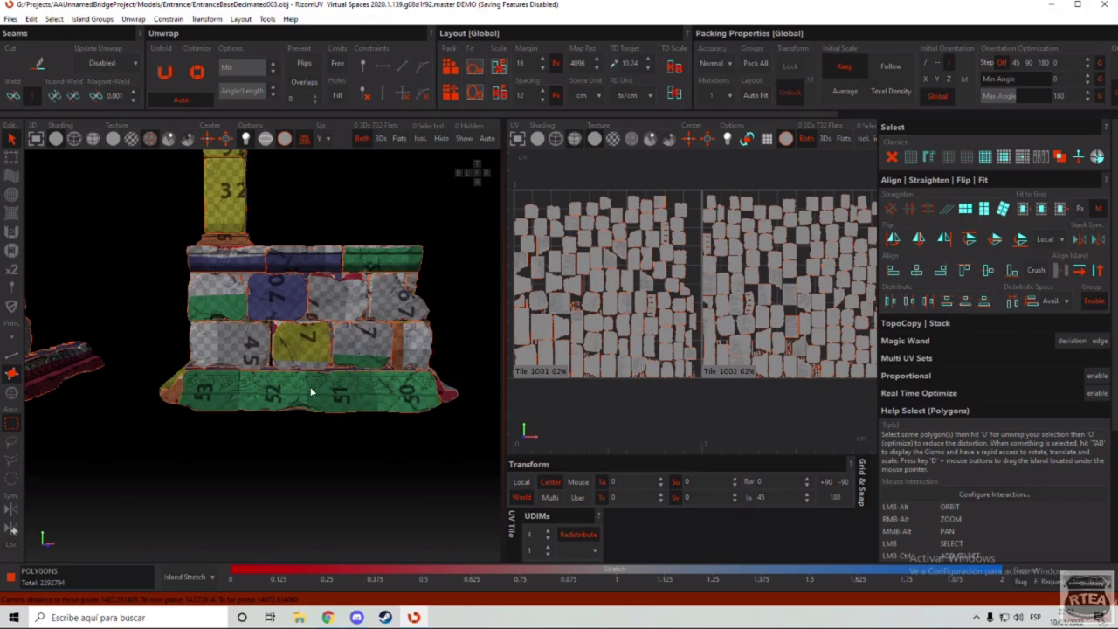
pyautogui.keyDown('alt'); pyautogui.moveTo(312, 392); pyautogui.dragTo(297, 371); pyautogui.keyUp('alt')
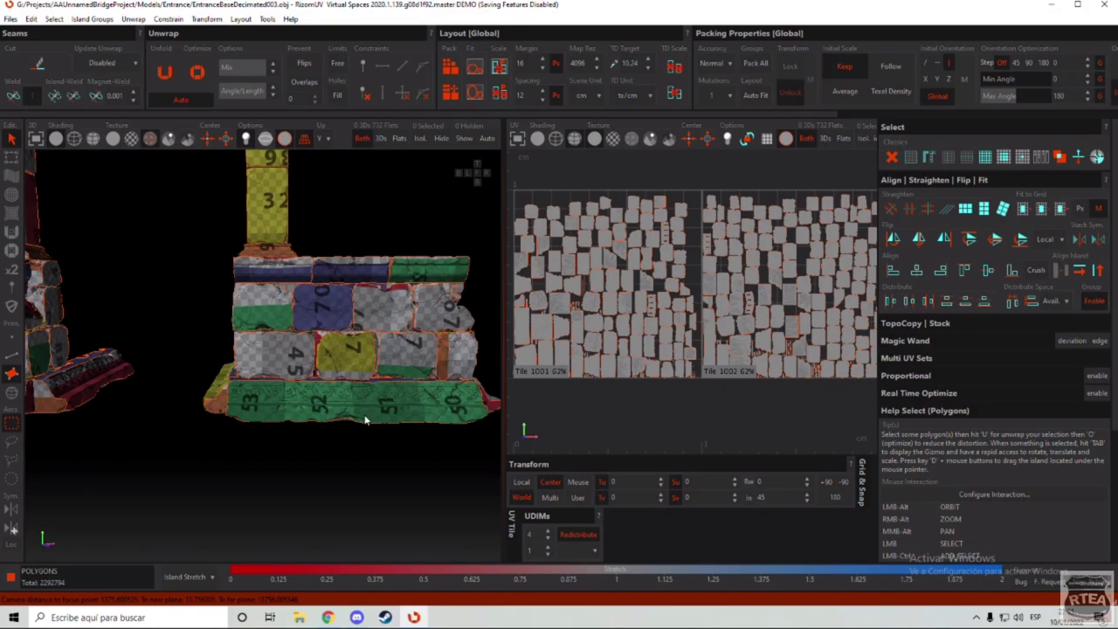
# Step: Examine the grid's colours and numbers across the wall's stone rows and its base up close
pyautogui.keyDown('alt'); pyautogui.moveTo(369, 385); pyautogui.dragTo(39, 367); pyautogui.keyUp('alt')
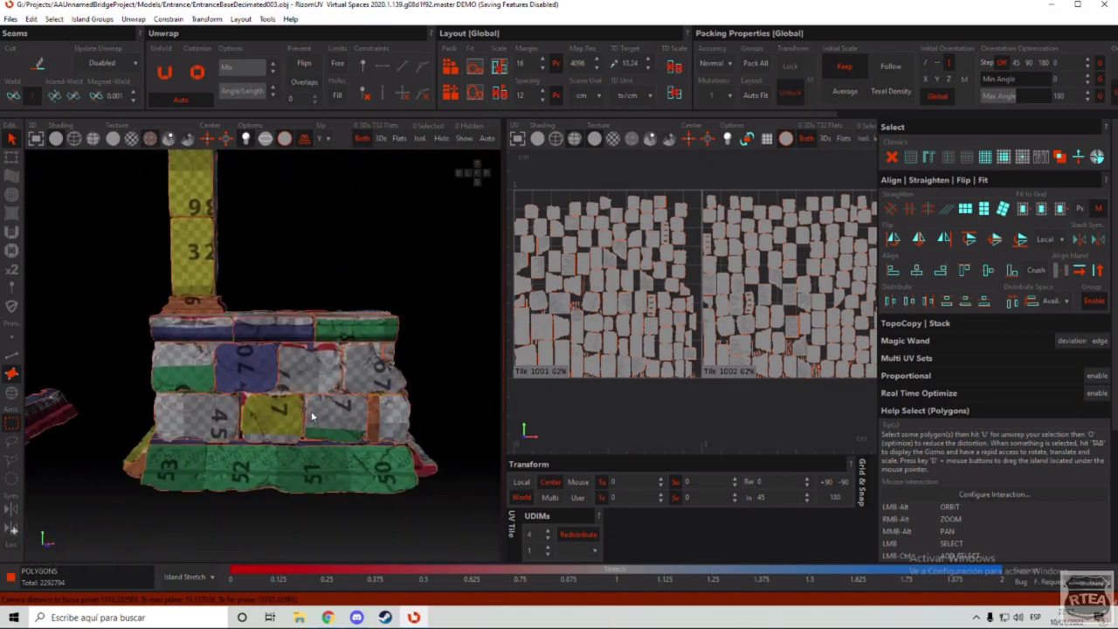
pyautogui.keyDown('alt'); pyautogui.moveTo(186, 244); pyautogui.dragTo(271, 352, button='right'); pyautogui.keyUp('alt')
pyautogui.keyDown('alt'); pyautogui.moveTo(272, 352); pyautogui.dragTo(264, 284, button='middle'); pyautogui.keyUp('alt')
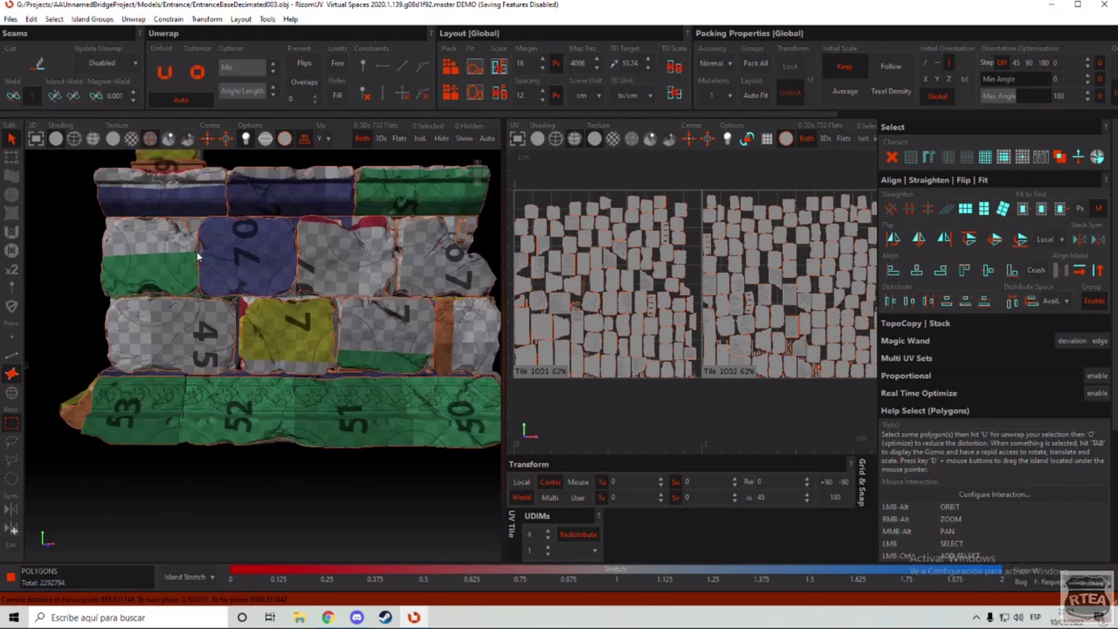
pyautogui.click(246, 250)
pyautogui.scroll(2, 244, 262)
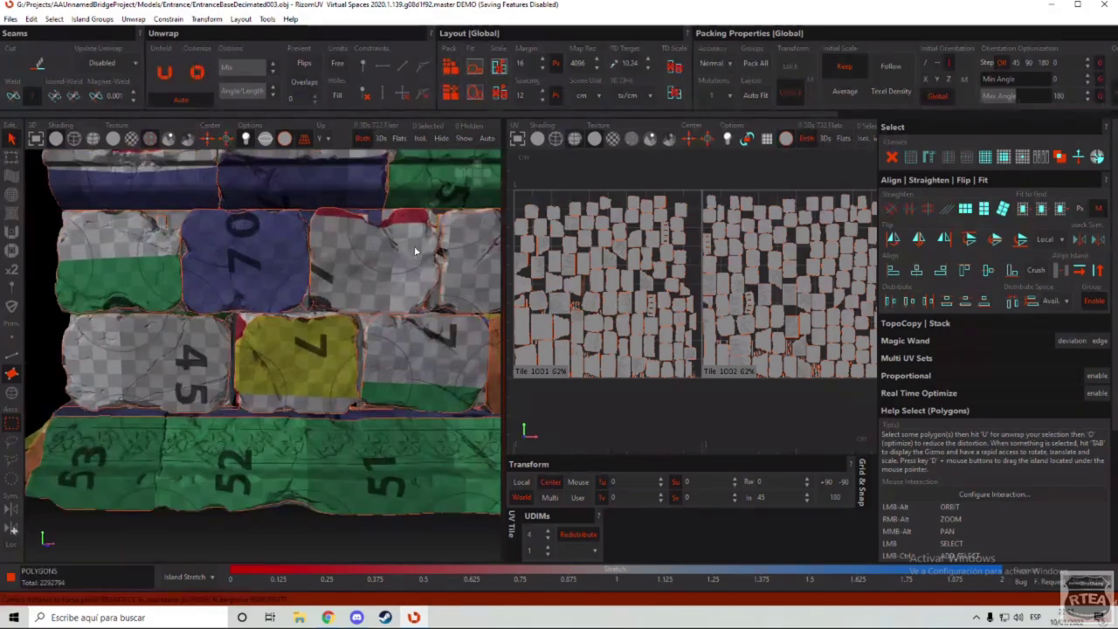
pyautogui.scroll(-4, 347, 420)
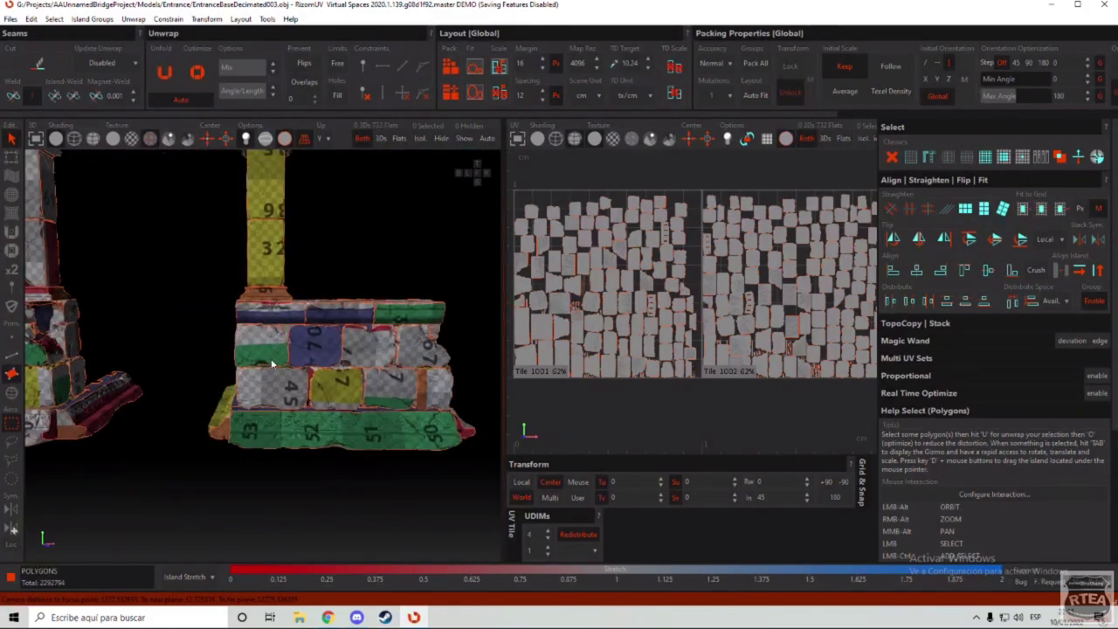
# Step: Try the custom texture displays in the 3D view, and return it to the coloured, numbered grid
pyautogui.click(170, 141)
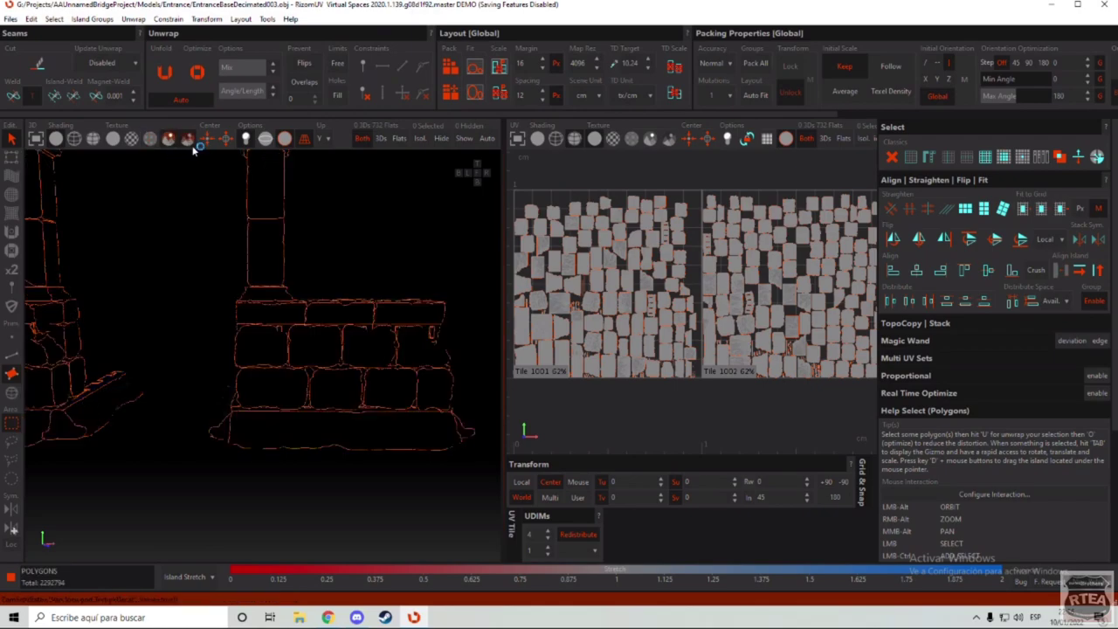
pyautogui.click(190, 143)
pyautogui.click(185, 142)
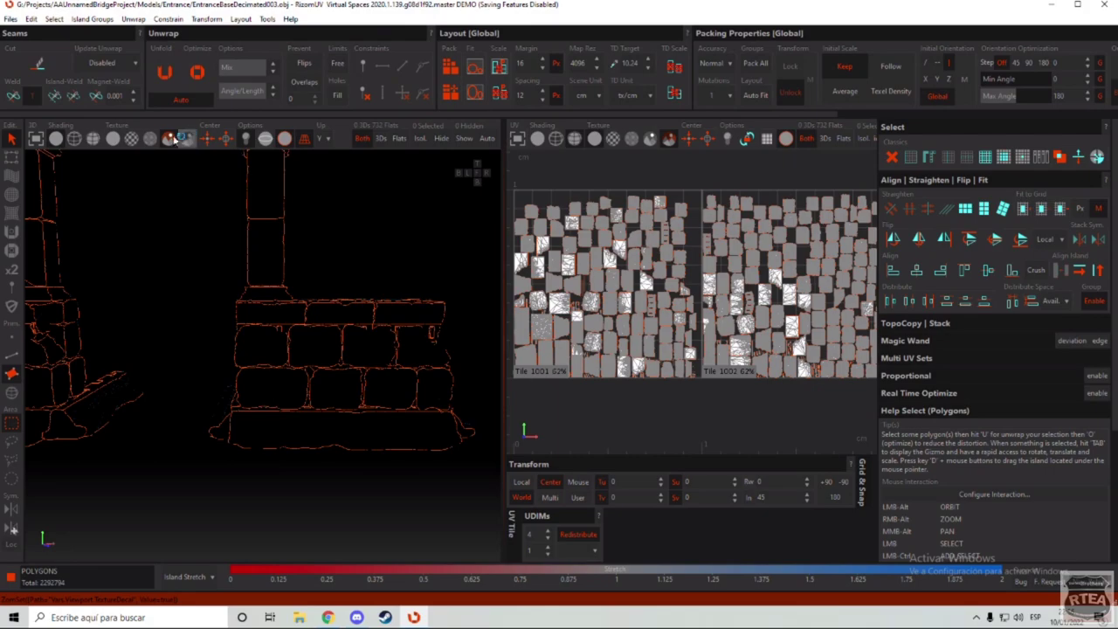
pyautogui.click(169, 140)
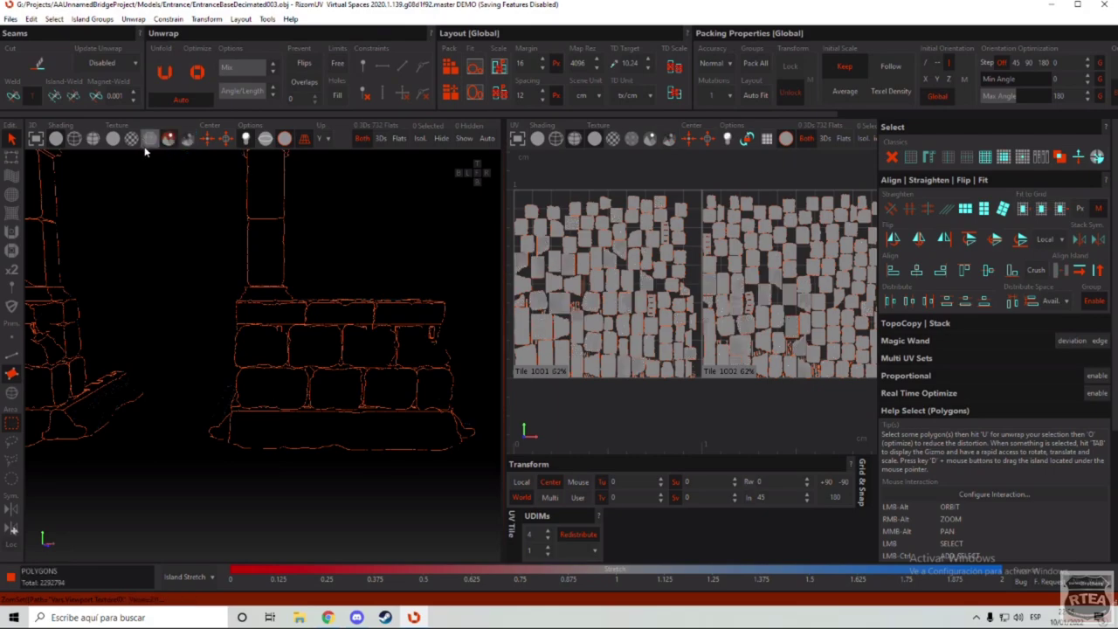
pyautogui.click(151, 140)
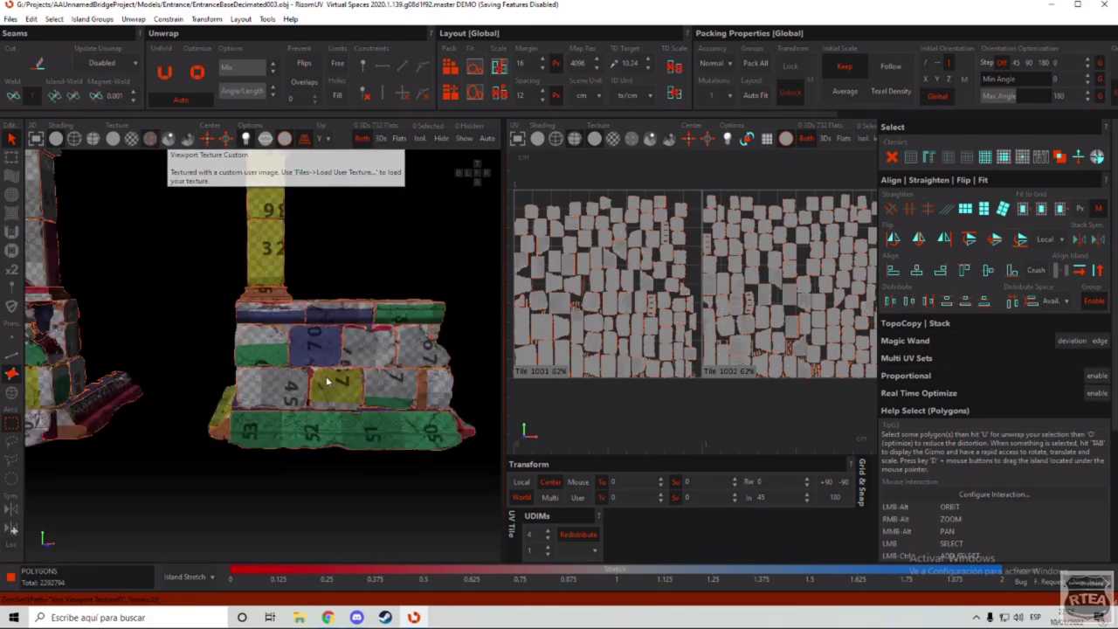
# Step: Start loading a texture map and browse the H: drive to the Escritorio/Megascans/Bridge/Downloaded/Downloaded/surface folder
pyautogui.click(10, 19)
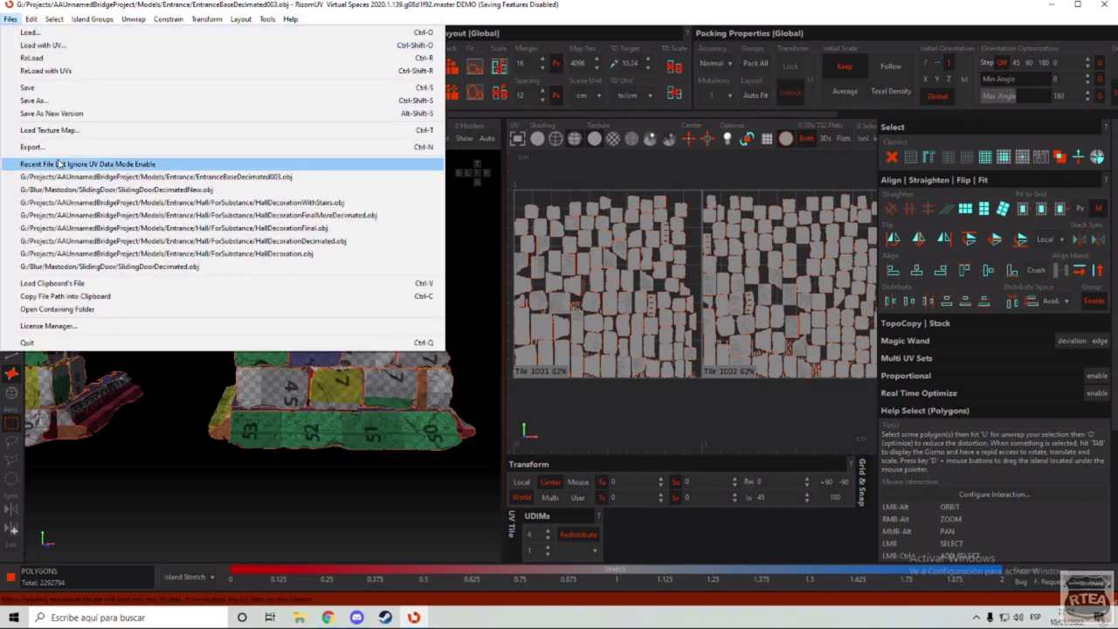
pyautogui.click(63, 129)
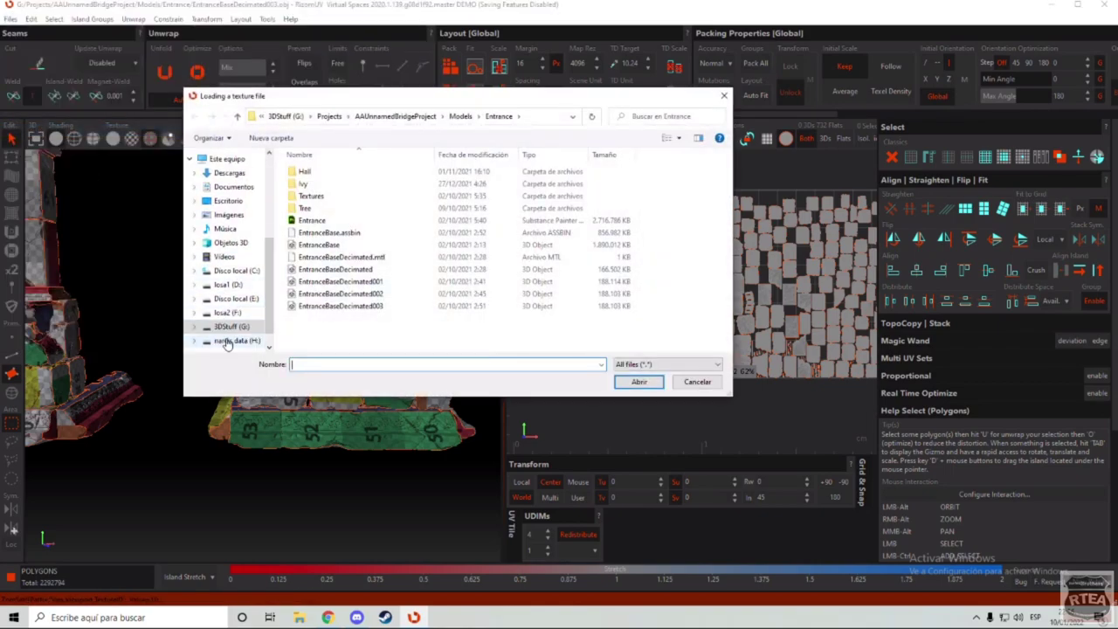
pyautogui.click(240, 341)
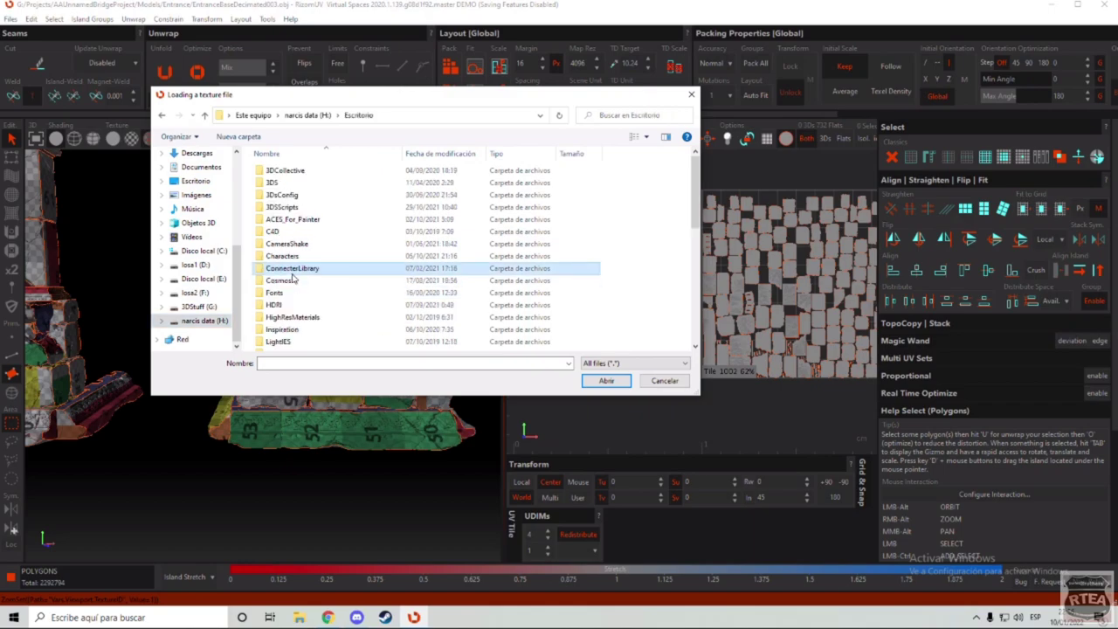
pyautogui.scroll(-3, 293, 278)
pyautogui.doubleClick(288, 262)
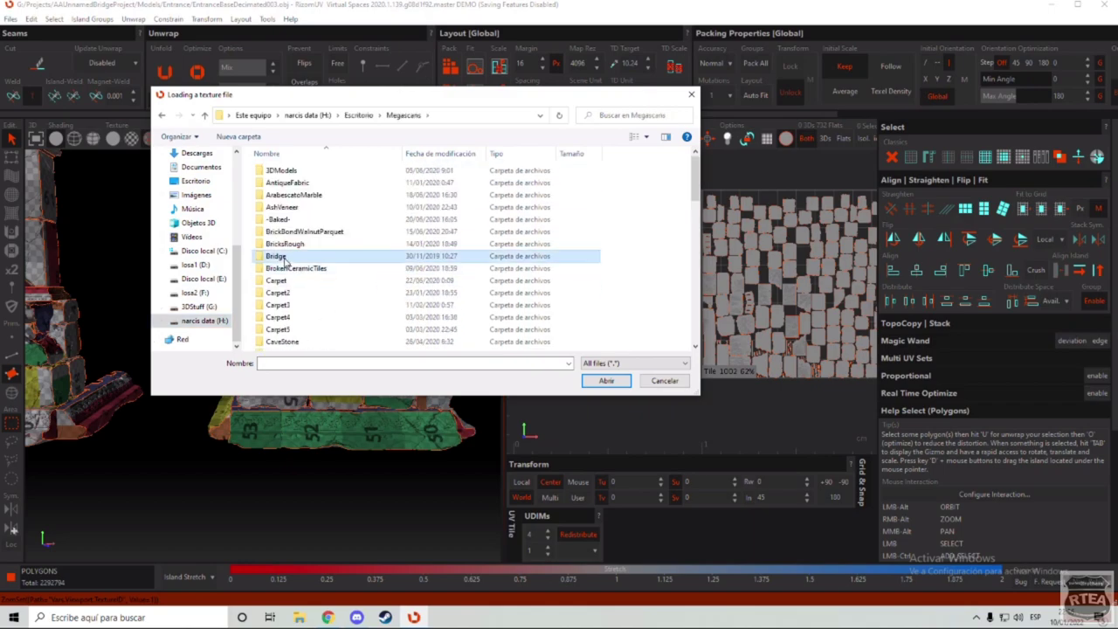
pyautogui.doubleClick(284, 259)
pyautogui.doubleClick(285, 183)
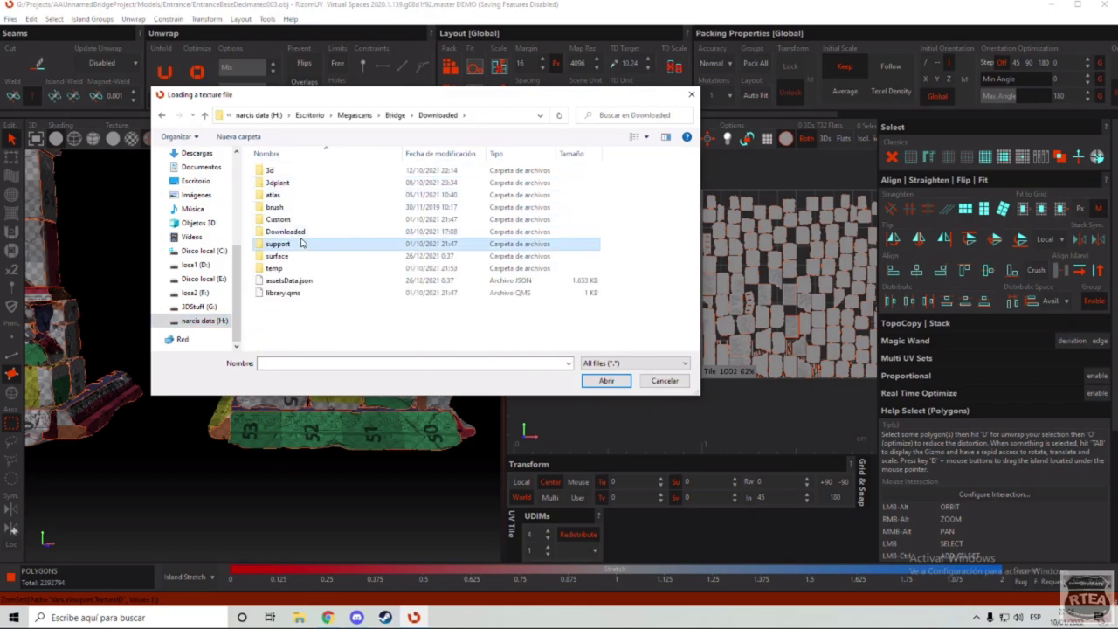
pyautogui.doubleClick(288, 231)
pyautogui.doubleClick(281, 218)
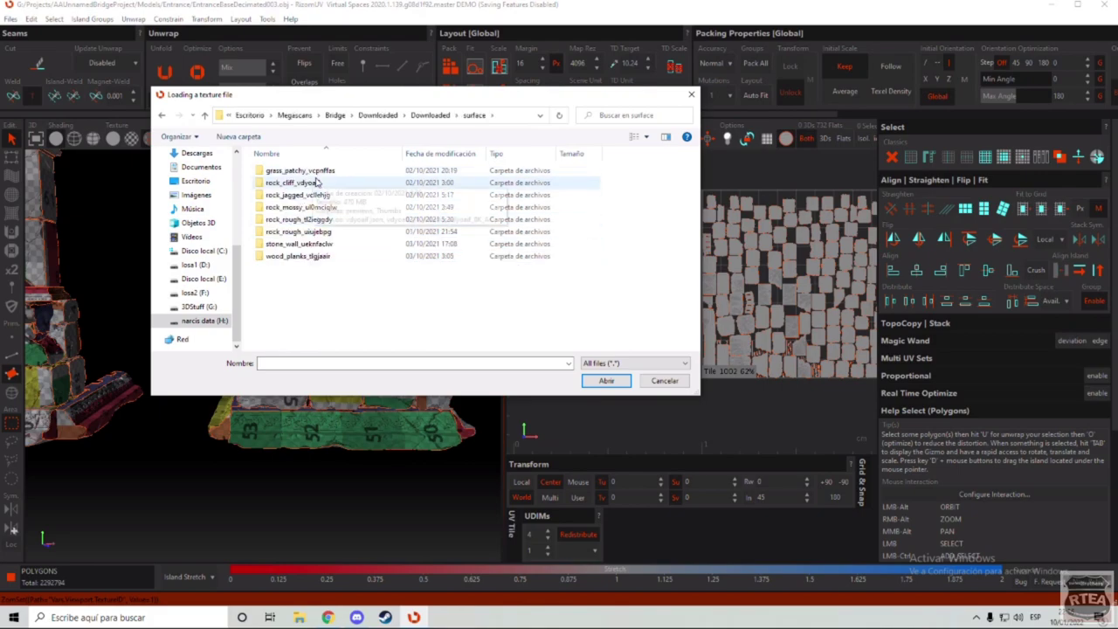
# Step: Load the vdyoaif_4K_Albedo image from the 4k thumbnails folder of rock_cliff_vdyoaif as the custom texture
pyautogui.doubleClick(316, 183)
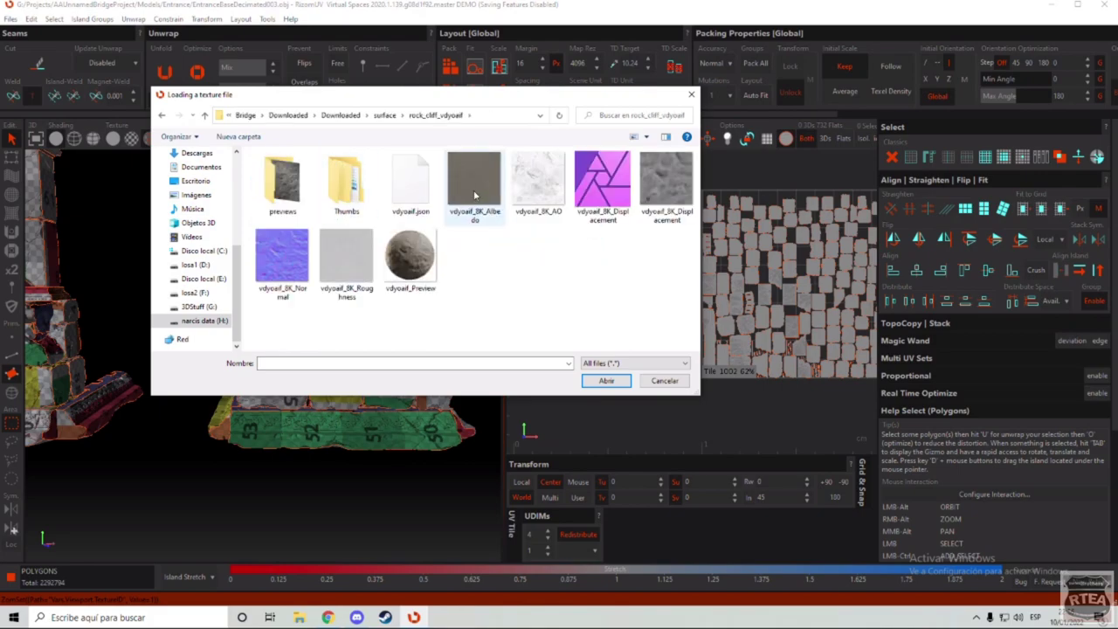
pyautogui.doubleClick(346, 184)
pyautogui.doubleClick(302, 188)
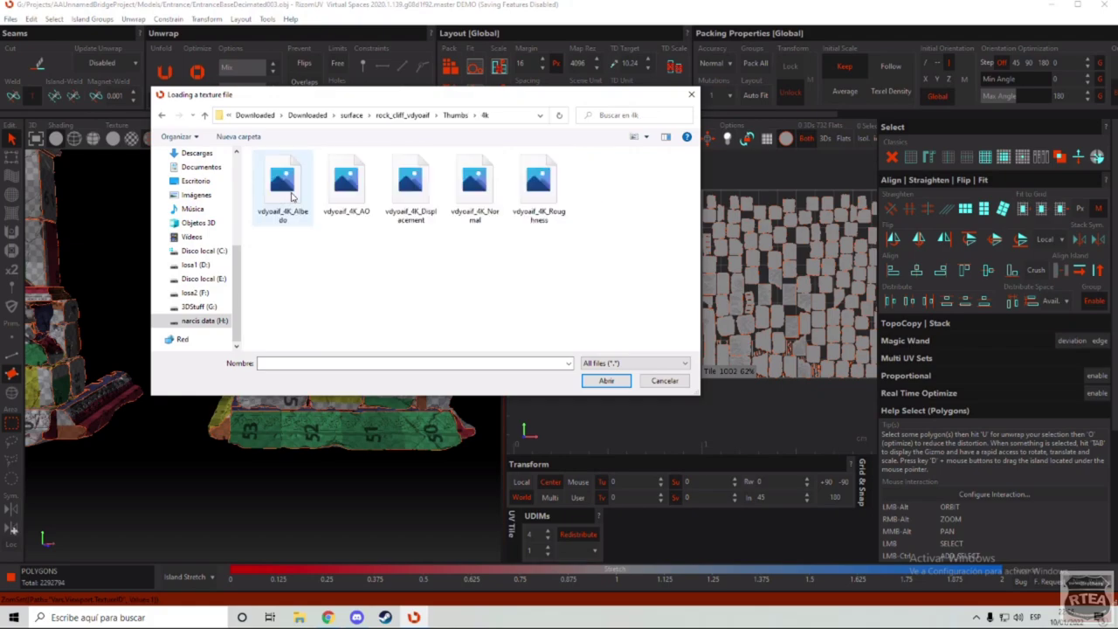
pyautogui.doubleClick(282, 180)
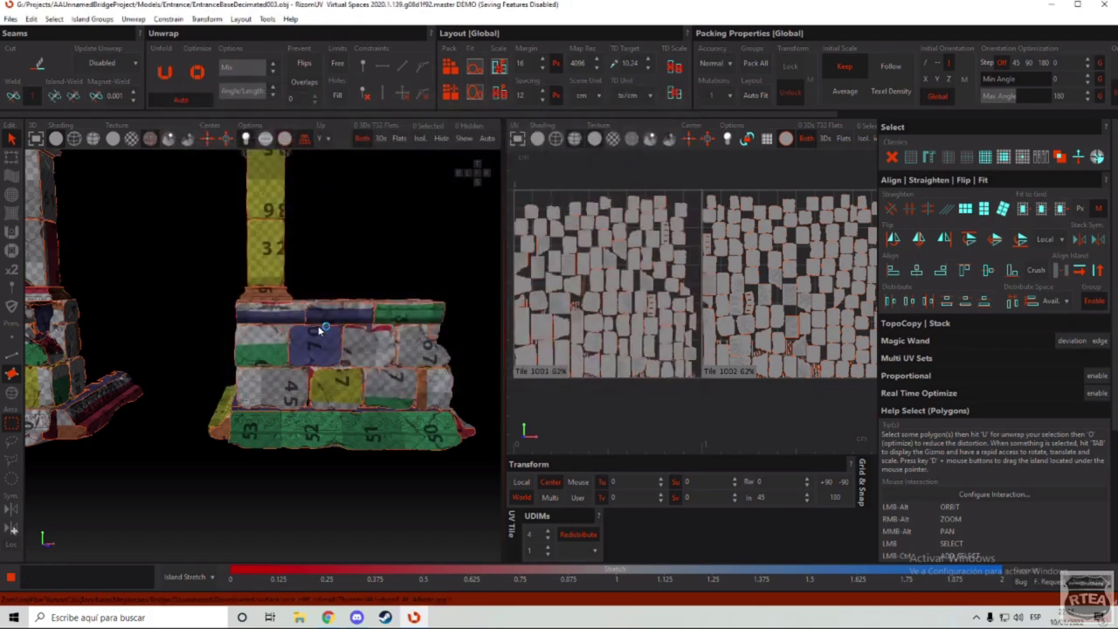
# Step: Compare the checker and numbered grid textures on the wall up close, and display the loaded custom rock texture on the 3D model
pyautogui.scroll(2, 320, 334)
pyautogui.scroll(3, 305, 346)
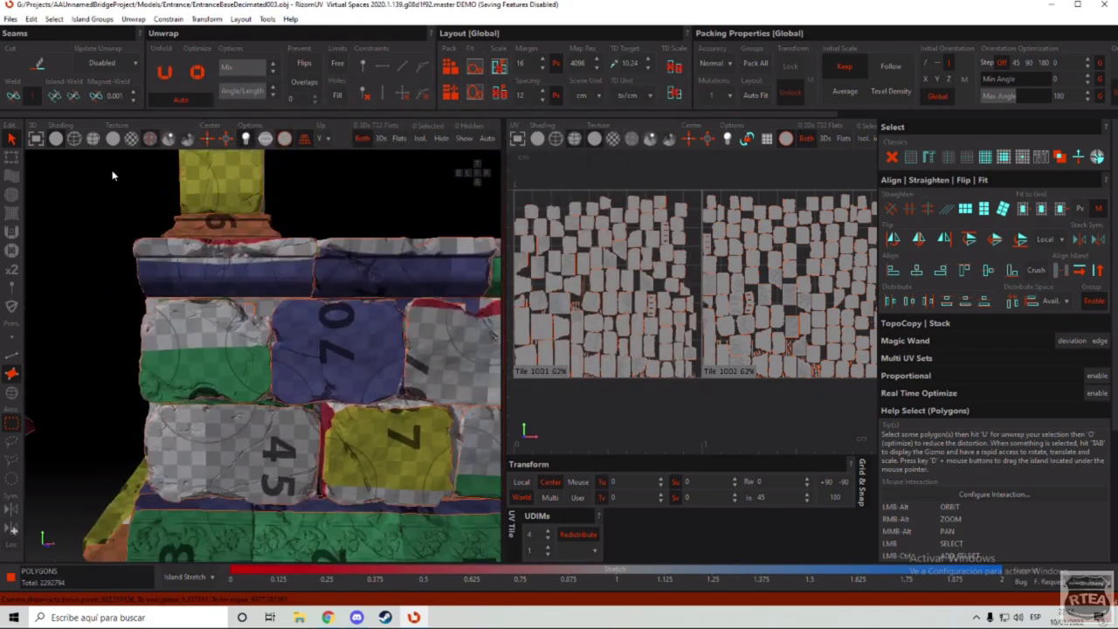
pyautogui.click(145, 142)
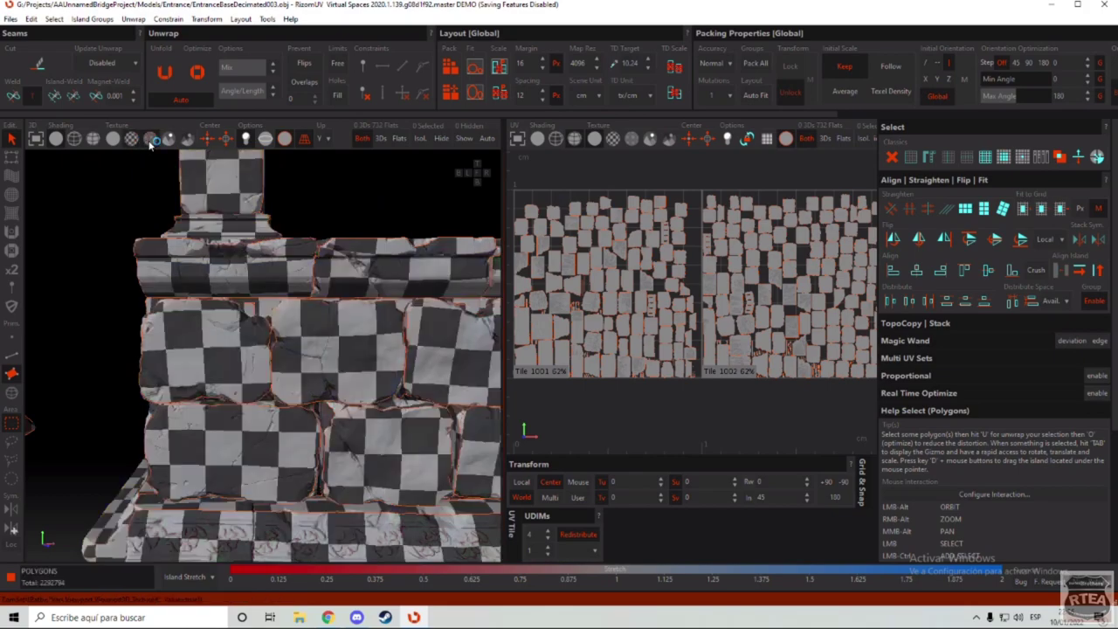
pyautogui.click(150, 145)
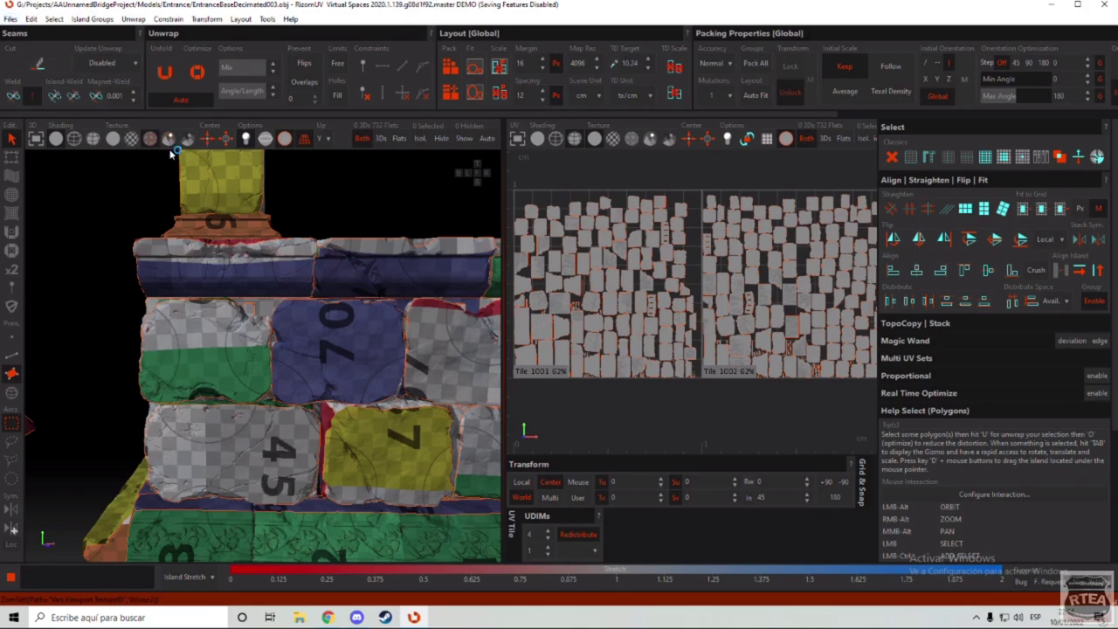
pyautogui.click(170, 139)
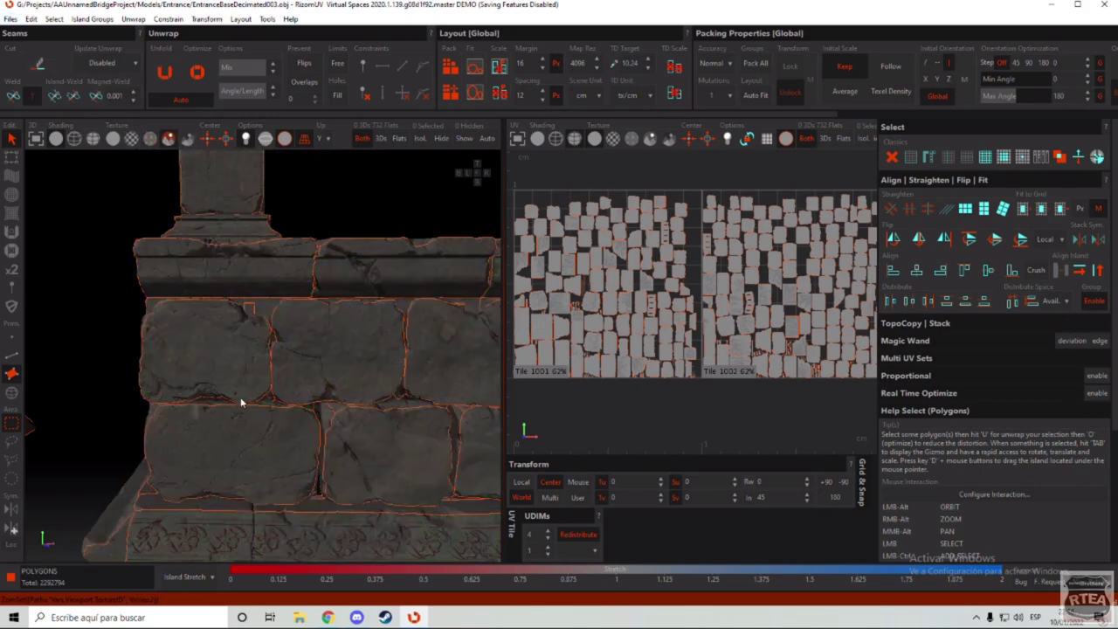
# Step: Compare the numbered grid on the wall blocks with the custom rock texture, leaving the rock texture displayed on the 3D model
pyautogui.scroll(3, 244, 393)
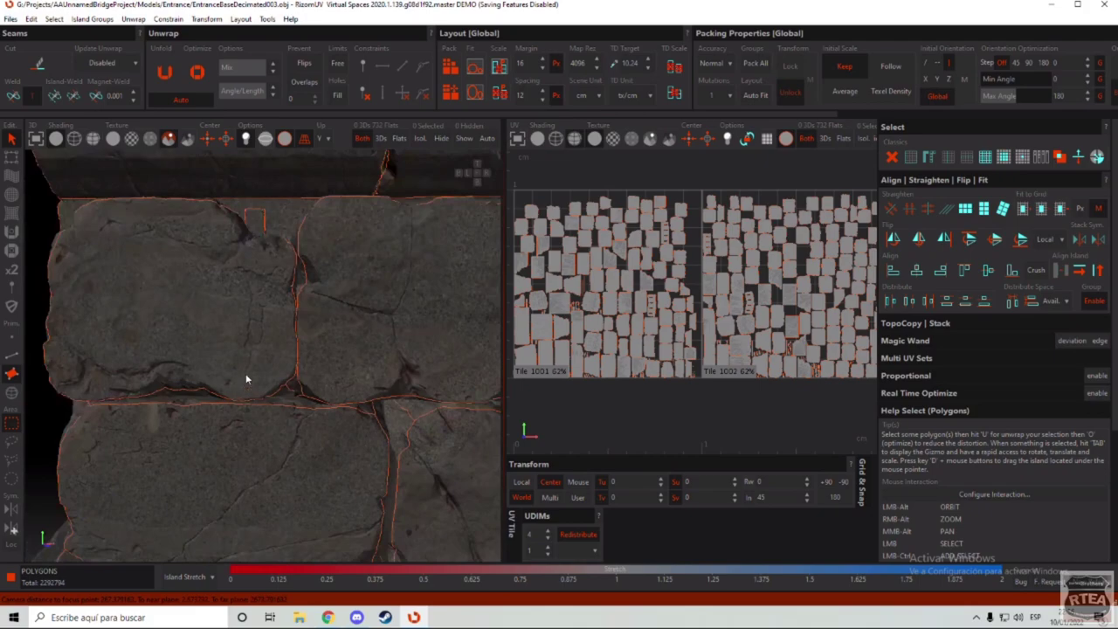
pyautogui.click(151, 140)
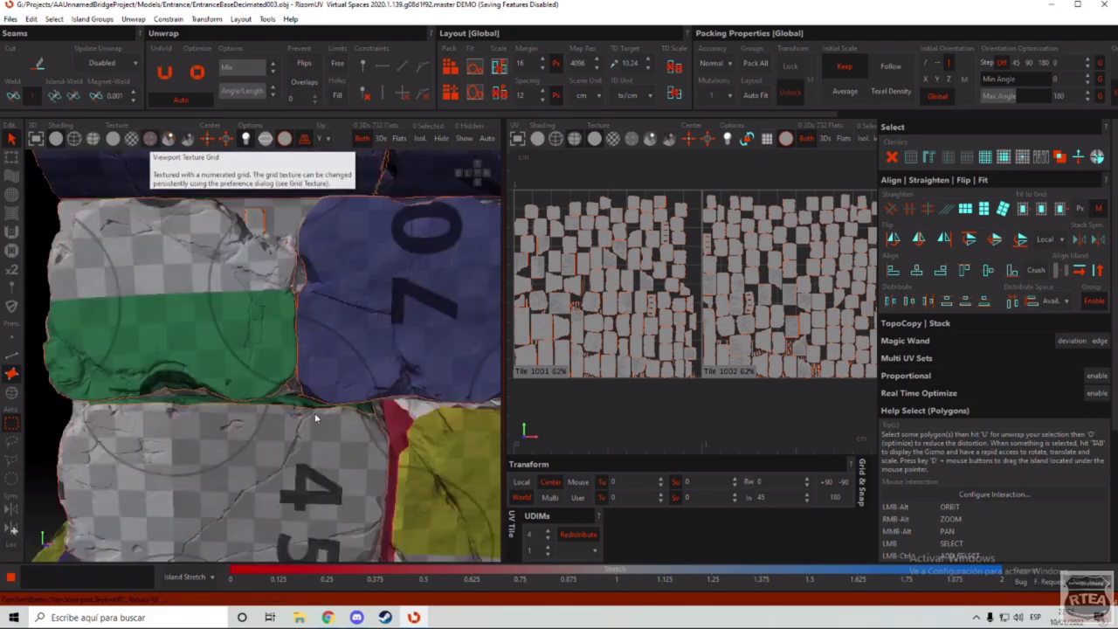
pyautogui.click(188, 141)
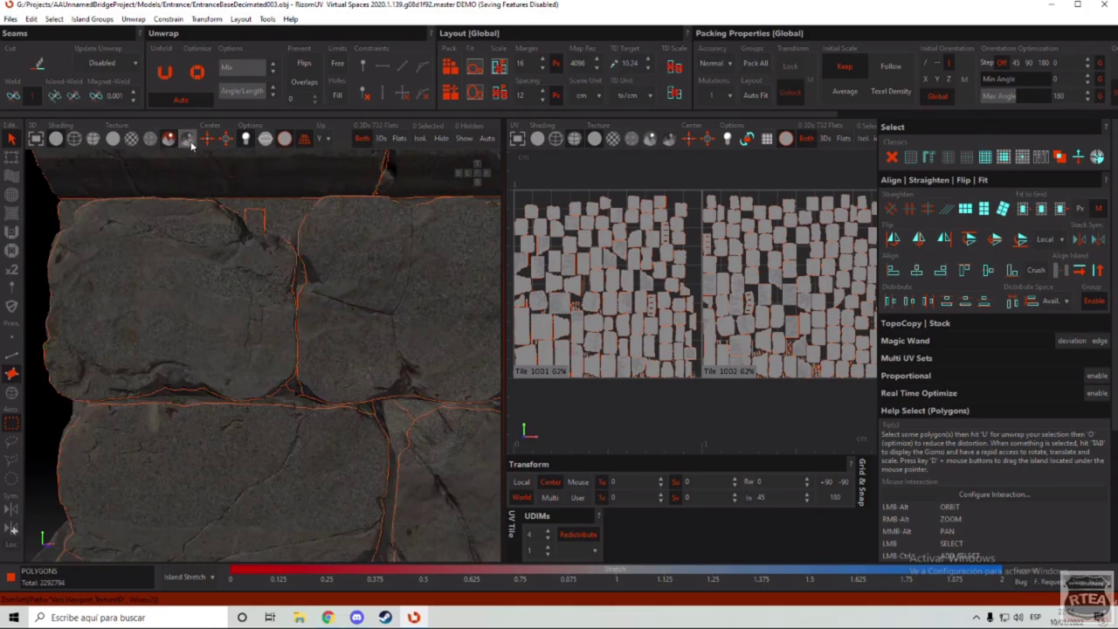
# Step: Examine the custom rock texture on the wall blocks and the carved base, both up close and from a distance
pyautogui.scroll(-6, 267, 299)
pyautogui.moveTo(267, 300)
pyautogui.keyDown('alt'); pyautogui.mouseDown()
pyautogui.moveTo(282, 239)
pyautogui.moveTo(272, 305)
pyautogui.mouseUp(); pyautogui.keyUp('alt')
pyautogui.scroll(8, 267, 376)
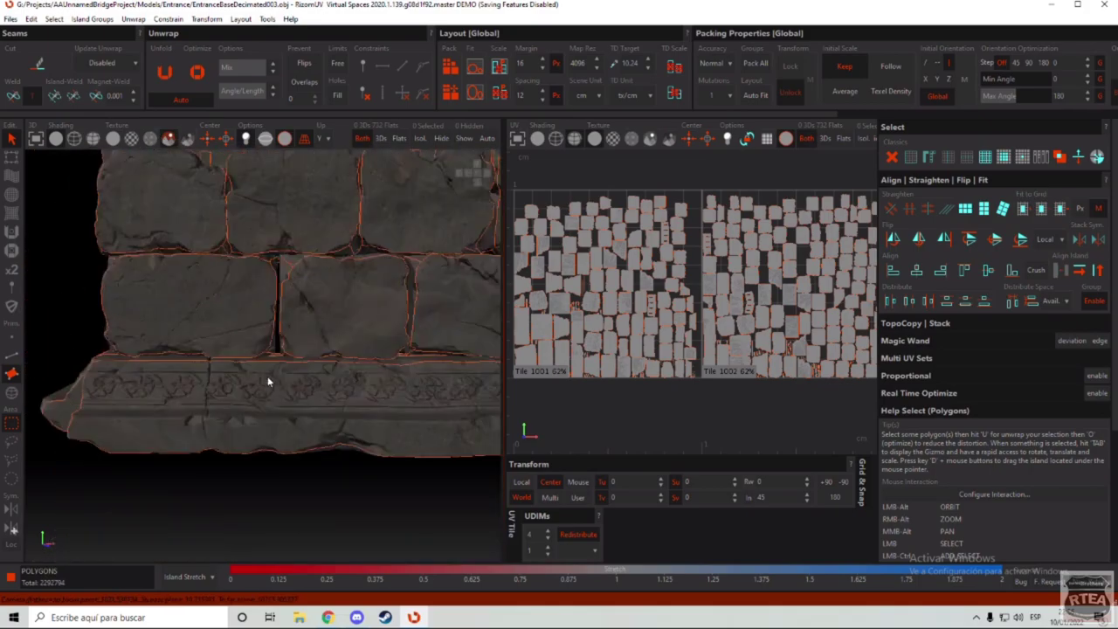
pyautogui.scroll(-4, 274, 398)
pyautogui.scroll(5, 349, 302)
pyautogui.scroll(-6, 349, 304)
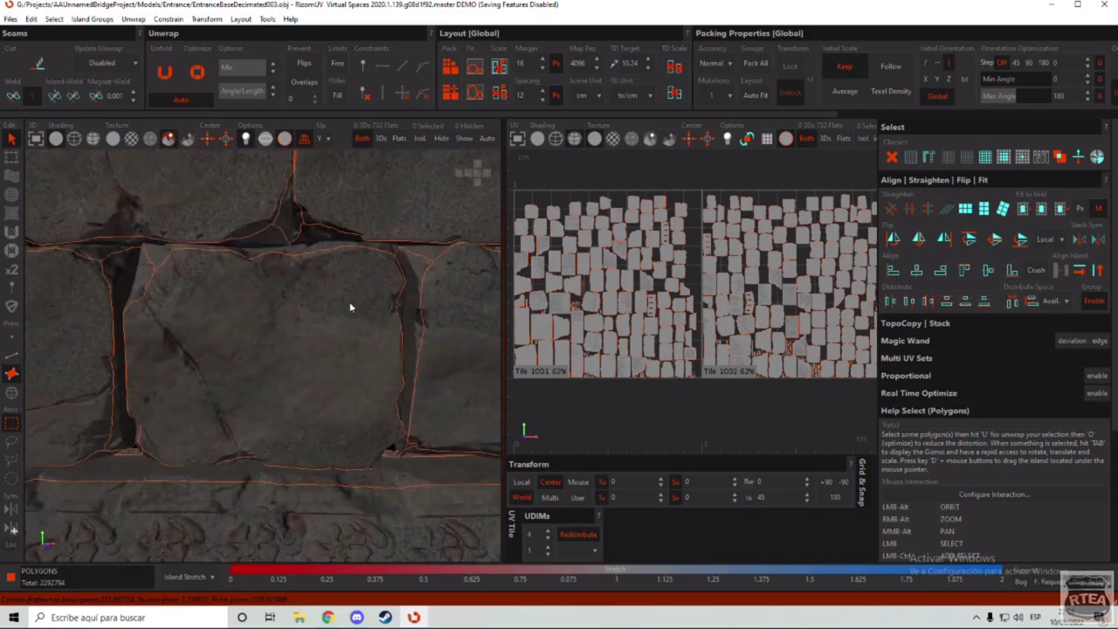
pyautogui.scroll(4, 256, 403)
pyautogui.scroll(4, 237, 274)
pyautogui.scroll(-4, 228, 287)
pyautogui.keyDown('alt'); pyautogui.moveTo(227, 289); pyautogui.dragTo(155, 286); pyautogui.keyUp('alt')
pyautogui.scroll(3, 155, 286)
pyautogui.scroll(-5, 287, 302)
pyautogui.scroll(6, 352, 295)
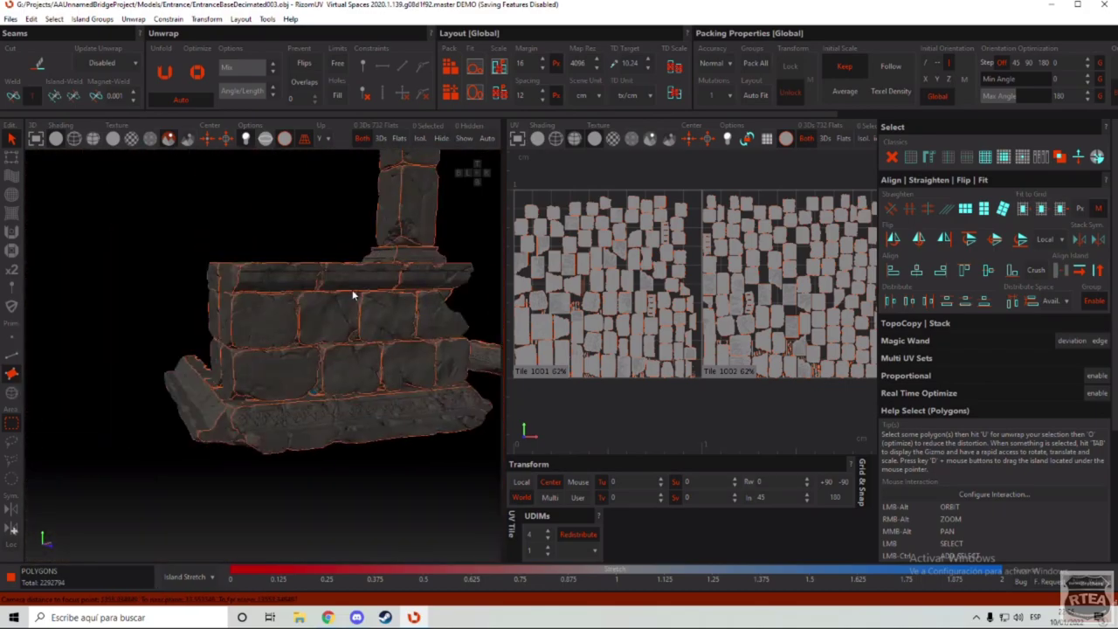
pyautogui.scroll(-3, 332, 288)
pyautogui.scroll(-5, 262, 323)
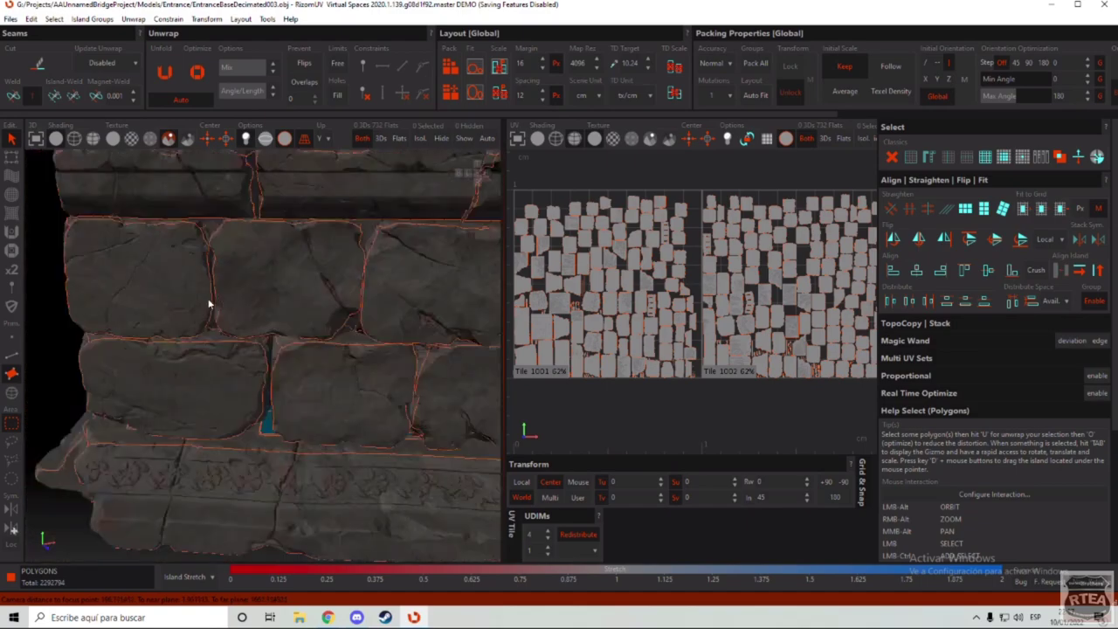
# Step: Examine the rock texture and the seams between the stones of the arch
pyautogui.keyDown('alt'); pyautogui.moveTo(322, 344); pyautogui.dragTo(249, 502, button='middle'); pyautogui.keyUp('alt')
pyautogui.keyDown('alt'); pyautogui.moveTo(199, 276); pyautogui.dragTo(186, 383, button='middle'); pyautogui.keyUp('alt')
pyautogui.scroll(5, 181, 345)
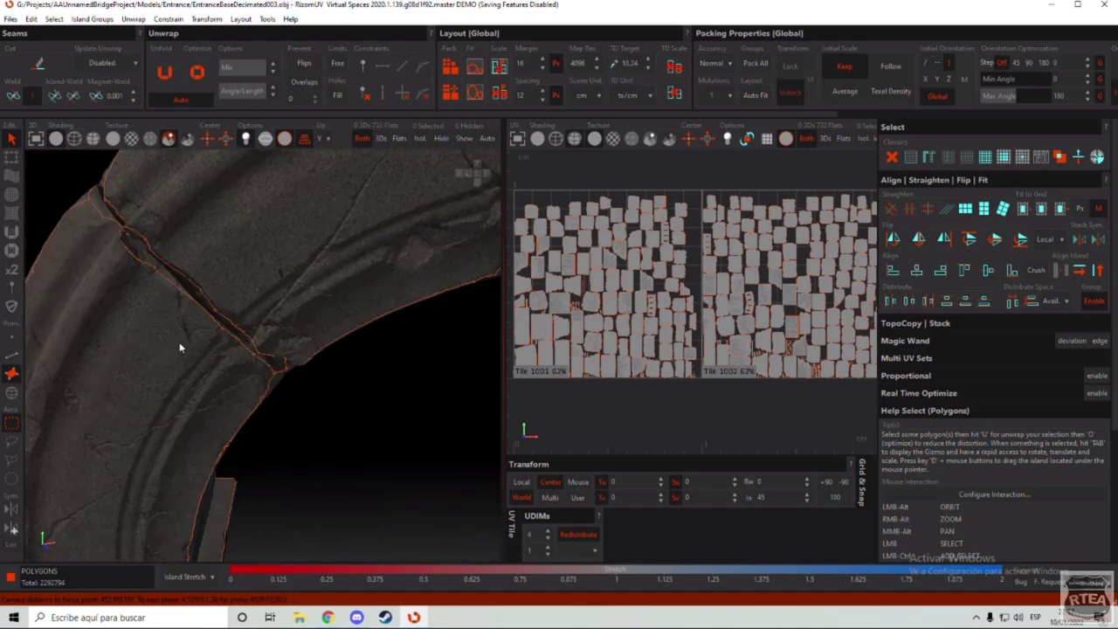
pyautogui.scroll(3, 341, 228)
pyautogui.keyDown('alt'); pyautogui.moveTo(341, 228); pyautogui.dragTo(289, 250); pyautogui.keyUp('alt')
pyautogui.scroll(-7, 254, 252)
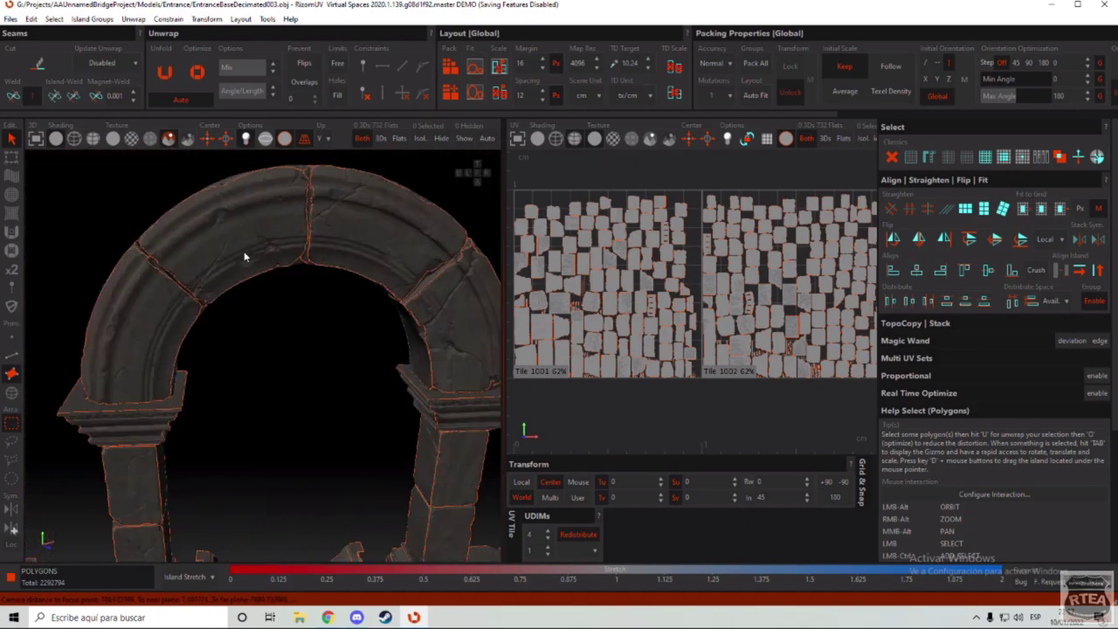
pyautogui.keyDown('alt'); pyautogui.moveTo(306, 362); pyautogui.dragTo(273, 273, button='middle'); pyautogui.keyUp('alt')
# Step: Examine the rock texture on the pedestal walls from several sides, checking the block faces and the joints between them
pyautogui.scroll(8, 272, 273)
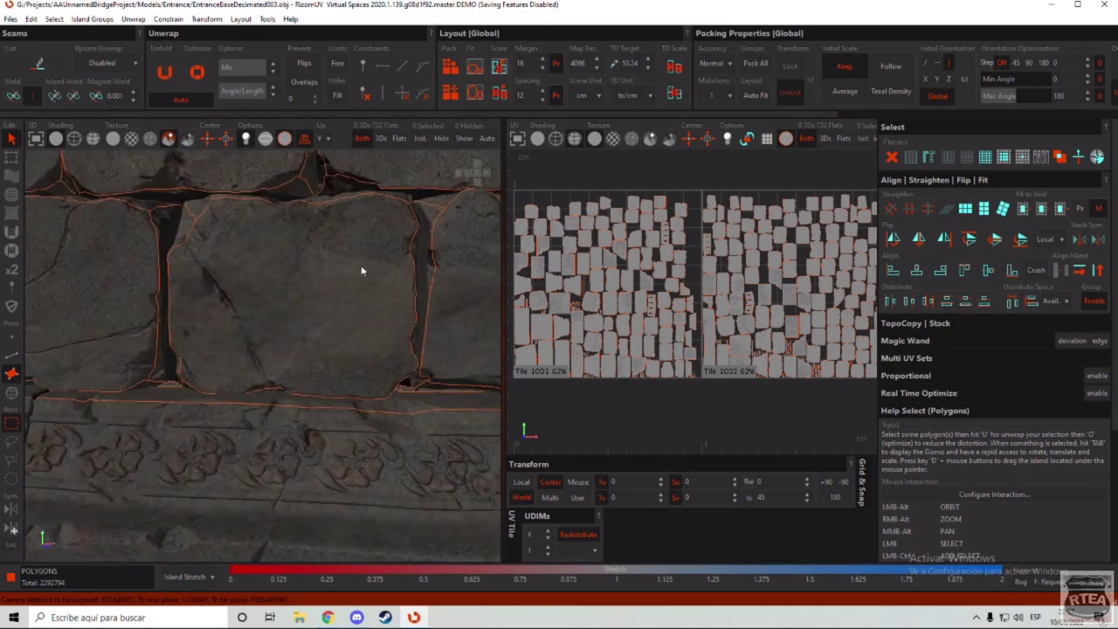
pyautogui.keyDown('alt'); pyautogui.moveTo(290, 427); pyautogui.dragTo(270, 320, button='middle'); pyautogui.keyUp('alt')
pyautogui.keyDown('alt'); pyautogui.moveTo(270, 320); pyautogui.dragTo(399, 339); pyautogui.keyUp('alt')
pyautogui.scroll(-5, 276, 359)
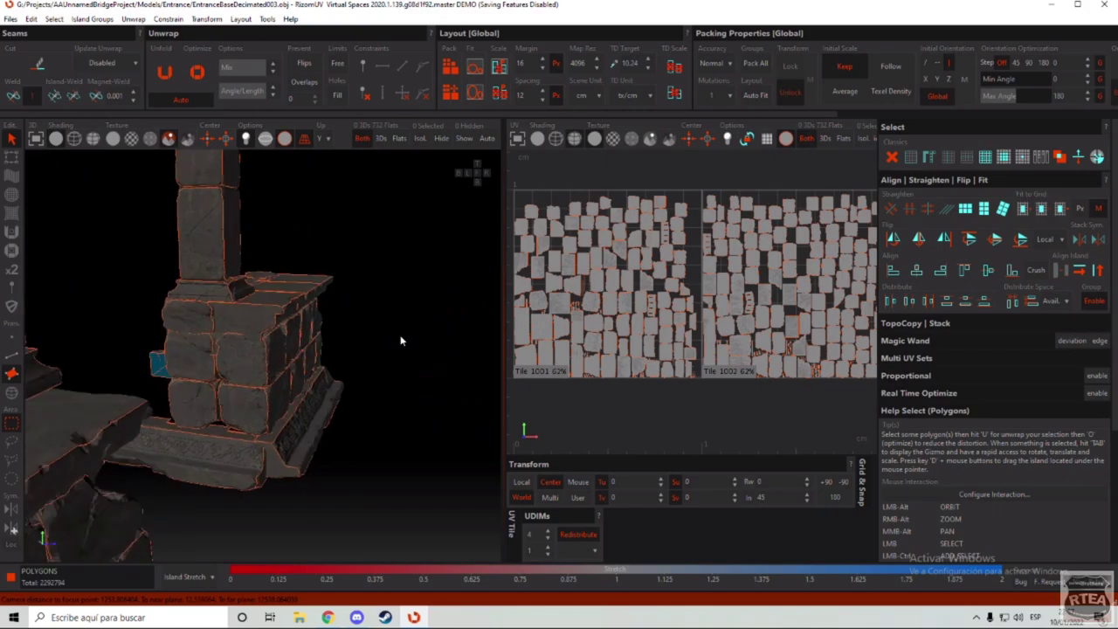
pyautogui.scroll(6, 194, 426)
pyautogui.keyDown('alt'); pyautogui.moveTo(194, 426); pyautogui.dragTo(277, 383); pyautogui.keyUp('alt')
pyautogui.scroll(-6, 199, 377)
pyautogui.keyDown('alt'); pyautogui.moveTo(199, 377); pyautogui.dragTo(274, 290); pyautogui.keyUp('alt')
pyautogui.scroll(5, 312, 354)
pyautogui.scroll(-5, 357, 388)
pyautogui.scroll(5, 262, 365)
pyautogui.scroll(-5, 305, 332)
pyautogui.scroll(5, 282, 297)
pyautogui.scroll(-3, 250, 306)
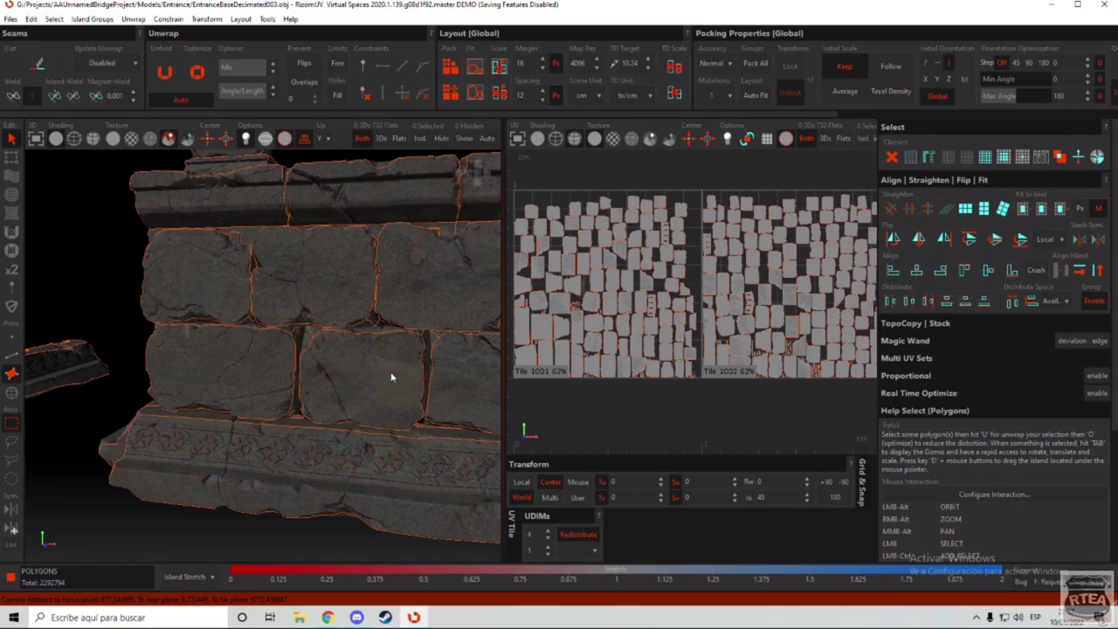
# Step: Examine the stretch colouring around the crack below the carved floral band on the pedestal base
pyautogui.scroll(5, 187, 481)
pyautogui.scroll(-2, 215, 436)
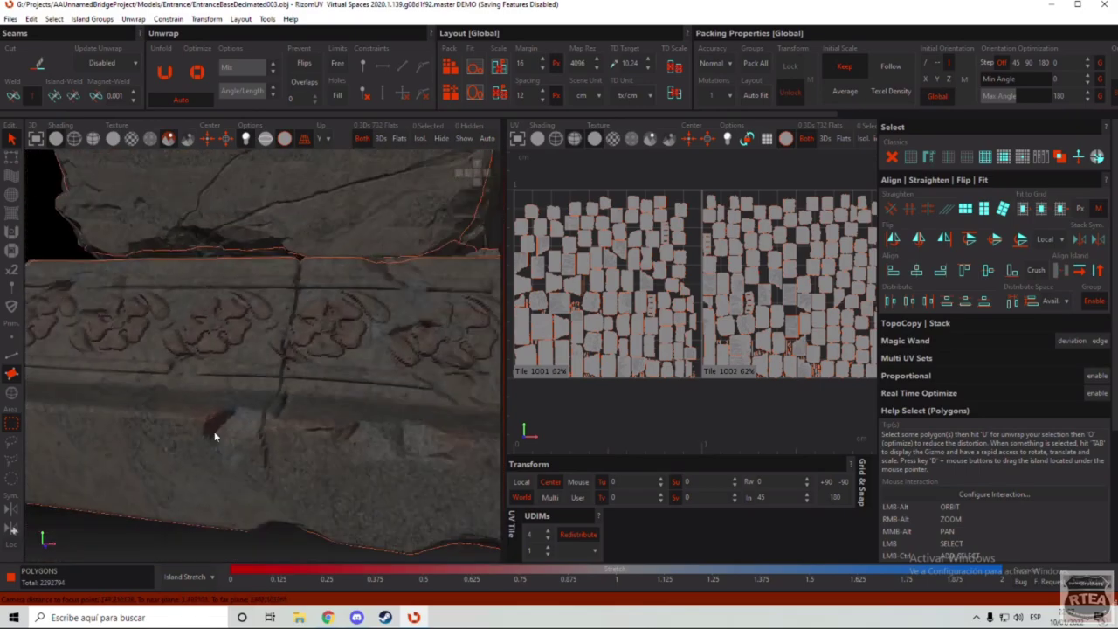
pyautogui.scroll(5, 216, 437)
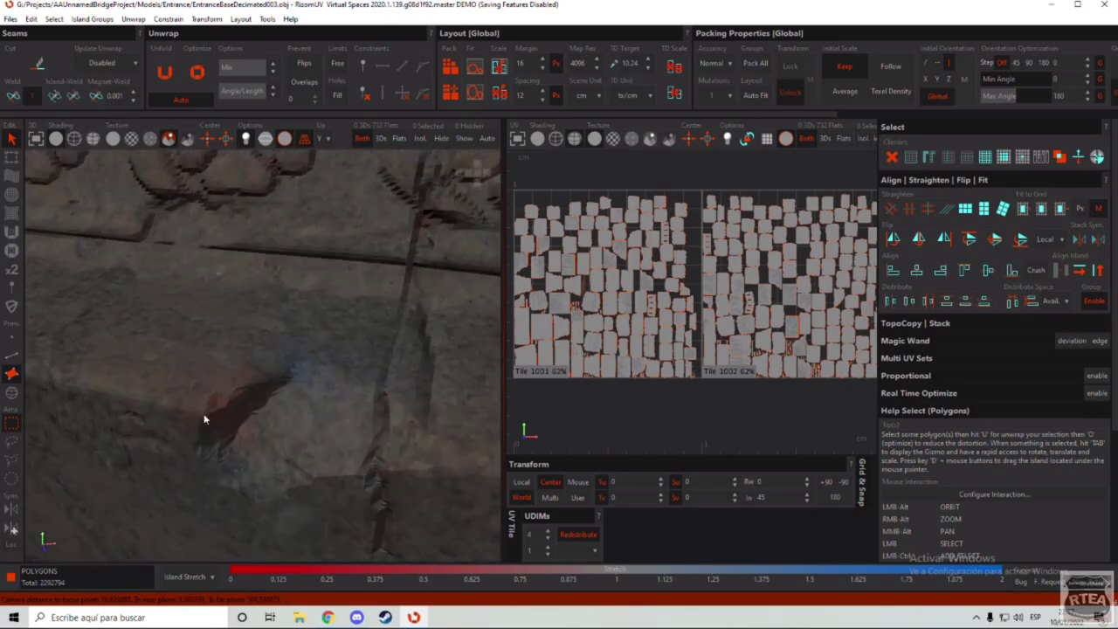
pyautogui.keyDown('alt'); pyautogui.moveTo(204, 415); pyautogui.dragTo(265, 407); pyautogui.keyUp('alt')
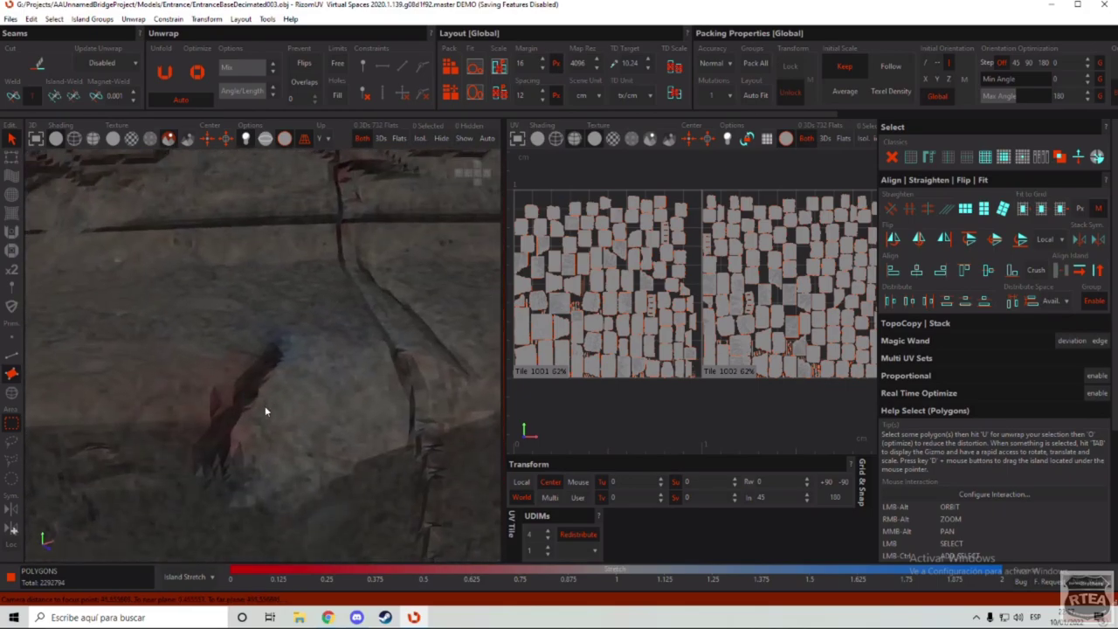
pyautogui.scroll(-10, 215, 335)
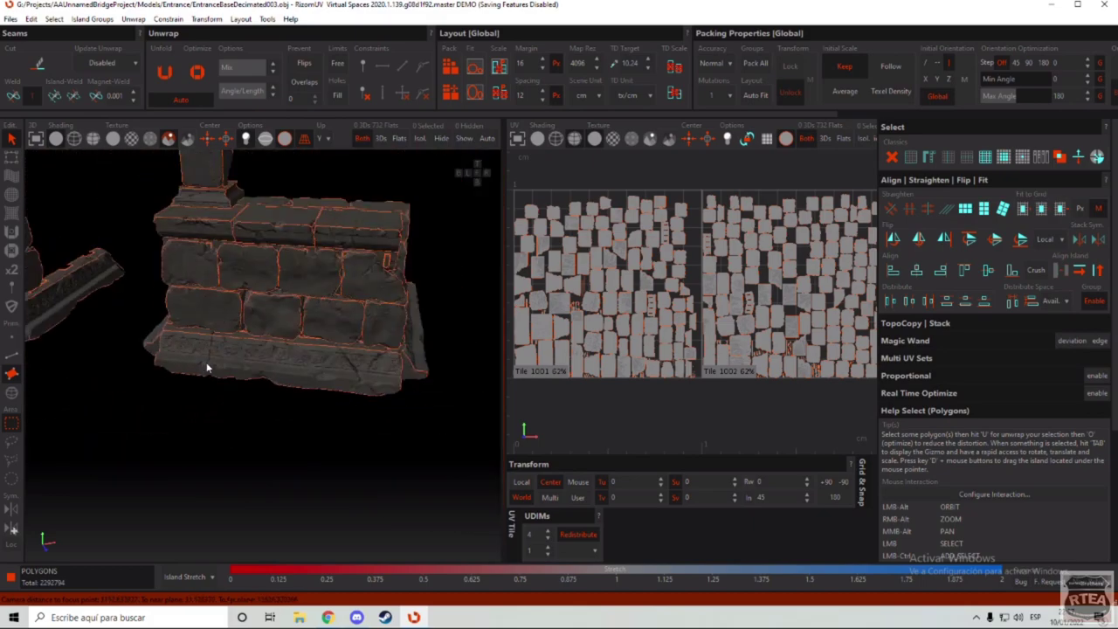
# Step: Review the rock texture across both pedestals and the complete stone entrance
pyautogui.keyDown('alt'); pyautogui.moveTo(207, 367); pyautogui.dragTo(222, 337); pyautogui.keyUp('alt')
pyautogui.keyDown('alt'); pyautogui.moveTo(221, 337); pyautogui.dragTo(329, 396, button='middle'); pyautogui.keyUp('alt')
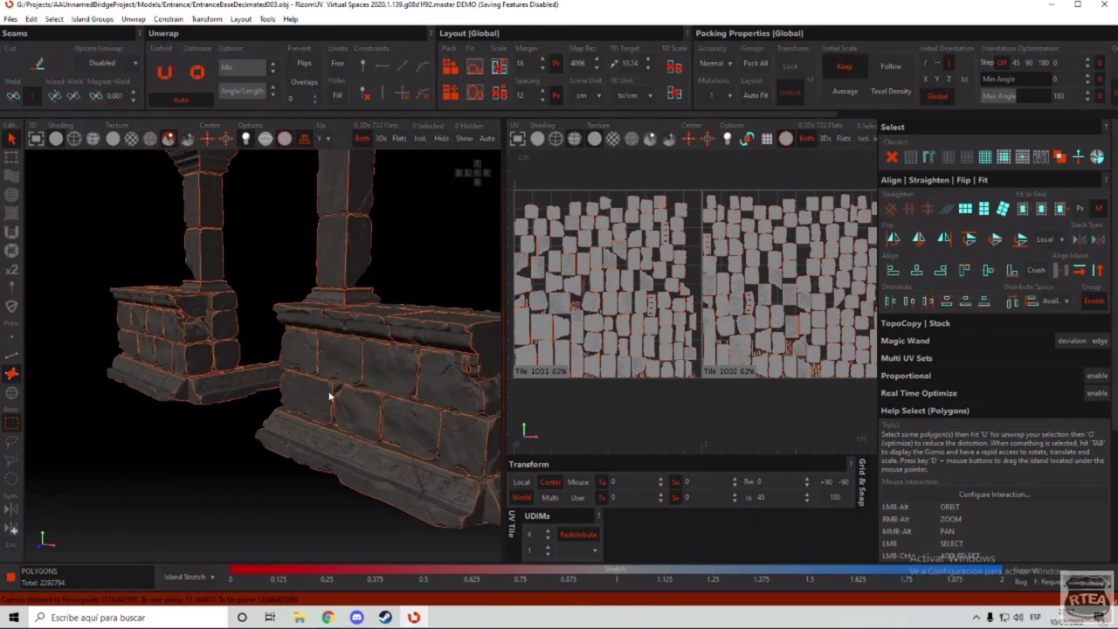
pyautogui.scroll(-5, 329, 397)
pyautogui.scroll(7, 355, 390)
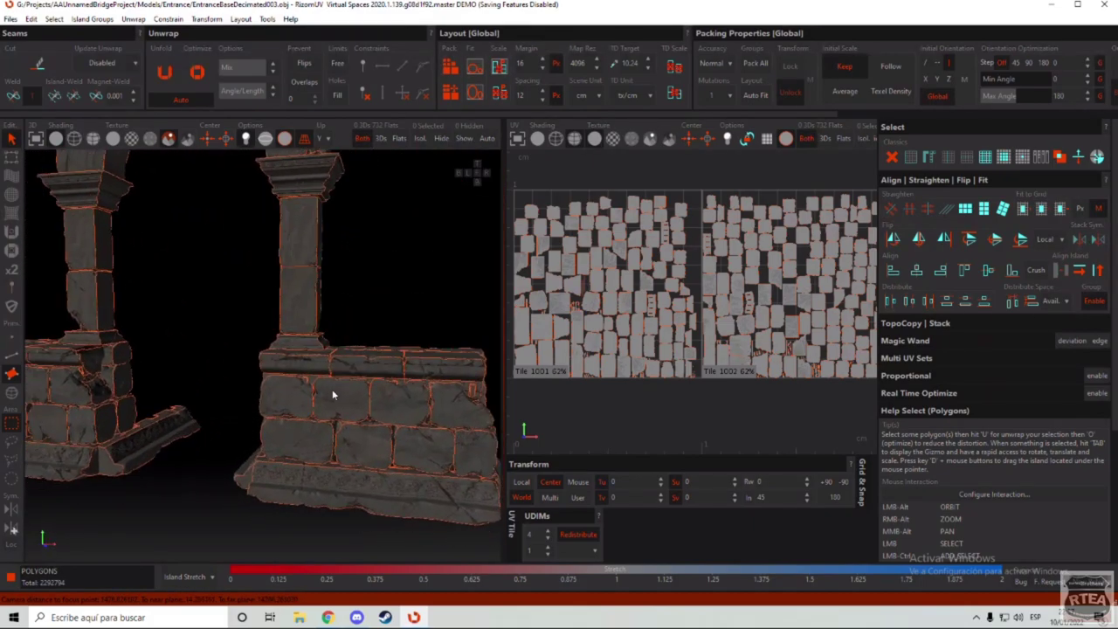
pyautogui.scroll(-3, 314, 384)
pyautogui.scroll(-4, 317, 382)
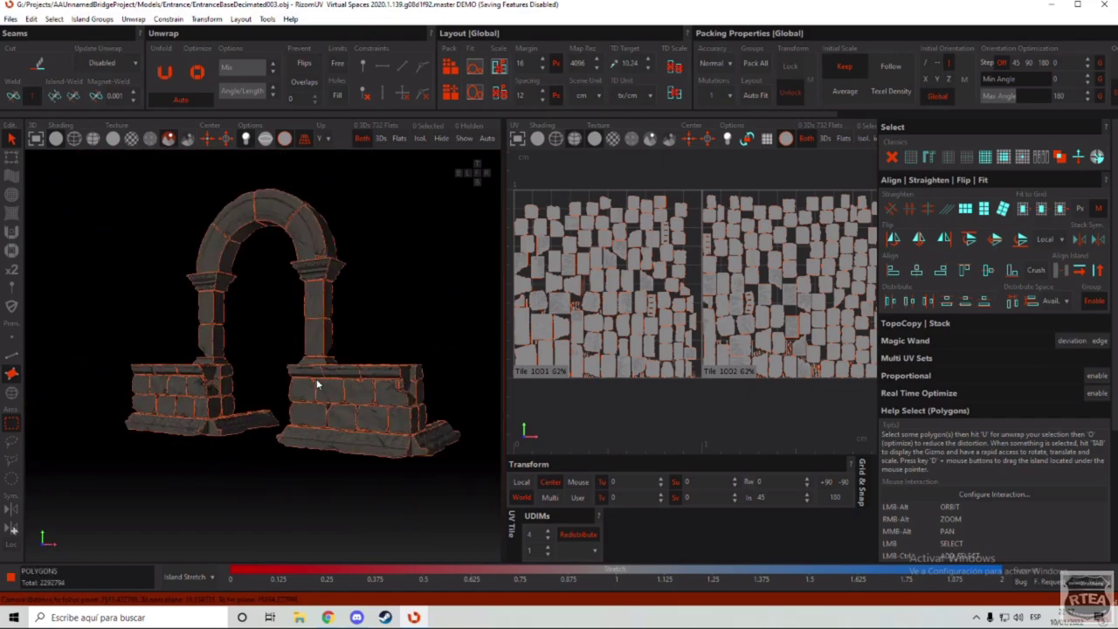
pyautogui.scroll(2, 317, 381)
pyautogui.keyDown('alt'); pyautogui.moveTo(312, 383); pyautogui.dragTo(301, 402); pyautogui.keyUp('alt')
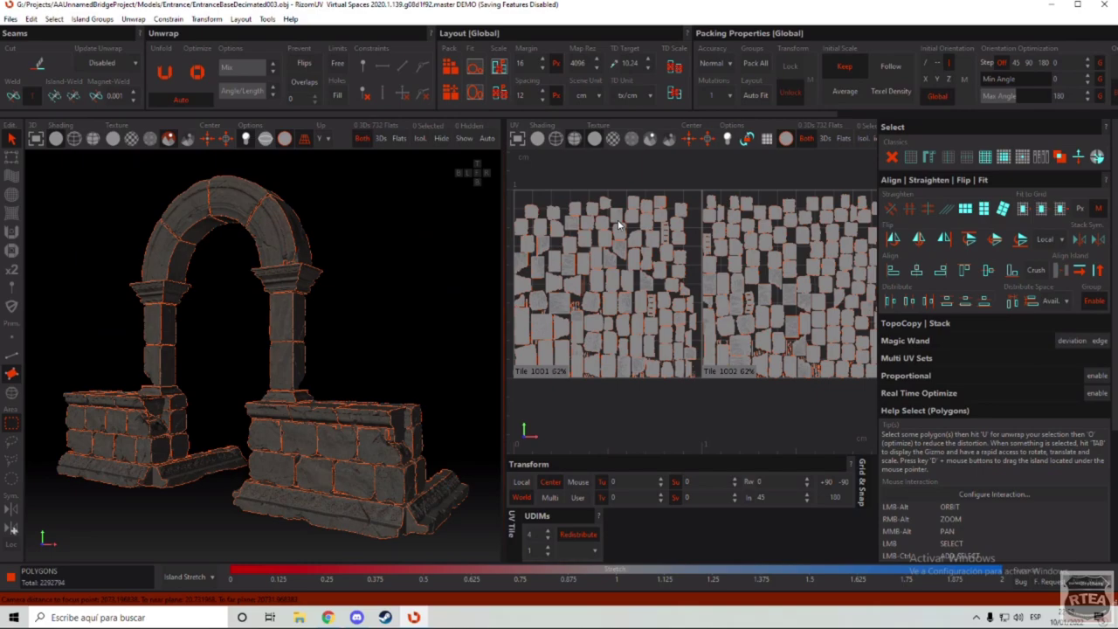
pyautogui.scroll(5, 382, 370)
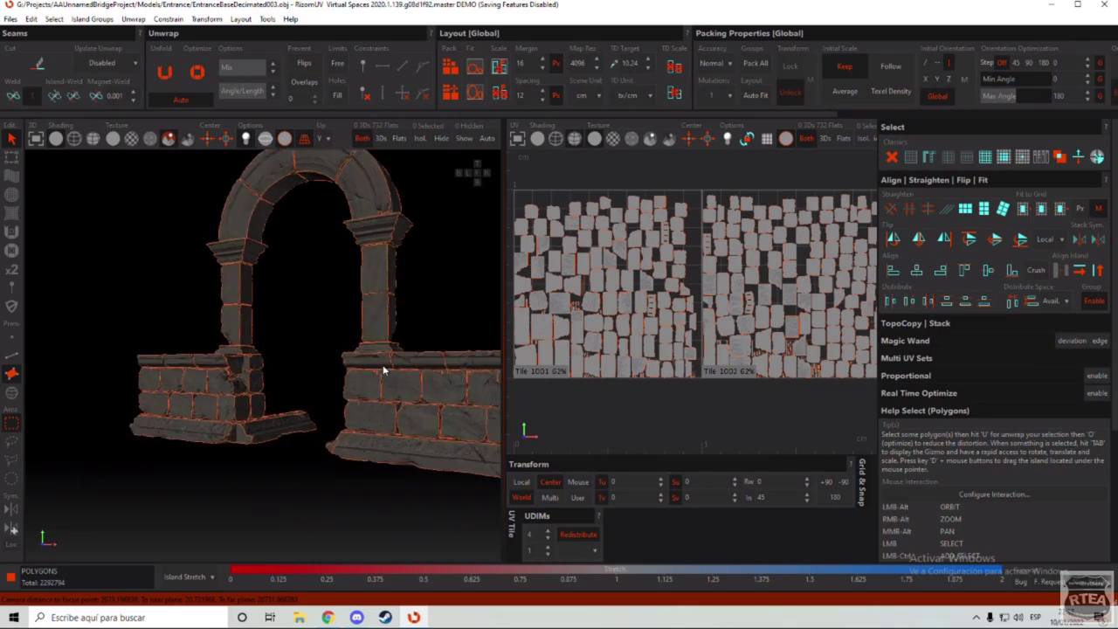
pyautogui.scroll(2, 409, 323)
pyautogui.keyDown('alt'); pyautogui.moveTo(466, 320); pyautogui.dragTo(325, 363); pyautogui.keyUp('alt')
pyautogui.scroll(5, 324, 365)
pyautogui.scroll(-5, 324, 369)
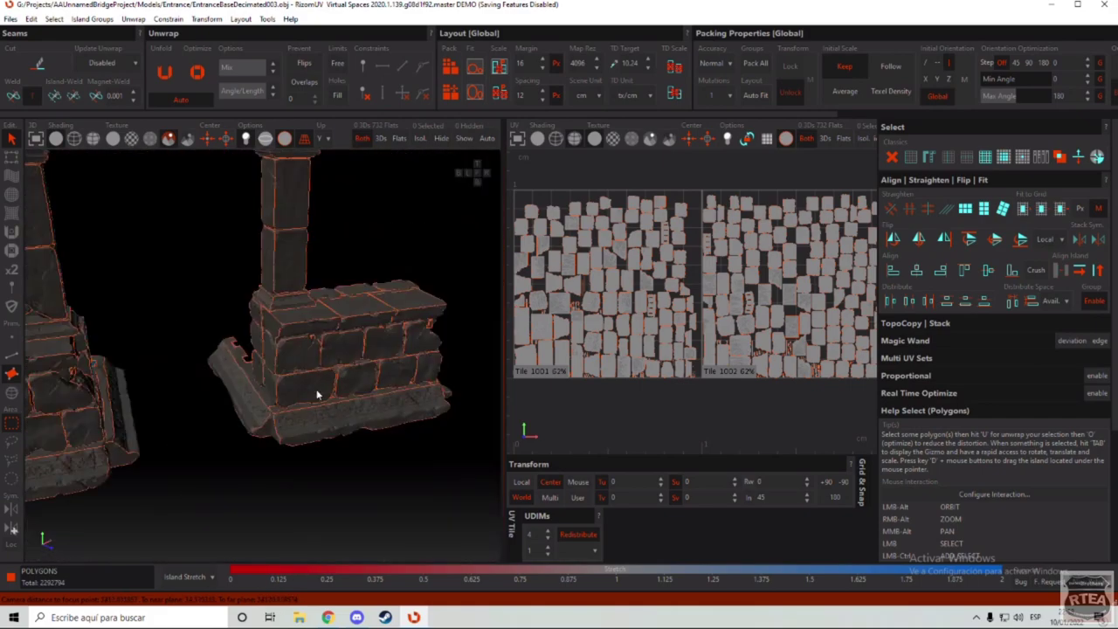
pyautogui.scroll(-5, 324, 377)
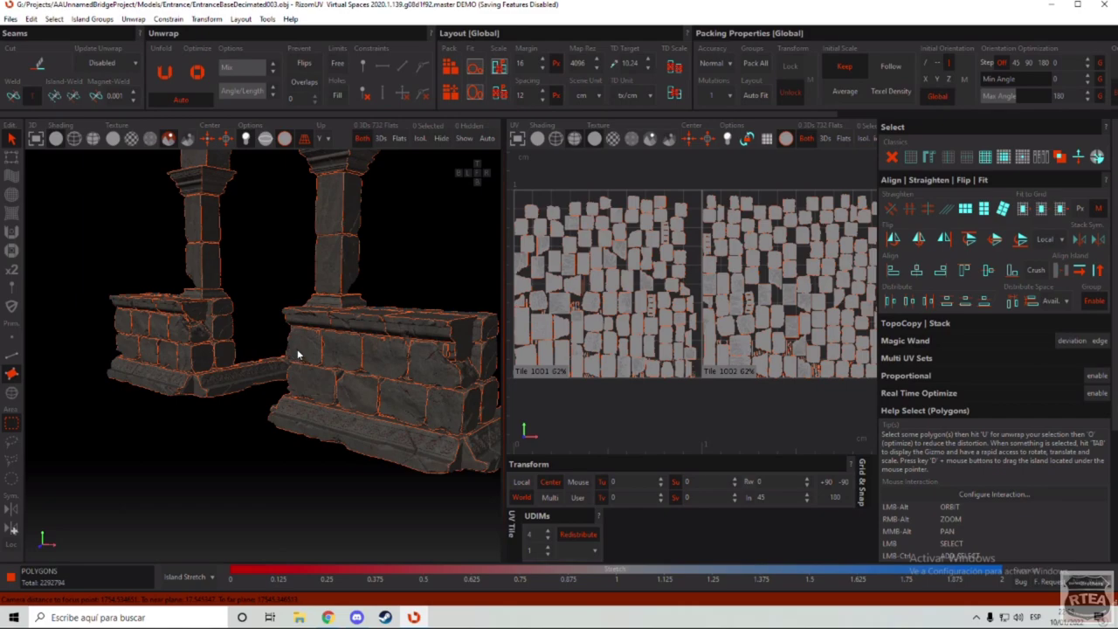
pyautogui.scroll(3, 358, 367)
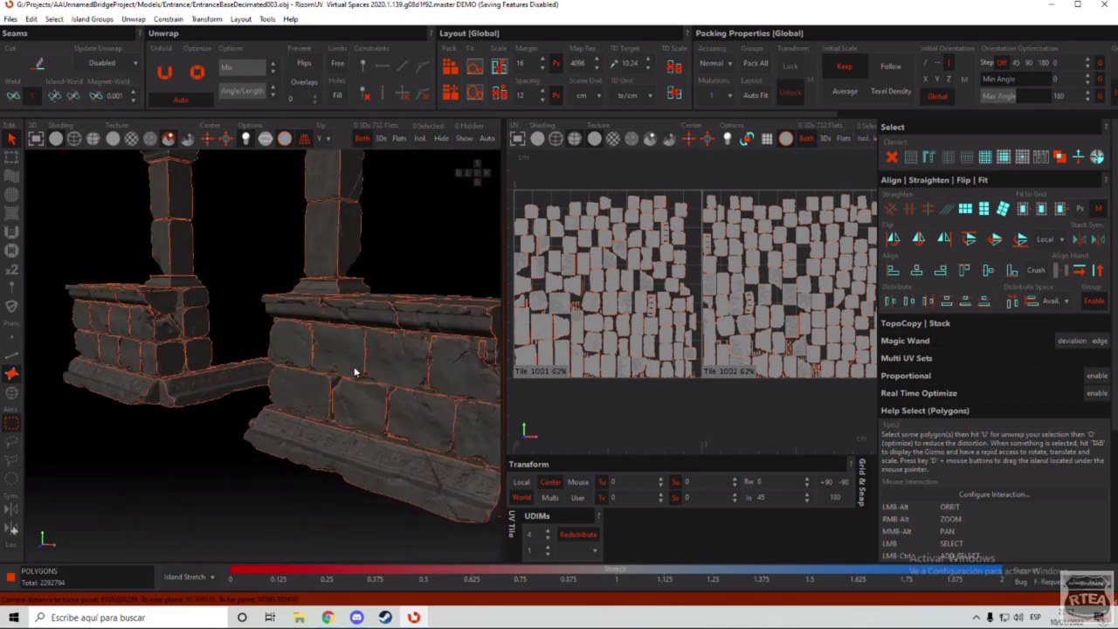
pyautogui.scroll(-5, 361, 369)
pyautogui.scroll(2, 361, 369)
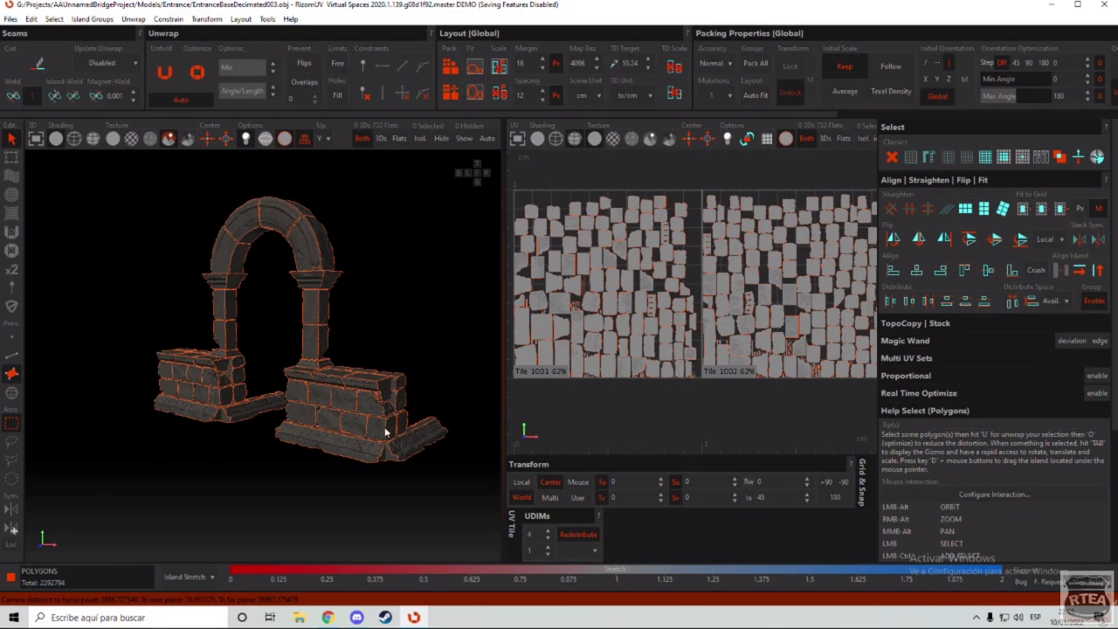
pyautogui.scroll(6, 332, 415)
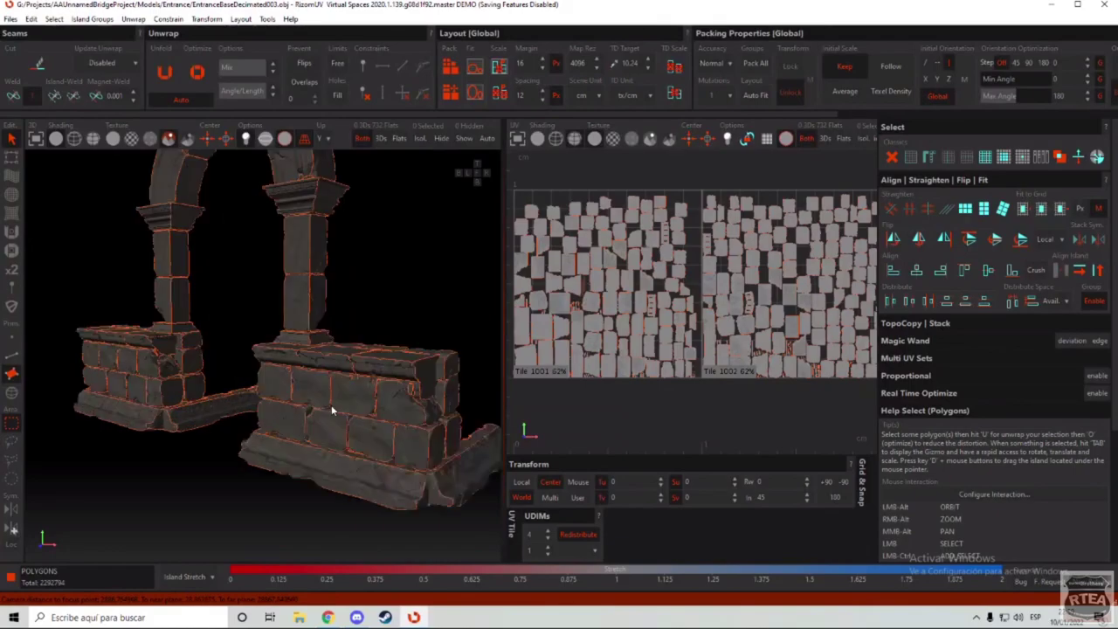
pyautogui.scroll(-5, 339, 432)
pyautogui.keyDown('alt'); pyautogui.moveTo(342, 429); pyautogui.dragTo(367, 428); pyautogui.keyUp('alt')
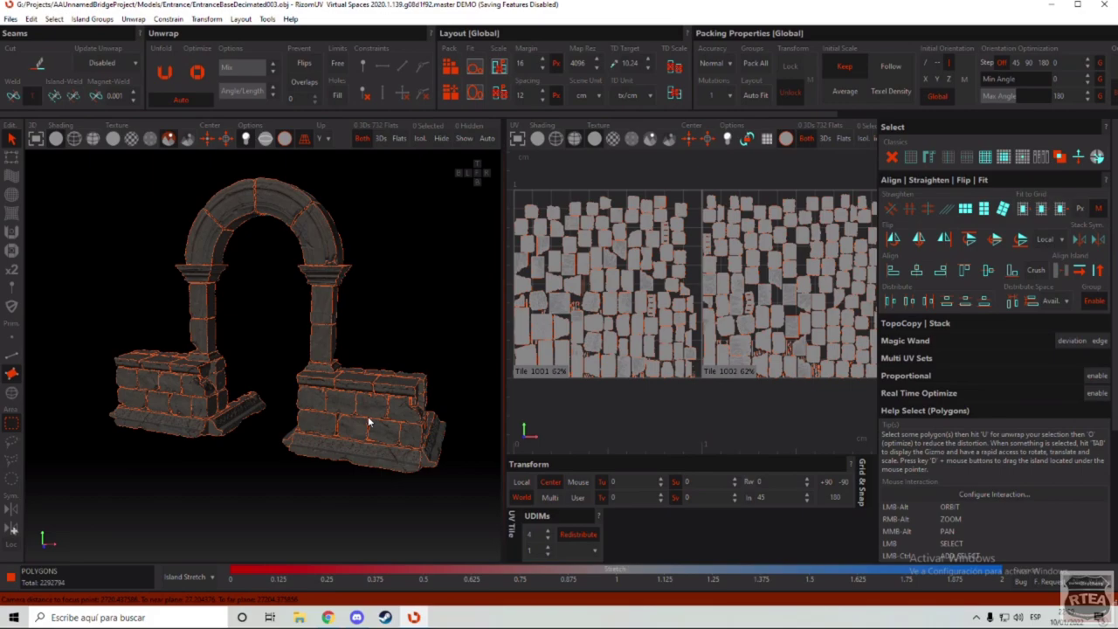
pyautogui.doubleClick(628, 64)
pyautogui.keyDown('alt'); pyautogui.moveTo(349, 344); pyautogui.dragTo(365, 374); pyautogui.keyUp('alt')
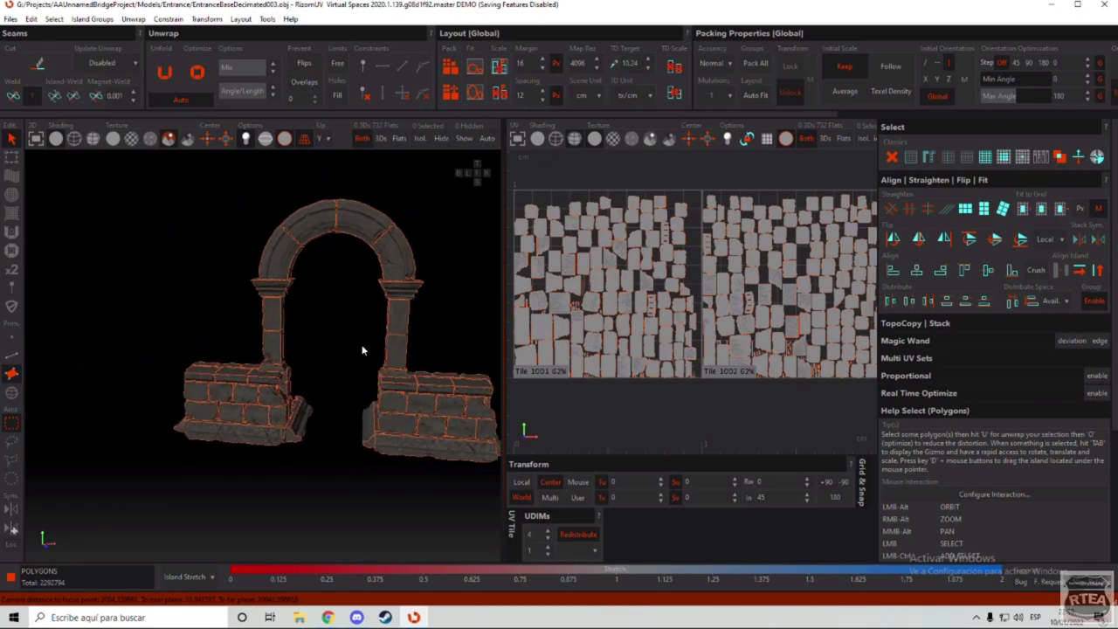
pyautogui.keyDown('alt'); pyautogui.moveTo(379, 350); pyautogui.dragTo(382, 382, button='right'); pyautogui.keyUp('alt')
pyautogui.keyDown('alt'); pyautogui.moveTo(382, 382); pyautogui.dragTo(365, 369); pyautogui.keyUp('alt')
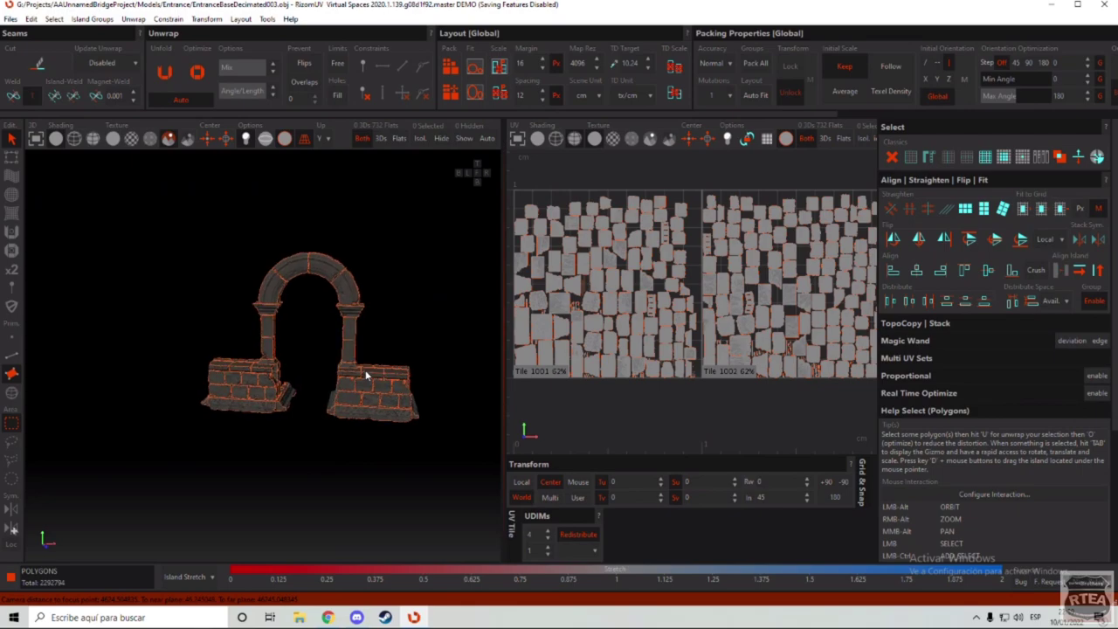
pyautogui.scroll(5, 364, 369)
pyautogui.keyDown('alt'); pyautogui.moveTo(324, 244); pyautogui.dragTo(354, 280); pyautogui.keyUp('alt')
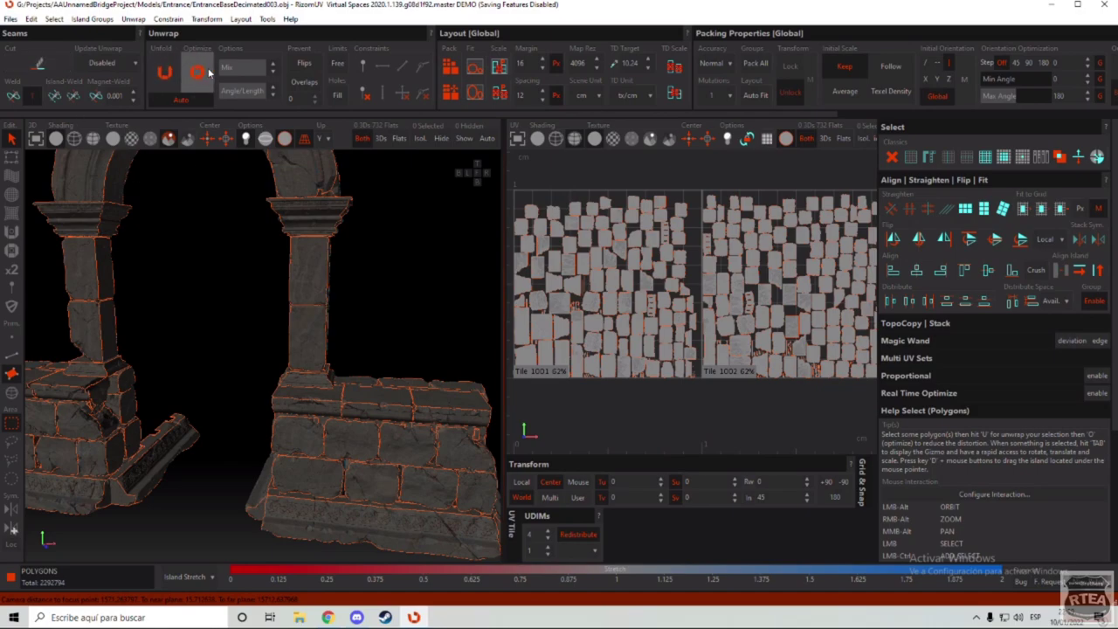
# Step: Show the desktop with its 3ds Max shortcuts, and return to the RizomUV window
pyautogui.click(414, 617)
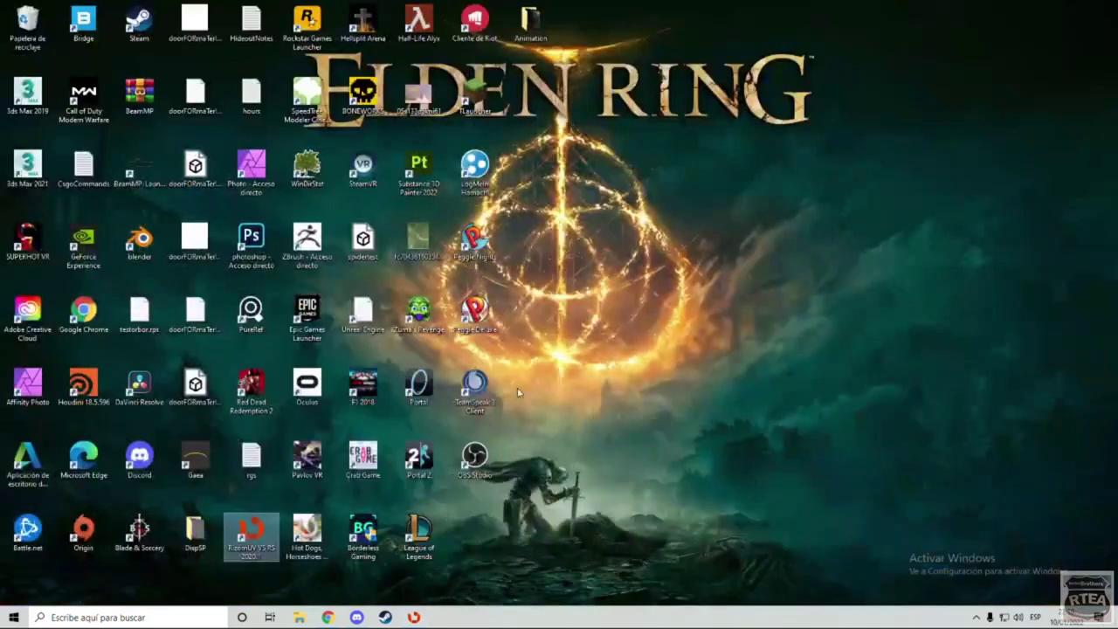
pyautogui.doubleClick(30, 166)
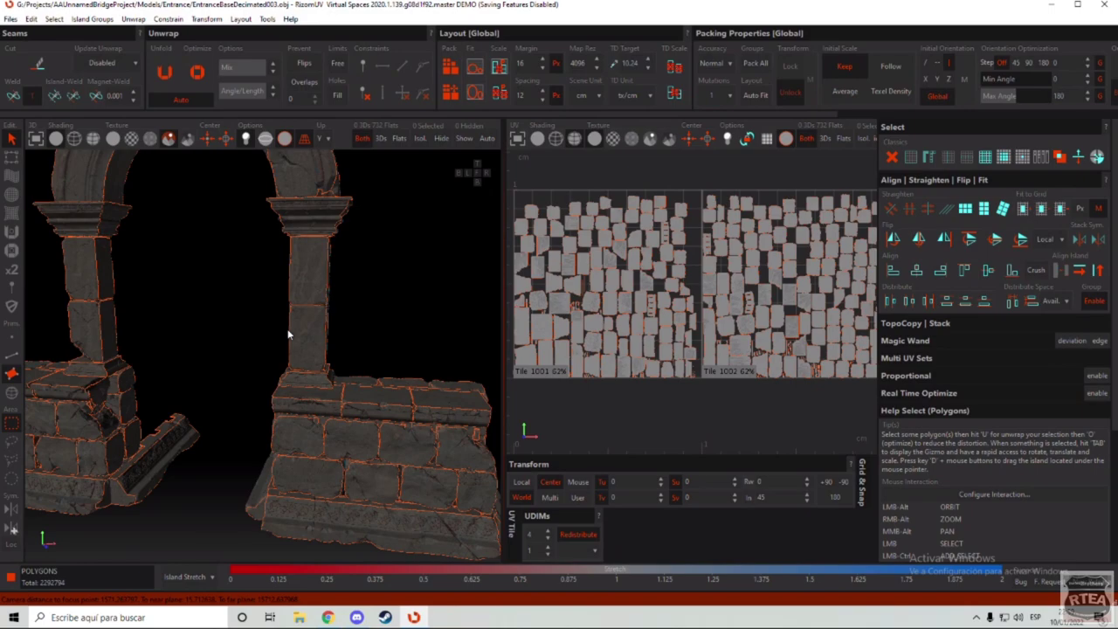
pyautogui.scroll(-3, 344, 292)
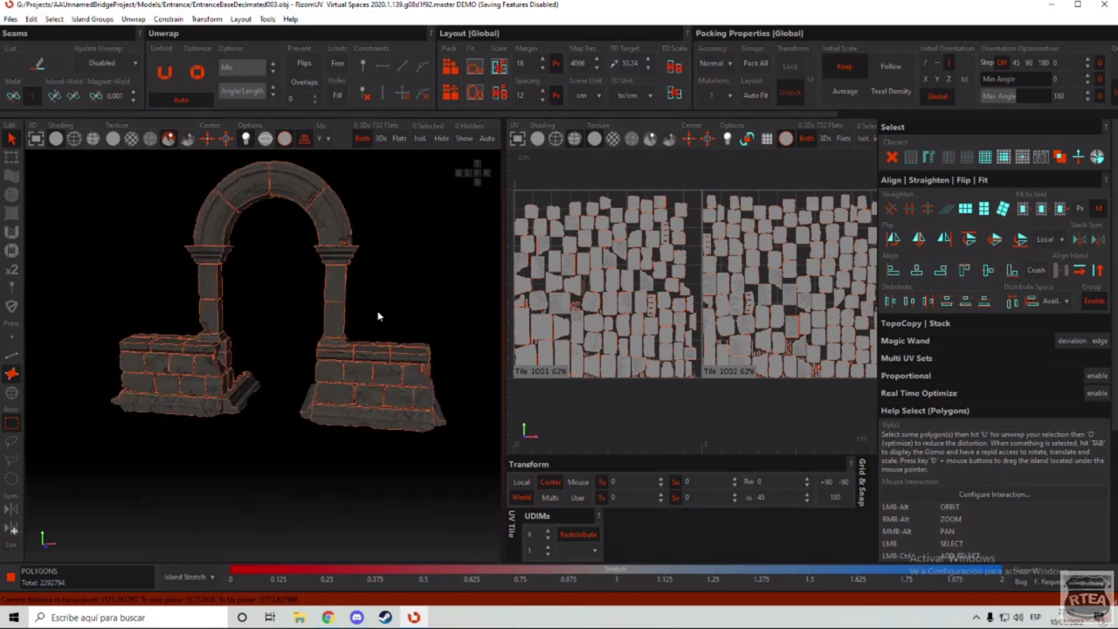
pyautogui.keyDown('alt'); pyautogui.moveTo(380, 315); pyautogui.dragTo(377, 342, button='middle'); pyautogui.keyUp('alt')
pyautogui.scroll(1, 359, 362)
pyautogui.moveTo(361, 364)
pyautogui.keyDown('alt'); pyautogui.mouseDown()
pyautogui.moveTo(332, 352)
pyautogui.moveTo(367, 370)
pyautogui.moveTo(356, 379)
pyautogui.mouseUp(); pyautogui.keyUp('alt')
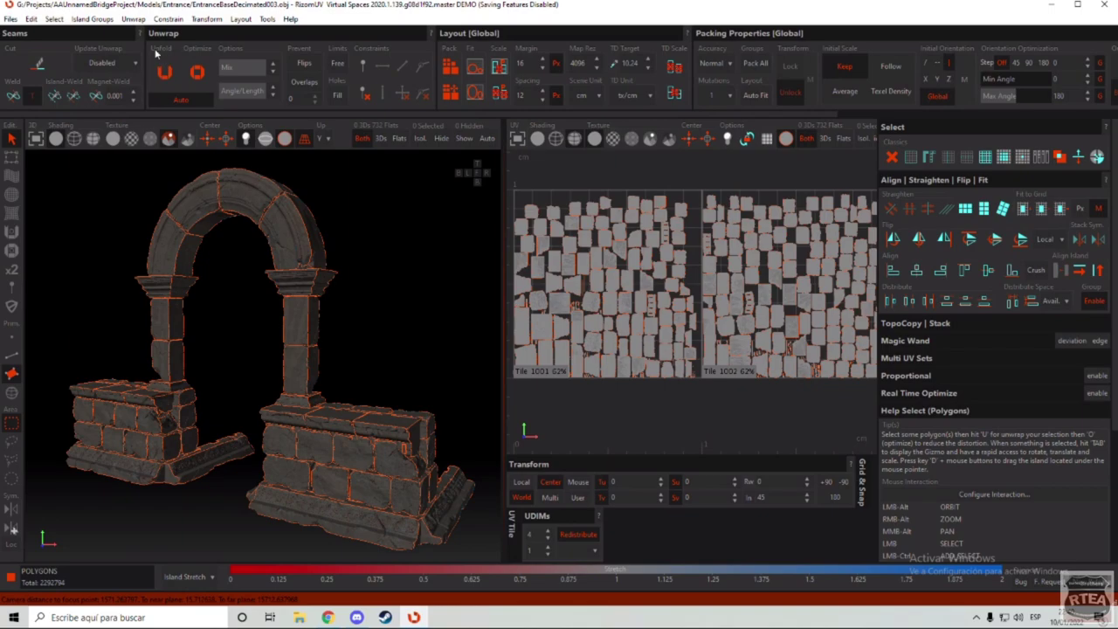
pyautogui.scroll(5, 338, 500)
pyautogui.scroll(5, 341, 472)
pyautogui.scroll(-9, 266, 368)
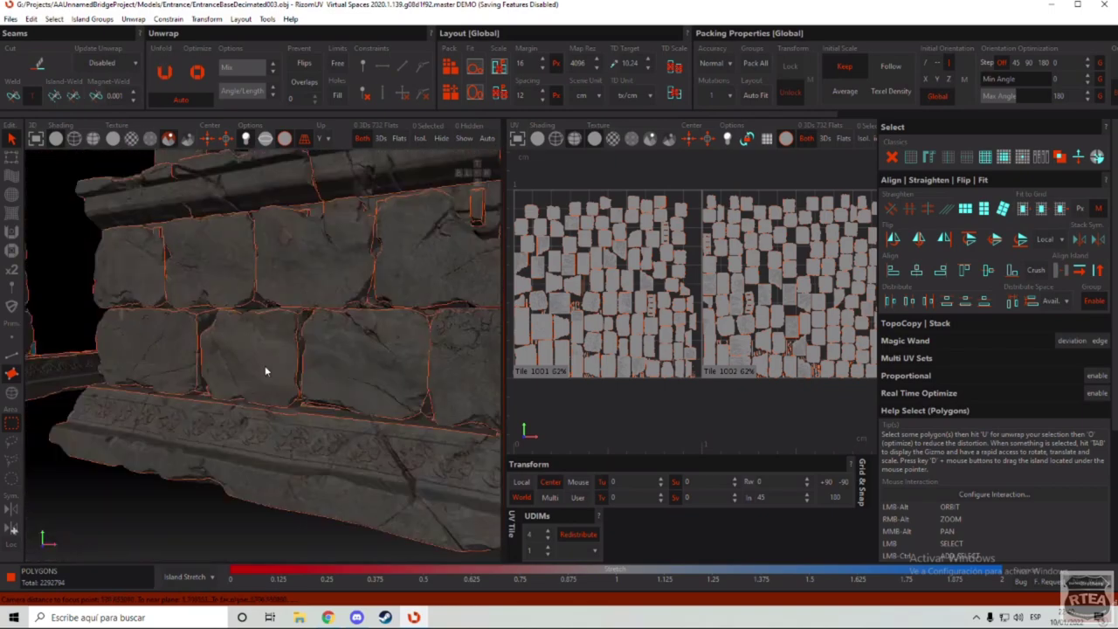
# Step: Examine the complete stone entrance in the 3D view and its islands across UV tiles 1001 to 1004
pyautogui.moveTo(250, 347)
pyautogui.keyDown('alt'); pyautogui.mouseDown()
pyautogui.moveTo(323, 386)
pyautogui.moveTo(267, 350)
pyautogui.mouseUp(); pyautogui.keyUp('alt')
pyautogui.scroll(-5, 267, 350)
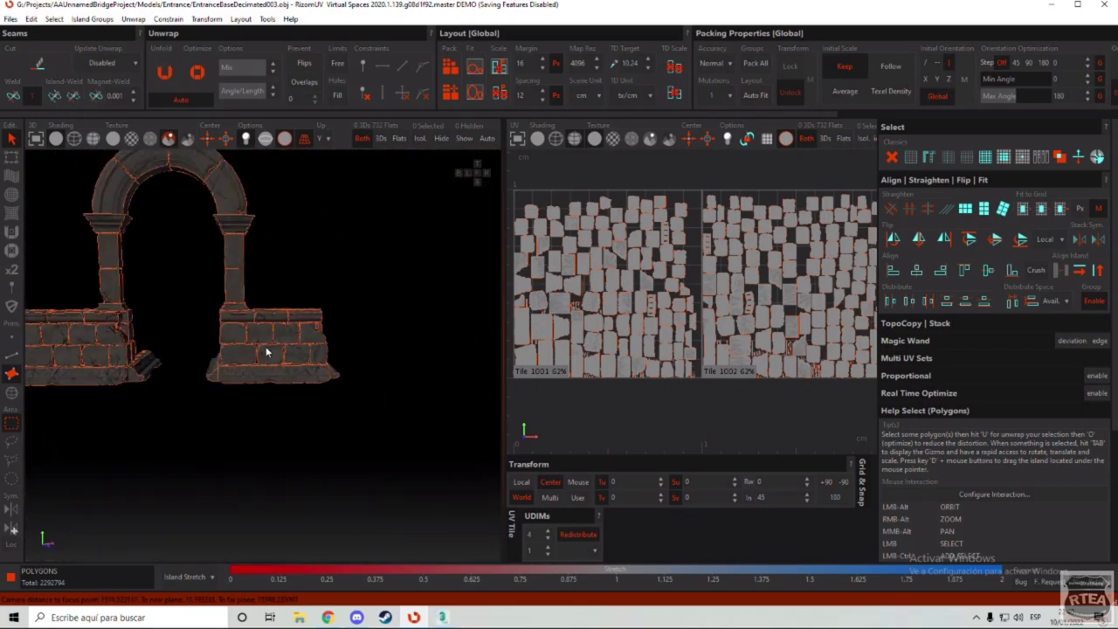
pyautogui.keyDown('alt'); pyautogui.moveTo(268, 350); pyautogui.dragTo(300, 338, button='middle'); pyautogui.keyUp('alt')
pyautogui.moveTo(301, 338)
pyautogui.keyDown('alt'); pyautogui.mouseDown()
pyautogui.moveTo(264, 327)
pyautogui.moveTo(307, 342)
pyautogui.mouseUp(); pyautogui.keyUp('alt')
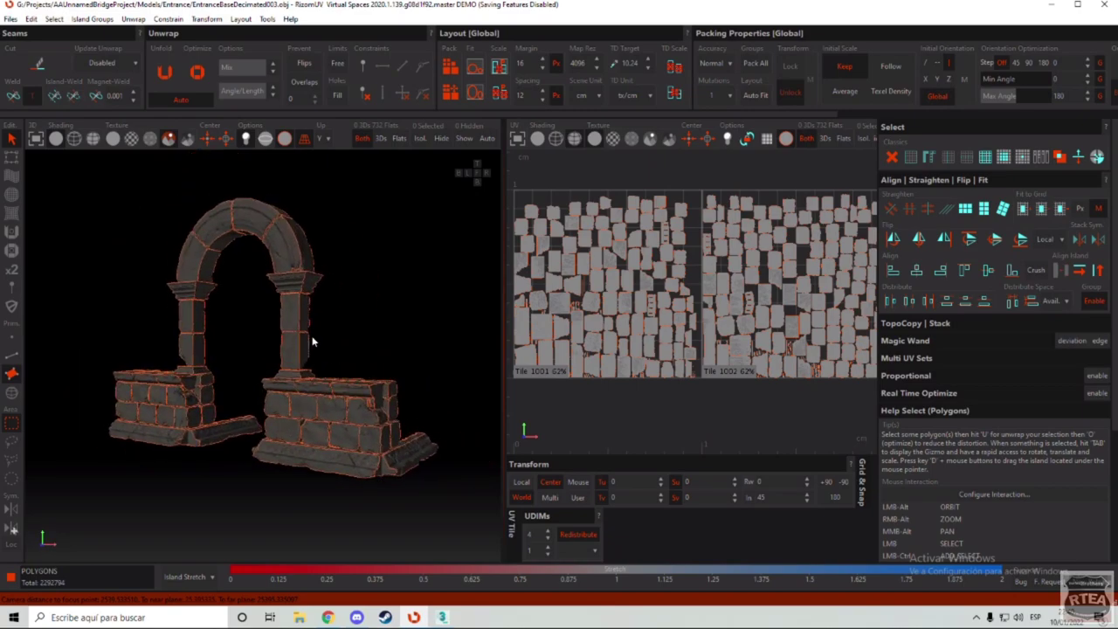
pyautogui.click(444, 618)
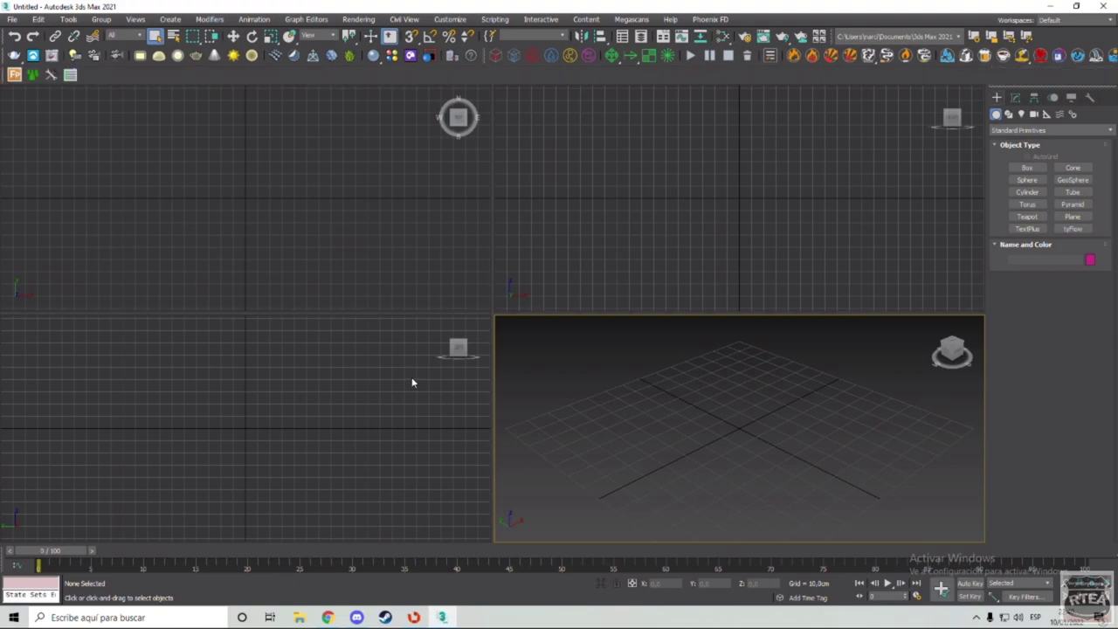
pyautogui.click(414, 617)
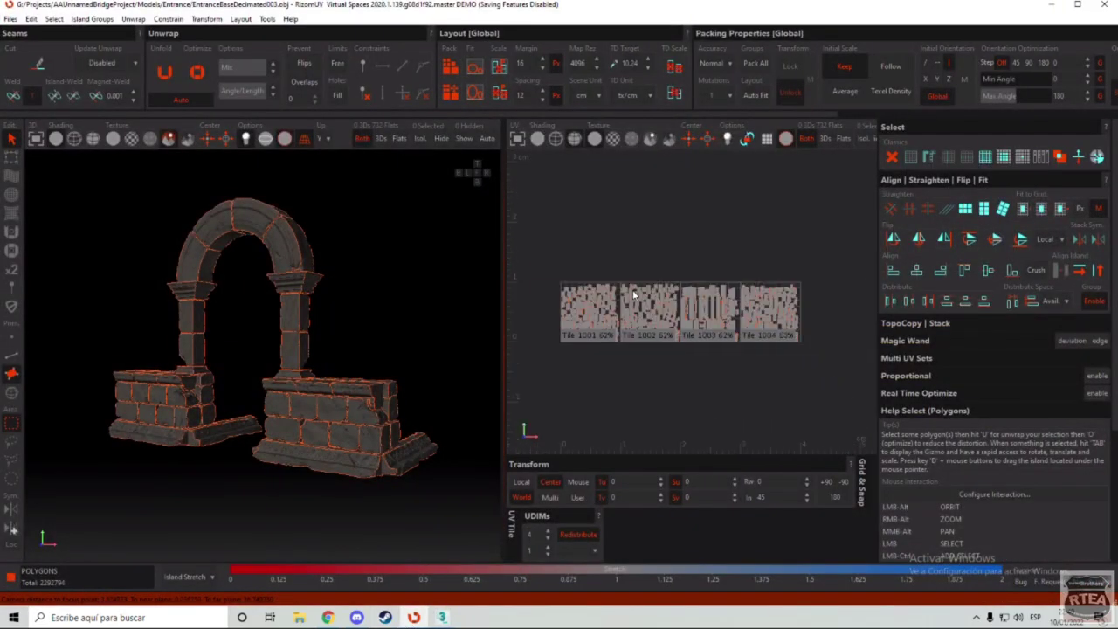
pyautogui.scroll(3, 636, 339)
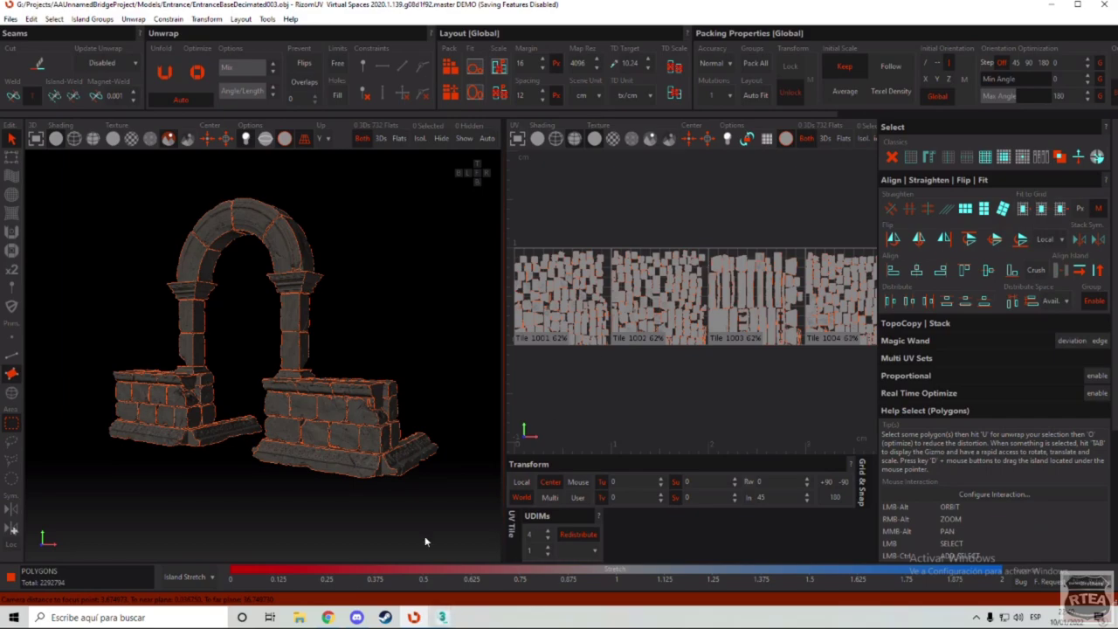
pyautogui.scroll(-1, 594, 316)
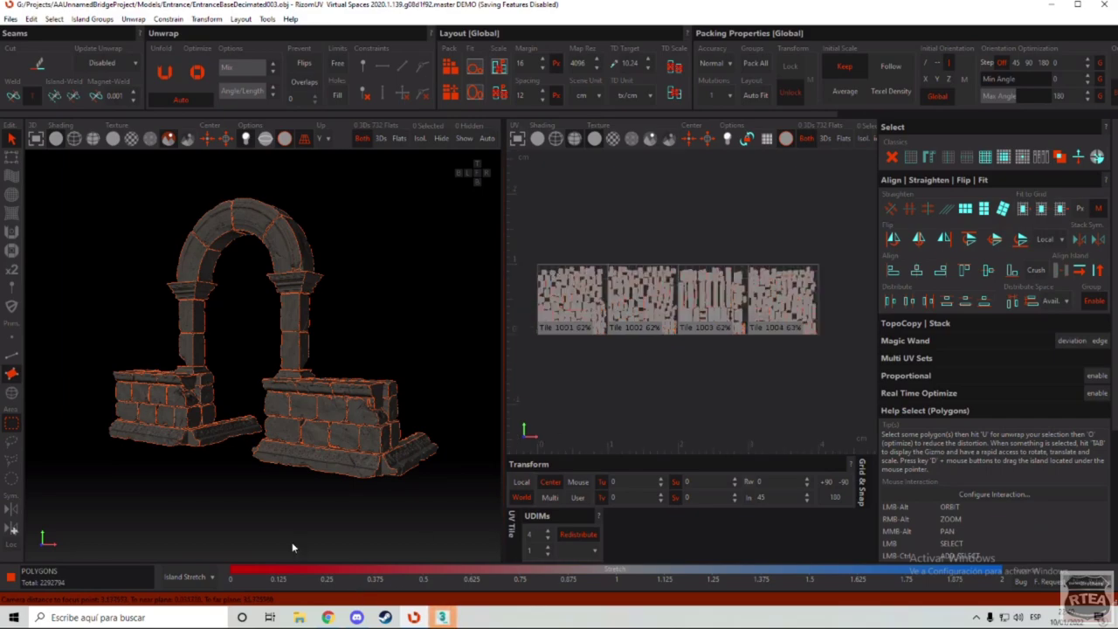
# Step: Switch to 3ds Max, dismiss the welcome screen and maximize the Perspective viewport
pyautogui.click(327, 617)
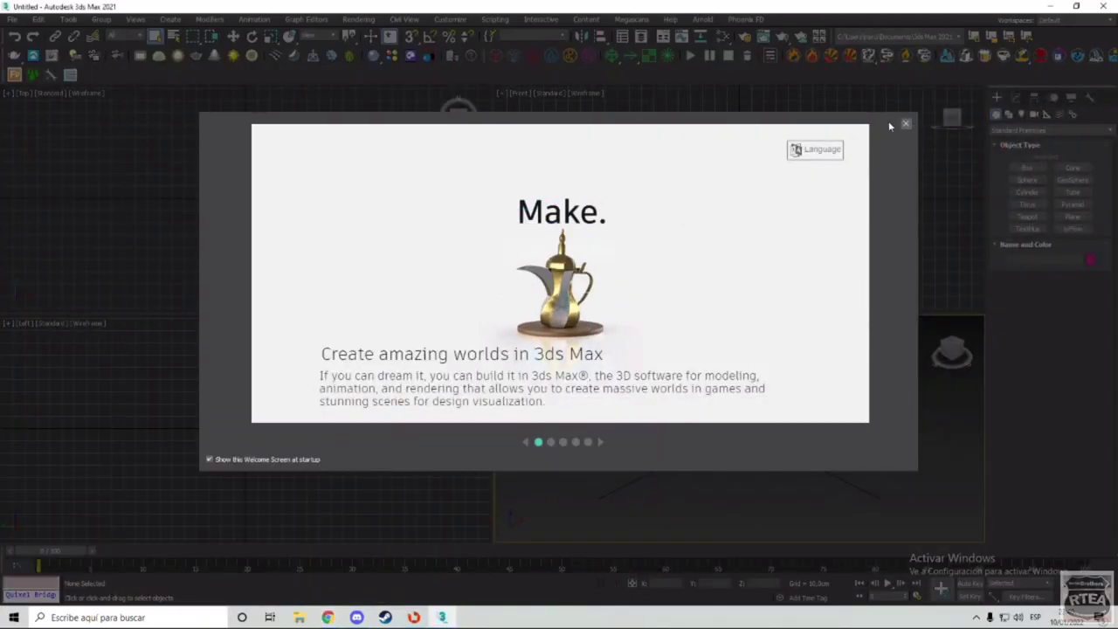
pyautogui.click(905, 125)
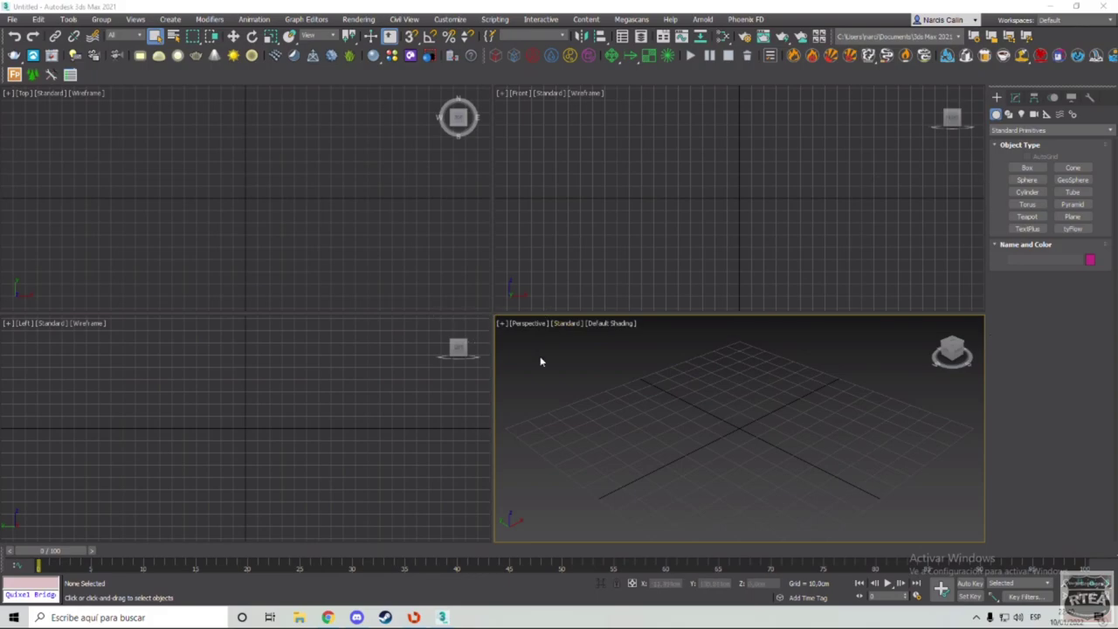
pyautogui.hotkey('alt', 'w')
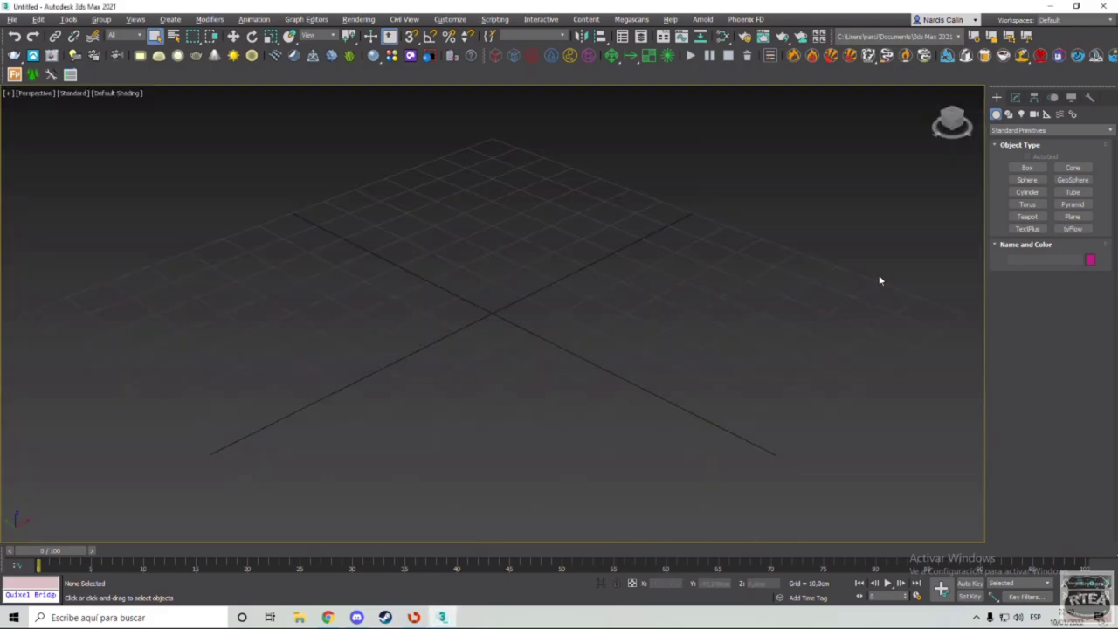
# Step: Create a box at the centre of the grid, about 38 cm long, 30 cm wide and 52 cm high
pyautogui.click(1028, 168)
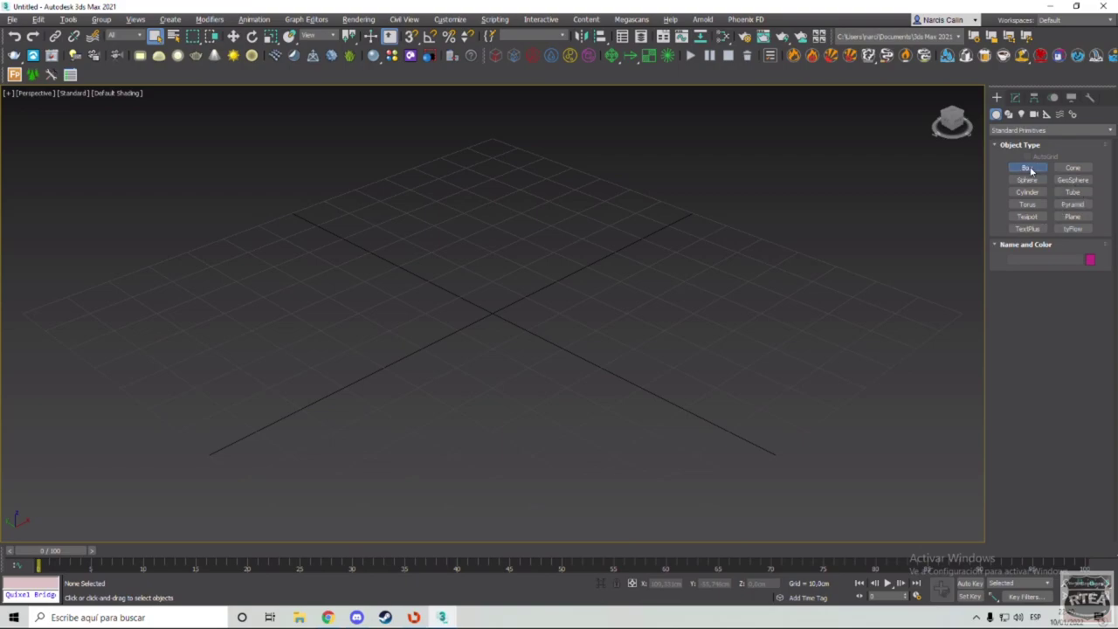
pyautogui.moveTo(476, 323); pyautogui.dragTo(506, 463)
pyautogui.click(506, 187)
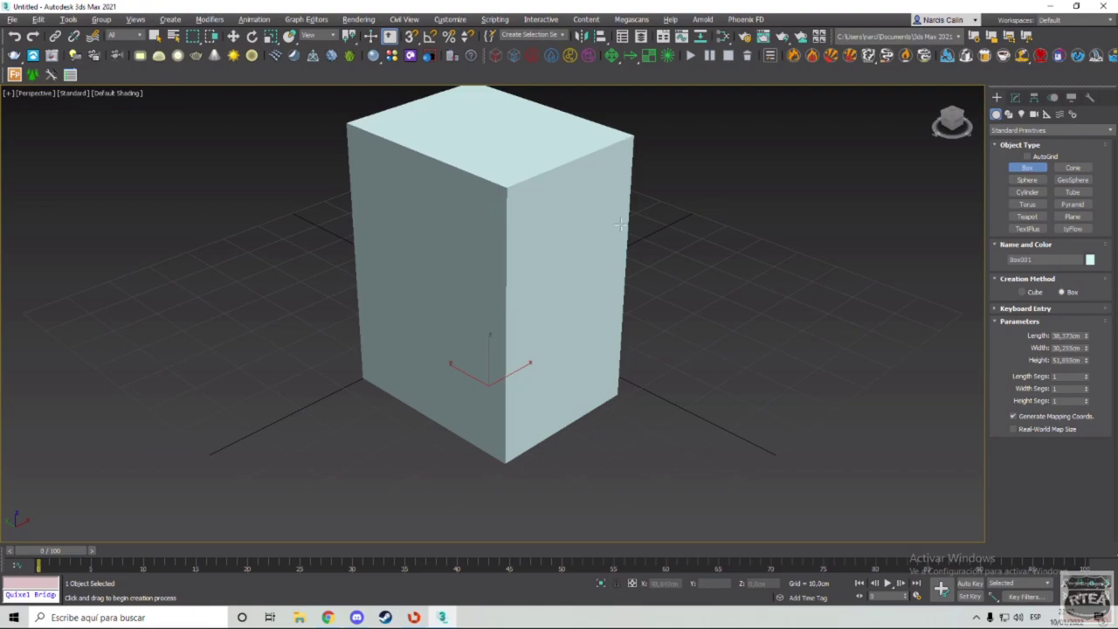
pyautogui.rightClick(506, 187)
# Step: Add an Edit Poly modifier to the box and display its edged faces
pyautogui.click(1015, 98)
pyautogui.click(1020, 150)
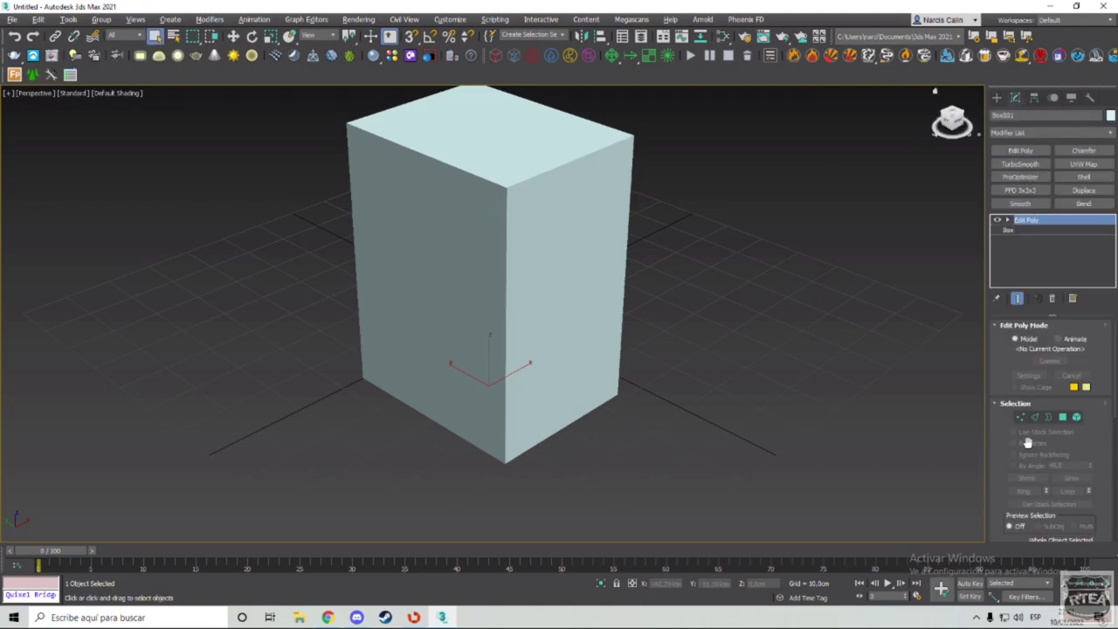
pyautogui.press('F3')
pyautogui.press('F3')
pyautogui.press('F4')
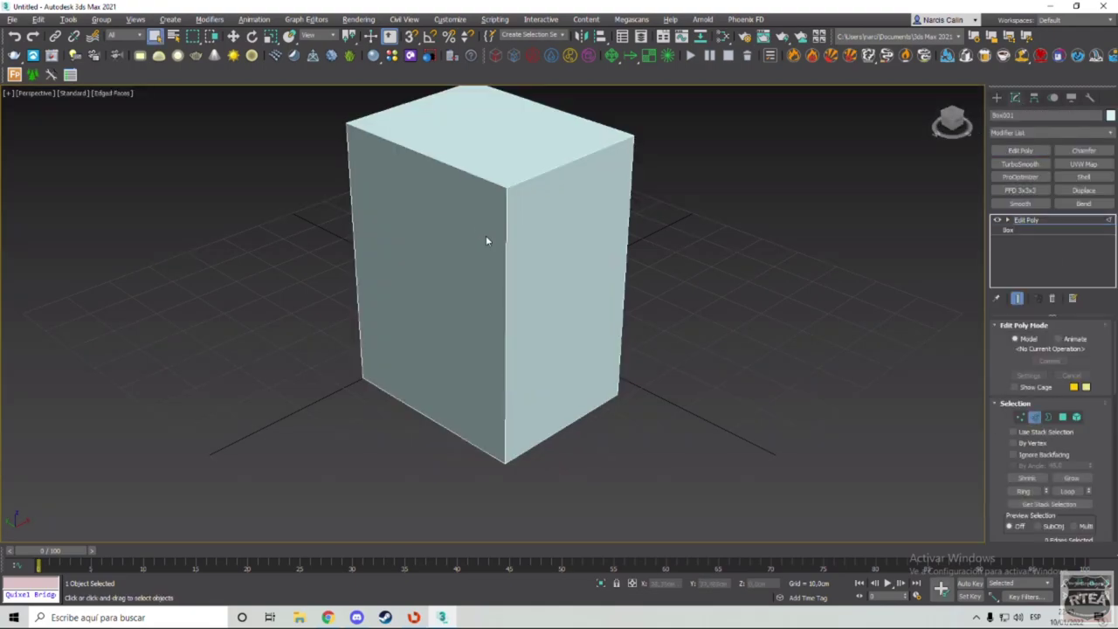
# Step: Insert two horizontal edge loops around the box's upper half and two vertical loops dividing its narrow side into three
pyautogui.hotkey('alt', '1')
pyautogui.click(498, 247)
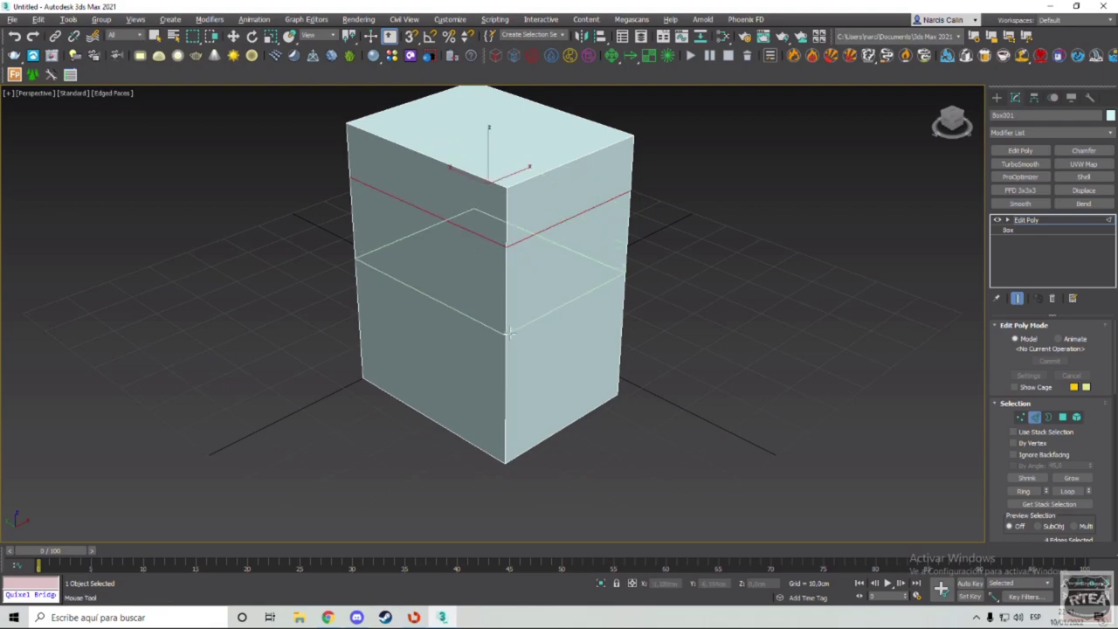
pyautogui.click(498, 322)
pyautogui.press('w')
pyautogui.hotkey('alt', '1')
pyautogui.click(599, 206)
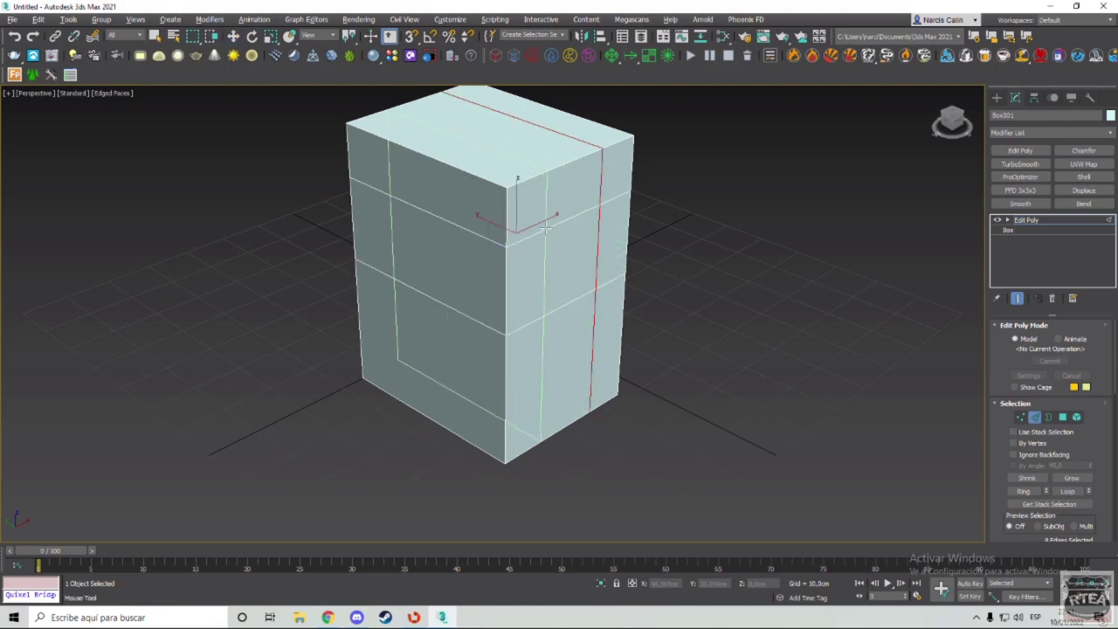
pyautogui.click(541, 233)
pyautogui.press('w')
# Step: Extrude the centre polygon of the narrow side and the middle strip on top about 28 cm, and leave polygon mode
pyautogui.press('4')
pyautogui.click(566, 258)
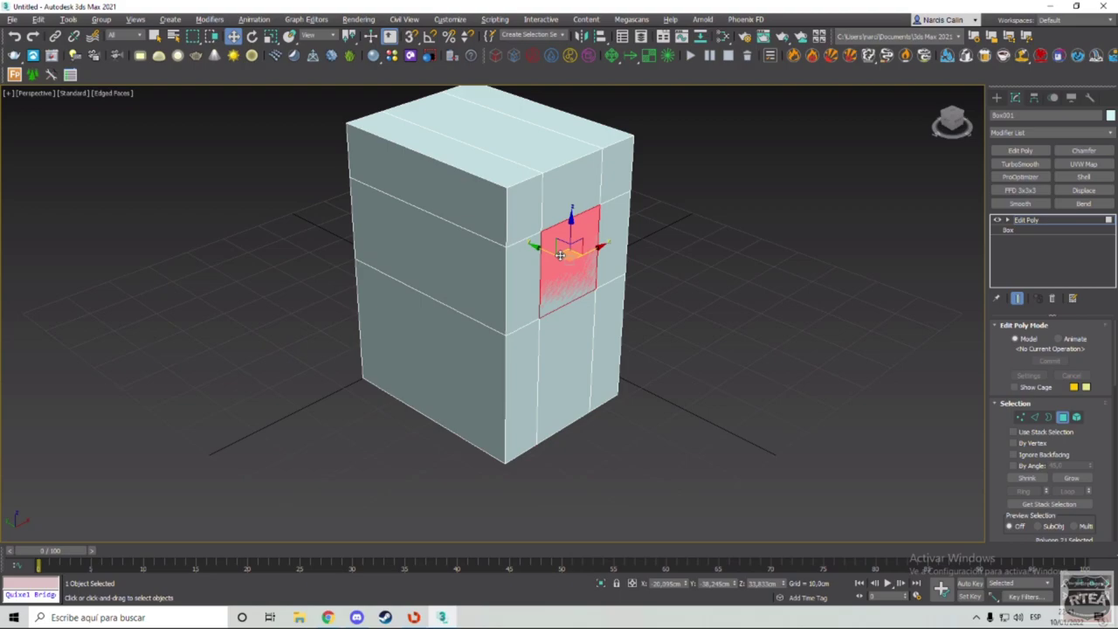
pyautogui.keyDown('ctrl'); pyautogui.click(533, 153); pyautogui.keyUp('ctrl')
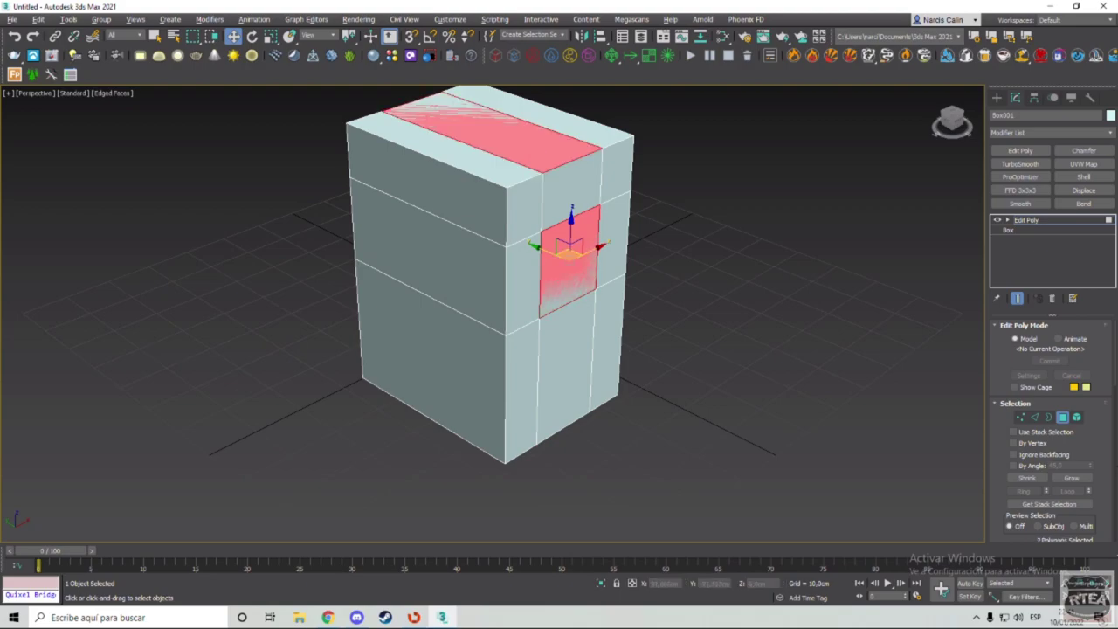
pyautogui.scroll(-3, 1094, 469)
pyautogui.click(1043, 471)
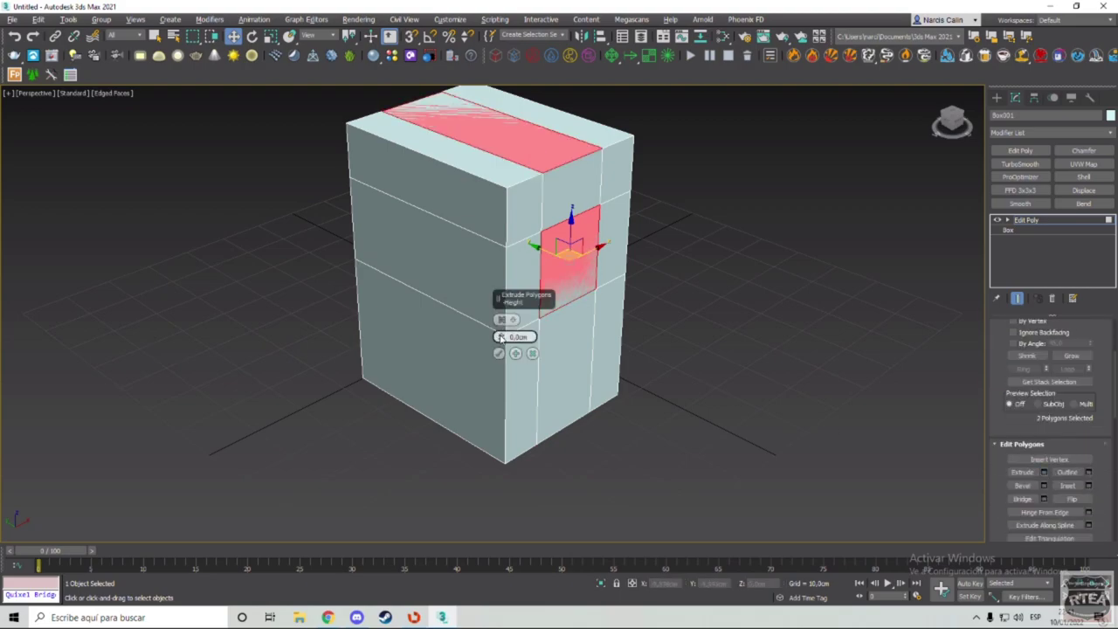
pyautogui.moveTo(501, 339); pyautogui.dragTo(493, 238)
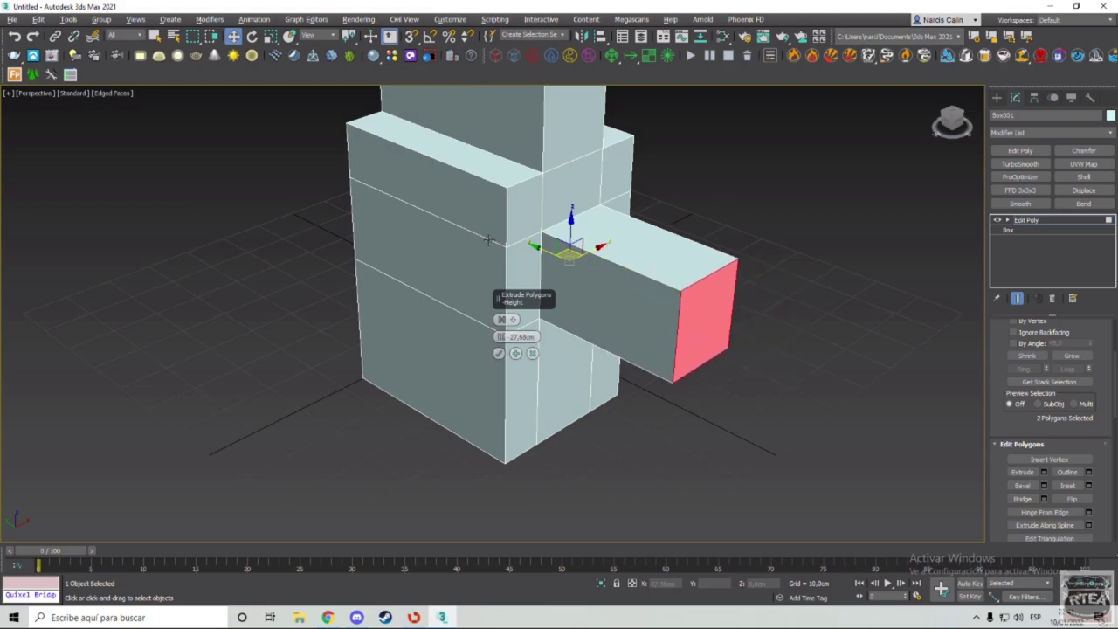
pyautogui.click(499, 353)
pyautogui.scroll(-5, 498, 354)
pyautogui.moveTo(511, 229); pyautogui.dragTo(516, 262, button='middle')
pyautogui.keyDown('alt'); pyautogui.moveTo(519, 289); pyautogui.dragTo(394, 271, button='middle'); pyautogui.keyUp('alt')
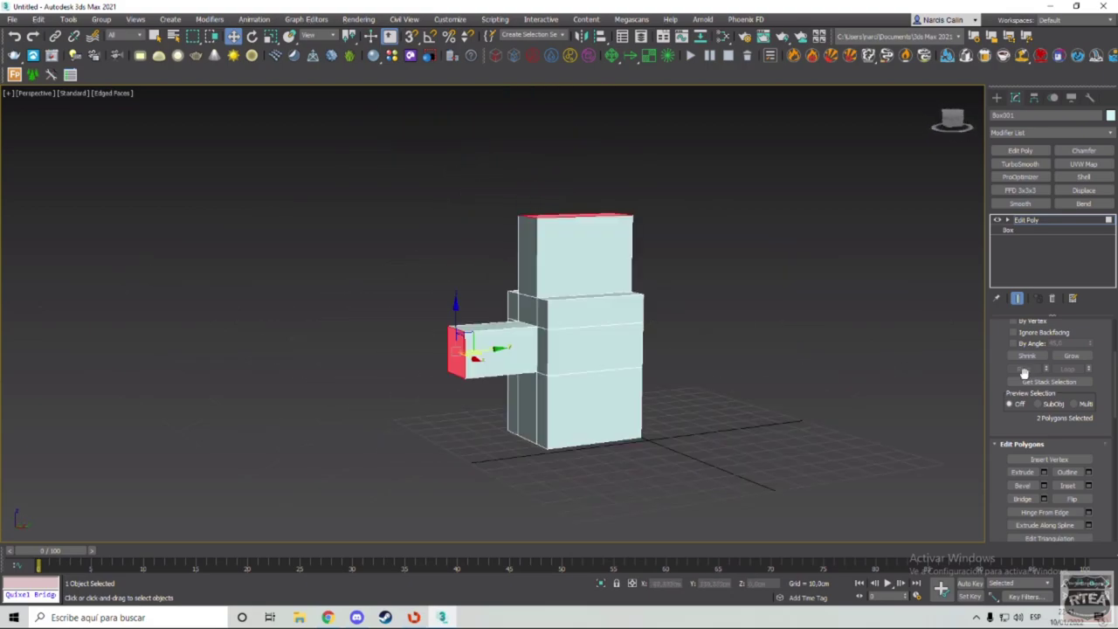
pyautogui.scroll(3, 1074, 382)
pyautogui.click(1065, 421)
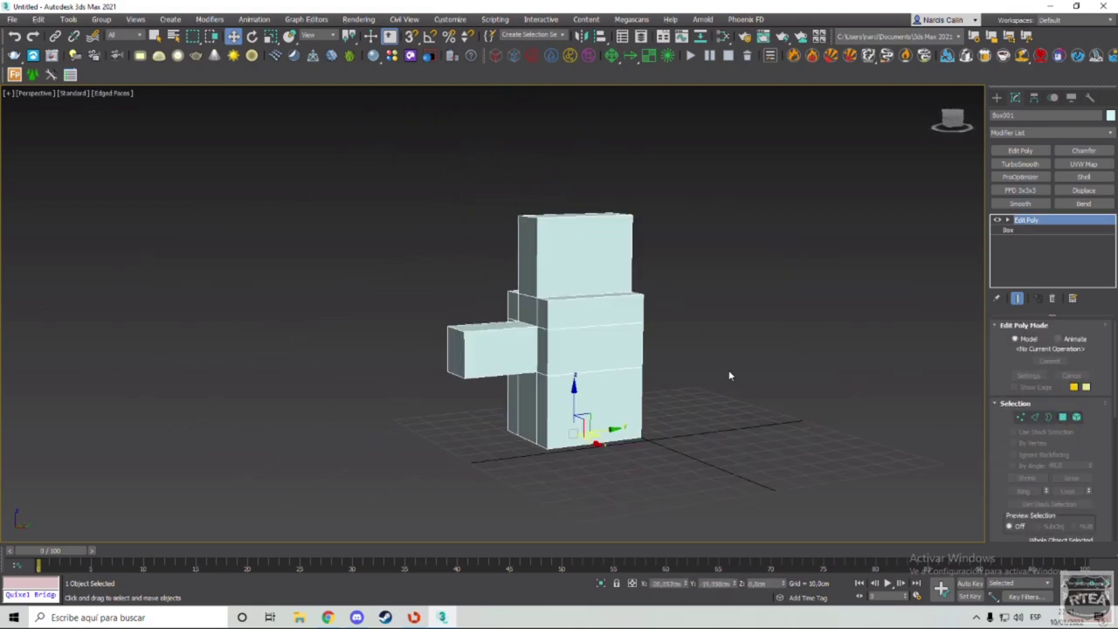
# Step: Export the selected box model to the desktop as an FBX file named Test
pyautogui.keyDown('alt'); pyautogui.moveTo(599, 327); pyautogui.dragTo(568, 301, button='middle'); pyautogui.keyUp('alt')
pyautogui.scroll(3, 585, 316)
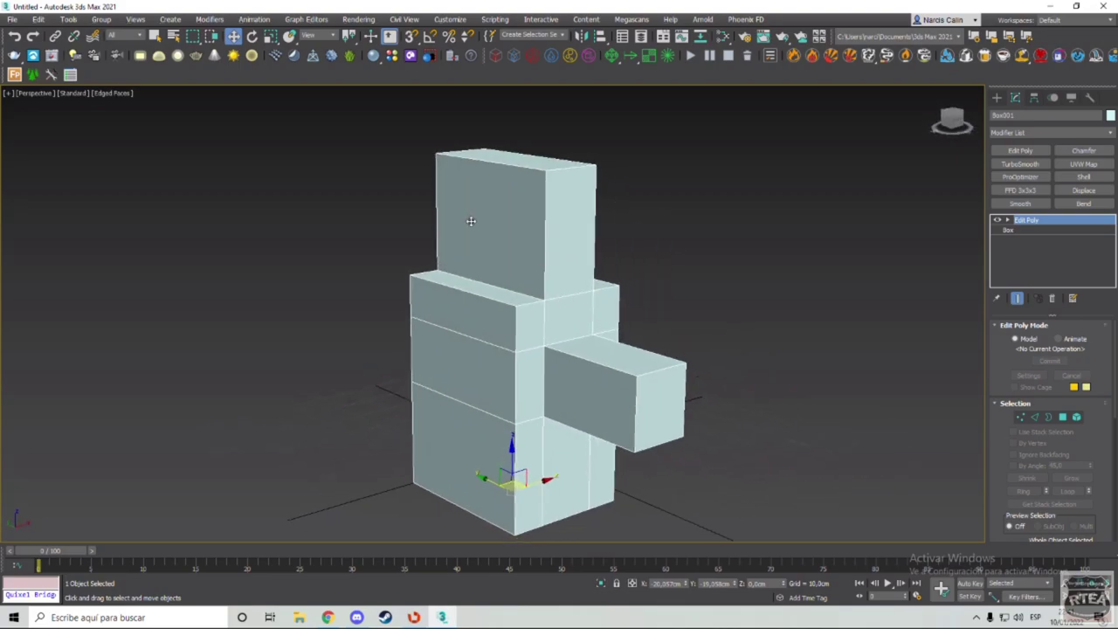
pyautogui.click(6, 19)
pyautogui.moveTo(43, 191)
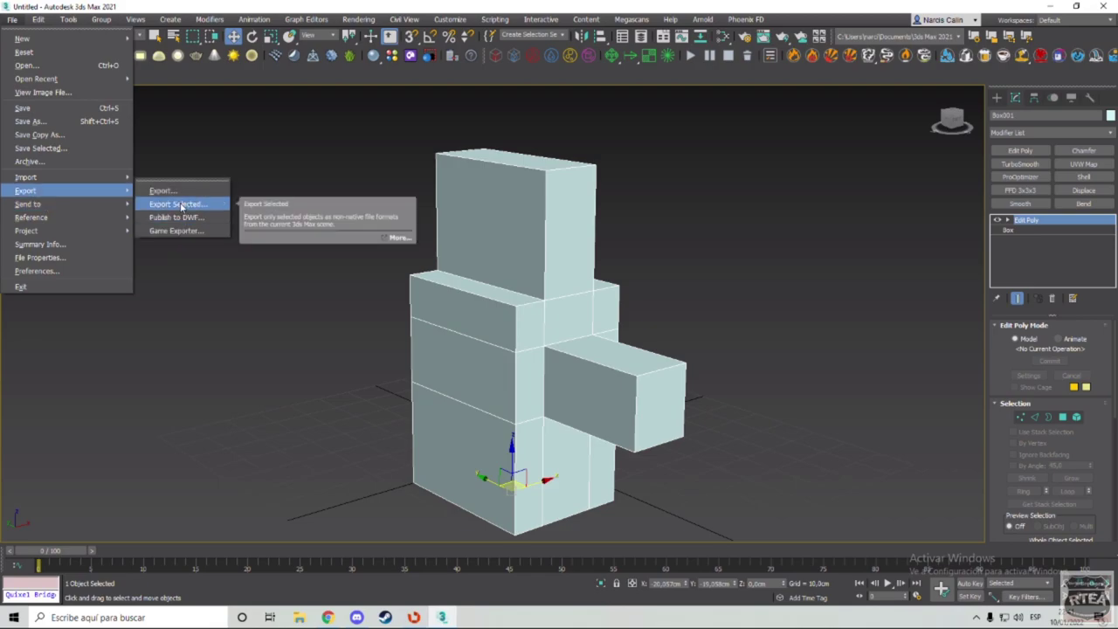
pyautogui.click(178, 207)
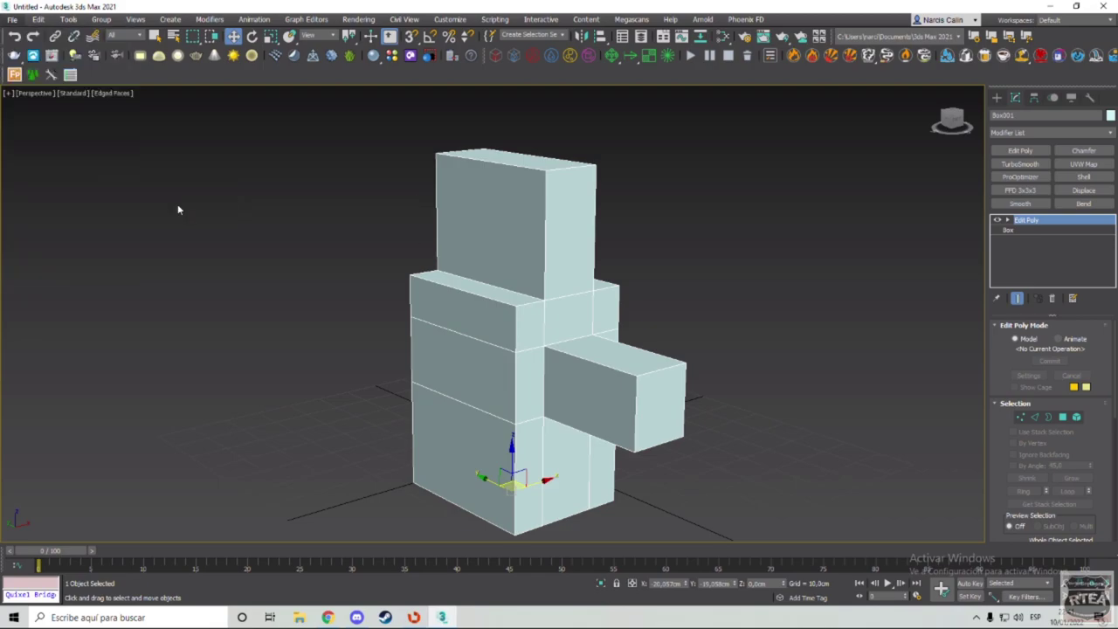
pyautogui.click(33, 124)
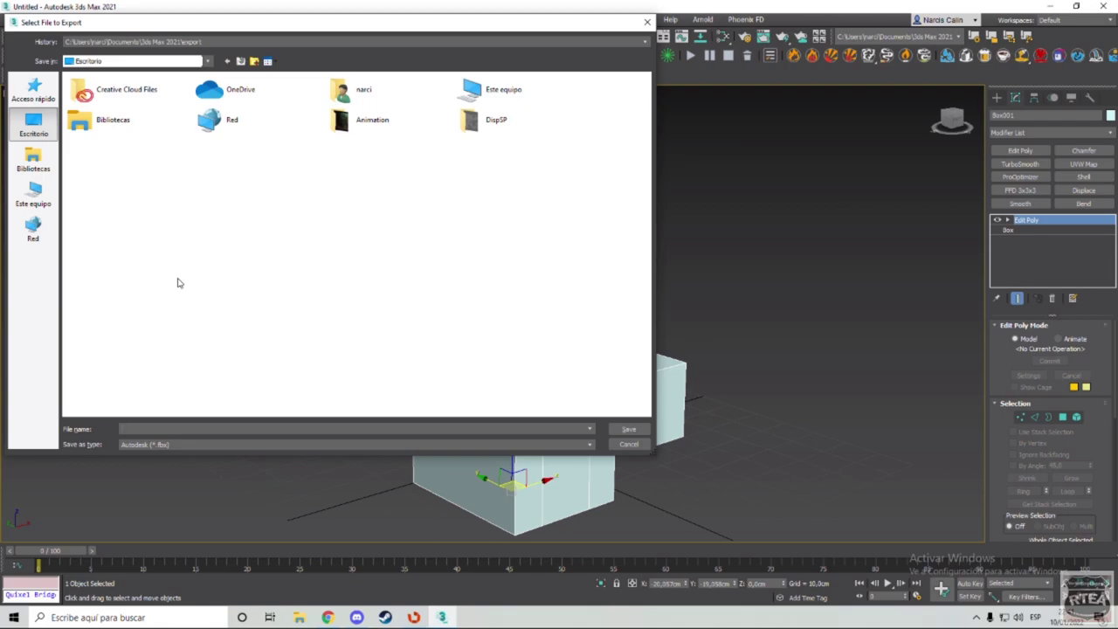
pyautogui.write('Test')
pyautogui.click(83, 432)
pyautogui.click(627, 429)
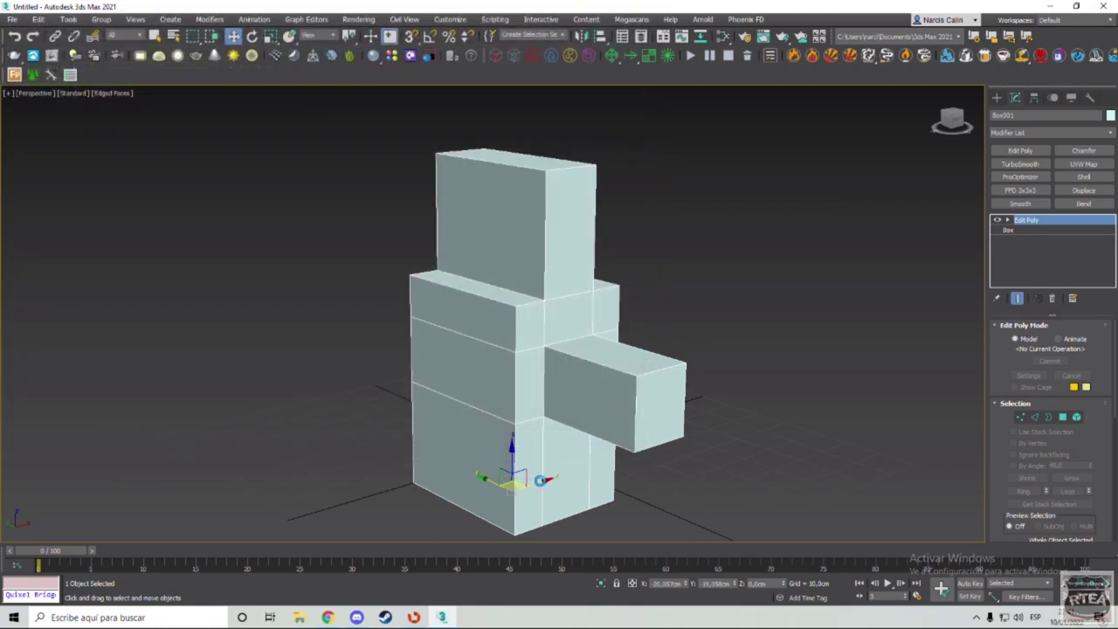
pyautogui.click(642, 462)
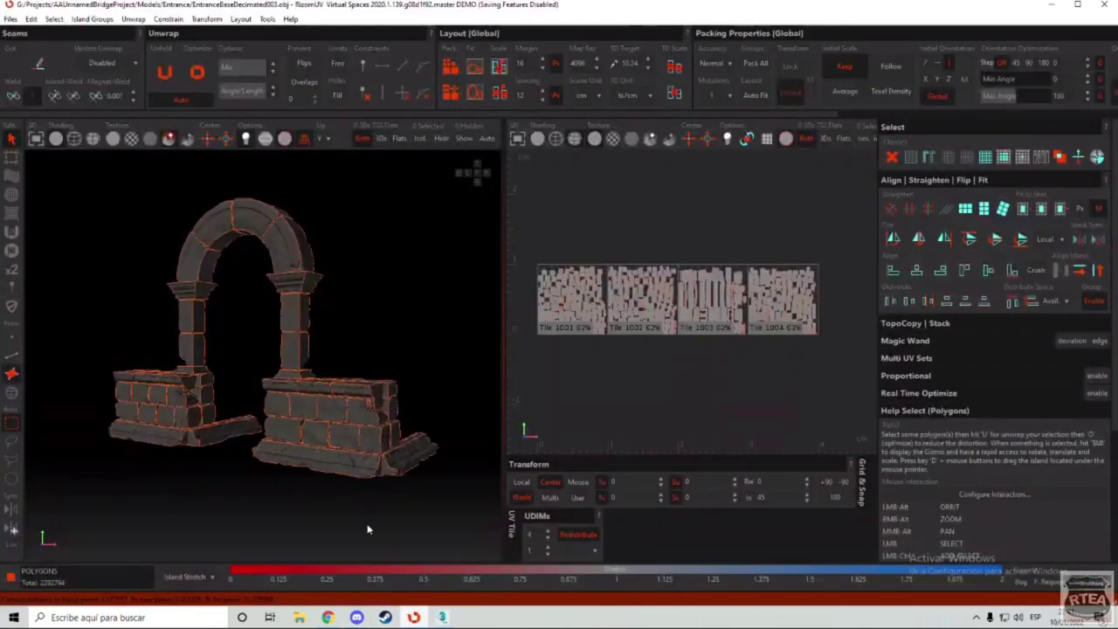
# Step: Load Test.fbx from the desktop into RizomUV without saving the changes to the stone entrance
pyautogui.click(10, 19)
pyautogui.click(36, 46)
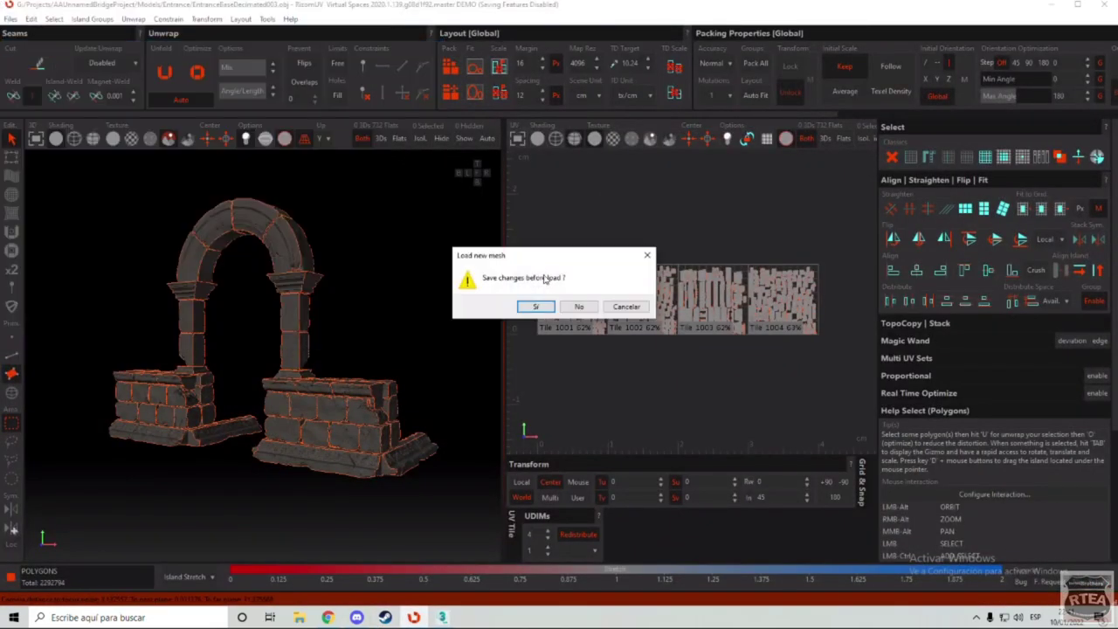
pyautogui.click(587, 310)
pyautogui.click(197, 199)
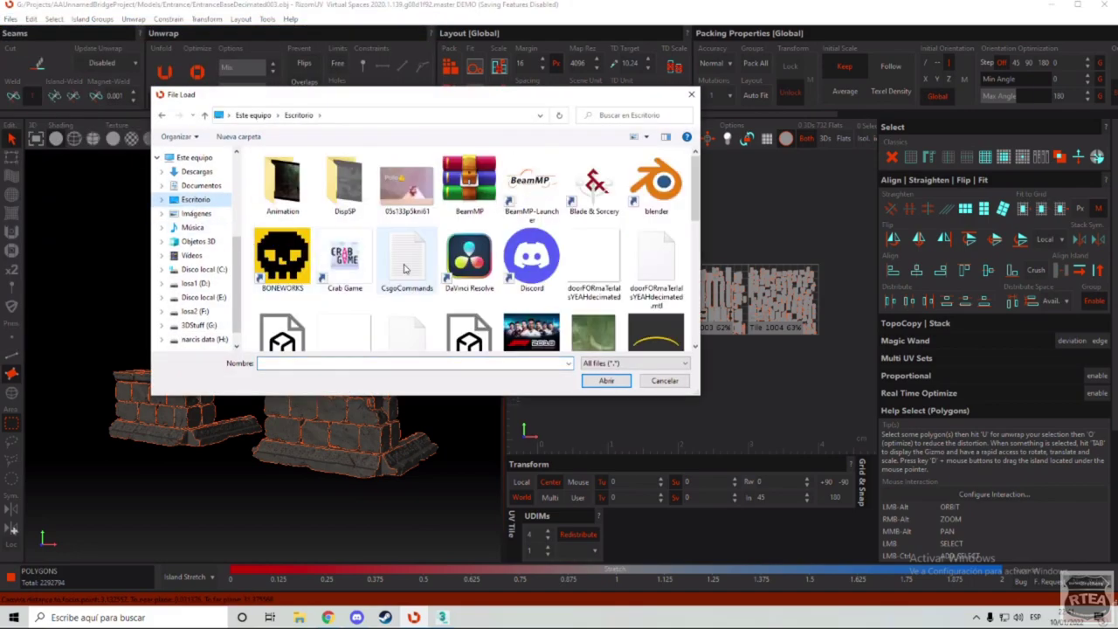
pyautogui.scroll(-2, 331, 352)
pyautogui.click(320, 363)
pyautogui.write('te')
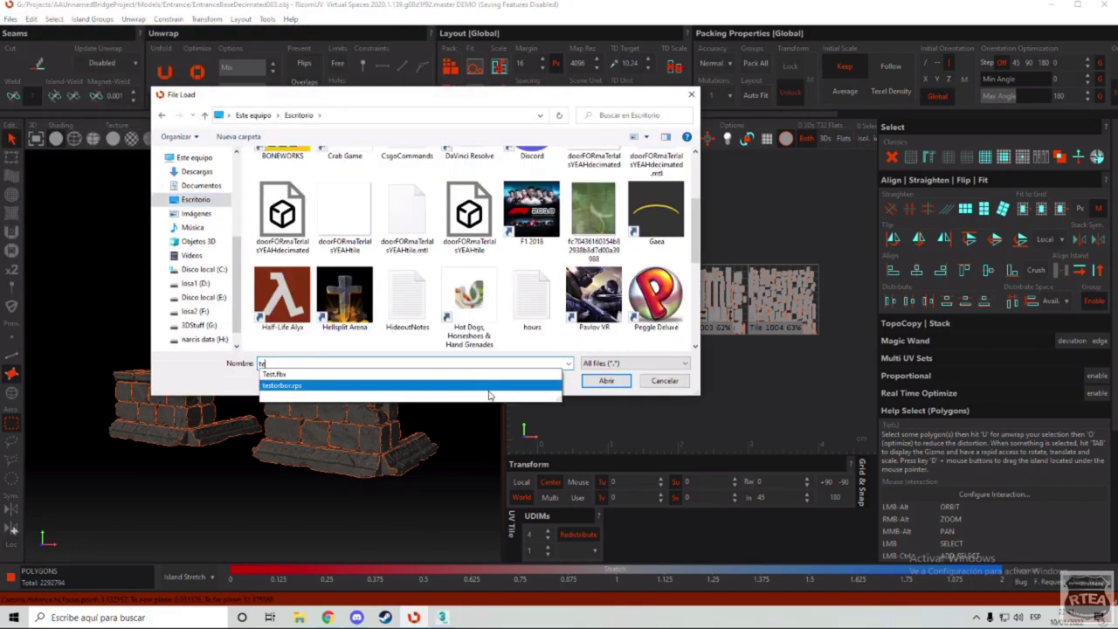
pyautogui.click(364, 376)
pyautogui.click(611, 382)
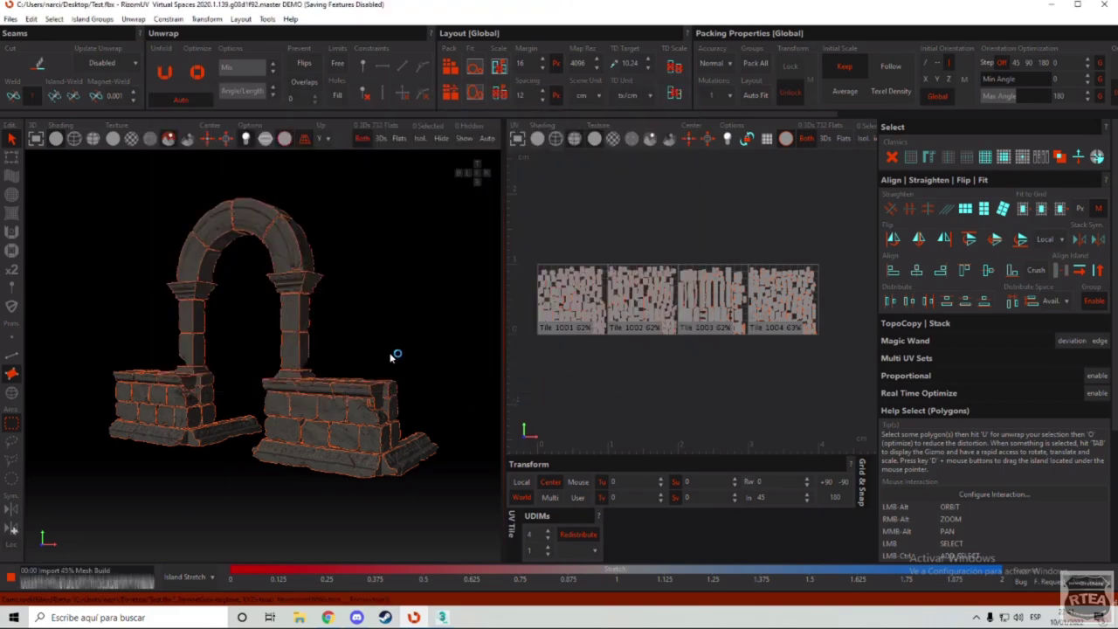
# Step: Examine the imported box model from several sides, comparing its polygons with their positions in the UV view
pyautogui.scroll(3, 302, 340)
pyautogui.click(311, 337)
pyautogui.scroll(-3, 332, 329)
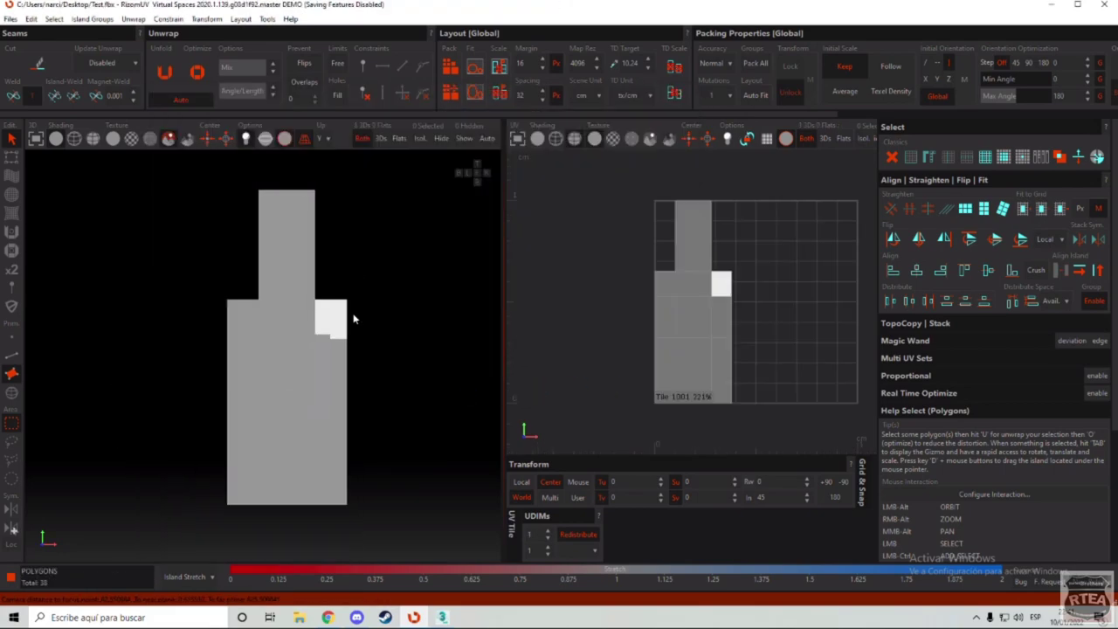
pyautogui.keyDown('alt'); pyautogui.moveTo(352, 317); pyautogui.dragTo(333, 343); pyautogui.keyUp('alt')
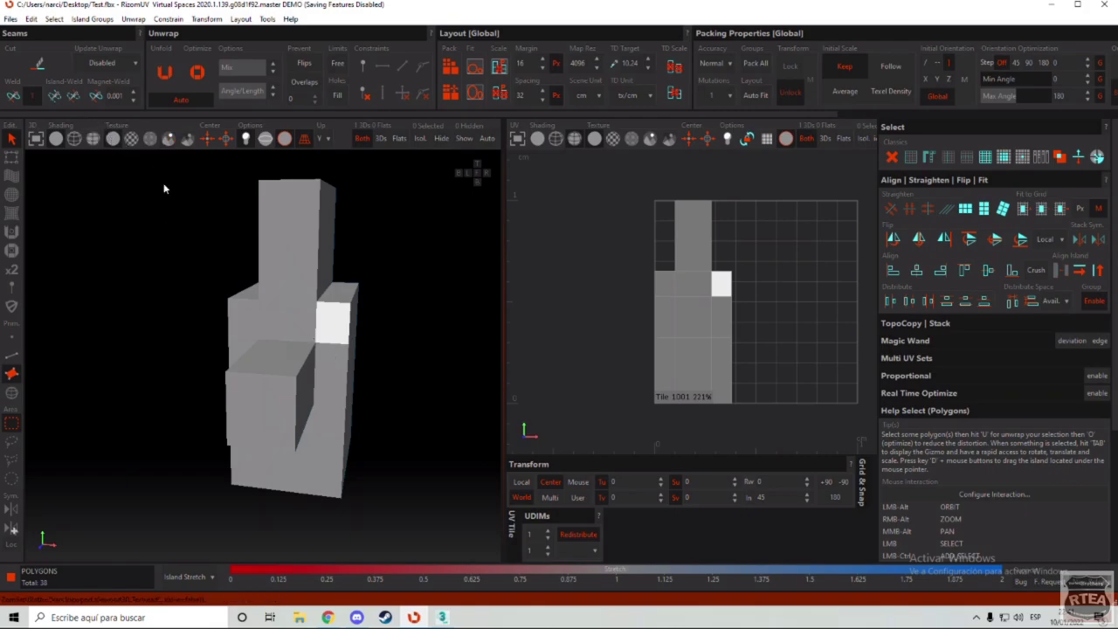
pyautogui.scroll(3, 274, 252)
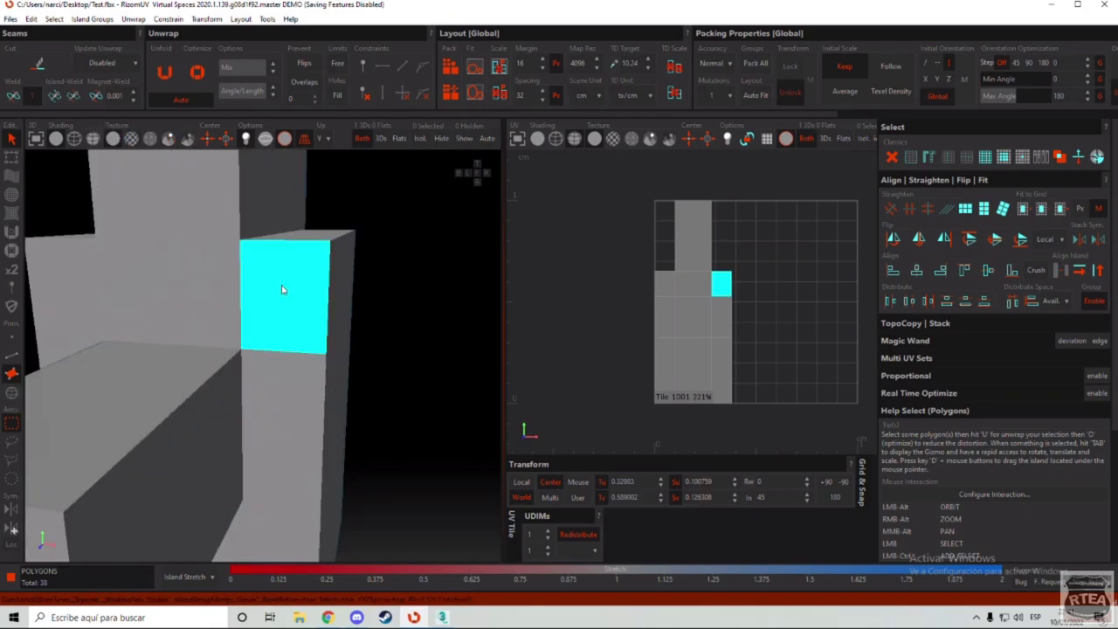
pyautogui.scroll(2, 282, 289)
pyautogui.keyDown('alt'); pyautogui.moveTo(306, 288); pyautogui.dragTo(511, 352); pyautogui.keyUp('alt')
pyautogui.click(459, 174)
pyautogui.scroll(-2, 341, 297)
pyautogui.scroll(-6, 261, 299)
pyautogui.scroll(3, 320, 327)
pyautogui.click(320, 327)
pyautogui.scroll(2, 158, 305)
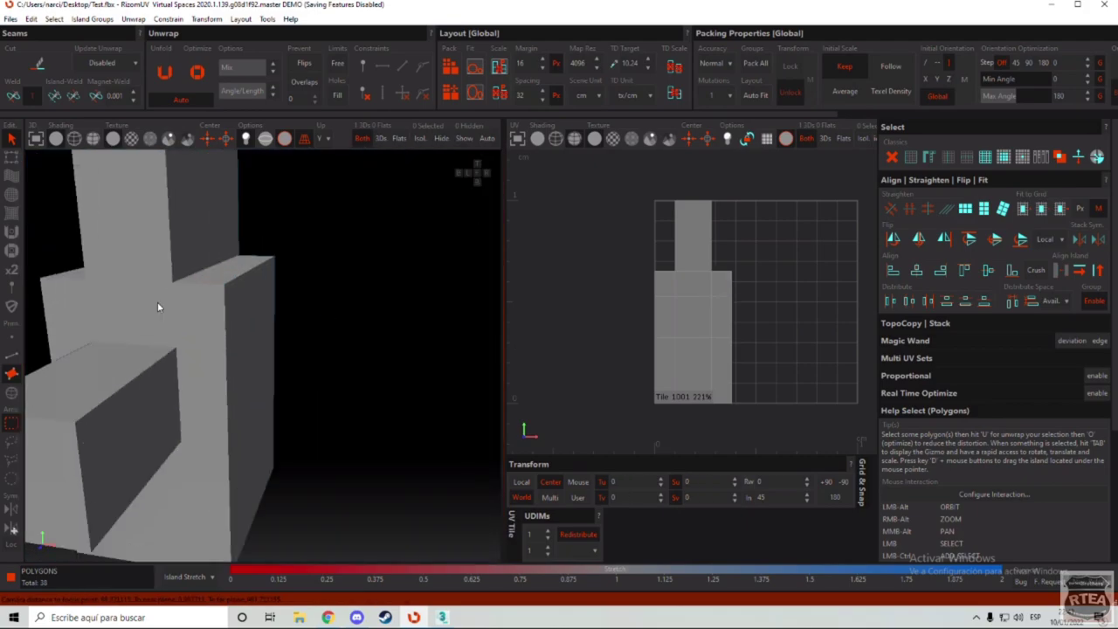
# Step: Switch to edge selection and display the polygon edges on the box model in the 3D view
pyautogui.scroll(-5, 158, 306)
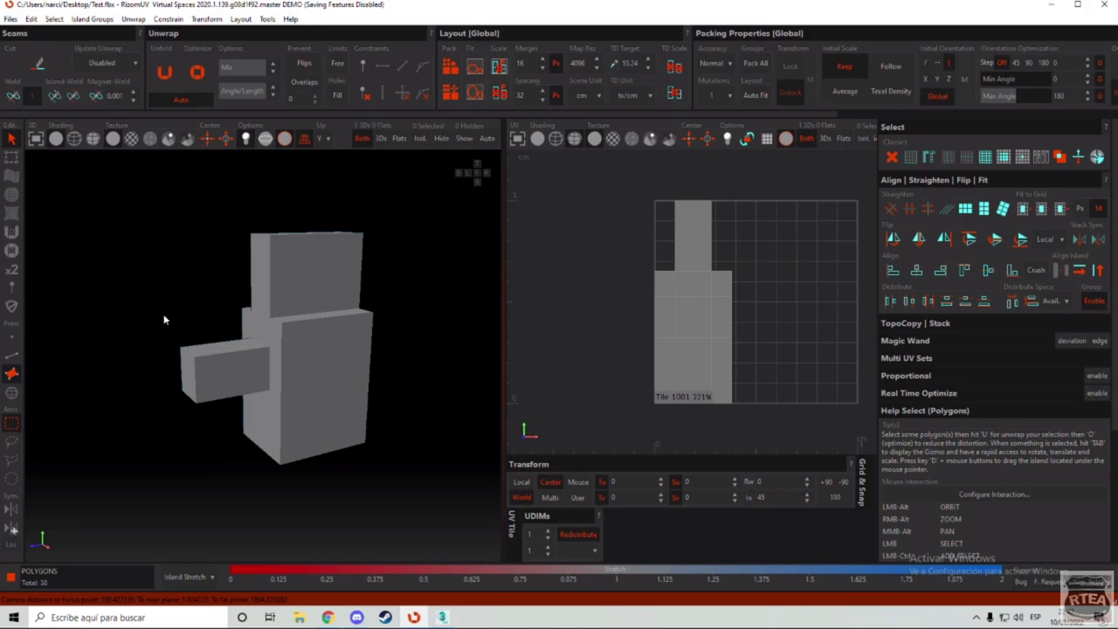
pyautogui.click(11, 356)
pyautogui.scroll(4, 260, 353)
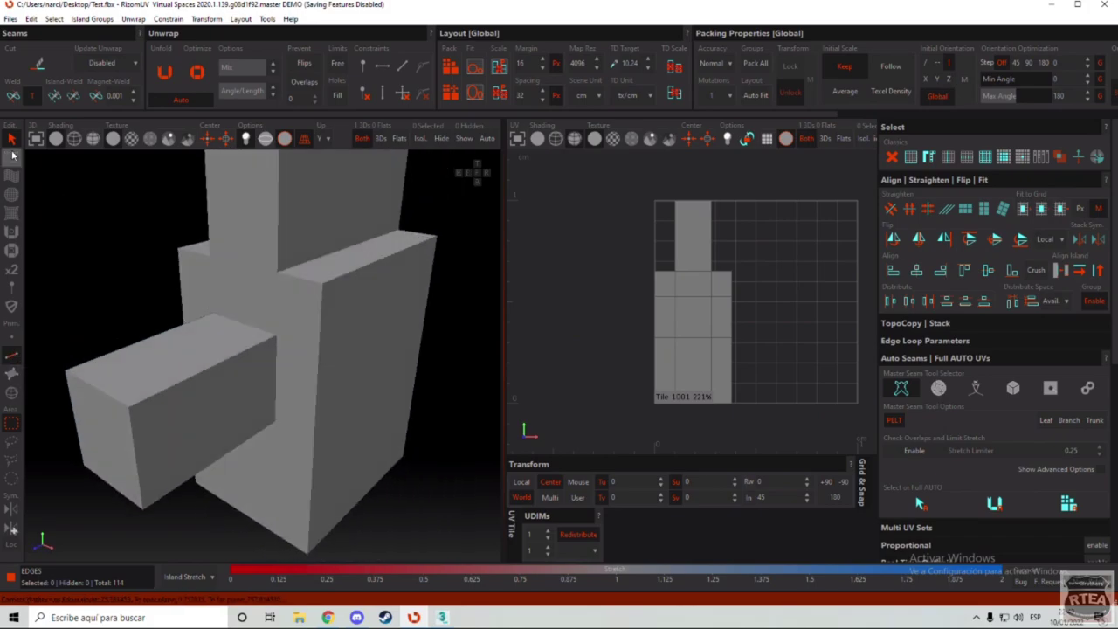
pyautogui.click(93, 139)
pyautogui.scroll(5, 325, 348)
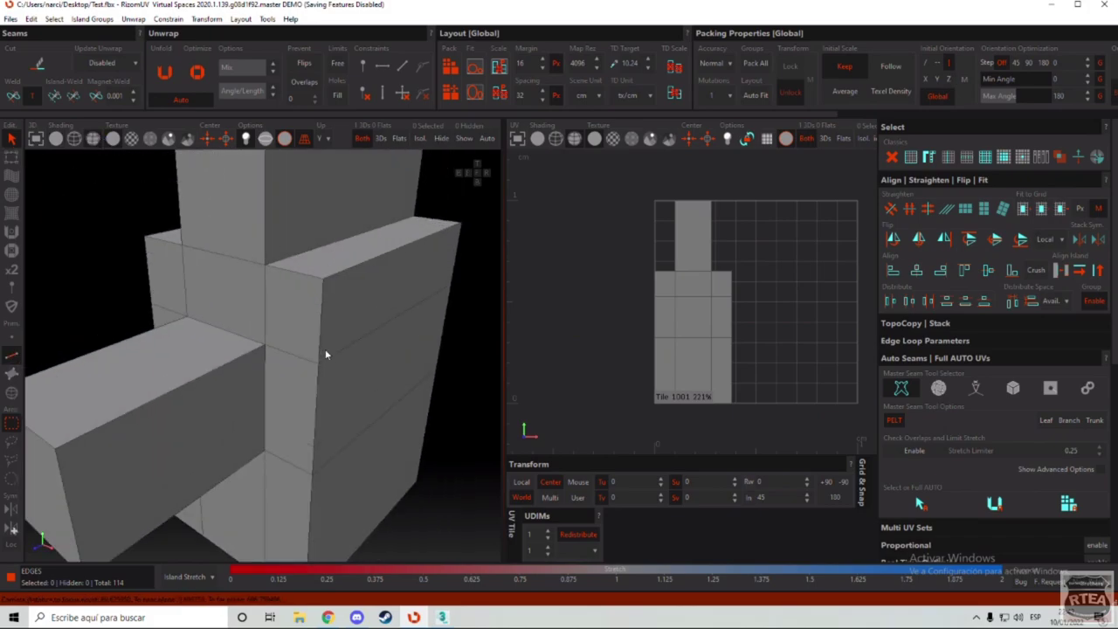
pyautogui.moveTo(324, 320); pyautogui.dragTo(339, 285, button='middle')
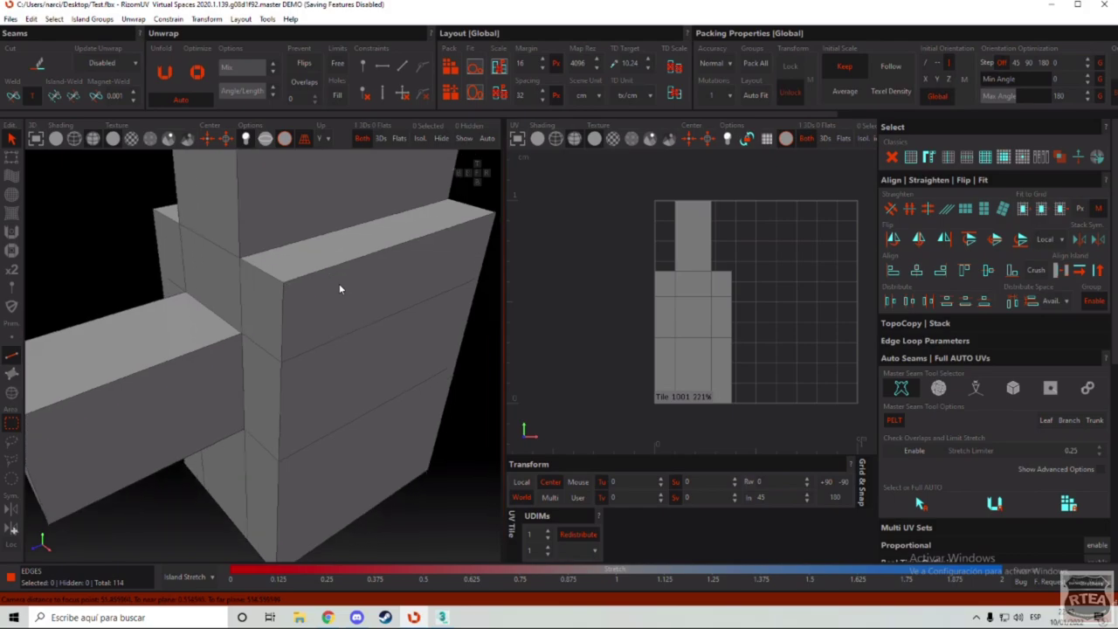
# Step: Try selecting single edges on the main block: its long upper edge and the adjoining vertical corner edge
pyautogui.click(373, 250)
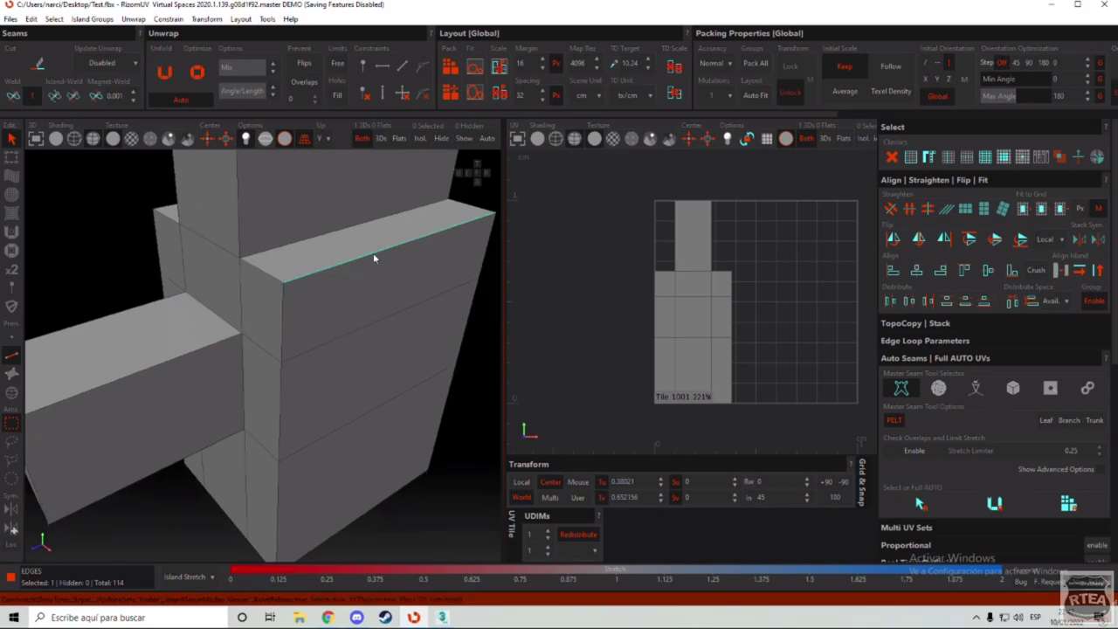
pyautogui.click(281, 313)
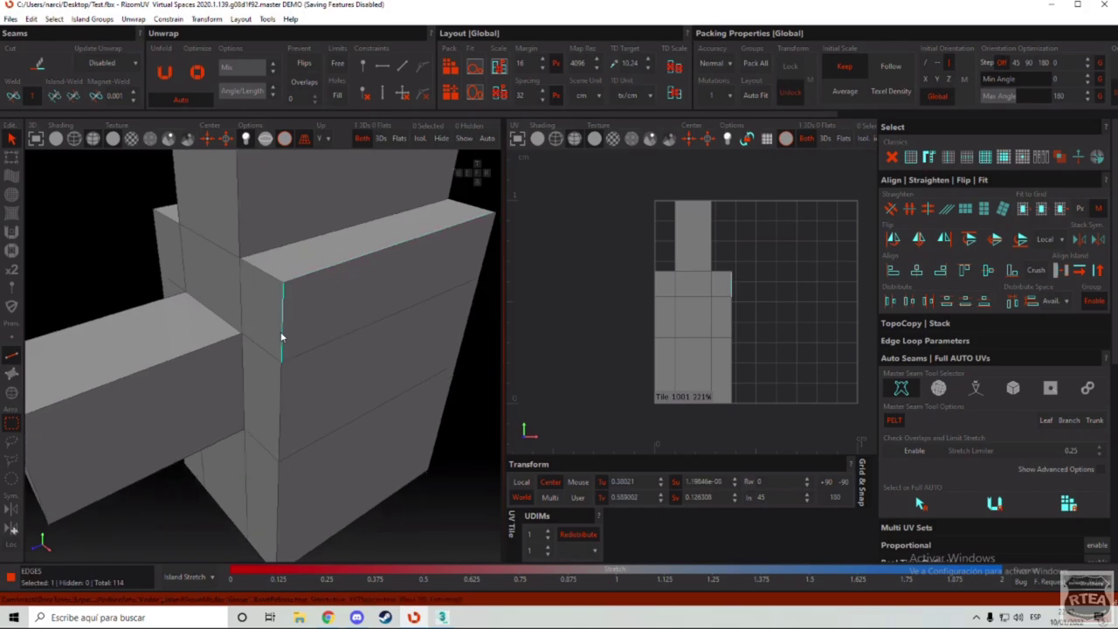
pyautogui.moveTo(293, 392); pyautogui.dragTo(297, 365, button='middle')
pyautogui.click(161, 256)
pyautogui.click(162, 237)
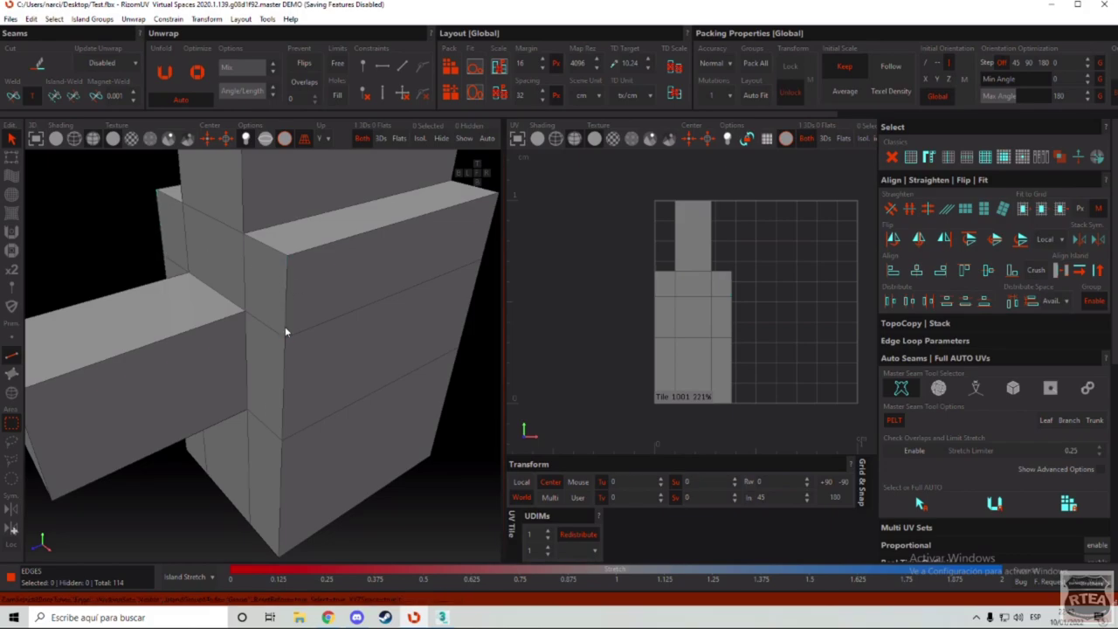
# Step: Try selecting the edges that outline the narrow side of the main block and the upper extrusion, and clear the selection
pyautogui.doubleClick(287, 291)
pyautogui.moveTo(268, 483); pyautogui.dragTo(274, 439, button='middle')
pyautogui.keyDown('shift'); pyautogui.doubleClick(265, 468); pyautogui.keyUp('shift')
pyautogui.keyDown('shift'); pyautogui.doubleClick(136, 385); pyautogui.keyUp('shift')
pyautogui.scroll(-4, 218, 307)
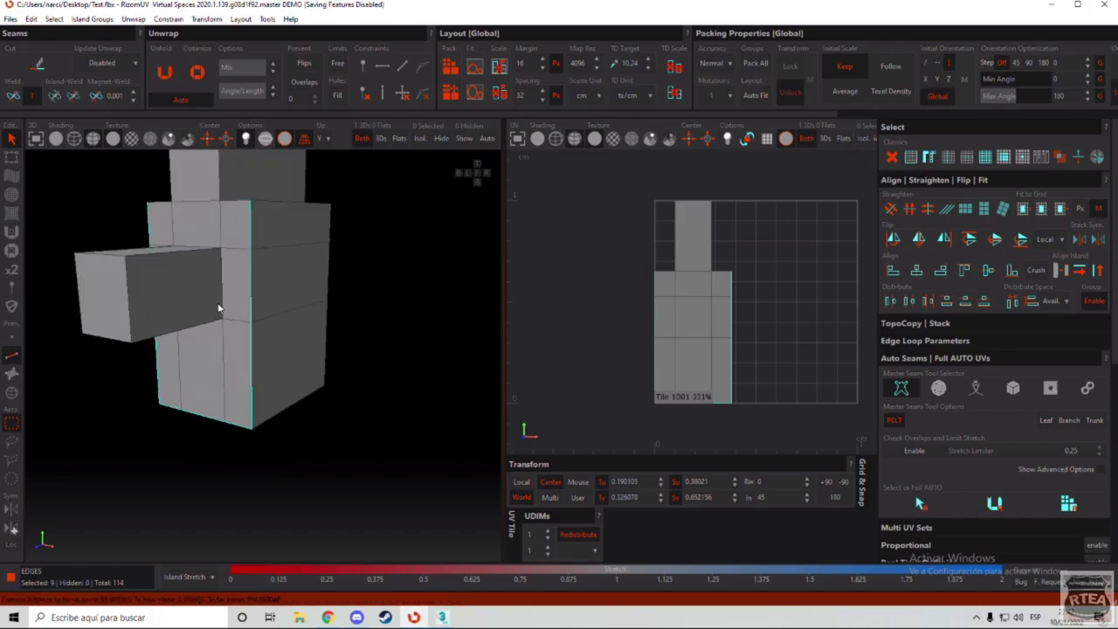
pyautogui.moveTo(192, 211); pyautogui.dragTo(198, 295, button='middle')
pyautogui.keyDown('shift'); pyautogui.click(231, 294); pyautogui.keyUp('shift')
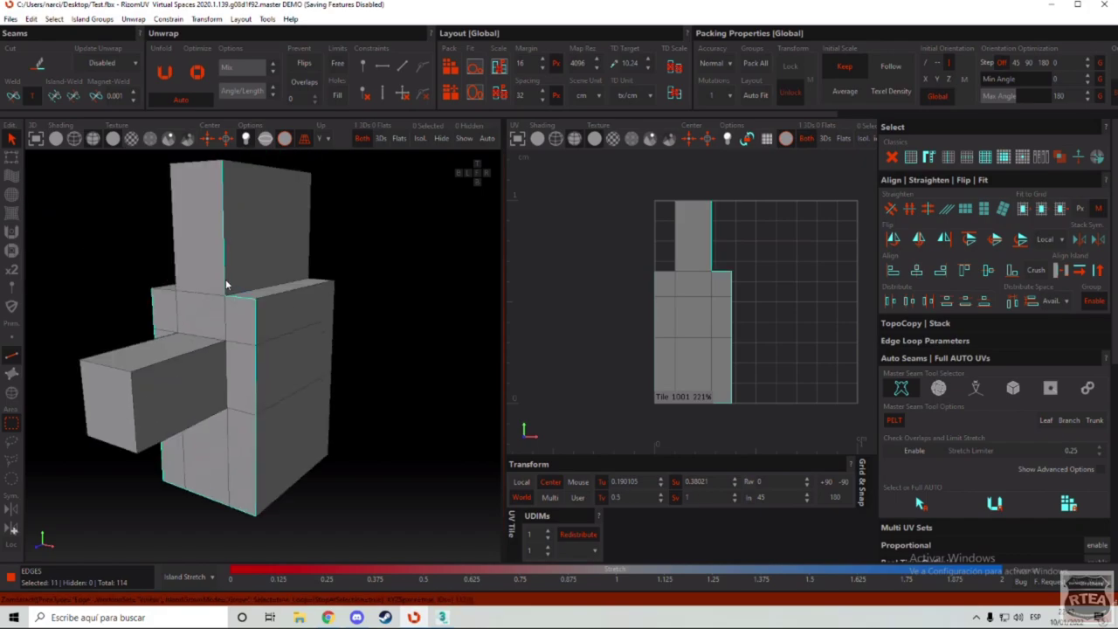
pyautogui.keyDown('shift'); pyautogui.click(194, 161); pyautogui.keyUp('shift')
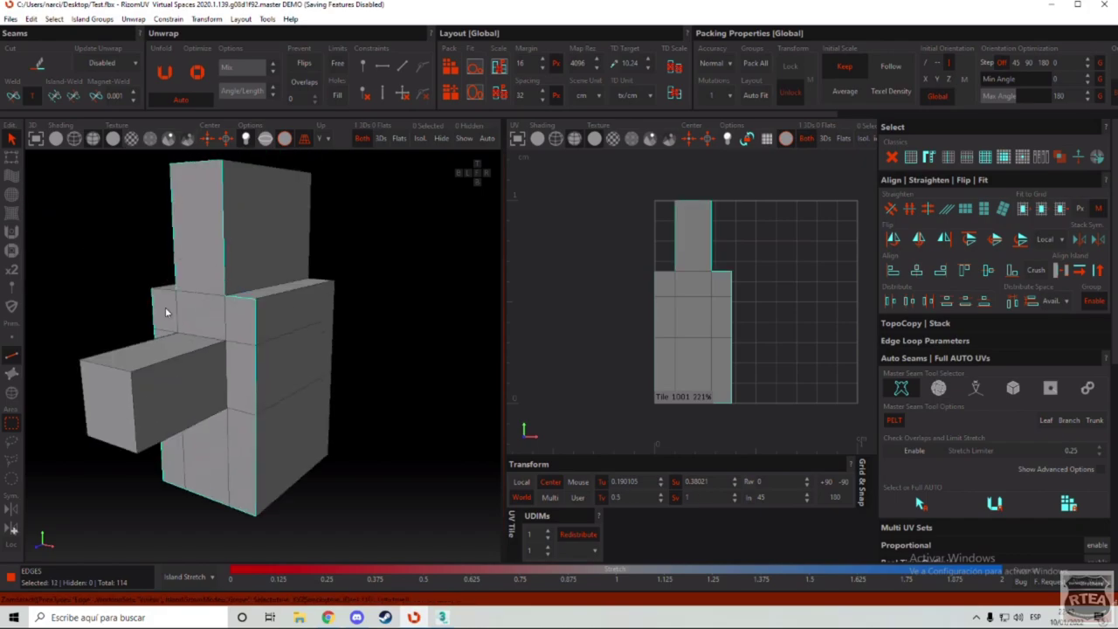
pyautogui.click(137, 270)
pyautogui.keyDown('alt'); pyautogui.moveTo(228, 304); pyautogui.dragTo(286, 308, button='middle'); pyautogui.keyUp('alt')
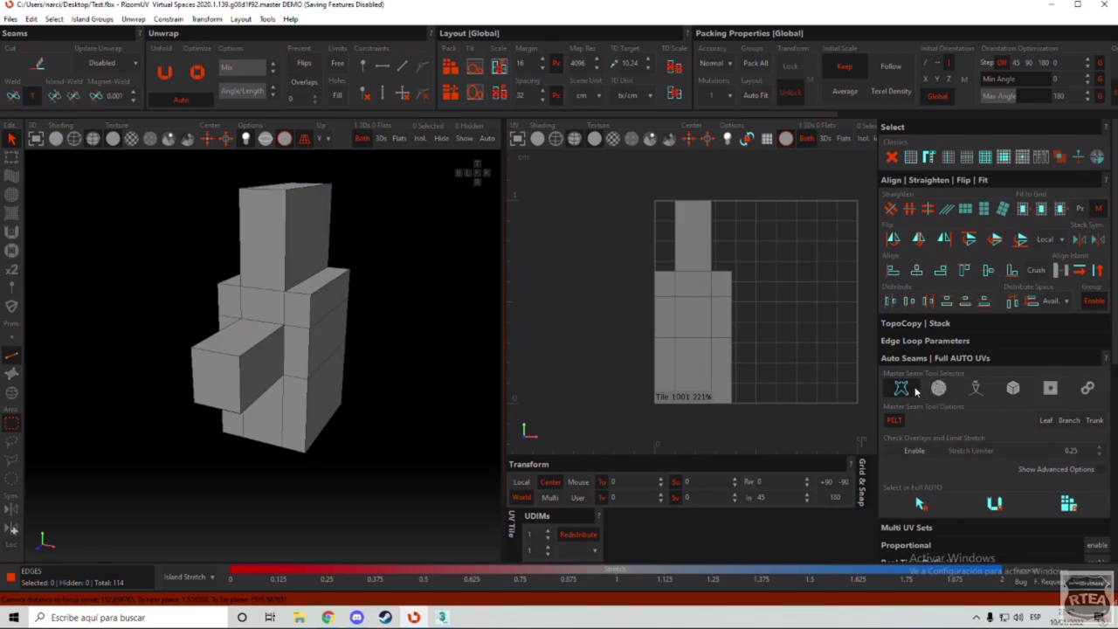
# Step: Try the automatic seam selection with the Pelt method, inspect the proposed edges and clear them
pyautogui.click(1015, 388)
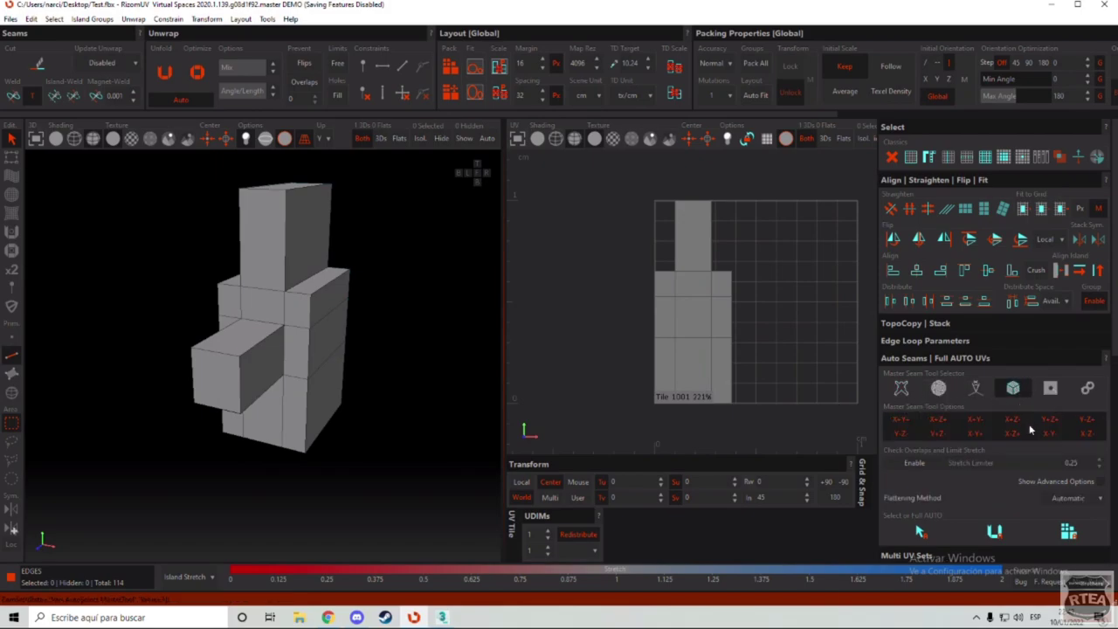
pyautogui.click(902, 394)
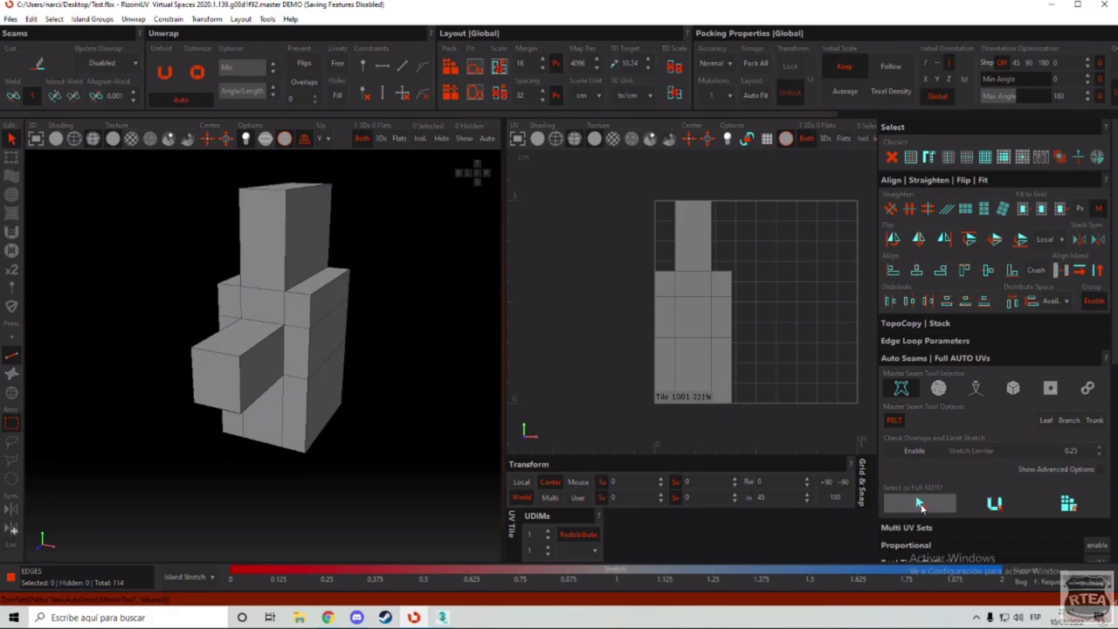
pyautogui.click(916, 500)
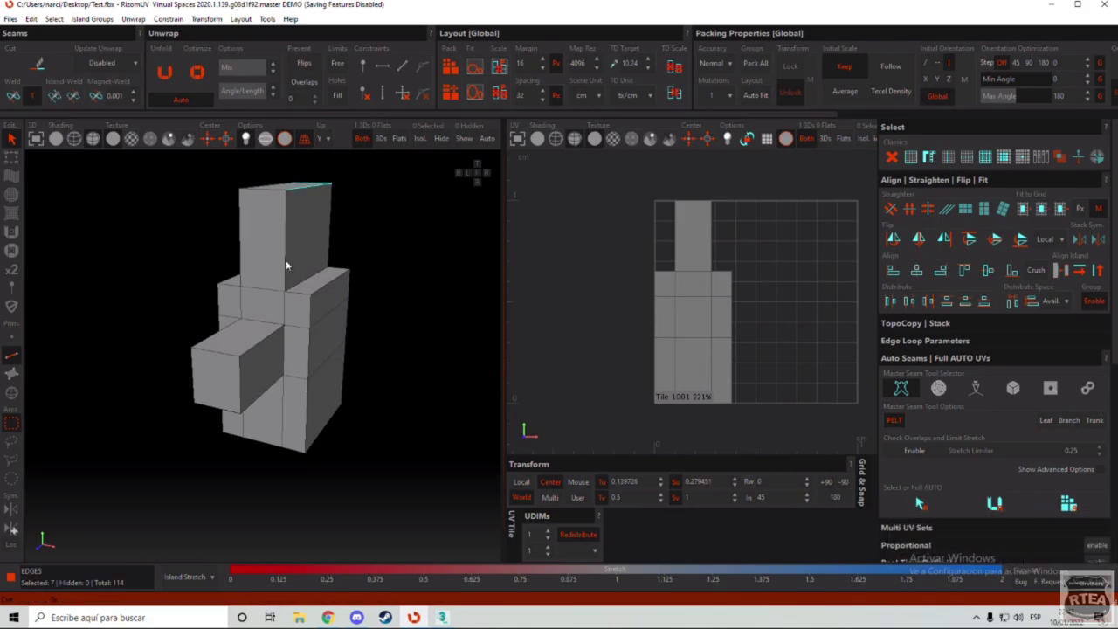
pyautogui.moveTo(298, 228); pyautogui.dragTo(327, 258, button='middle')
pyautogui.click(348, 261)
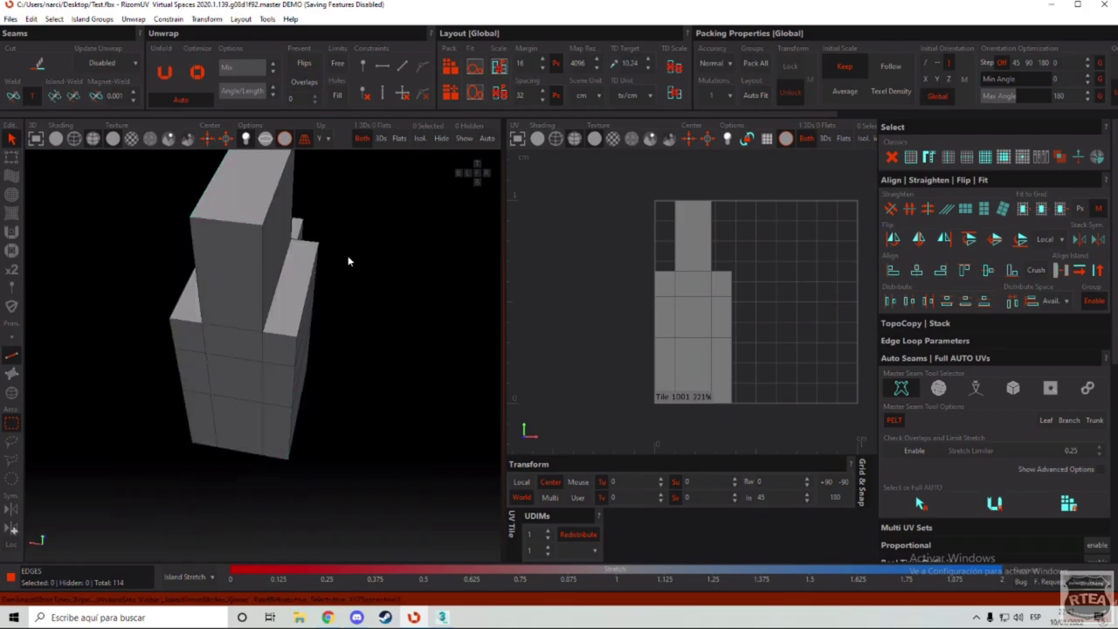
# Step: Try the automatic seam selection with the Box method, inspect the edges around the model and clear them
pyautogui.click(937, 387)
pyautogui.click(1012, 388)
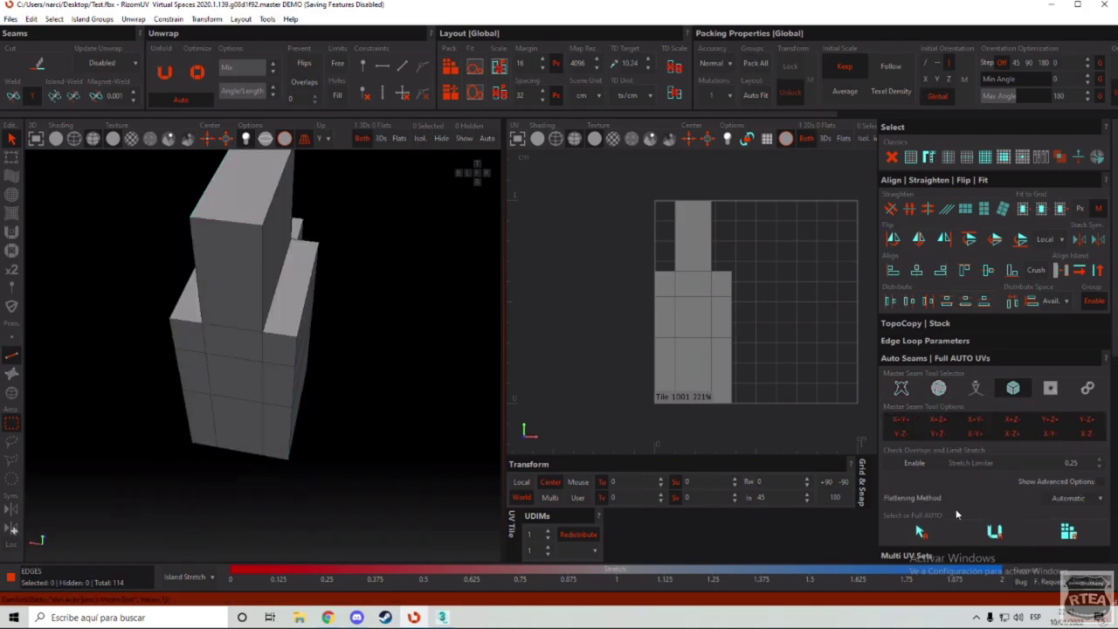
pyautogui.click(920, 530)
pyautogui.moveTo(435, 363); pyautogui.dragTo(266, 305, button='middle')
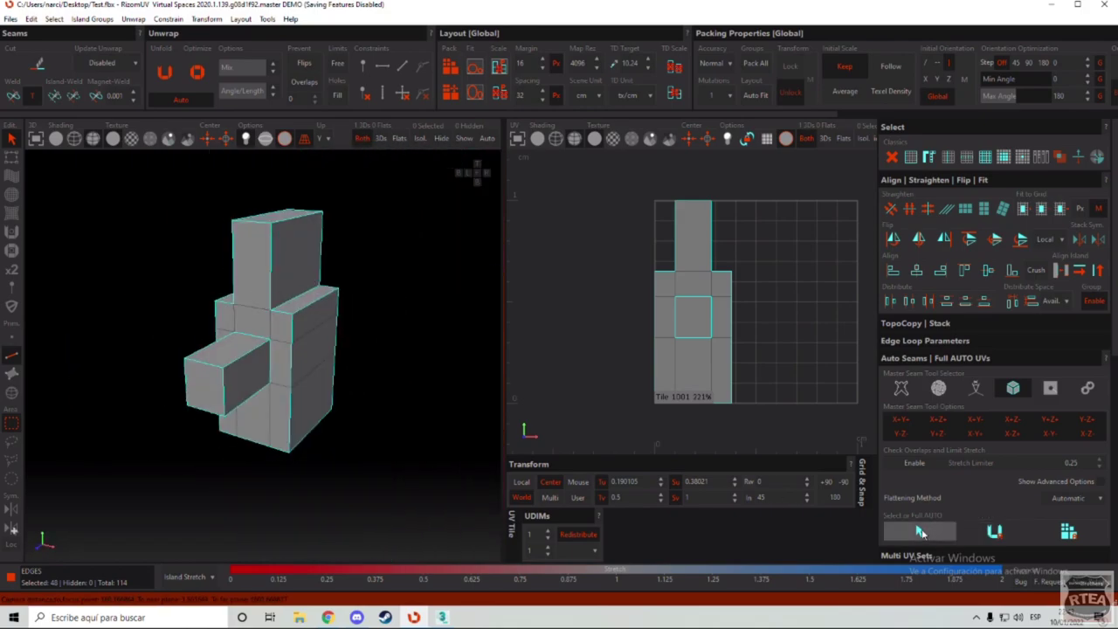
pyautogui.click(406, 302)
# Step: Try cutting and unfolding the model automatically with the Box method, select the resulting UV edges, and undo back
pyautogui.click(992, 534)
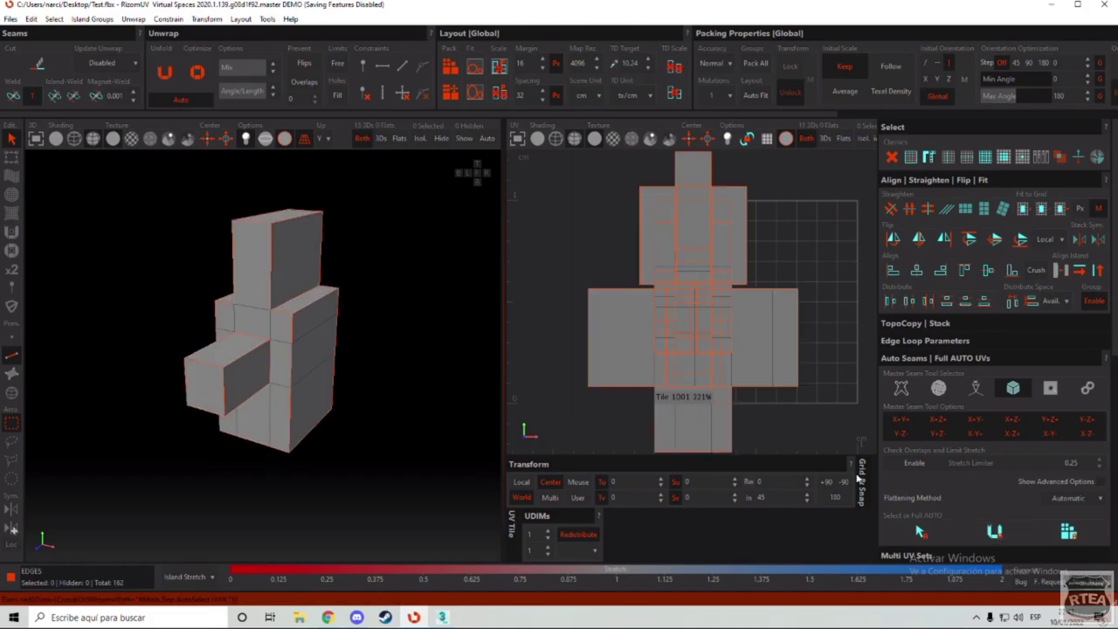
pyautogui.scroll(-3, 622, 295)
pyautogui.moveTo(788, 218); pyautogui.dragTo(640, 396)
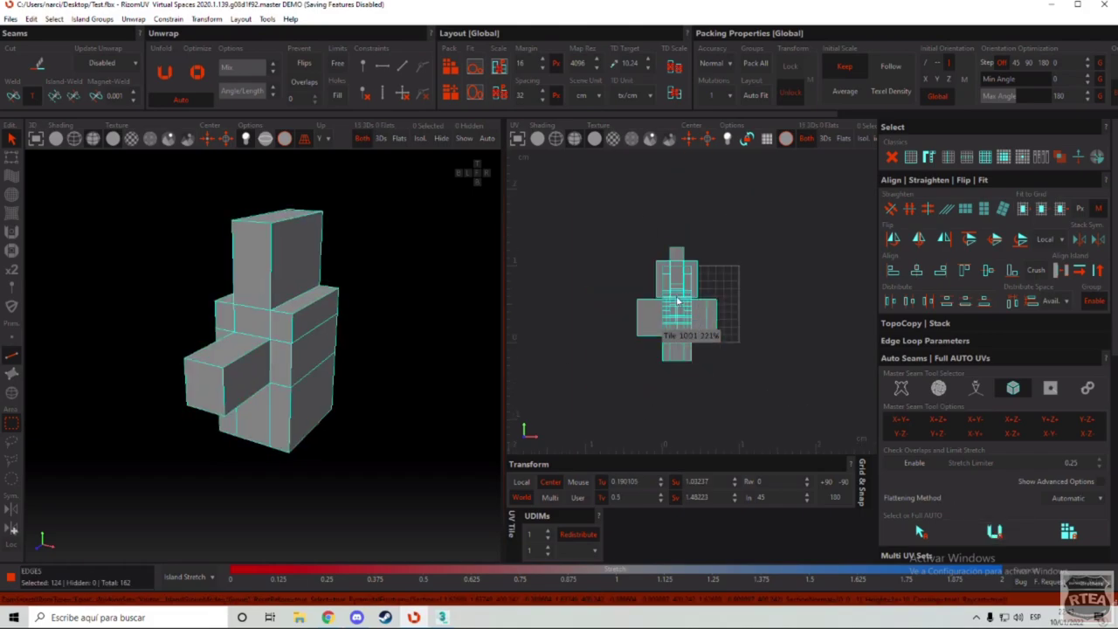
pyautogui.hotkey('ctrl', 'z')
pyautogui.hotkey('ctrl', 'z')
pyautogui.hotkey('ctrl', 'z')
pyautogui.hotkey('ctrl', 'z')
pyautogui.hotkey('ctrl', 'z')
pyautogui.hotkey('ctrl', 'z')
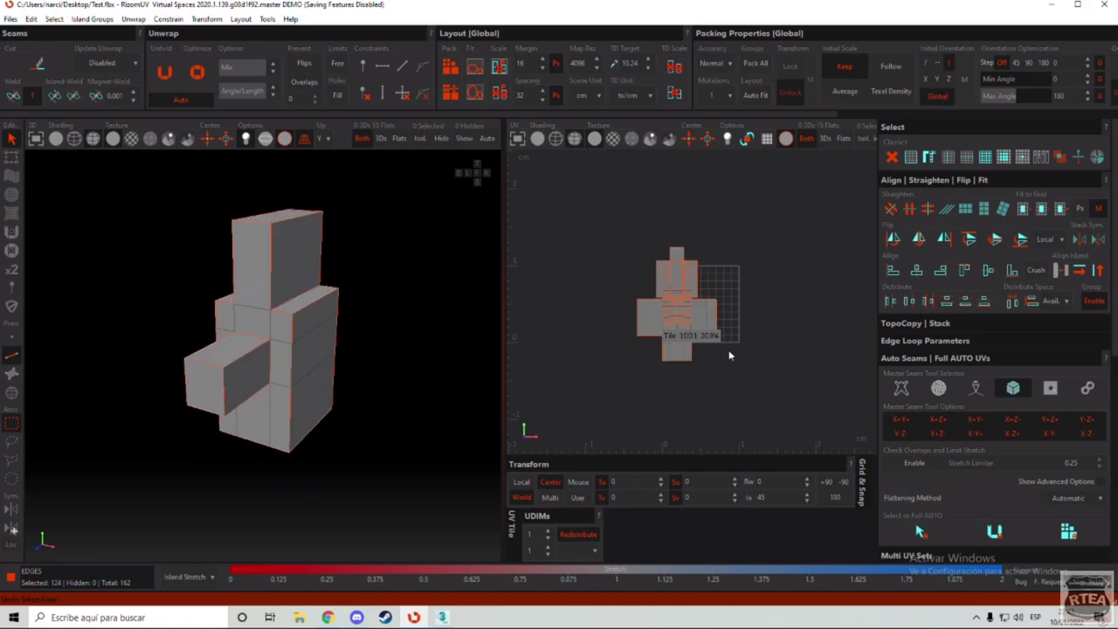
# Step: Try the fully automatic Box unwrap with packing, look over the packed islands and undo it
pyautogui.click(1068, 531)
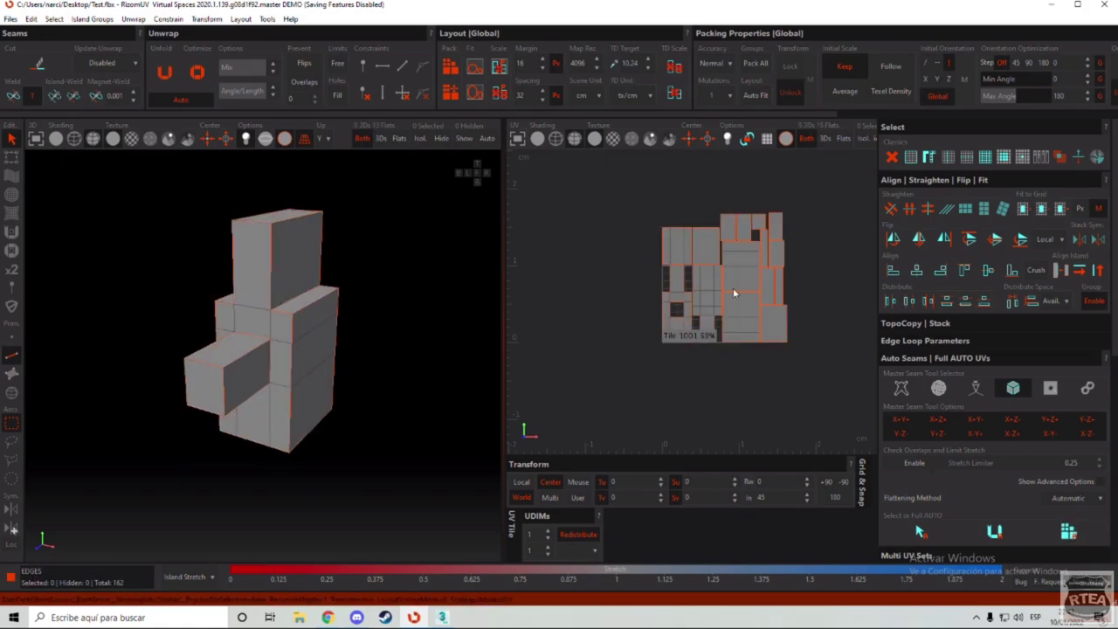
pyautogui.scroll(4, 735, 287)
pyautogui.scroll(-2, 736, 284)
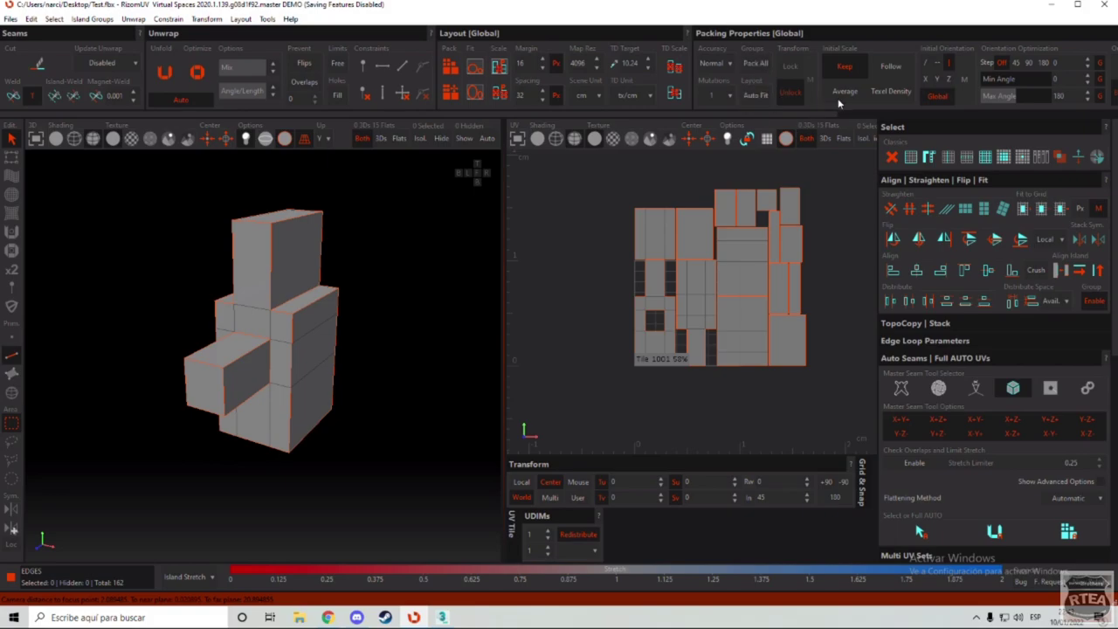
pyautogui.hotkey('ctrl', 'z')
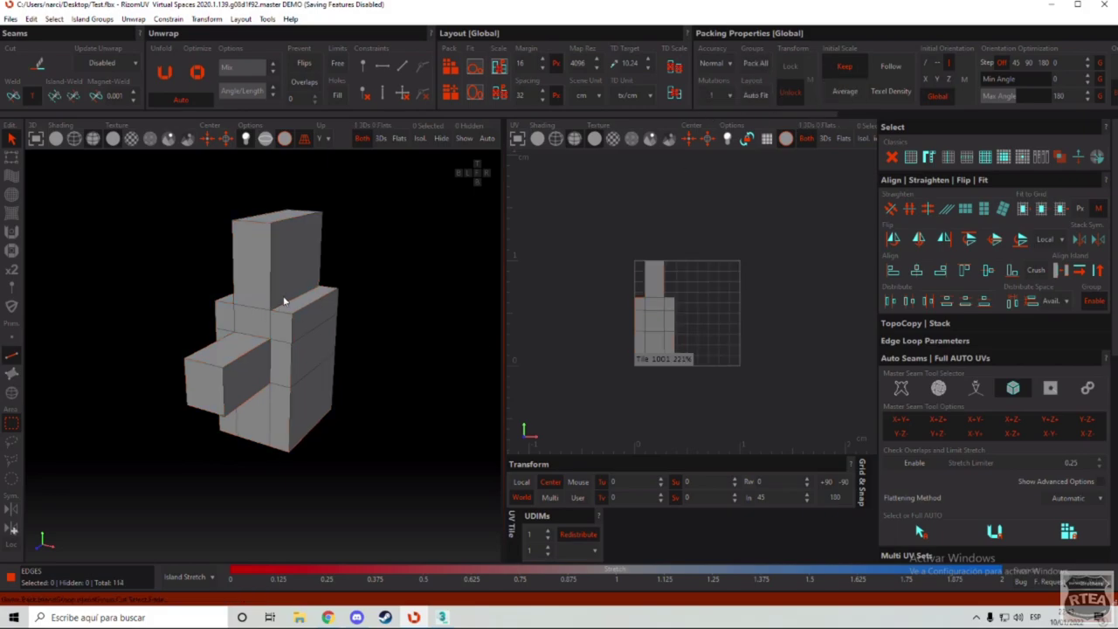
# Step: Select the model's seam edges automatically with the Box method and cut along them
pyautogui.click(922, 531)
pyautogui.scroll(2, 284, 351)
pyautogui.keyDown('alt'); pyautogui.moveTo(291, 335); pyautogui.dragTo(324, 330); pyautogui.keyUp('alt')
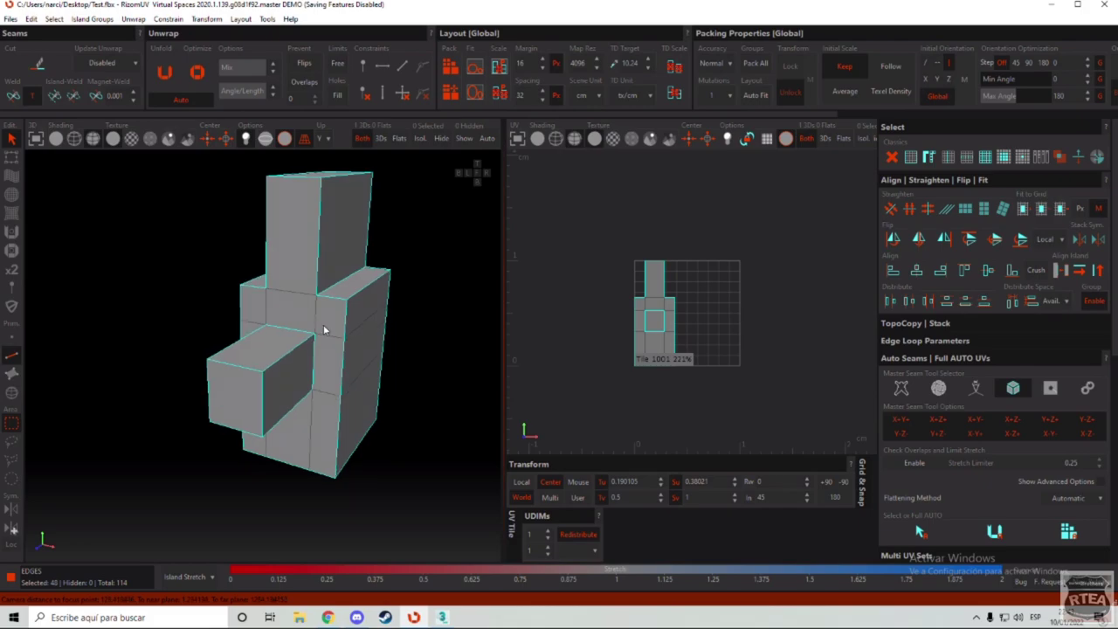
pyautogui.moveTo(323, 330)
pyautogui.mouseDown(button='middle')
pyautogui.moveTo(367, 318)
pyautogui.moveTo(347, 297)
pyautogui.moveTo(474, 306)
pyautogui.moveTo(306, 312)
pyautogui.moveTo(334, 311)
pyautogui.mouseUp(button='middle')
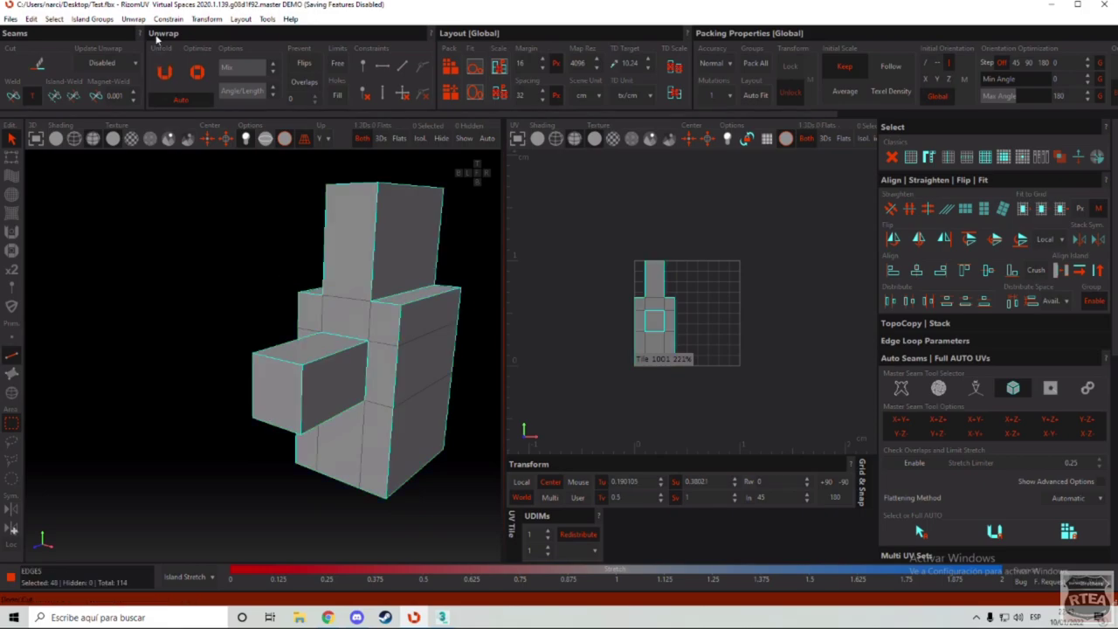
pyautogui.click(39, 70)
# Step: Inspect the cut seams around the model, try unfolding the pieces in edge mode and undo the unfold
pyautogui.moveTo(354, 302); pyautogui.dragTo(288, 253, button='middle')
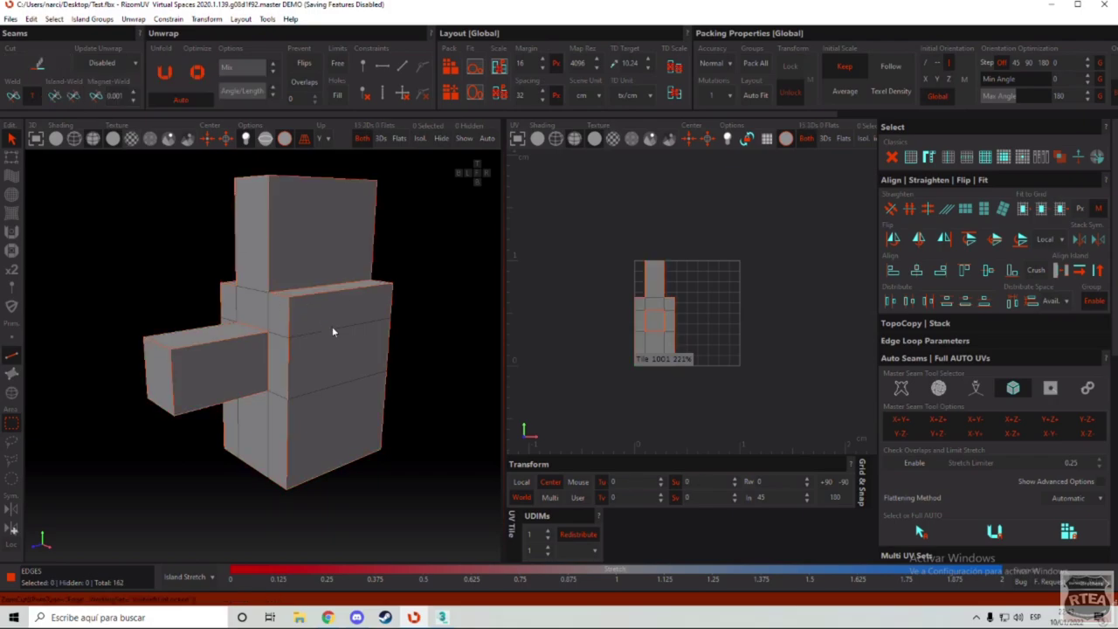
pyautogui.moveTo(332, 332); pyautogui.dragTo(321, 218, button='middle')
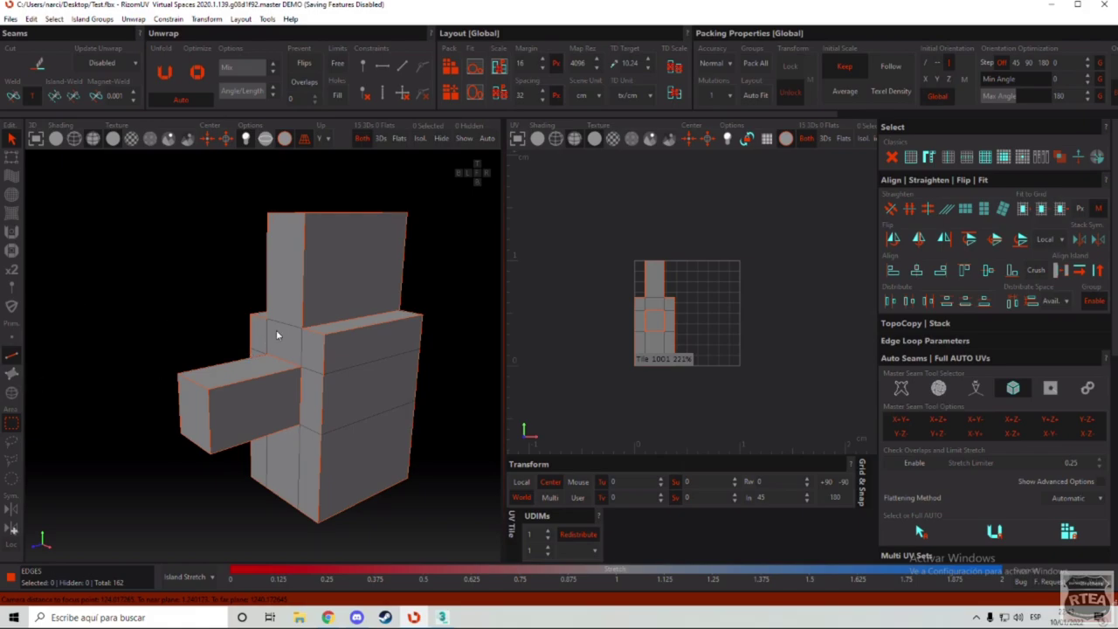
pyautogui.moveTo(327, 357); pyautogui.dragTo(209, 342, button='middle')
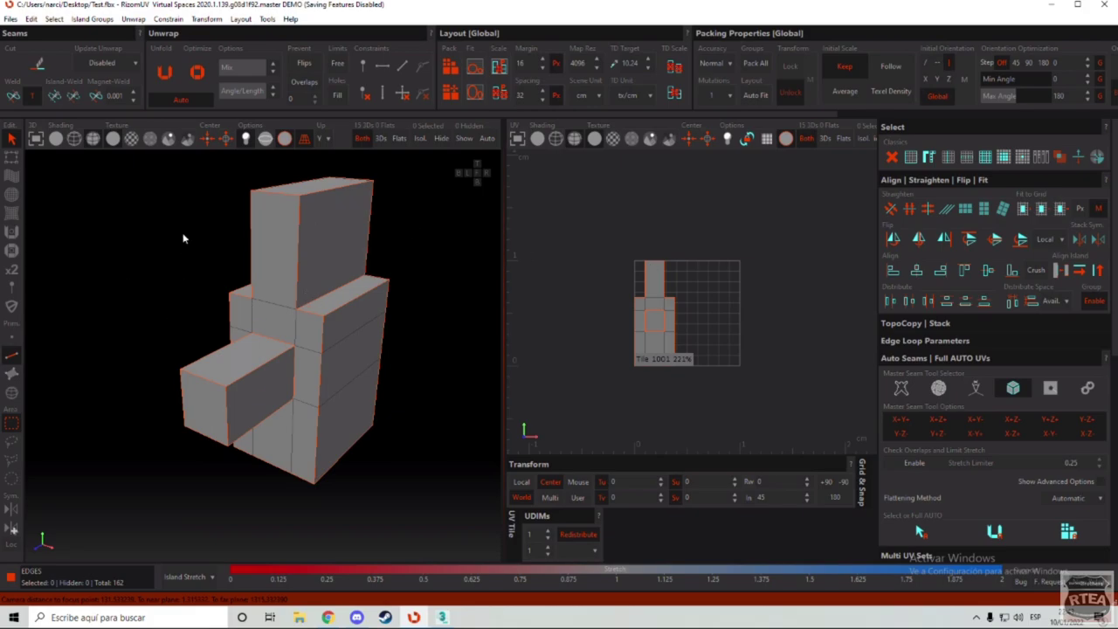
pyautogui.press('u')
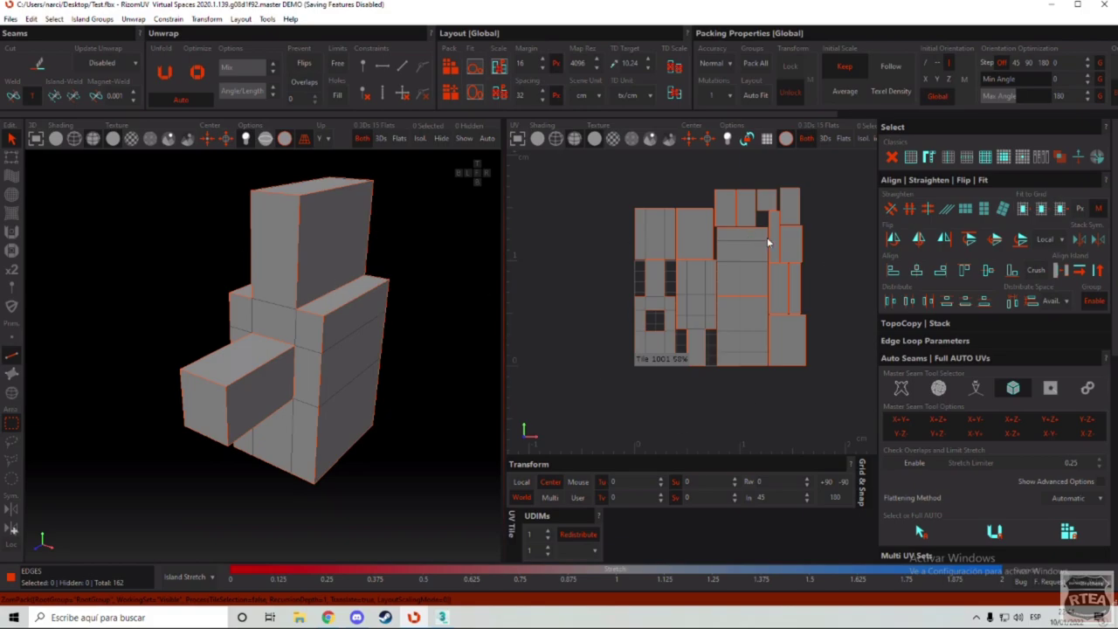
pyautogui.hotkey('ctrl', 'z')
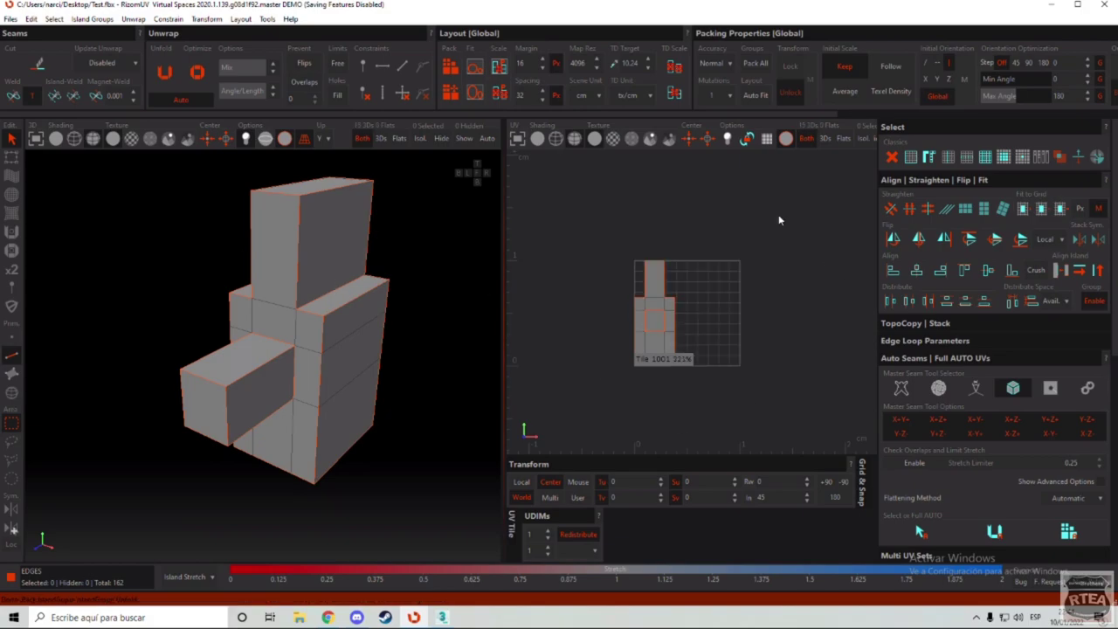
# Step: Switch to island selection, select all the UV islands and unfold them
pyautogui.click(13, 395)
pyautogui.scroll(1, 606, 275)
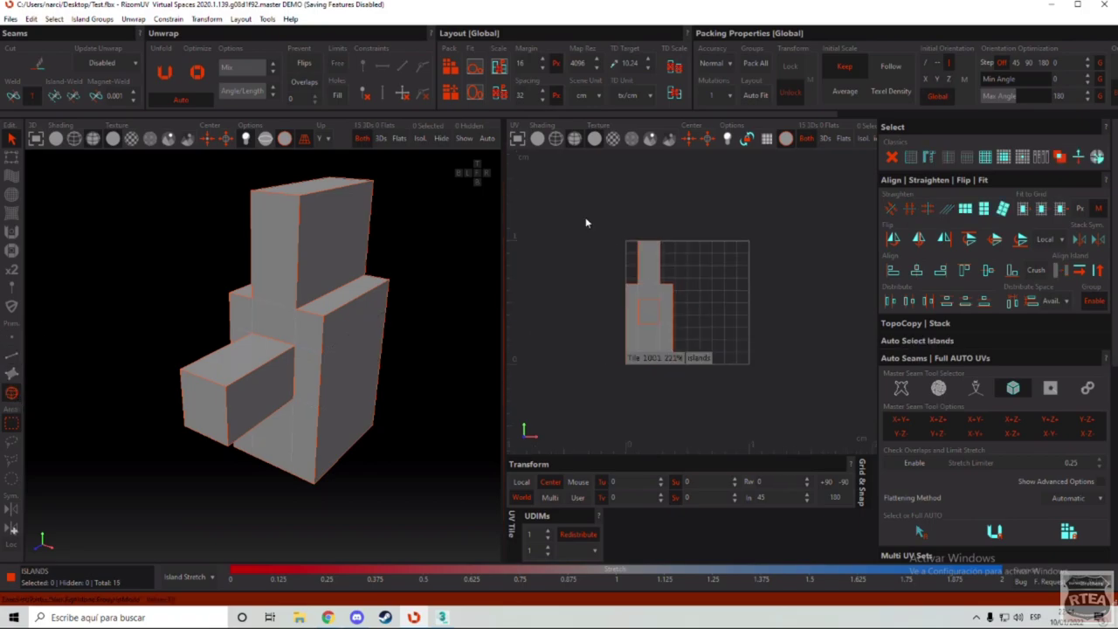
pyautogui.moveTo(806, 187); pyautogui.dragTo(563, 403)
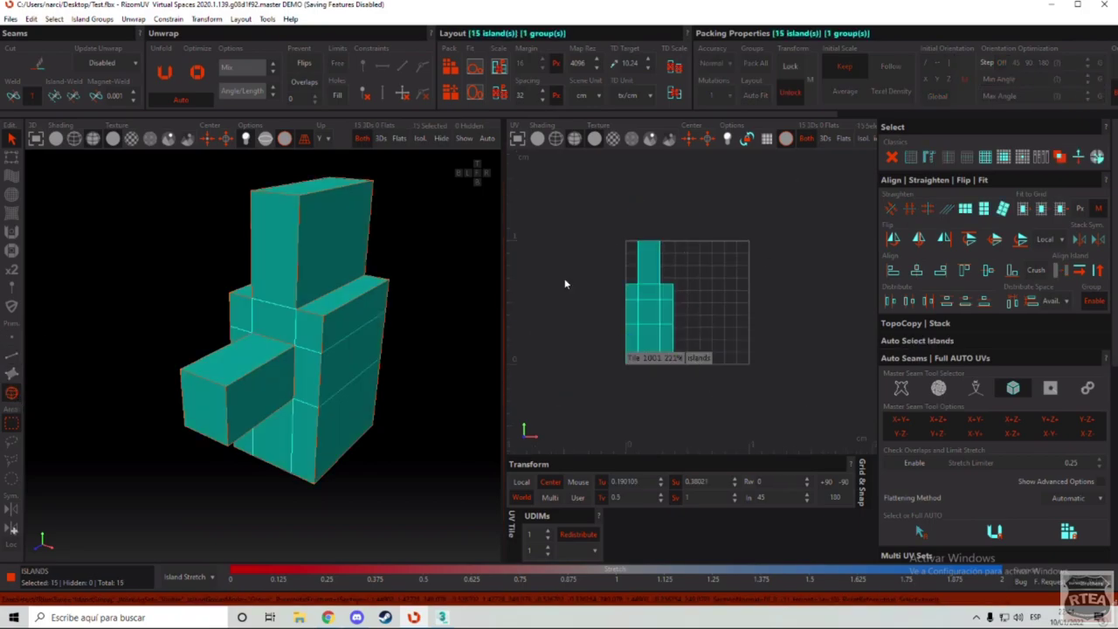
pyautogui.press('u')
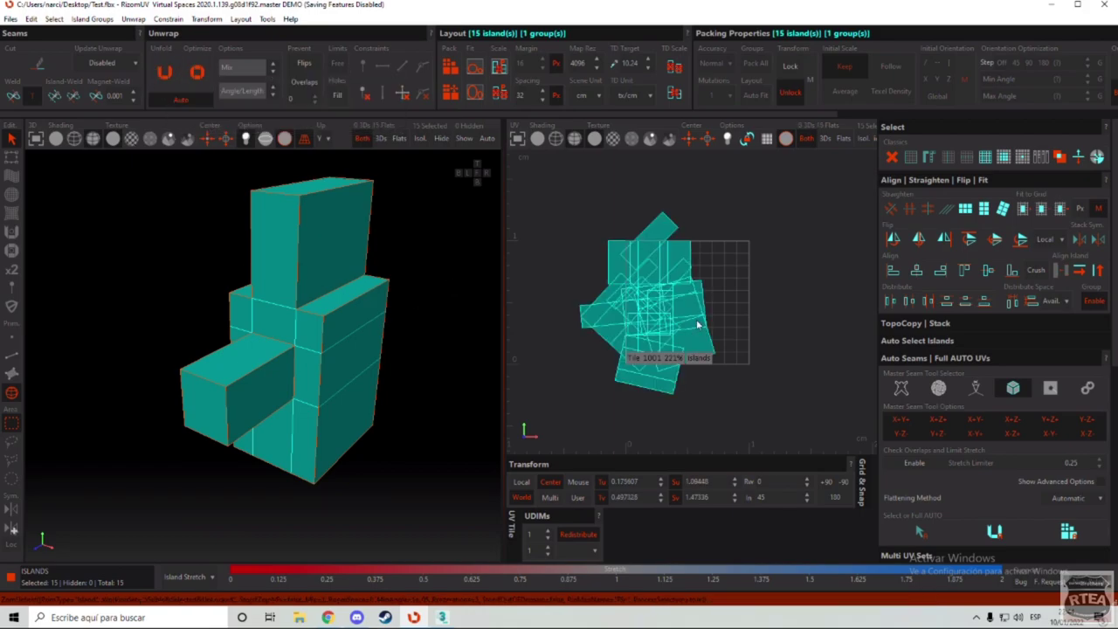
# Step: Pull four islands out of the overlapping UV pile and place them apart, three above the tile and one below it
pyautogui.moveTo(674, 316); pyautogui.dragTo(773, 202)
pyautogui.click(646, 234)
pyautogui.moveTo(654, 230); pyautogui.dragTo(601, 188)
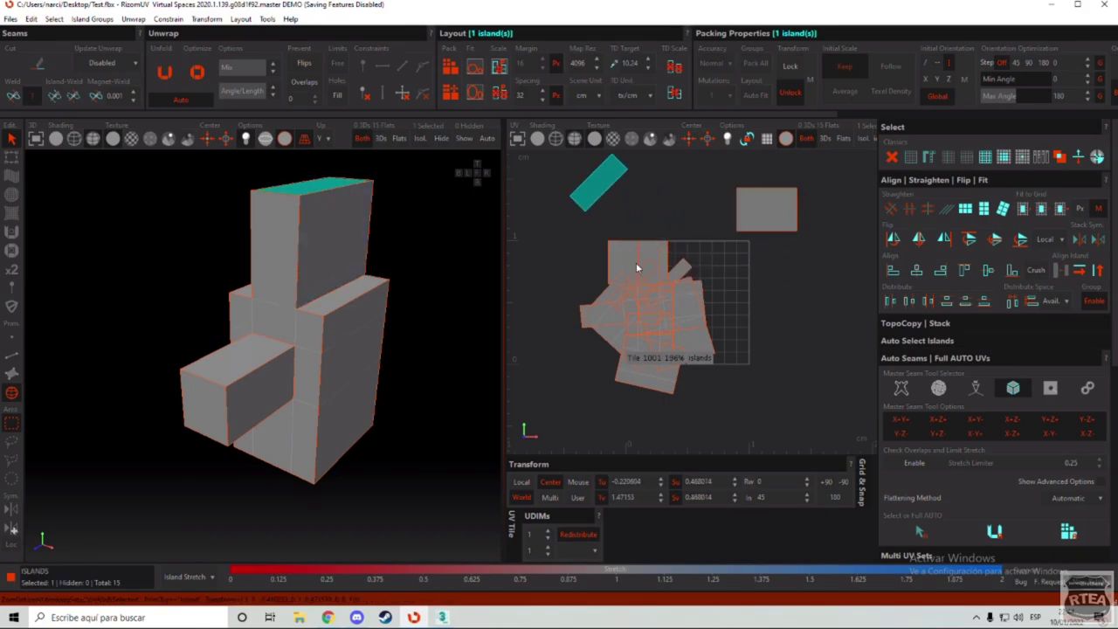
pyautogui.click(643, 242)
pyautogui.moveTo(644, 241); pyautogui.dragTo(674, 187)
pyautogui.click(691, 342)
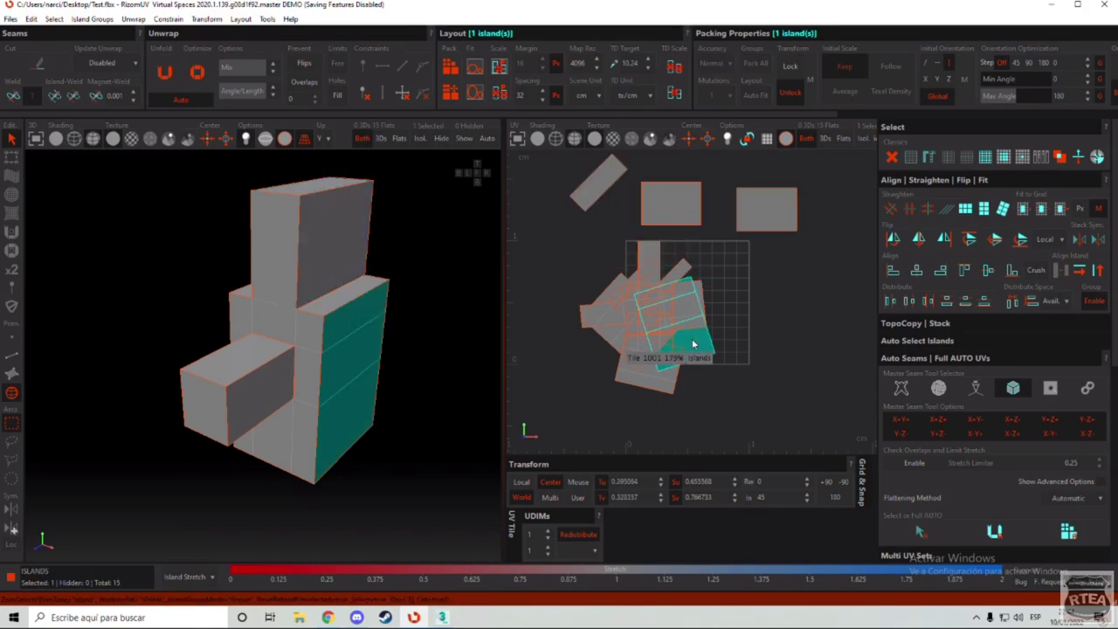
pyautogui.moveTo(690, 340); pyautogui.dragTo(761, 412)
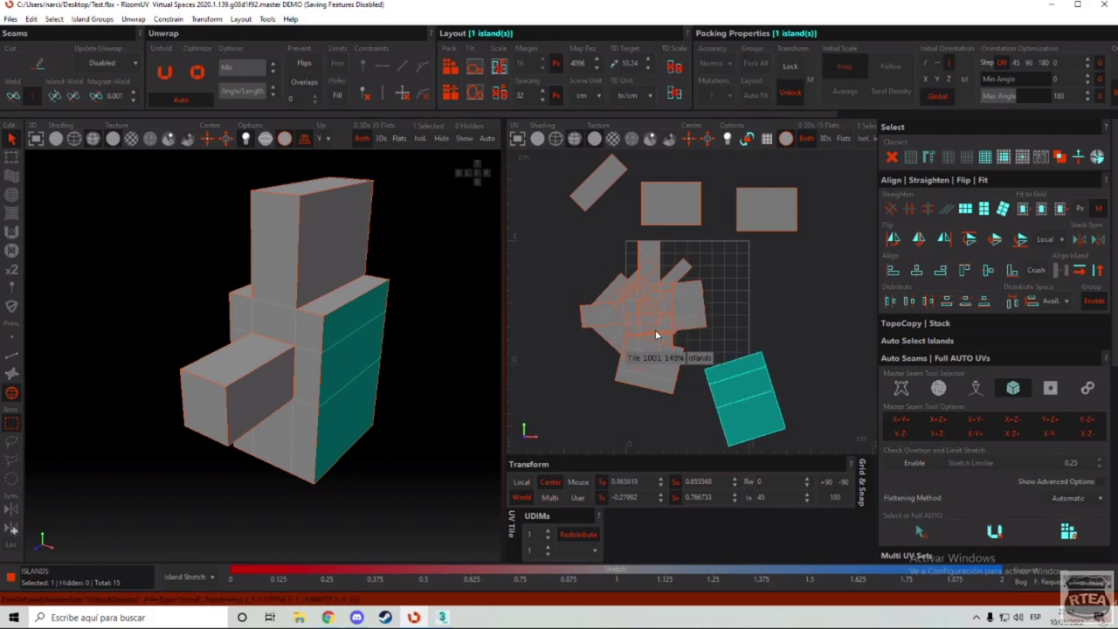
# Step: Clear the selection and move the rectangular island just above the tile slightly further up
pyautogui.scroll(-2, 655, 331)
pyautogui.scroll(3, 687, 358)
pyautogui.scroll(-2, 687, 358)
pyautogui.click(749, 303)
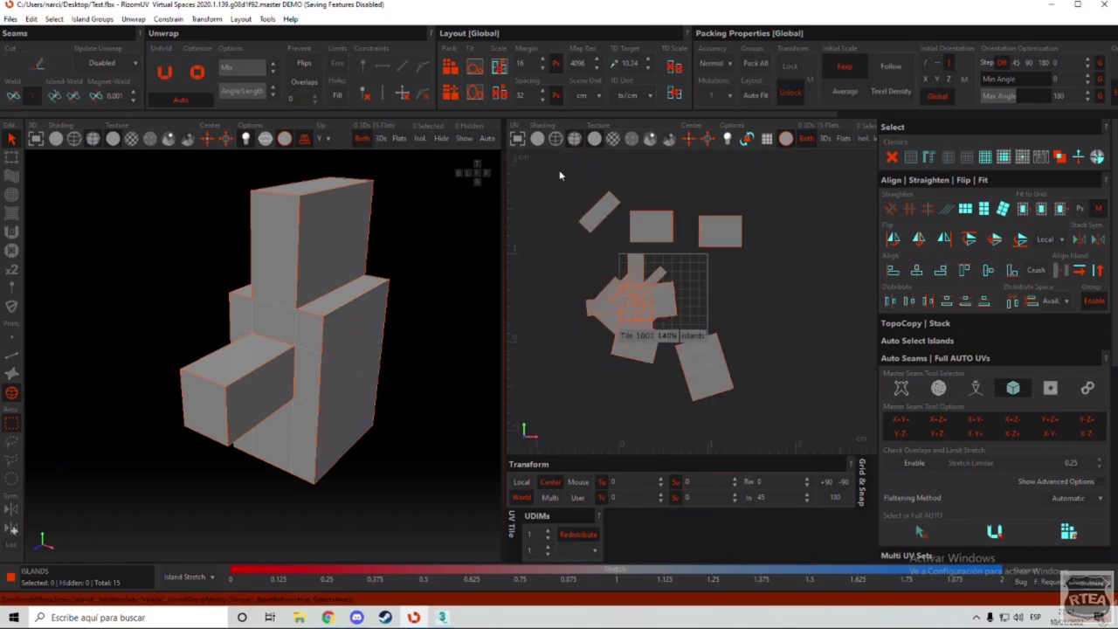
pyautogui.click(656, 231)
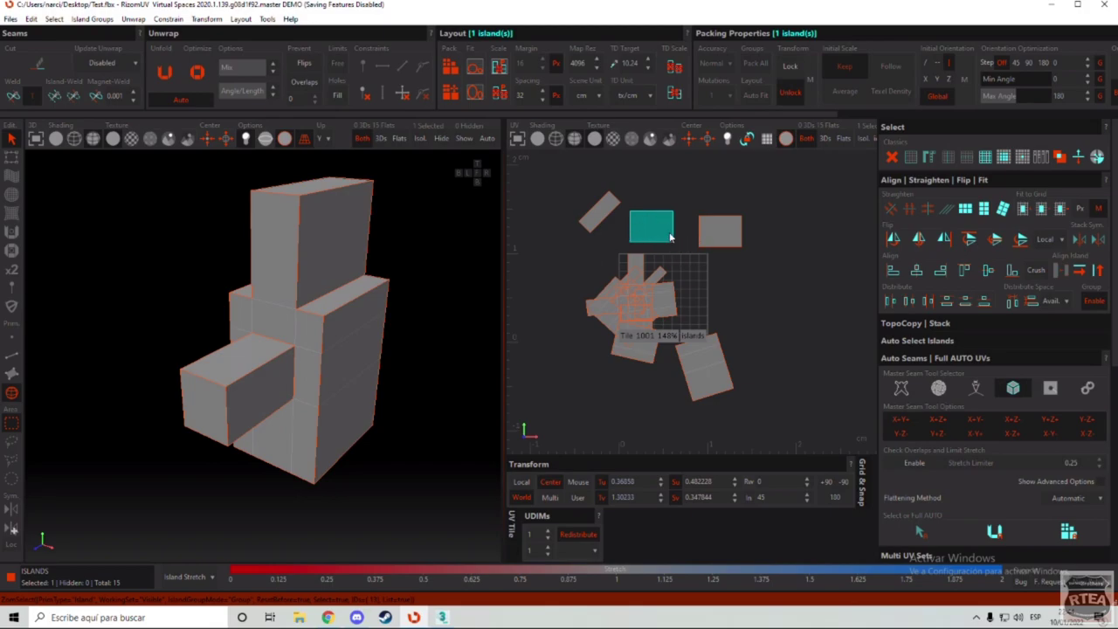
pyautogui.moveTo(646, 238); pyautogui.dragTo(651, 210)
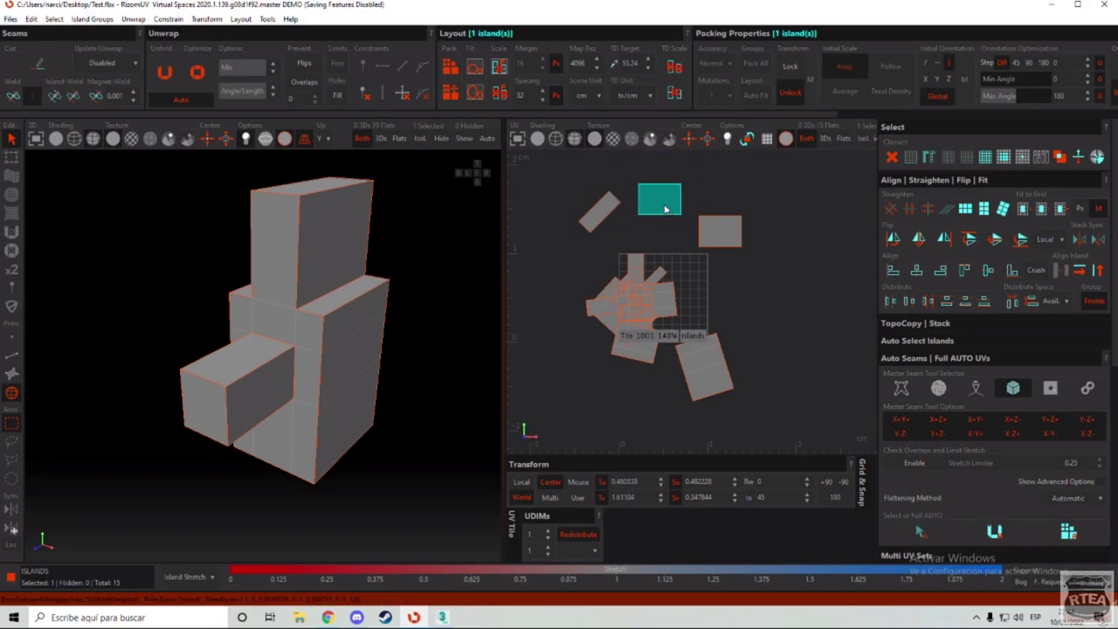
# Step: Try scaling down and rotating the selected rectangular island, undoing these transforms
pyautogui.moveTo(665, 209); pyautogui.dragTo(652, 381, button='right')
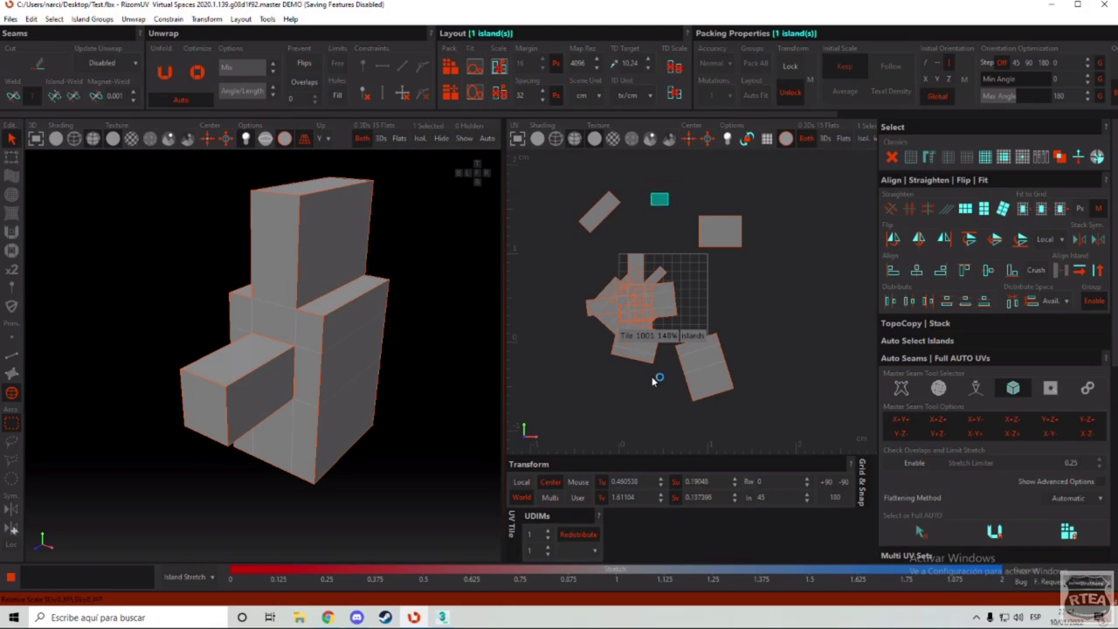
pyautogui.moveTo(653, 380); pyautogui.dragTo(656, 239, button='middle')
pyautogui.moveTo(659, 207); pyautogui.dragTo(658, 351)
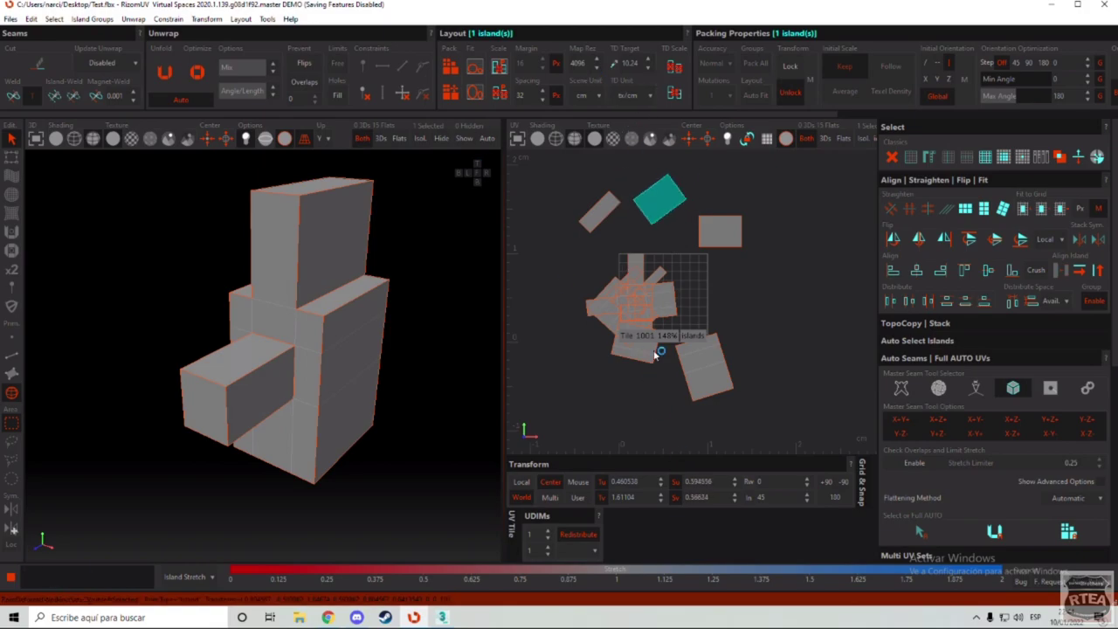
pyautogui.hotkey('ctrl', 'z')
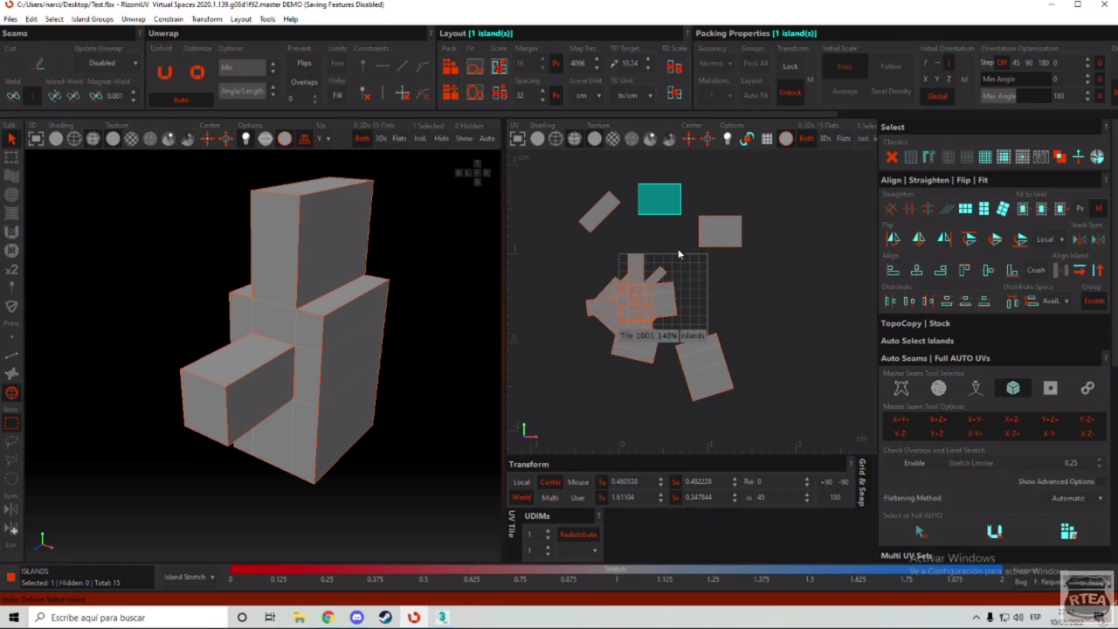
# Step: Pull three more islands out of the overlapping pile, spread them around the tile and clear the selection
pyautogui.click(631, 269)
pyautogui.moveTo(629, 275); pyautogui.dragTo(510, 191)
pyautogui.click(624, 291)
pyautogui.moveTo(620, 284); pyautogui.dragTo(802, 266)
pyautogui.click(667, 300)
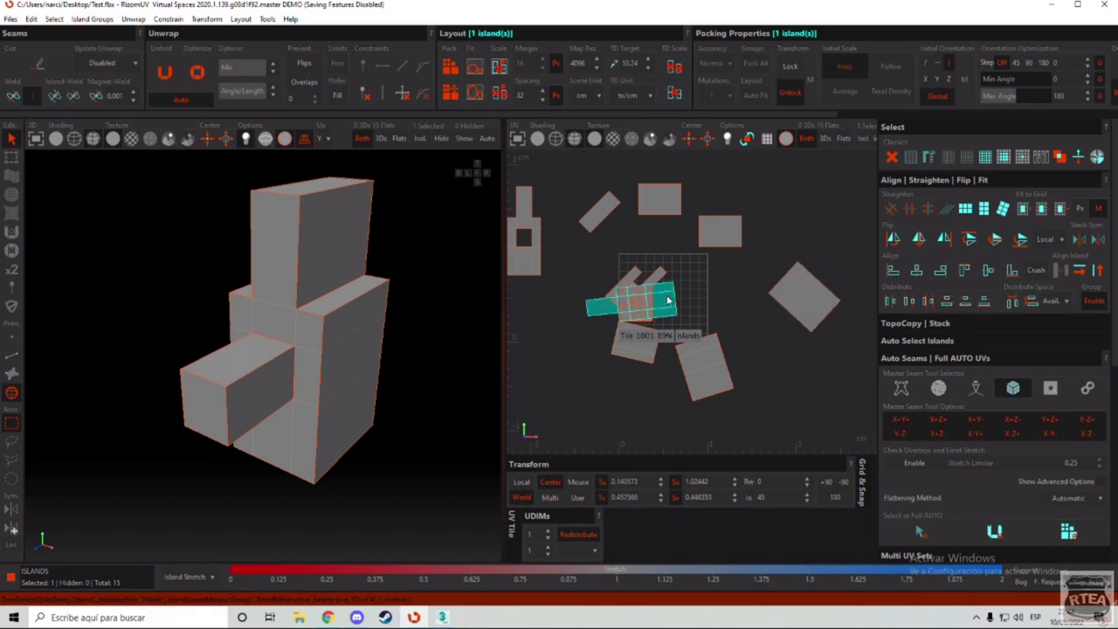
pyautogui.moveTo(668, 301); pyautogui.dragTo(790, 433)
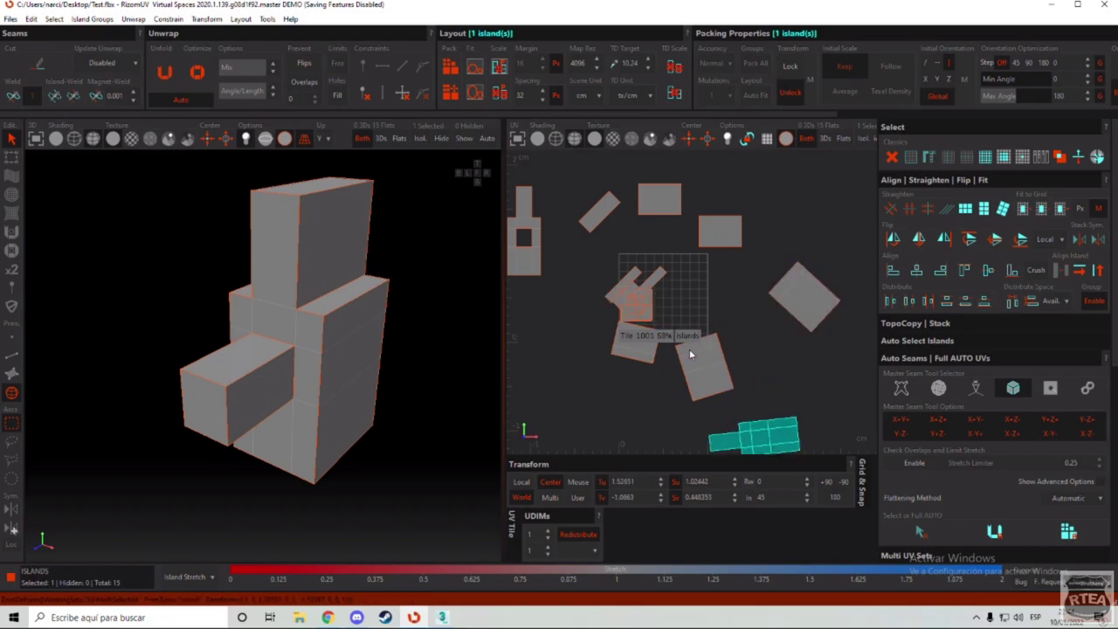
pyautogui.click(786, 210)
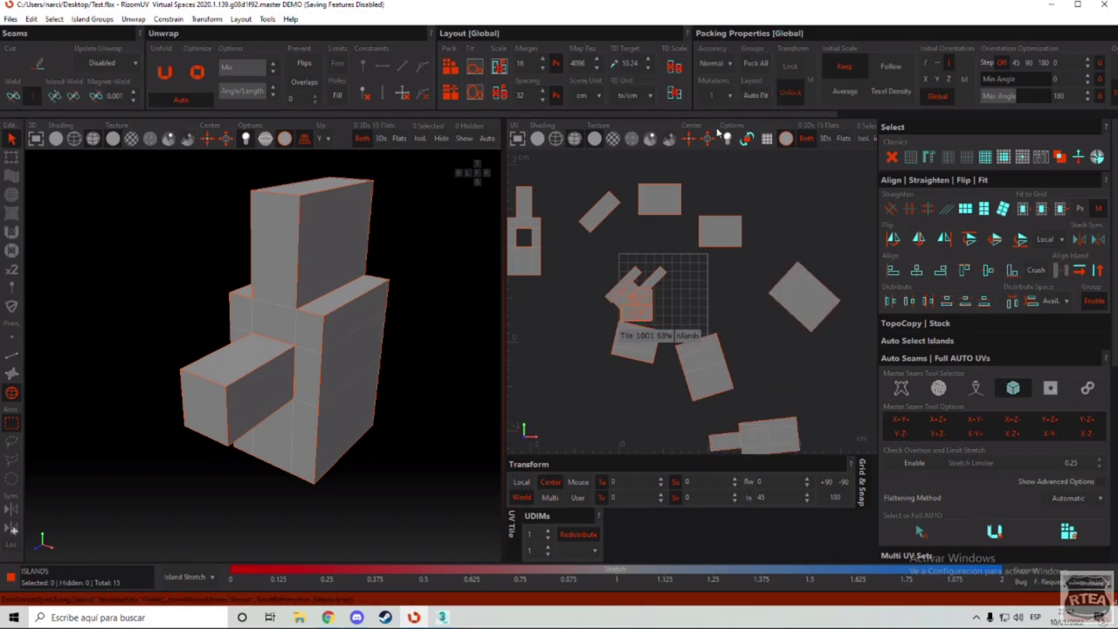
# Step: Enable Auto Fit and set the initial scale to Average for packing, then try packing all the islands and undo the pack
pyautogui.click(757, 95)
pyautogui.click(858, 94)
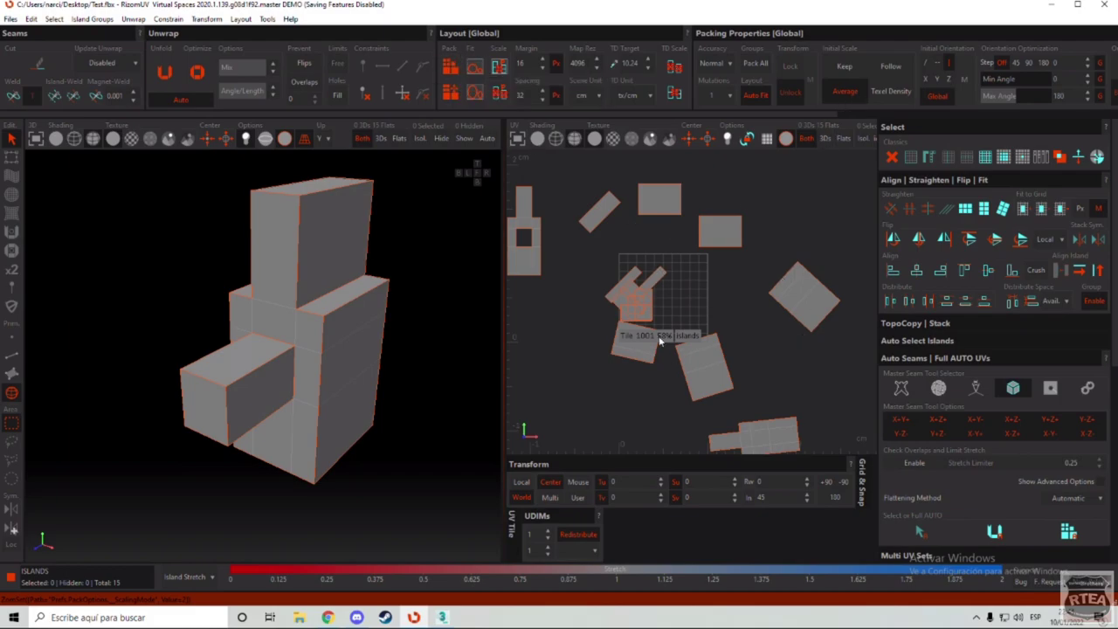
pyautogui.scroll(-2, 670, 237)
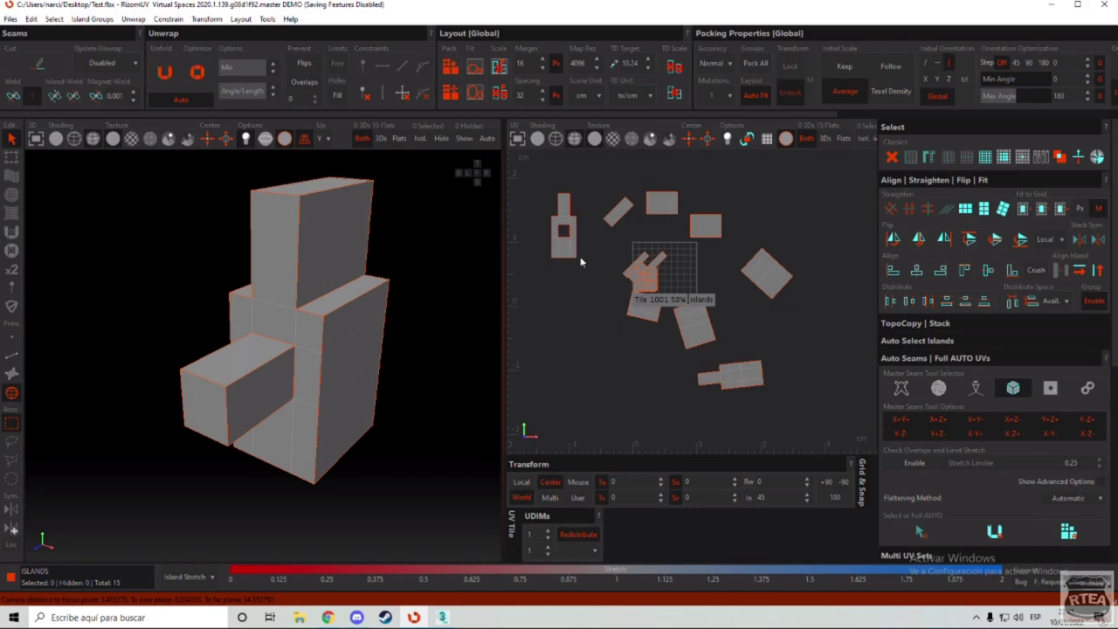
pyautogui.click(449, 66)
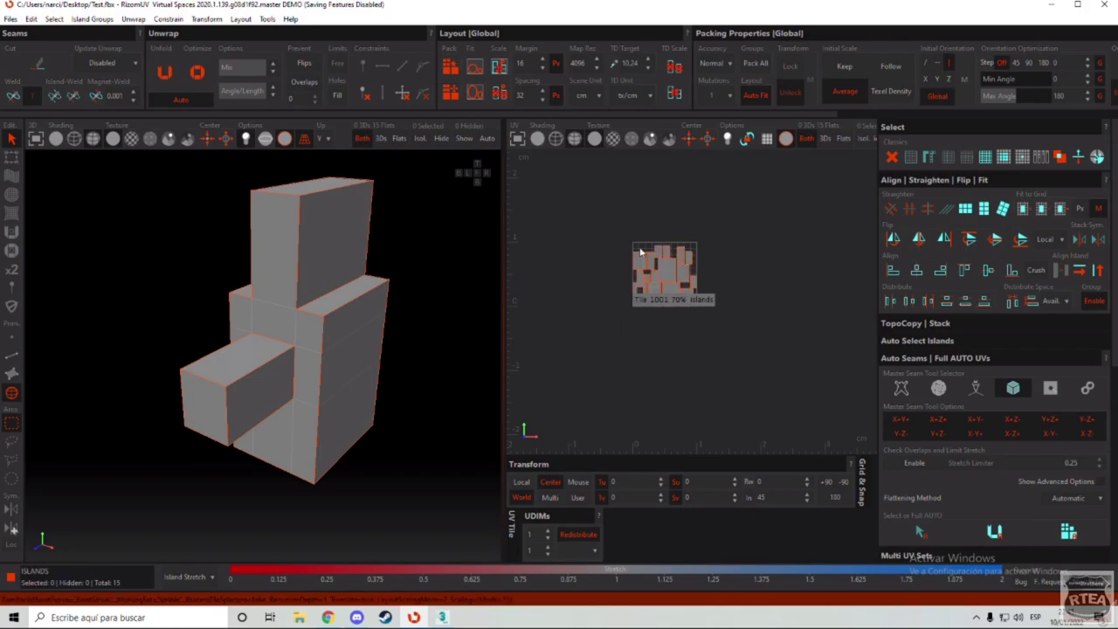
pyautogui.hotkey('ctrl', 'z')
# Step: Select the islands in and just below the tile, move them off it to the lower left and clear the selection
pyautogui.moveTo(609, 250); pyautogui.dragTo(704, 353)
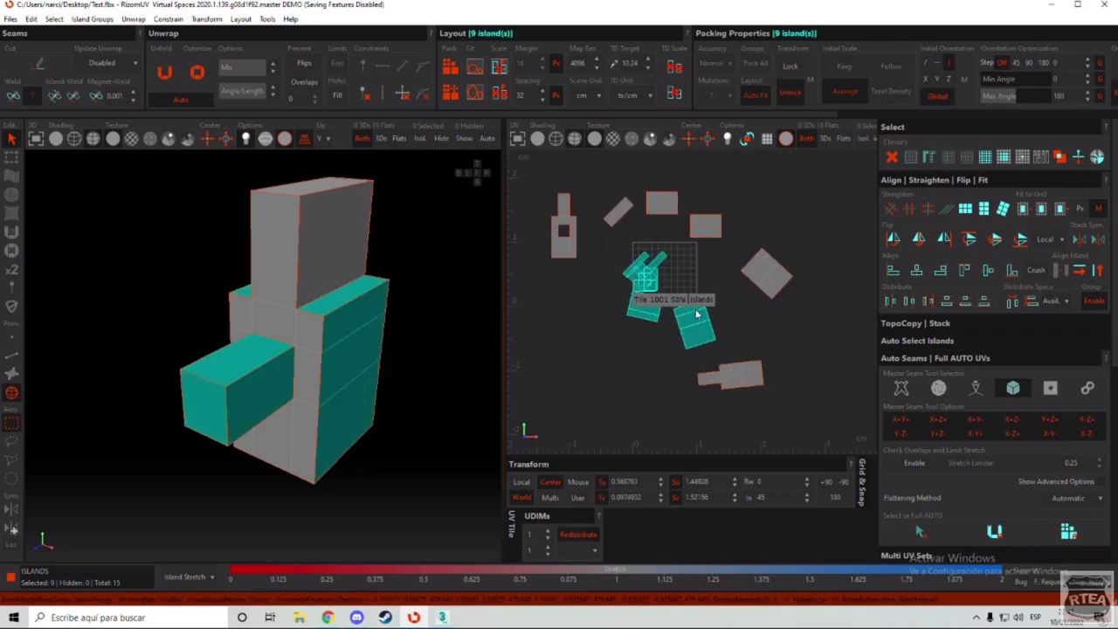
pyautogui.moveTo(697, 313); pyautogui.dragTo(635, 357, button='middle')
pyautogui.click(730, 317)
# Step: Try packing only four selected islands into the tile, look over the result, undo the pack and clear the selection
pyautogui.click(724, 379)
pyautogui.keyDown('ctrl'); pyautogui.click(768, 274); pyautogui.keyUp('ctrl')
pyautogui.keyDown('ctrl'); pyautogui.click(711, 227); pyautogui.keyUp('ctrl')
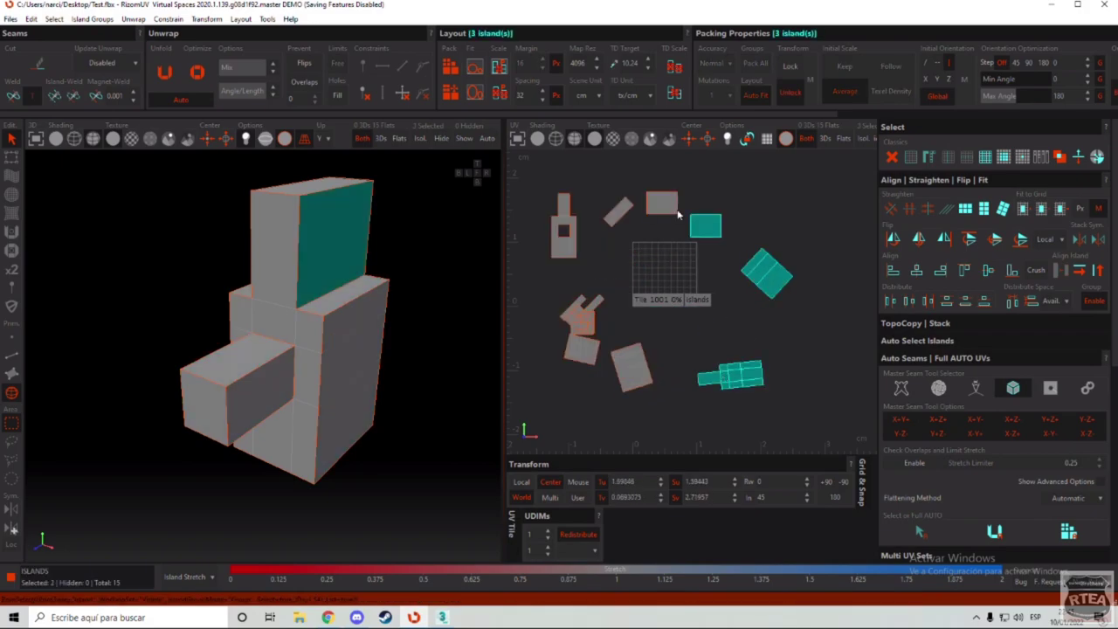
pyautogui.keyDown('ctrl'); pyautogui.click(669, 207); pyautogui.keyUp('ctrl')
pyautogui.scroll(3, 698, 236)
pyautogui.click(451, 66)
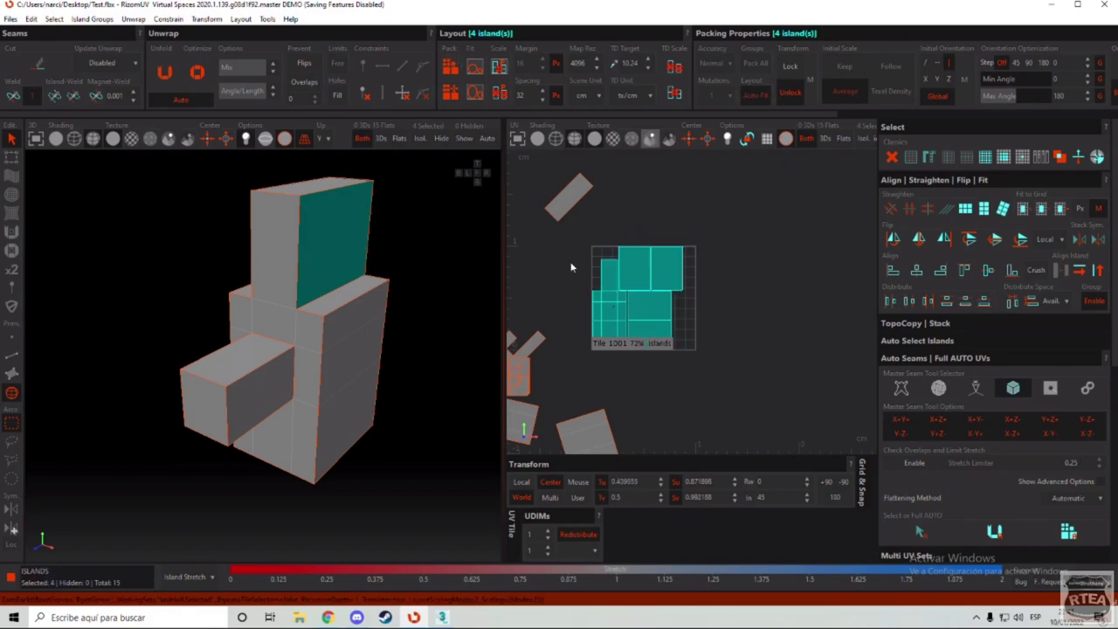
pyautogui.scroll(3, 584, 321)
pyautogui.scroll(-2, 606, 292)
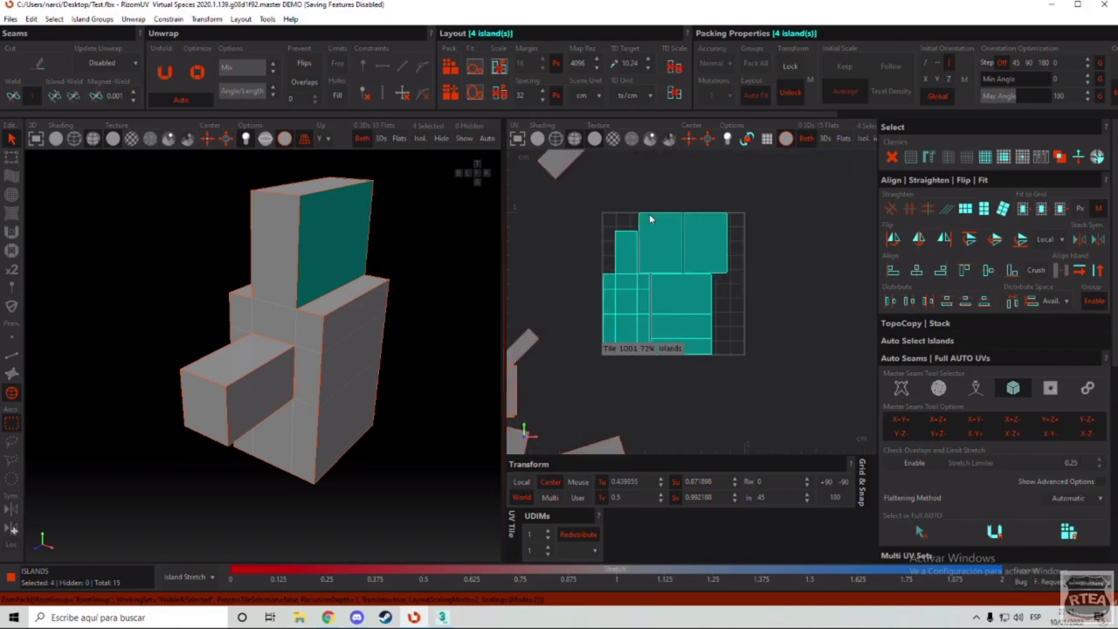
pyautogui.scroll(-3, 656, 301)
pyautogui.hotkey('ctrl', 'z')
pyautogui.click(694, 341)
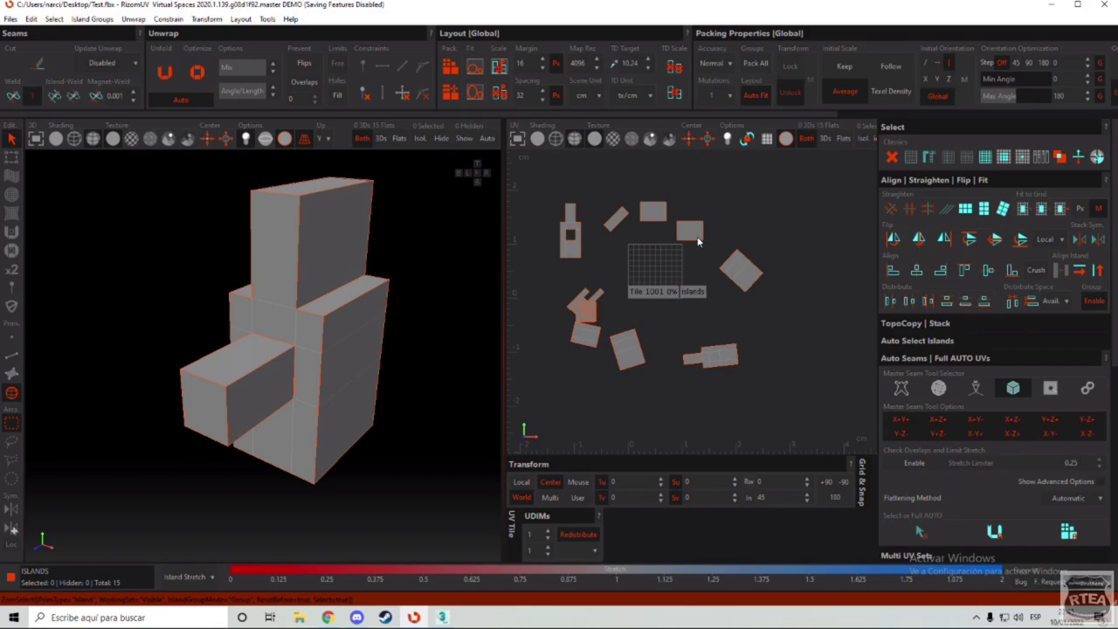
# Step: Set the UDIM column count to 2 so the layout has two side-by-side tiles
pyautogui.scroll(1, 663, 268)
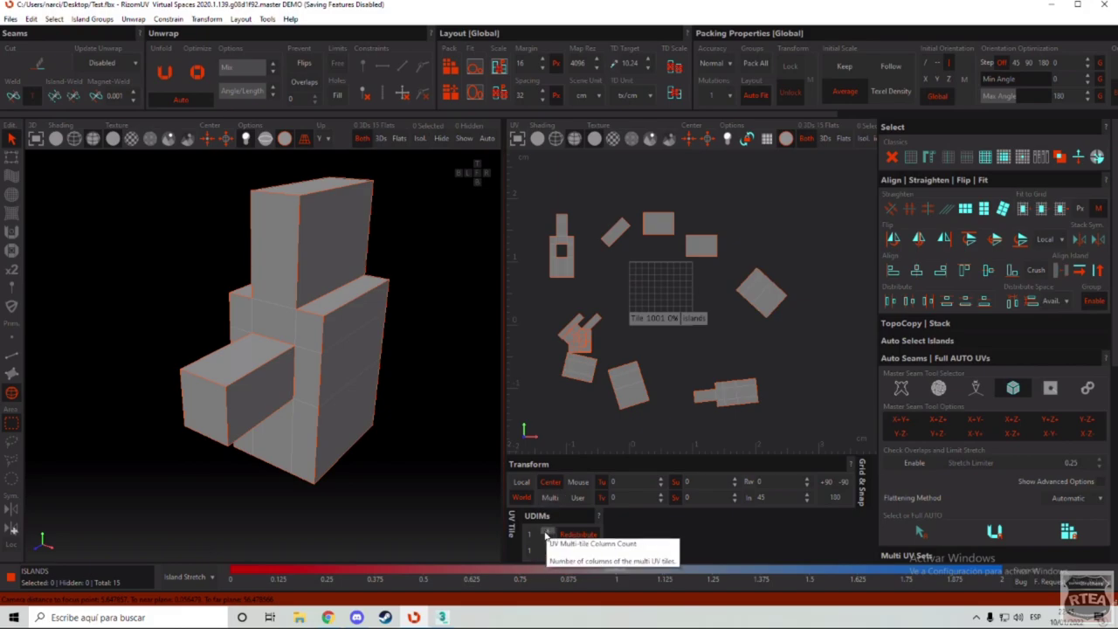
pyautogui.scroll(-2, 609, 297)
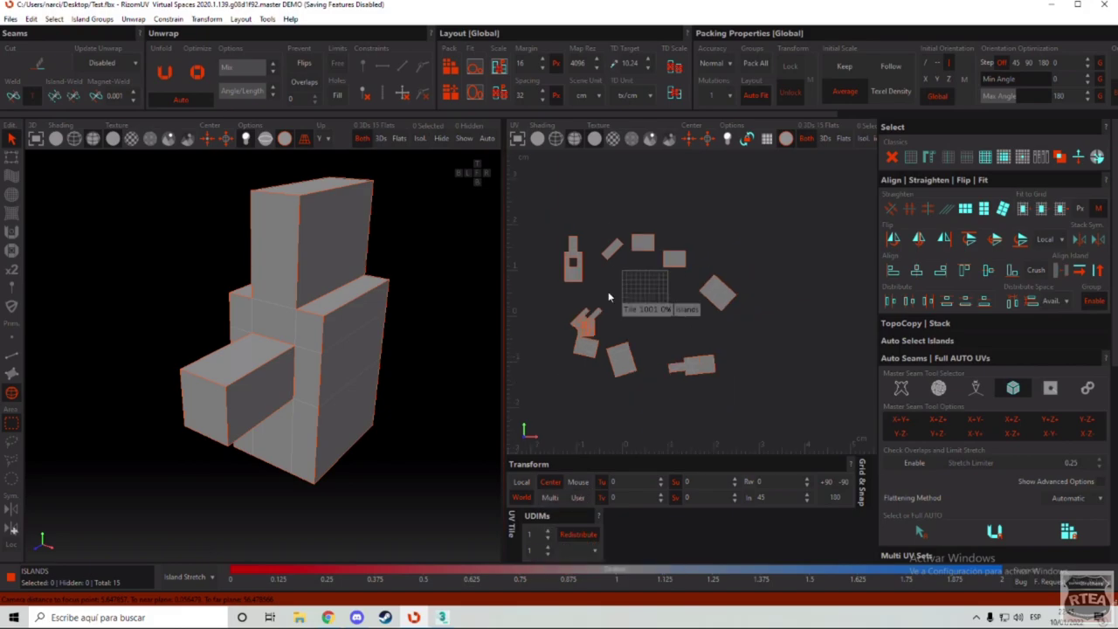
pyautogui.click(548, 531)
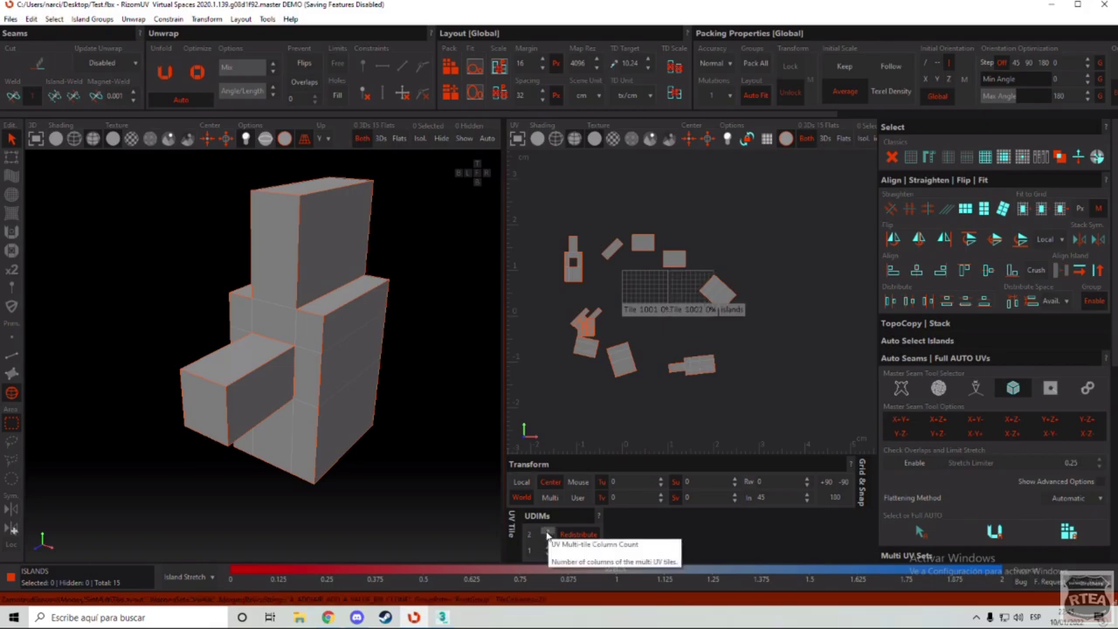
pyautogui.click(547, 532)
pyautogui.click(548, 532)
pyautogui.click(548, 532)
pyautogui.click(548, 532)
pyautogui.click(548, 540)
pyautogui.click(548, 540)
pyautogui.click(548, 540)
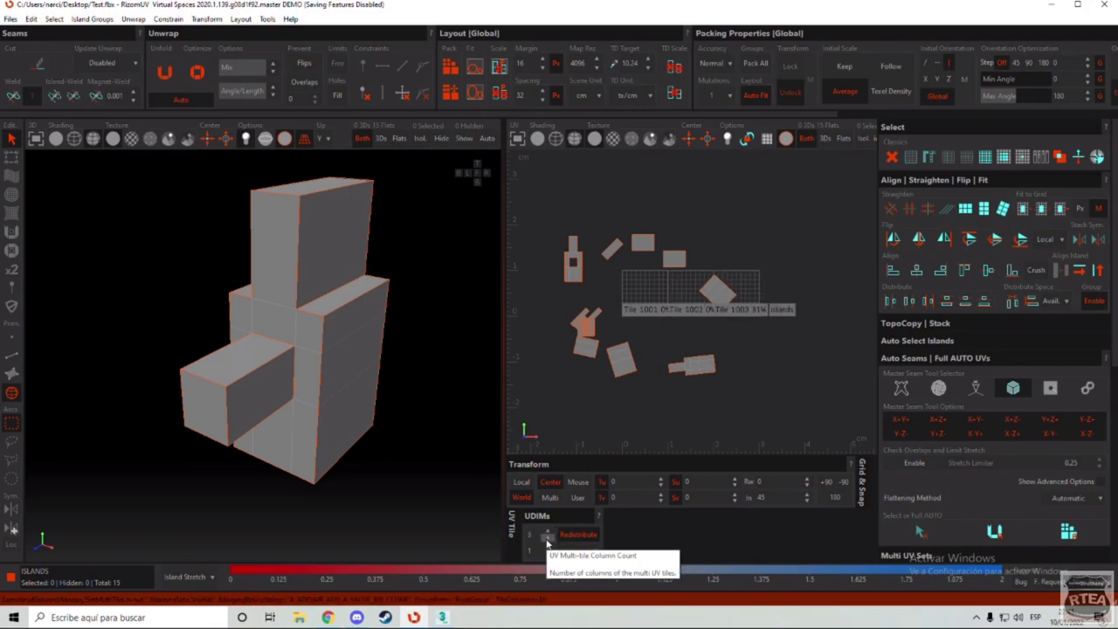
pyautogui.click(548, 541)
# Step: Select all the UV islands, move them clear of both tiles to the left and clear the selection
pyautogui.moveTo(753, 221); pyautogui.dragTo(560, 384)
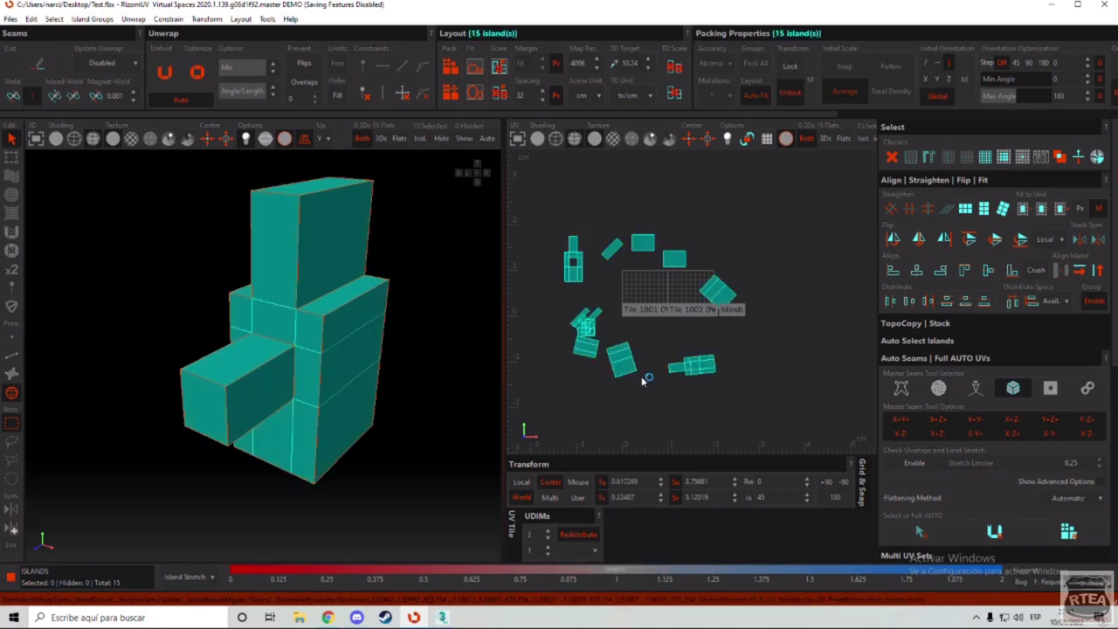
pyautogui.moveTo(716, 350); pyautogui.dragTo(600, 327)
pyautogui.click(760, 267)
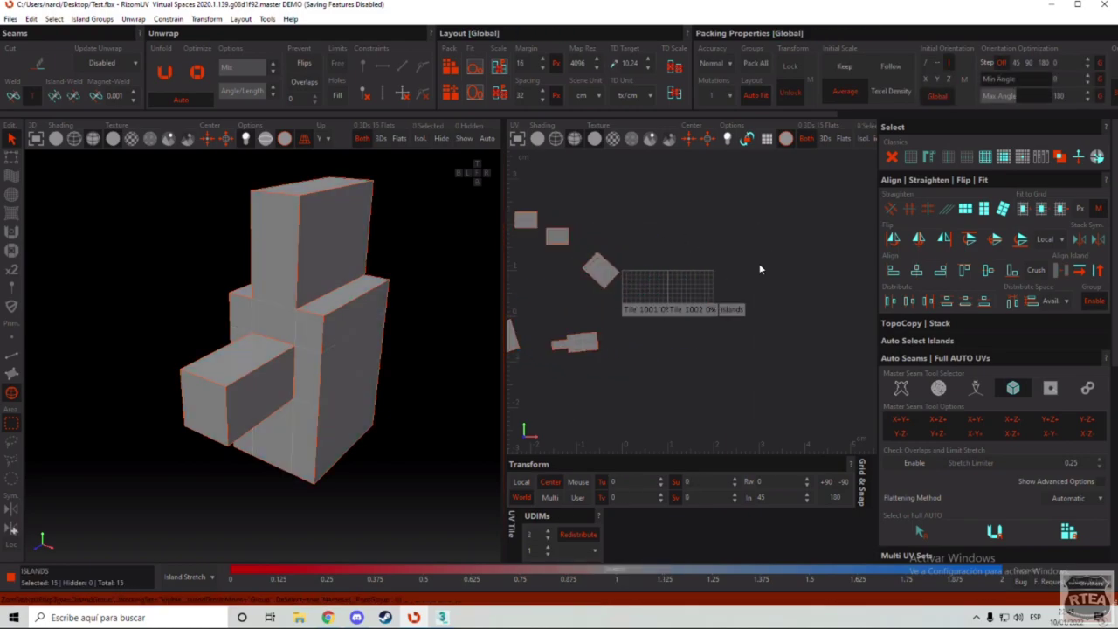
pyautogui.moveTo(614, 273); pyautogui.dragTo(754, 270, button='middle')
pyautogui.scroll(1, 844, 254)
pyautogui.scroll(-1, 751, 280)
pyautogui.moveTo(710, 299); pyautogui.dragTo(661, 312, button='middle')
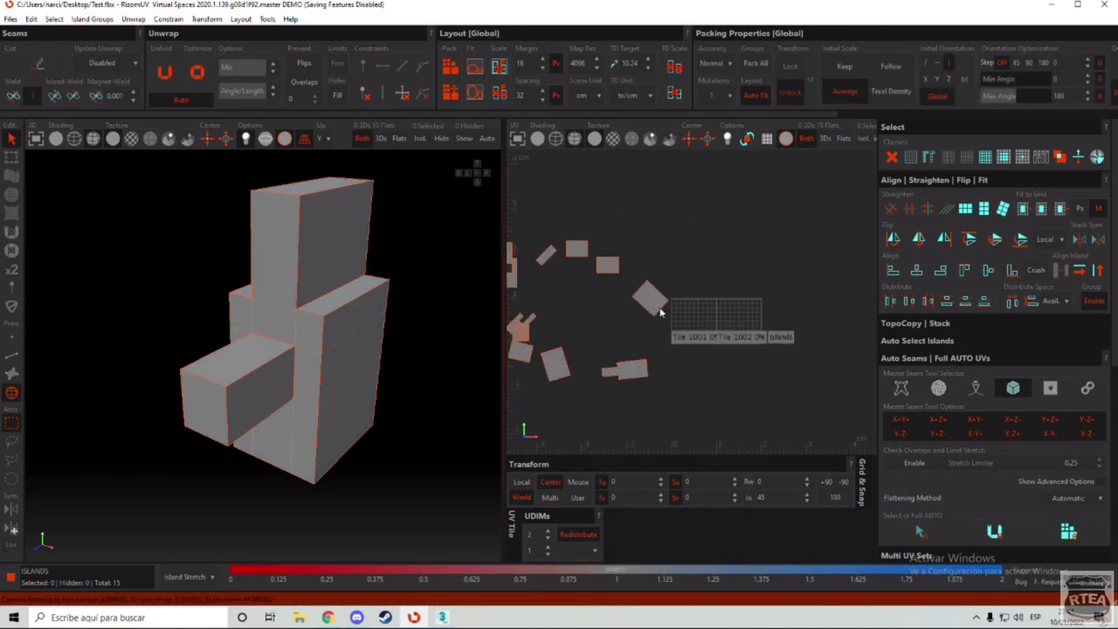
# Step: Try packing all the islands across the two UDIM tiles, look over the distribution and undo the pack
pyautogui.click(443, 69)
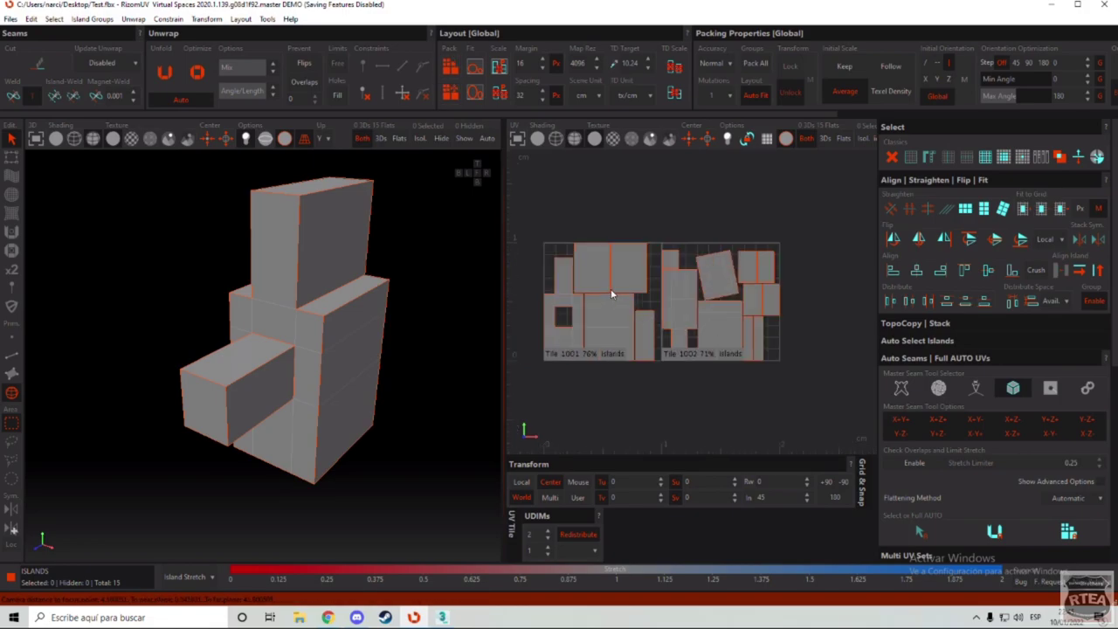
pyautogui.scroll(2, 579, 254)
pyautogui.scroll(-1, 568, 244)
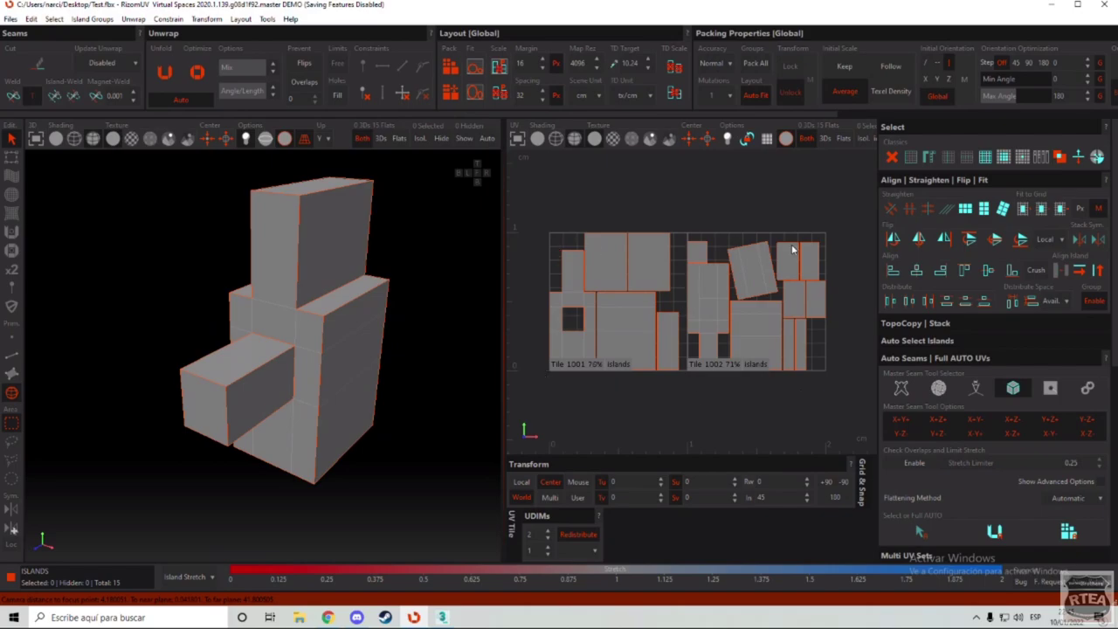
pyautogui.hotkey('ctrl', 'z')
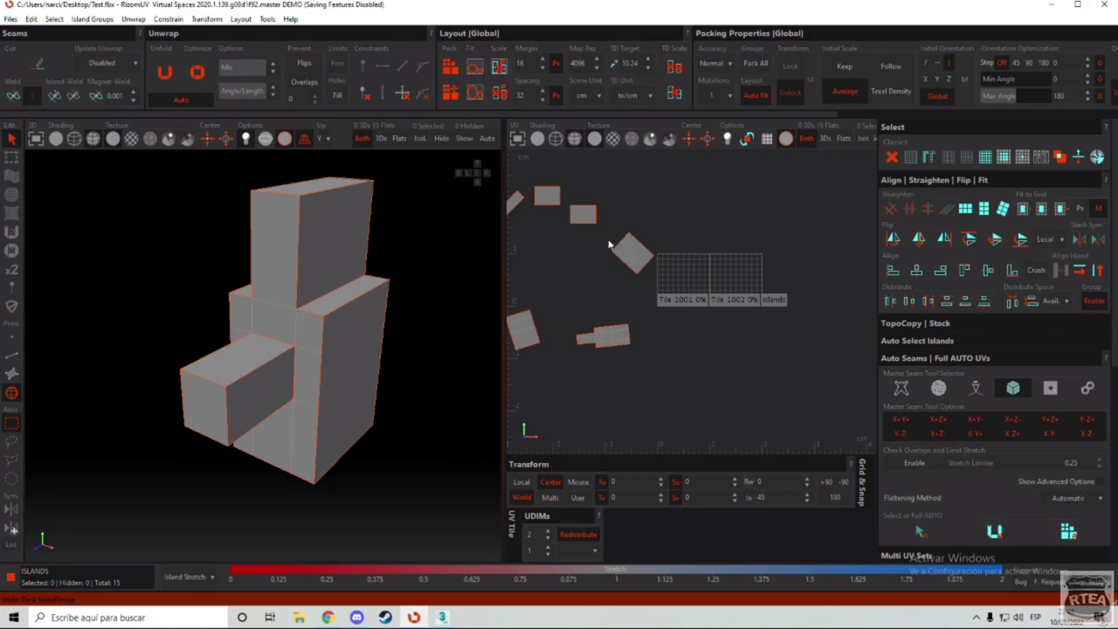
# Step: Move the tilted island with three strips into tile 1001, fit it to the tile and inspect the fit
pyautogui.scroll(3, 568, 218)
pyautogui.scroll(-2, 715, 269)
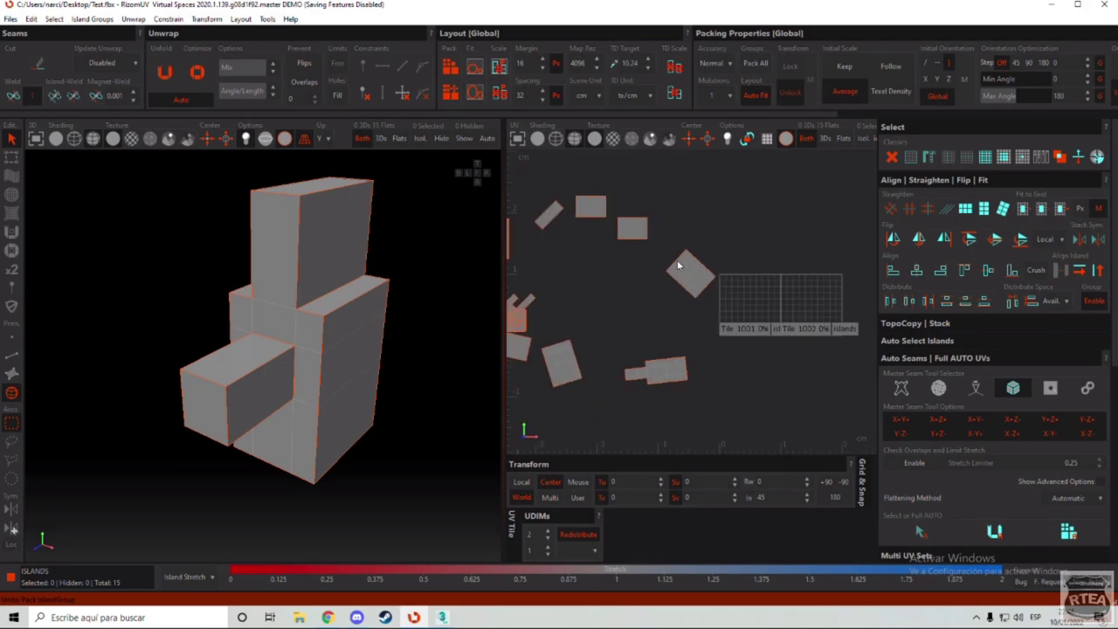
pyautogui.click(687, 272)
pyautogui.moveTo(685, 268); pyautogui.dragTo(741, 297)
pyautogui.scroll(4, 740, 299)
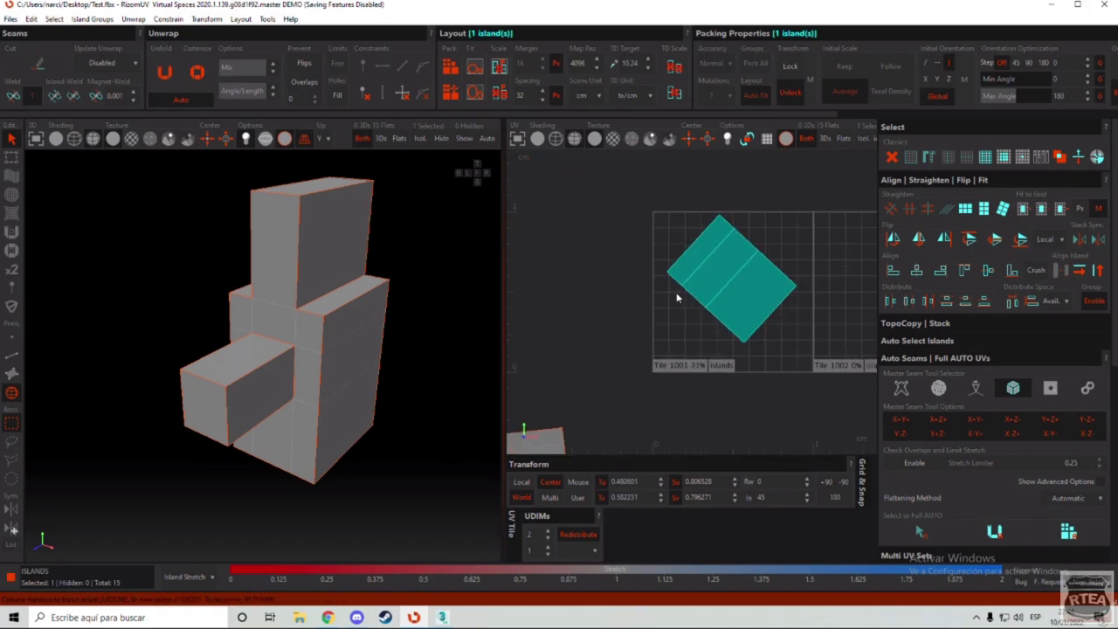
pyautogui.click(475, 69)
pyautogui.scroll(-2, 708, 303)
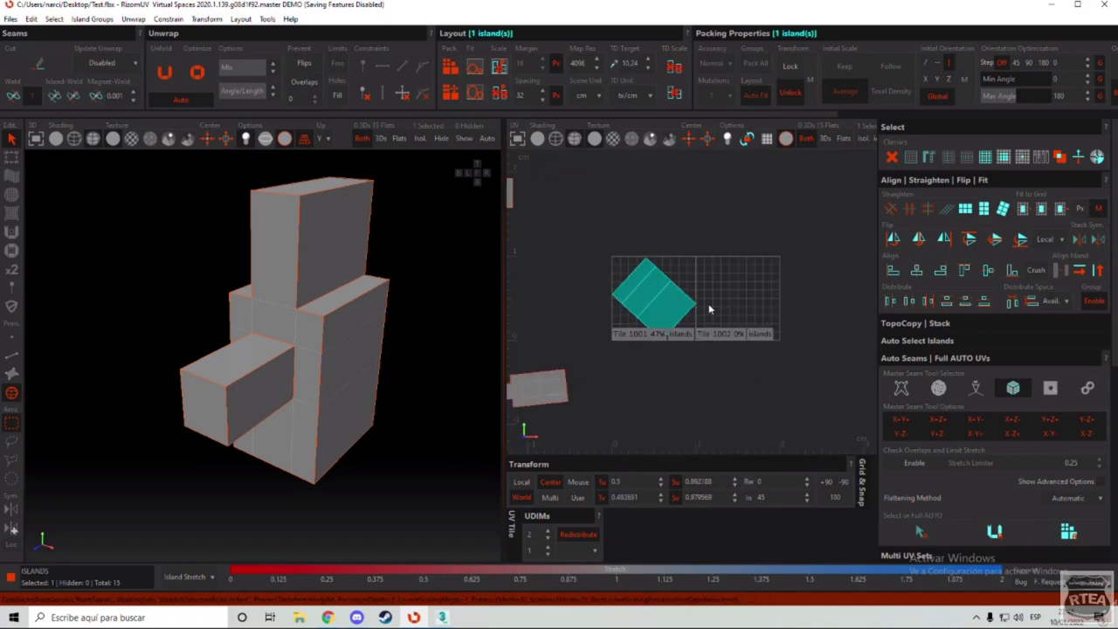
pyautogui.scroll(4, 643, 273)
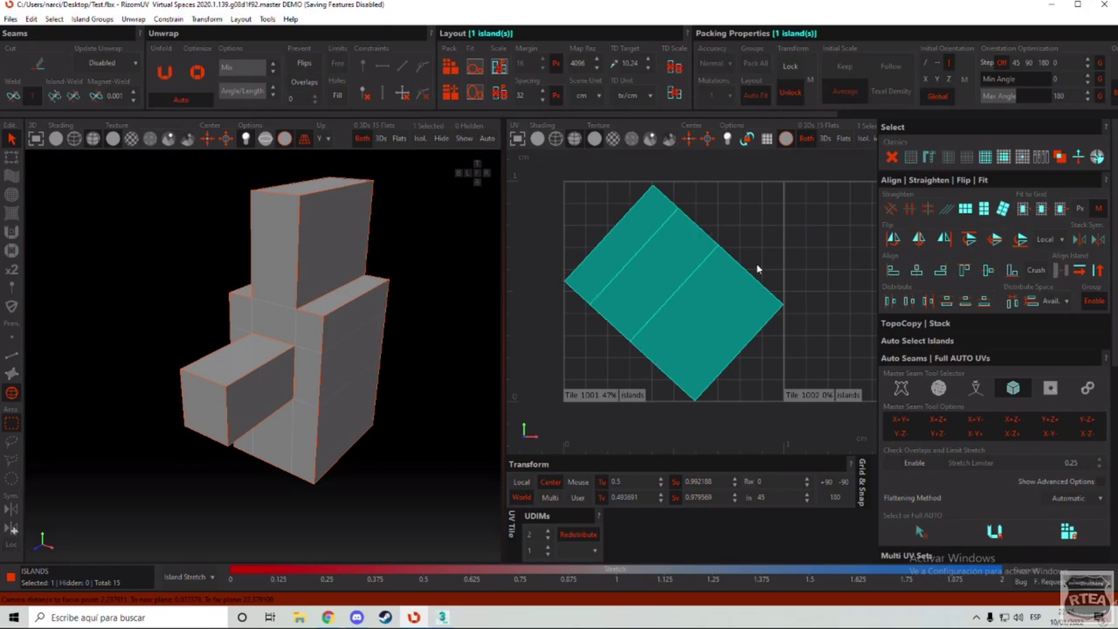
# Step: Select the six right-side islands together with tile 1001 and pack them into that tile
pyautogui.scroll(-3, 753, 278)
pyautogui.scroll(-3, 703, 337)
pyautogui.hotkey('ctrl', 'a')
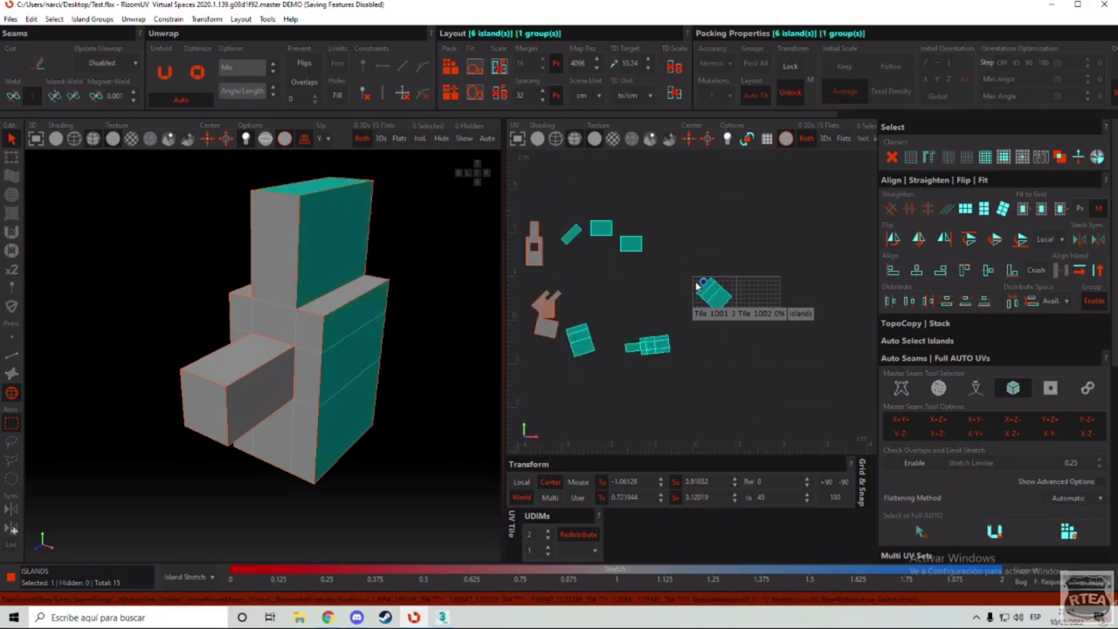
pyautogui.scroll(4, 707, 349)
pyautogui.scroll(2, 712, 375)
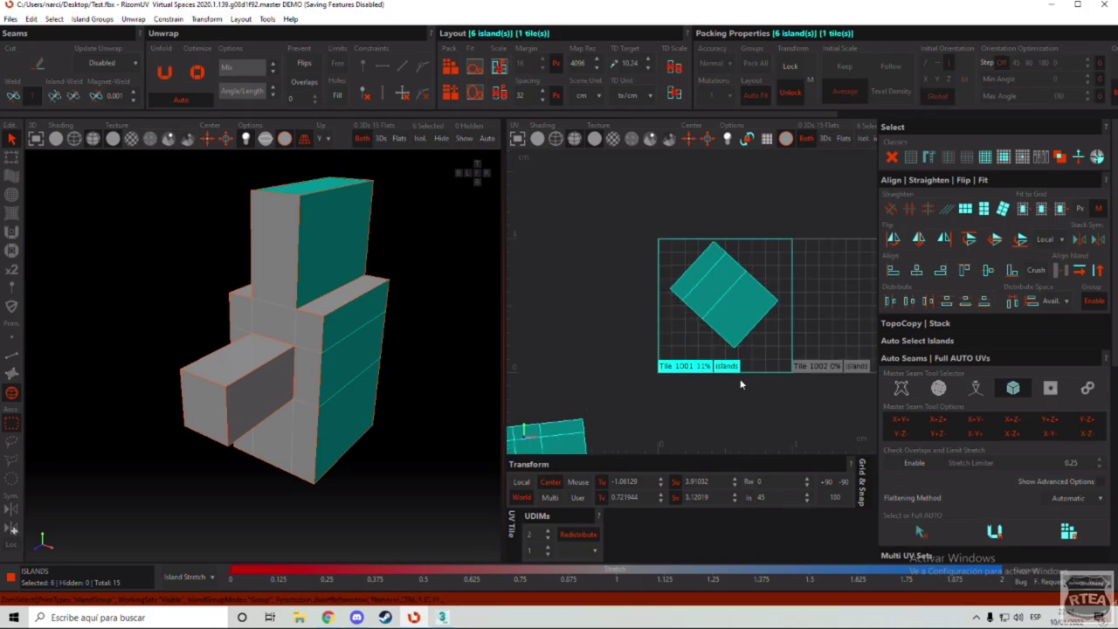
pyautogui.click(450, 67)
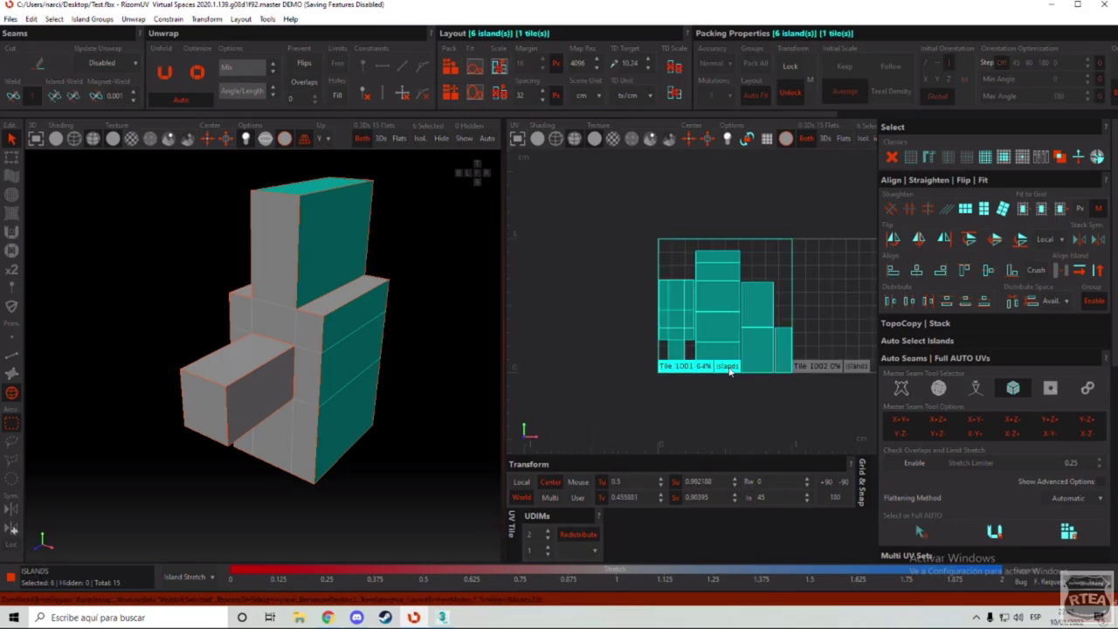
# Step: Tilt and shrink the six packed islands as a group, and fit the group to tile 1001
pyautogui.click(734, 187)
pyautogui.moveTo(814, 222); pyautogui.dragTo(685, 354)
pyautogui.moveTo(771, 256); pyautogui.dragTo(758, 290, button='right')
pyautogui.moveTo(758, 290); pyautogui.dragTo(745, 259)
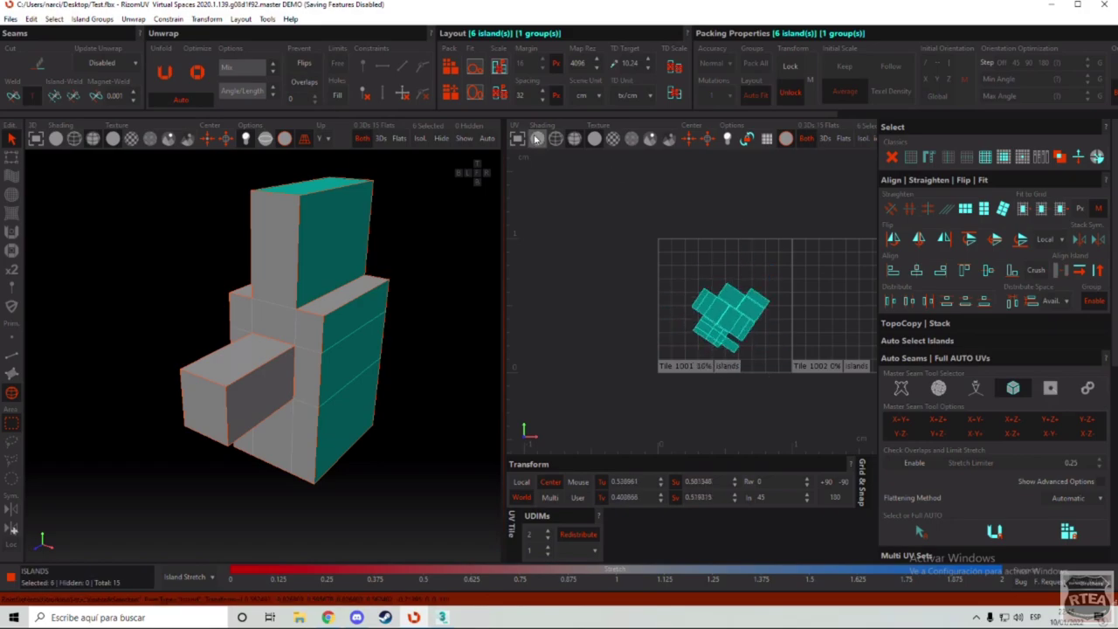
pyautogui.click(476, 67)
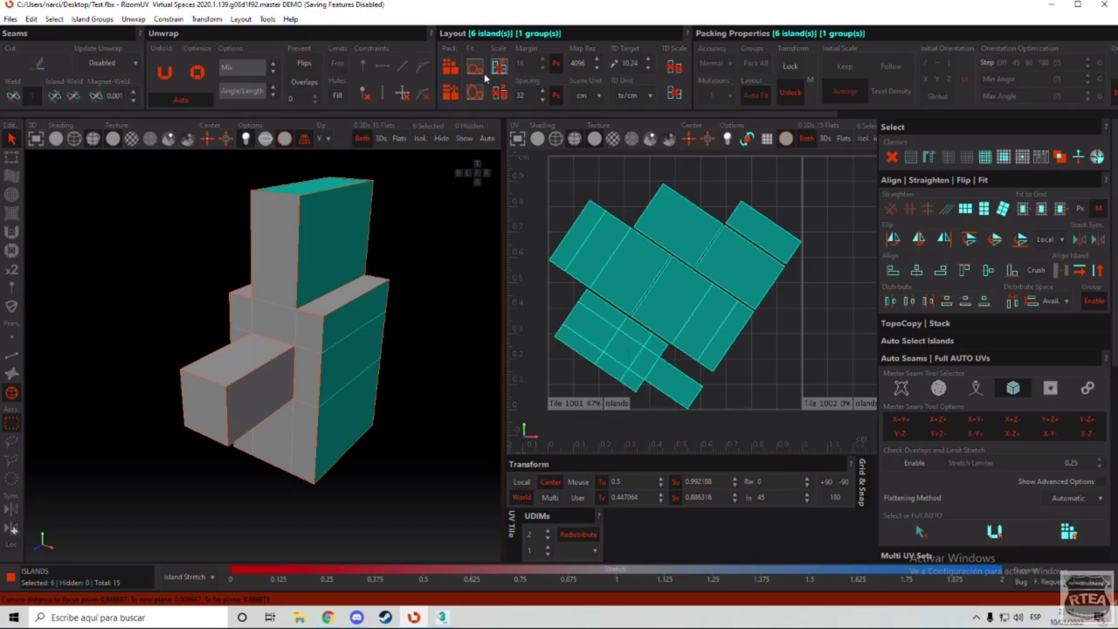
pyautogui.scroll(-5, 690, 332)
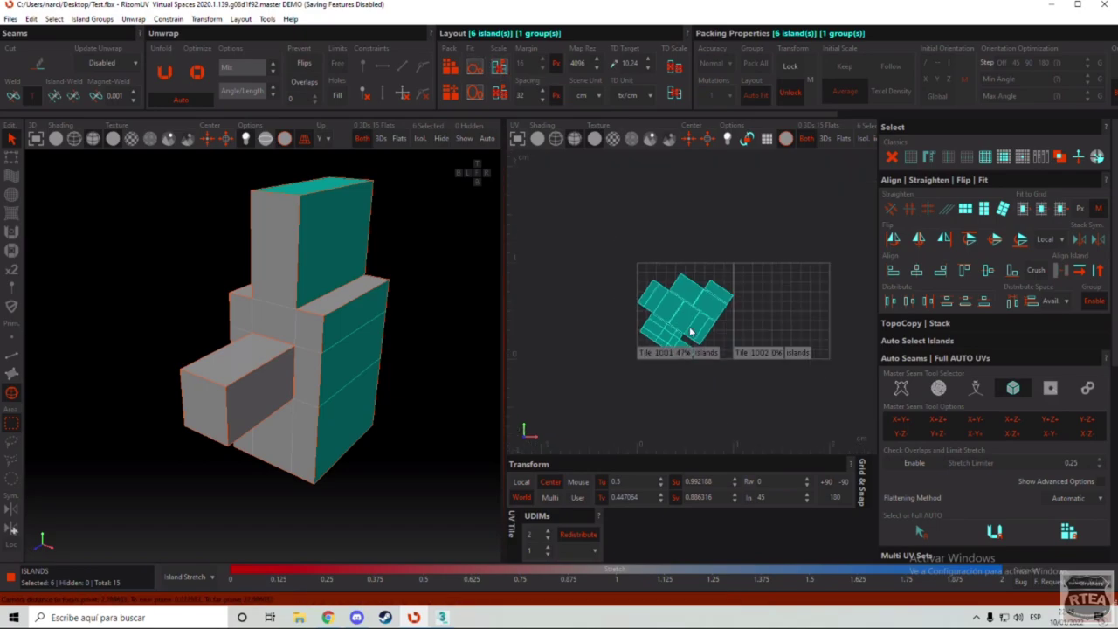
# Step: Rotate the six-island group nearly upright, enlarge it past tile 1001, try fitting it across the tiles and undo the fit
pyautogui.moveTo(698, 300); pyautogui.dragTo(709, 255)
pyautogui.moveTo(684, 319); pyautogui.dragTo(687, 247, button='right')
pyautogui.click(478, 63)
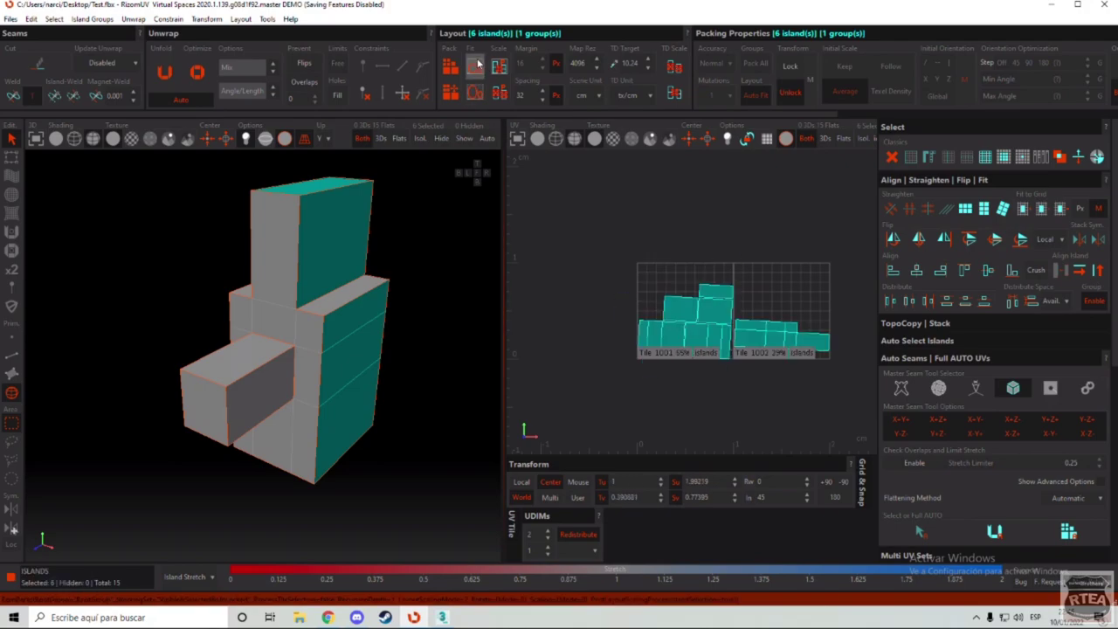
pyautogui.click(476, 64)
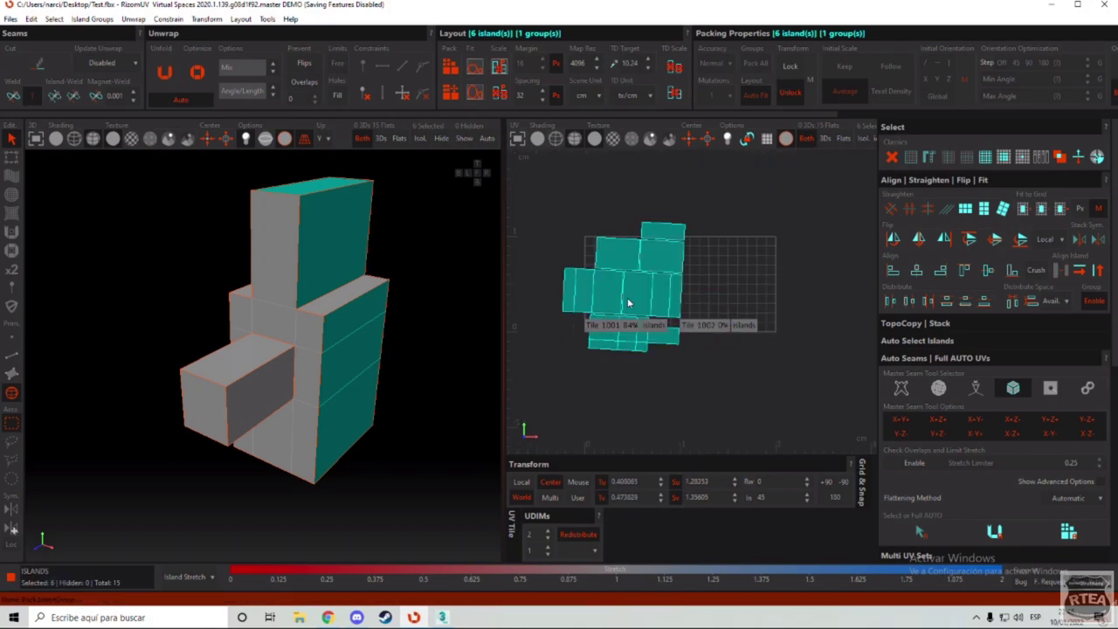
# Step: Set the UDIM column count to 1, try fitting the oversized island group to tile 1001 and undo the fit
pyautogui.click(547, 537)
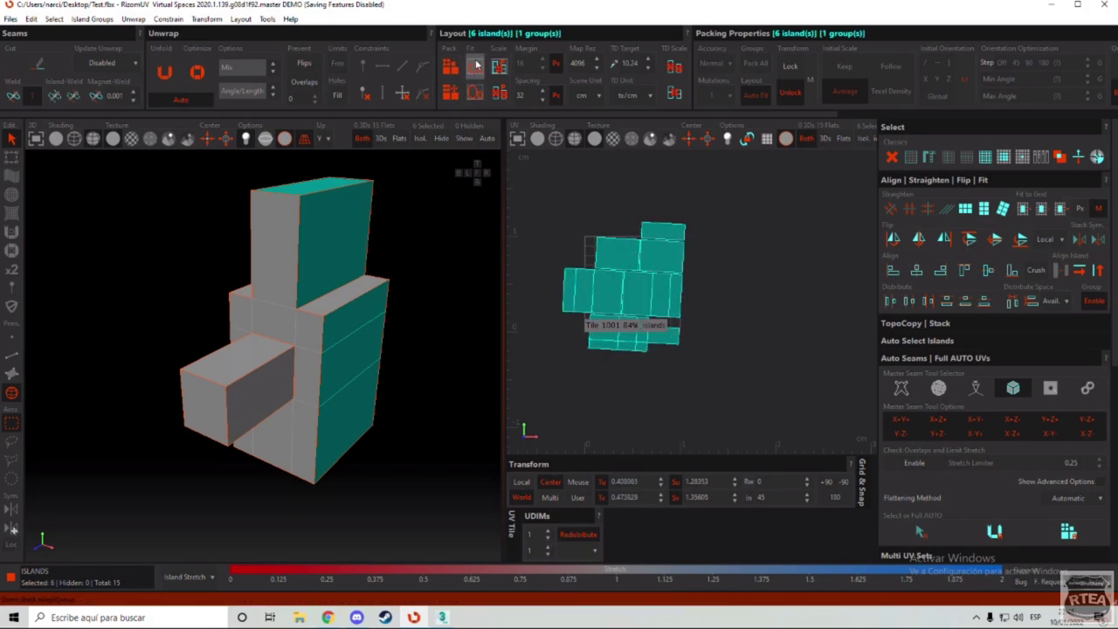
pyautogui.click(474, 95)
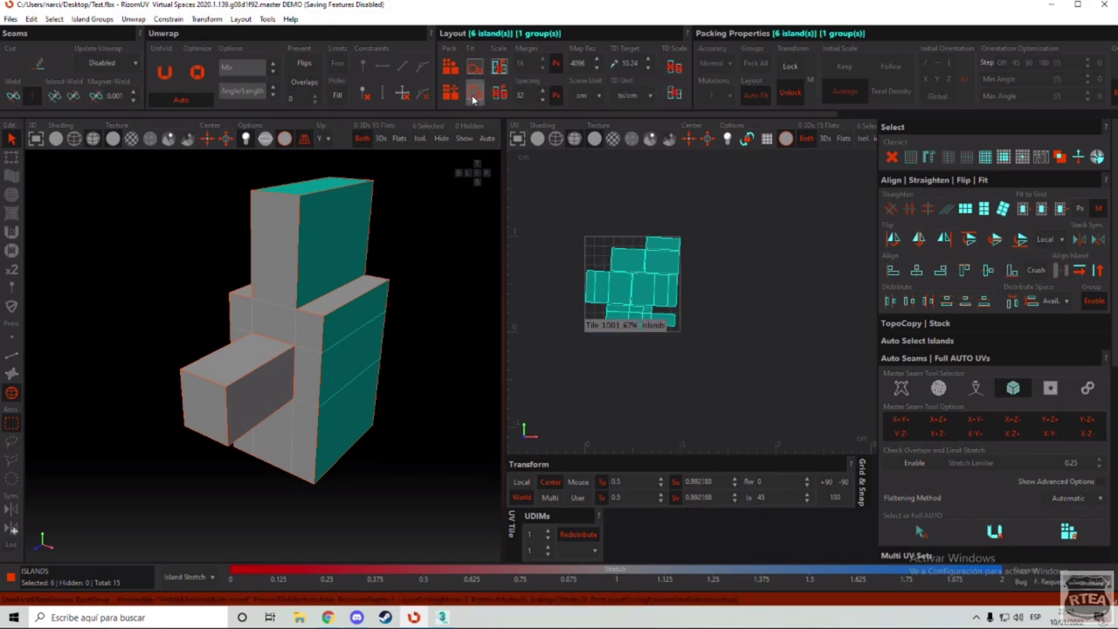
pyautogui.hotkey('ctrl', 'z')
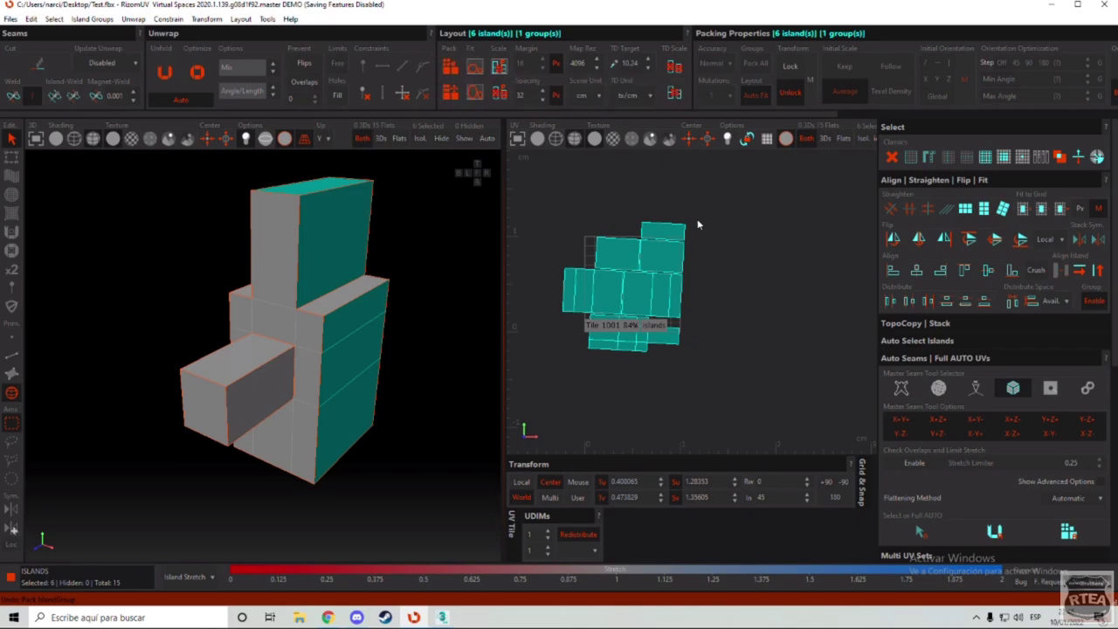
# Step: Select the remaining nine islands far outside the tile and move them together closer to tile 1001
pyautogui.scroll(-3, 698, 224)
pyautogui.scroll(-4, 708, 284)
pyautogui.scroll(4, 634, 267)
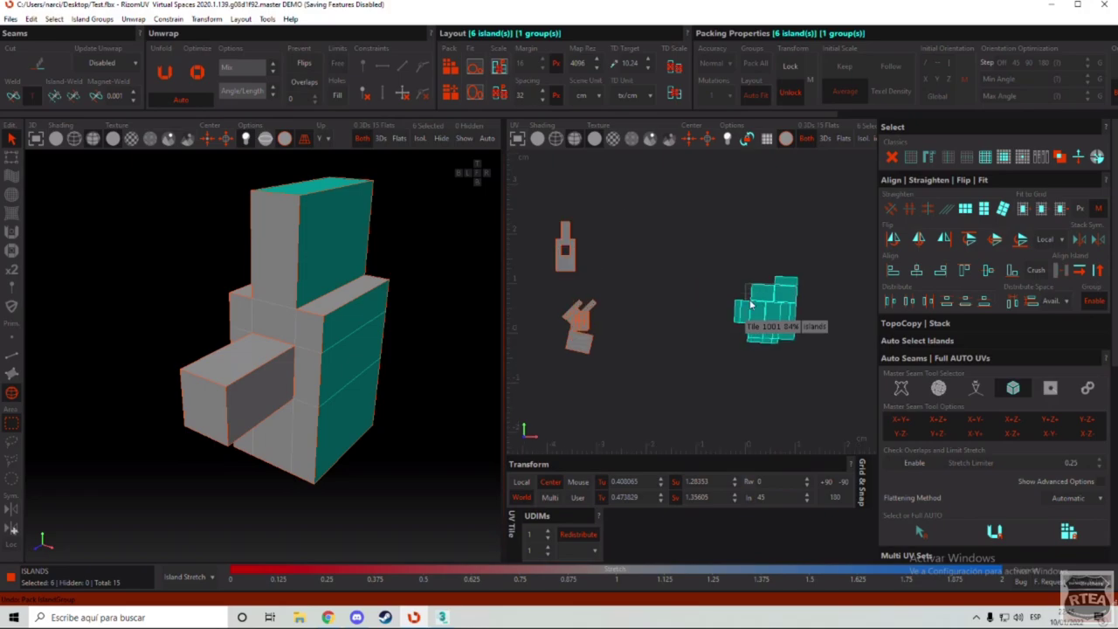
pyautogui.scroll(2, 800, 324)
pyautogui.scroll(-3, 798, 324)
pyautogui.scroll(2, 794, 326)
pyautogui.scroll(-1, 790, 330)
pyautogui.moveTo(624, 222); pyautogui.dragTo(563, 336)
pyautogui.moveTo(606, 254); pyautogui.dragTo(726, 277, button='middle')
pyautogui.scroll(2, 793, 335)
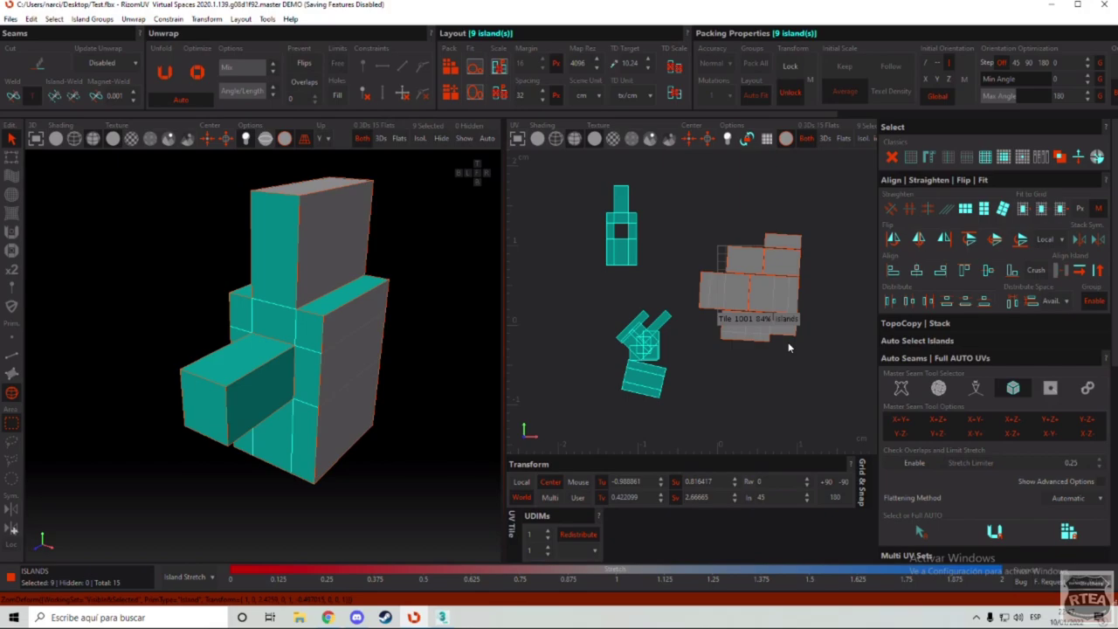
# Step: Select the six oversized islands, pack them into tile 1001 and clear the selection
pyautogui.moveTo(828, 211); pyautogui.dragTo(697, 384)
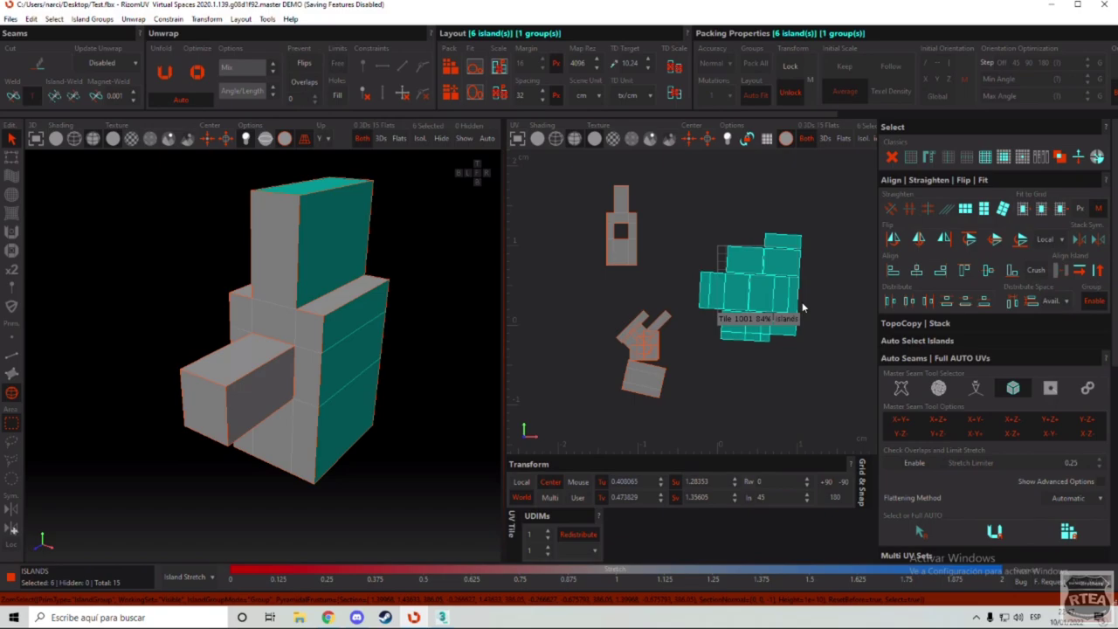
pyautogui.scroll(2, 820, 268)
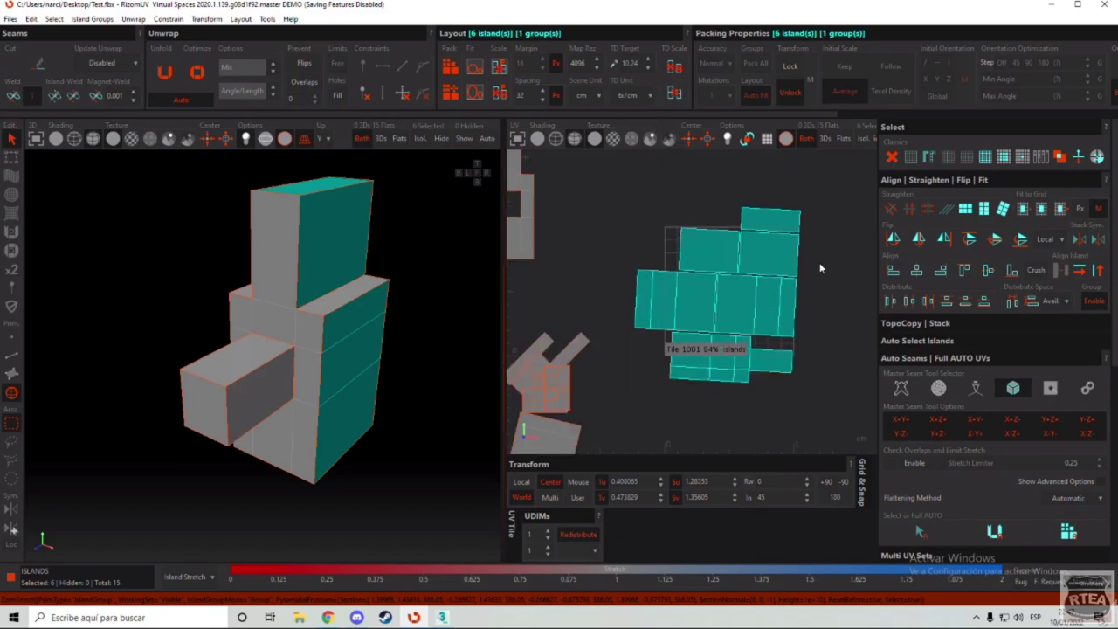
pyautogui.click(451, 69)
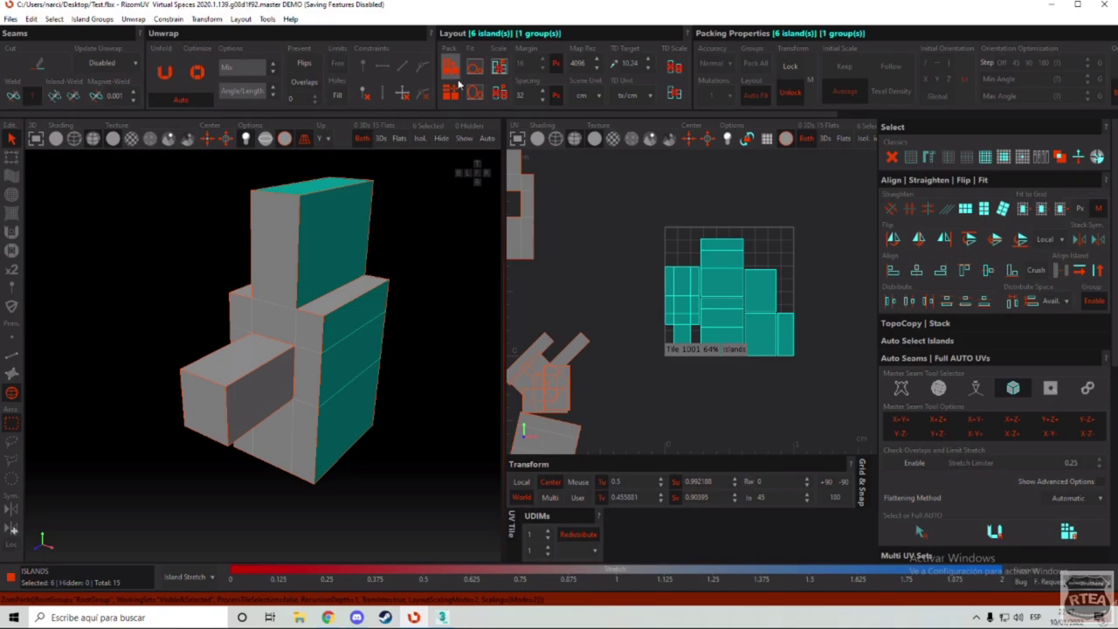
pyautogui.click(837, 256)
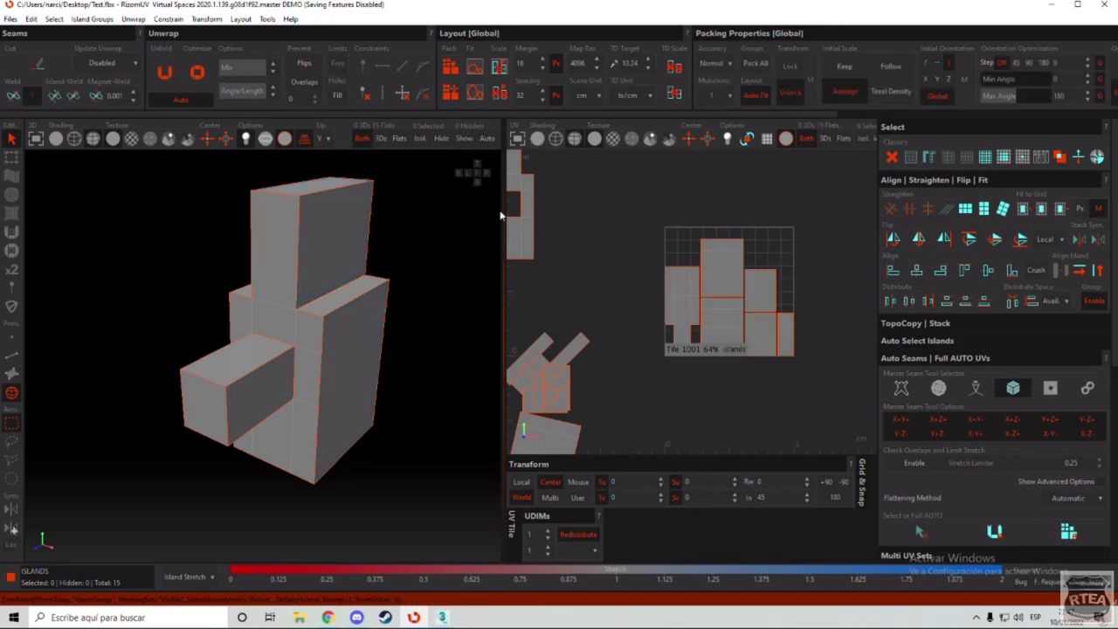
# Step: Select the island with the square hole and try packing it into tile 1001 beside the existing islands
pyautogui.scroll(-2, 749, 286)
pyautogui.scroll(3, 633, 219)
pyautogui.click(571, 199)
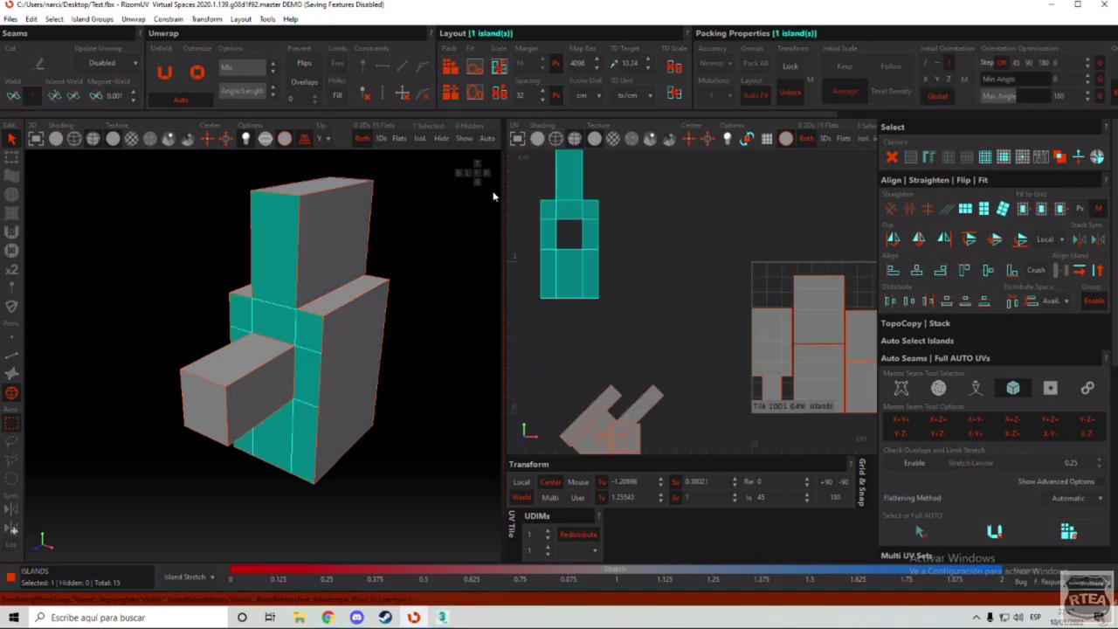
pyautogui.scroll(-1, 495, 191)
pyautogui.scroll(-2, 568, 260)
pyautogui.scroll(3, 855, 385)
pyautogui.click(632, 355)
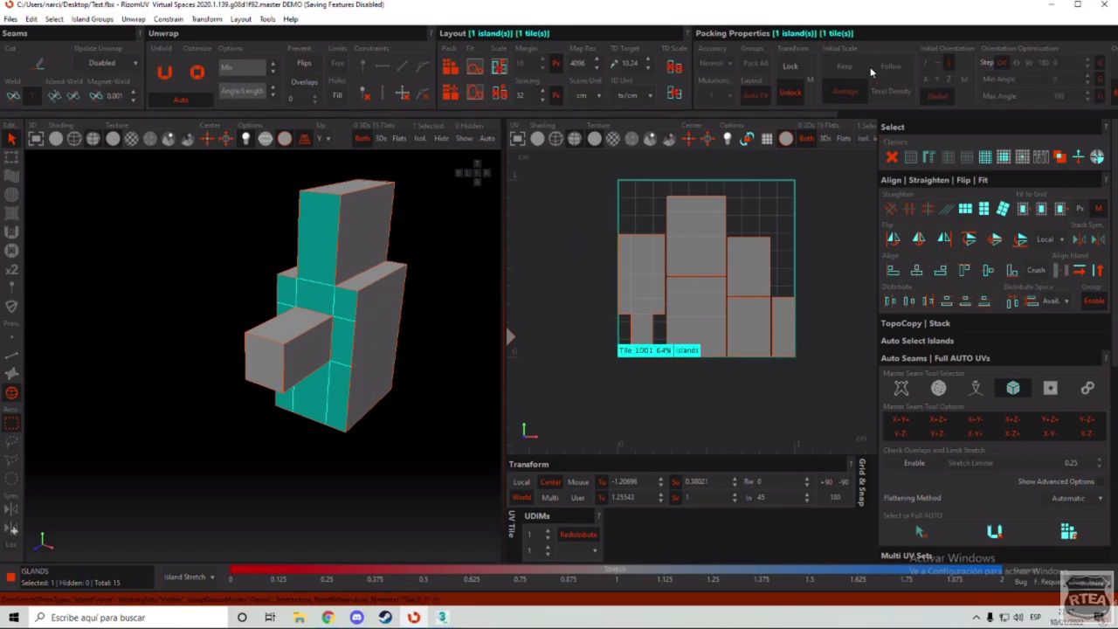
pyautogui.click(450, 66)
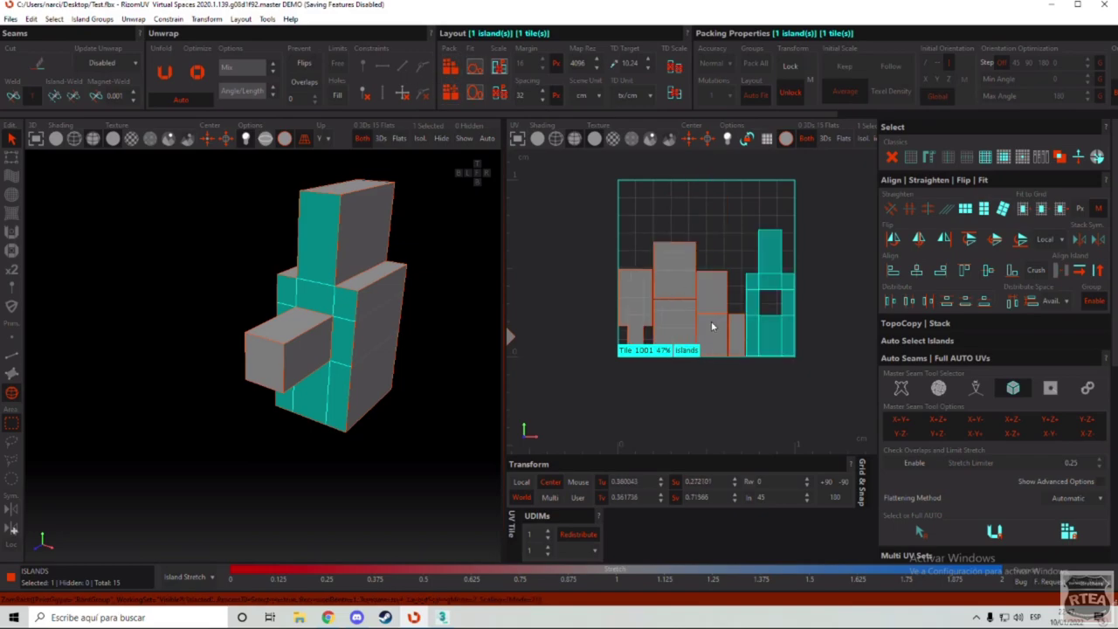
# Step: With the packing's initial scale set to Keep, shrink the square-holed island to 0.18 high and pack it into tile 1001
pyautogui.click(807, 194)
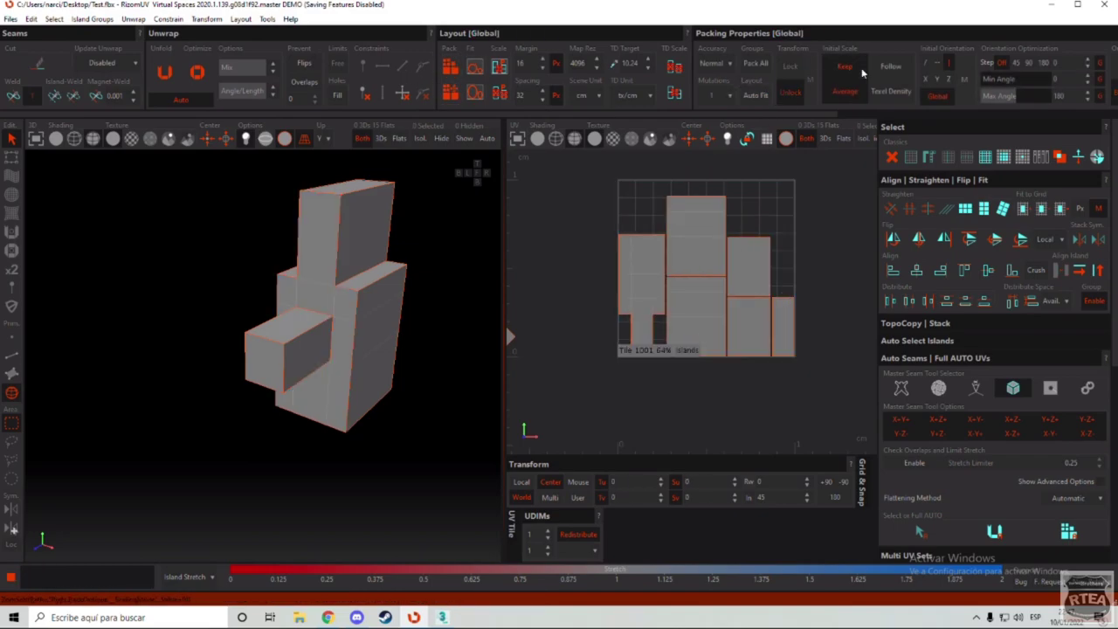
pyautogui.scroll(-3, 810, 307)
pyautogui.click(605, 228)
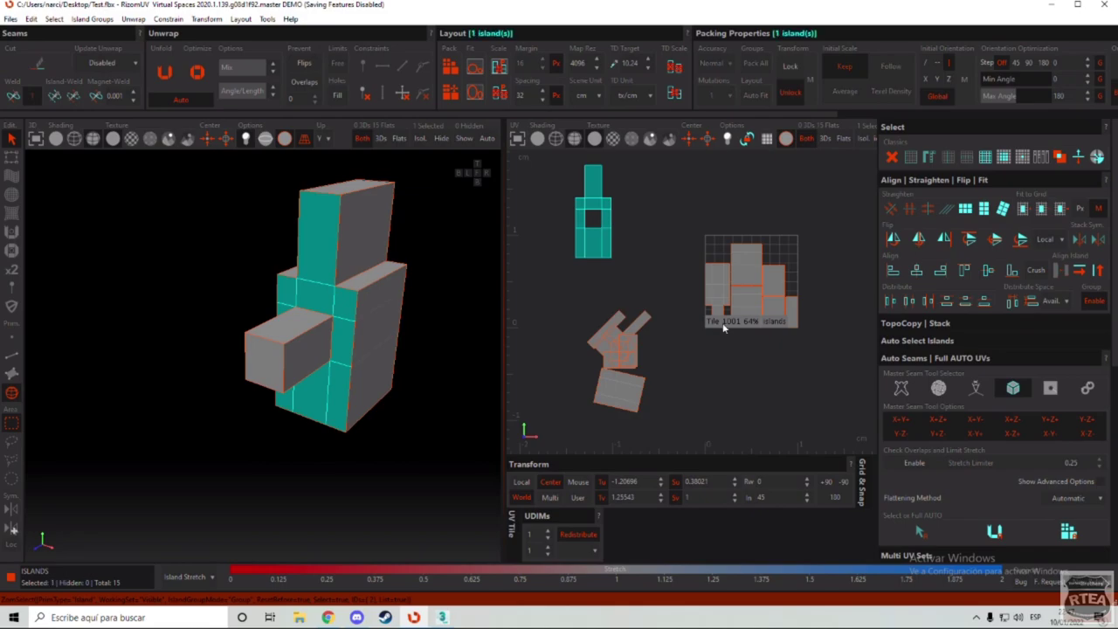
pyautogui.click(723, 325)
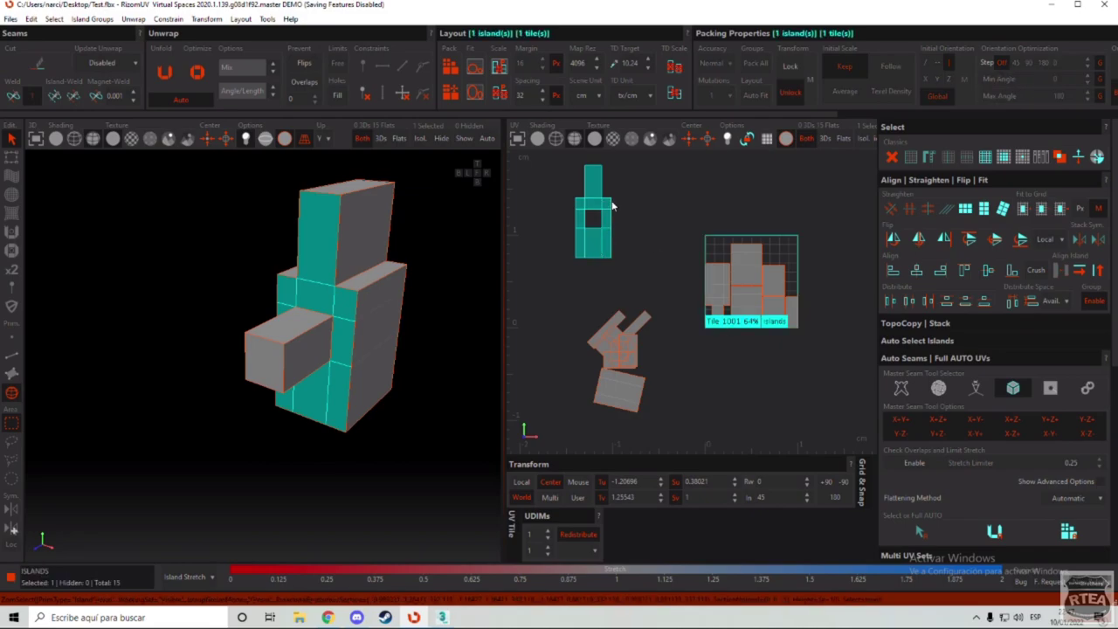
pyautogui.moveTo(617, 201); pyautogui.dragTo(595, 239, button='right')
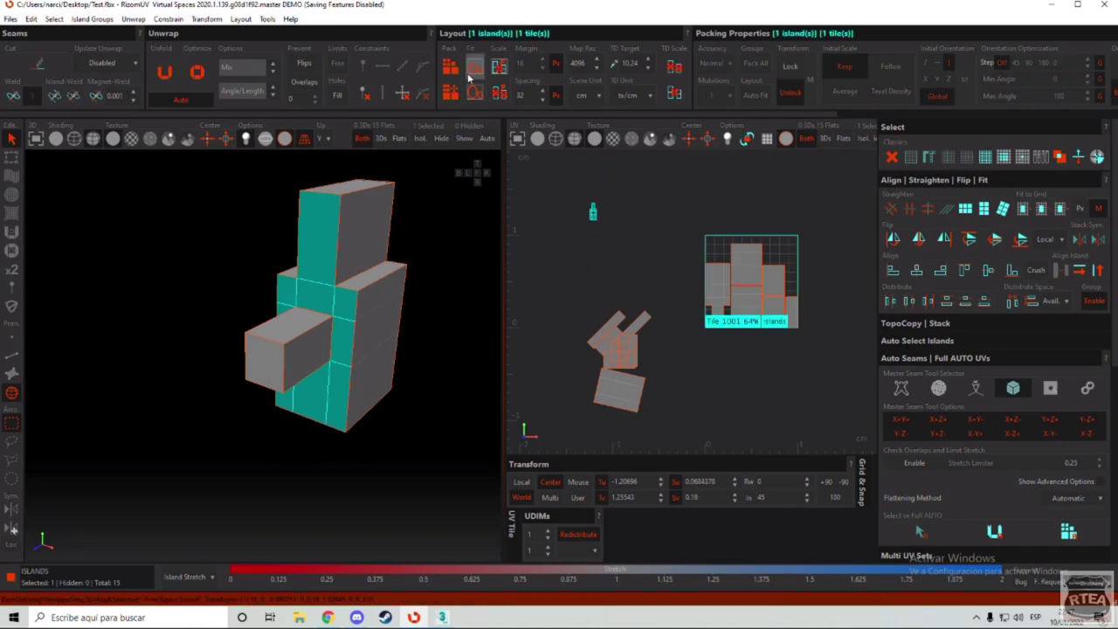
pyautogui.click(447, 67)
pyautogui.press('f')
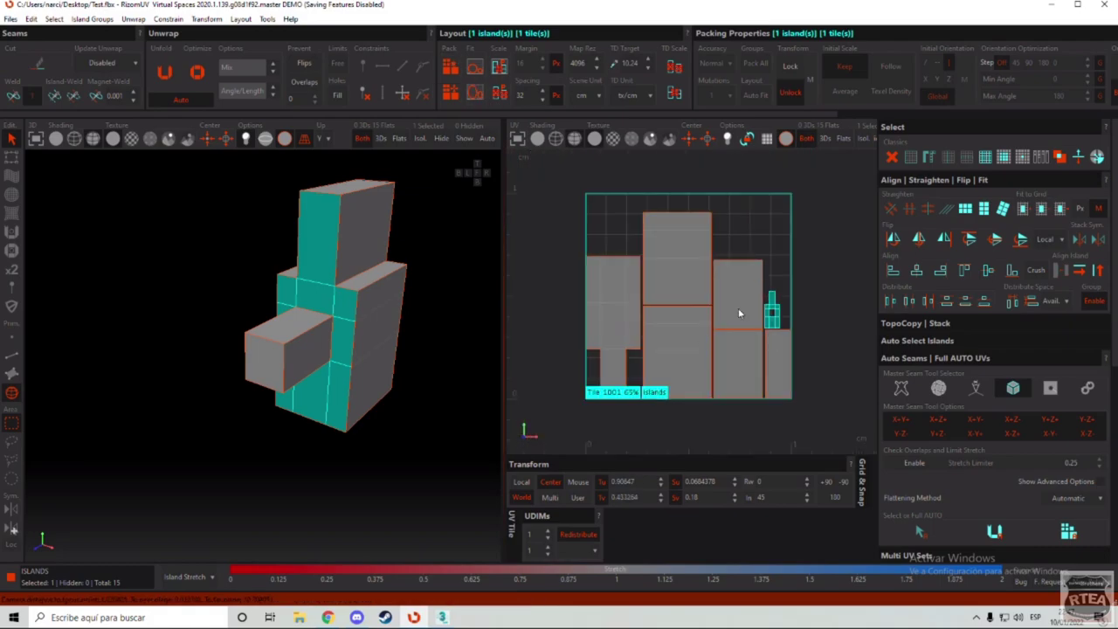
pyautogui.scroll(-3, 754, 346)
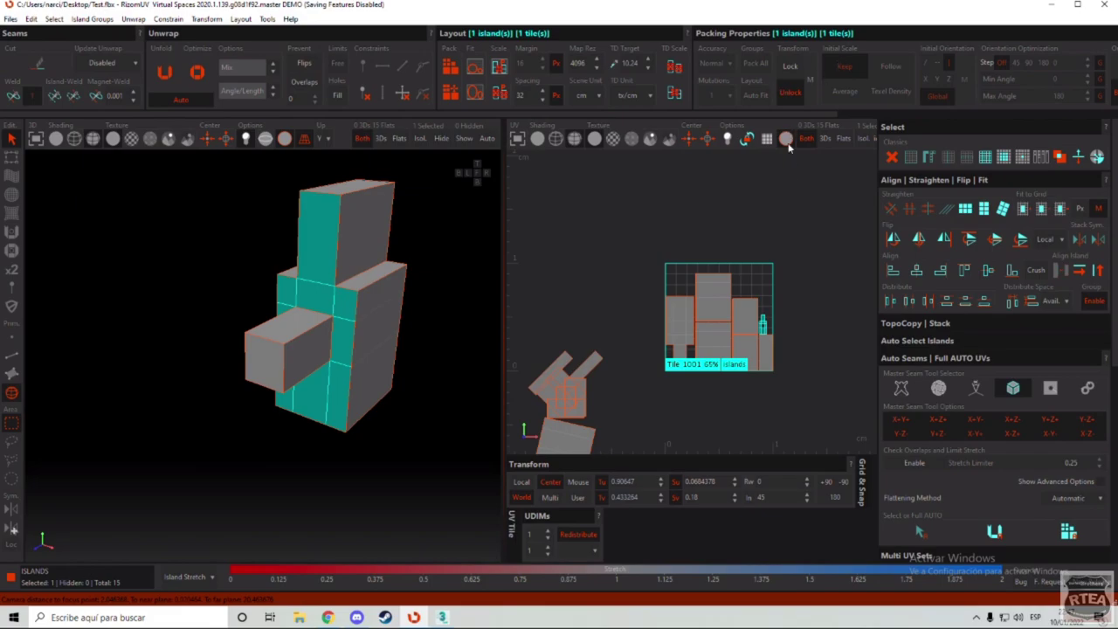
pyautogui.click(812, 242)
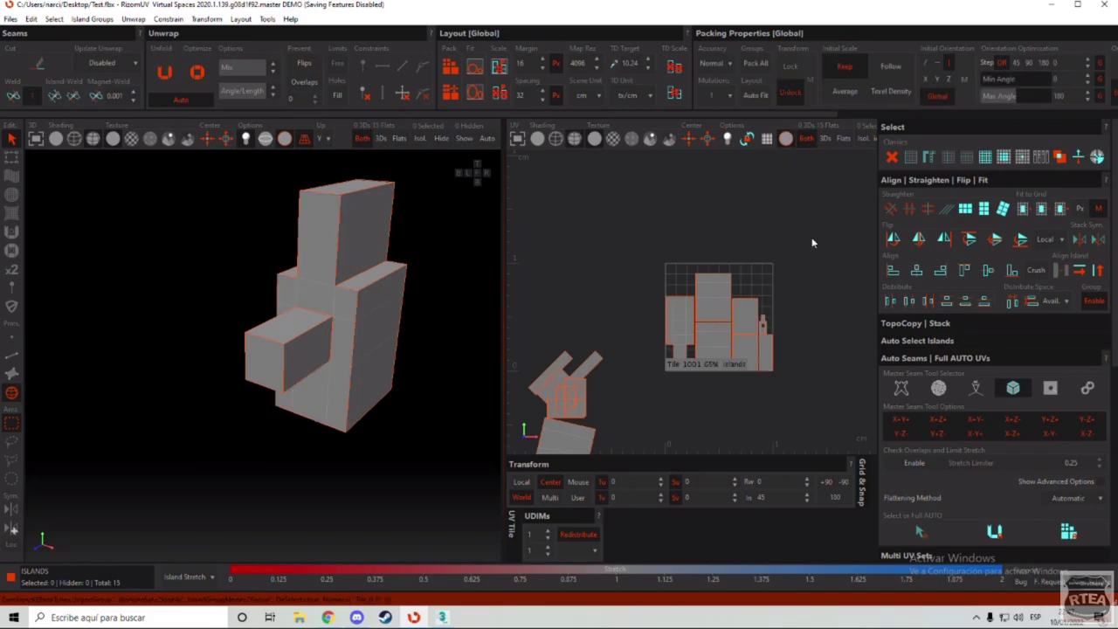
# Step: Take the shrunken square-holed island out of tile 1001 and leave it selected in the empty space beside the tile
pyautogui.click(764, 325)
pyautogui.moveTo(764, 325); pyautogui.dragTo(619, 289)
pyautogui.hotkey('ctrl', 'z')
pyautogui.hotkey('ctrl', 'z')
pyautogui.click(764, 327)
pyautogui.scroll(2, 598, 342)
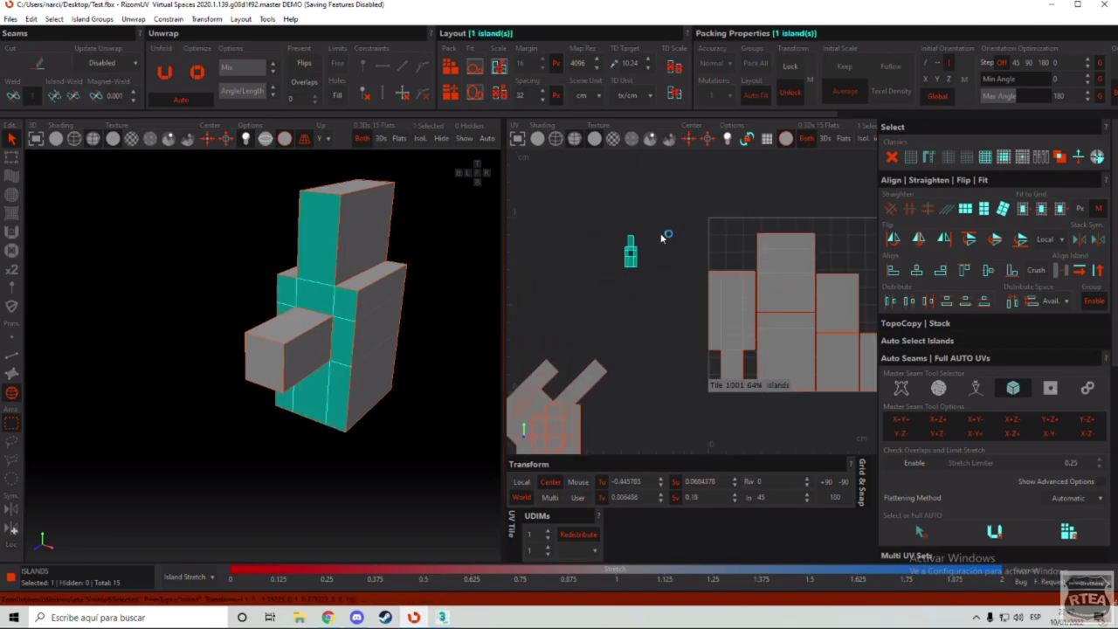
# Step: Clear the selection of the small front-face island in the UV view
pyautogui.click(665, 235)
pyautogui.scroll(-4, 673, 209)
pyautogui.scroll(2, 674, 207)
pyautogui.moveTo(678, 230); pyautogui.dragTo(617, 201)
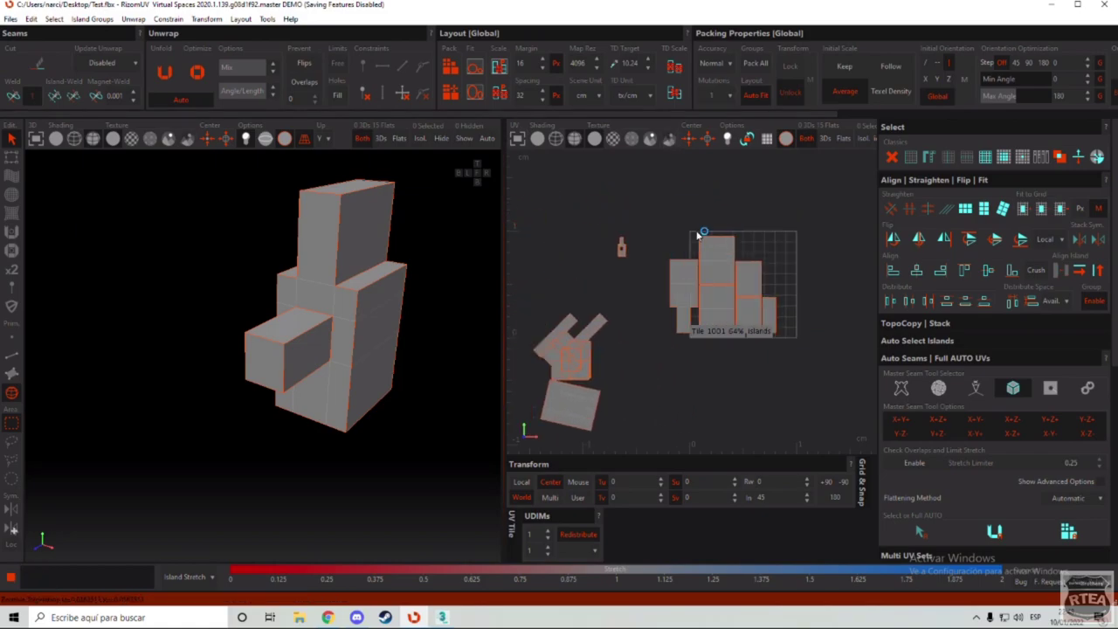
pyautogui.scroll(2, 618, 242)
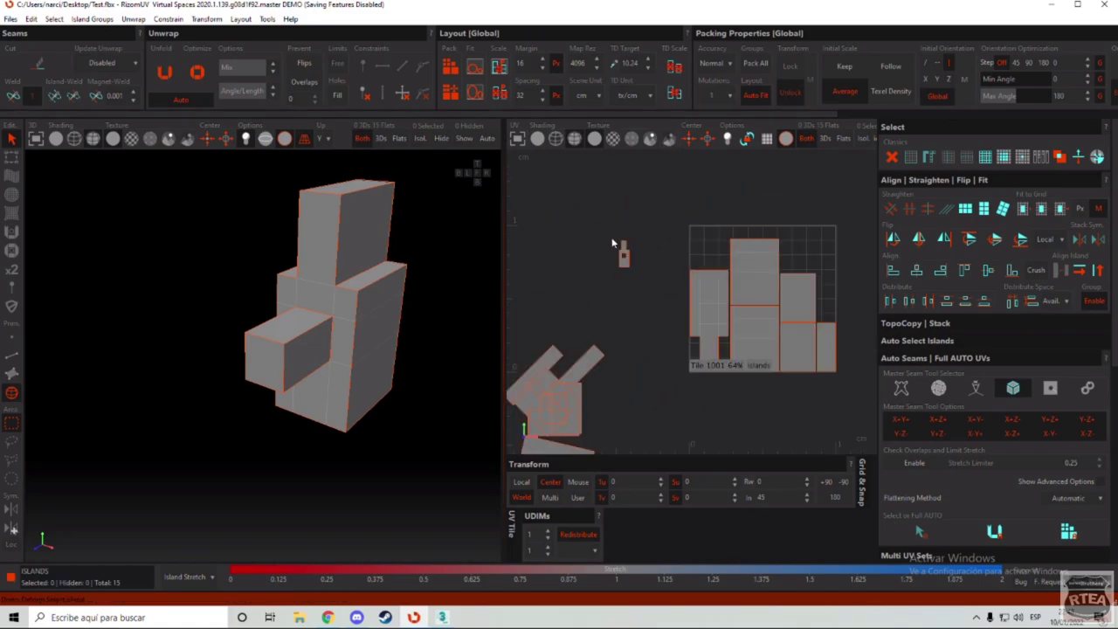
pyautogui.scroll(-3, 629, 253)
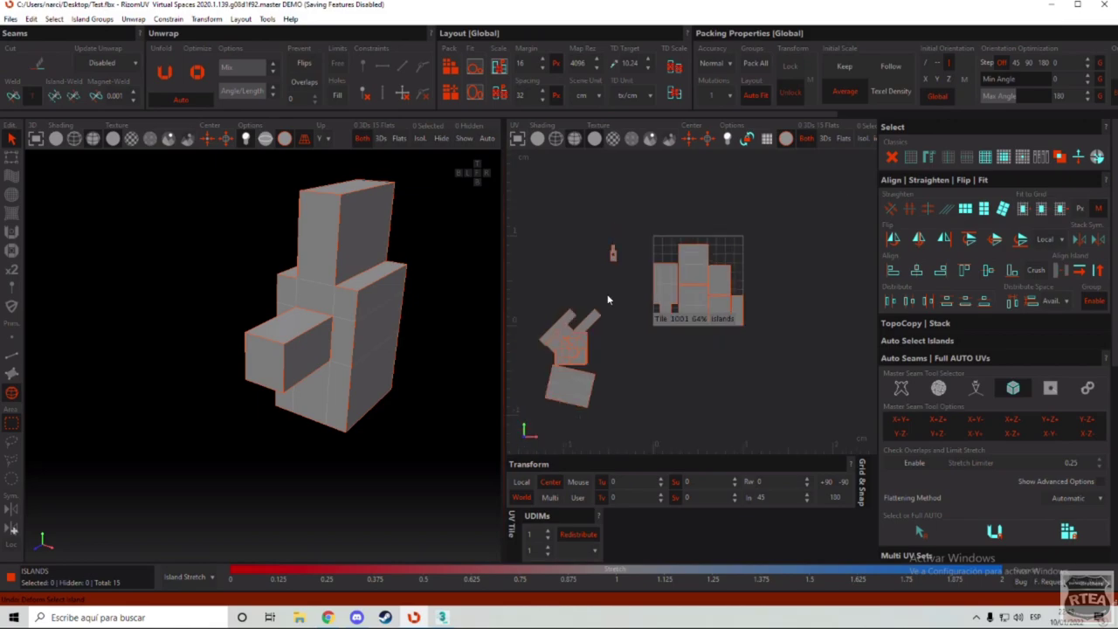
pyautogui.scroll(1, 608, 293)
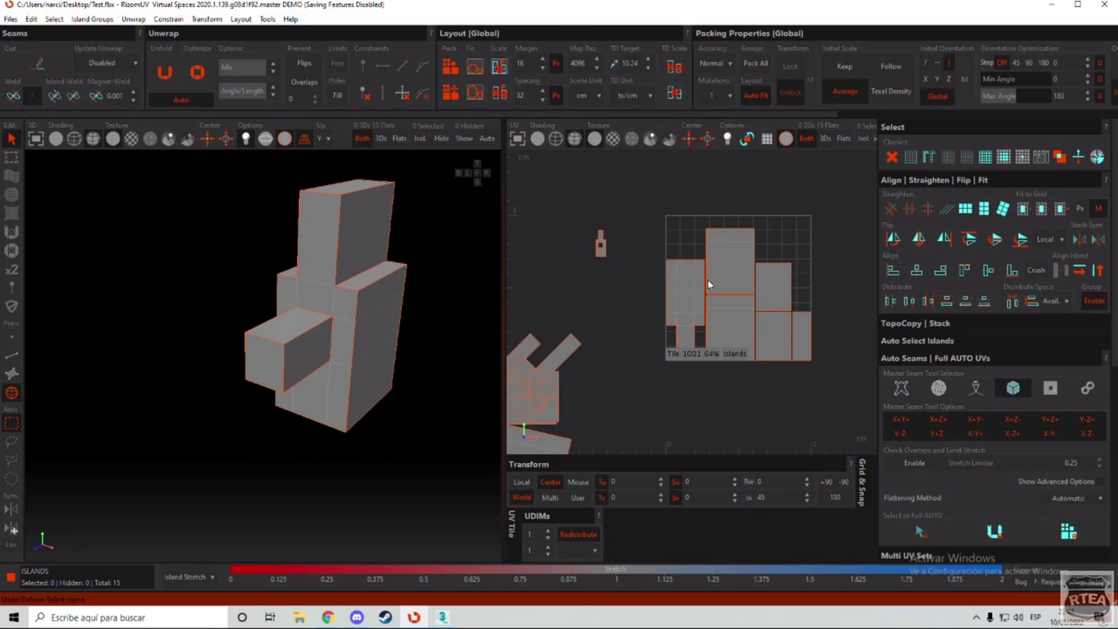
# Step: Move the two narrow diagonal strip islands out of the overlapping cluster into an empty area, side by side
pyautogui.moveTo(551, 364); pyautogui.dragTo(606, 311)
pyautogui.click(522, 349)
pyautogui.moveTo(522, 349); pyautogui.dragTo(606, 342, button='middle')
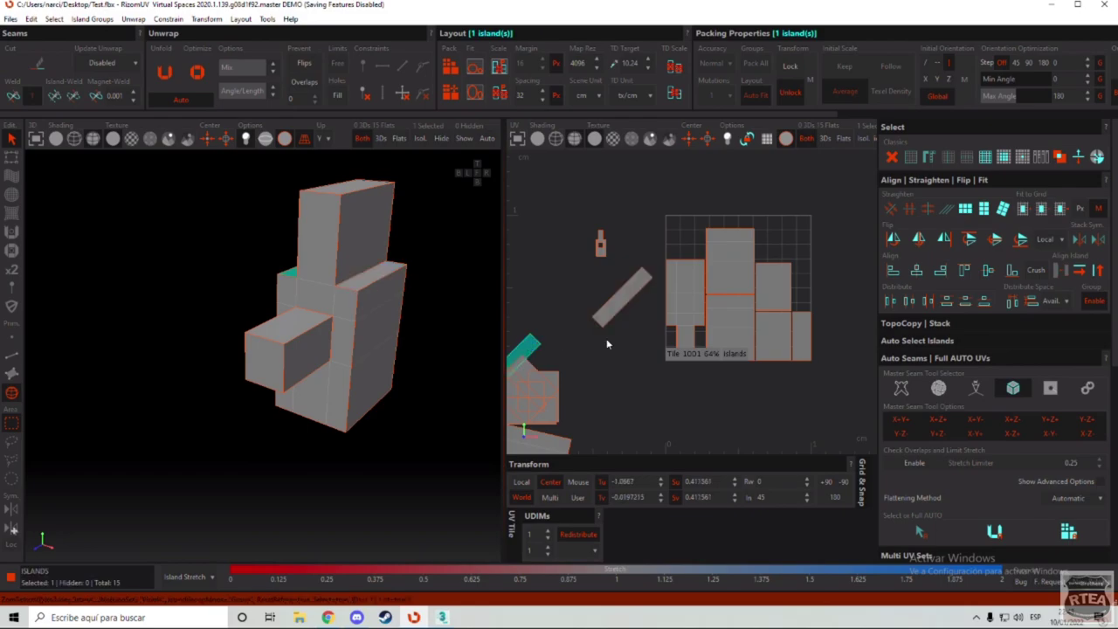
pyautogui.scroll(-1, 574, 348)
pyautogui.moveTo(603, 341); pyautogui.dragTo(536, 271)
pyautogui.click(684, 302)
pyautogui.moveTo(682, 302); pyautogui.dragTo(525, 309)
pyautogui.scroll(-3, 700, 294)
pyautogui.scroll(5, 576, 300)
# Step: Scale the lower diagonal strip island down to about 0.196 and place it apart from the other strip
pyautogui.keyDown('alt'); pyautogui.moveTo(336, 281); pyautogui.dragTo(414, 305); pyautogui.keyUp('alt')
pyautogui.click(288, 274)
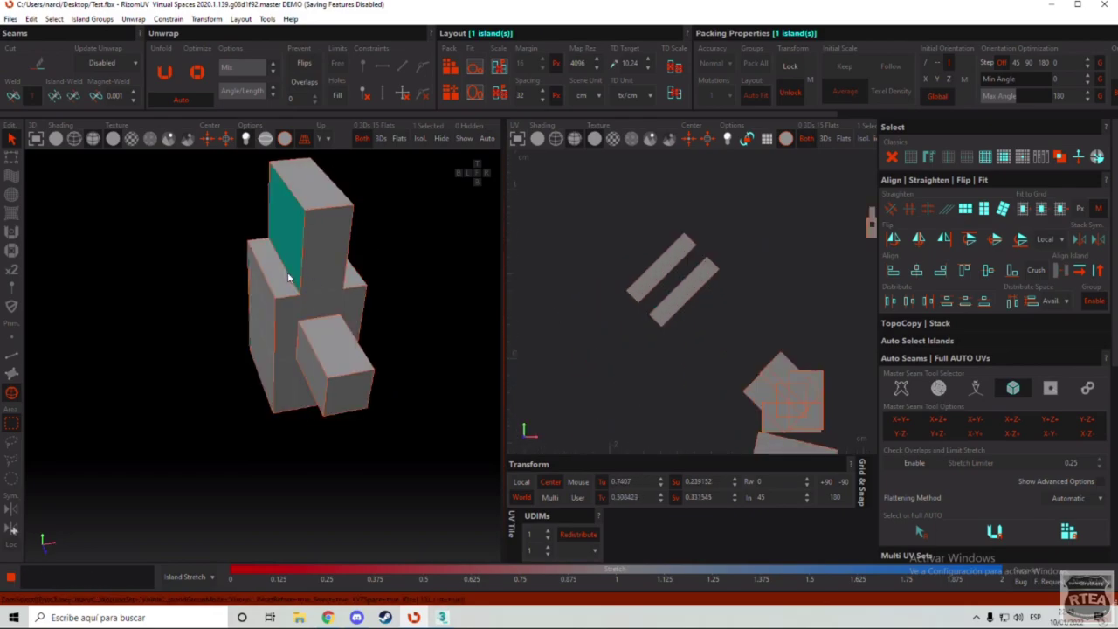
pyautogui.click(284, 275)
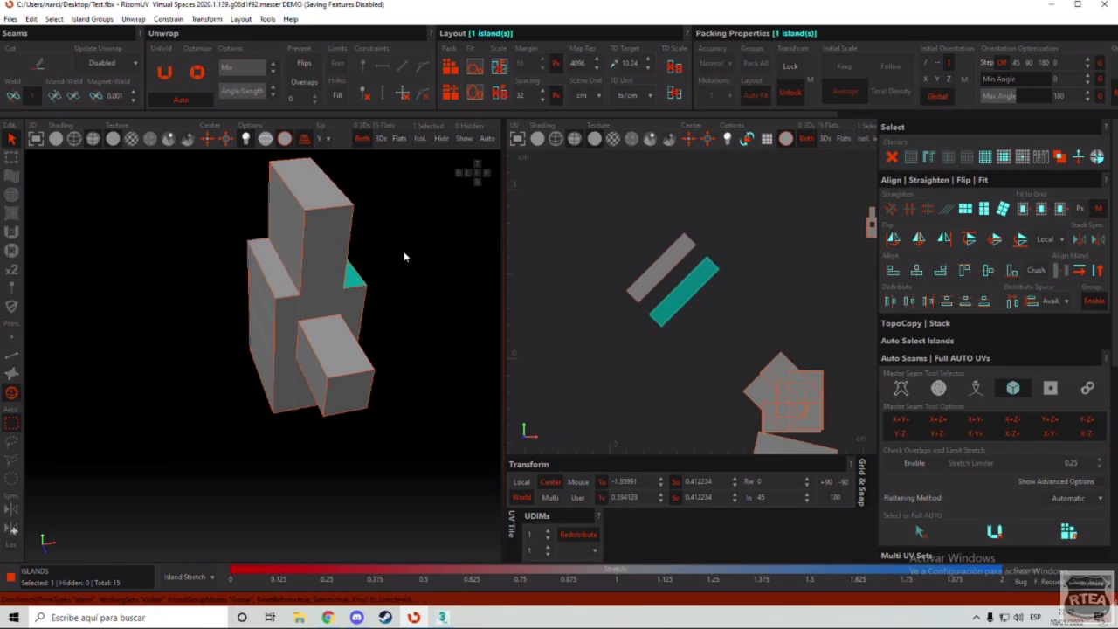
pyautogui.moveTo(405, 256); pyautogui.dragTo(384, 307, button='middle')
pyautogui.scroll(2, 668, 302)
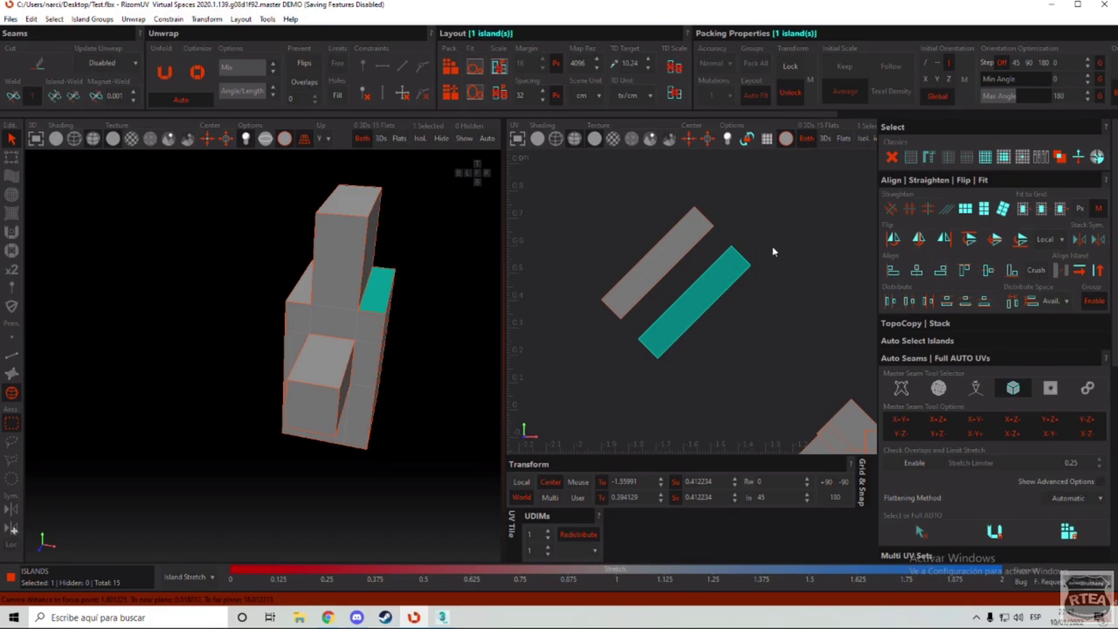
pyautogui.moveTo(768, 255); pyautogui.dragTo(751, 264, button='right')
pyautogui.moveTo(706, 298); pyautogui.dragTo(772, 242, button='middle')
pyautogui.click(729, 242)
pyautogui.click(693, 234)
pyautogui.click(767, 246)
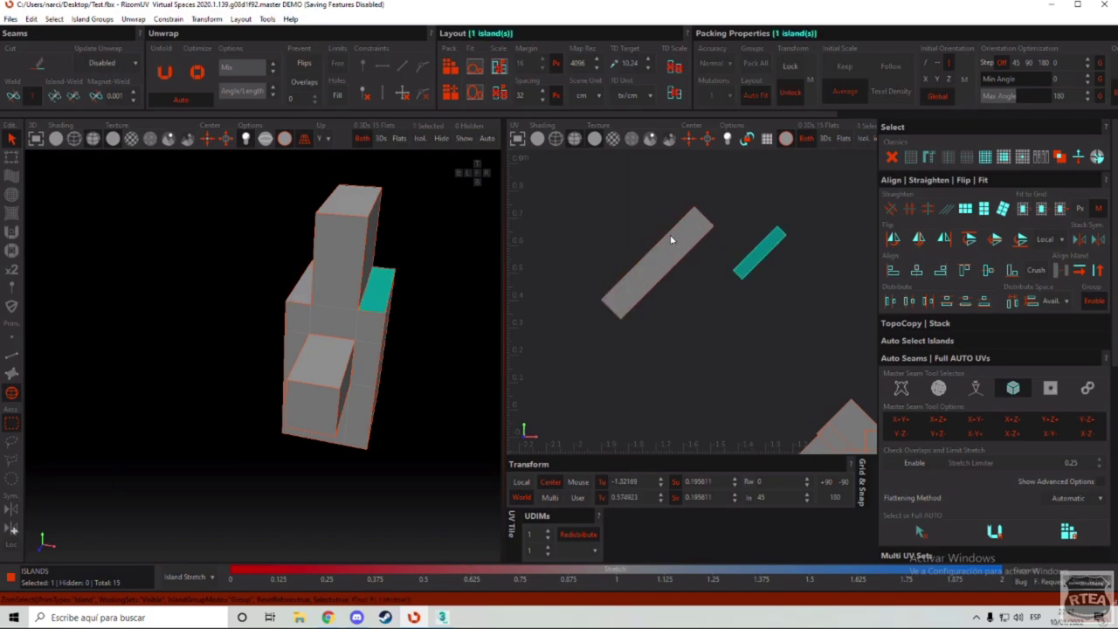
# Step: Move the larger diagonal strip island slightly farther from the smaller one
pyautogui.click(663, 234)
pyautogui.click(689, 241)
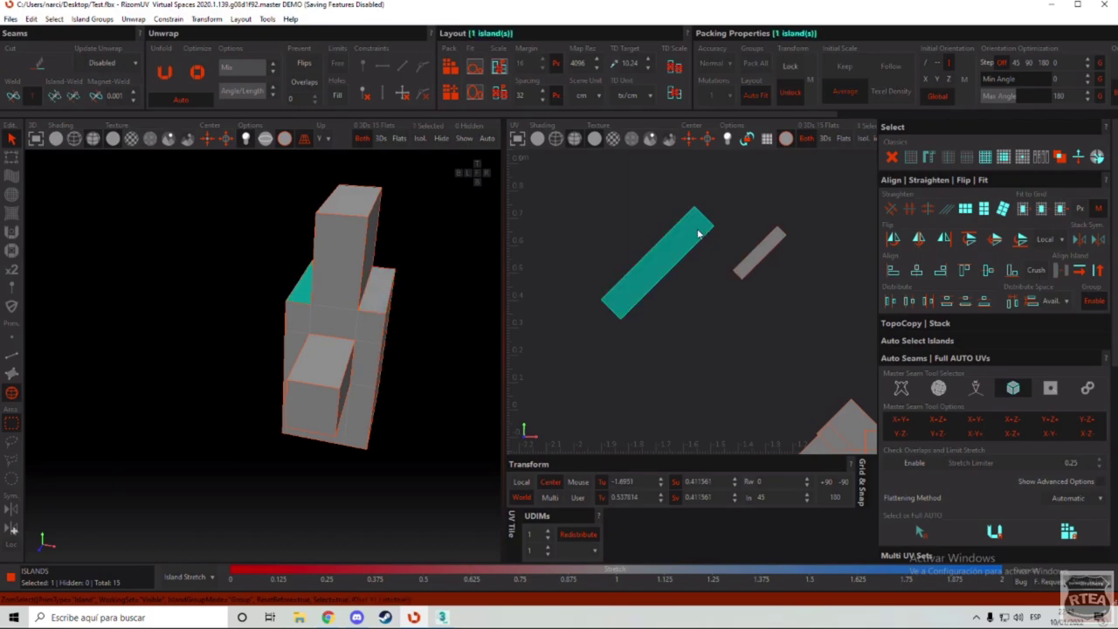
pyautogui.moveTo(699, 234); pyautogui.dragTo(663, 219)
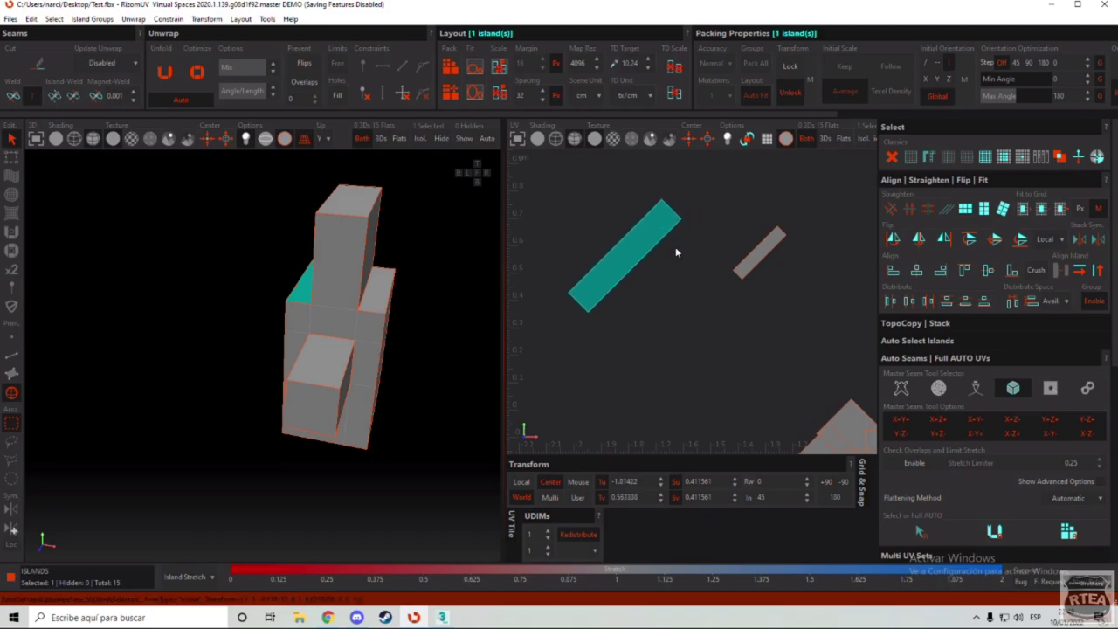
# Step: Move the packed islands out of tile 1001 and place the two diagonal strip islands inside it
pyautogui.scroll(-4, 570, 245)
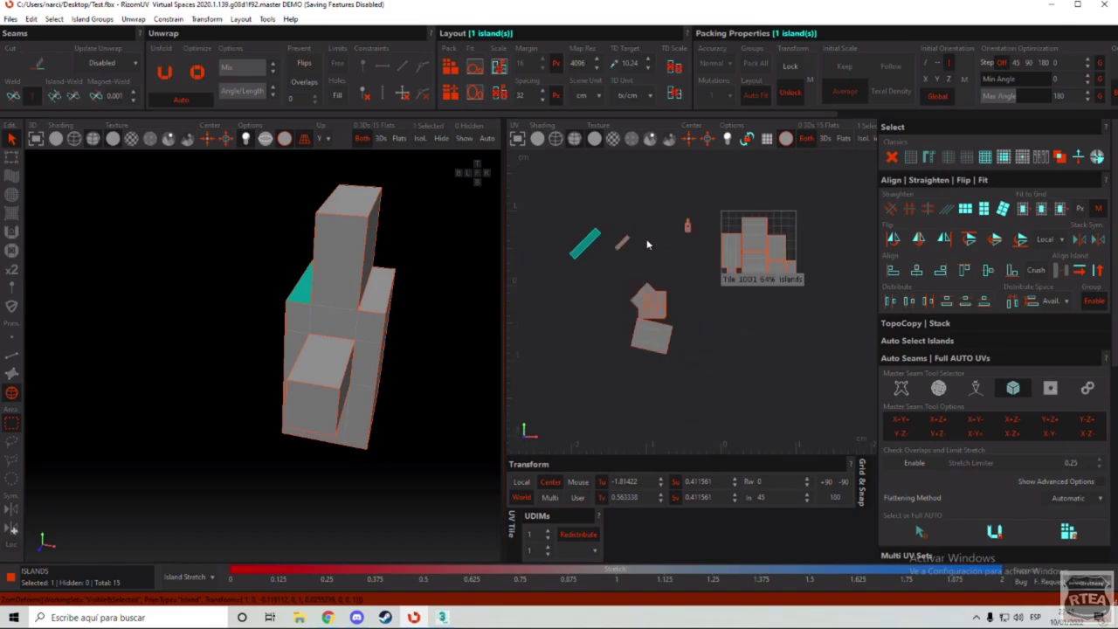
pyautogui.moveTo(827, 213); pyautogui.dragTo(749, 383)
pyautogui.moveTo(620, 228); pyautogui.dragTo(775, 258)
pyautogui.press('f')
pyautogui.scroll(-3, 617, 266)
pyautogui.click(719, 256)
pyautogui.scroll(3, 631, 274)
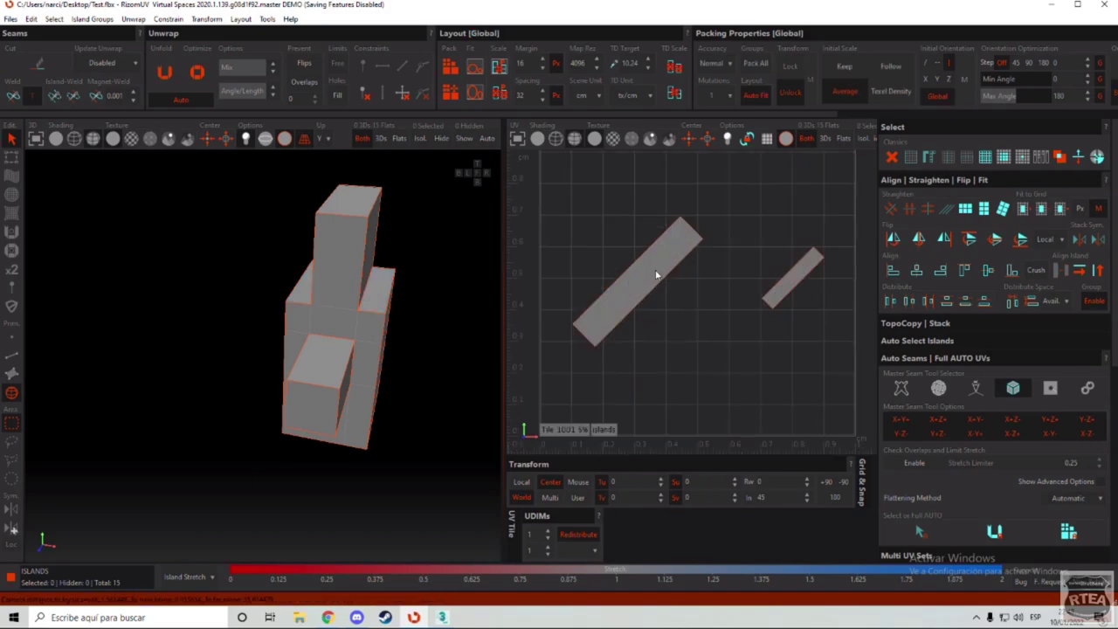
pyautogui.scroll(-1, 674, 267)
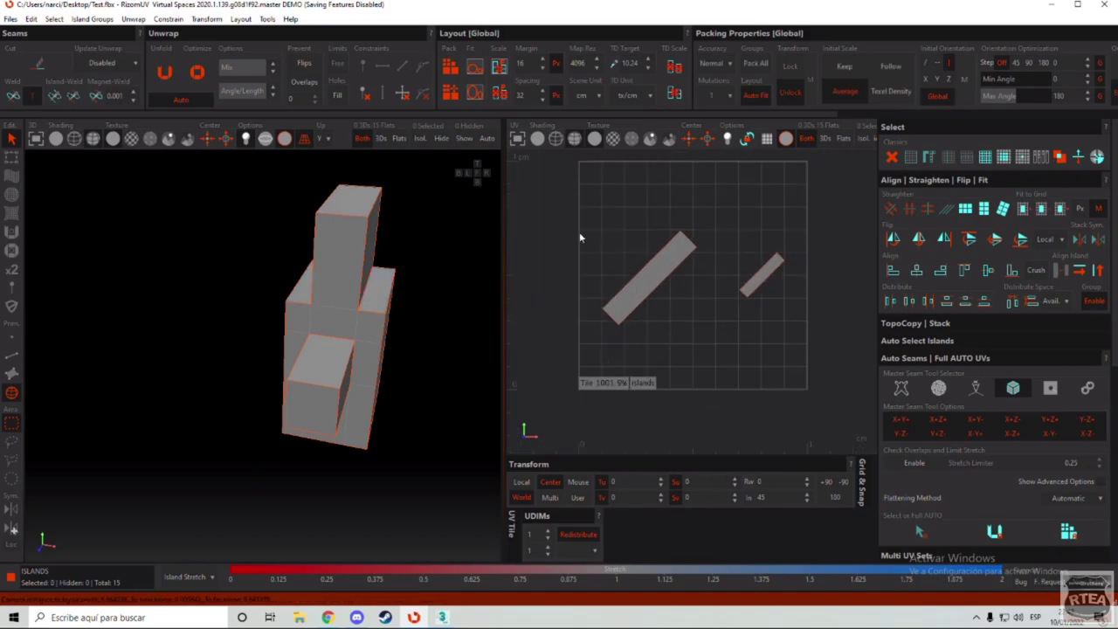
# Step: Move the smaller strip island close beside the larger one within tile 1001
pyautogui.click(672, 257)
pyautogui.scroll(2, 673, 256)
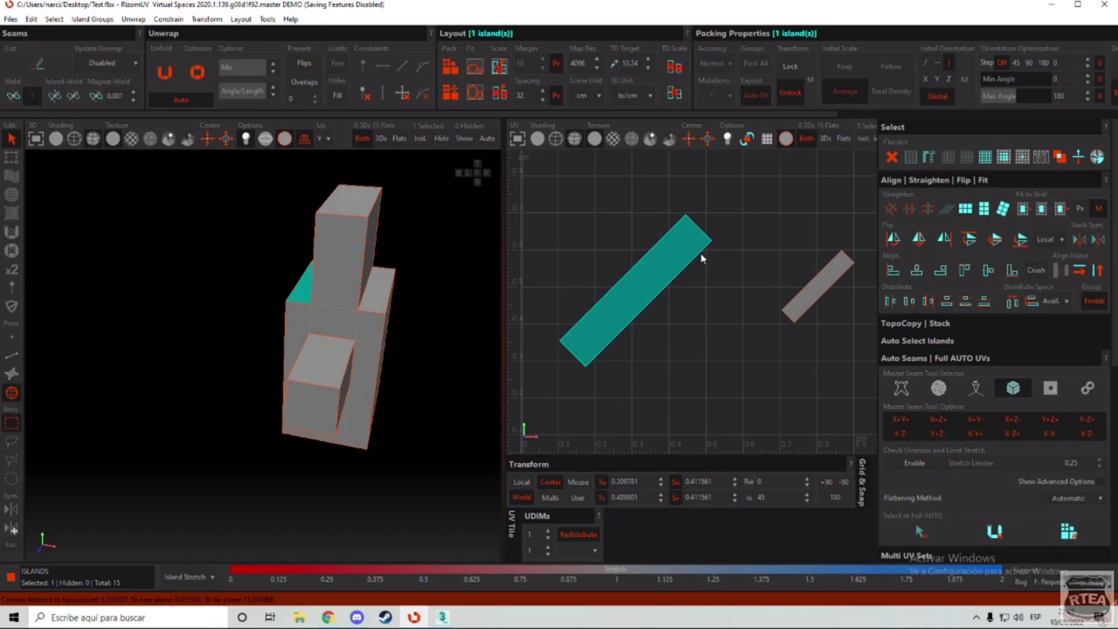
pyautogui.click(813, 280)
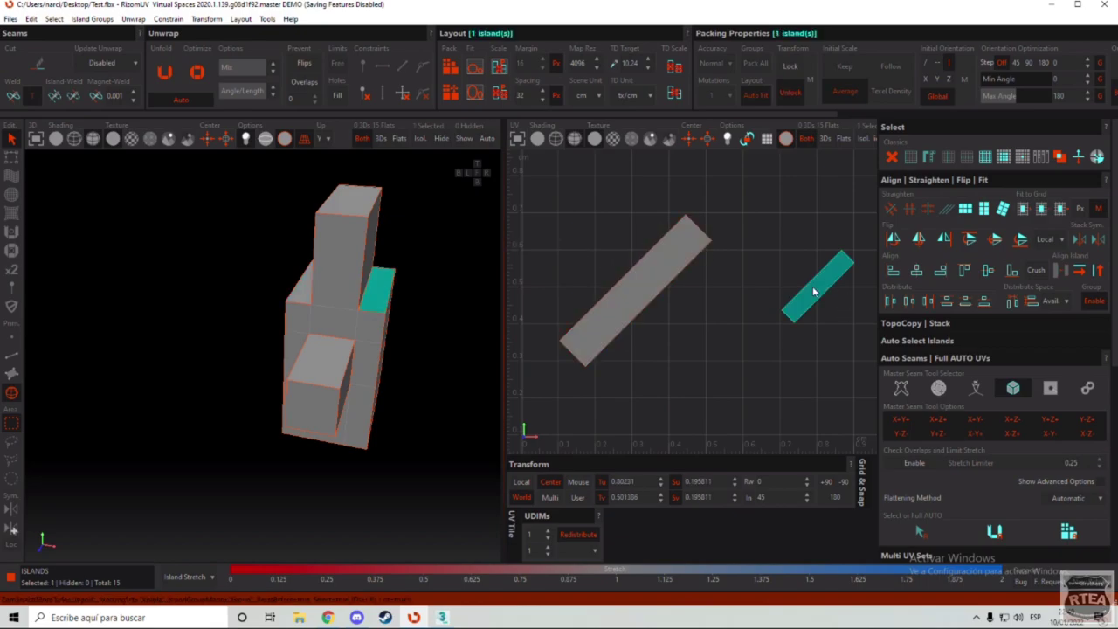
pyautogui.scroll(-3, 742, 306)
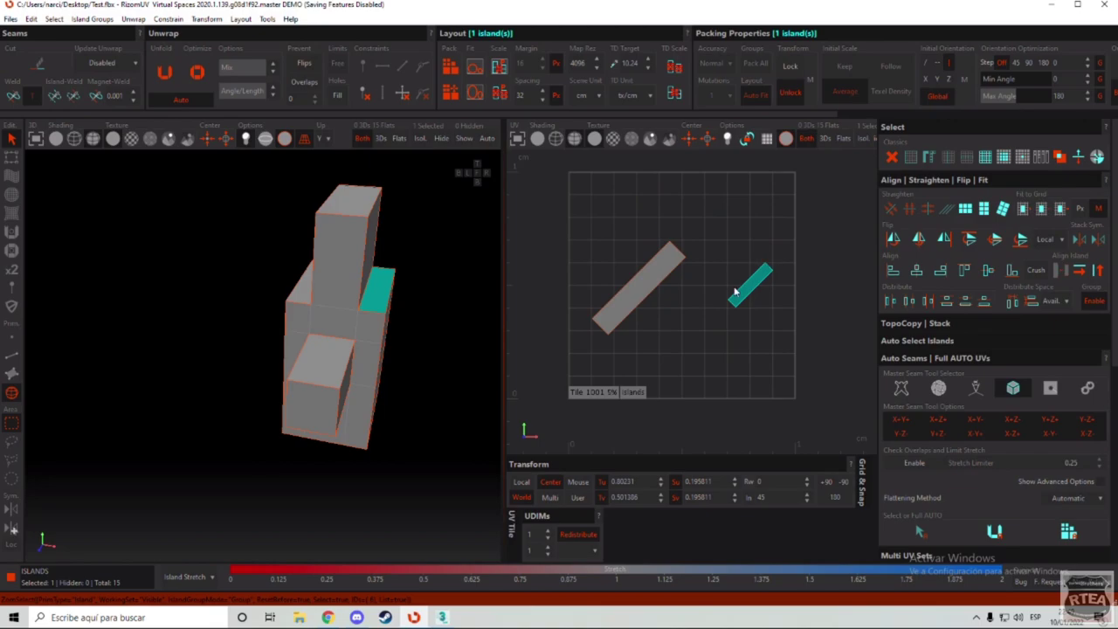
pyautogui.moveTo(762, 280); pyautogui.dragTo(689, 322)
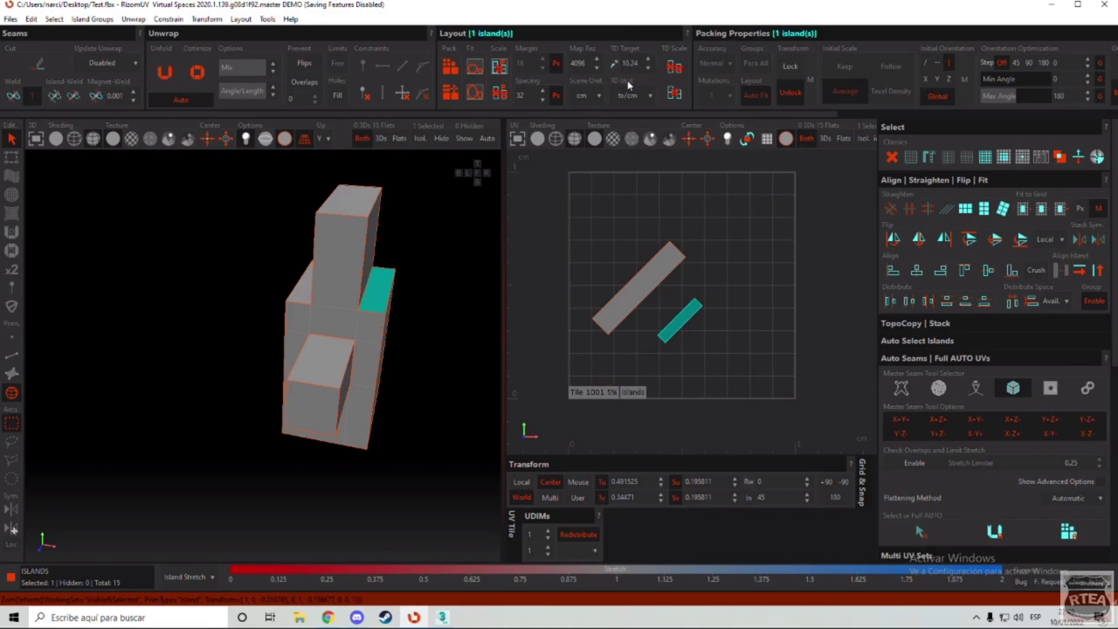
# Step: Pick the texel density target from the smaller strip island and again from the larger one, ending with the smaller strip selected
pyautogui.click(718, 239)
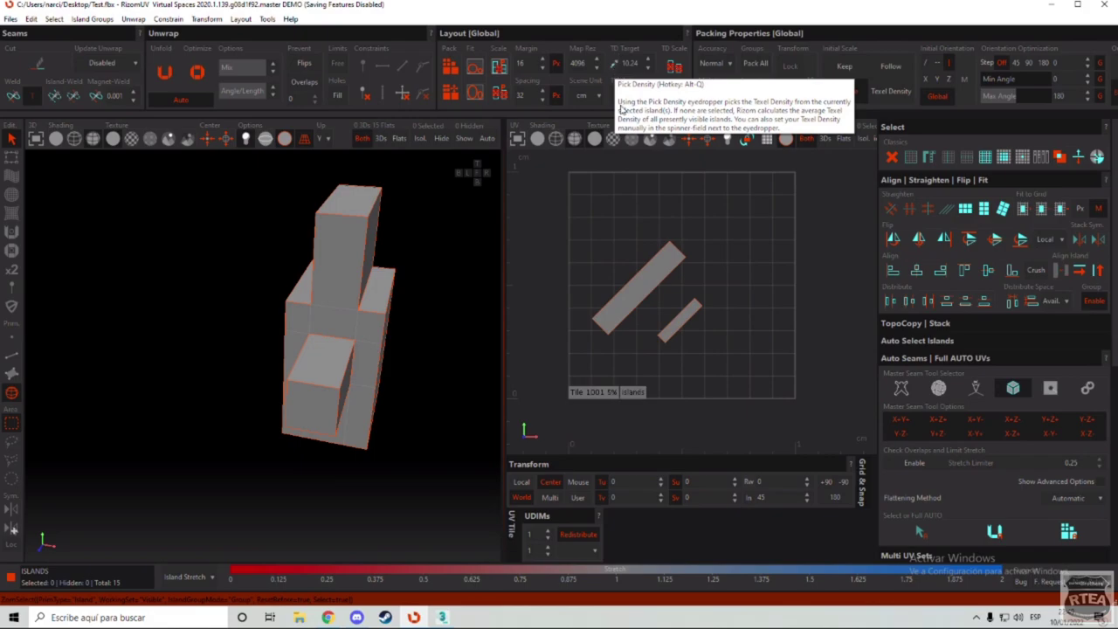
pyautogui.click(684, 324)
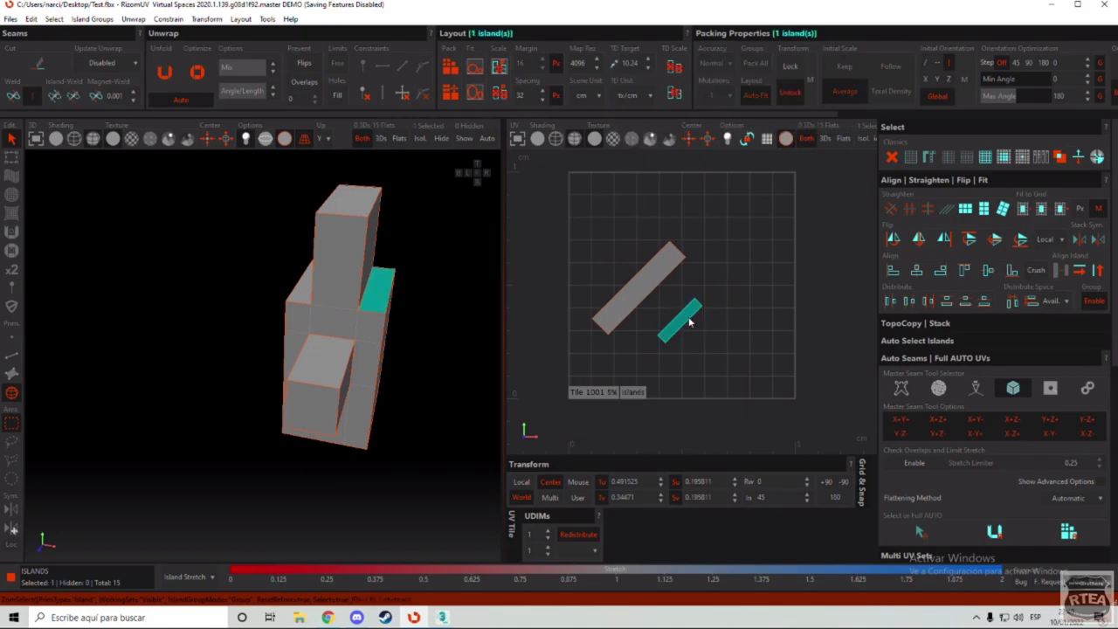
pyautogui.click(616, 67)
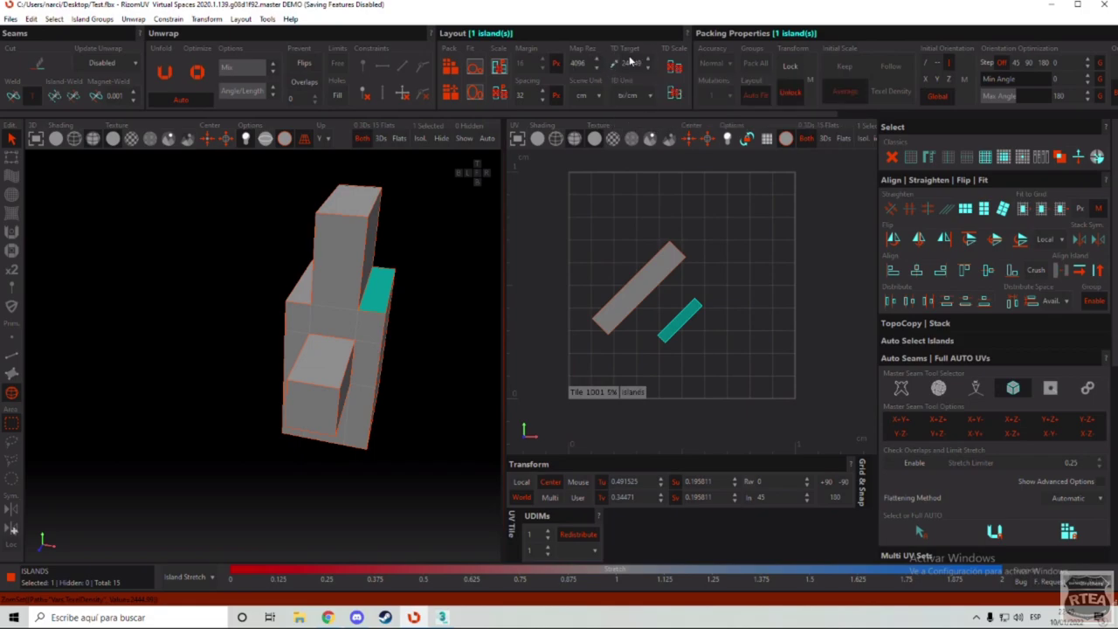
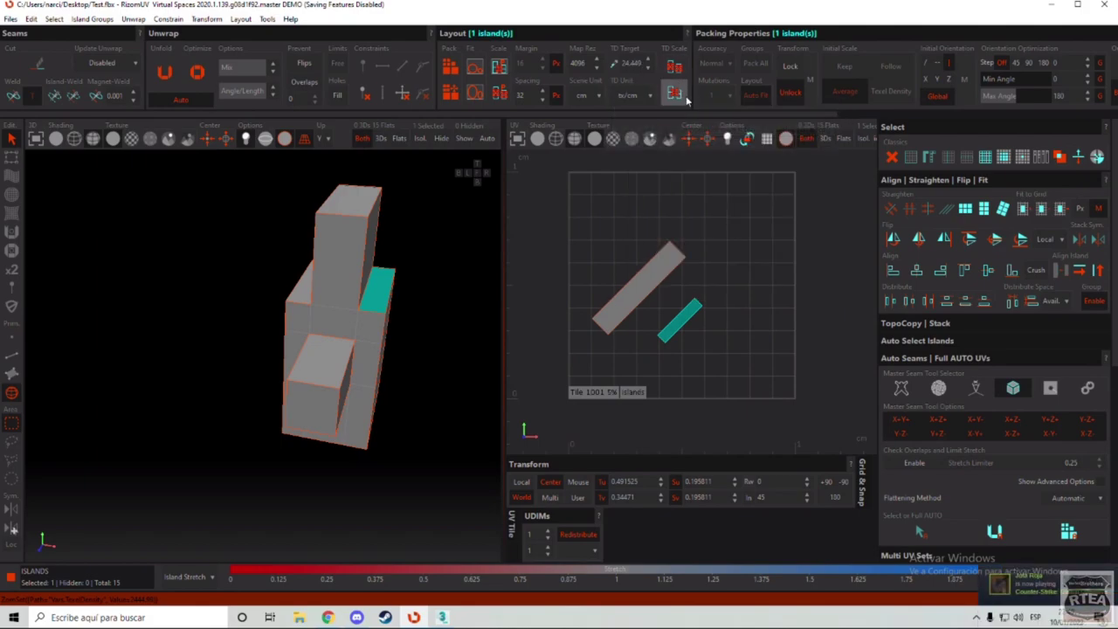
pyautogui.click(668, 282)
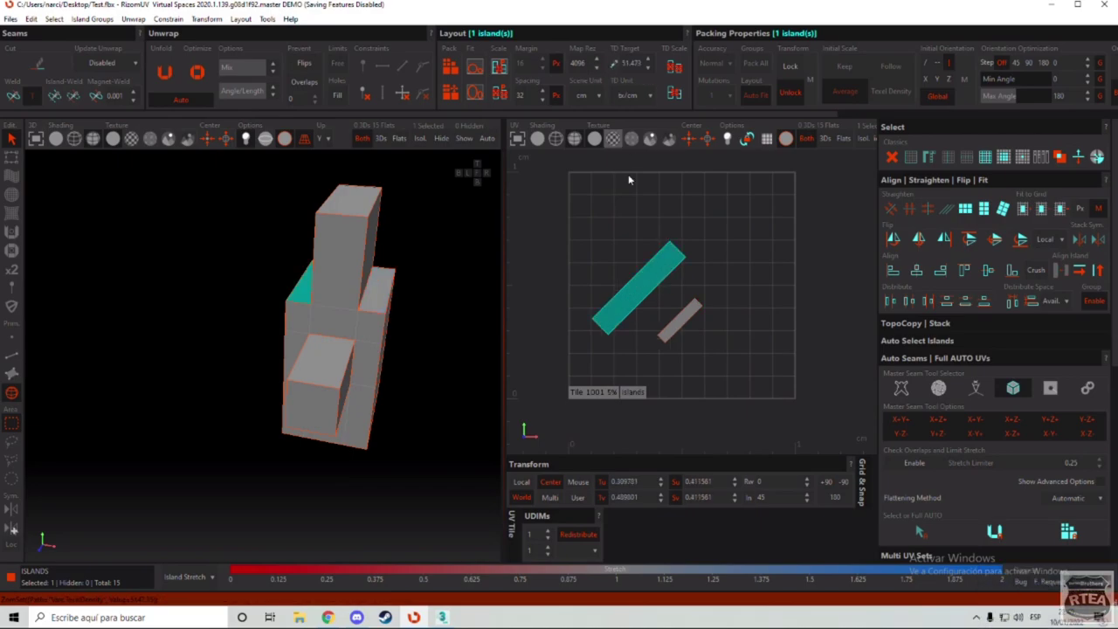
pyautogui.click(679, 314)
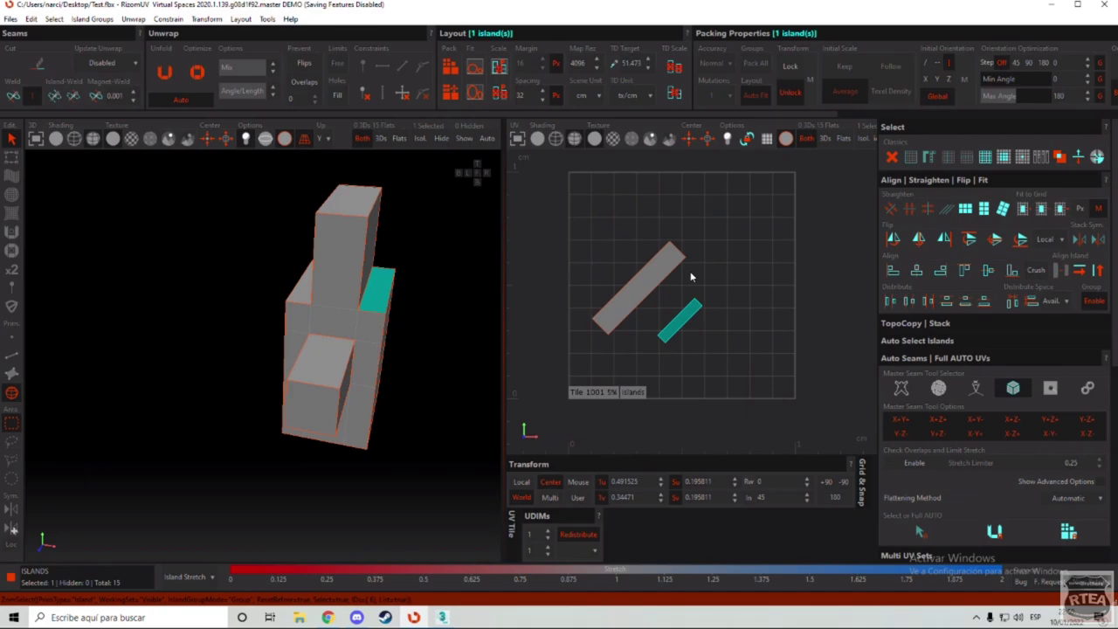
pyautogui.click(11, 19)
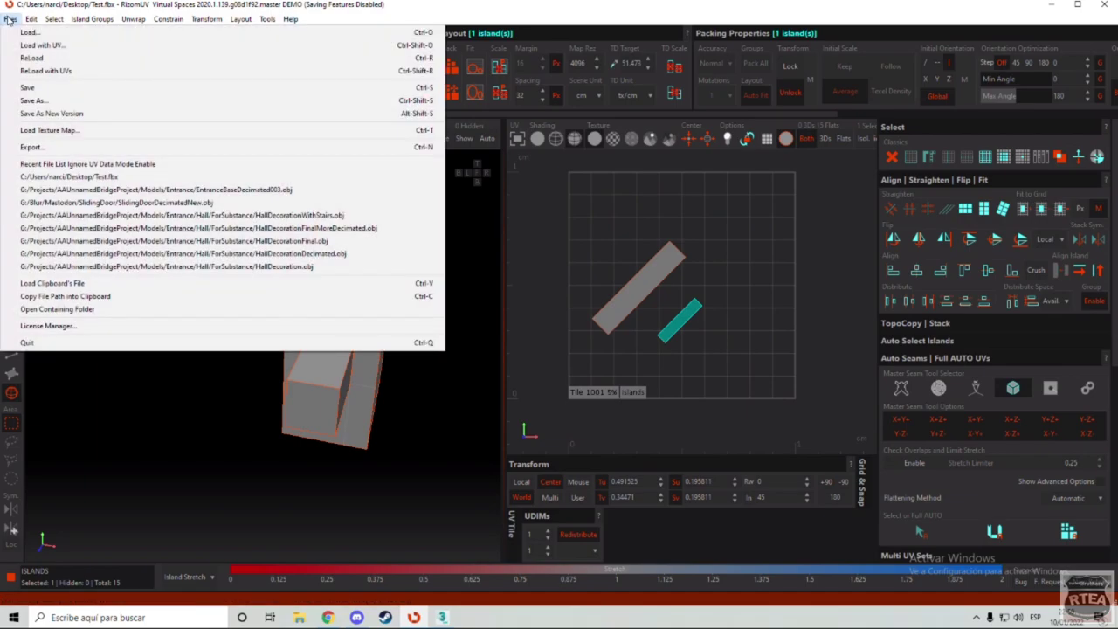
pyautogui.click(44, 130)
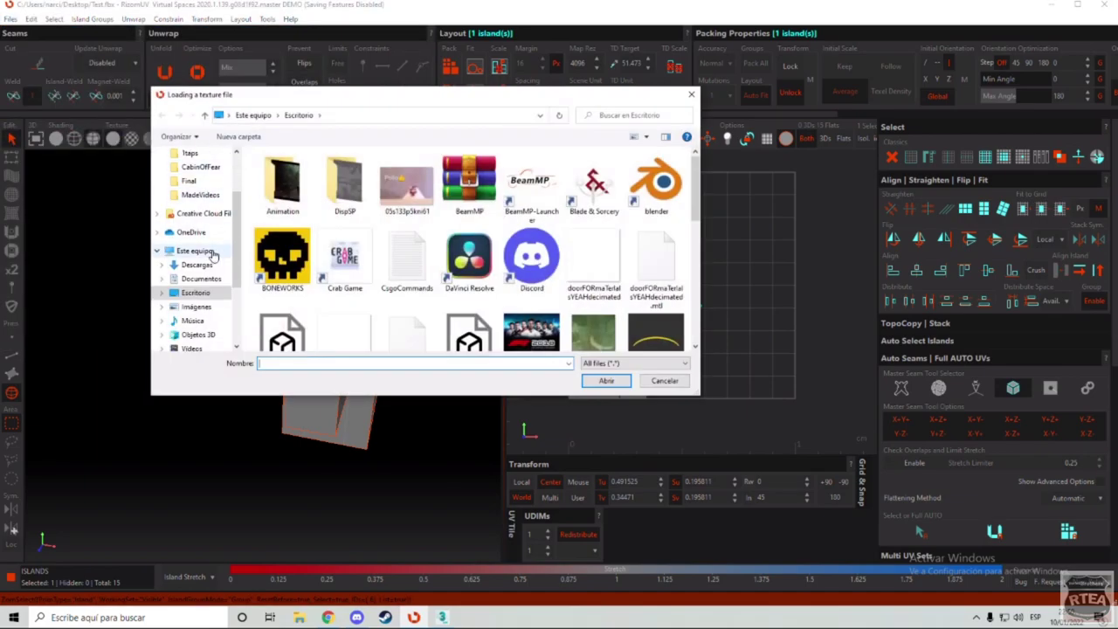
pyautogui.scroll(-2, 186, 319)
pyautogui.click(199, 325)
pyautogui.click(204, 339)
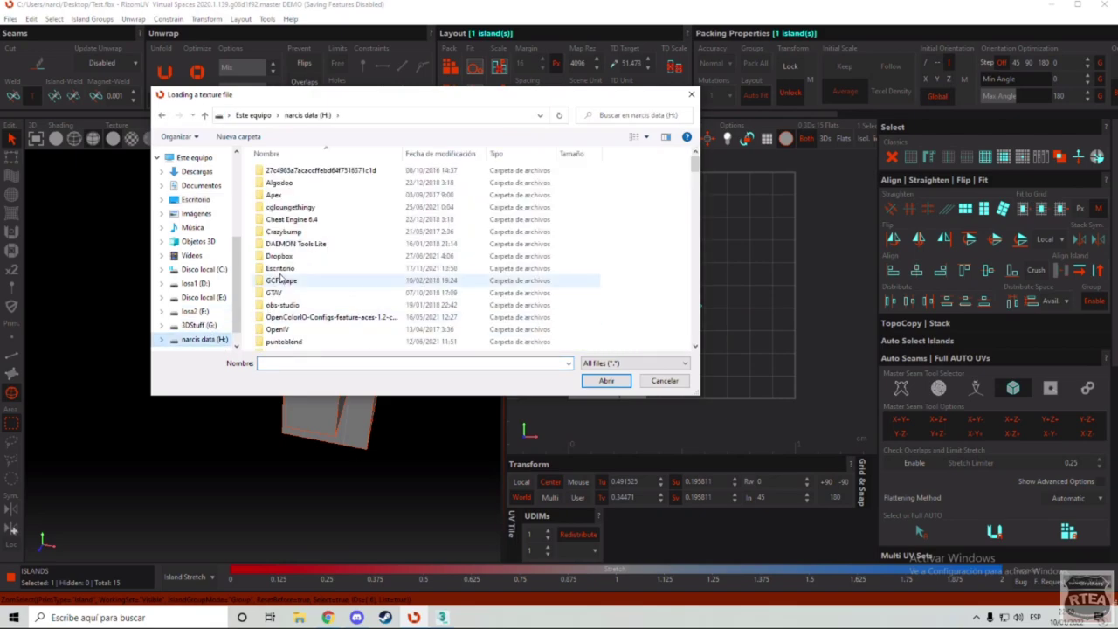
pyautogui.doubleClick(367, 308)
pyautogui.scroll(-1, 297, 334)
pyautogui.doubleClick(297, 334)
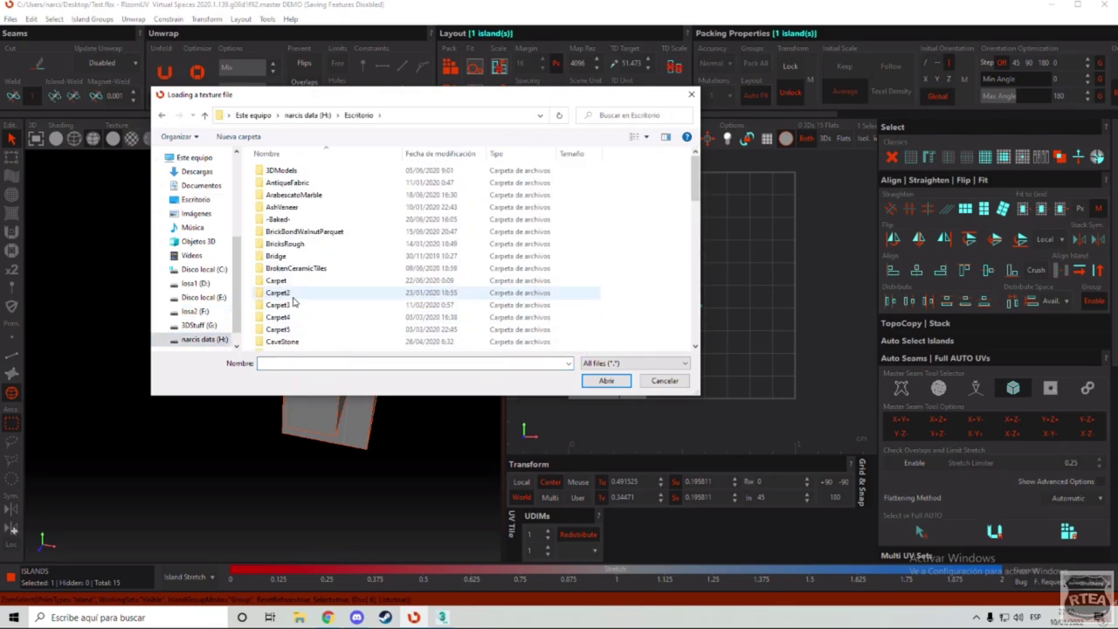
pyautogui.doubleClick(278, 256)
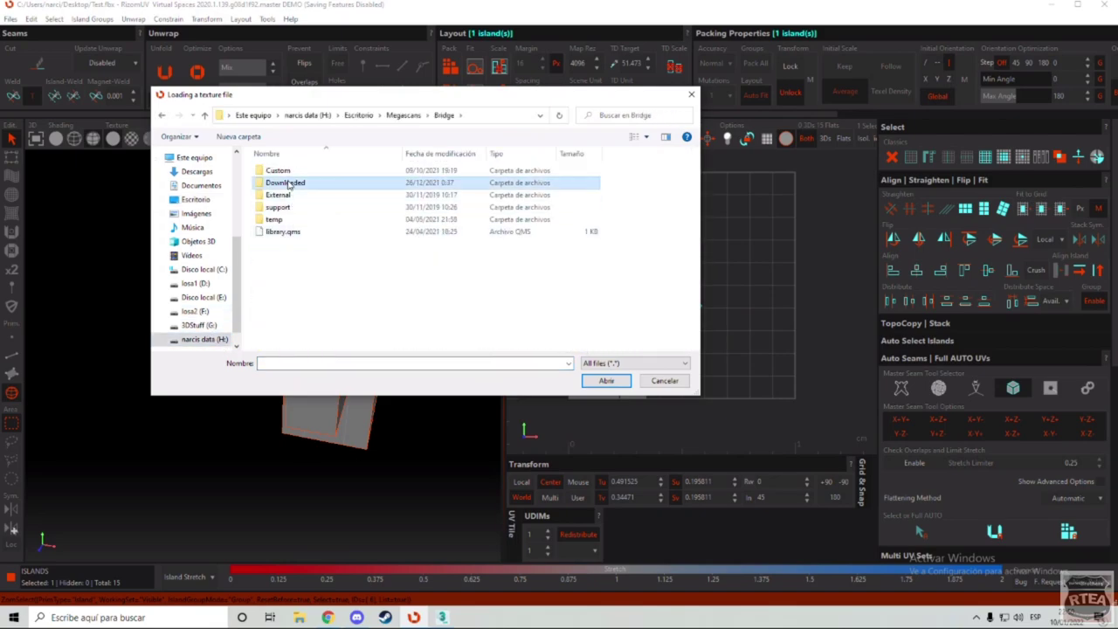
pyautogui.doubleClick(290, 185)
pyautogui.doubleClick(291, 231)
pyautogui.doubleClick(289, 219)
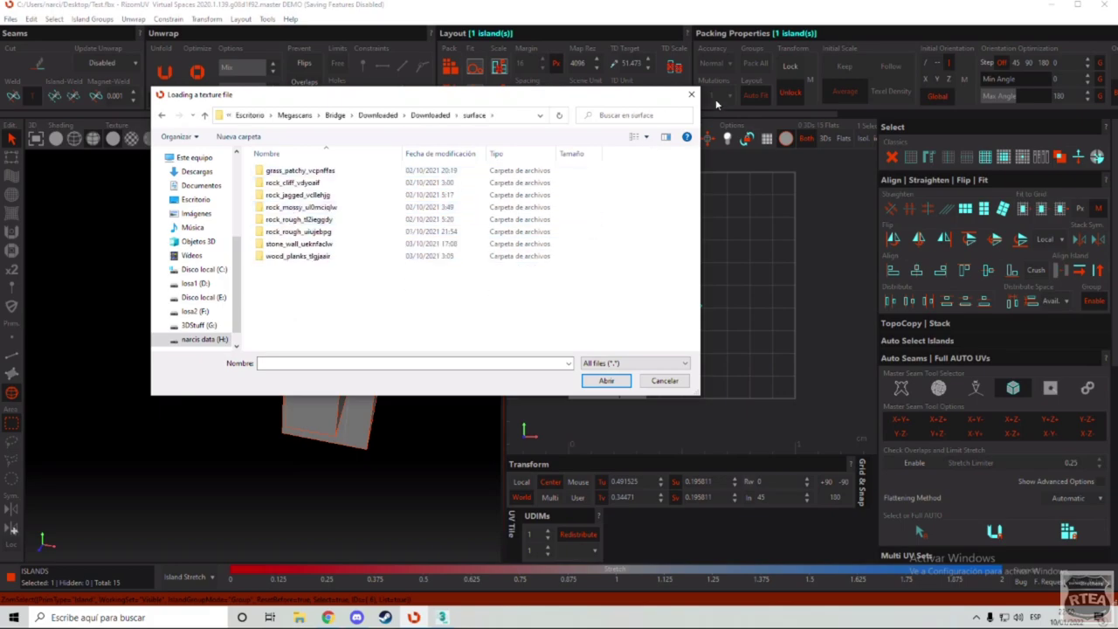
pyautogui.click(689, 95)
# Step: Show the checker texture on the 3D model and inspect the checker size on the two strip faces
pyautogui.scroll(5, 317, 276)
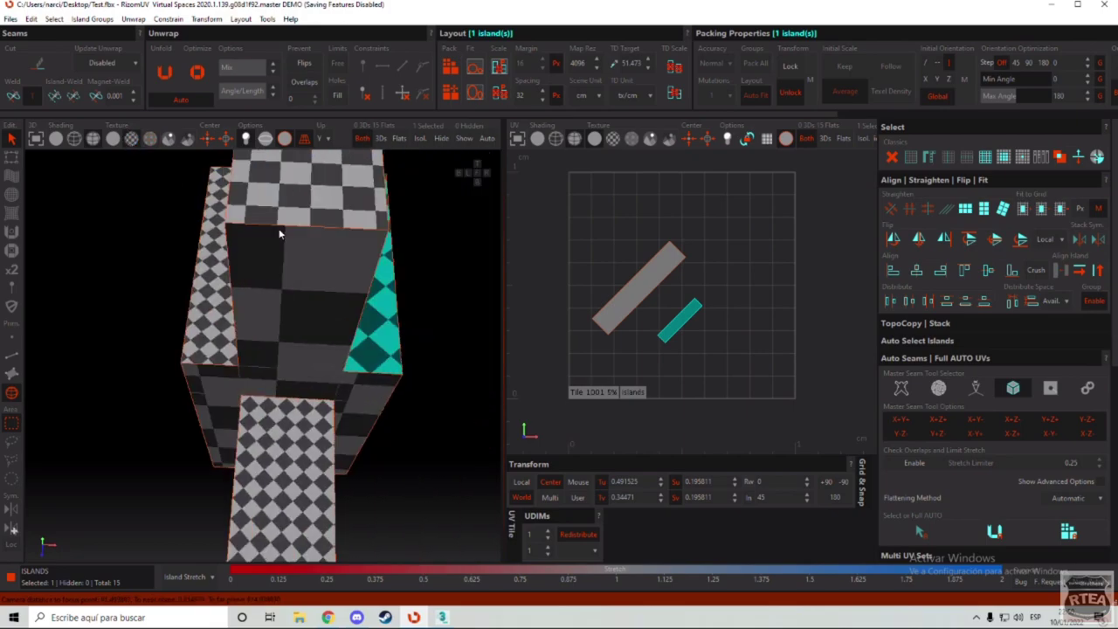
pyautogui.click(310, 292)
pyautogui.keyDown('alt'); pyautogui.moveTo(310, 292); pyautogui.dragTo(302, 271); pyautogui.keyUp('alt')
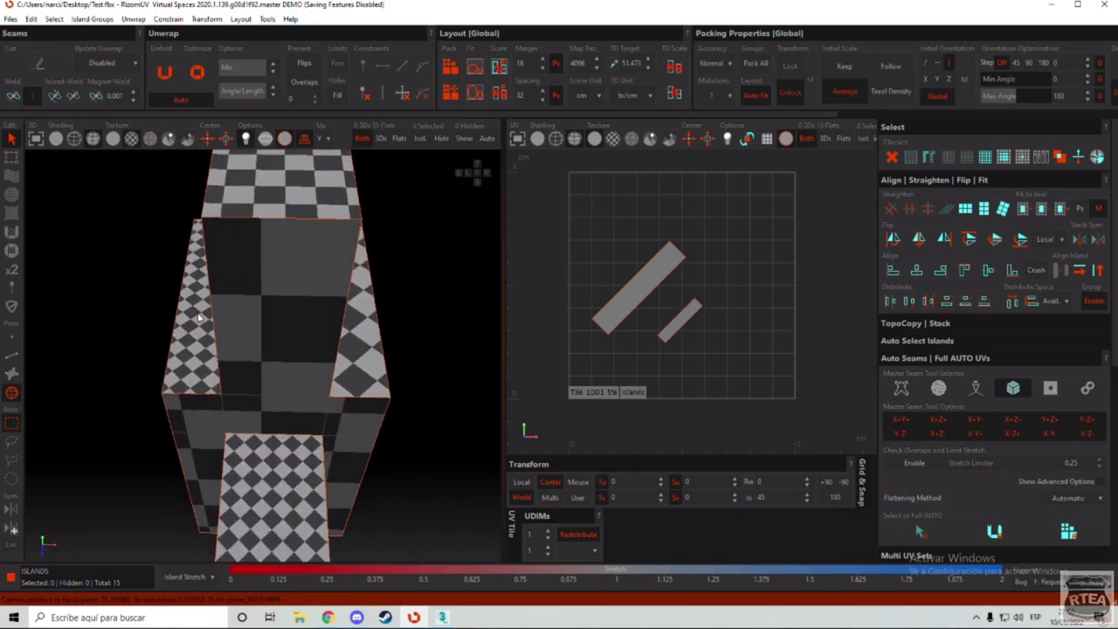
# Step: Select both strip islands, set the rotation increment to 0 and rotate them upright so their checkers align with the model
pyautogui.click(627, 294)
pyautogui.keyDown('shift'); pyautogui.click(676, 325); pyautogui.keyUp('shift')
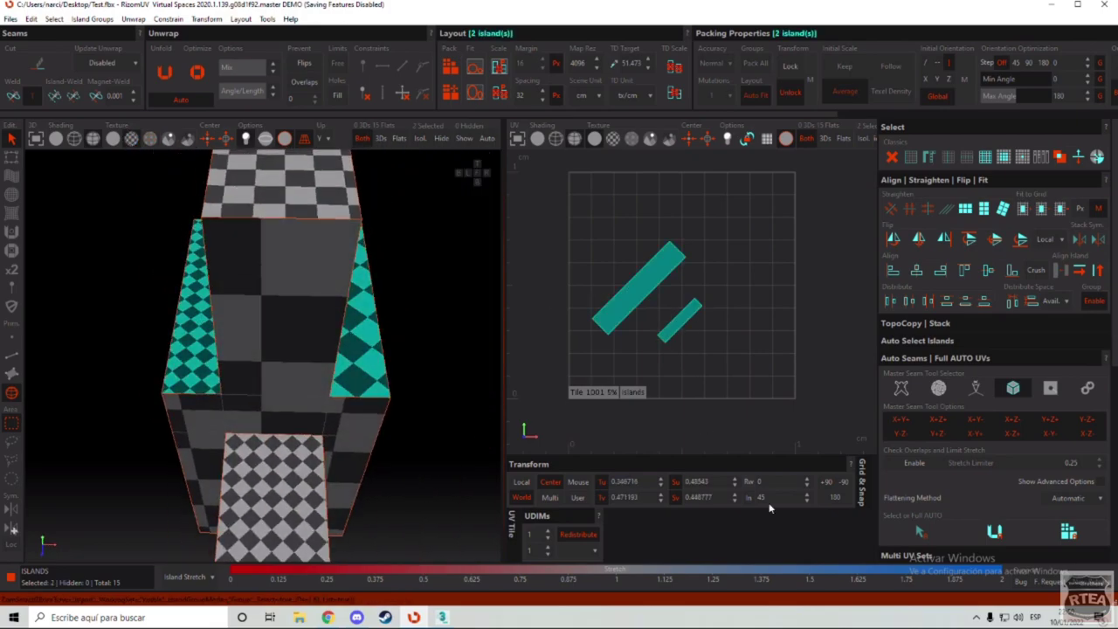
pyautogui.moveTo(777, 502); pyautogui.dragTo(751, 499)
pyautogui.write('0')
pyautogui.moveTo(697, 307); pyautogui.dragTo(692, 263)
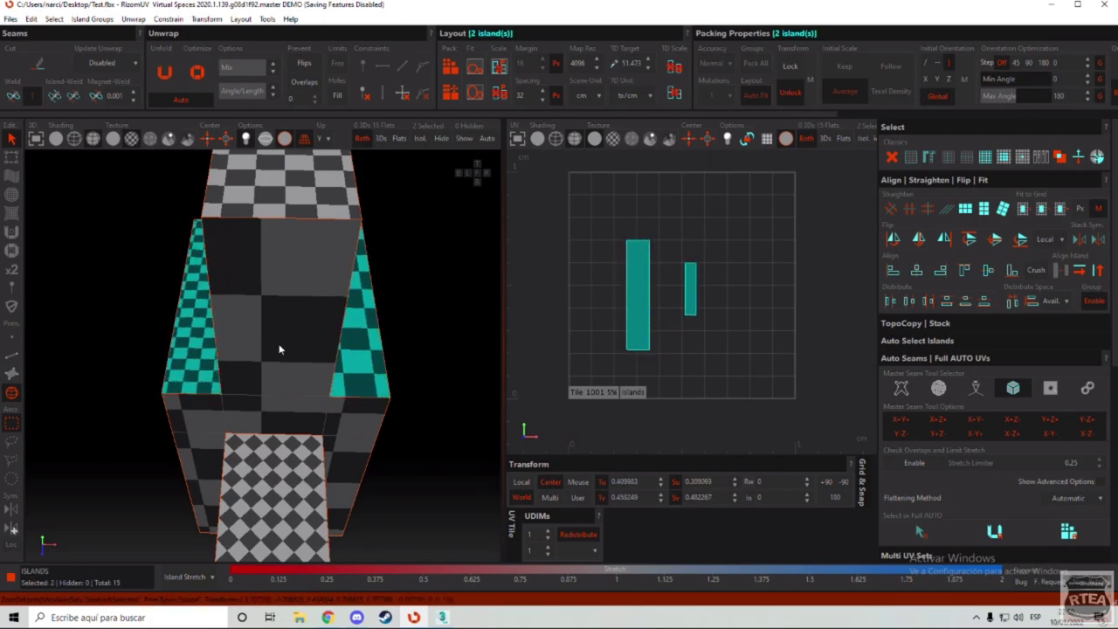
pyautogui.moveTo(280, 350); pyautogui.dragTo(325, 290, button='middle')
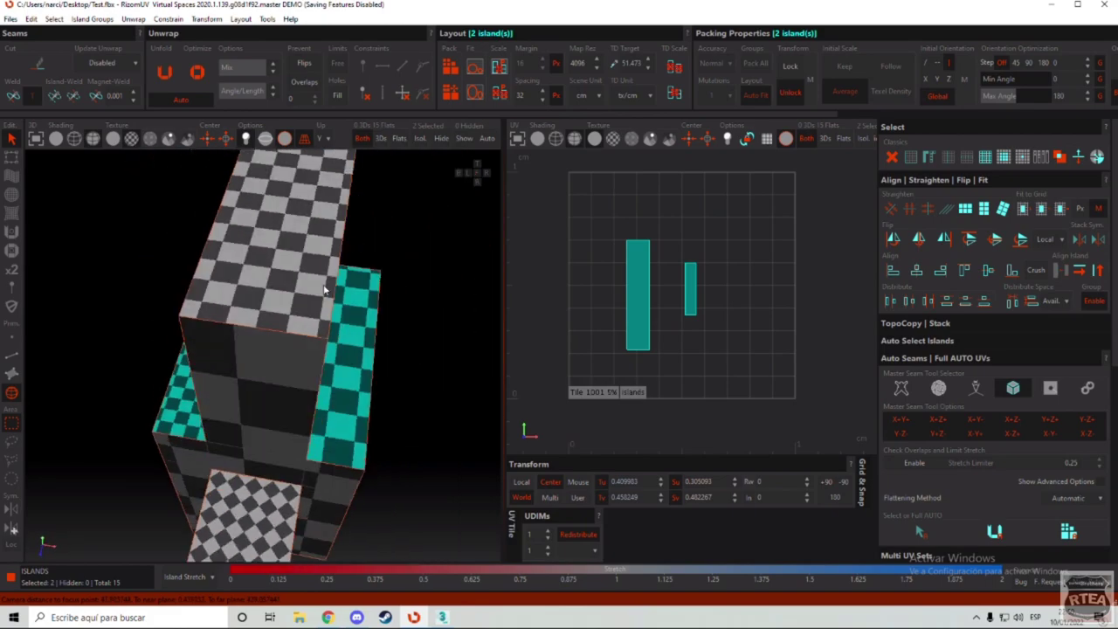
# Step: Select only the larger strip island and scale it up to about 0.171 by 0.825, nearly the height of tile 1001
pyautogui.click(647, 214)
pyautogui.click(636, 287)
pyautogui.moveTo(354, 343); pyautogui.dragTo(259, 364, button='middle')
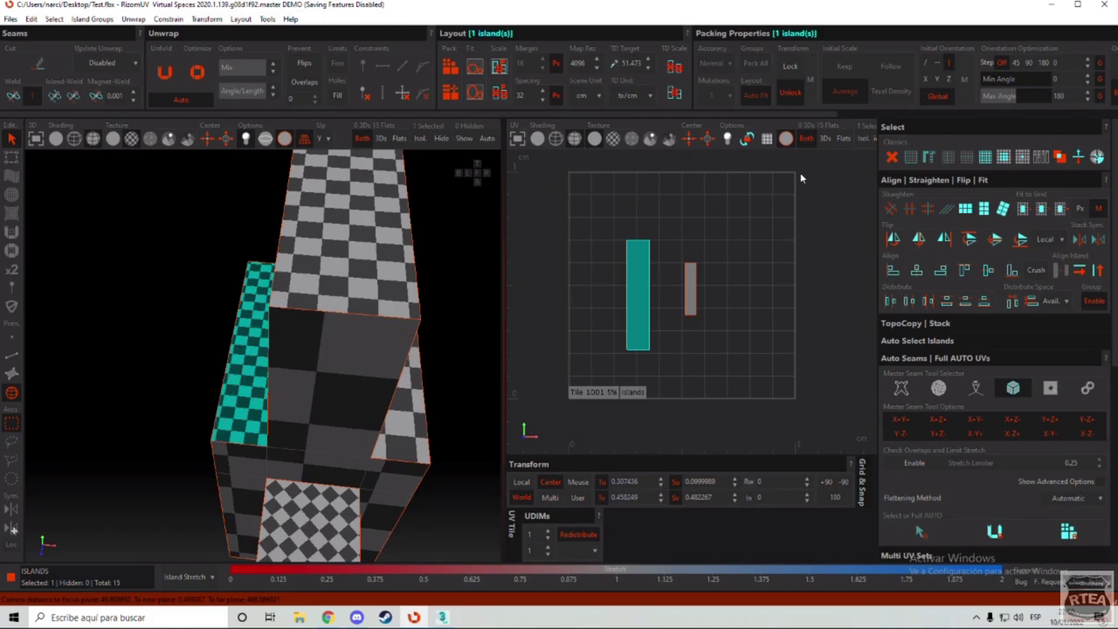
pyautogui.scroll(5, 747, 202)
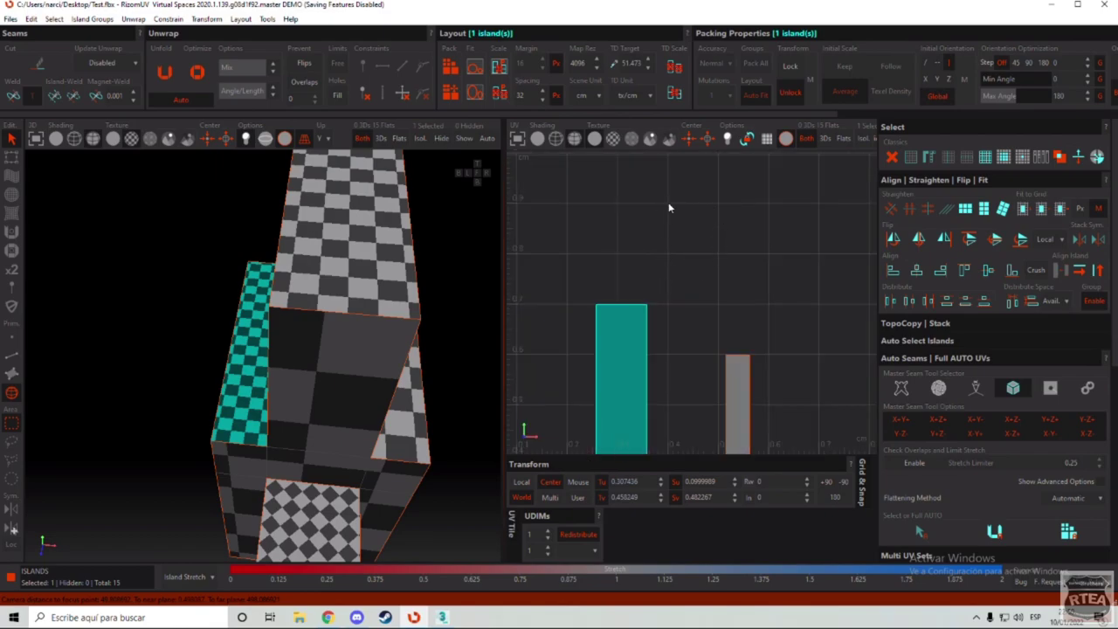
pyautogui.scroll(-3, 627, 196)
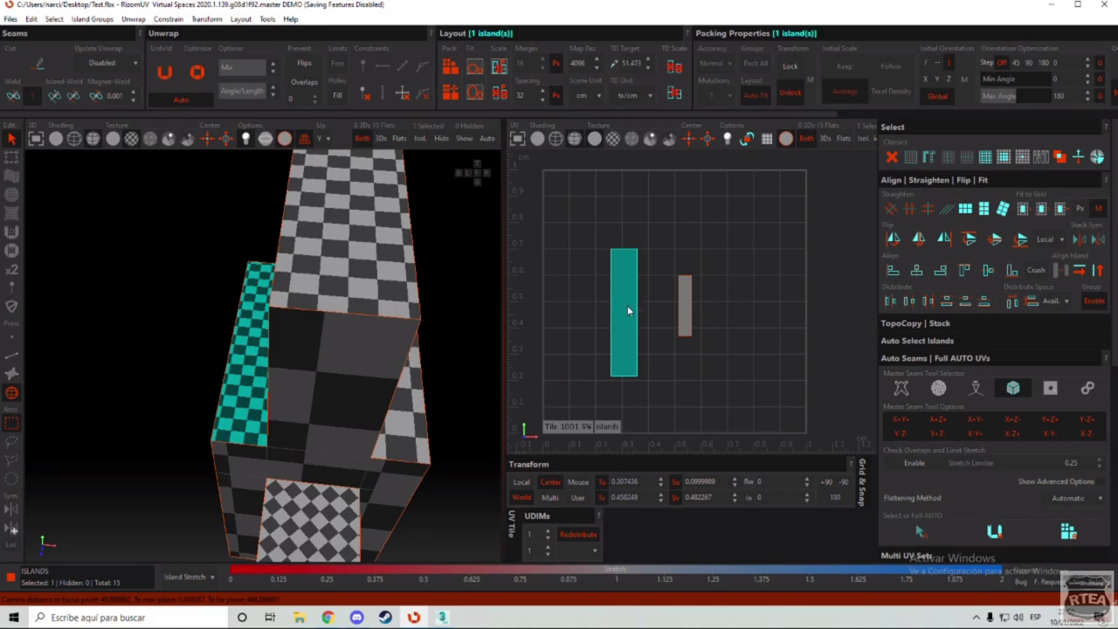
pyautogui.moveTo(632, 310)
pyautogui.mouseDown()
pyautogui.moveTo(642, 276)
pyautogui.moveTo(625, 301)
pyautogui.mouseUp()
pyautogui.moveTo(625, 300); pyautogui.dragTo(653, 247, button='right')
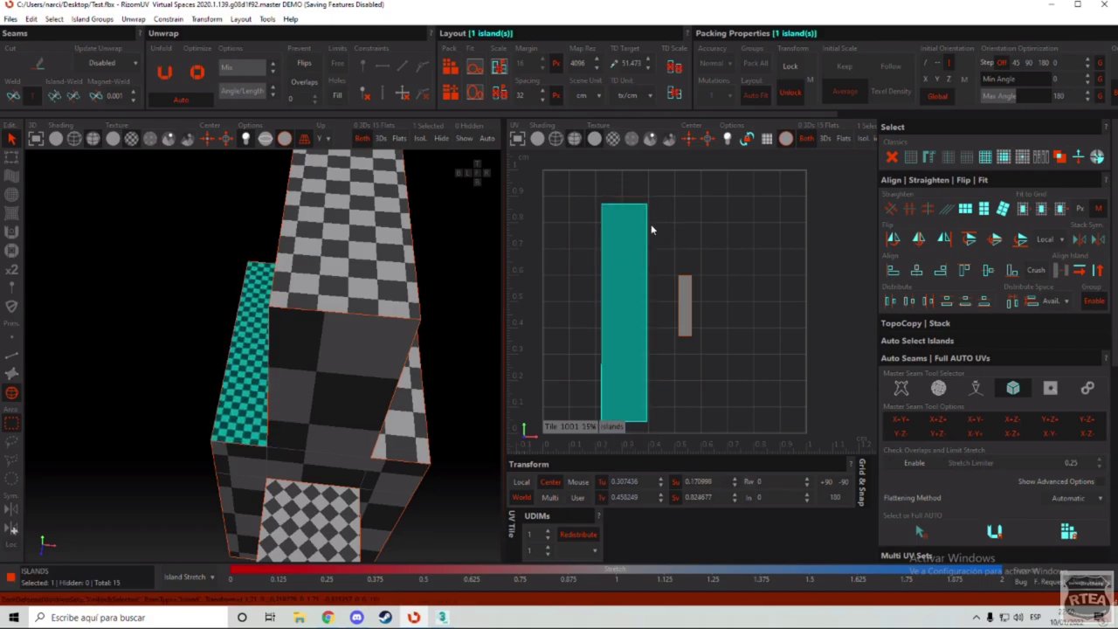
# Step: Shift the enlarged strip island slightly so it sits fully within tile 1001
pyautogui.scroll(3, 680, 332)
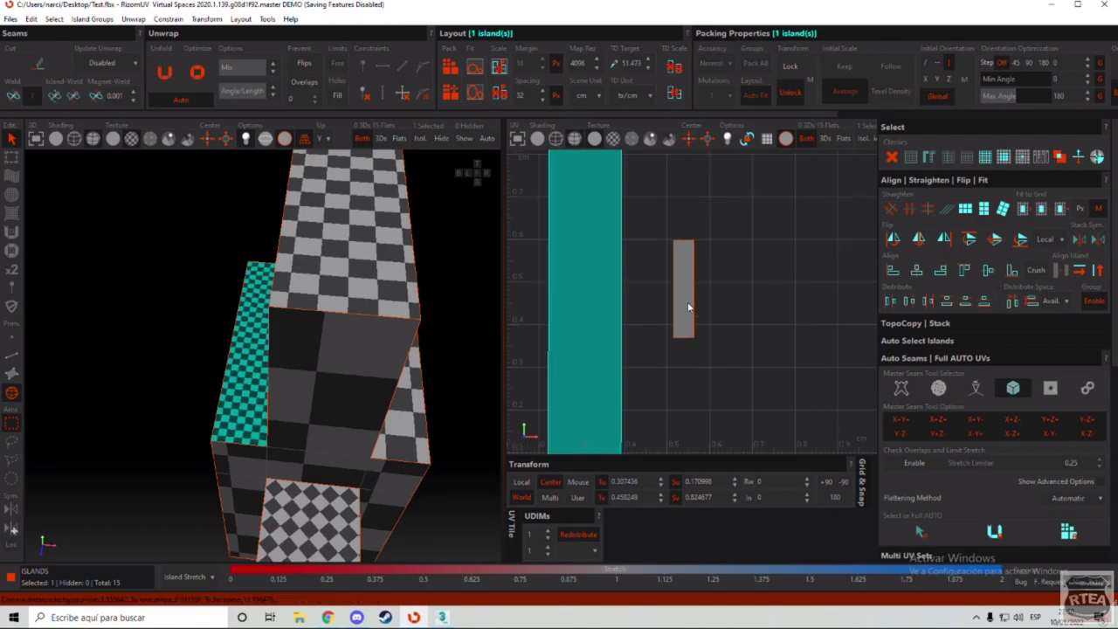
pyautogui.click(688, 306)
pyautogui.scroll(-4, 685, 299)
pyautogui.click(630, 216)
pyautogui.moveTo(632, 220); pyautogui.dragTo(631, 219, button='middle')
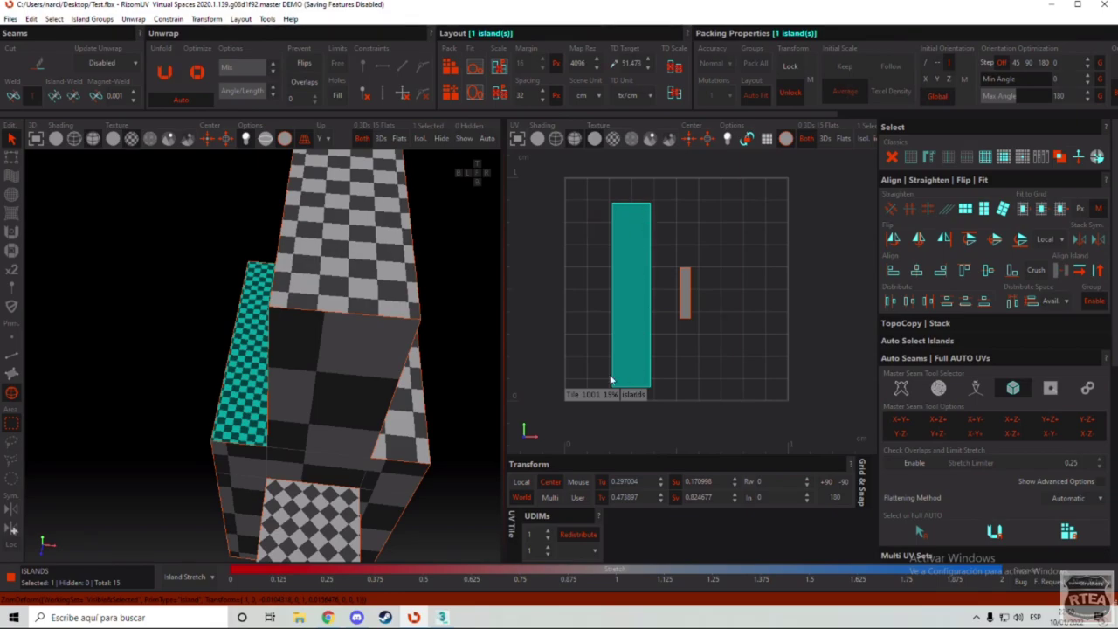
# Step: Select each strip island in turn and compare the checker sizes on their two faces of the 3D model
pyautogui.click(610, 380)
pyautogui.click(684, 293)
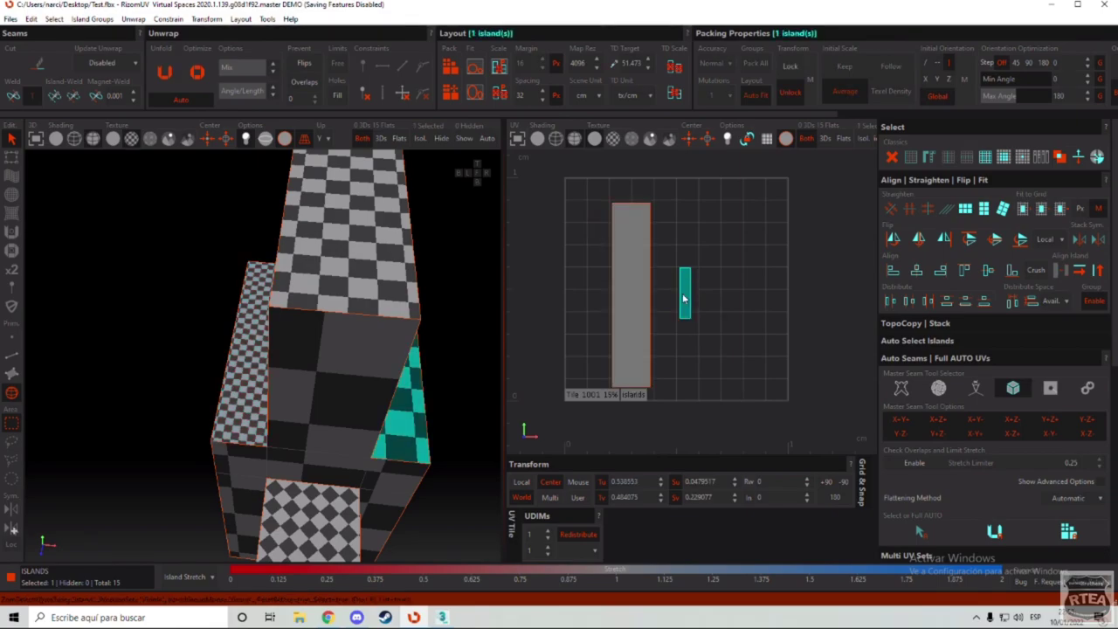
pyautogui.scroll(3, 420, 420)
pyautogui.keyDown('alt'); pyautogui.moveTo(420, 420); pyautogui.dragTo(359, 314); pyautogui.keyUp('alt')
pyautogui.scroll(-3, 336, 326)
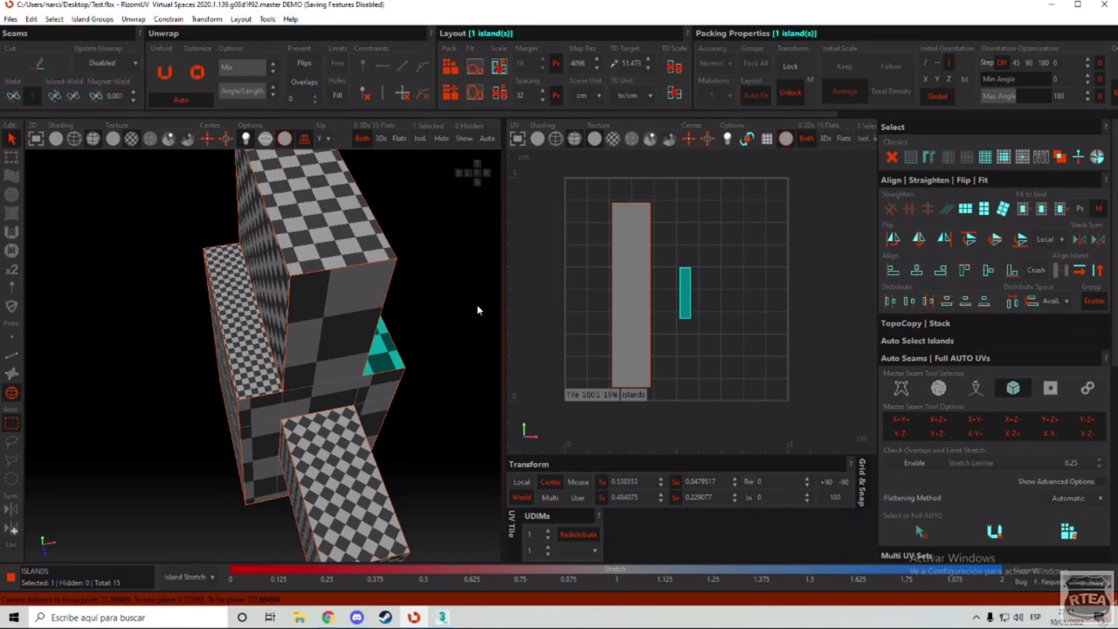
pyautogui.click(636, 258)
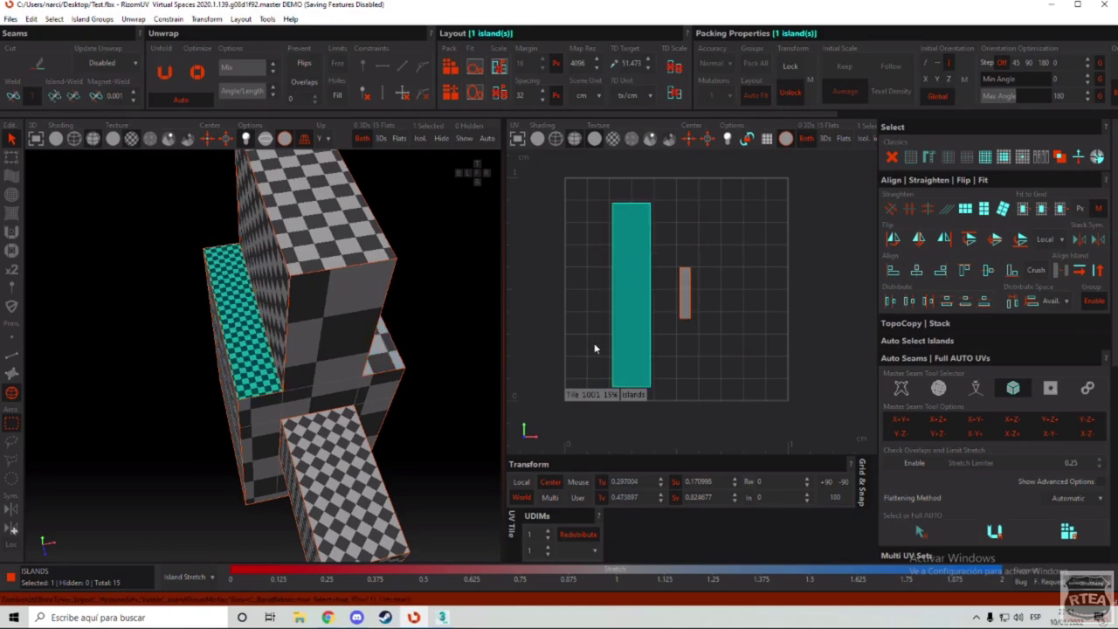
pyautogui.click(392, 354)
# Step: Select the enlarged strip island and pick its texel density as the target
pyautogui.keyDown('alt'); pyautogui.moveTo(383, 327); pyautogui.dragTo(409, 284); pyautogui.keyUp('alt')
pyautogui.click(638, 251)
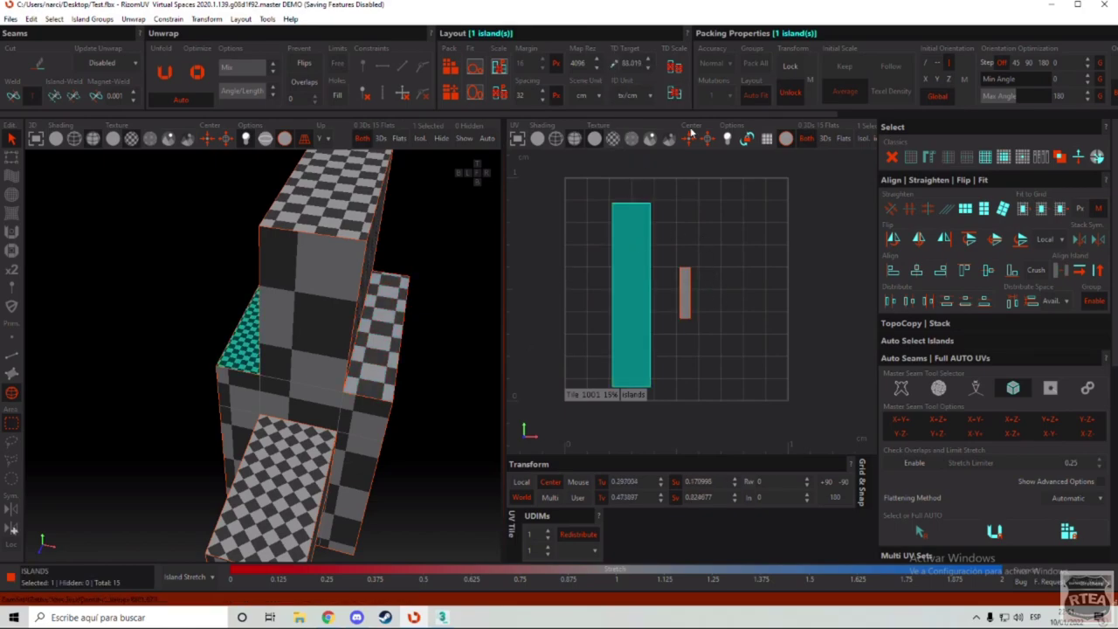
pyautogui.click(673, 70)
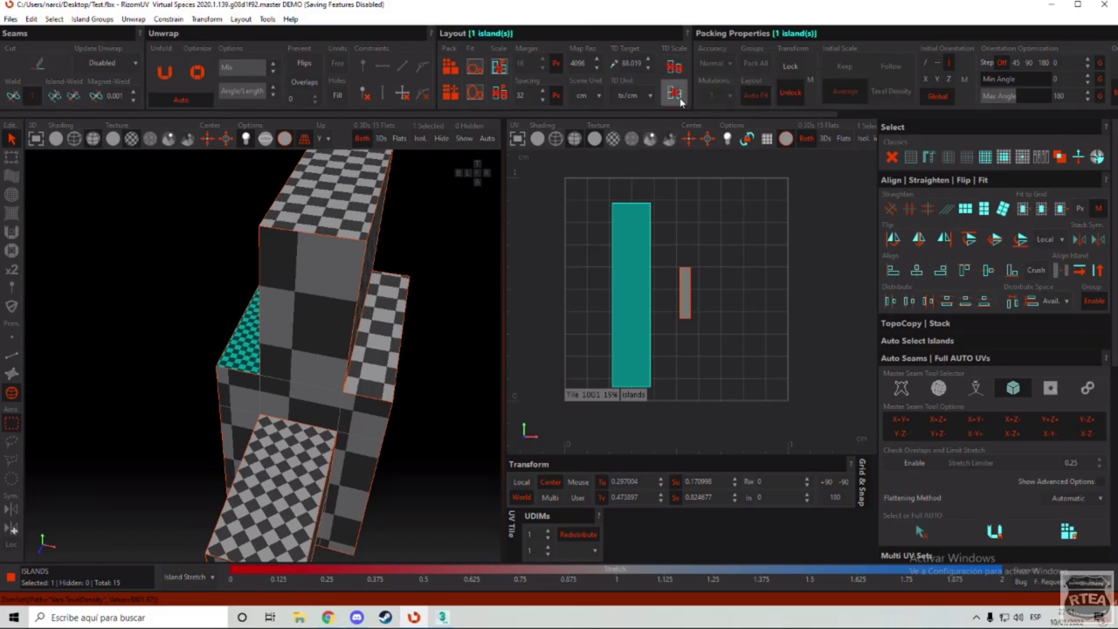
# Step: Move the group of six islands below tile 1001 a little up and to the right, and deselect it
pyautogui.scroll(-5, 662, 194)
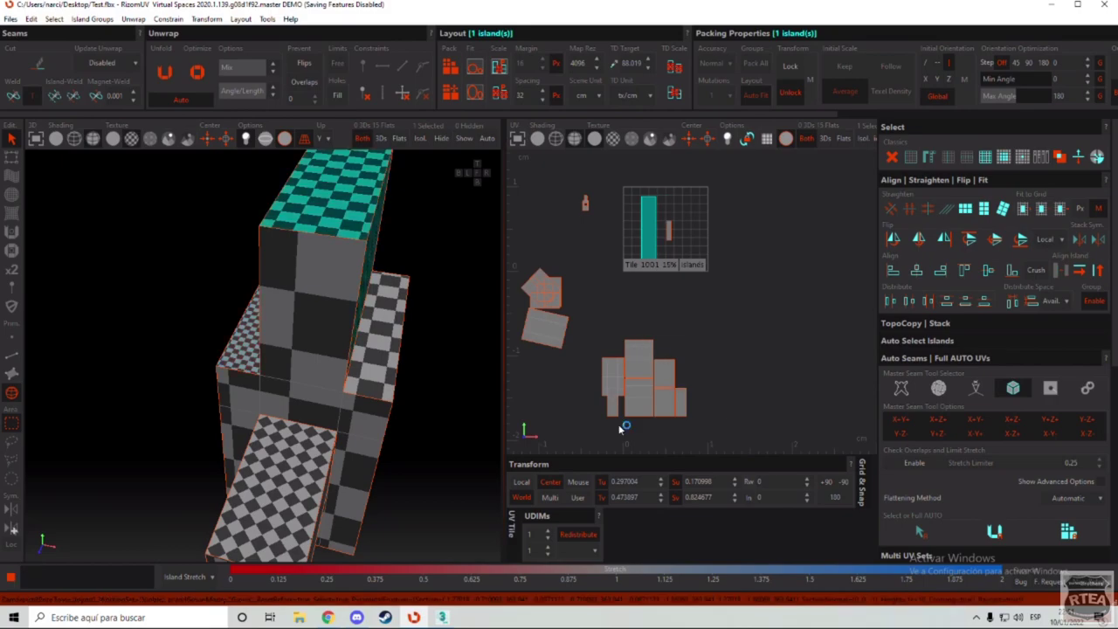
pyautogui.click(638, 374)
pyautogui.moveTo(638, 375); pyautogui.dragTo(684, 350)
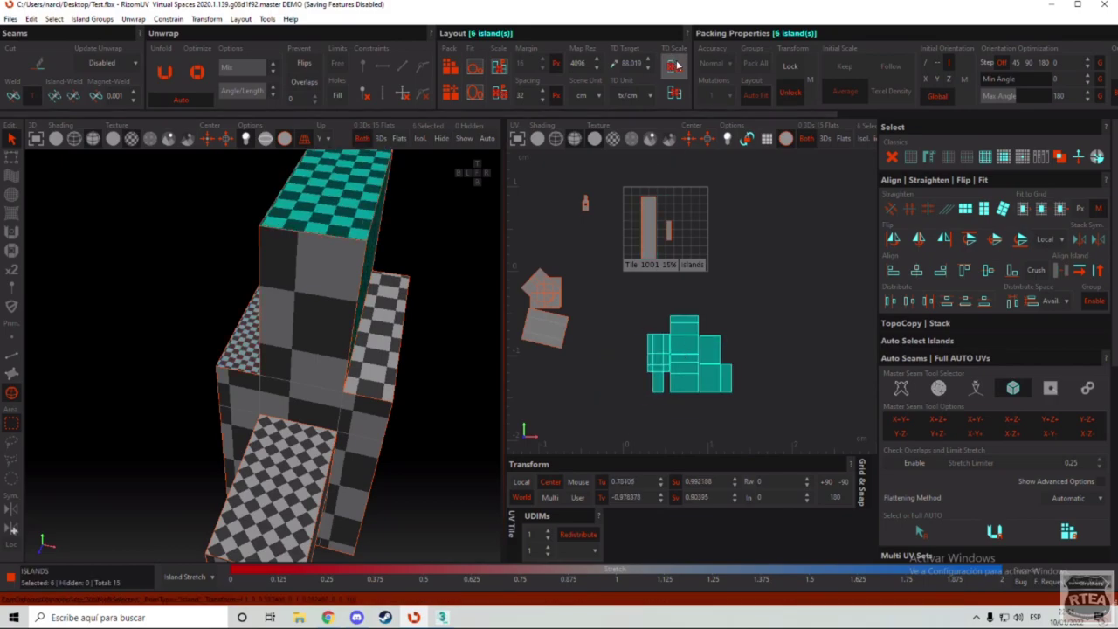
pyautogui.click(756, 313)
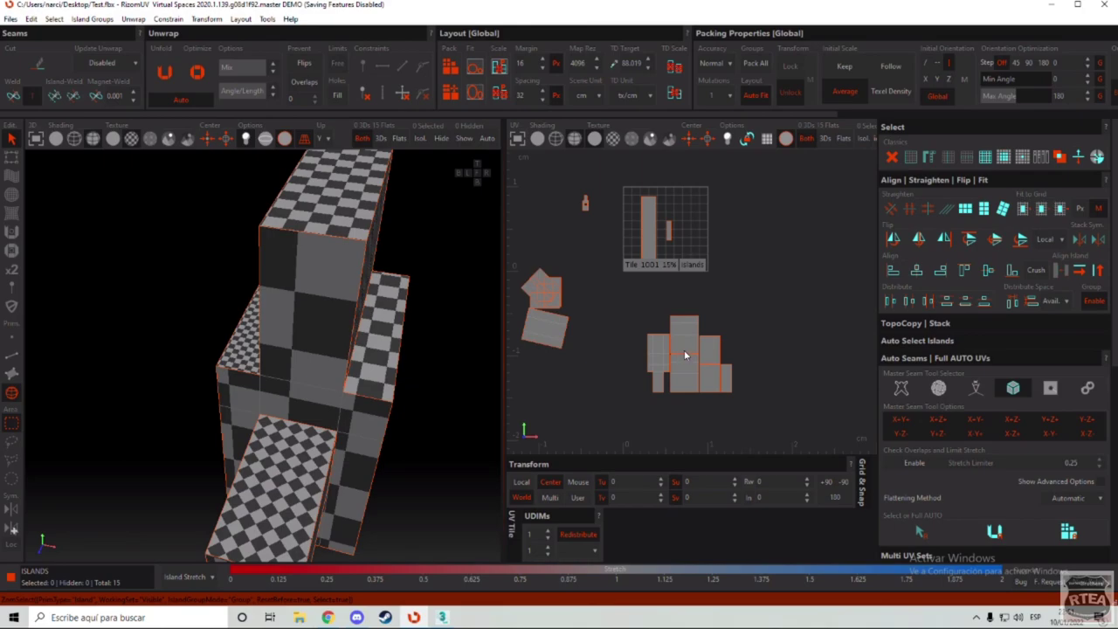
# Step: Select the smaller strip island in tile 1001 and pick its texel density as the target
pyautogui.scroll(6, 660, 195)
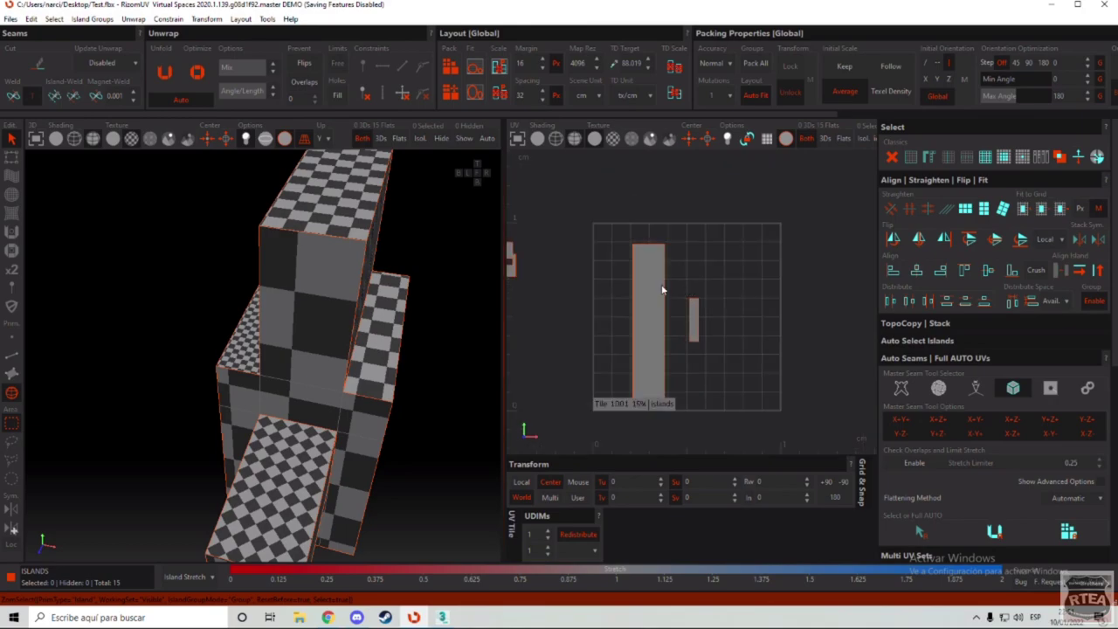
pyautogui.click(654, 278)
pyautogui.scroll(-5, 653, 279)
pyautogui.hotkey('ctrl', 'a')
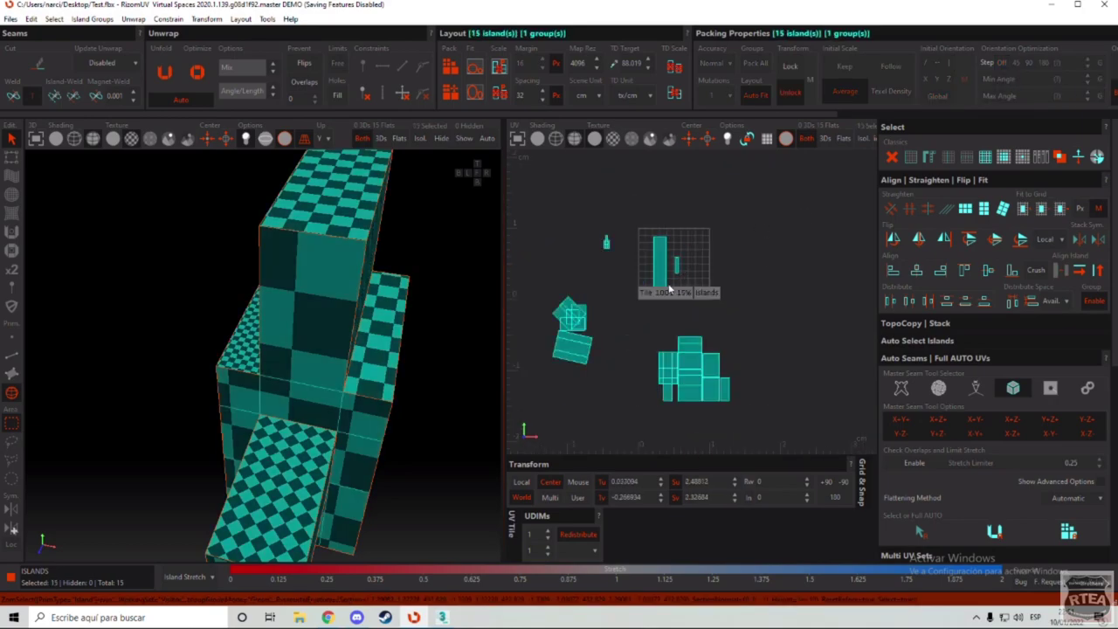
pyautogui.scroll(2, 671, 288)
pyautogui.click(673, 214)
pyautogui.scroll(3, 679, 244)
pyautogui.scroll(-4, 681, 257)
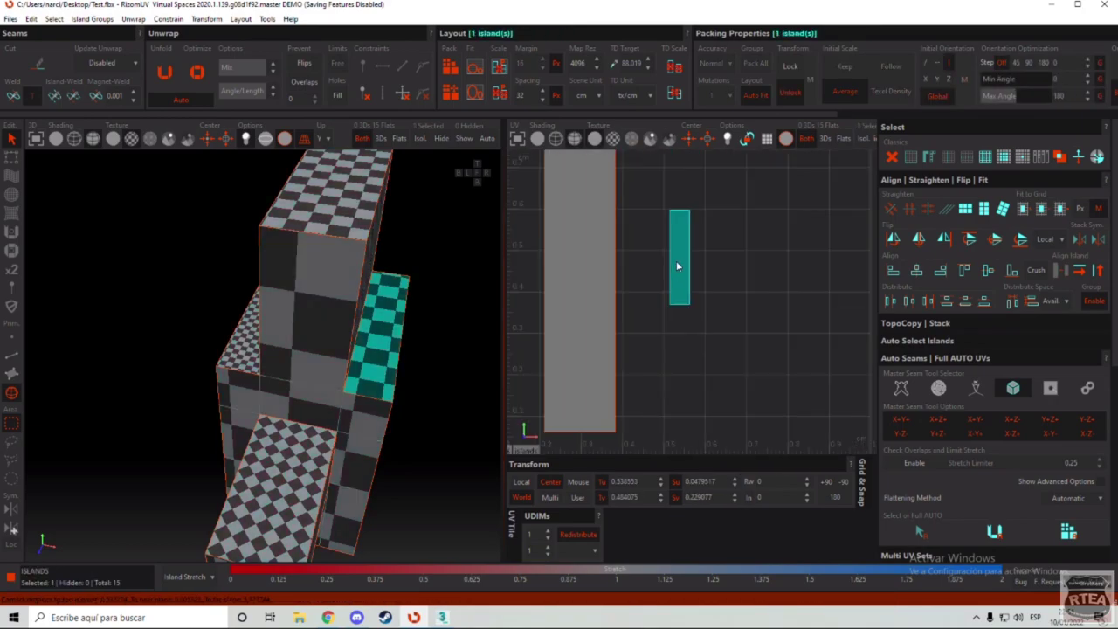
pyautogui.scroll(2, 681, 248)
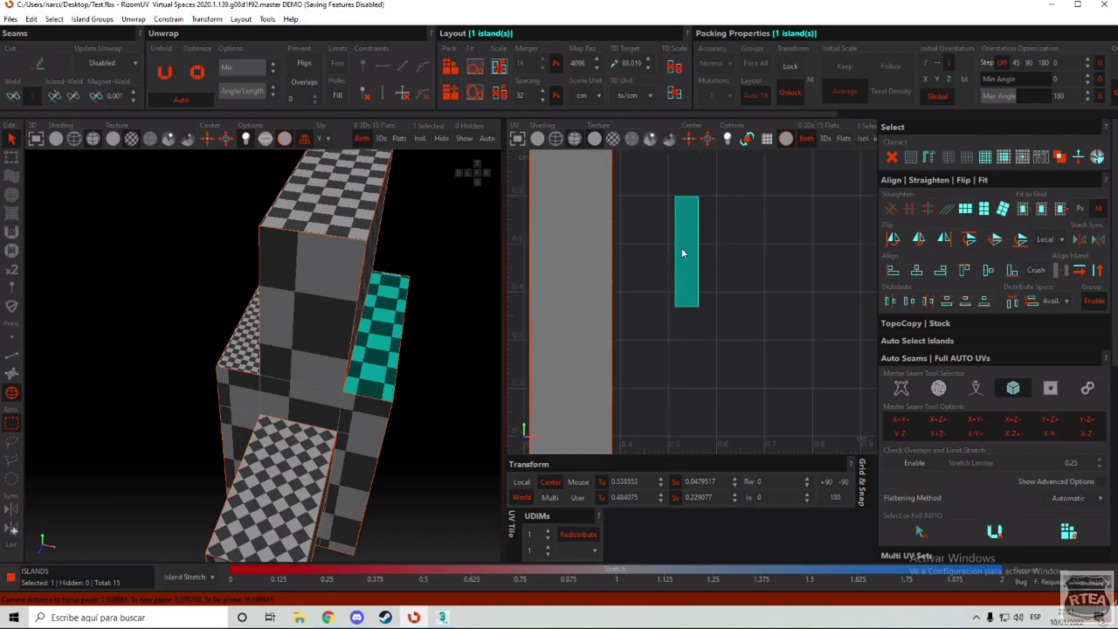
pyautogui.click(614, 63)
pyautogui.doubleClick(639, 63)
pyautogui.click(657, 37)
pyautogui.click(441, 39)
# Step: Select all 15 islands, scale them to the texel density target and inspect the checkers around the model
pyautogui.scroll(-10, 719, 210)
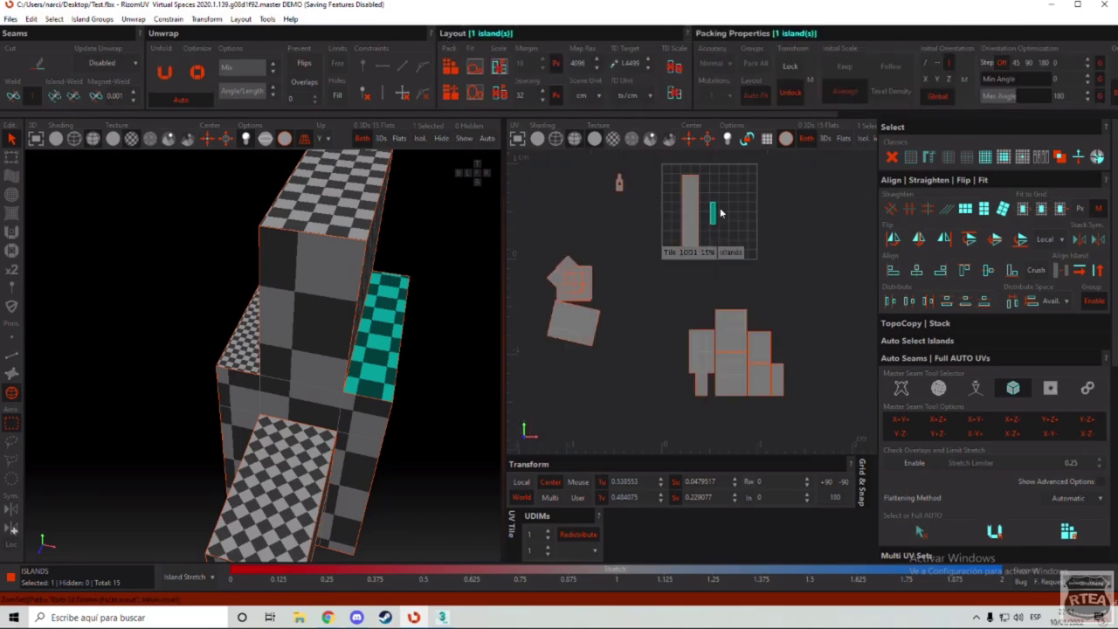
pyautogui.moveTo(814, 179); pyautogui.dragTo(520, 408)
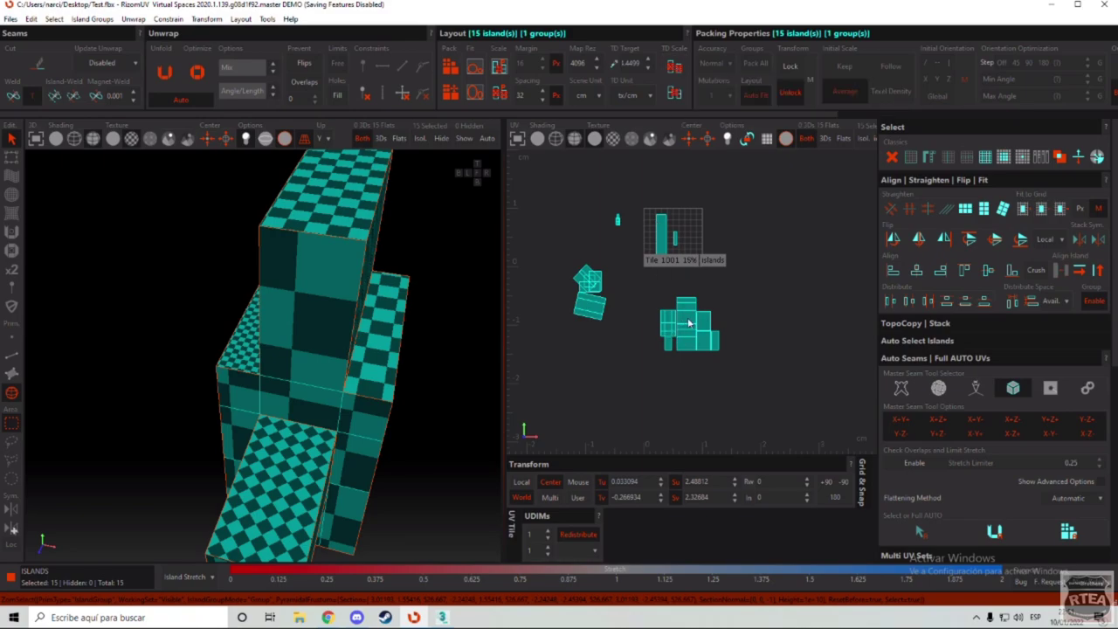
pyautogui.scroll(3, 688, 323)
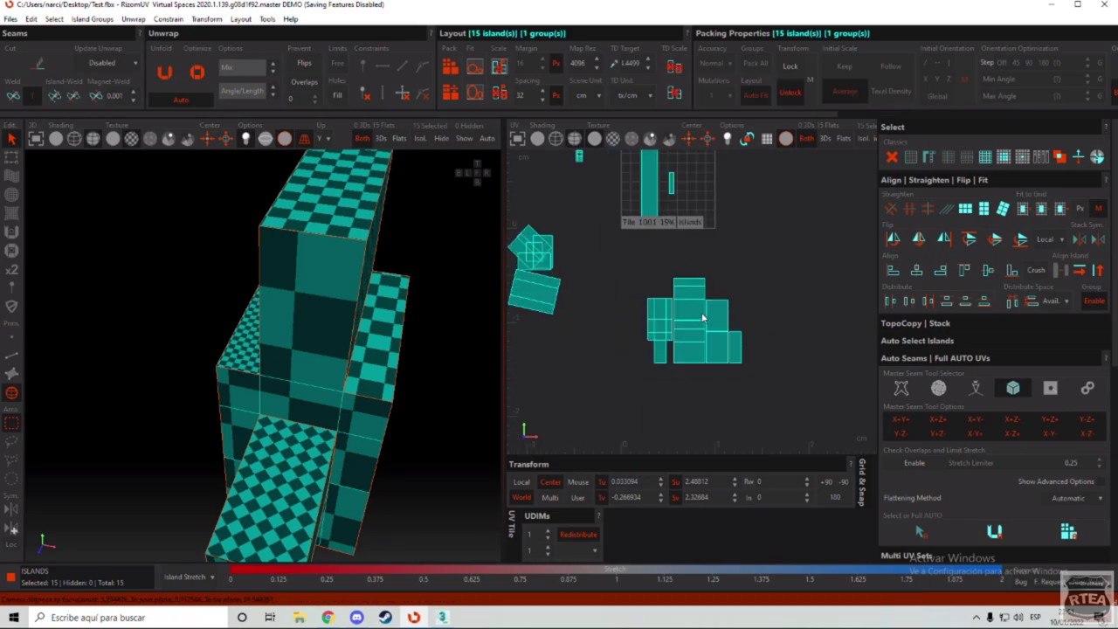
pyautogui.click(676, 67)
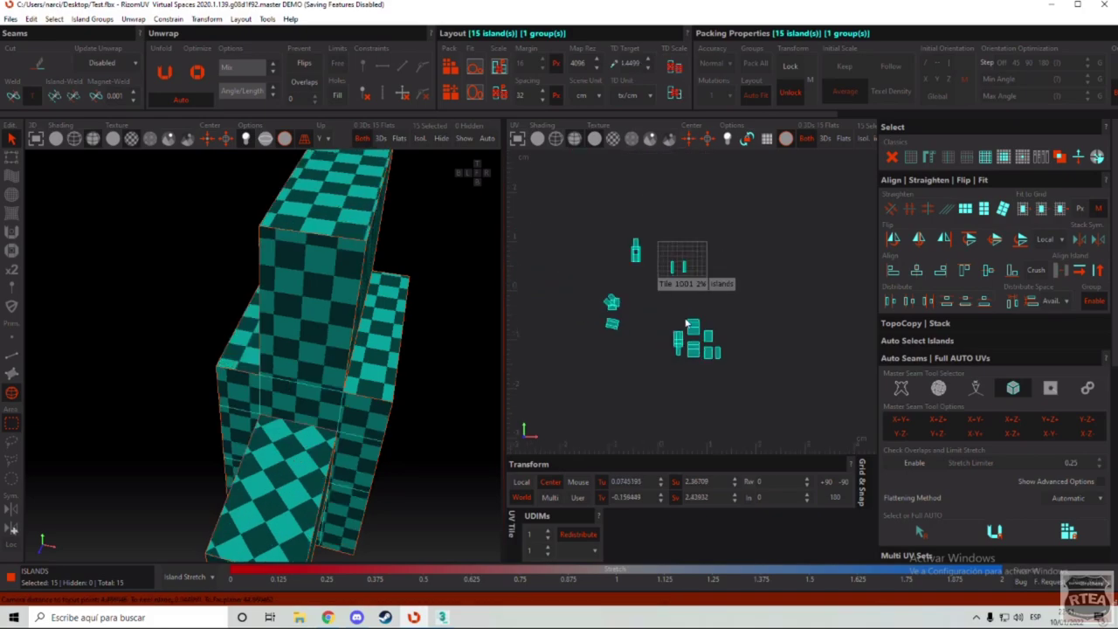
pyautogui.click(429, 294)
pyautogui.moveTo(429, 293); pyautogui.dragTo(292, 278, button='middle')
pyautogui.scroll(-2, 625, 303)
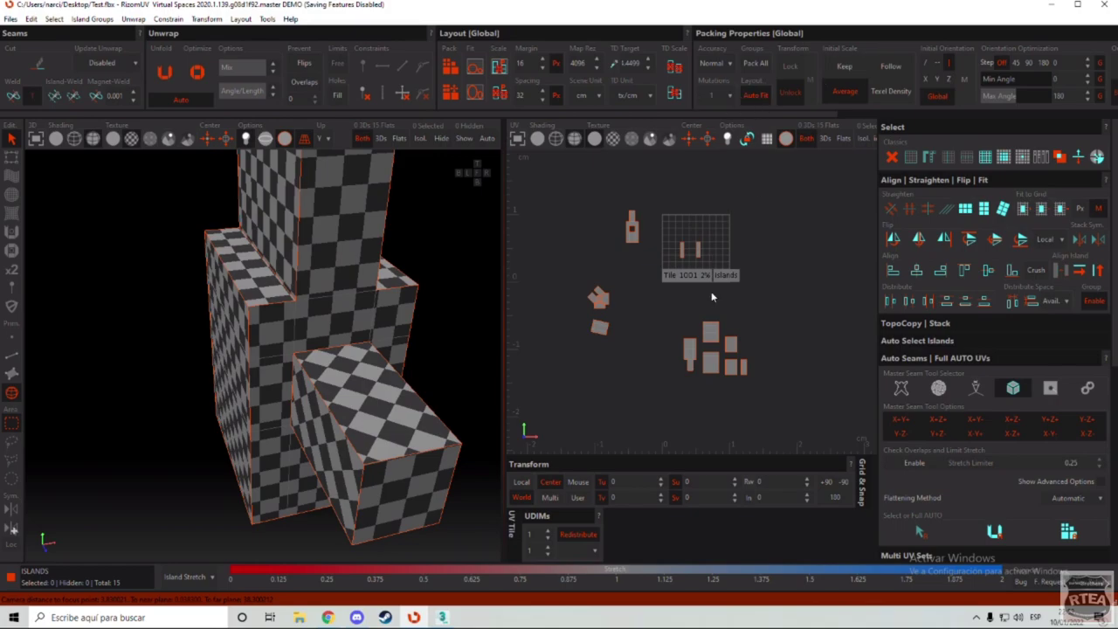
# Step: Select all 15 islands and move them to the left, out of tile 1001
pyautogui.hotkey('ctrl', 'a')
pyautogui.moveTo(721, 300); pyautogui.dragTo(640, 306)
pyautogui.scroll(-2, 738, 314)
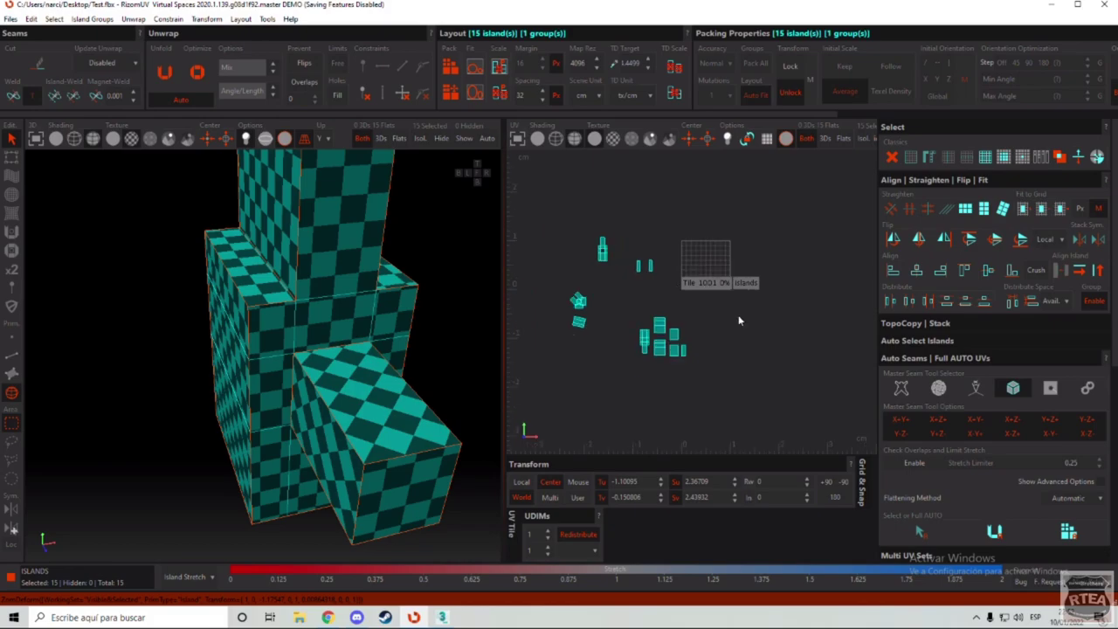
pyautogui.scroll(3, 688, 258)
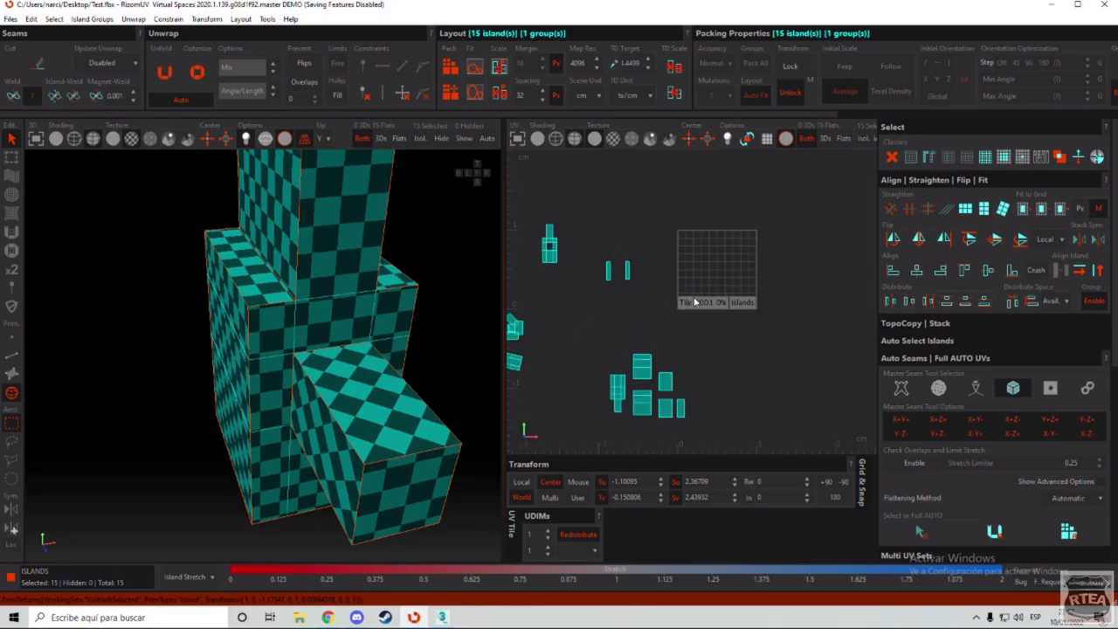
# Step: Try packing all 15 islands into tile 1001, examine the layout and undo the packing
pyautogui.click(450, 68)
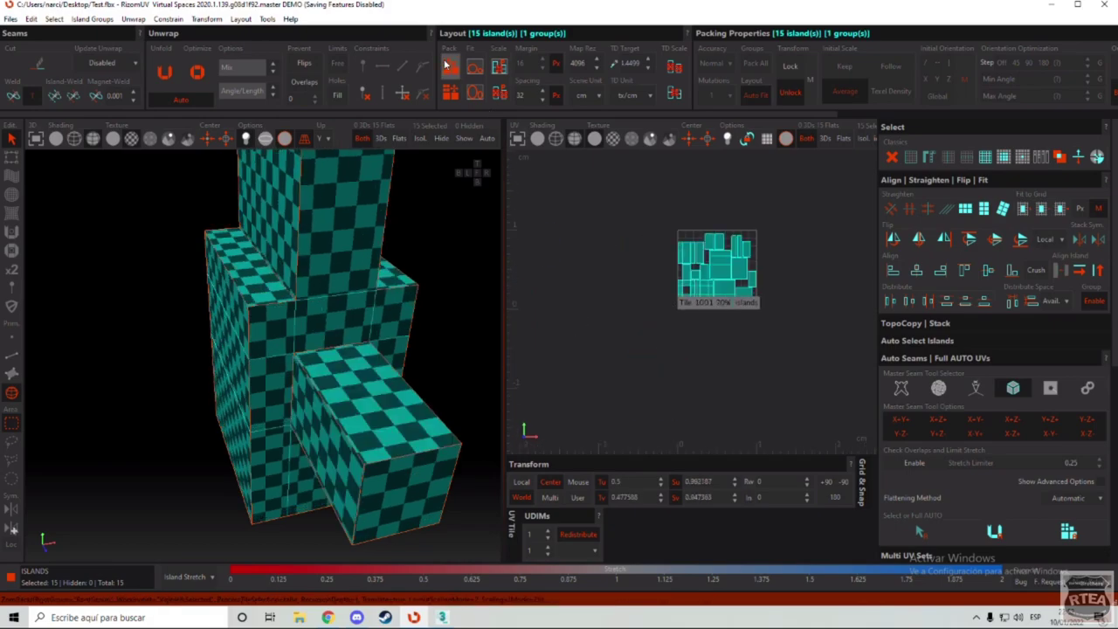
pyautogui.scroll(5, 741, 252)
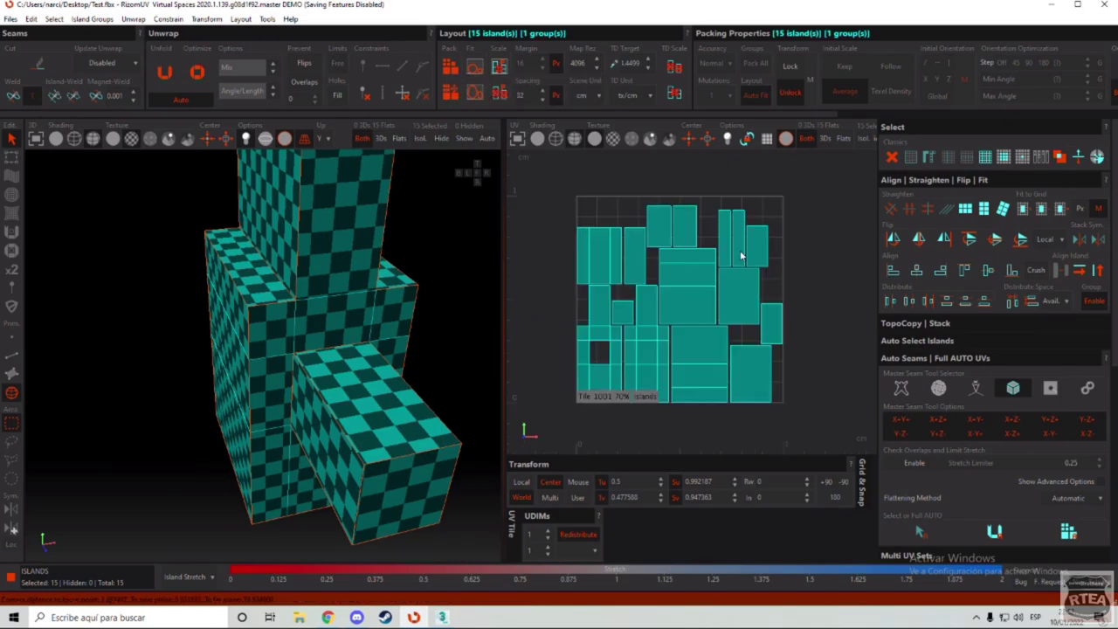
pyautogui.scroll(-4, 709, 223)
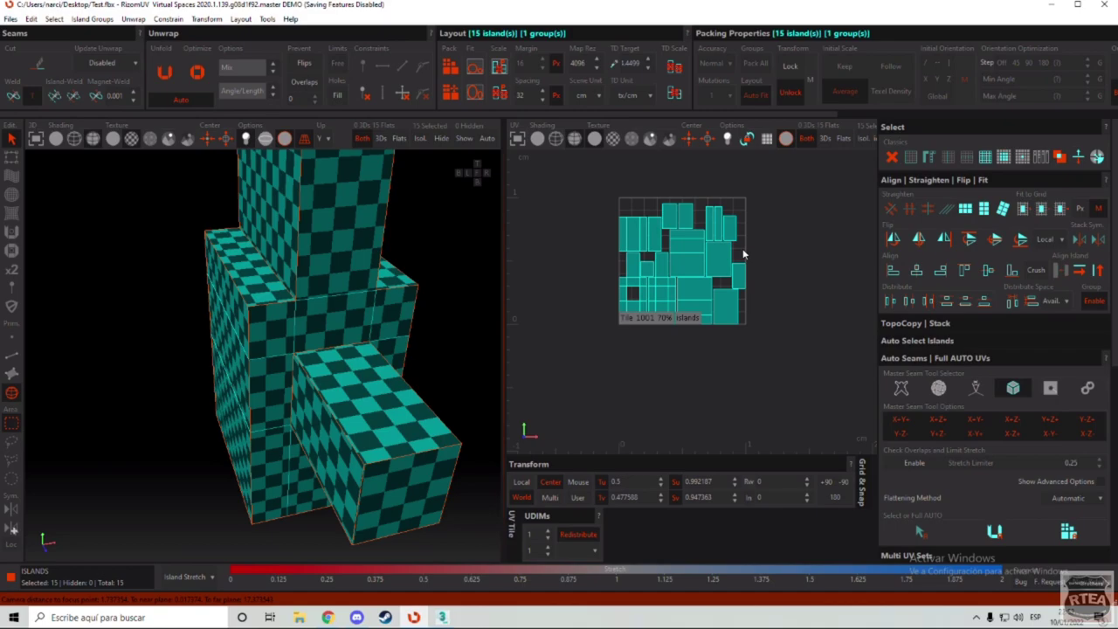
pyautogui.hotkey('ctrl', 'z')
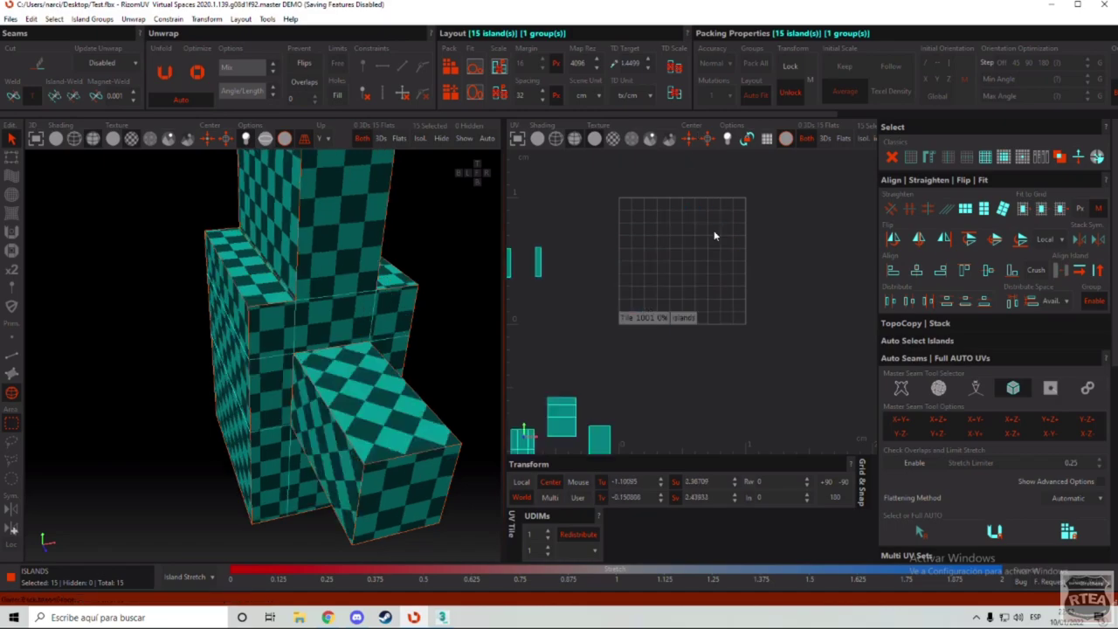
# Step: Set the number of horizontal UDIM tiles to 2, adding tile 1002 beside tile 1001
pyautogui.click(549, 531)
pyautogui.scroll(-5, 710, 327)
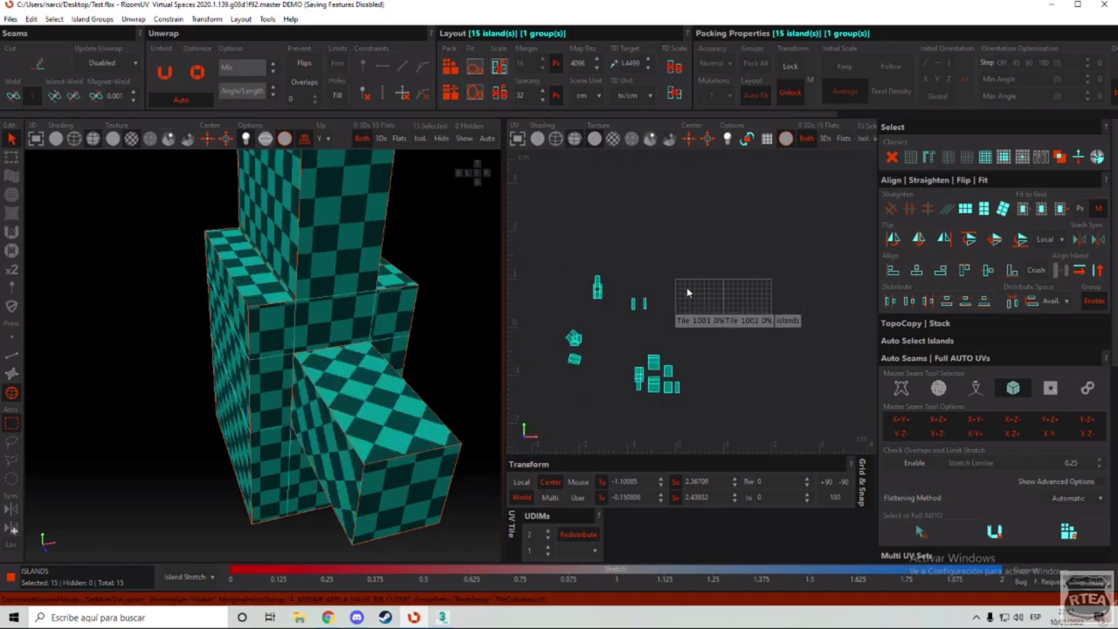
# Step: Try packing all islands across tiles 1001 and 1002, examine the distribution and undo the packing
pyautogui.click(450, 67)
pyautogui.scroll(3, 710, 320)
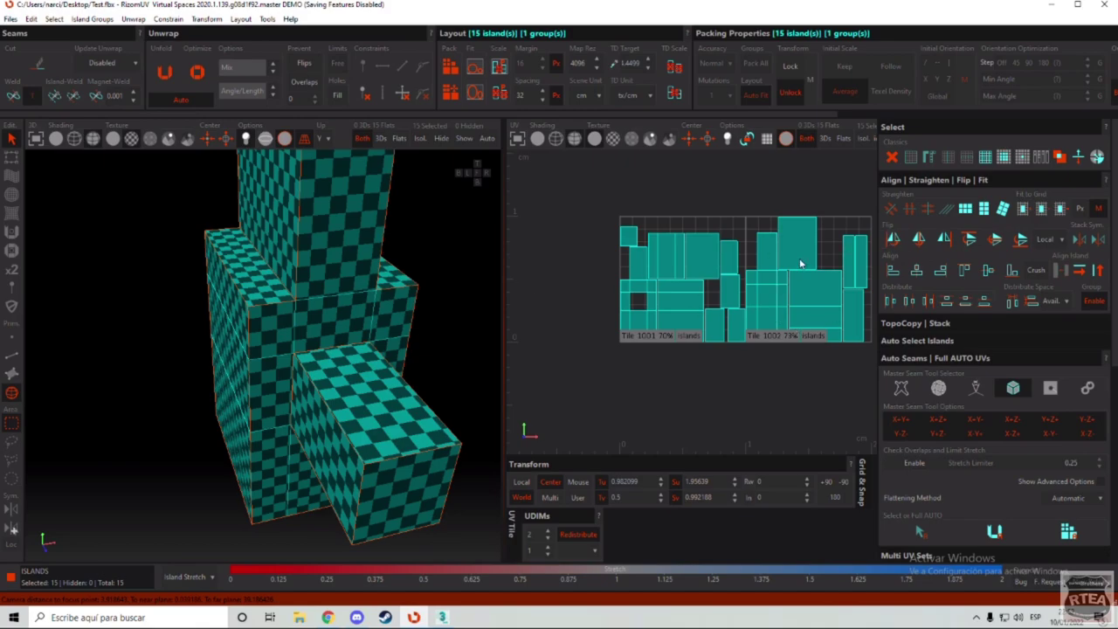
pyautogui.scroll(2, 673, 283)
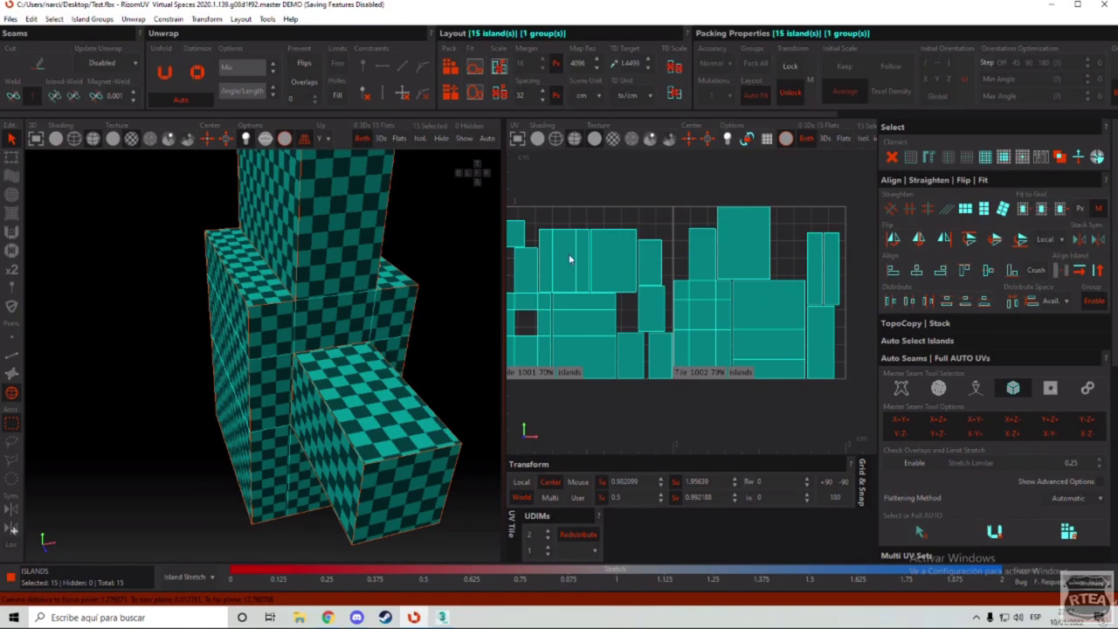
pyautogui.hotkey('ctrl', 'z')
pyautogui.scroll(-5, 680, 324)
pyautogui.scroll(3, 629, 398)
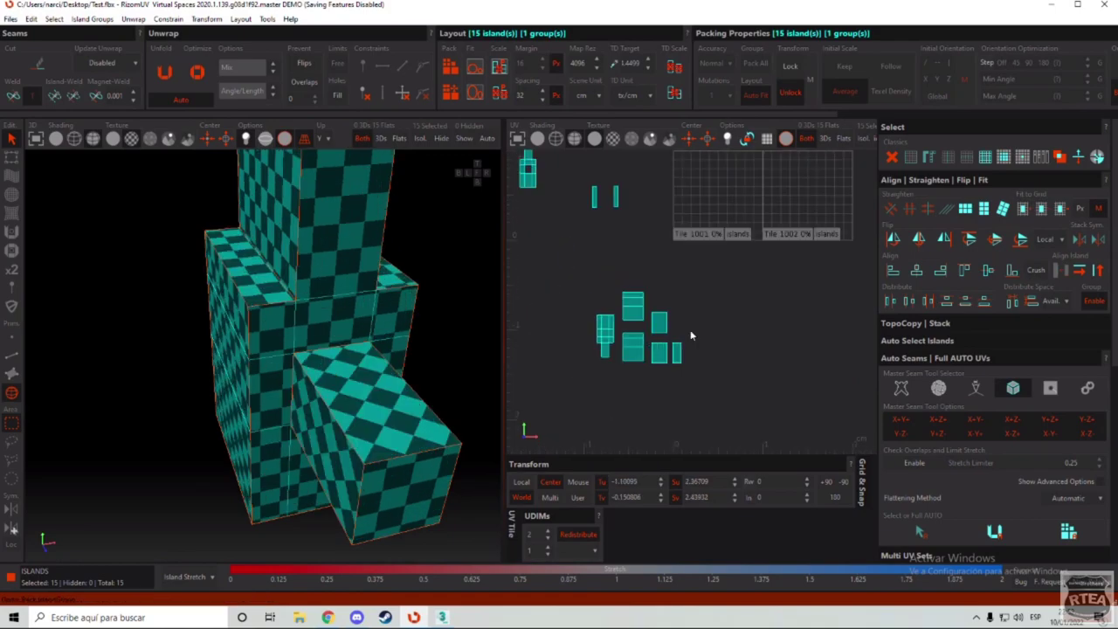
# Step: Turn off the Auto Fit layout, set the initial packing scale to Keep and select all 15 islands
pyautogui.click(702, 321)
pyautogui.scroll(-3, 625, 388)
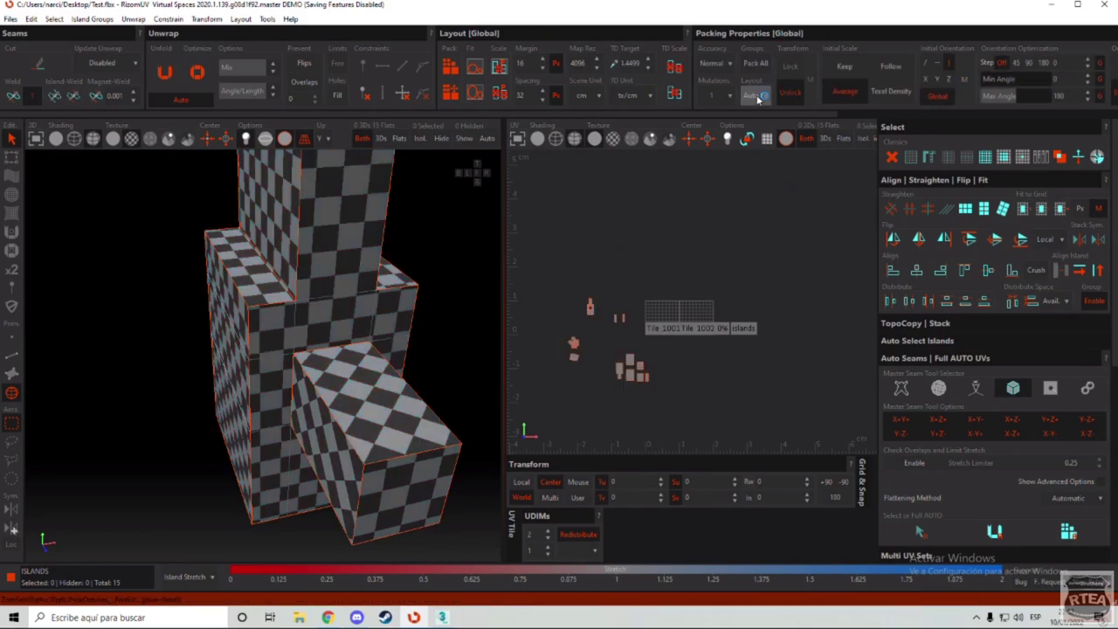
pyautogui.click(844, 66)
pyautogui.moveTo(722, 263); pyautogui.dragTo(540, 415)
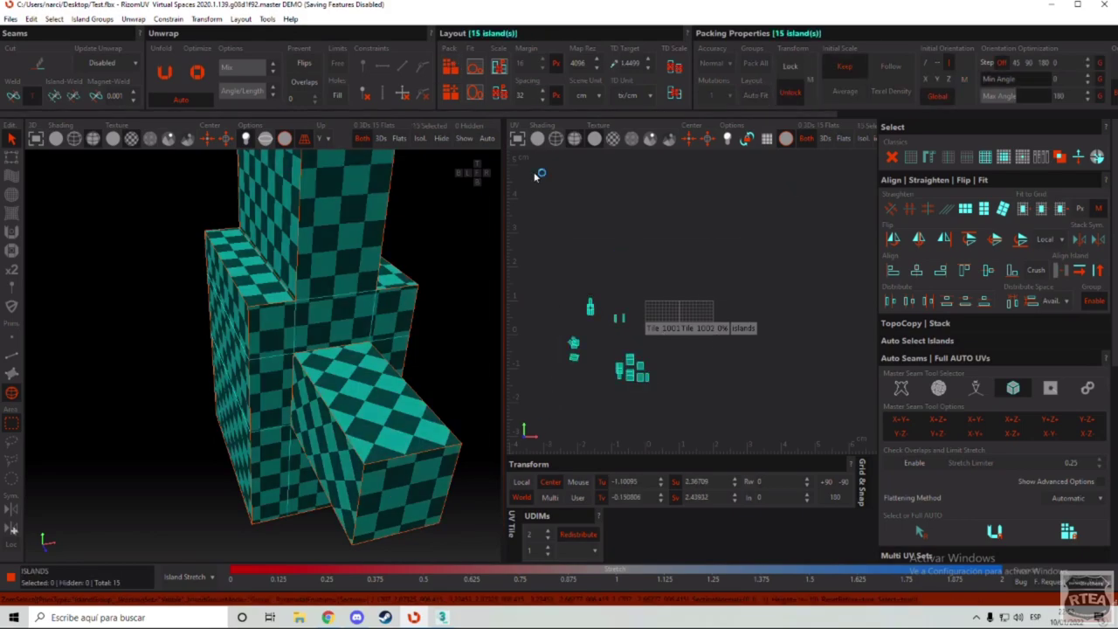
# Step: Try packing all 15 islands across tiles 1001 and 1002 at their kept scale, then undo the packing and deselect
pyautogui.click(450, 66)
pyautogui.scroll(6, 665, 336)
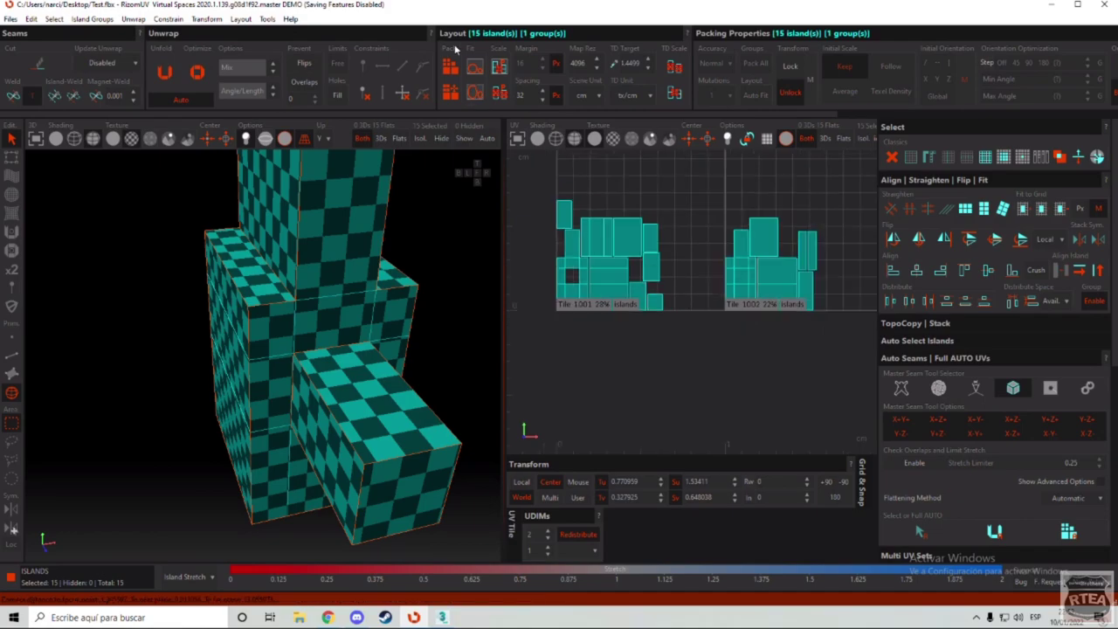
pyautogui.click(472, 70)
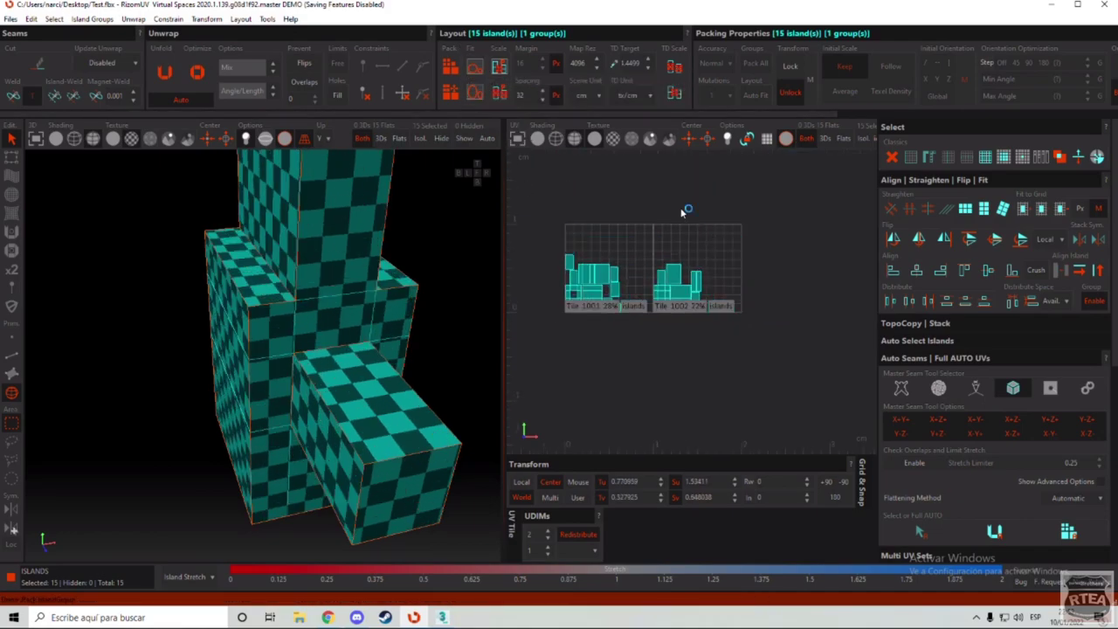
pyautogui.hotkey('ctrl', 'z')
pyautogui.click(784, 218)
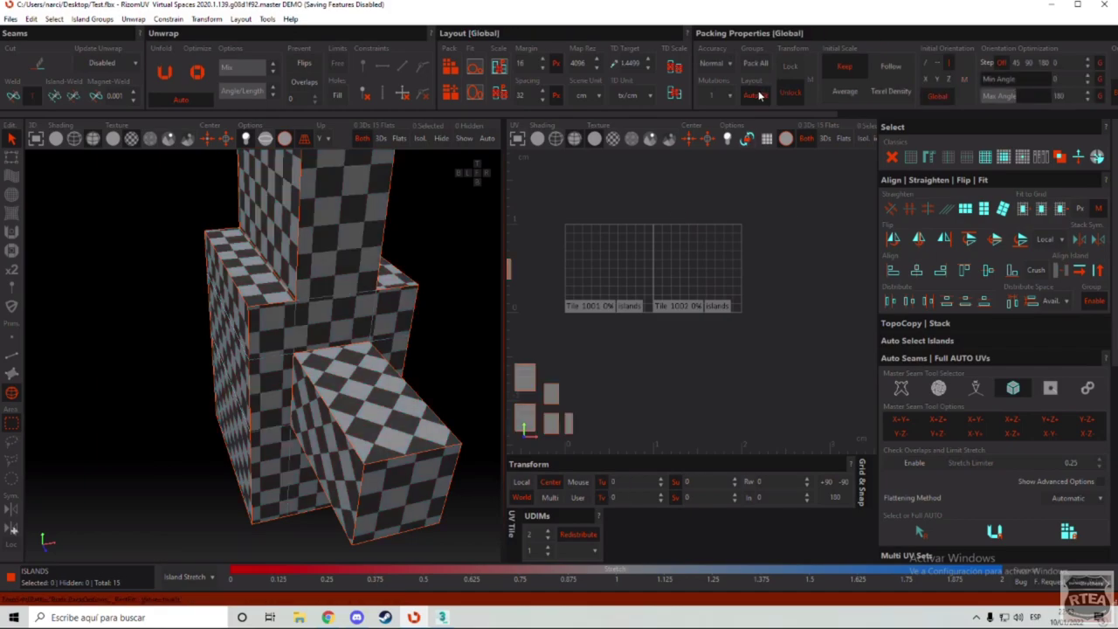
# Step: Try the Average initial packing scale with all 15 islands selected, and return the initial scale to Keep
pyautogui.click(845, 91)
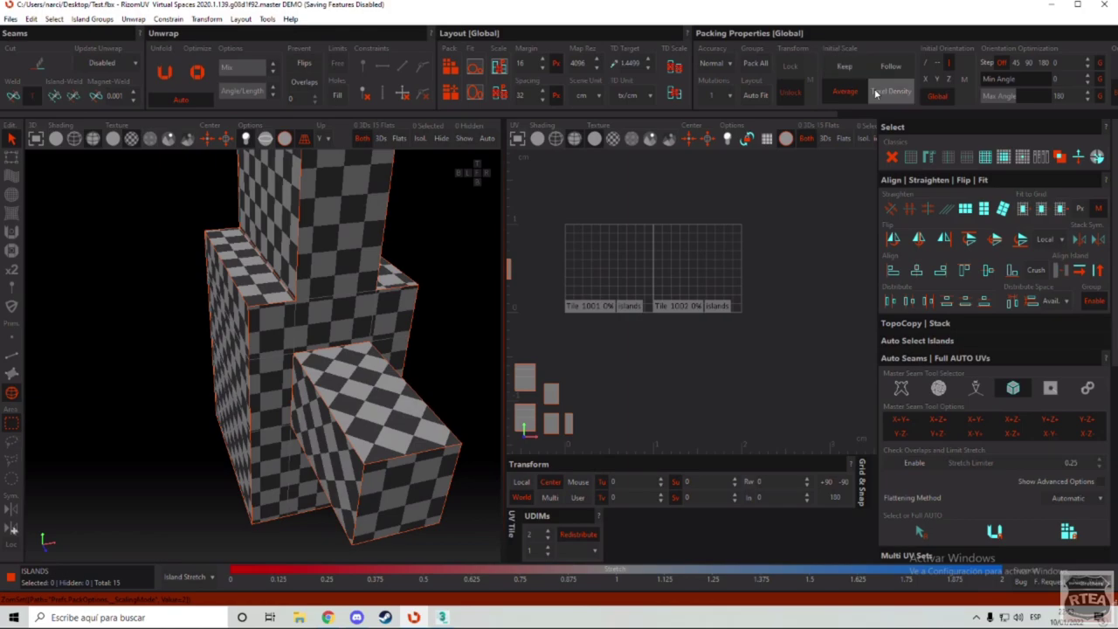
pyautogui.scroll(-3, 706, 272)
pyautogui.scroll(-4, 760, 306)
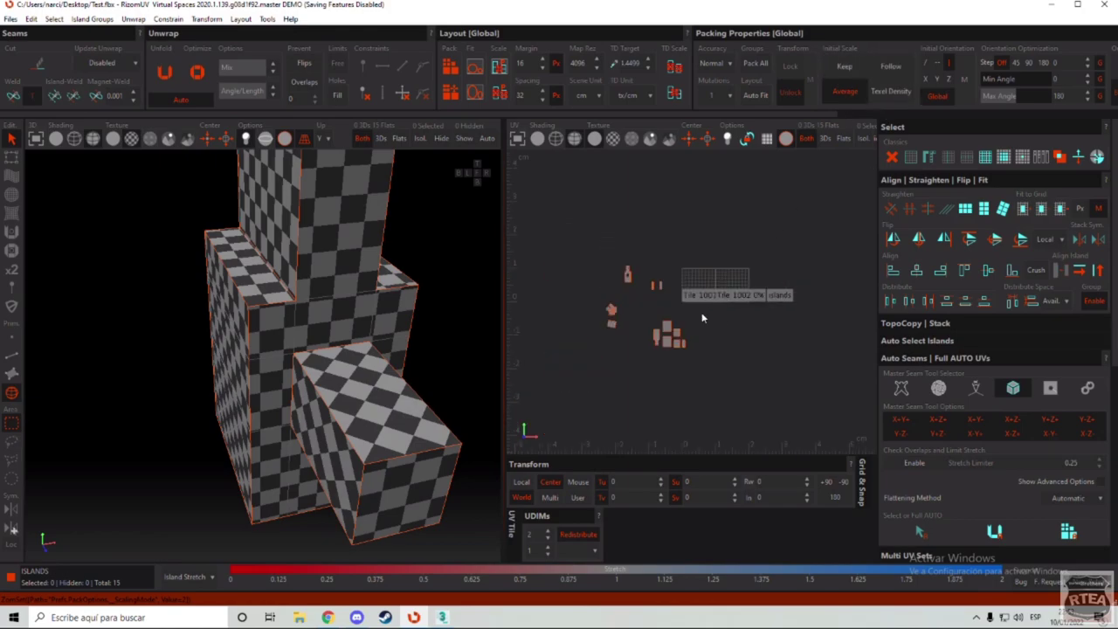
pyautogui.scroll(3, 684, 320)
pyautogui.moveTo(790, 206); pyautogui.dragTo(530, 376)
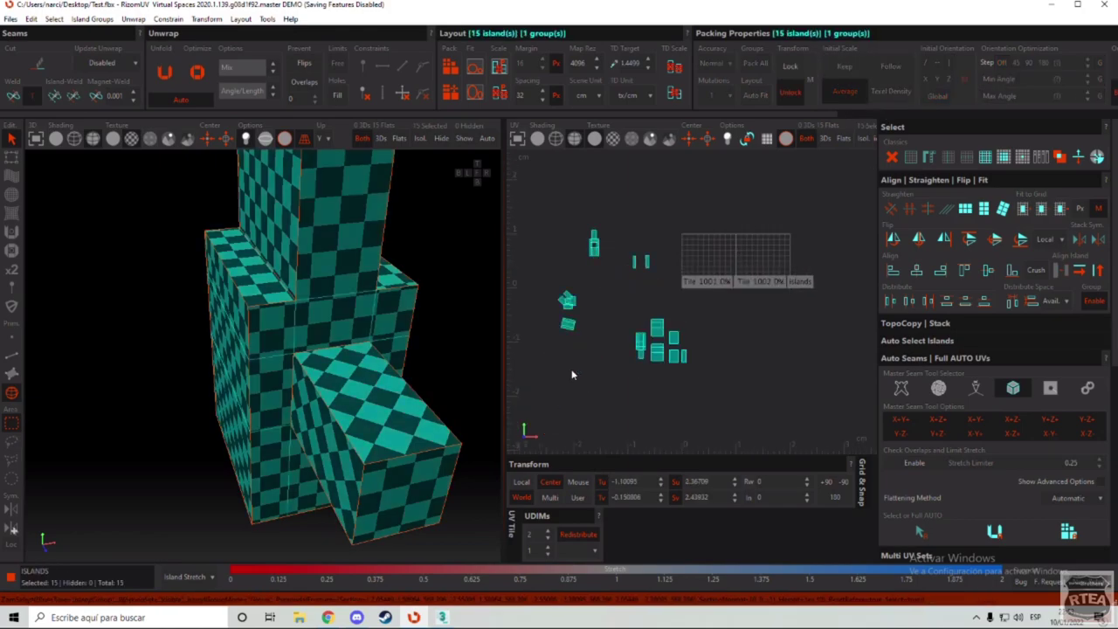
pyautogui.click(584, 362)
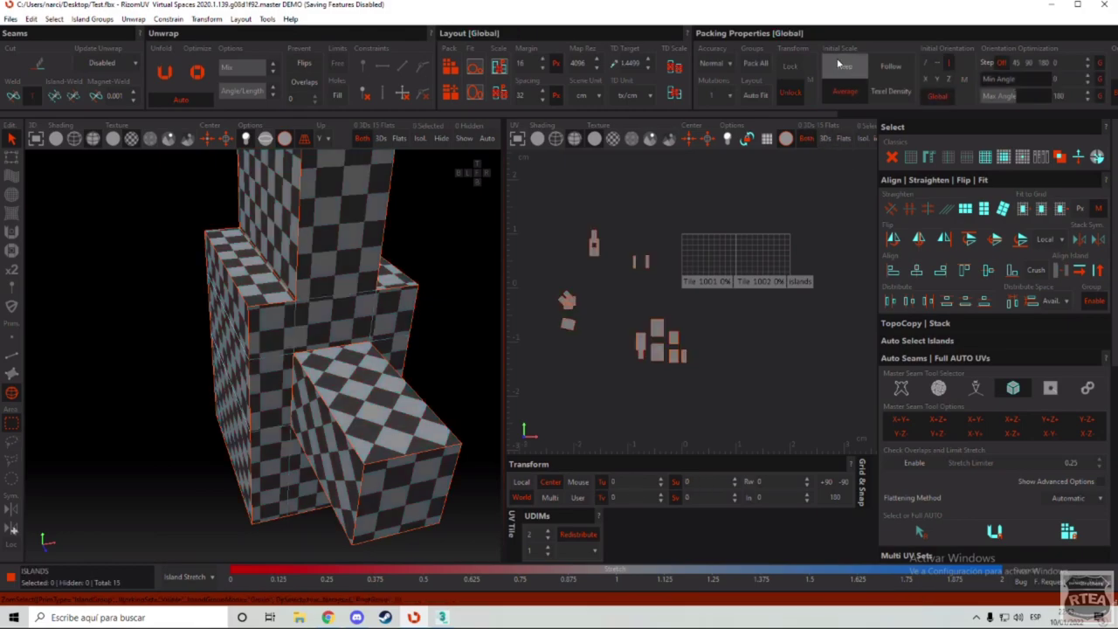
pyautogui.click(838, 65)
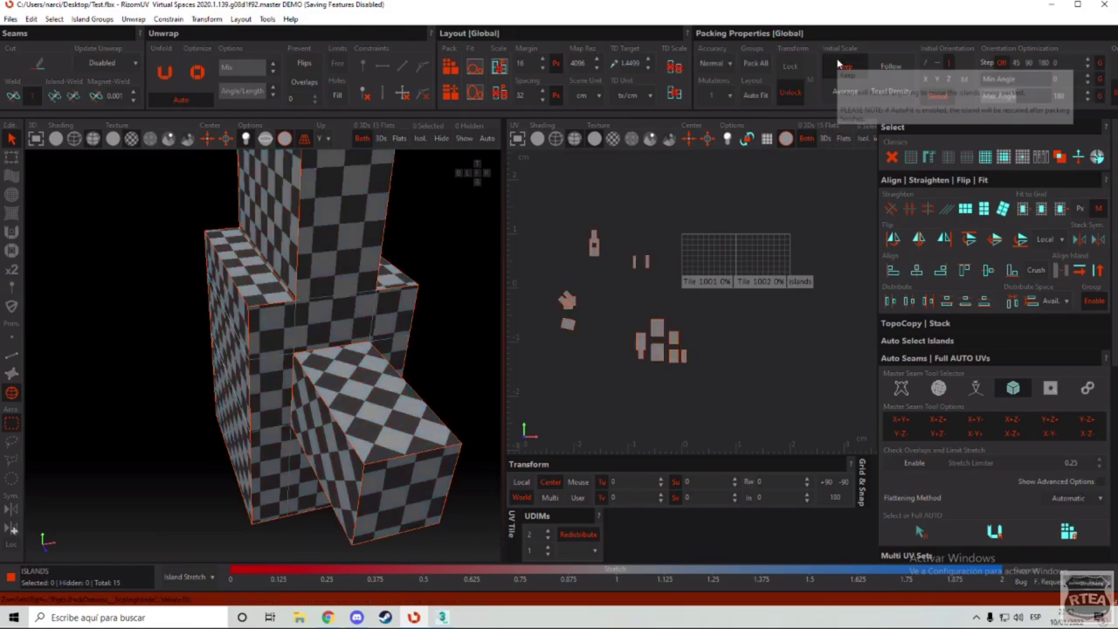
# Step: Set the texel density target to 24.449 tx/cm and check a single rectangular island among the unpacked ones
pyautogui.click(636, 66)
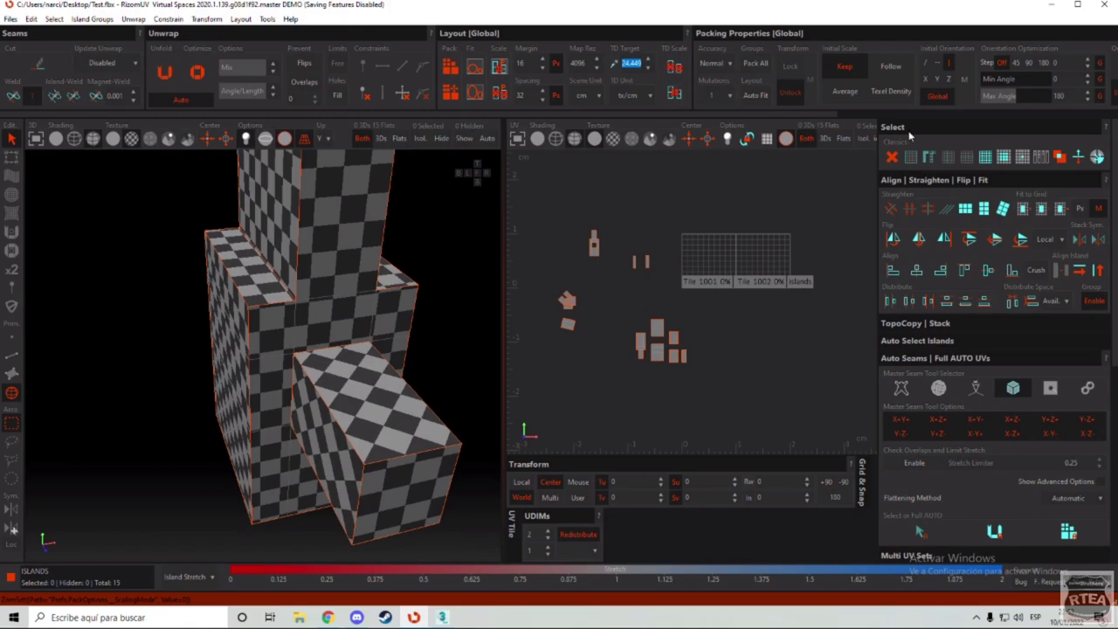
pyautogui.press('Return')
pyautogui.click(672, 347)
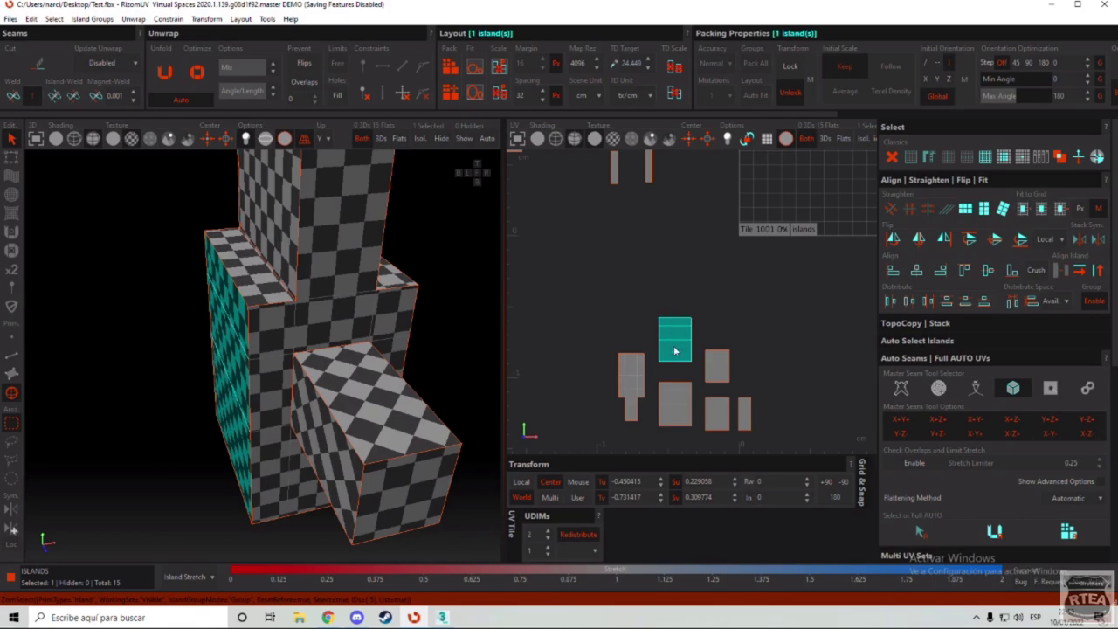
pyautogui.click(709, 269)
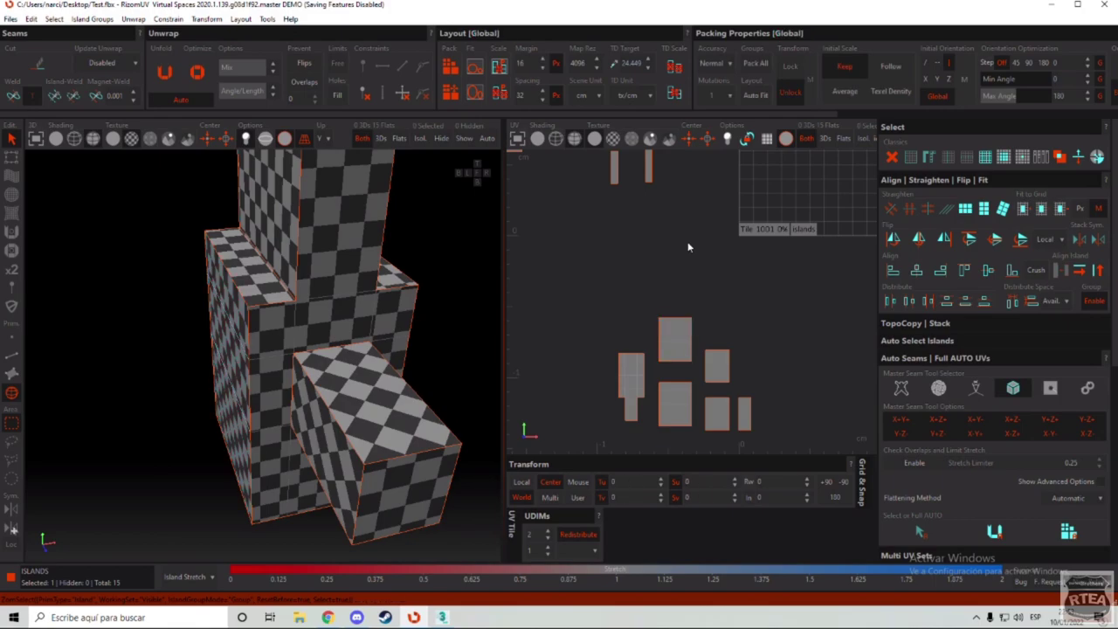
pyautogui.scroll(-4, 613, 314)
# Step: Pack all islands across tiles 1001 and 1002 at their kept scale and examine the layout
pyautogui.click(451, 63)
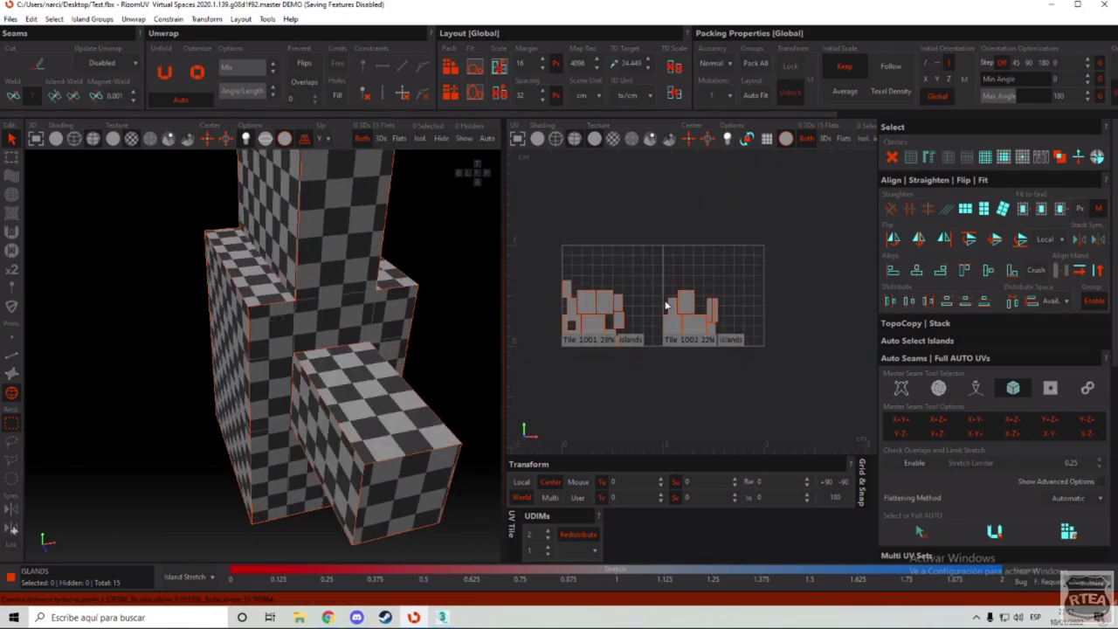
pyautogui.scroll(2, 584, 329)
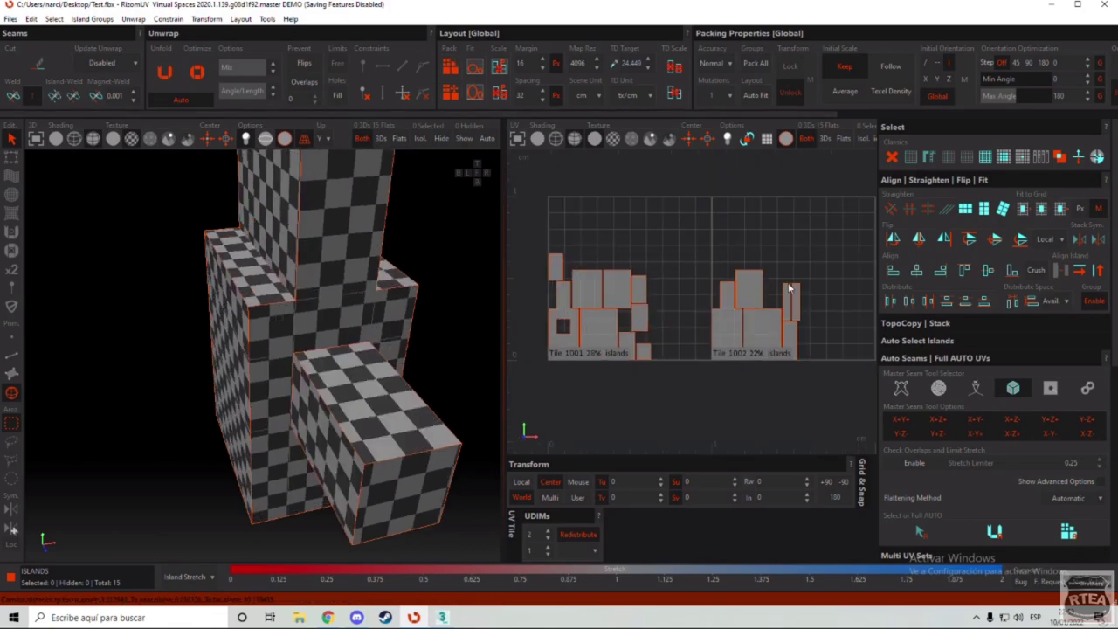
pyautogui.scroll(2, 669, 254)
pyautogui.scroll(-4, 792, 257)
# Step: Move all 15 islands out of the UDIM tiles and set the number of horizontal tiles to 1
pyautogui.moveTo(839, 211); pyautogui.dragTo(563, 369)
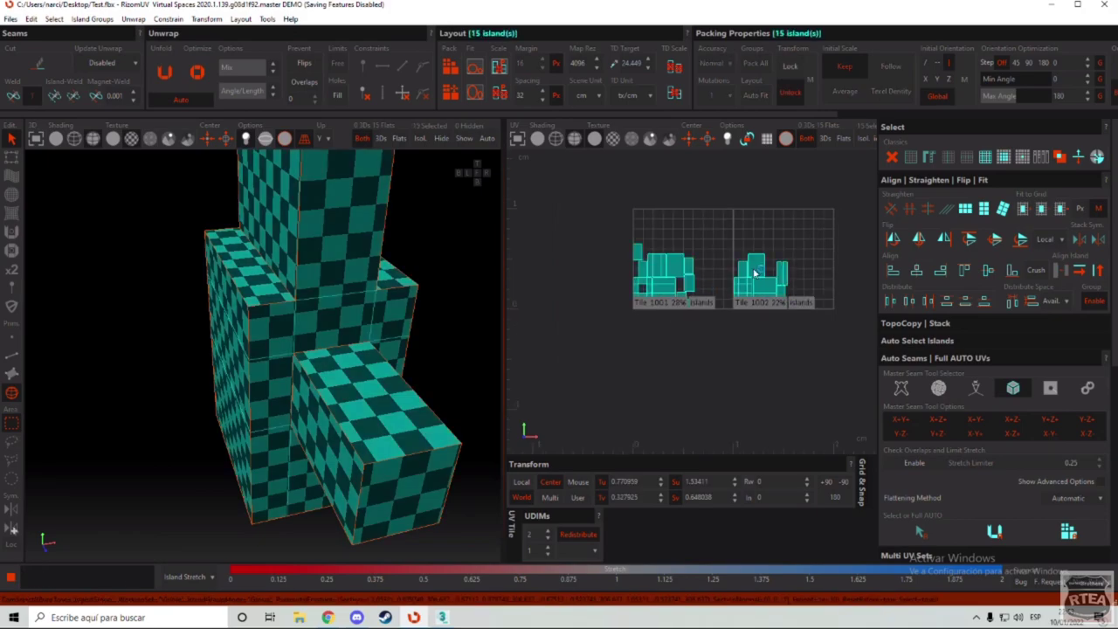
pyautogui.moveTo(766, 268); pyautogui.dragTo(550, 254)
pyautogui.click(548, 538)
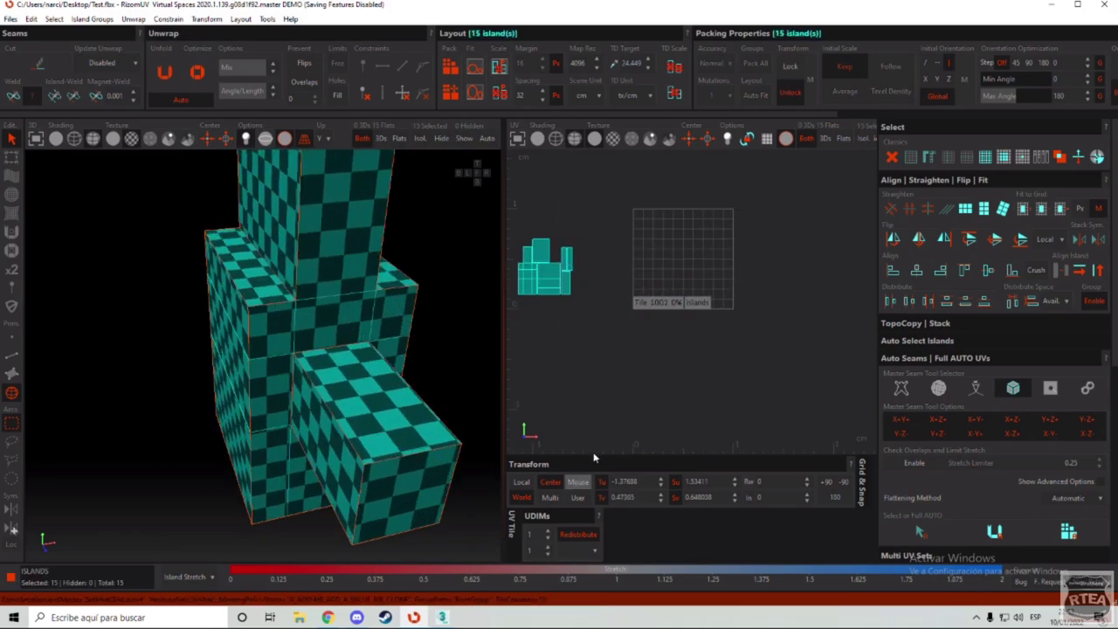
# Step: Pack the 15 islands into tile 1001 and fit the whole packed layout to the tile
pyautogui.click(451, 68)
pyautogui.click(735, 240)
pyautogui.scroll(2, 669, 288)
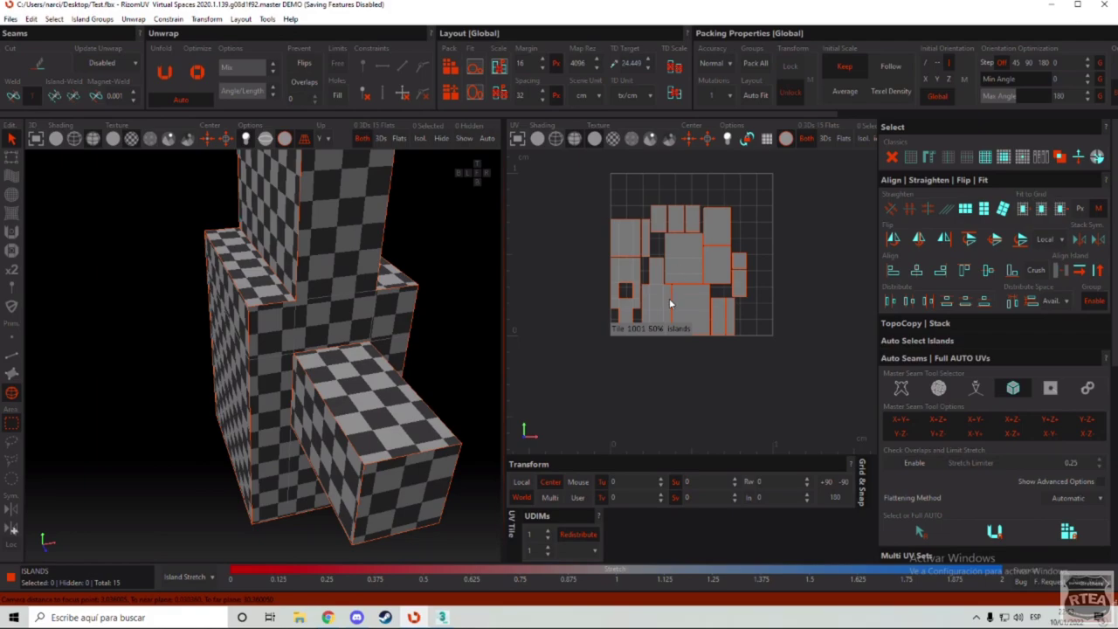
pyautogui.moveTo(763, 234); pyautogui.dragTo(616, 321)
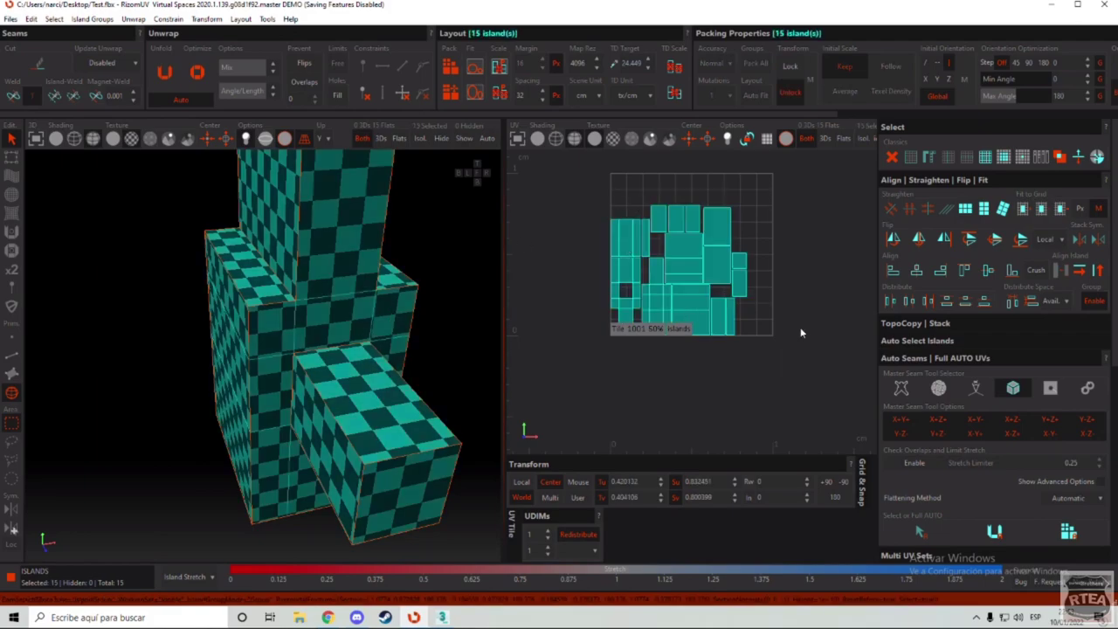
pyautogui.click(476, 67)
pyautogui.click(838, 267)
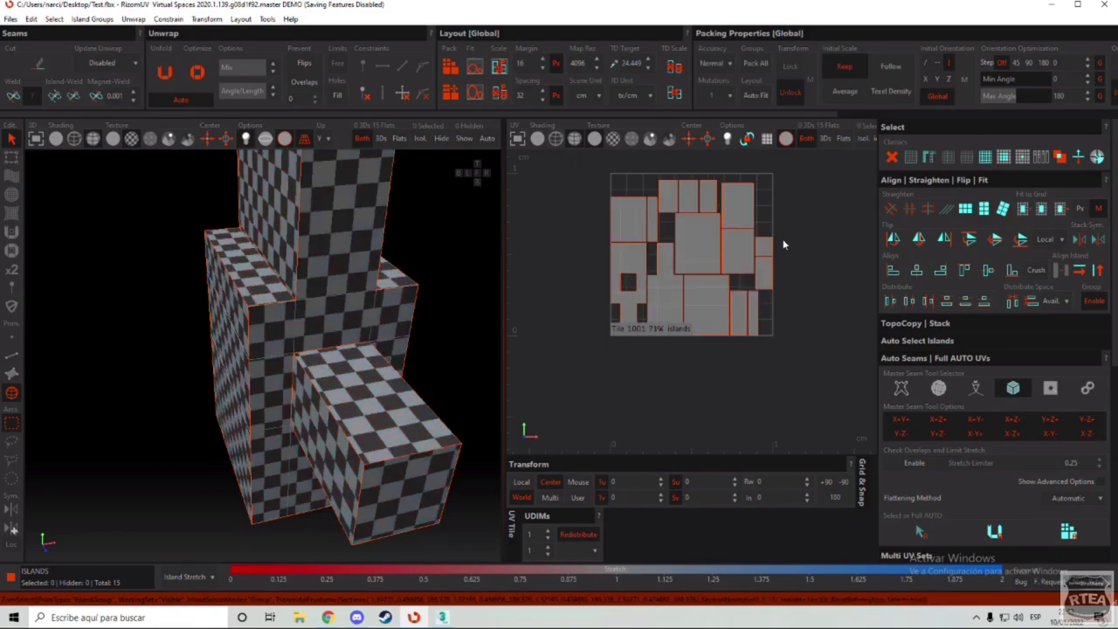
# Step: Pick the texel density target of 29.141 tx/cm from several packed islands in tile 1001 to compare them
pyautogui.click(716, 220)
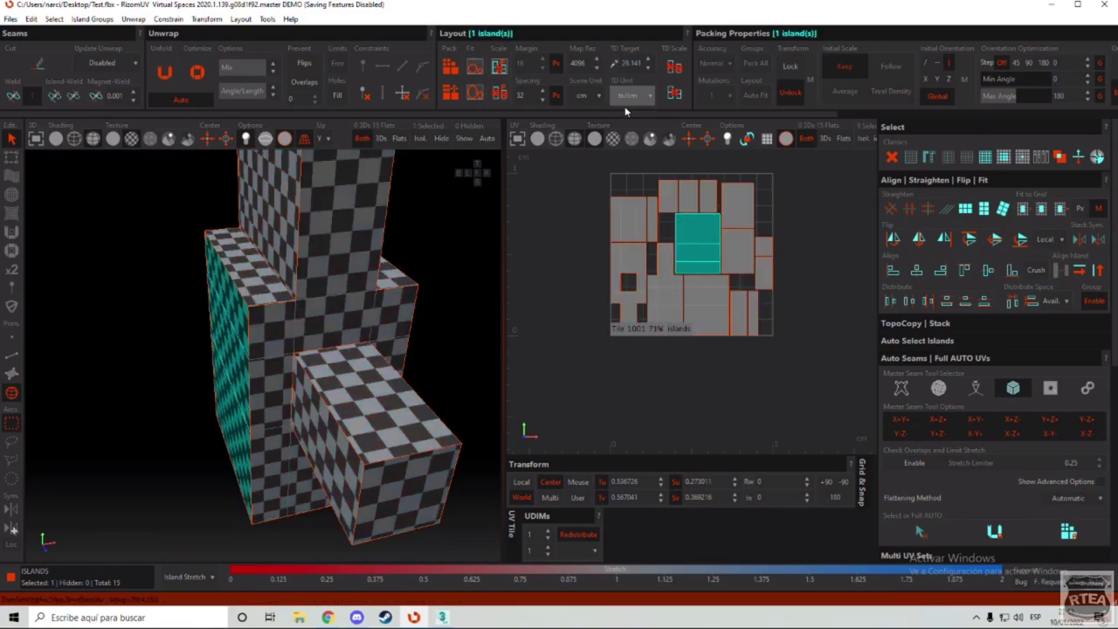
pyautogui.click(721, 338)
pyautogui.click(714, 307)
pyautogui.click(614, 64)
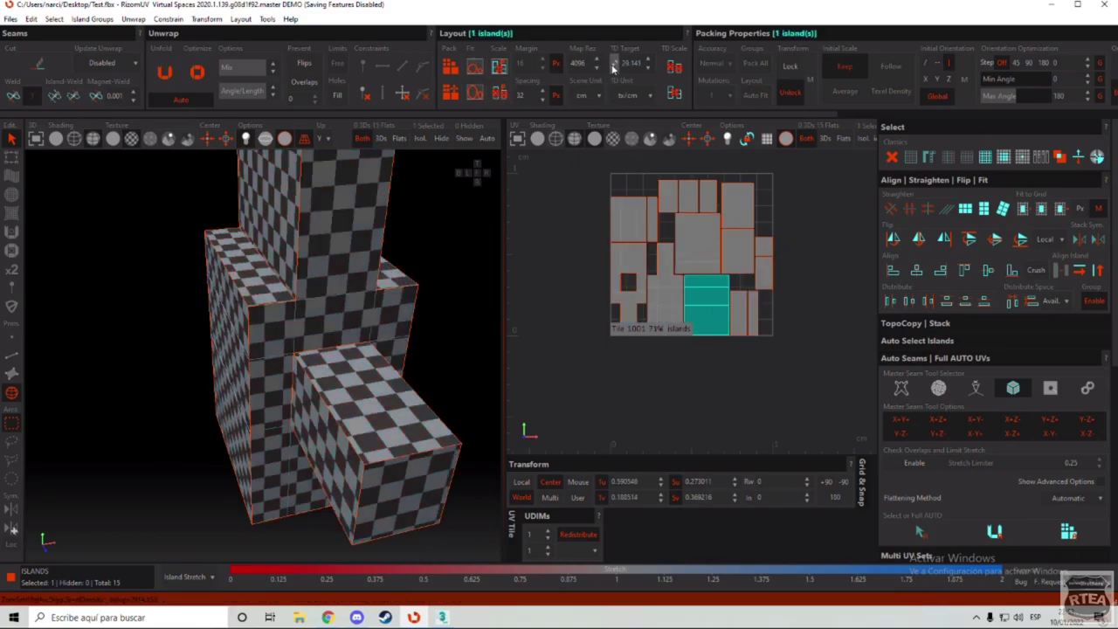
pyautogui.click(664, 258)
pyautogui.click(625, 232)
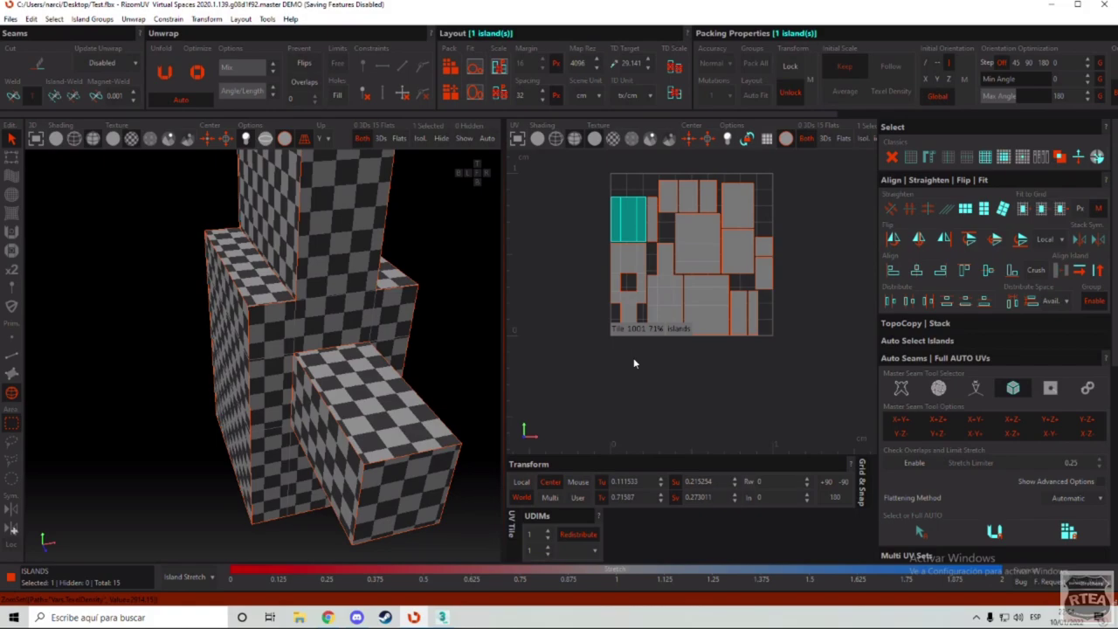
# Step: Examine the packed layout in tile 1001 and the checker texture on the other side of the model
pyautogui.scroll(2, 693, 212)
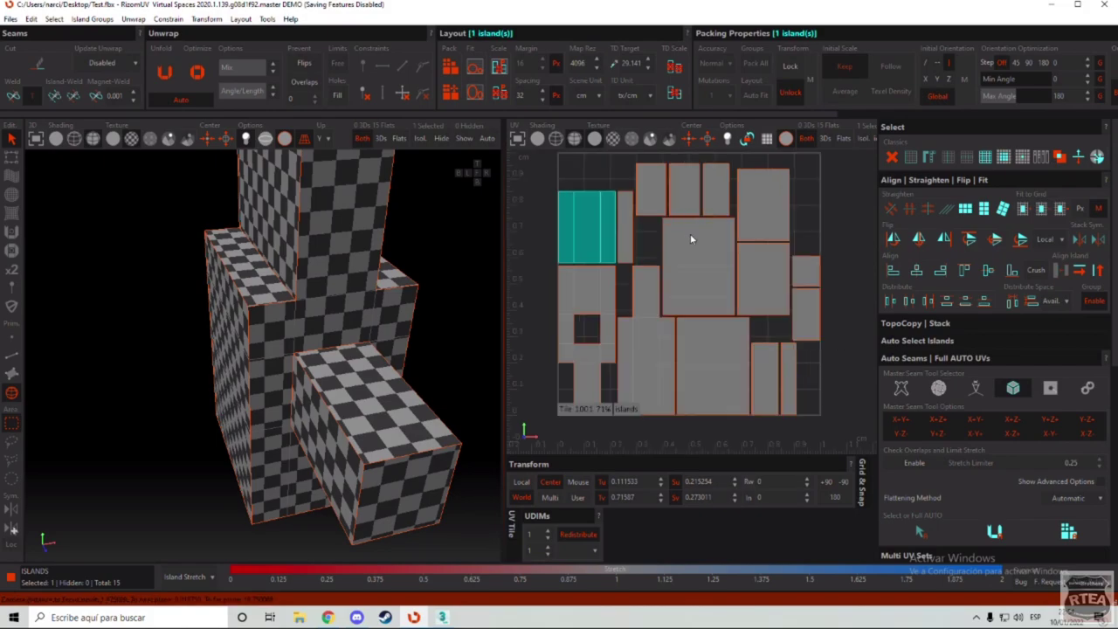
pyautogui.scroll(-3, 683, 272)
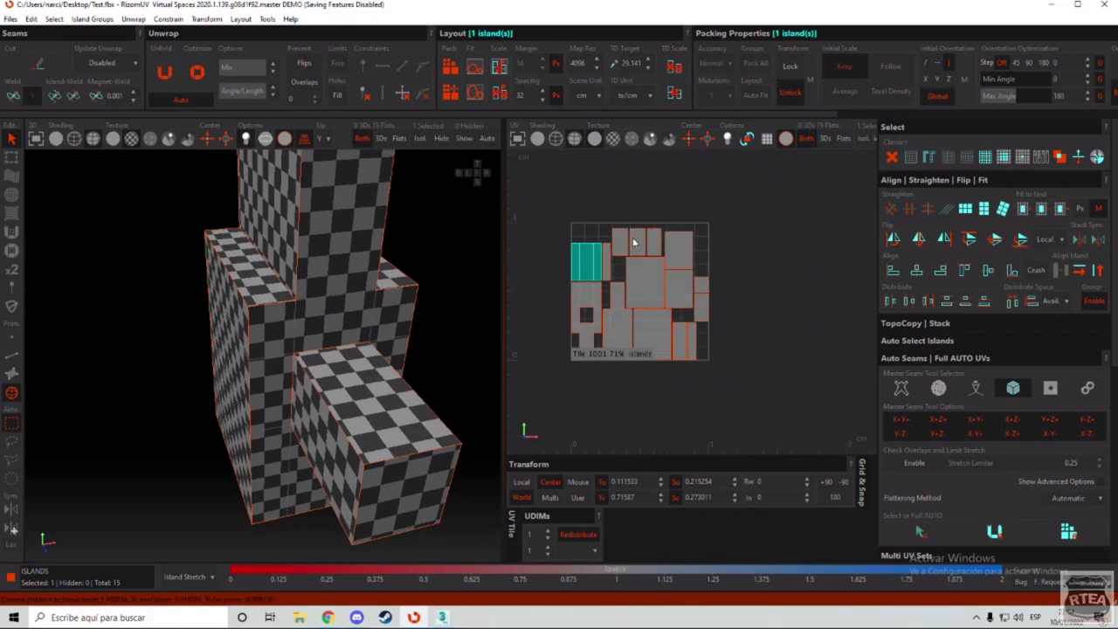
pyautogui.hotkey('ctrl', 'a')
pyautogui.click(756, 280)
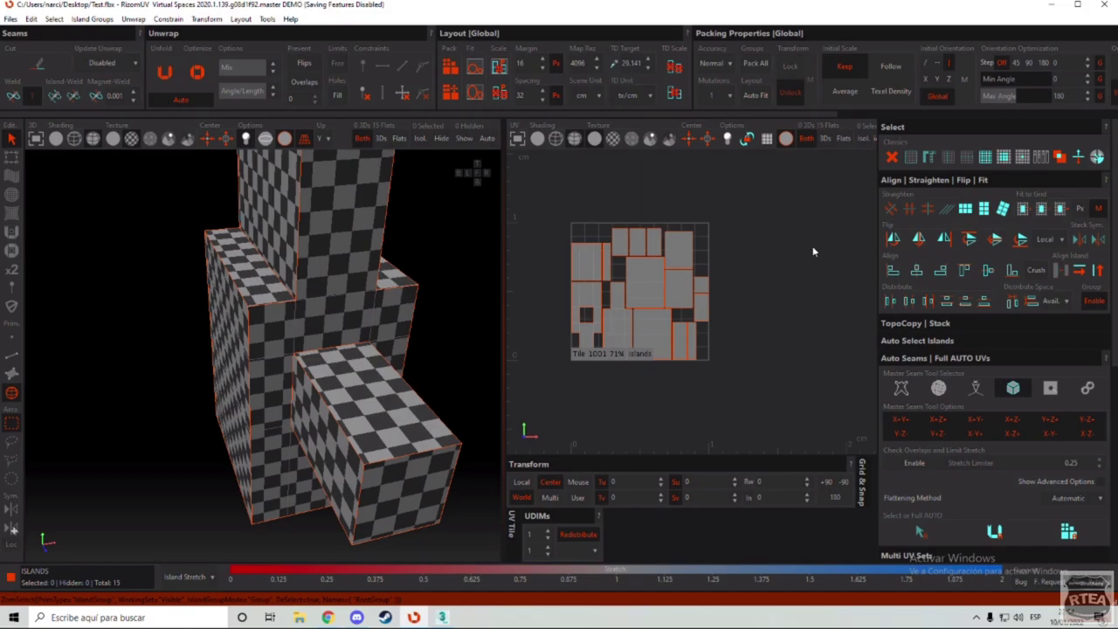
pyautogui.hotkey('ctrl', 'a')
pyautogui.moveTo(319, 337); pyautogui.dragTo(366, 323, button='middle')
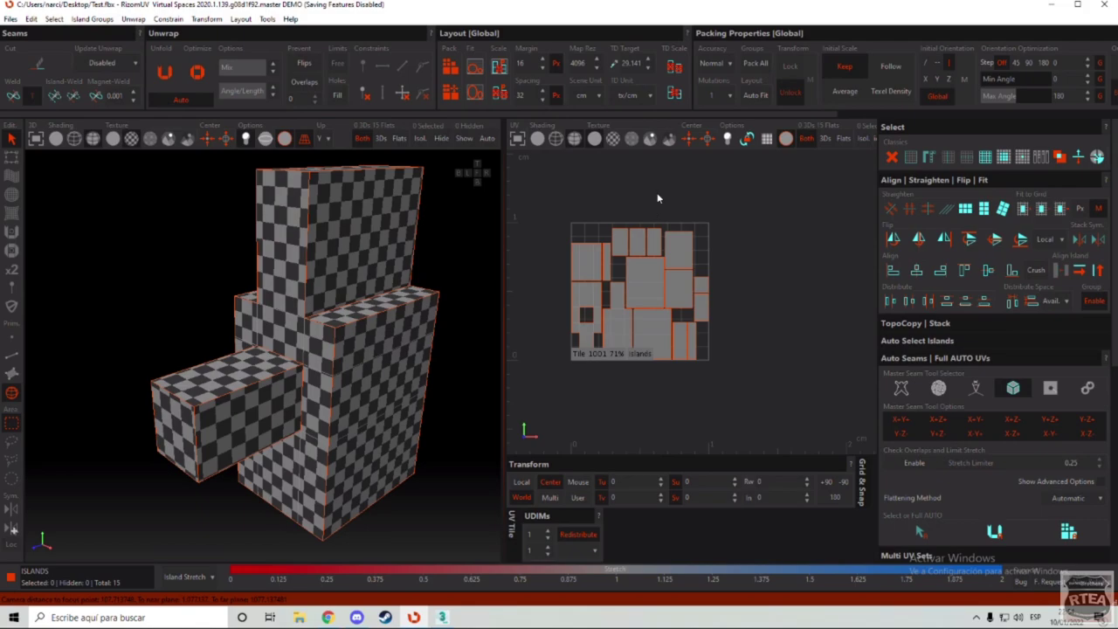
pyautogui.press('f')
pyautogui.scroll(-2, 684, 270)
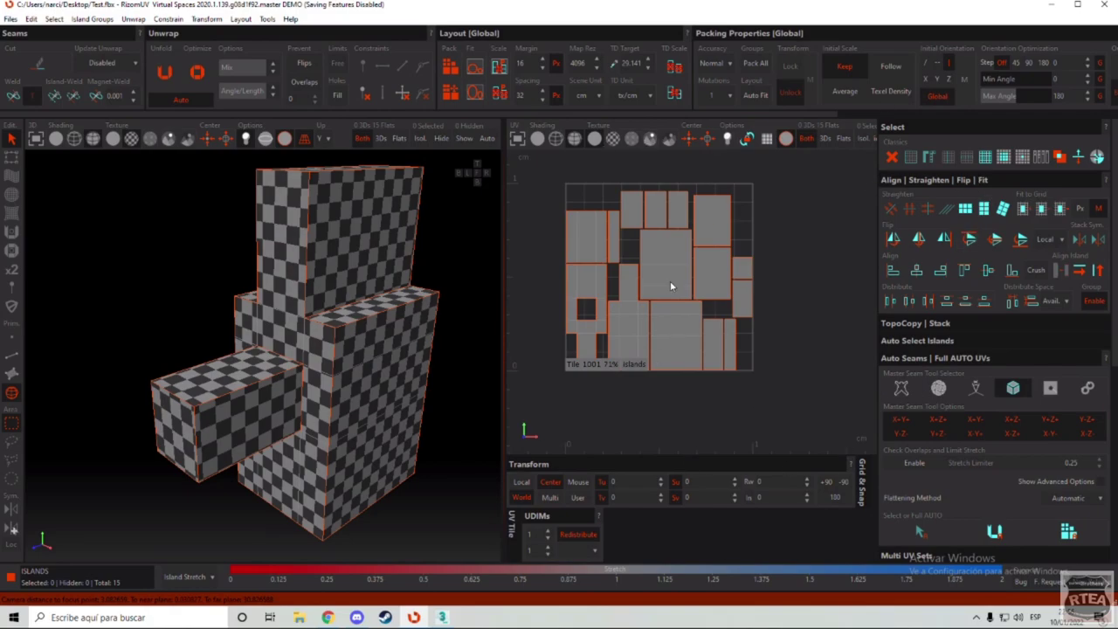
# Step: Inspect individual islands in tile 1001 and the model faces they cover, then check the complete layout
pyautogui.click(587, 295)
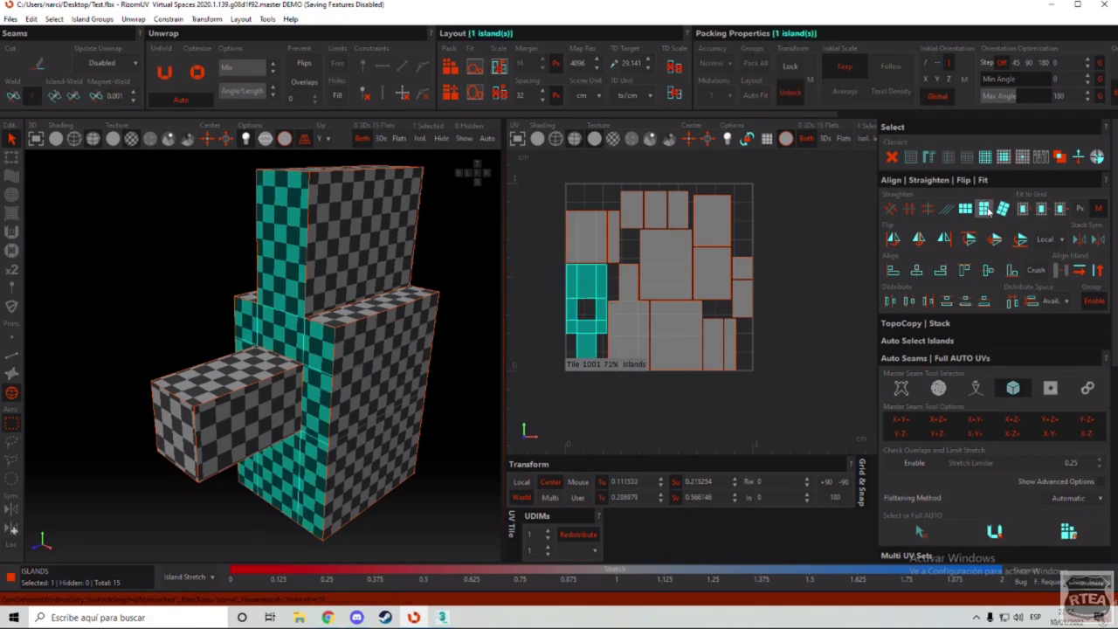
pyautogui.click(634, 294)
pyautogui.click(655, 279)
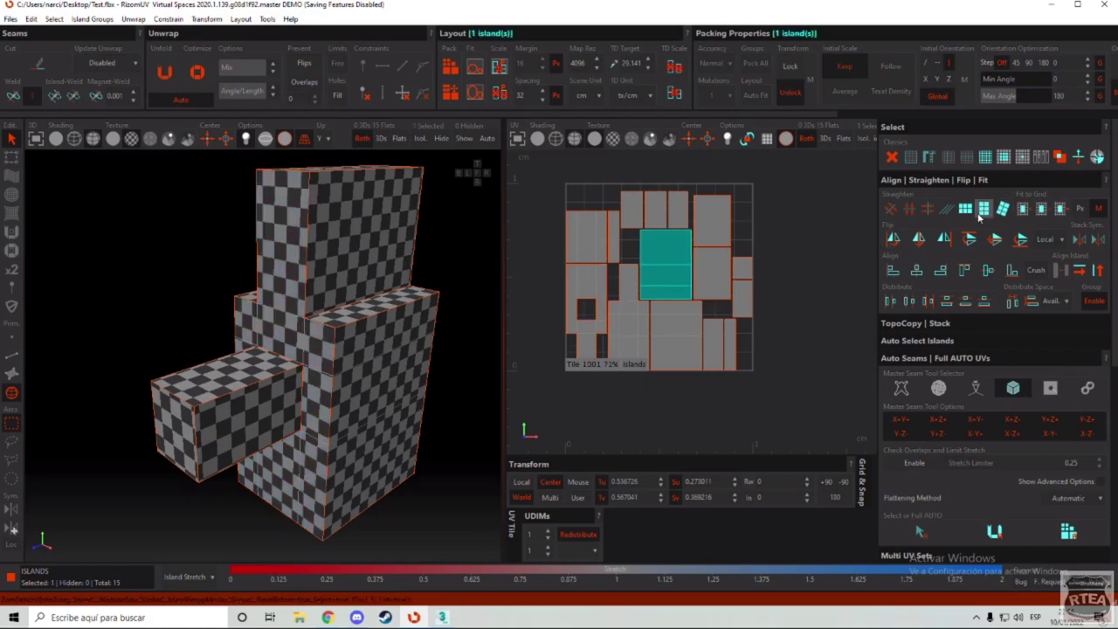
pyautogui.click(780, 239)
pyautogui.scroll(5, 607, 203)
pyautogui.scroll(-5, 605, 206)
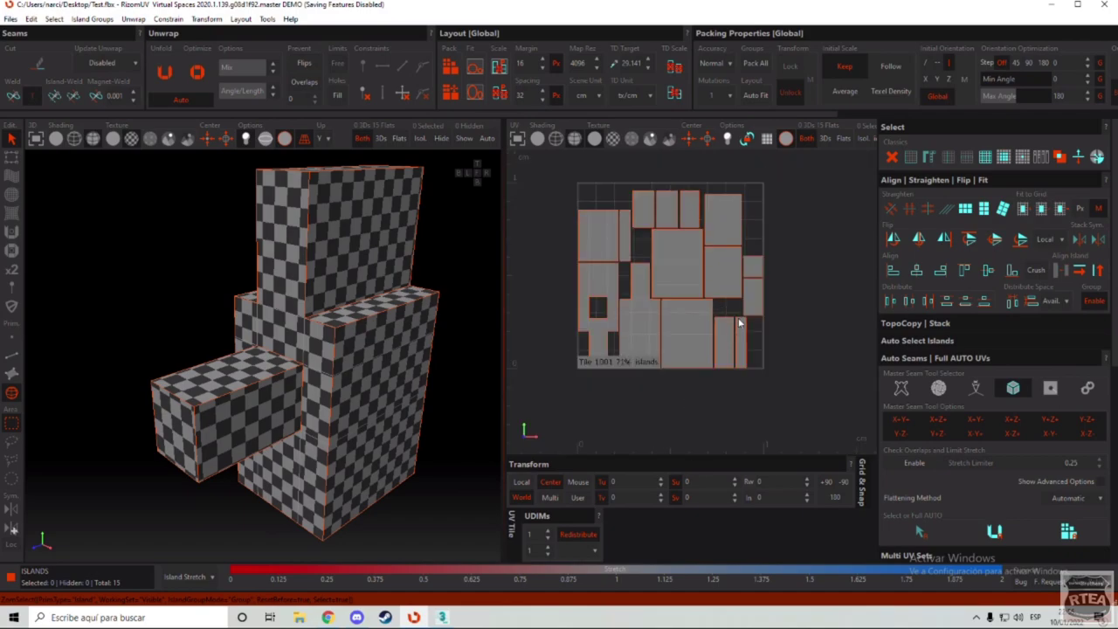
pyautogui.moveTo(807, 165); pyautogui.dragTo(555, 418)
pyautogui.click(815, 247)
# Step: Try disabling the X+Y+, Y-Z-, X+Z+, Y+Z-, X+Y- and X-Y+ box seam directions, and re-enable them
pyautogui.click(896, 422)
pyautogui.click(897, 433)
pyautogui.click(936, 423)
pyautogui.click(939, 434)
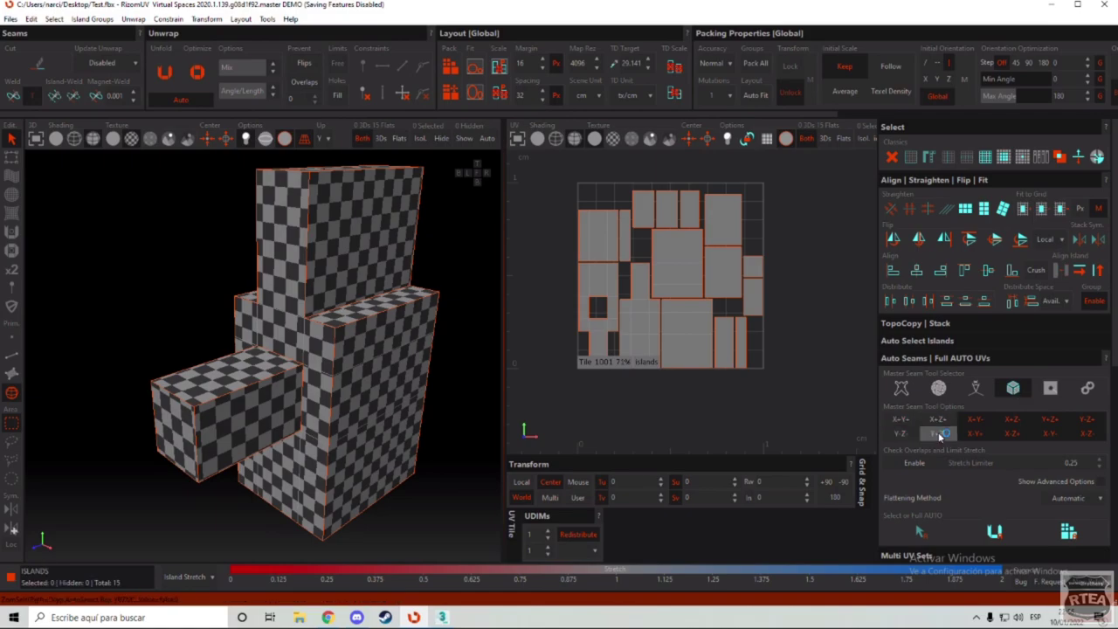
pyautogui.click(973, 424)
pyautogui.click(976, 432)
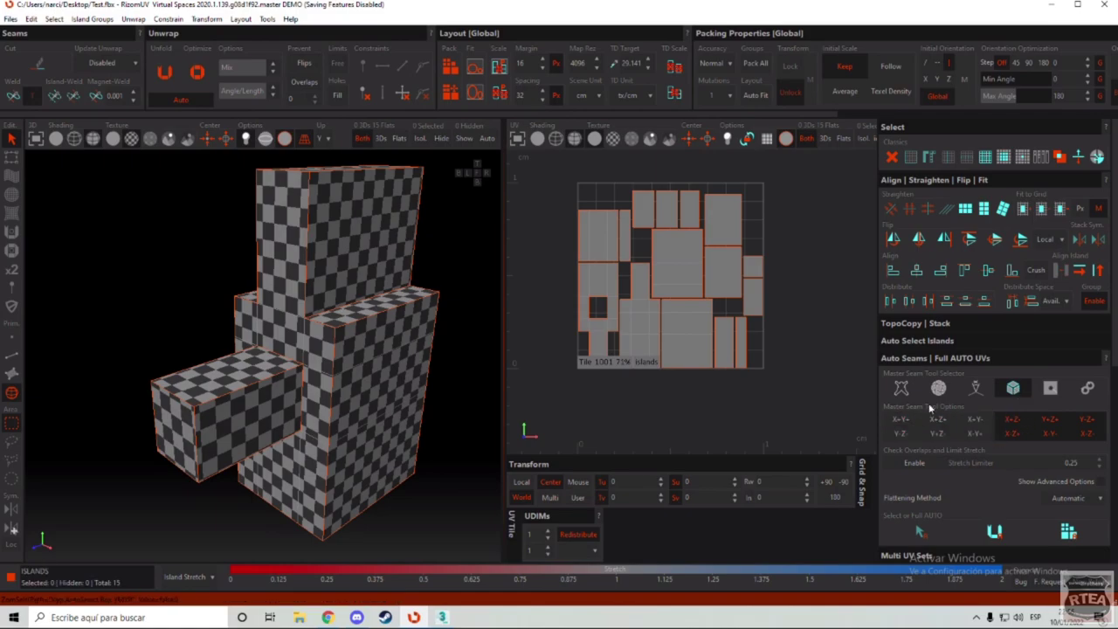
pyautogui.click(974, 422)
pyautogui.click(973, 432)
pyautogui.click(938, 420)
pyautogui.click(935, 434)
pyautogui.click(899, 426)
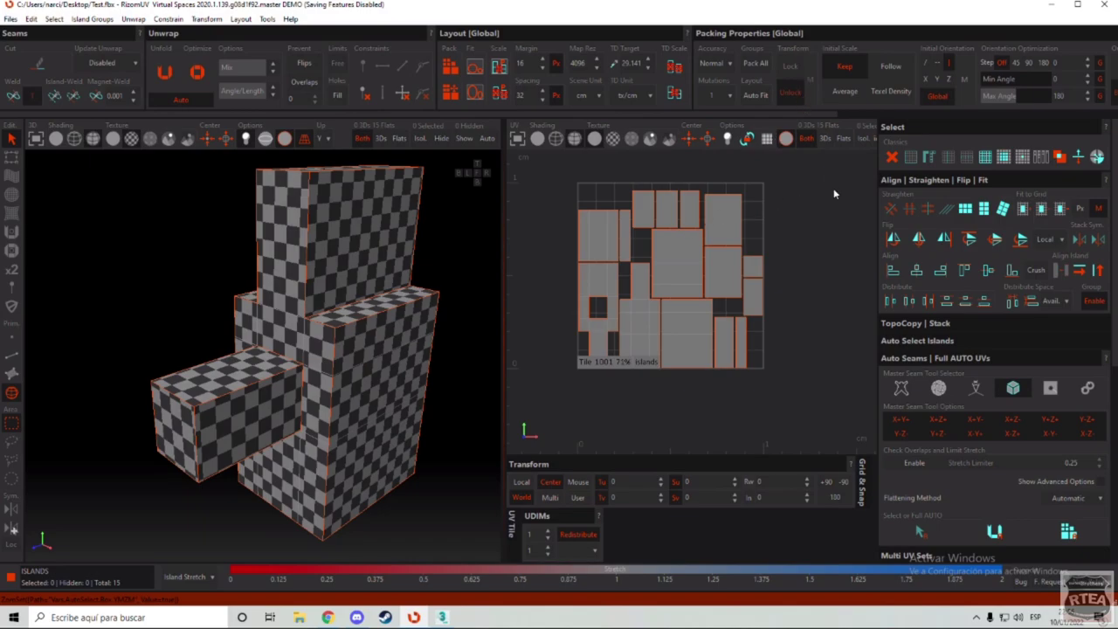
pyautogui.moveTo(839, 183); pyautogui.dragTo(554, 395)
pyautogui.click(550, 227)
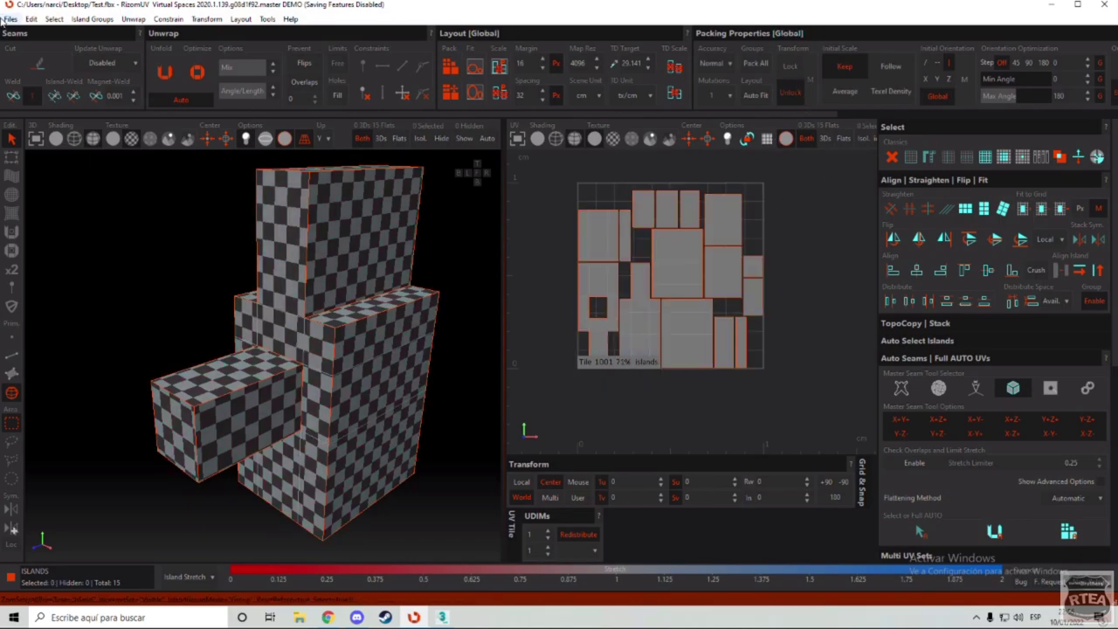
# Step: Load the EntranceBaseDecimated003 model from Projects/AAUnnamedBridgeProject/Models/Entrance on the 3DStuff (G:) drive
pyautogui.click(11, 19)
pyautogui.click(26, 43)
pyautogui.click(580, 306)
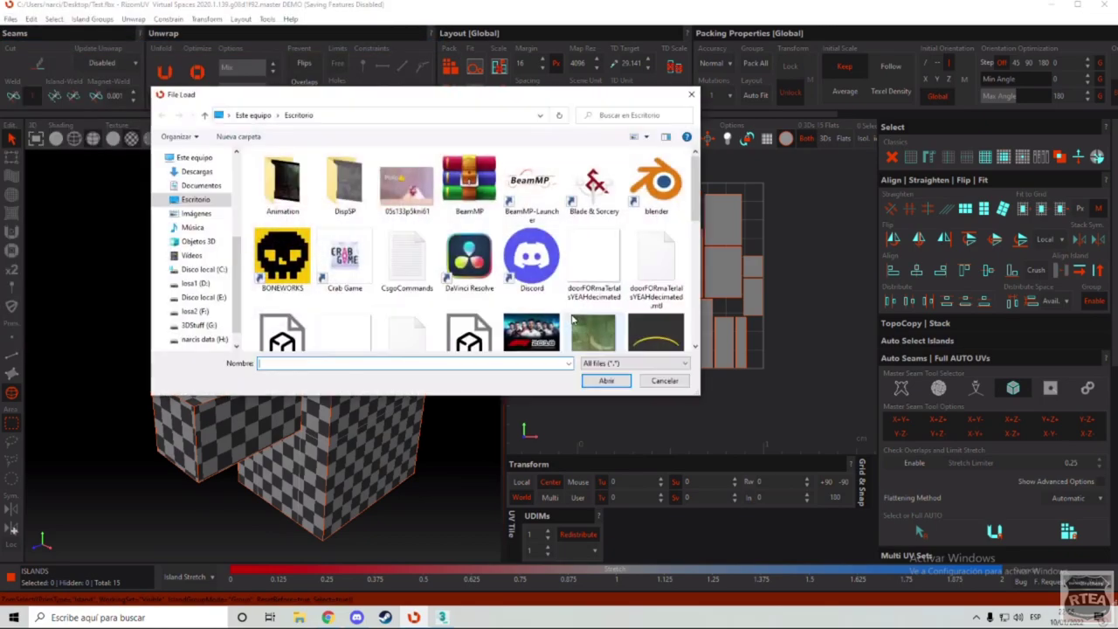
pyautogui.click(209, 292)
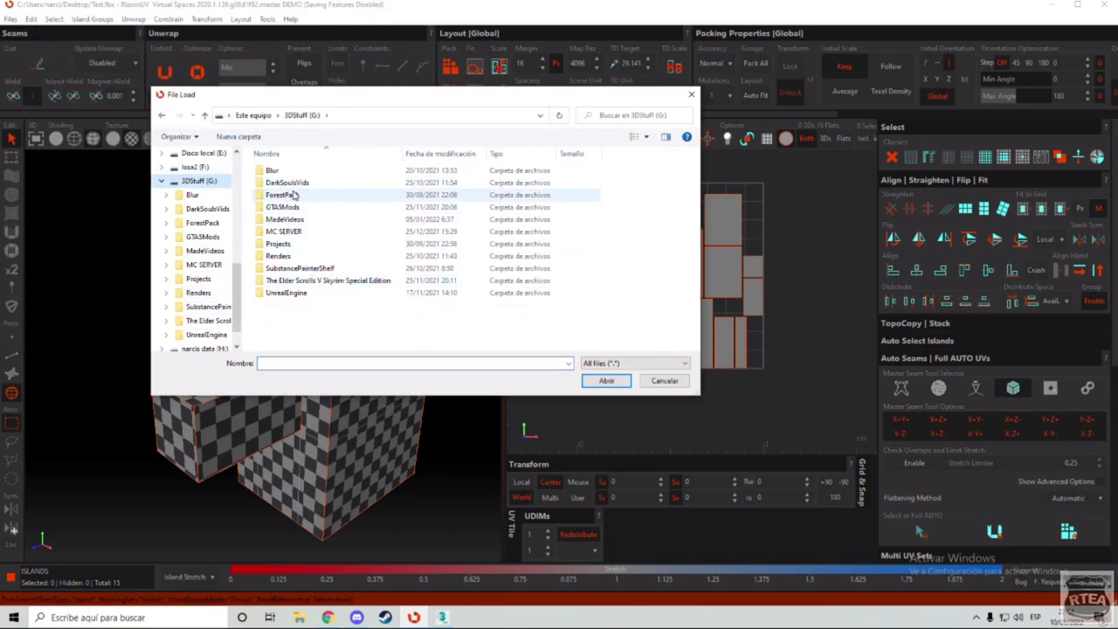
pyautogui.doubleClick(291, 245)
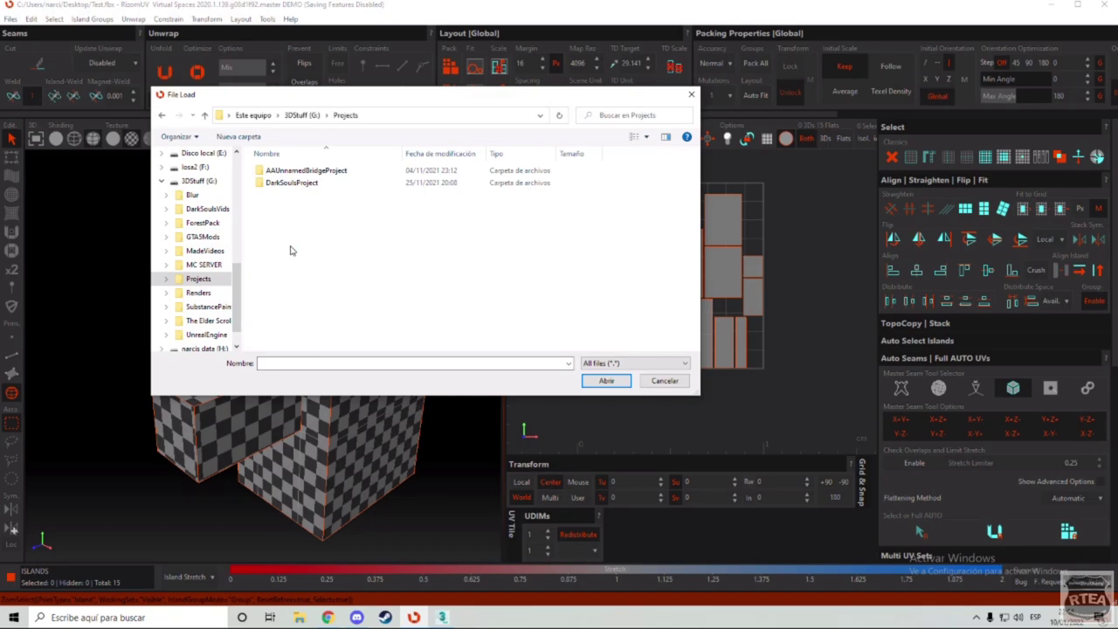
pyautogui.doubleClick(302, 170)
pyautogui.doubleClick(287, 183)
pyautogui.doubleClick(306, 196)
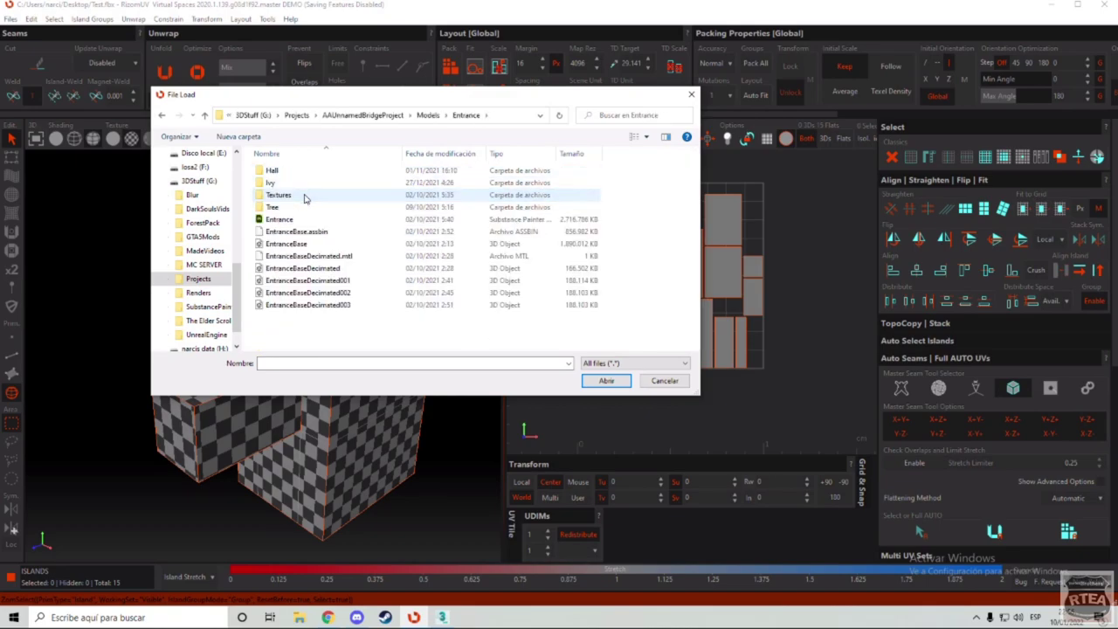
pyautogui.doubleClick(323, 306)
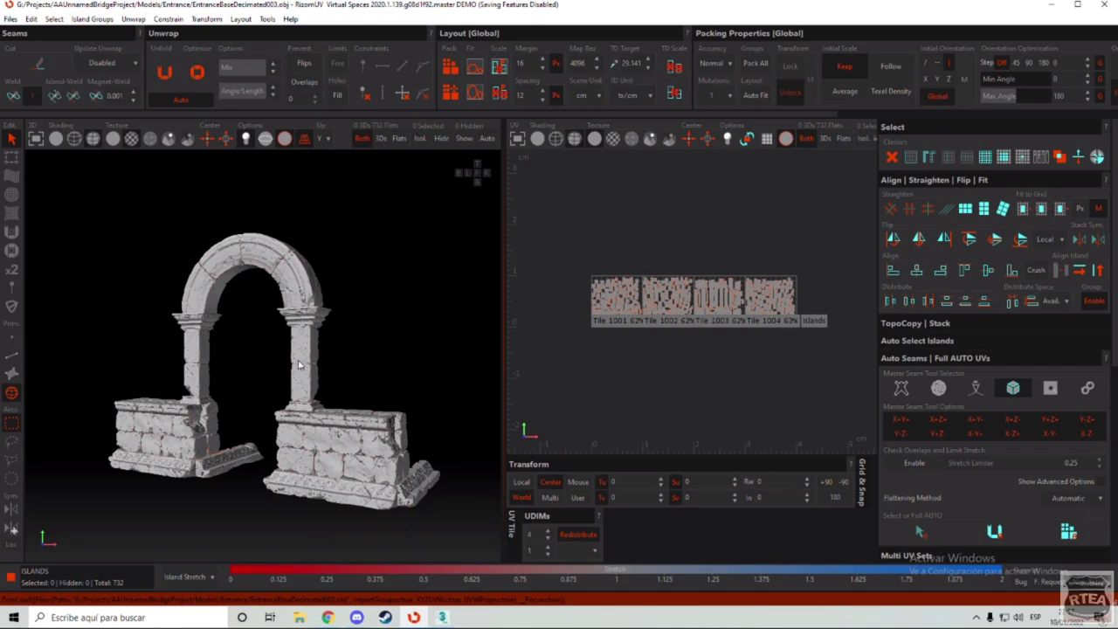
# Step: Switch the 3D view's shading so the checker texture shows clearly on the arch's lower columns and walls
pyautogui.scroll(4, 293, 468)
pyautogui.keyDown('alt'); pyautogui.moveTo(292, 468); pyautogui.dragTo(366, 434); pyautogui.keyUp('alt')
pyautogui.click(54, 141)
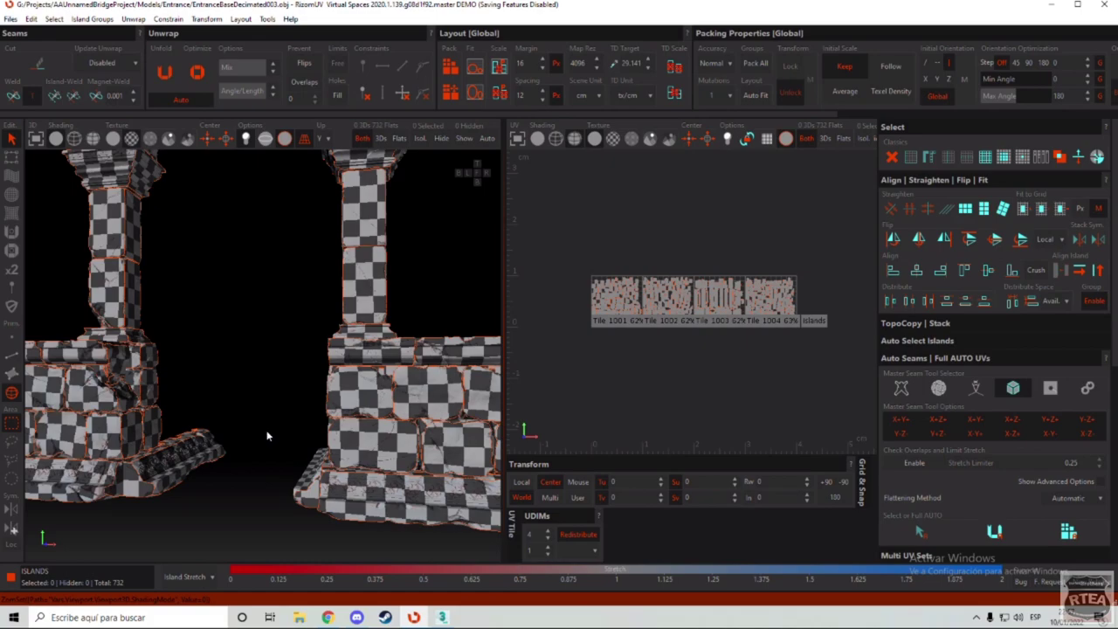
# Step: Move all UV islands together out of tiles 1001 to 1004 into the empty space below, then deselect them
pyautogui.scroll(3, 612, 314)
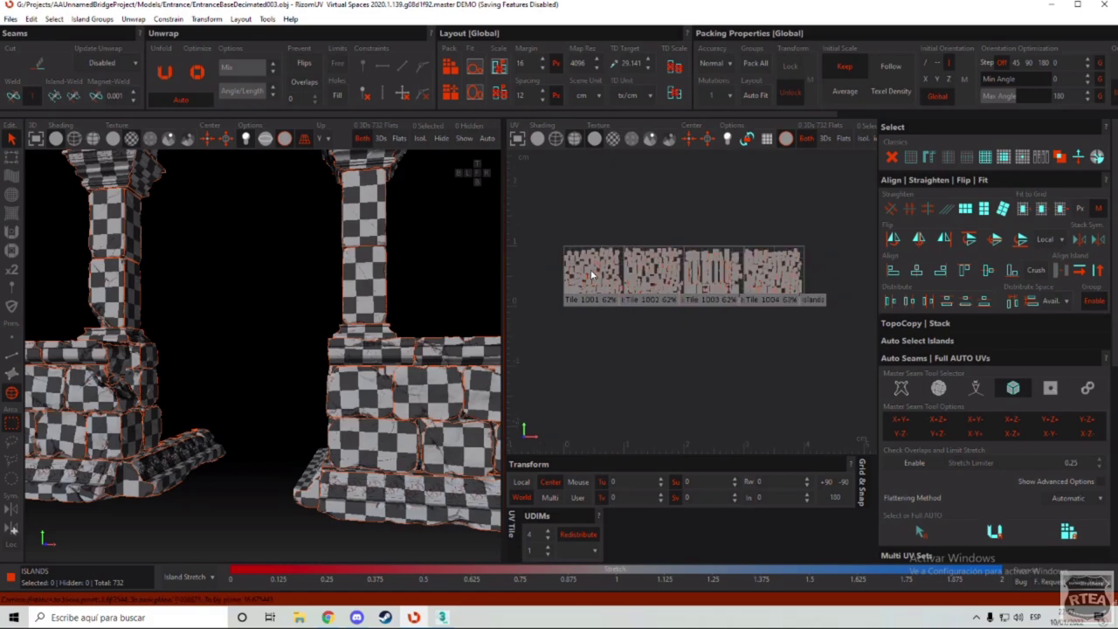
pyautogui.scroll(-3, 777, 278)
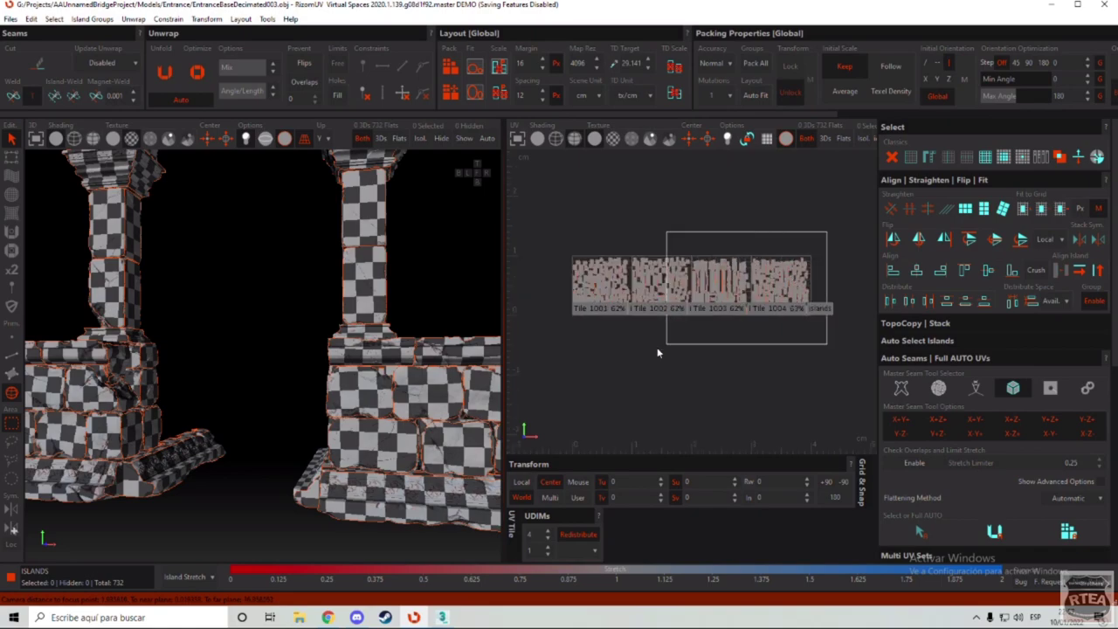
pyautogui.hotkey('ctrl', 'a')
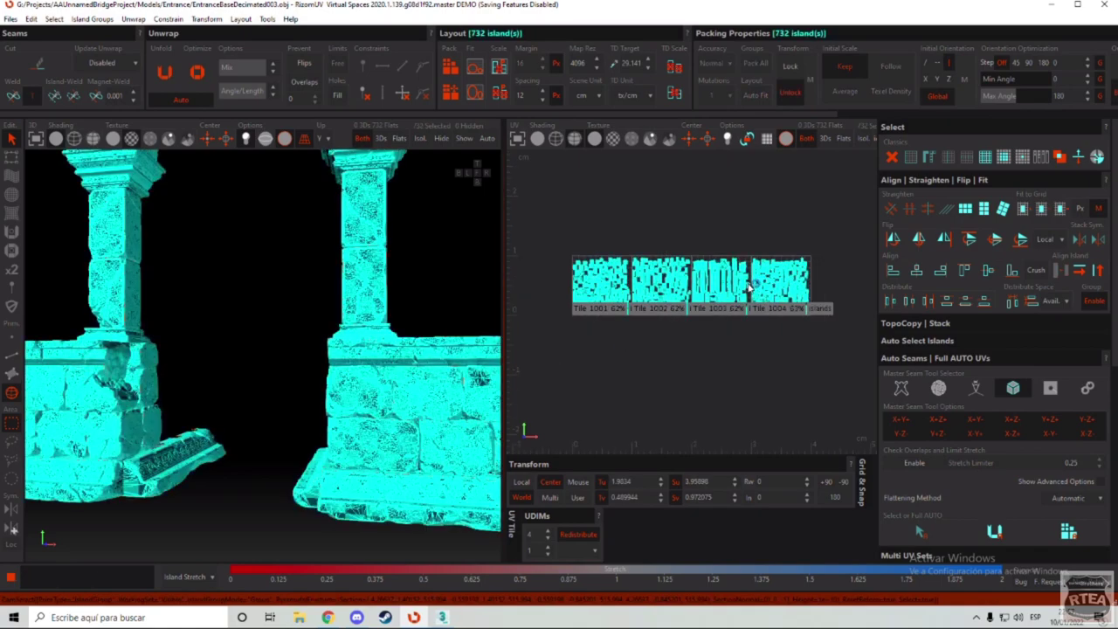
pyautogui.moveTo(705, 314); pyautogui.dragTo(647, 369, button='middle')
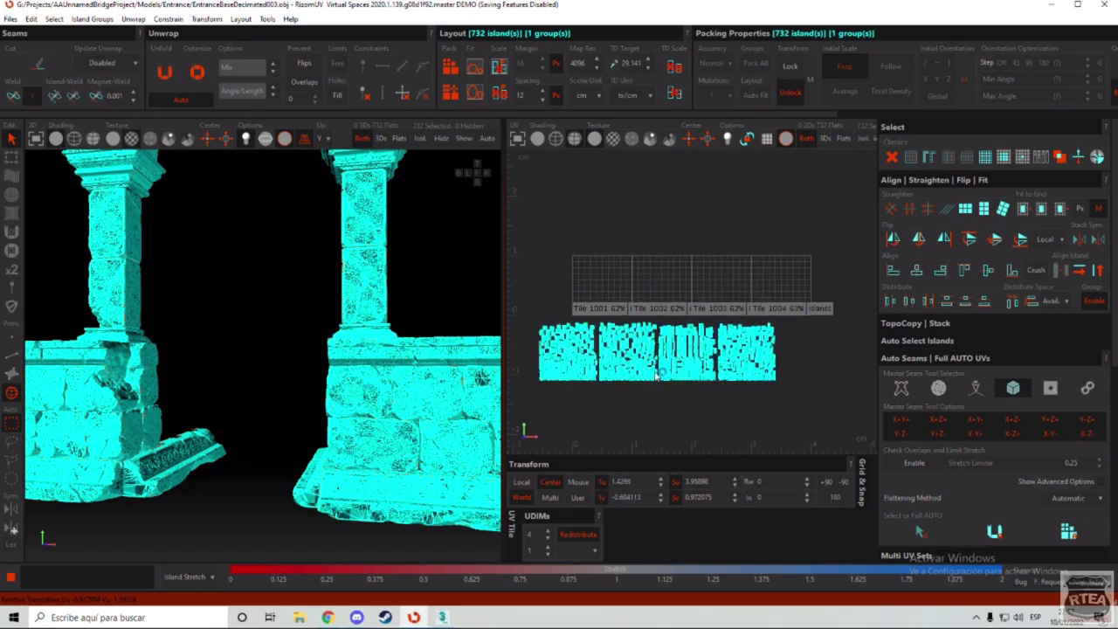
pyautogui.click(552, 234)
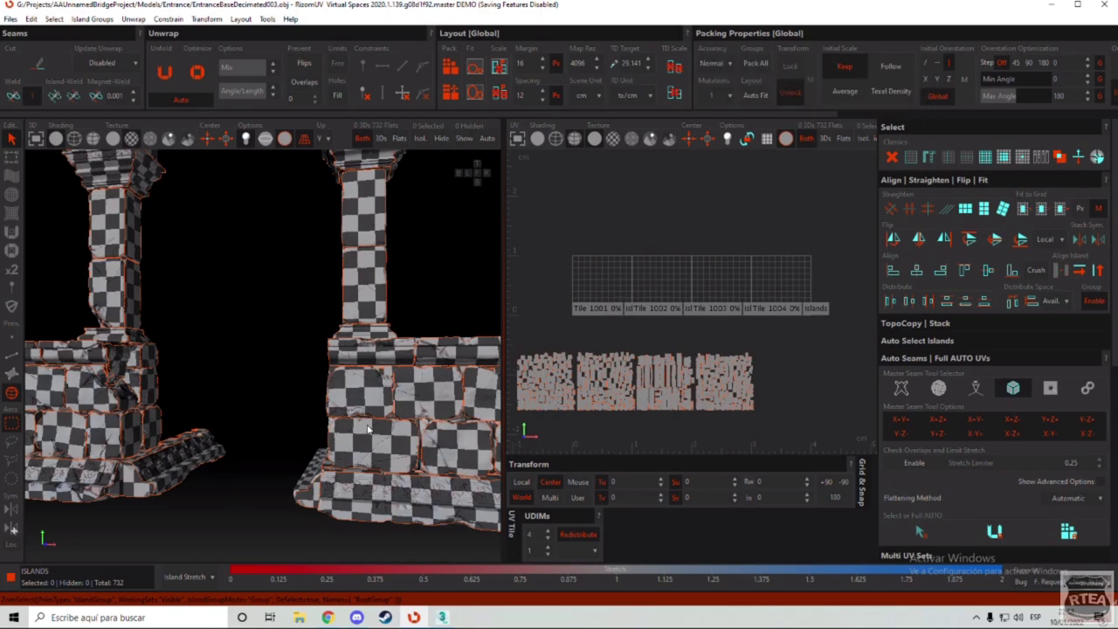
# Step: Try the Low packing accuracy and return it to Normal
pyautogui.click(726, 68)
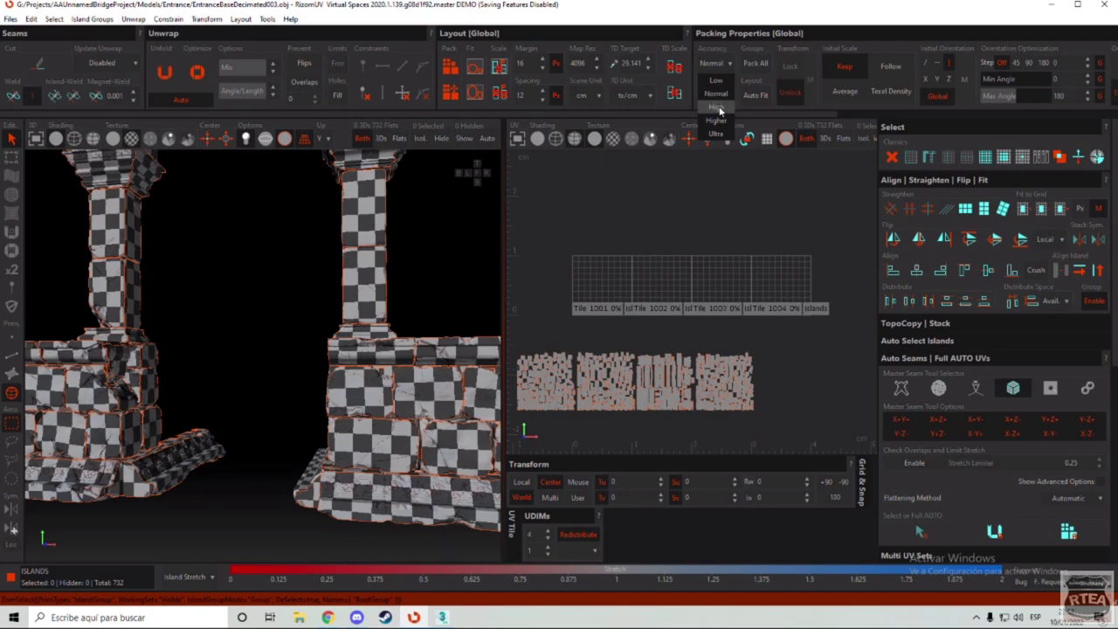
pyautogui.click(719, 51)
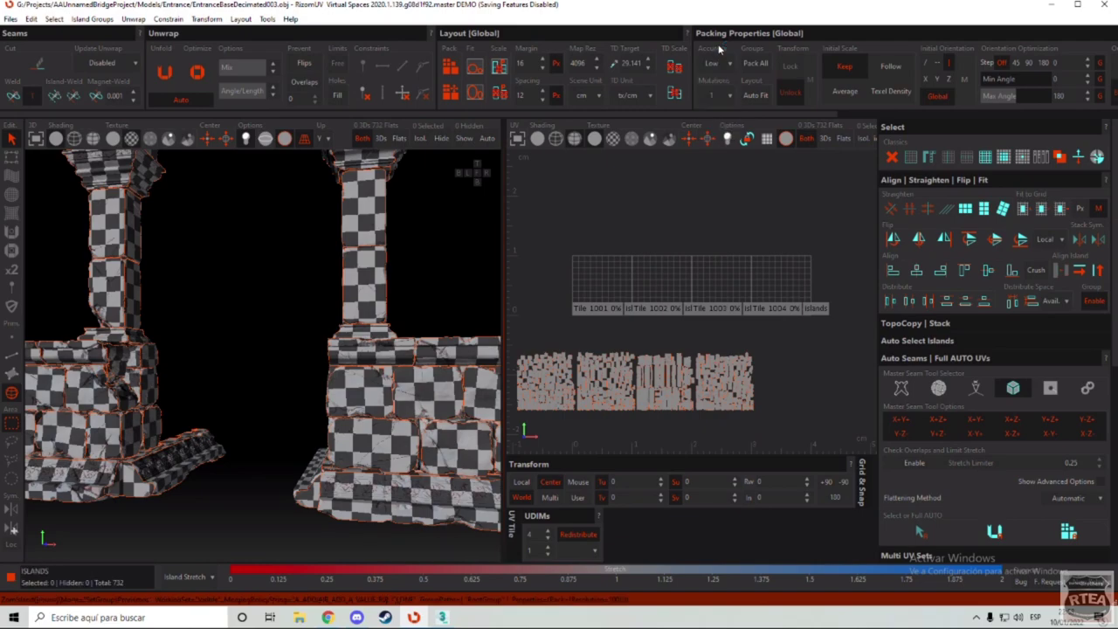
pyautogui.click(721, 63)
pyautogui.click(723, 94)
# Step: Try 2 packing mutations and return the setting to 1
pyautogui.click(726, 98)
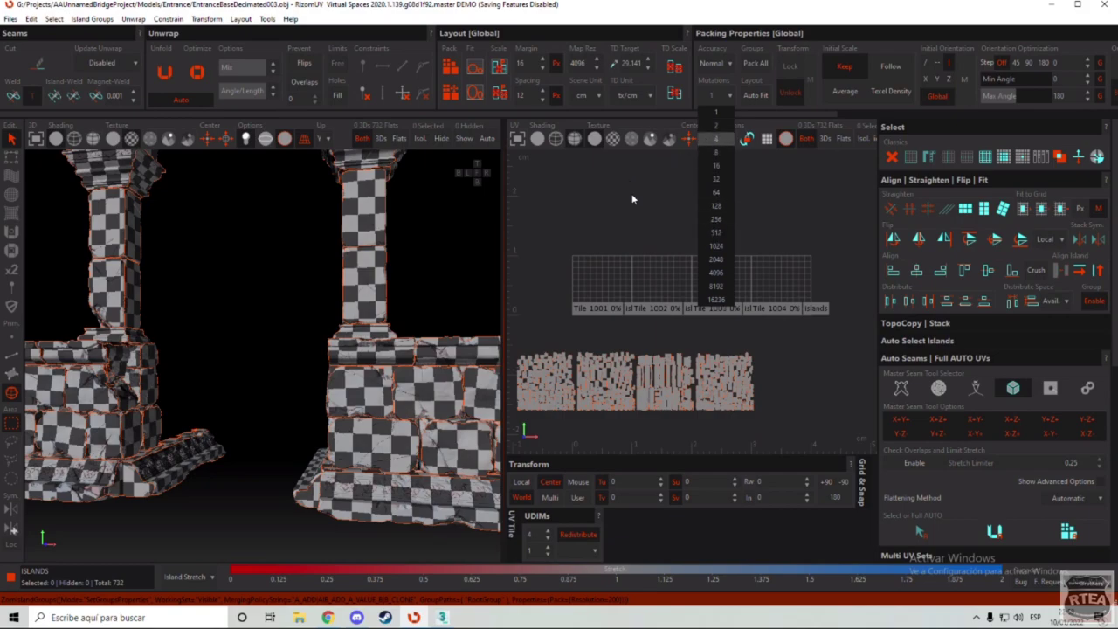
pyautogui.click(716, 125)
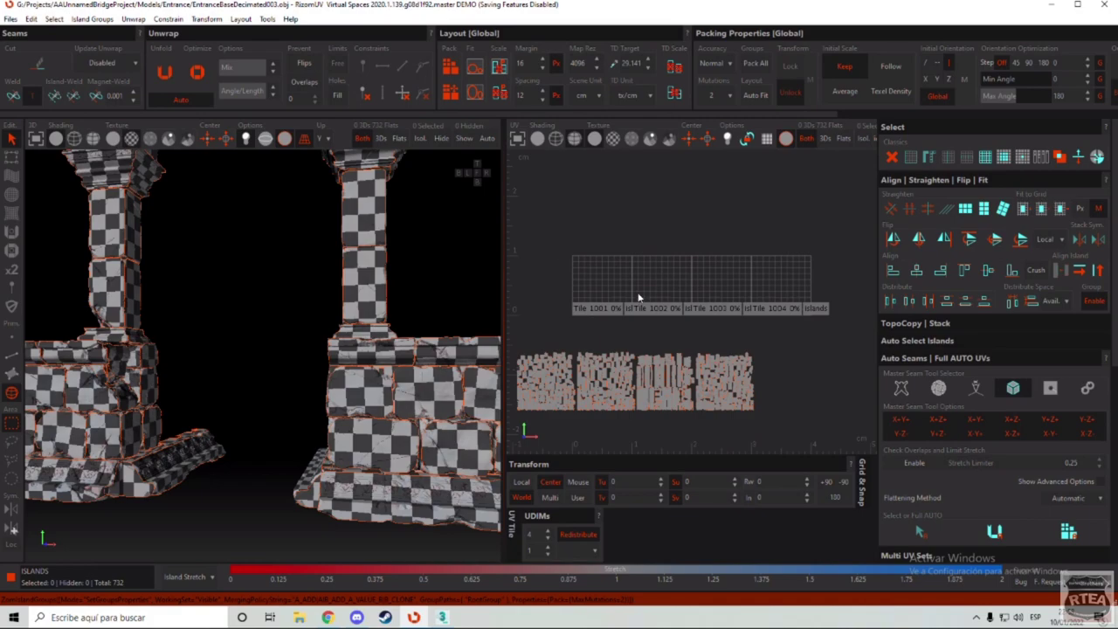
pyautogui.click(714, 95)
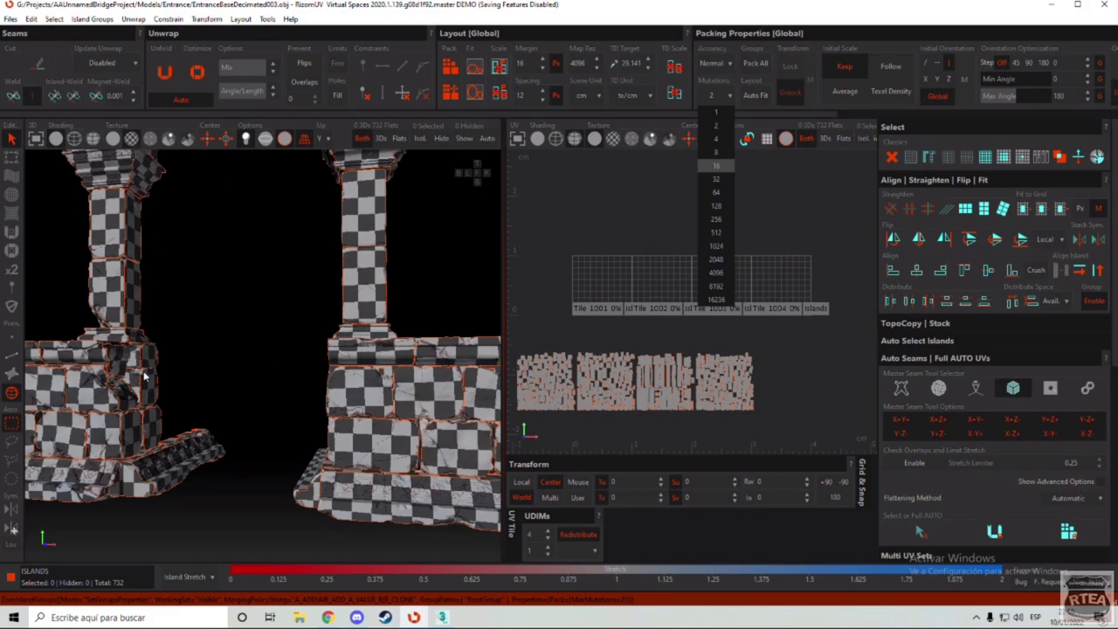
pyautogui.click(716, 112)
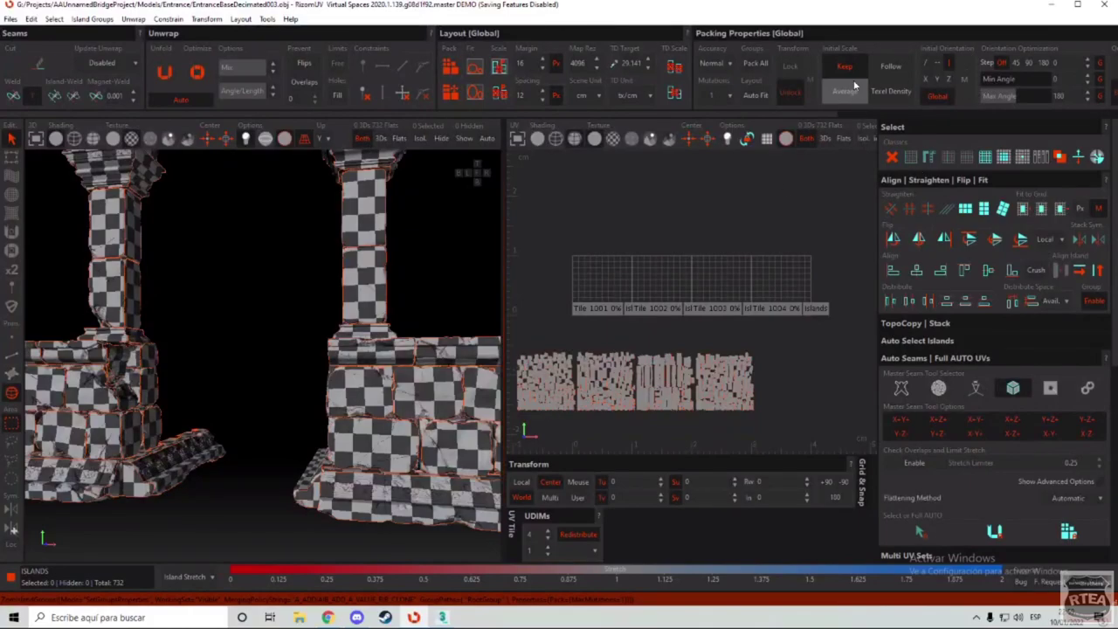
# Step: Examine the checker texture along the wall base and the long vertical islands in the third island block
pyautogui.click(936, 63)
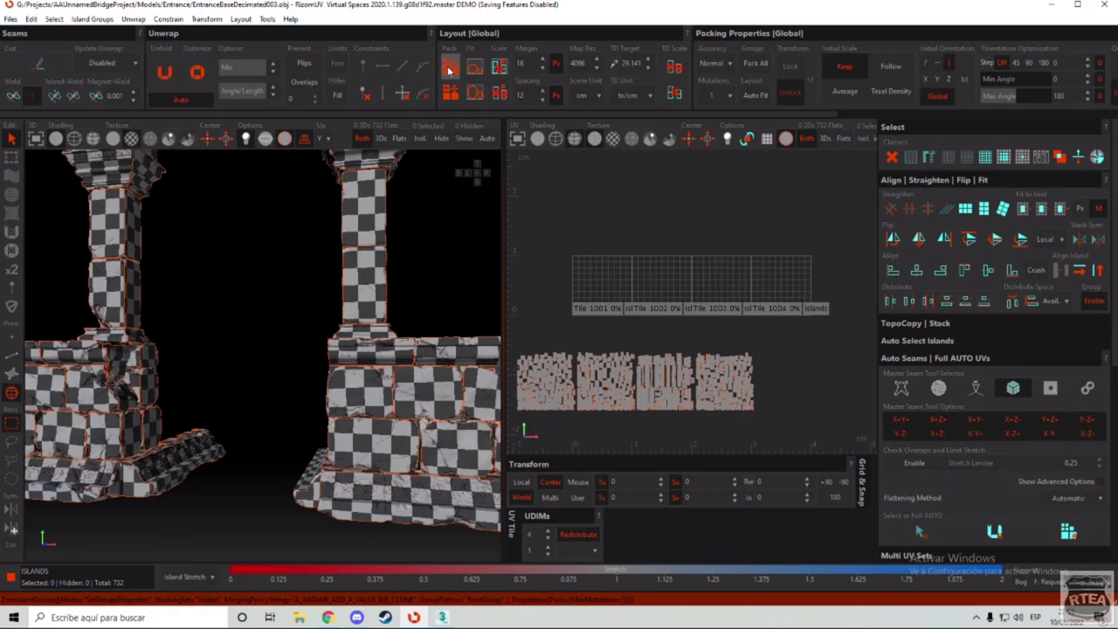
pyautogui.scroll(-2, 696, 432)
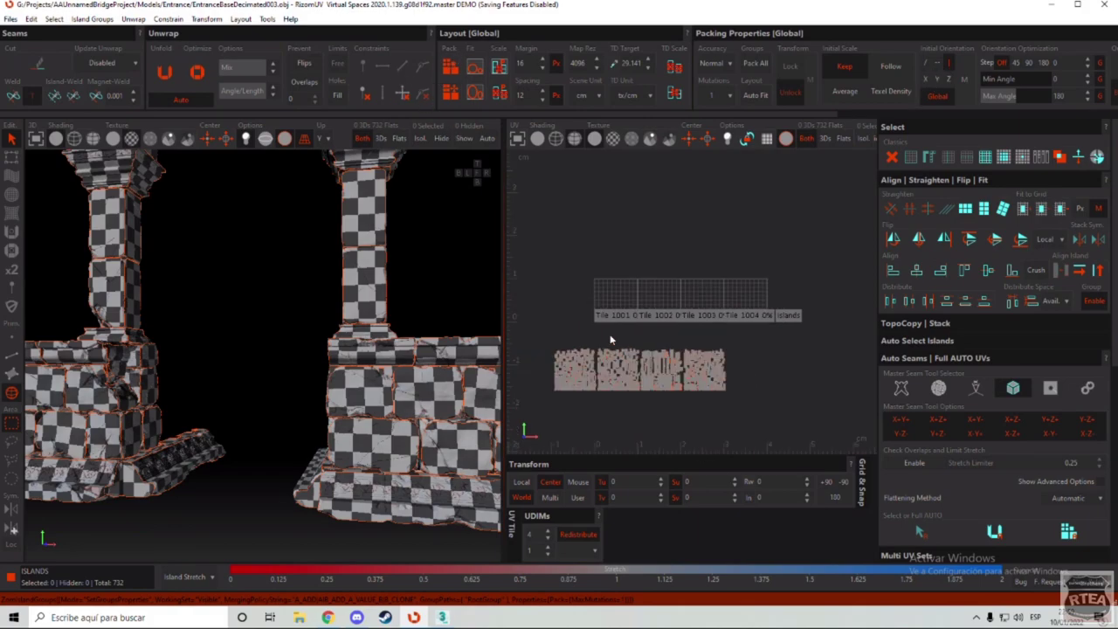
pyautogui.scroll(3, 741, 412)
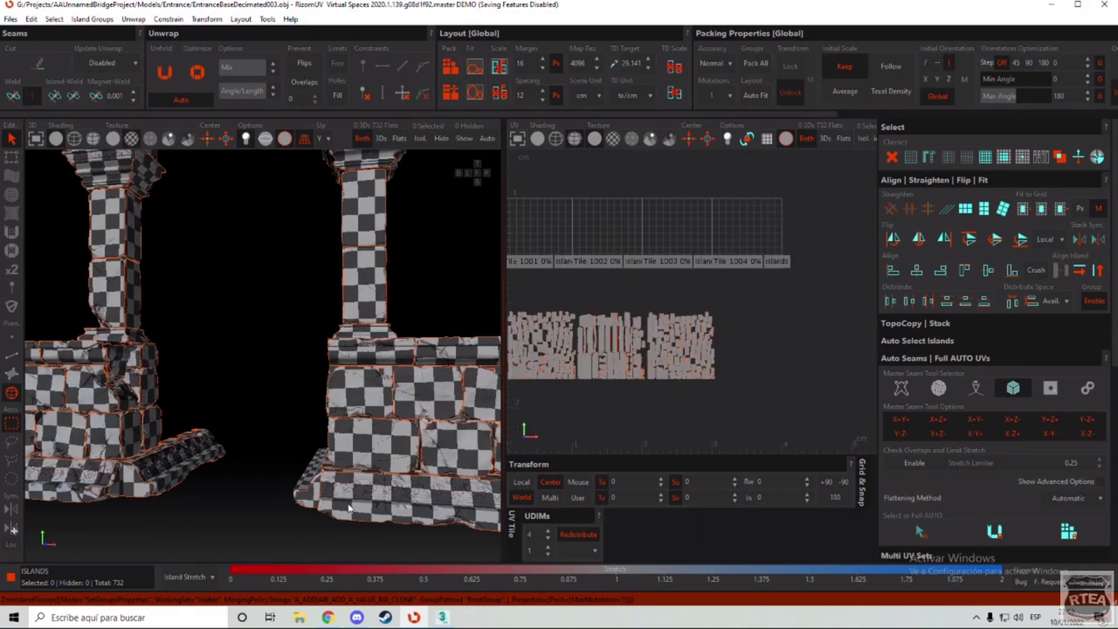
pyautogui.scroll(4, 202, 483)
pyautogui.keyDown('alt'); pyautogui.moveTo(155, 469); pyautogui.dragTo(212, 415); pyautogui.keyUp('alt')
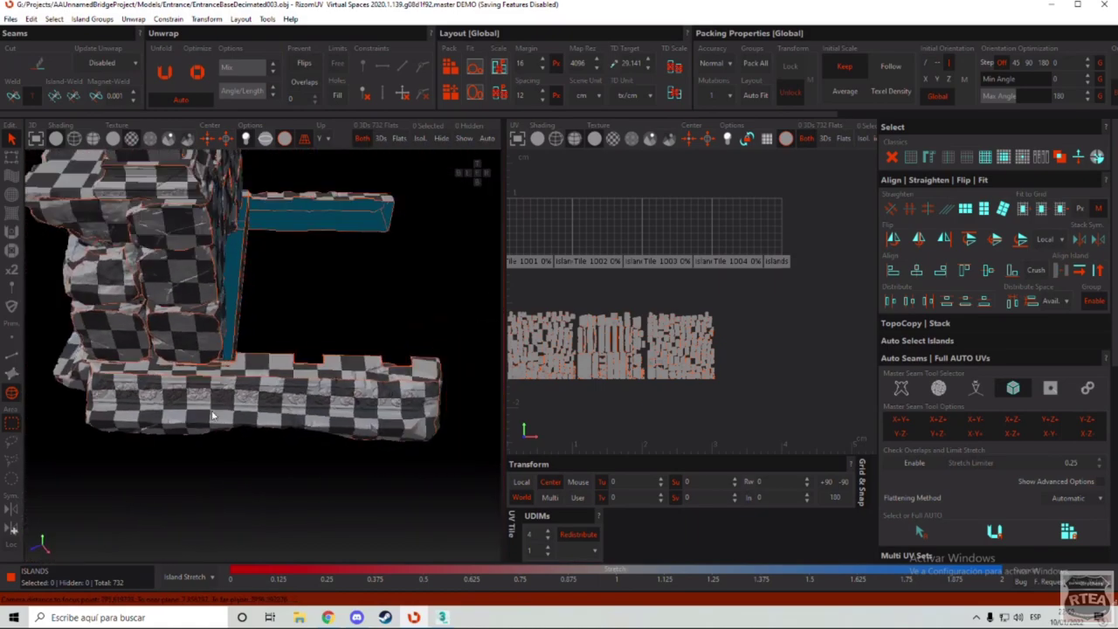
pyautogui.keyDown('alt'); pyautogui.moveTo(213, 416); pyautogui.dragTo(195, 416, button='middle'); pyautogui.keyUp('alt')
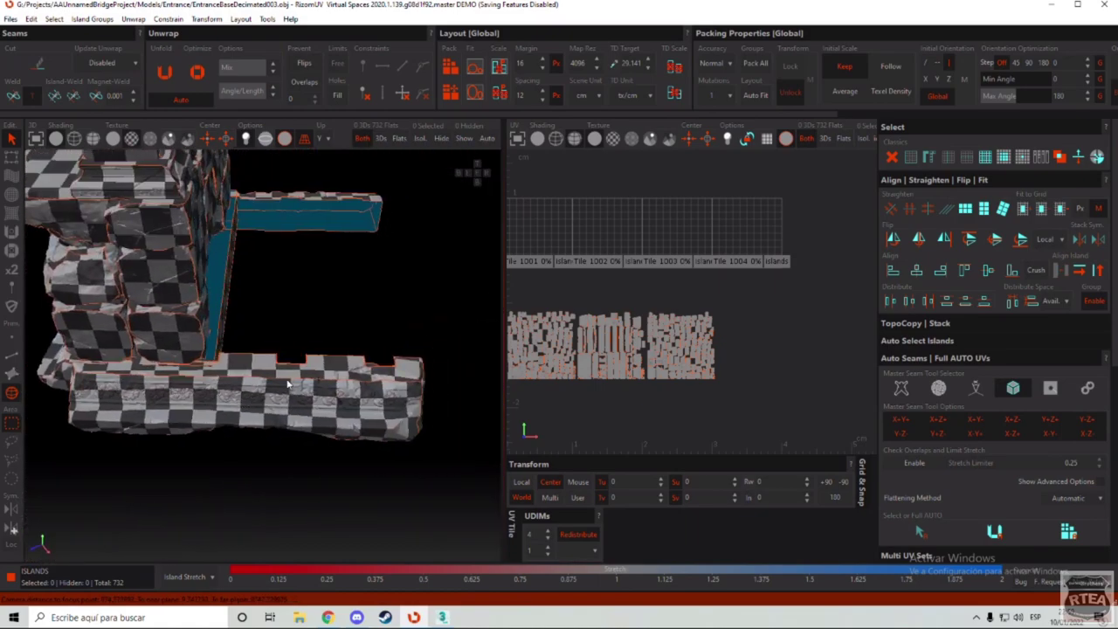
pyautogui.click(949, 63)
pyautogui.scroll(3, 729, 332)
pyautogui.scroll(4, 721, 271)
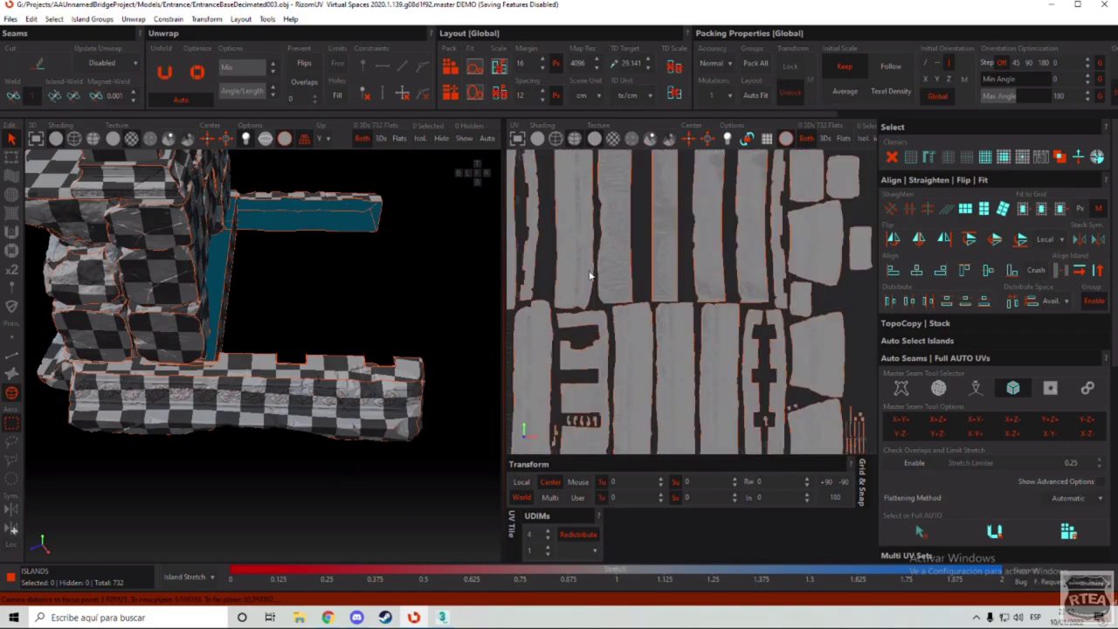
# Step: Try rotating a long vertical island in the third block by +90 degrees, and undo the rotation
pyautogui.click(613, 262)
pyautogui.scroll(2, 647, 244)
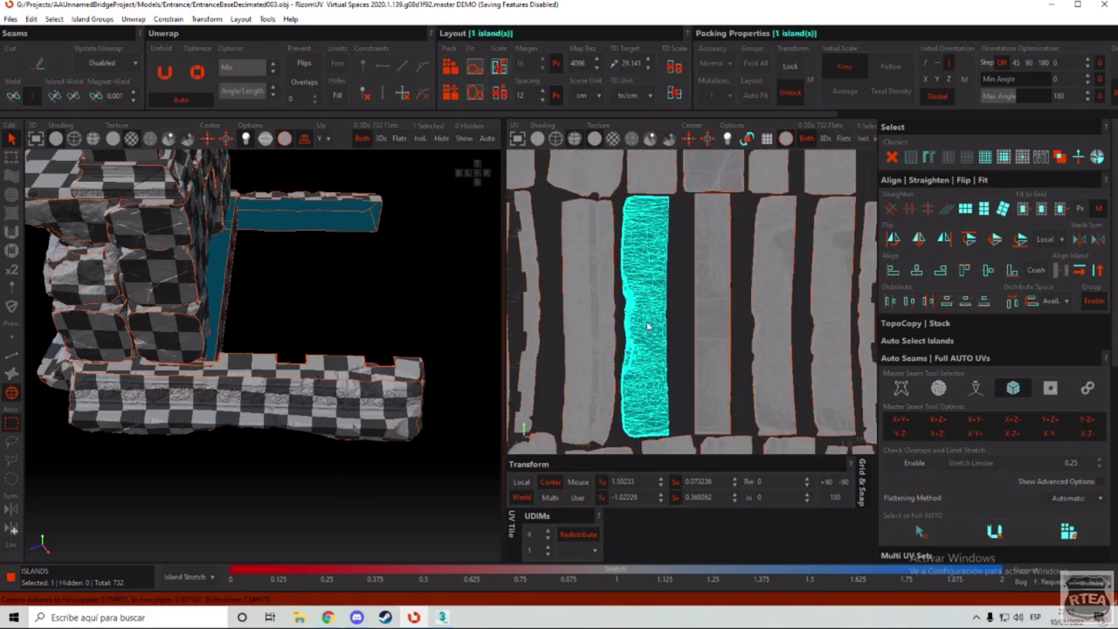
pyautogui.click(823, 483)
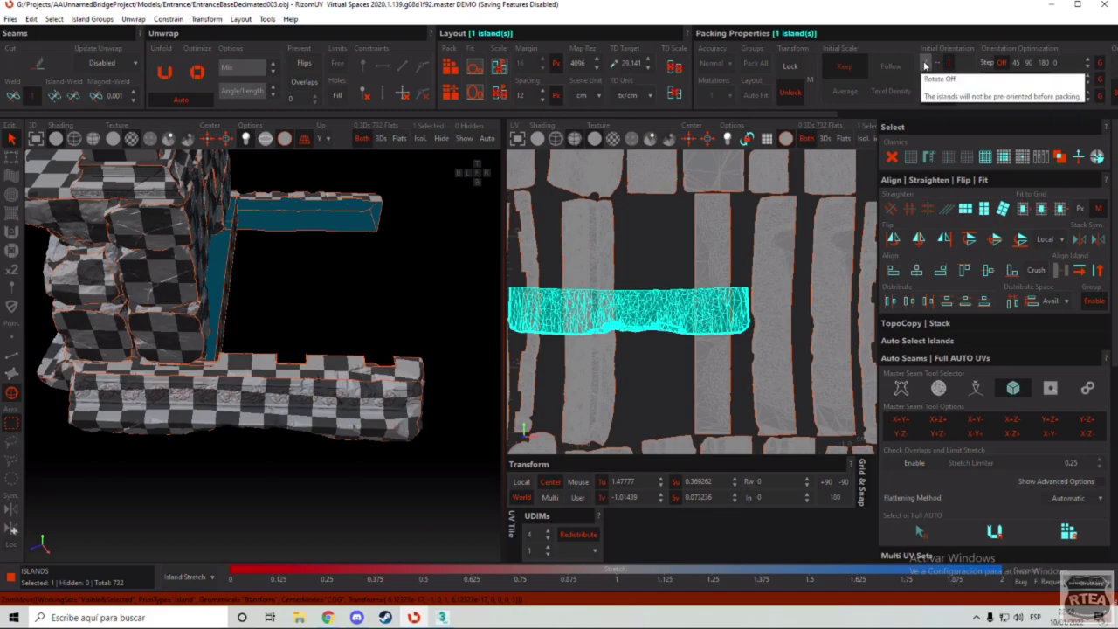
pyautogui.click(926, 64)
pyautogui.hotkey('ctrl', 'z')
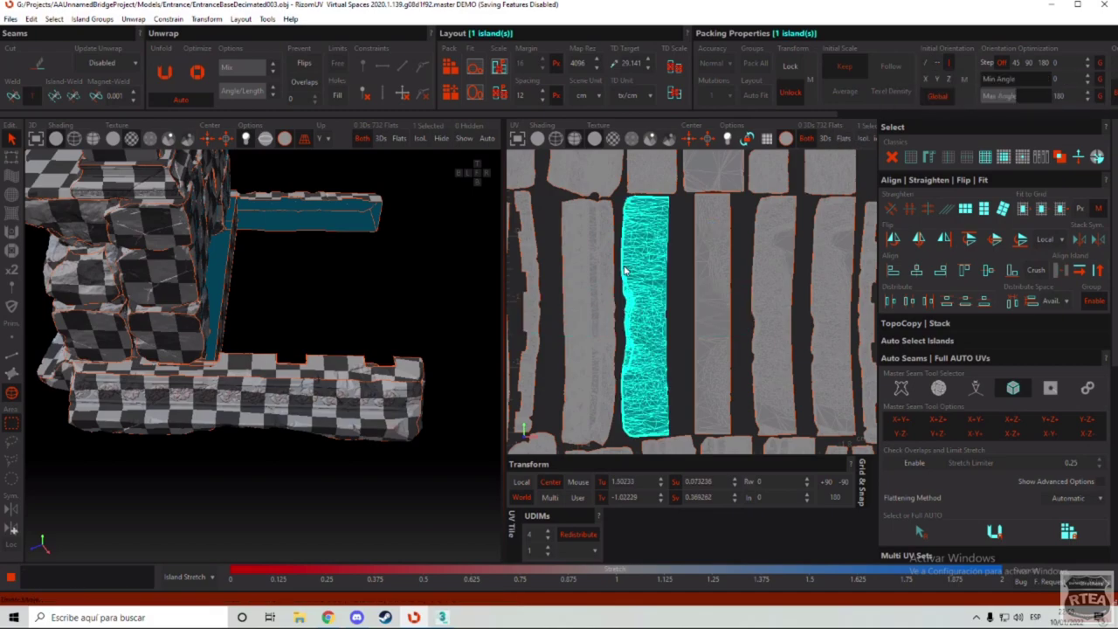
# Step: Set the initial orientation of the selected long island to Rotate Off, then deselect it
pyautogui.click(929, 67)
pyautogui.scroll(-5, 674, 359)
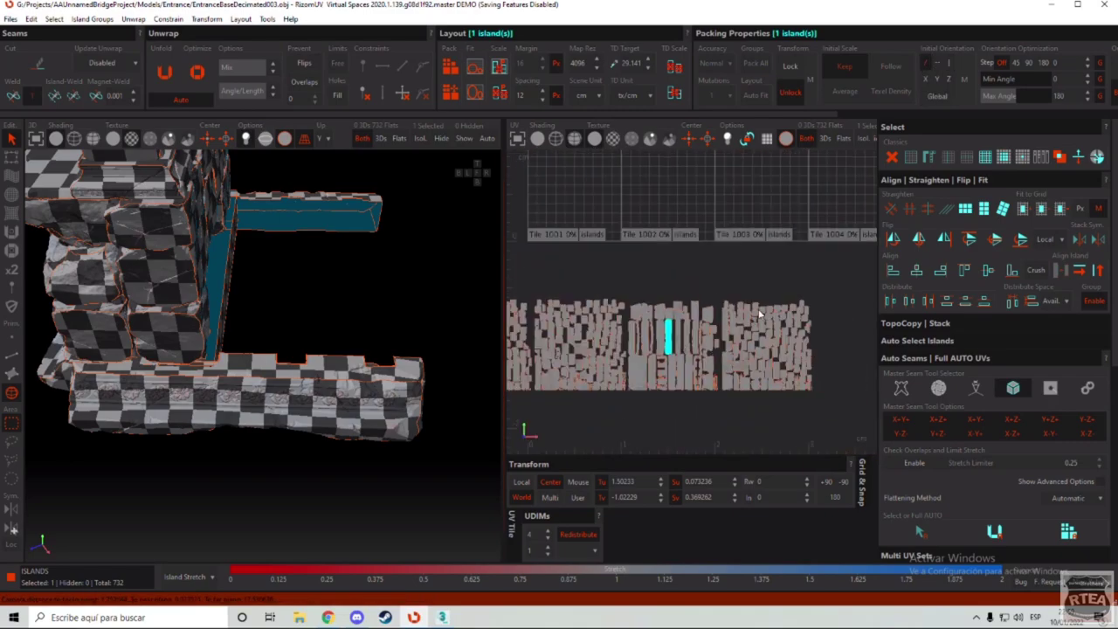
pyautogui.scroll(4, 635, 374)
pyautogui.scroll(-2, 723, 310)
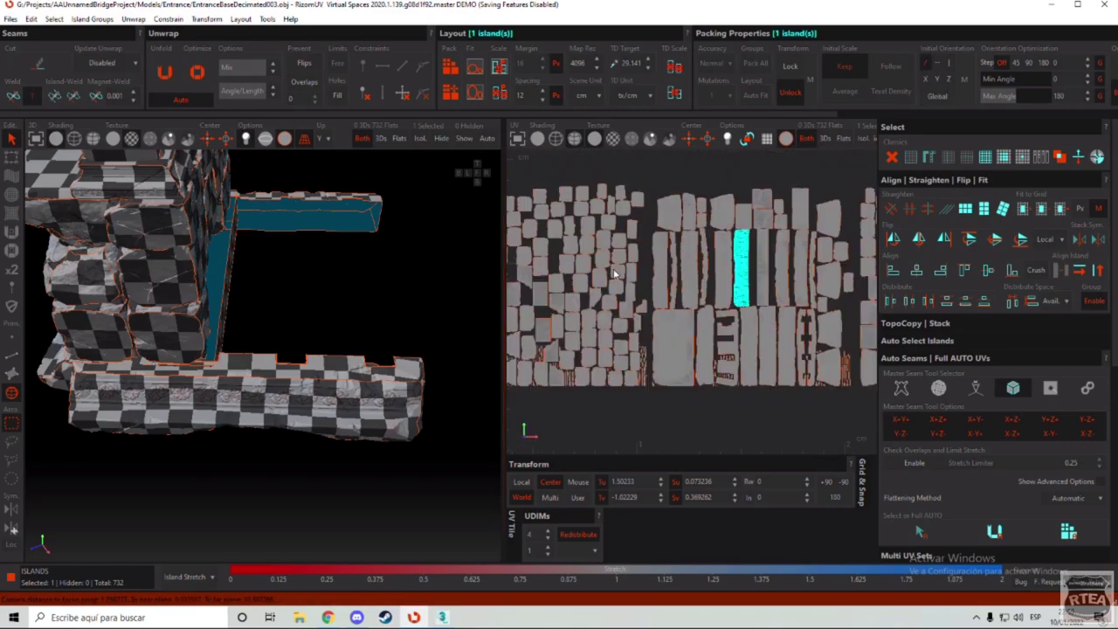
pyautogui.click(795, 184)
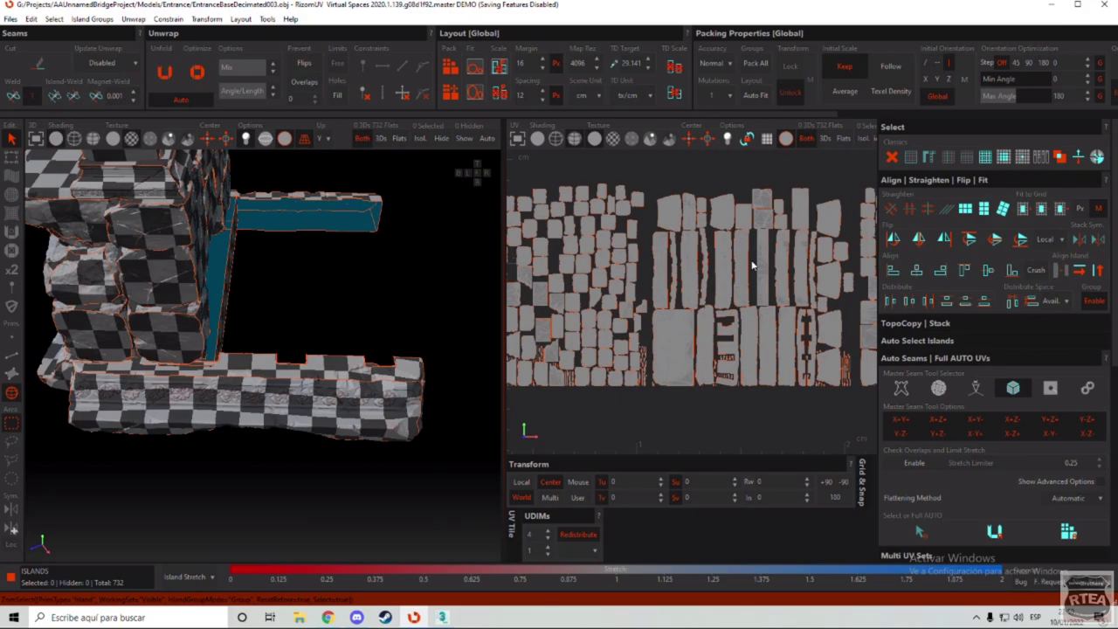
# Step: Inspect the long island's orientation settings and its place in the third block, then clear the selection and review the block
pyautogui.scroll(5, 752, 266)
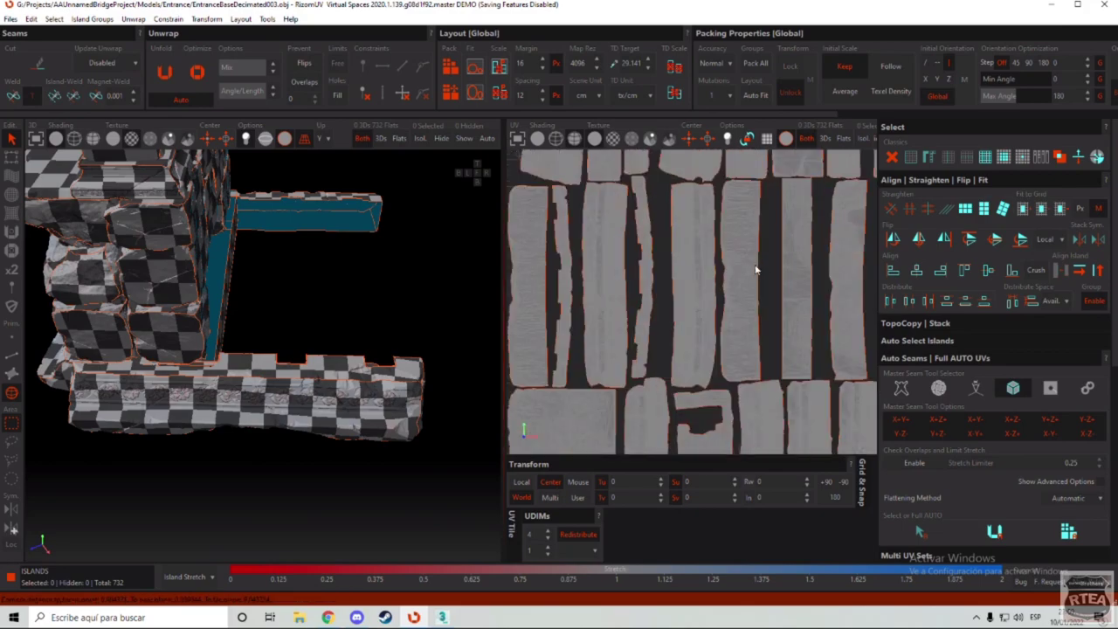
pyautogui.click(756, 270)
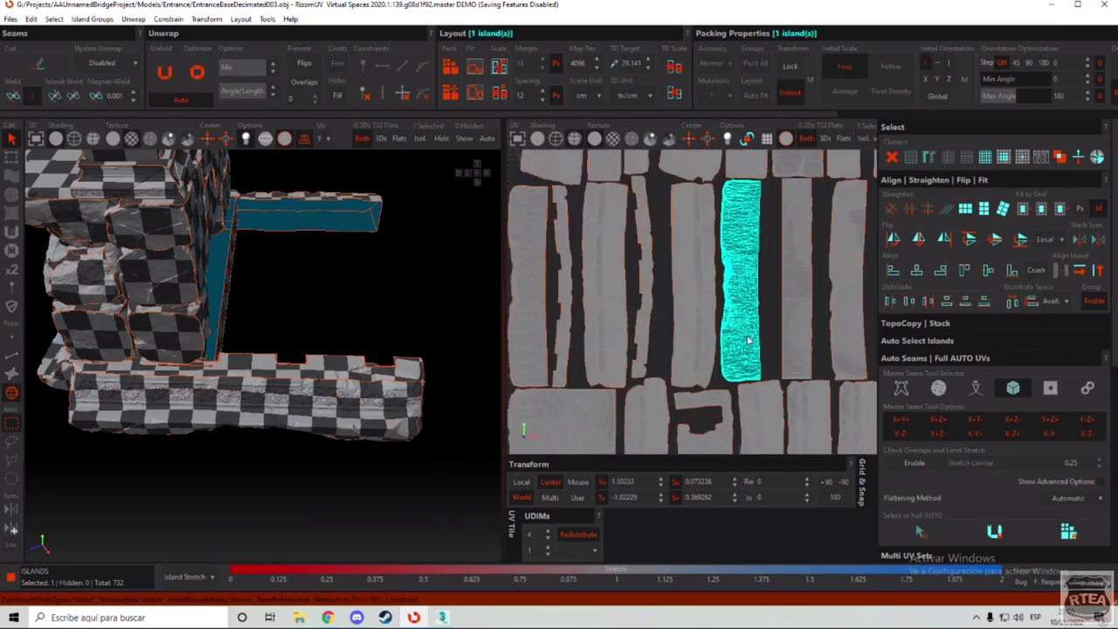
pyautogui.moveTo(759, 325); pyautogui.dragTo(763, 315)
pyautogui.moveTo(763, 320); pyautogui.dragTo(756, 222, button='right')
pyautogui.scroll(-3, 698, 259)
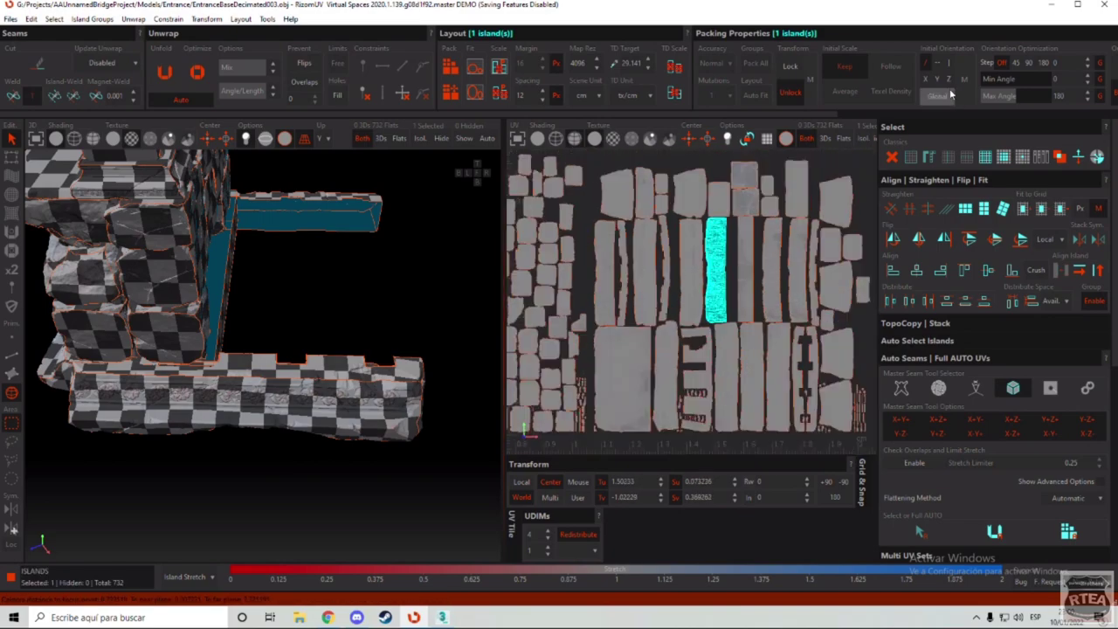
pyautogui.scroll(-3, 664, 304)
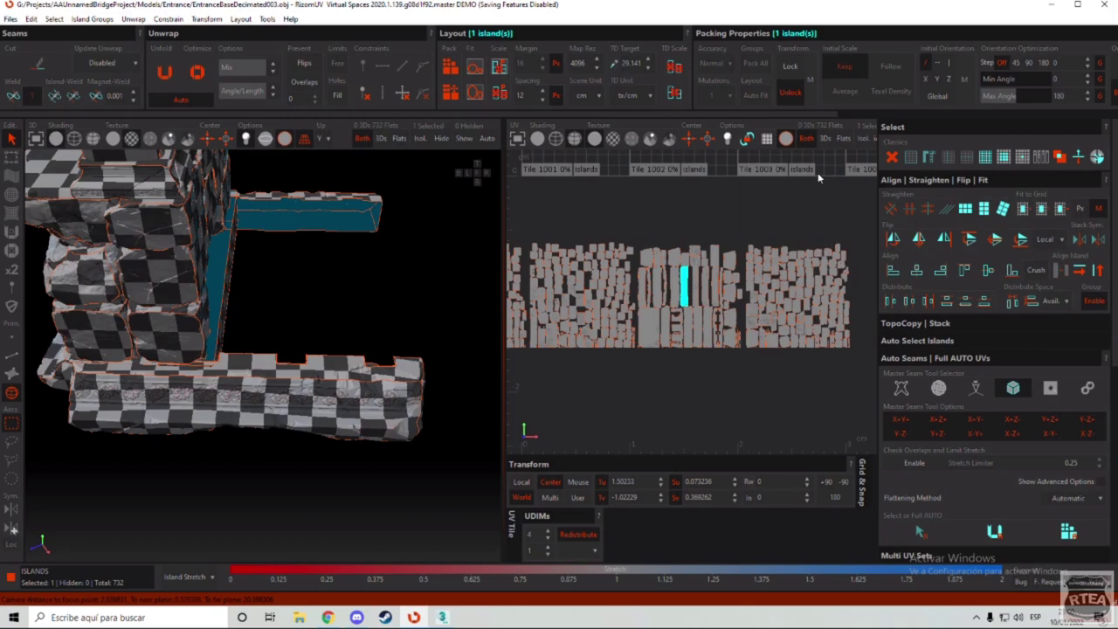
pyautogui.click(780, 212)
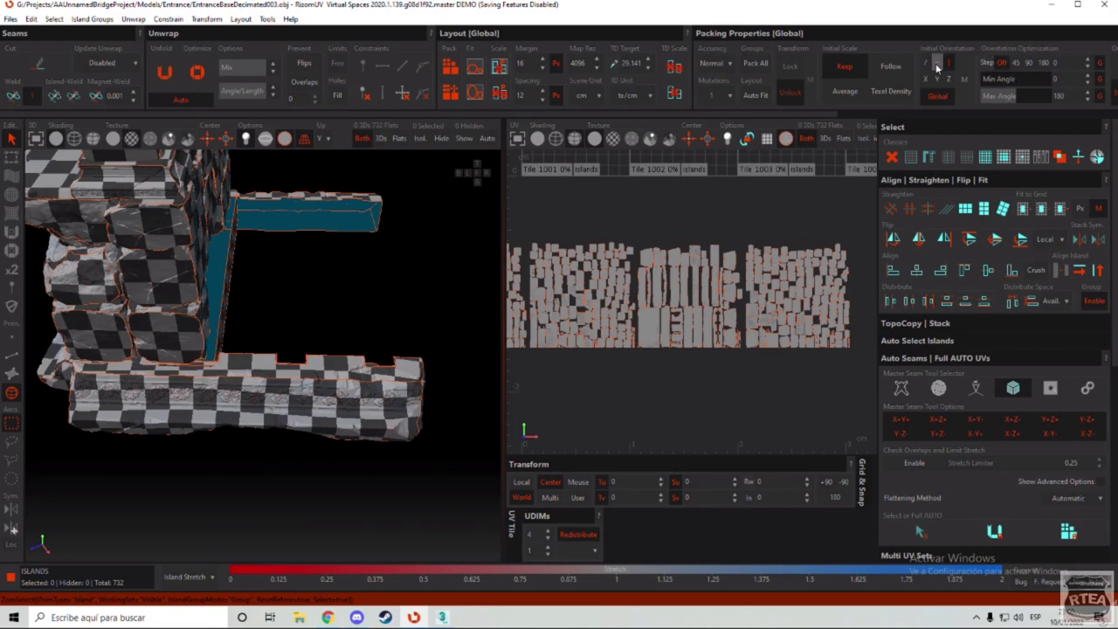
pyautogui.scroll(2, 698, 287)
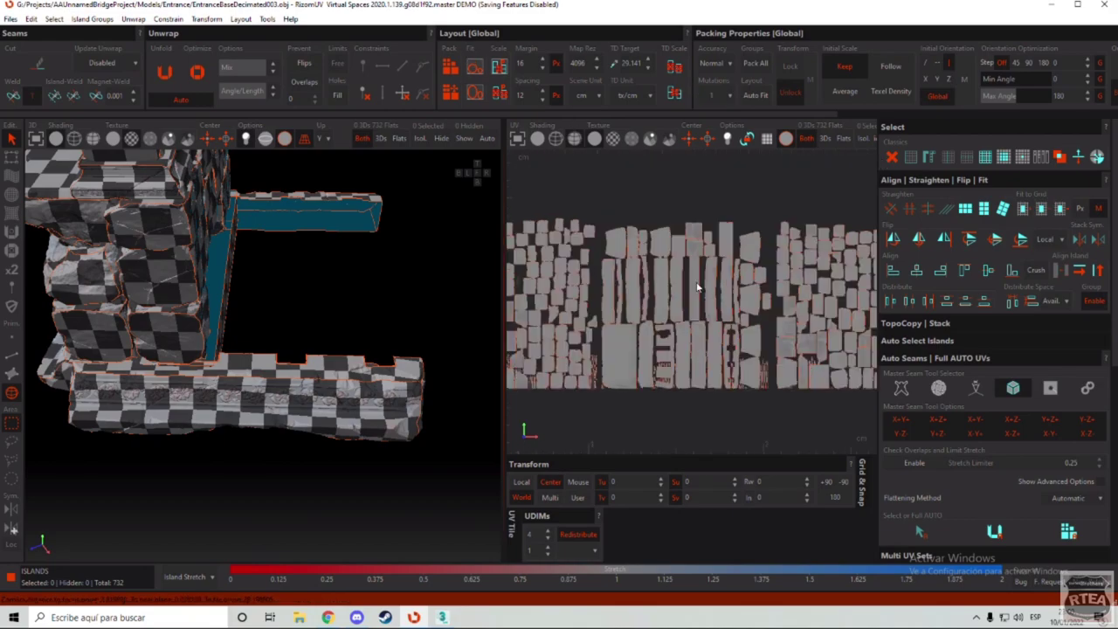
# Step: Inspect the initial orientation and optimization settings of the long vertical islands in the third block, one island at a time
pyautogui.scroll(3, 699, 286)
pyautogui.click(654, 293)
pyautogui.click(703, 256)
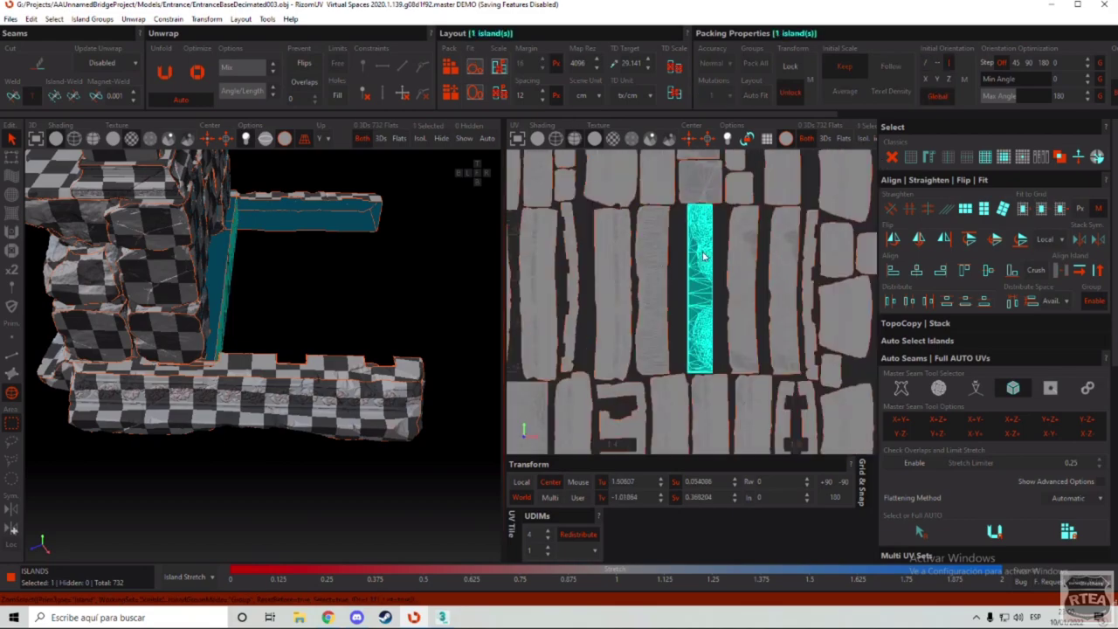
pyautogui.click(746, 255)
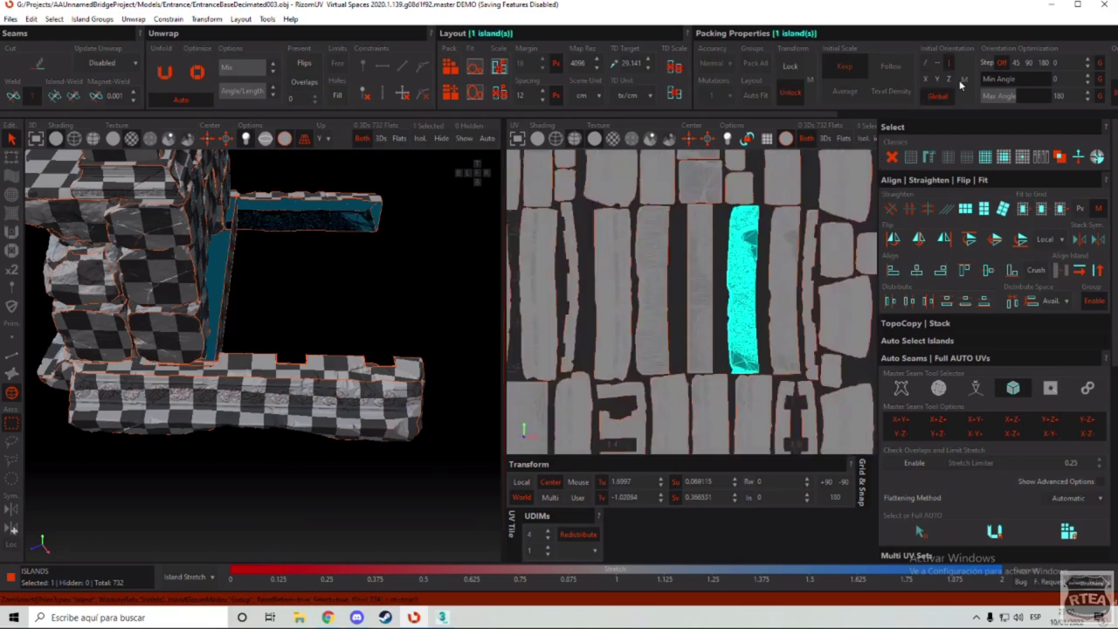
pyautogui.click(786, 281)
pyautogui.click(743, 267)
pyautogui.click(704, 259)
pyautogui.click(657, 249)
pyautogui.click(614, 244)
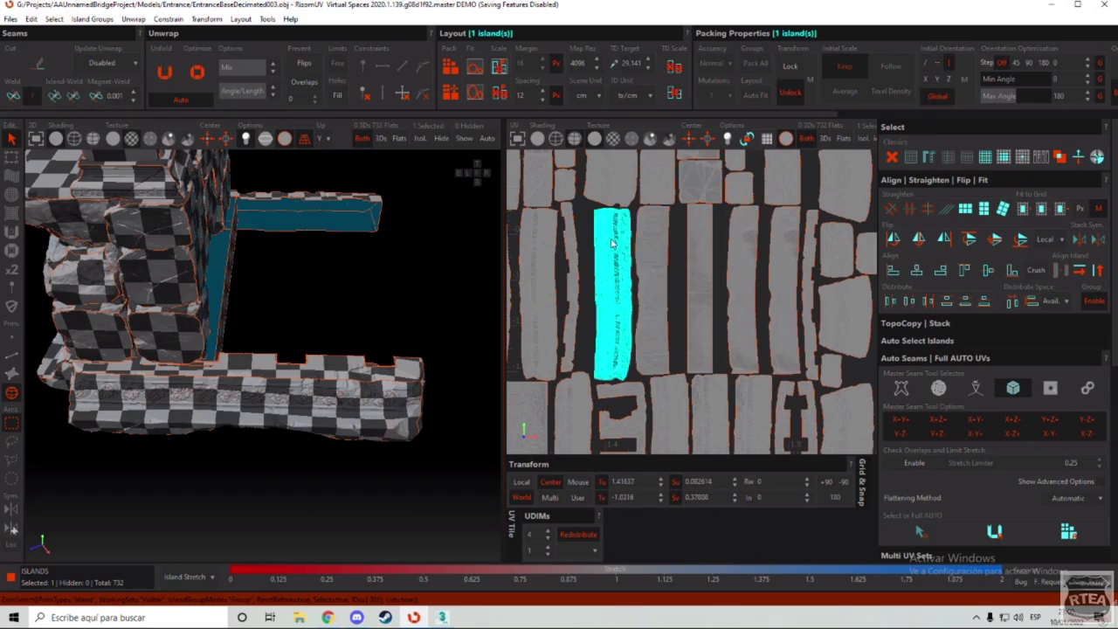
# Step: Set the Orientation Optimization step of the selected long island in the third block to 45
pyautogui.click(1016, 64)
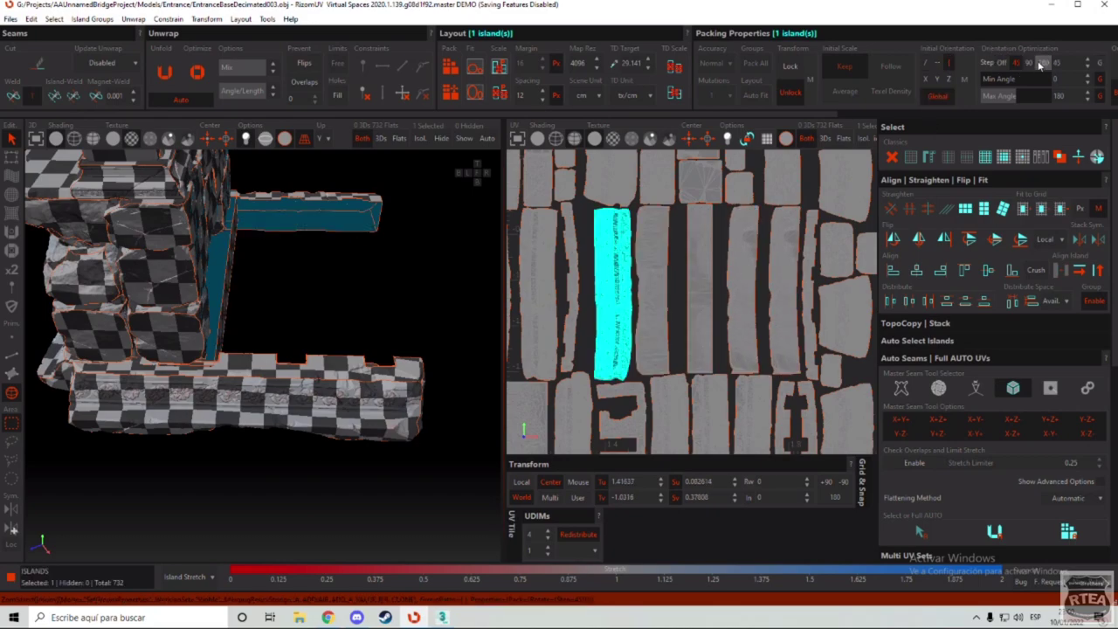
pyautogui.scroll(-4, 728, 379)
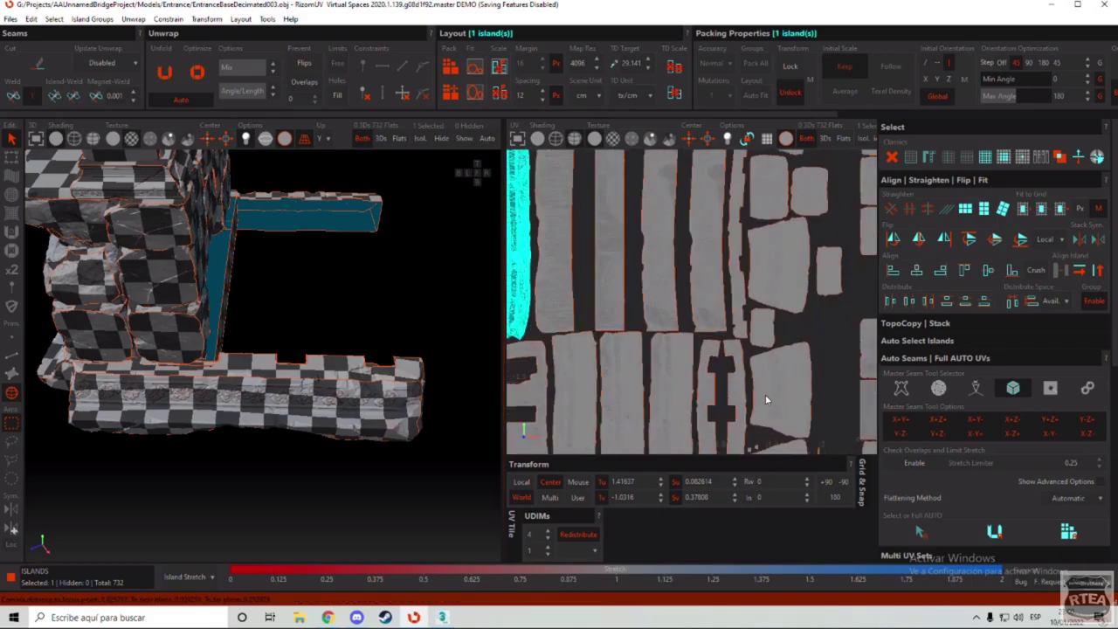
pyautogui.scroll(5, 742, 379)
# Step: Move the Rotate Off island into the gap between the third and fourth blocks and tilt it slightly, undoing the last adjustment
pyautogui.click(759, 332)
pyautogui.scroll(-5, 654, 329)
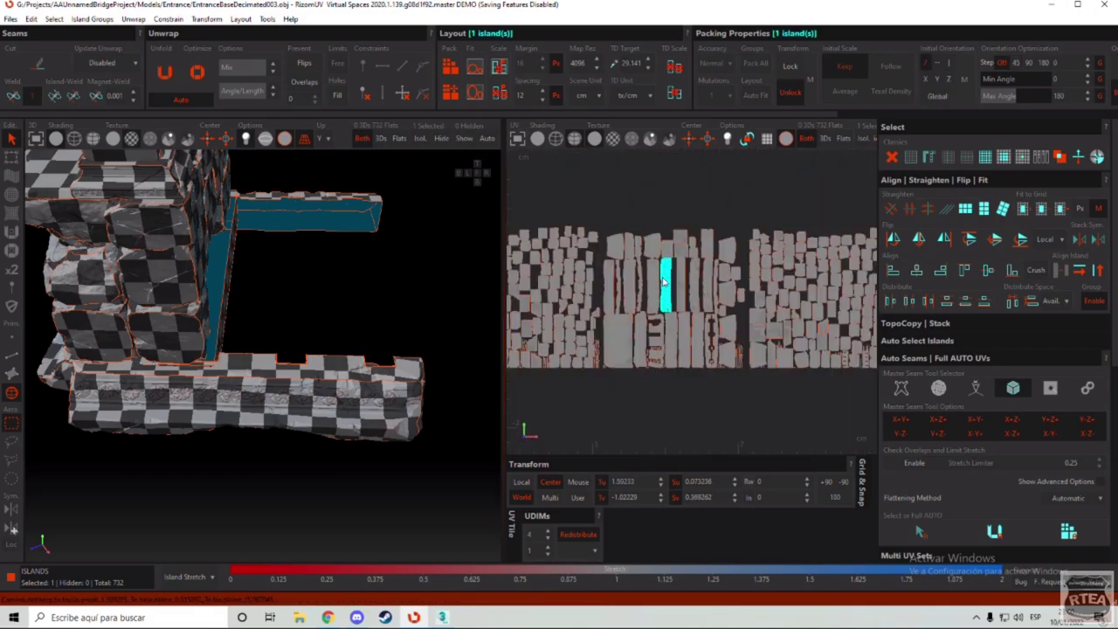
pyautogui.click(752, 337)
pyautogui.scroll(5, 758, 324)
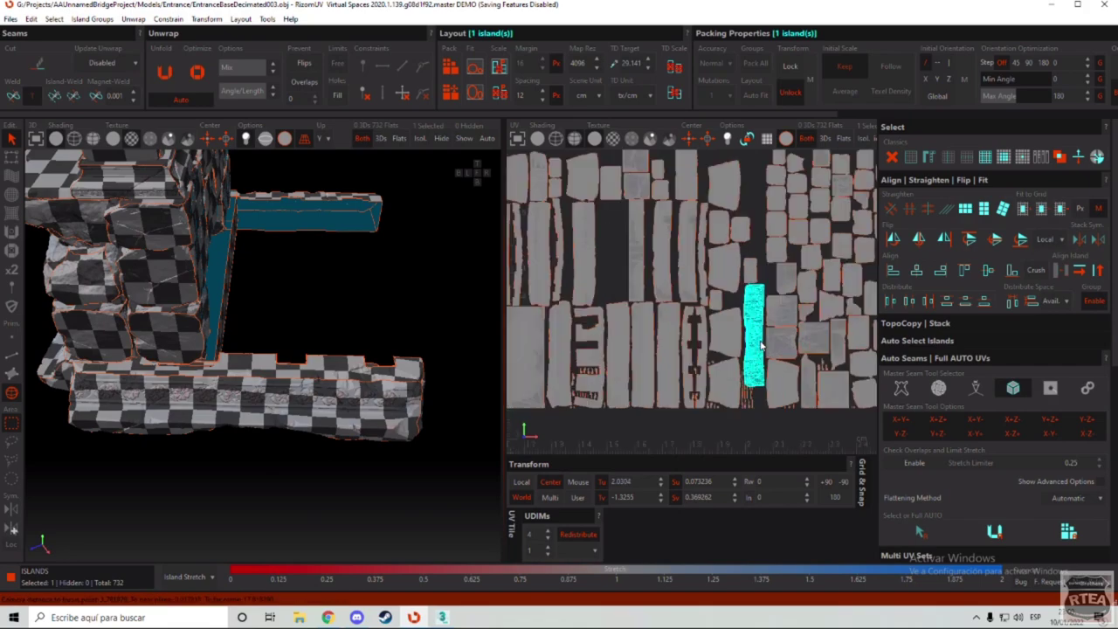
pyautogui.moveTo(772, 220); pyautogui.dragTo(751, 230)
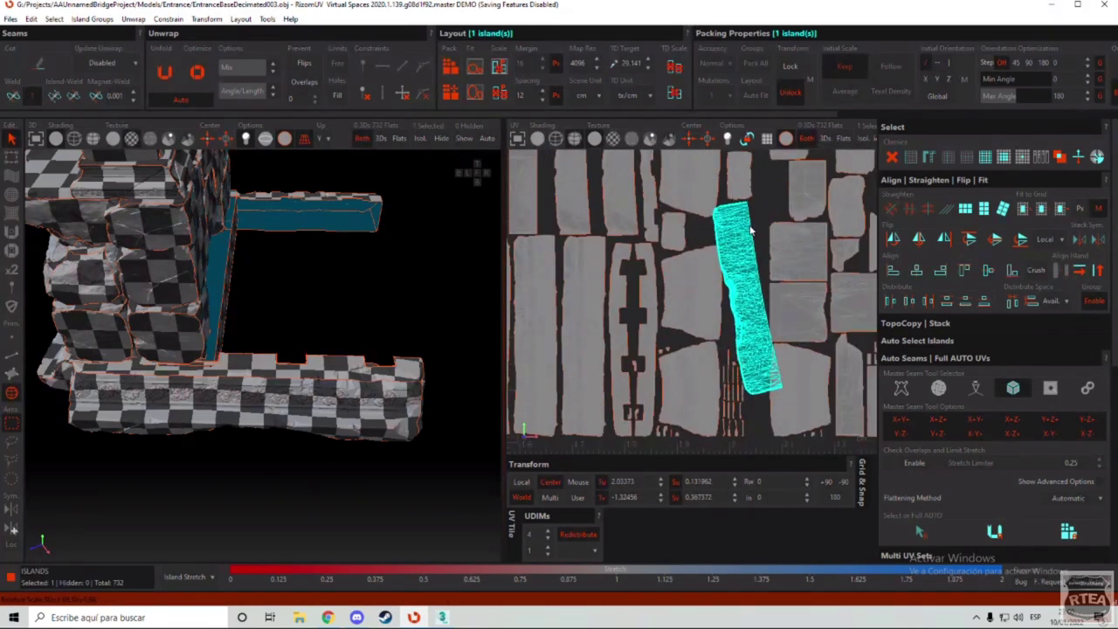
pyautogui.hotkey('ctrl', 'z')
pyautogui.click(1028, 65)
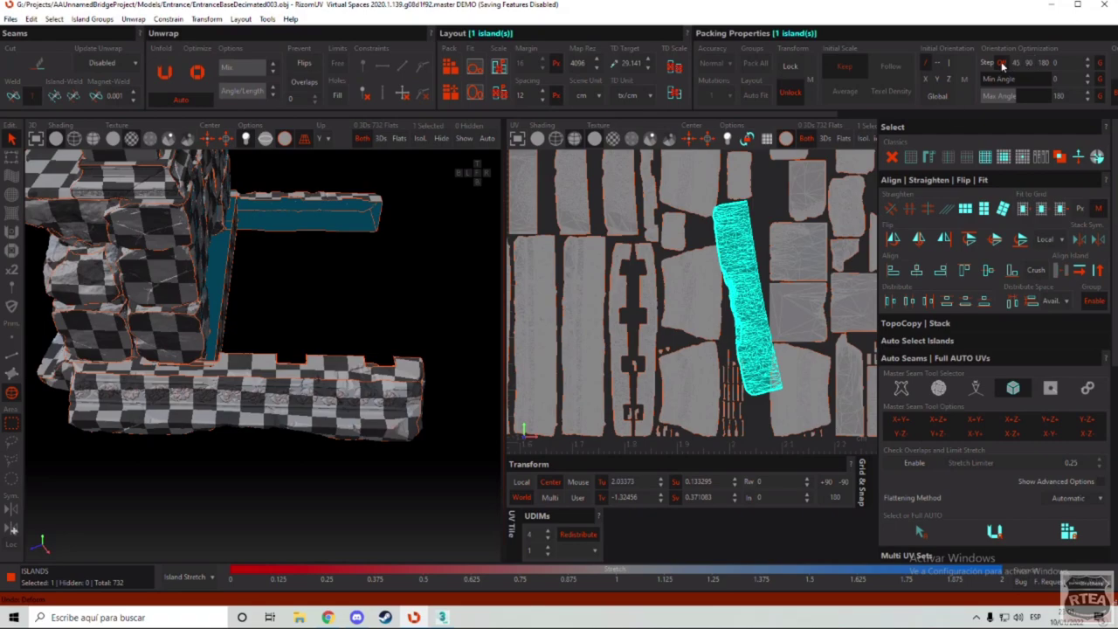
pyautogui.click(1044, 63)
pyautogui.scroll(-3, 748, 284)
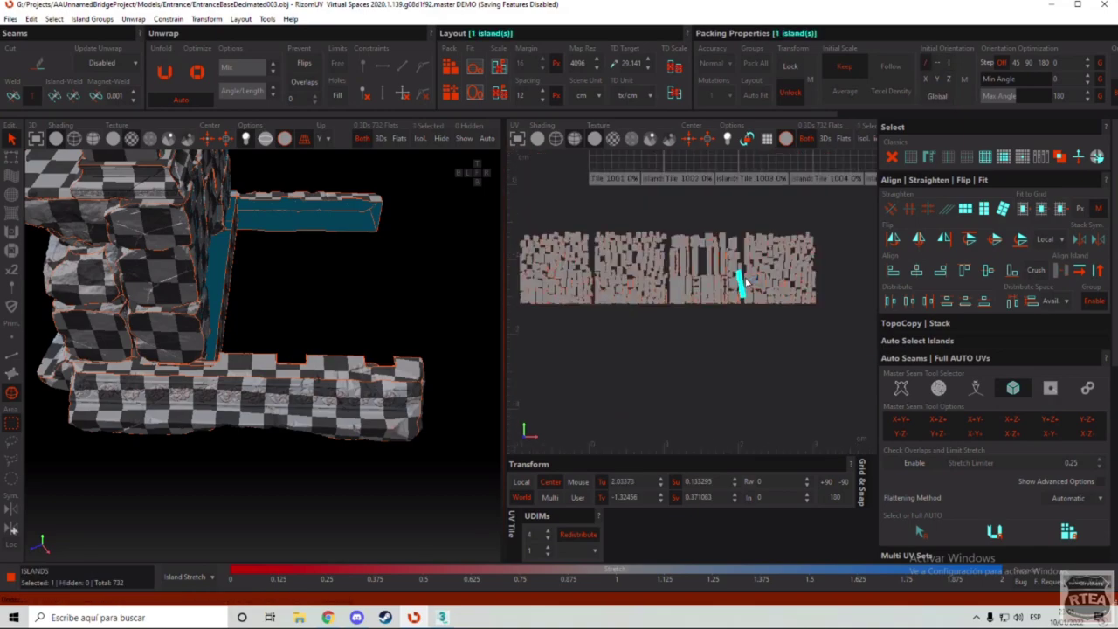
# Step: Set another long vertical island's optimization step to 45, and try rotating it diagonally before undoing the rotation
pyautogui.scroll(5, 741, 280)
pyautogui.click(640, 209)
pyautogui.click(654, 223)
pyautogui.scroll(-3, 665, 297)
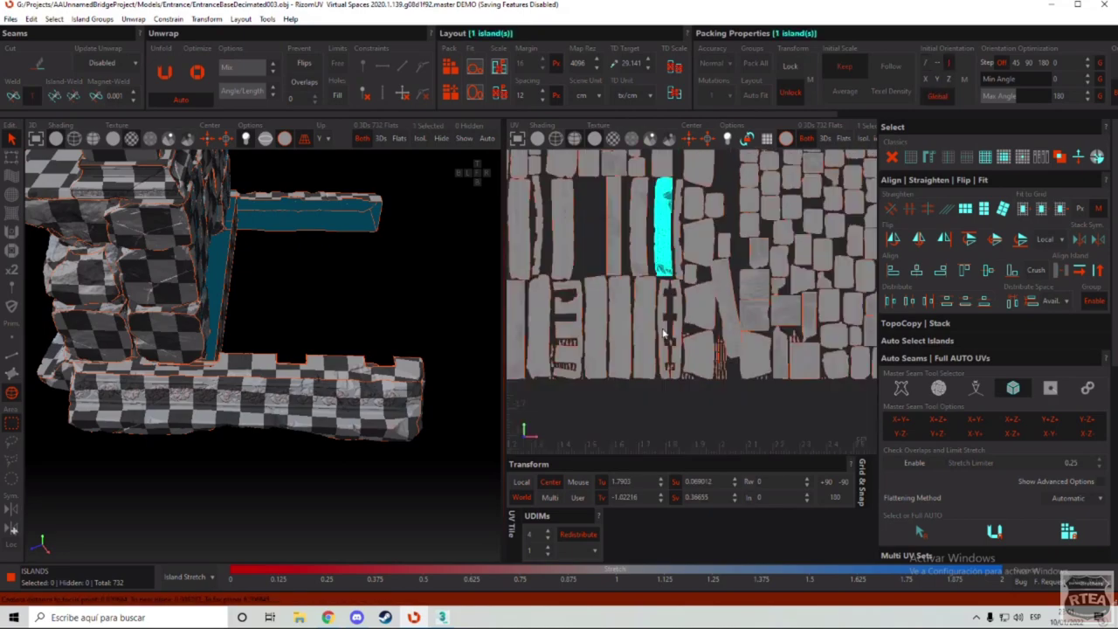
pyautogui.scroll(3, 620, 171)
pyautogui.click(1015, 64)
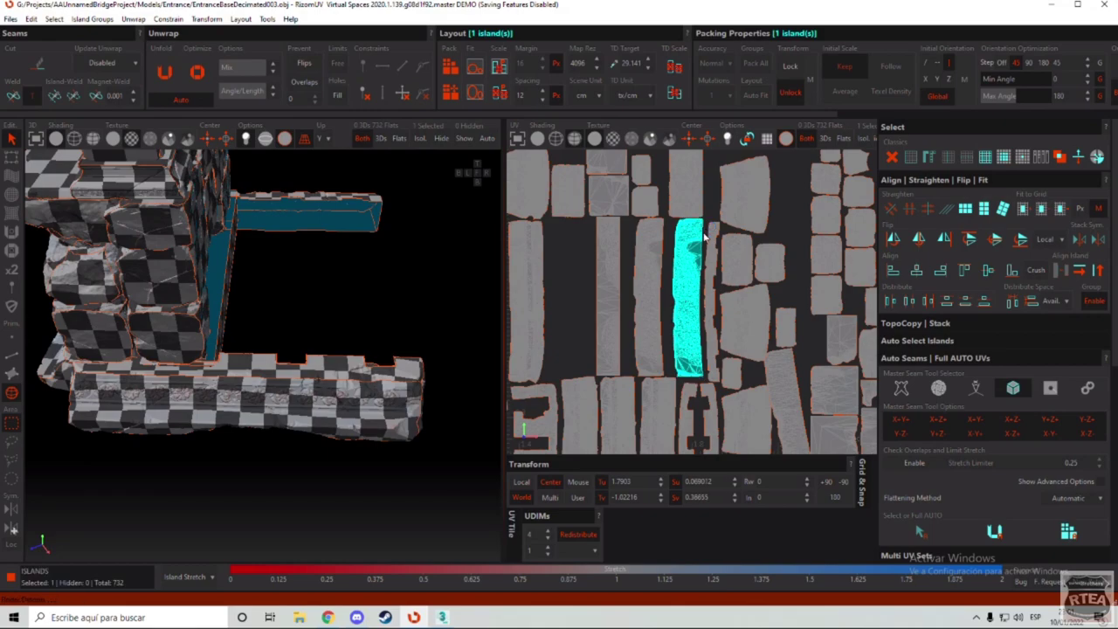
pyautogui.moveTo(704, 240); pyautogui.dragTo(690, 183)
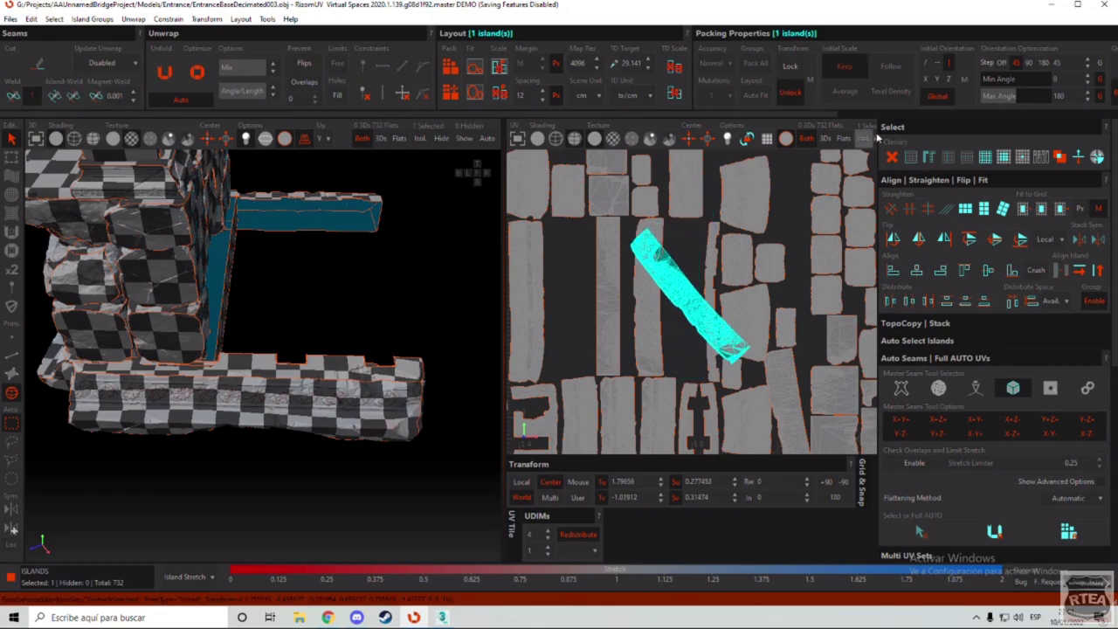
pyautogui.hotkey('ctrl', 'z')
# Step: Set the island's optimization step to 90, and try rotating it by +90 degrees before undoing the rotation
pyautogui.click(1027, 66)
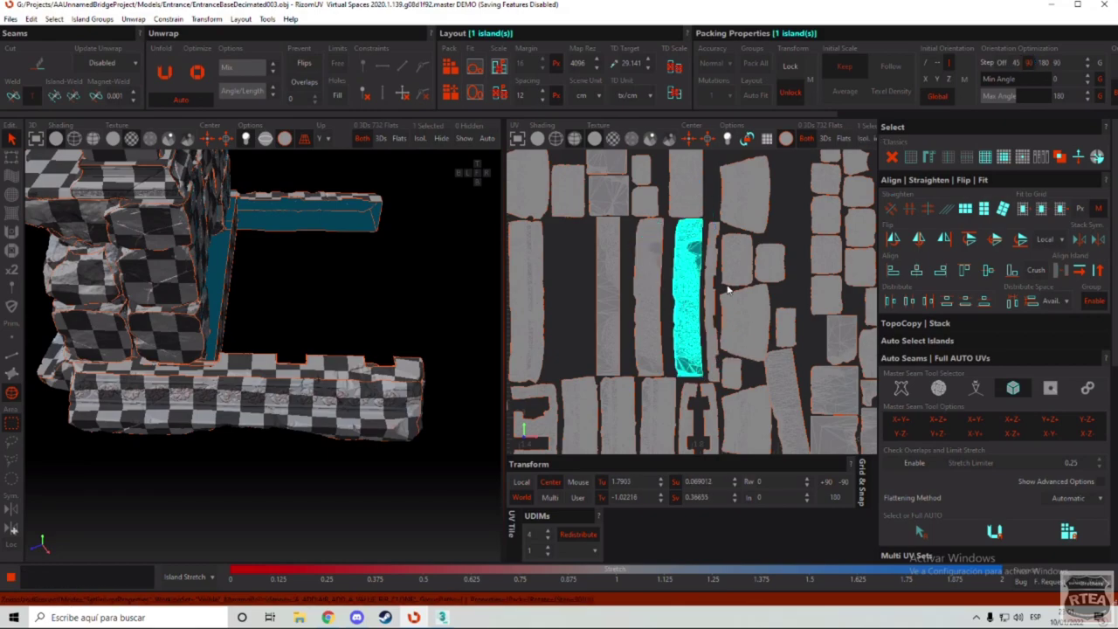
pyautogui.click(827, 481)
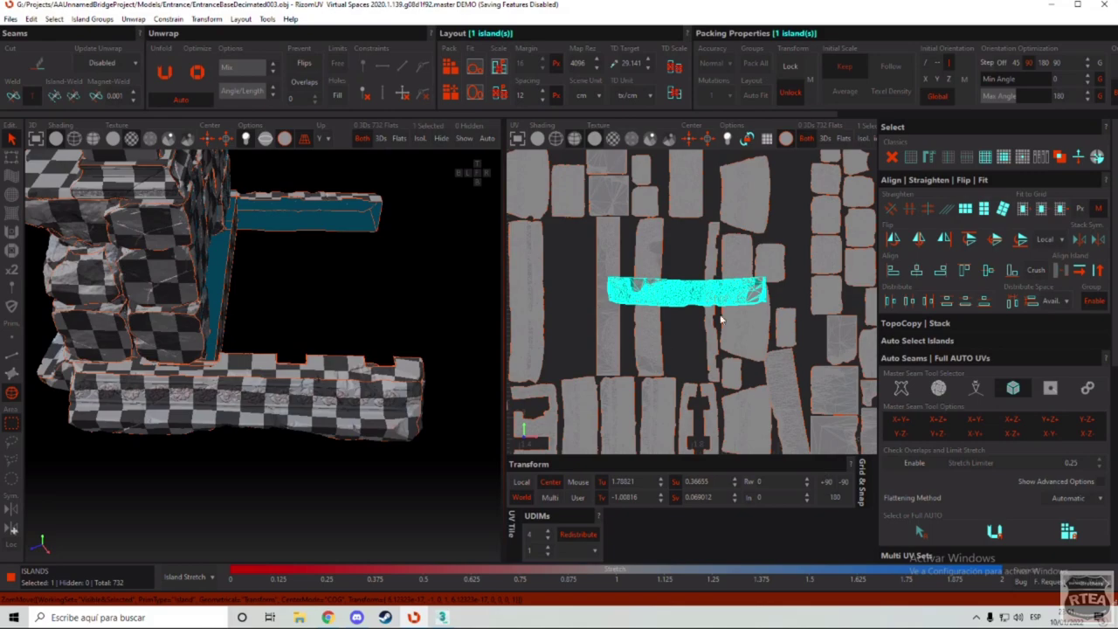
pyautogui.hotkey('ctrl', 'z')
# Step: Set the island's optimization step to 180, and try rotating it by 180 degrees before undoing the rotation
pyautogui.click(1043, 65)
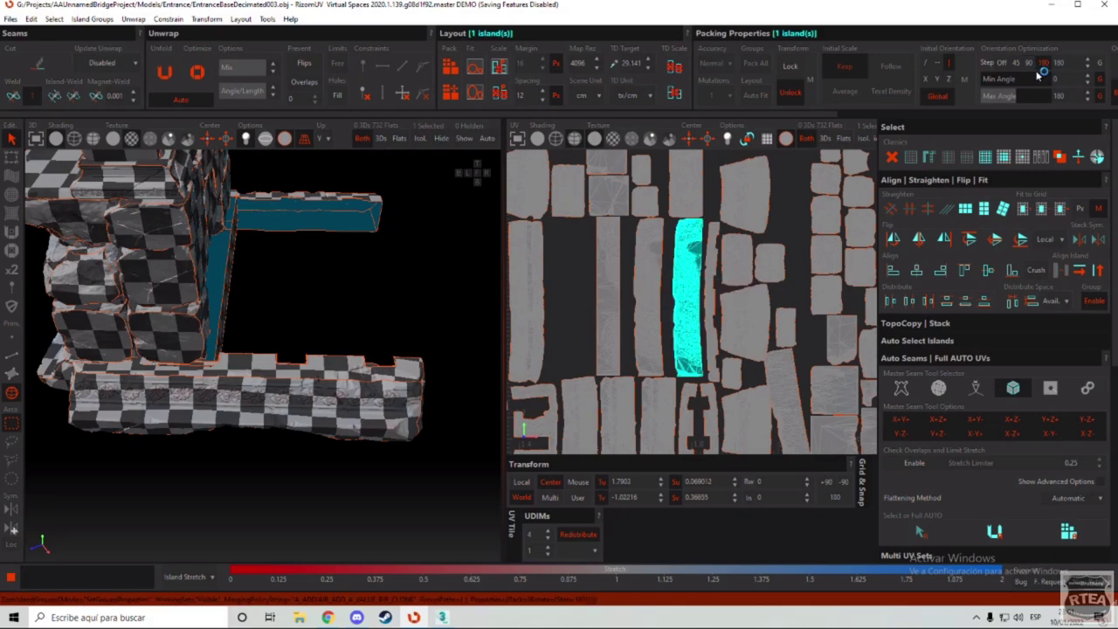
pyautogui.click(834, 500)
pyautogui.hotkey('ctrl', 'z')
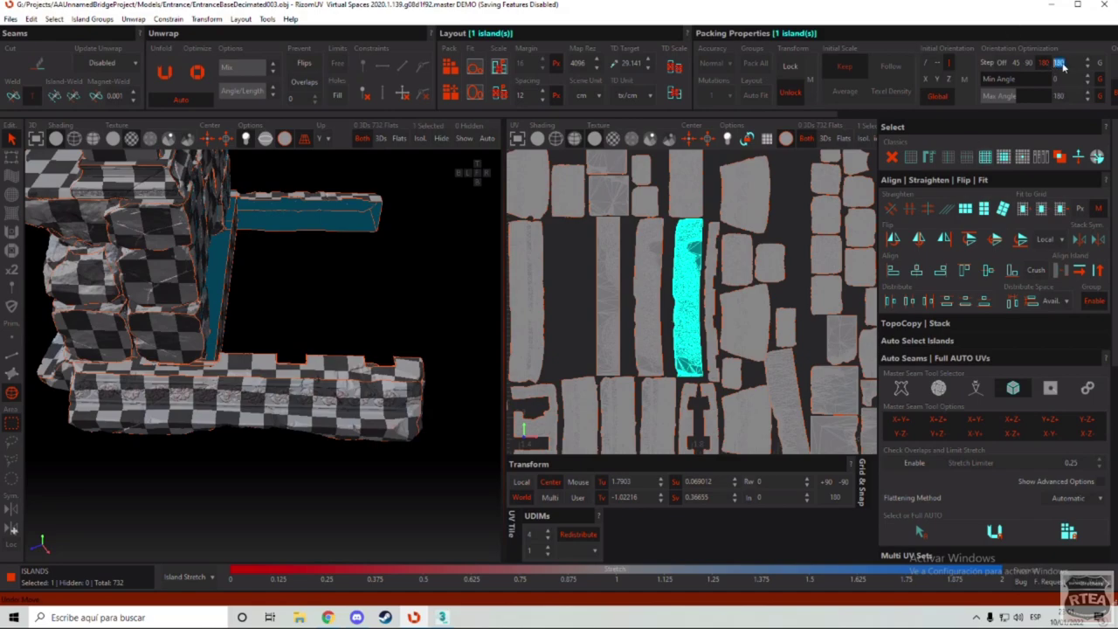
# Step: Try a custom optimization step of 4 on the selected island, and return its step to Off
pyautogui.write('4')
pyautogui.press('Return')
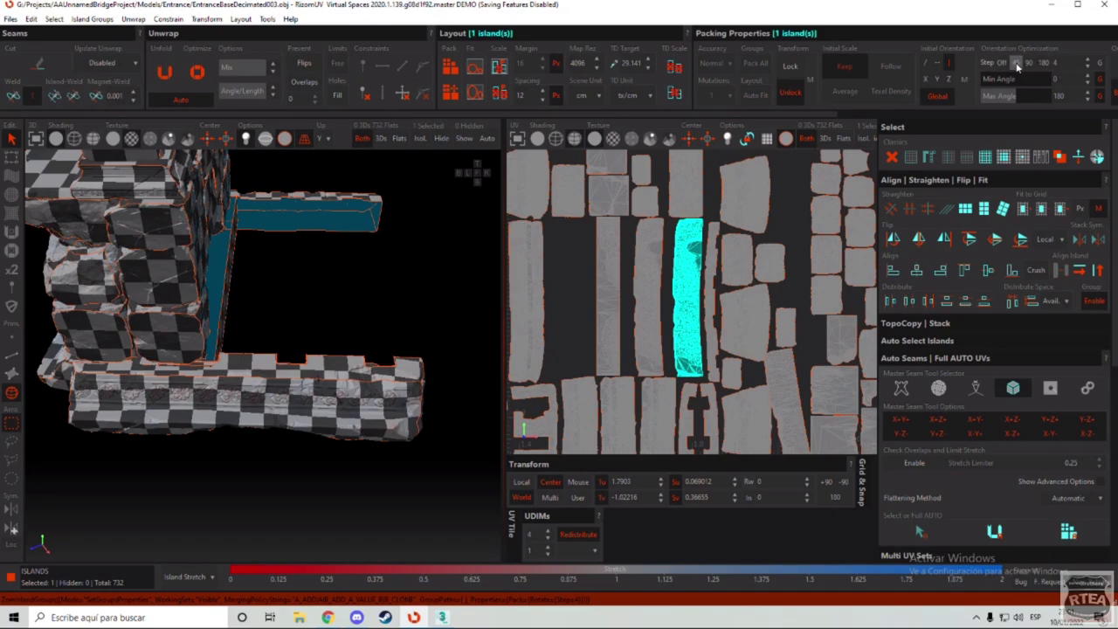
pyautogui.click(1027, 65)
pyautogui.click(1016, 64)
pyautogui.click(1001, 63)
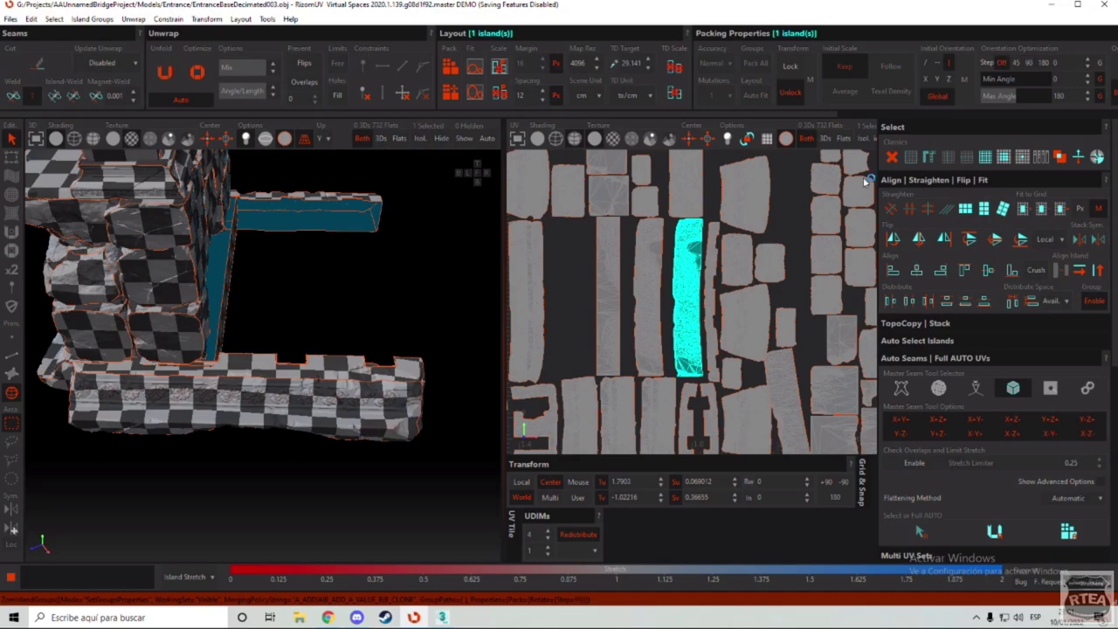
# Step: Select all the islands of the third block together
pyautogui.scroll(-5, 734, 238)
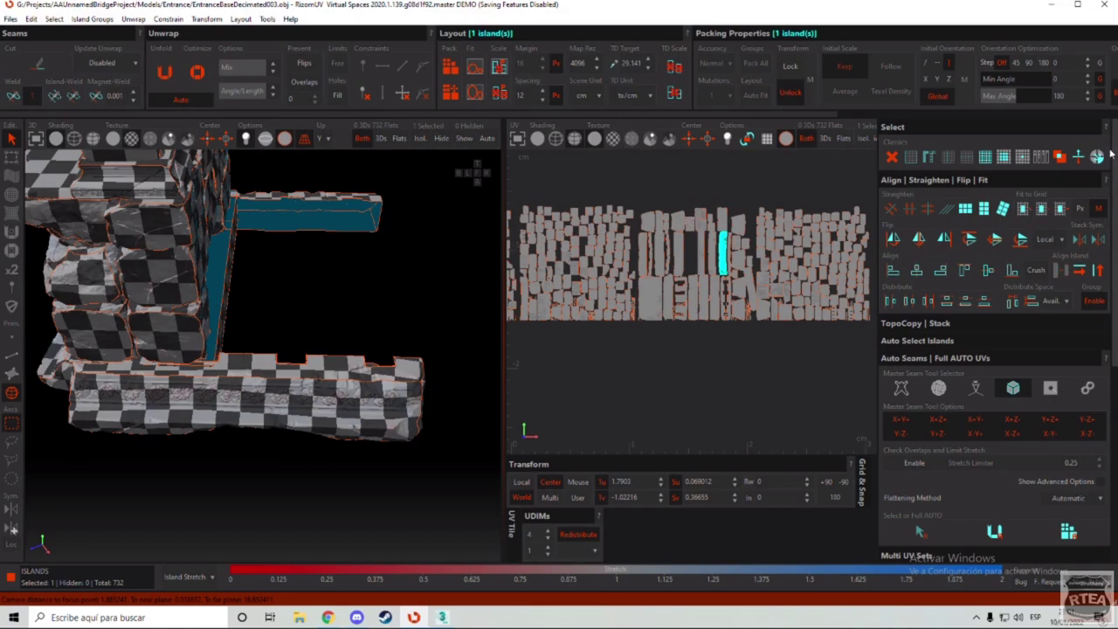
pyautogui.scroll(-3, 689, 273)
pyautogui.scroll(2, 583, 241)
pyautogui.scroll(-3, 741, 335)
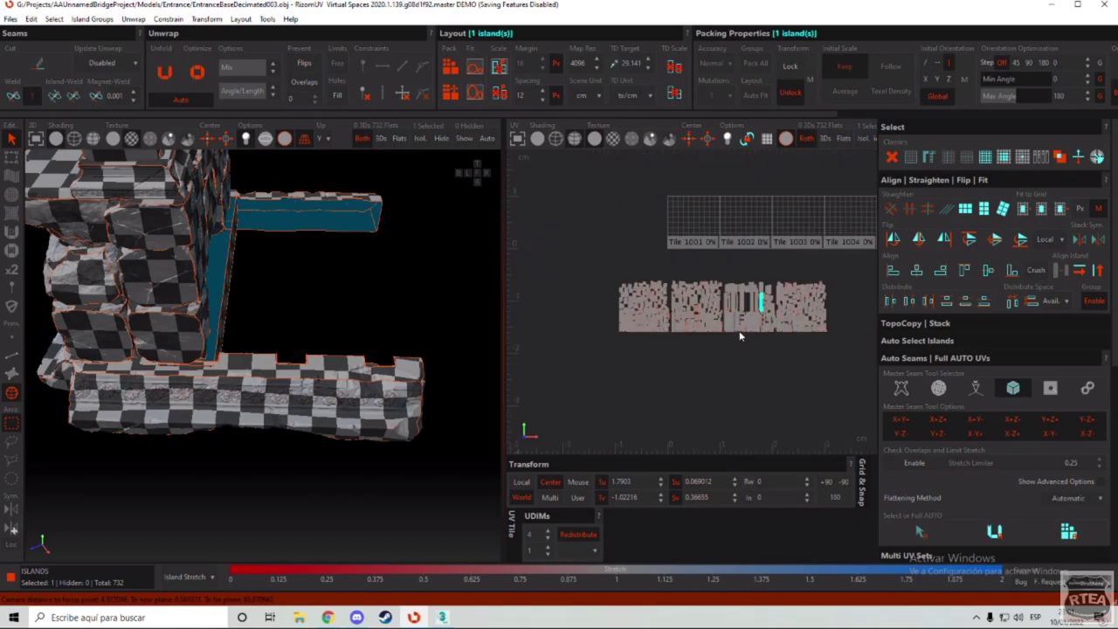
pyautogui.scroll(4, 614, 282)
pyautogui.scroll(-1, 721, 348)
pyautogui.scroll(4, 718, 350)
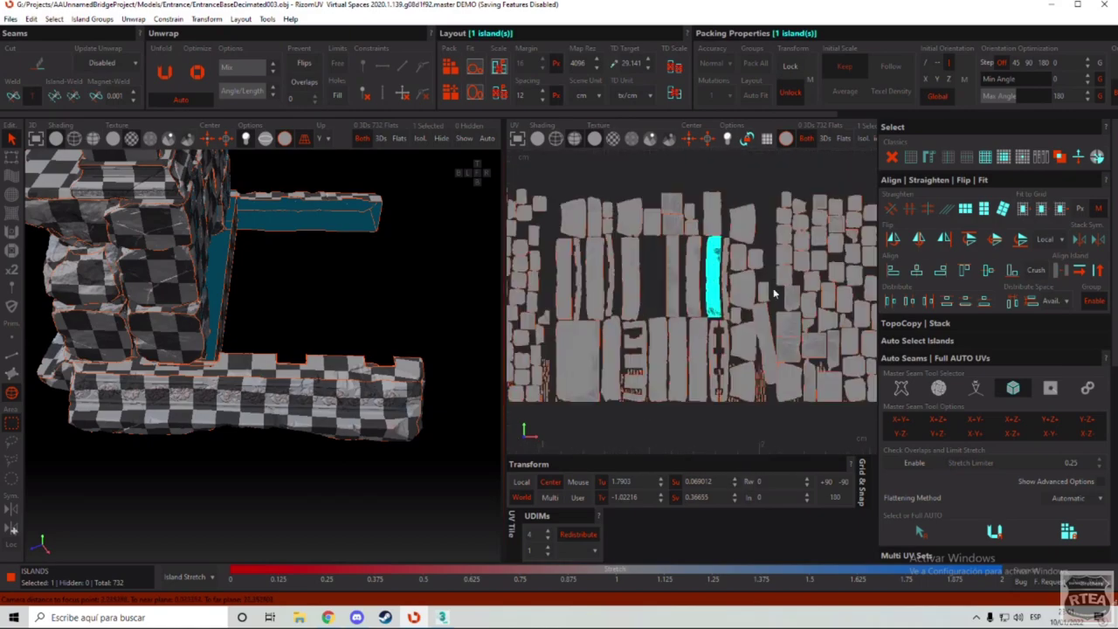
pyautogui.moveTo(550, 194); pyautogui.dragTo(769, 434)
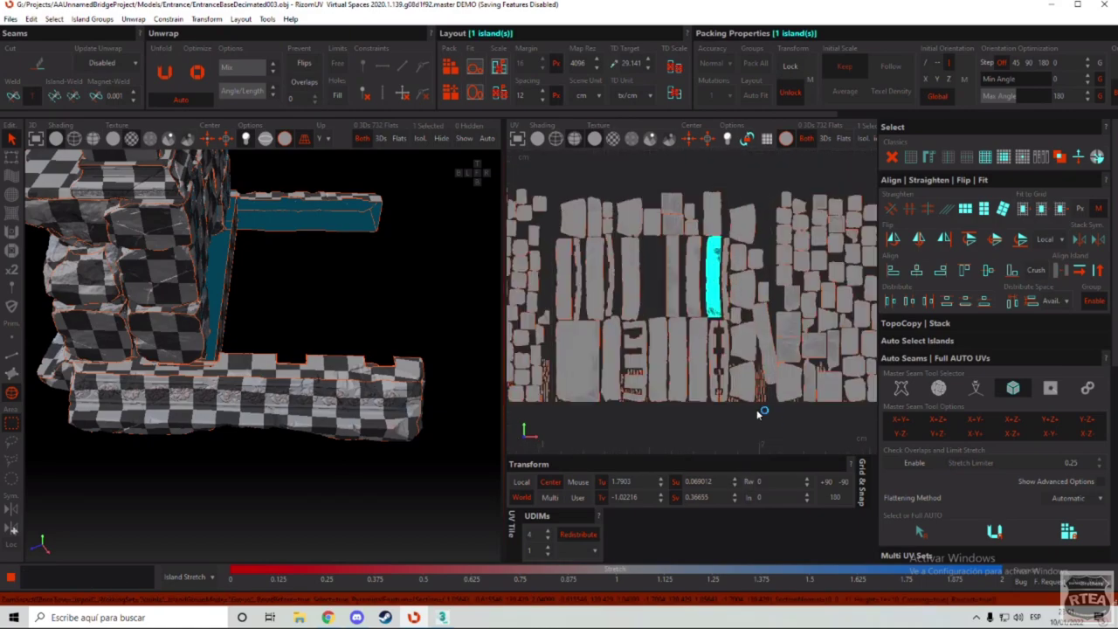
pyautogui.scroll(-2, 711, 416)
pyautogui.scroll(-2, 600, 404)
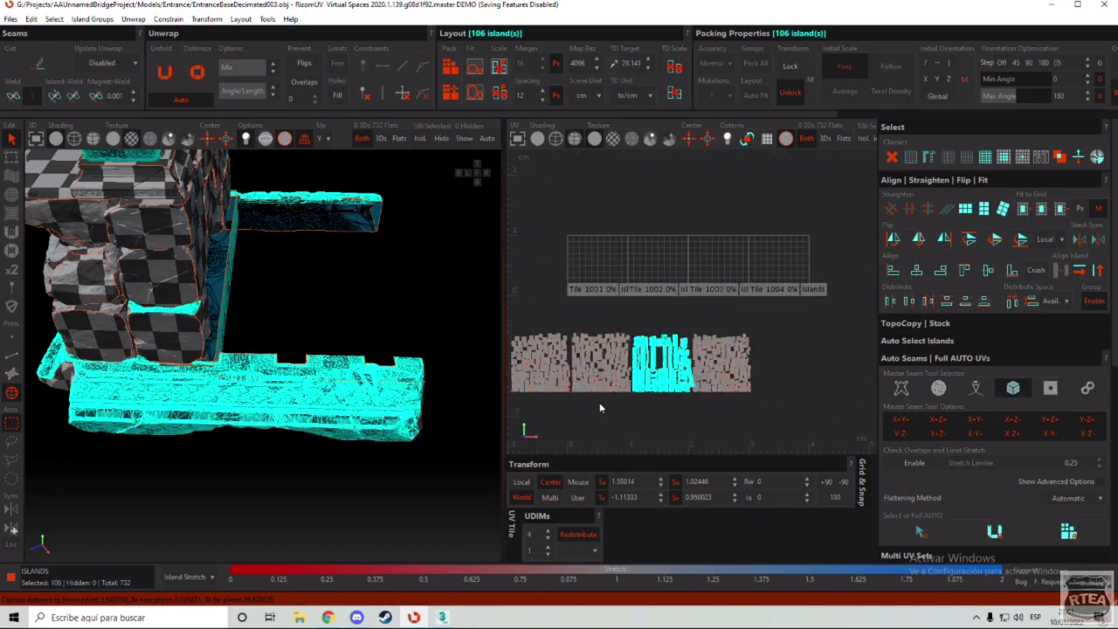
# Step: Reduce the UDIM layout to 1 column and move the selected third-block islands into the empty space left of tile 1001
pyautogui.click(548, 539)
pyautogui.click(547, 539)
pyautogui.click(548, 539)
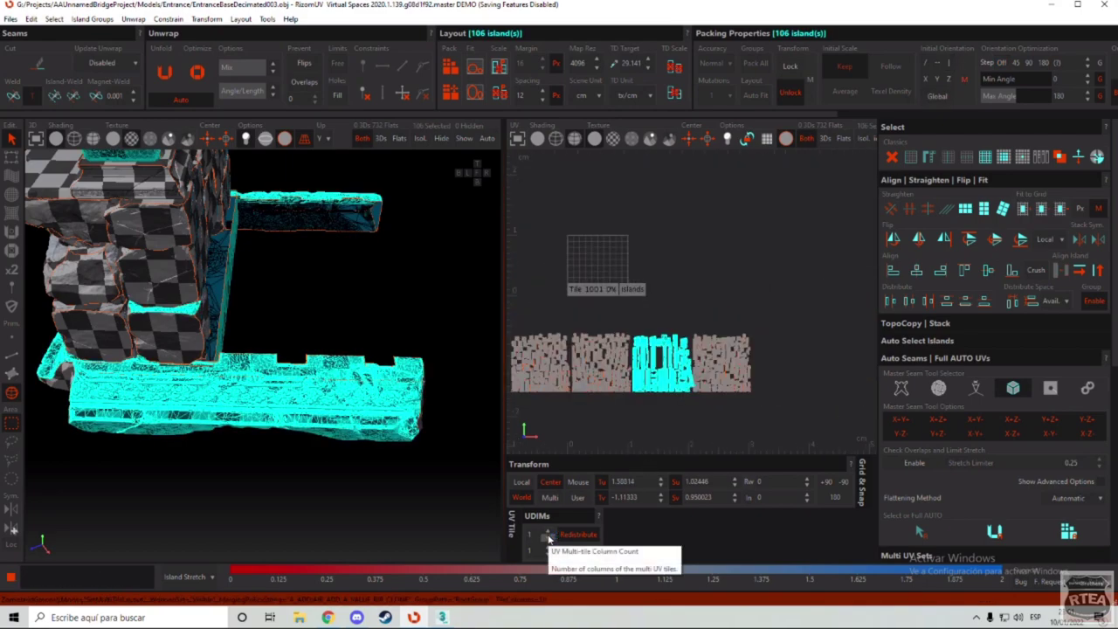
pyautogui.moveTo(679, 371); pyautogui.dragTo(572, 277)
pyautogui.scroll(-3, 829, 336)
pyautogui.scroll(3, 643, 290)
pyautogui.scroll(4, 685, 303)
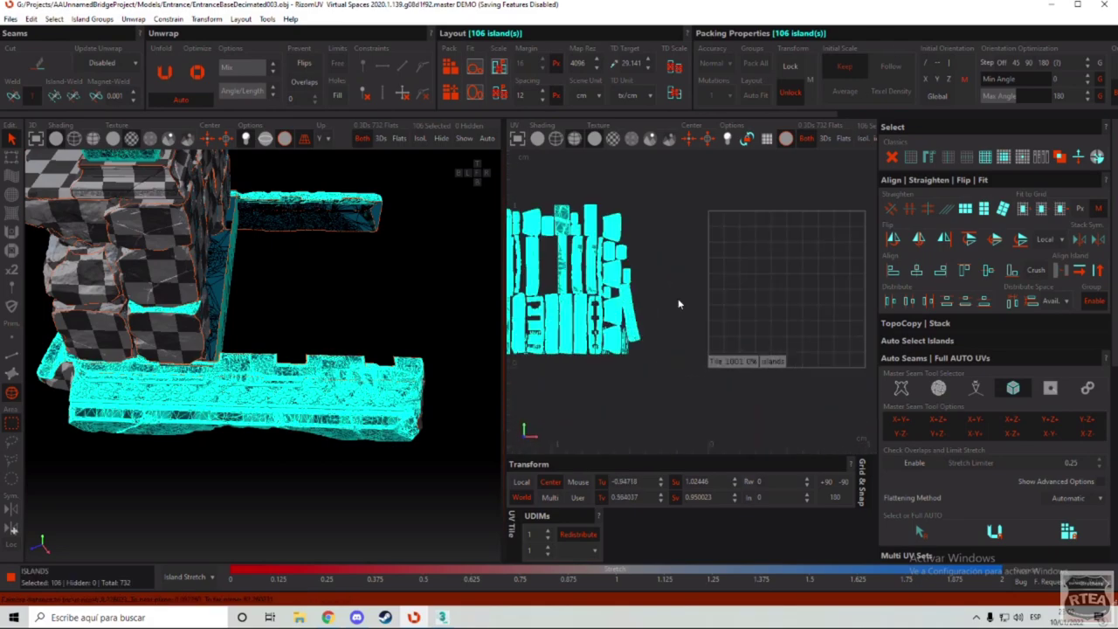
pyautogui.scroll(-2, 590, 262)
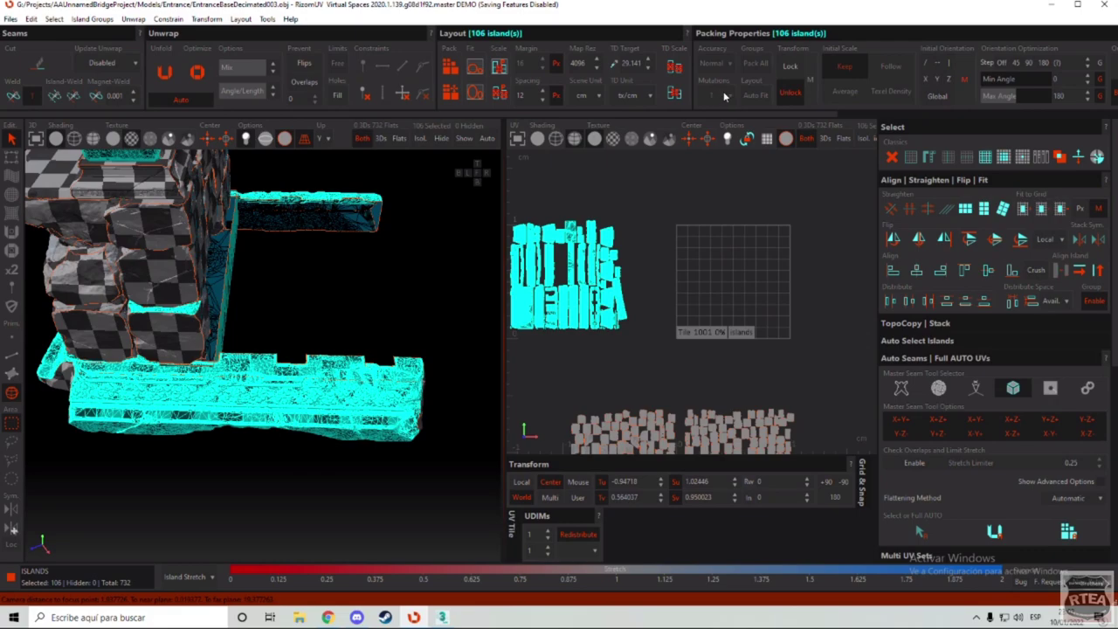
# Step: Pack the selected islands into tile 1001 and examine the packed arrangement
pyautogui.click(471, 90)
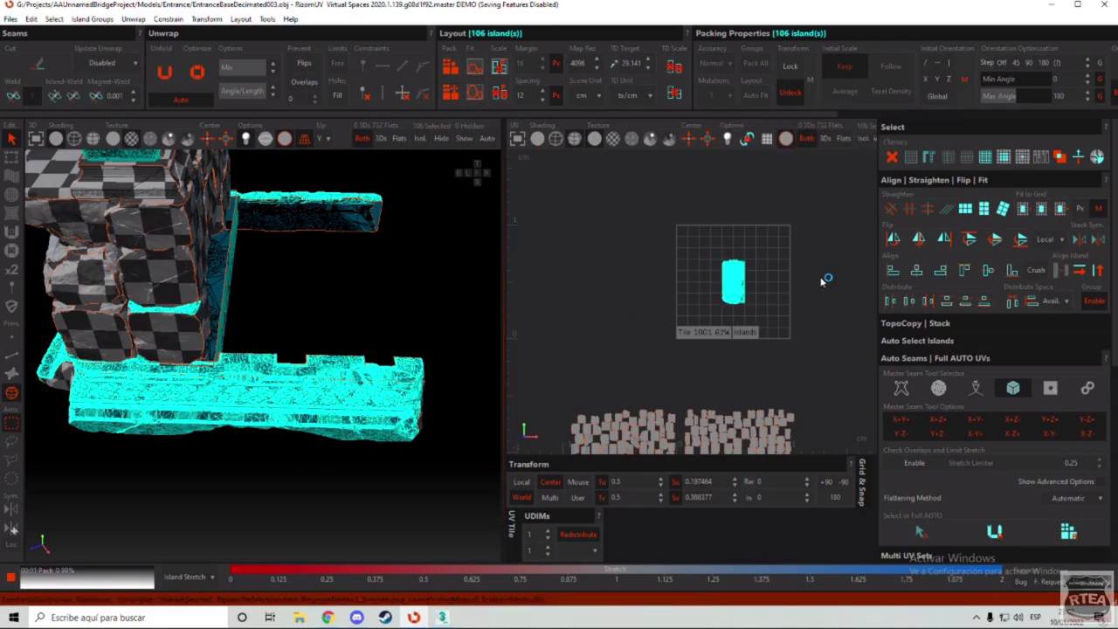
pyautogui.scroll(3, 776, 324)
pyautogui.scroll(-1, 743, 377)
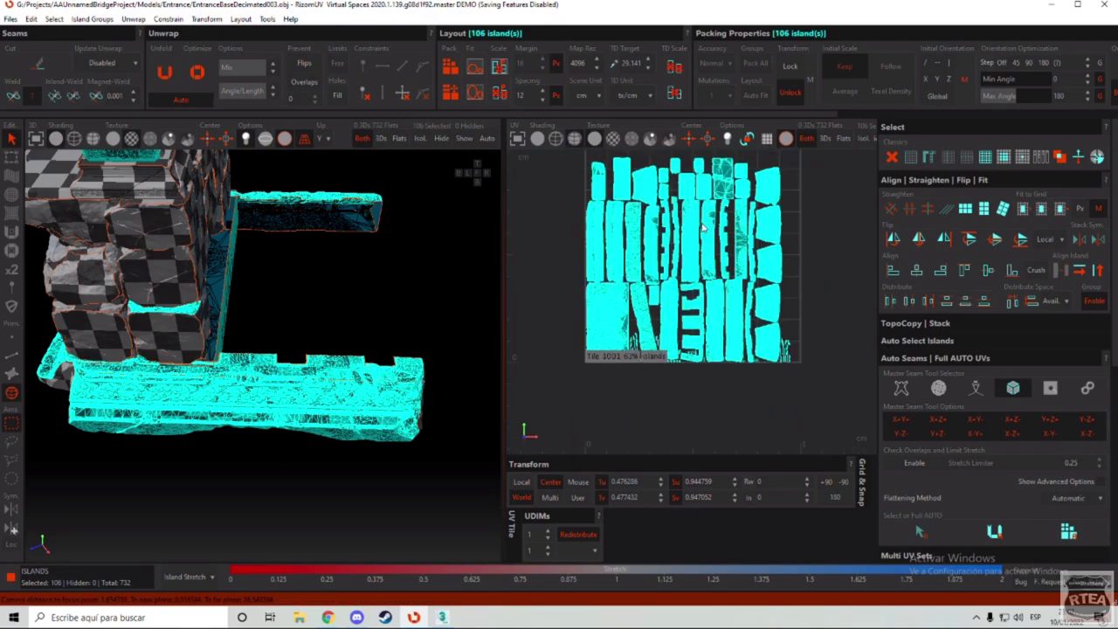
pyautogui.scroll(-2, 702, 229)
pyautogui.scroll(8, 702, 184)
pyautogui.scroll(-9, 673, 240)
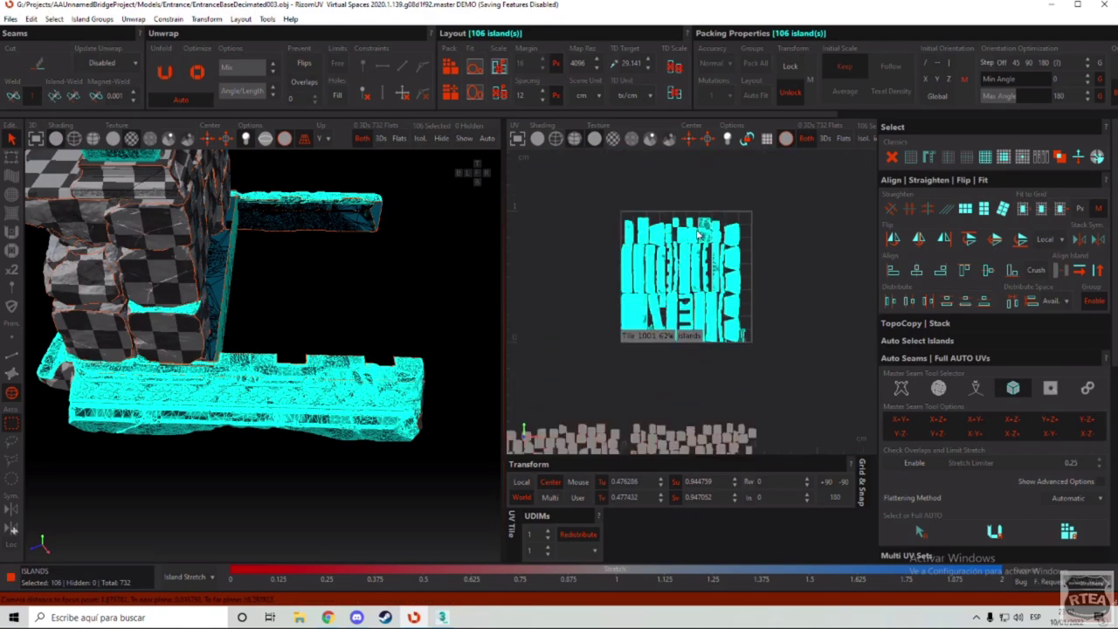
pyautogui.scroll(-2, 737, 301)
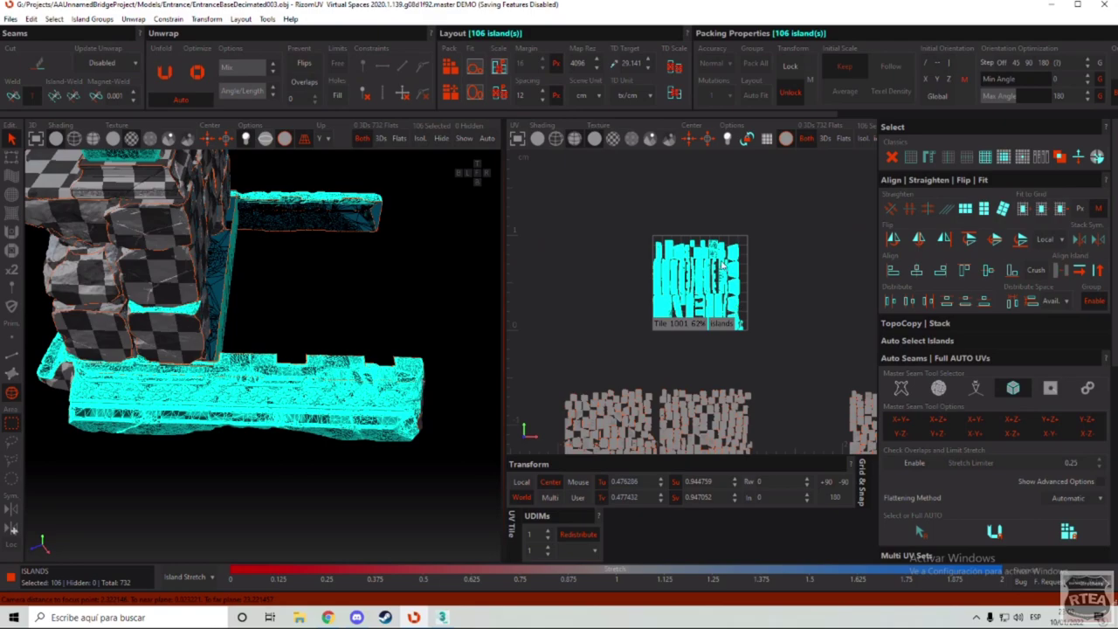
pyautogui.scroll(3, 738, 282)
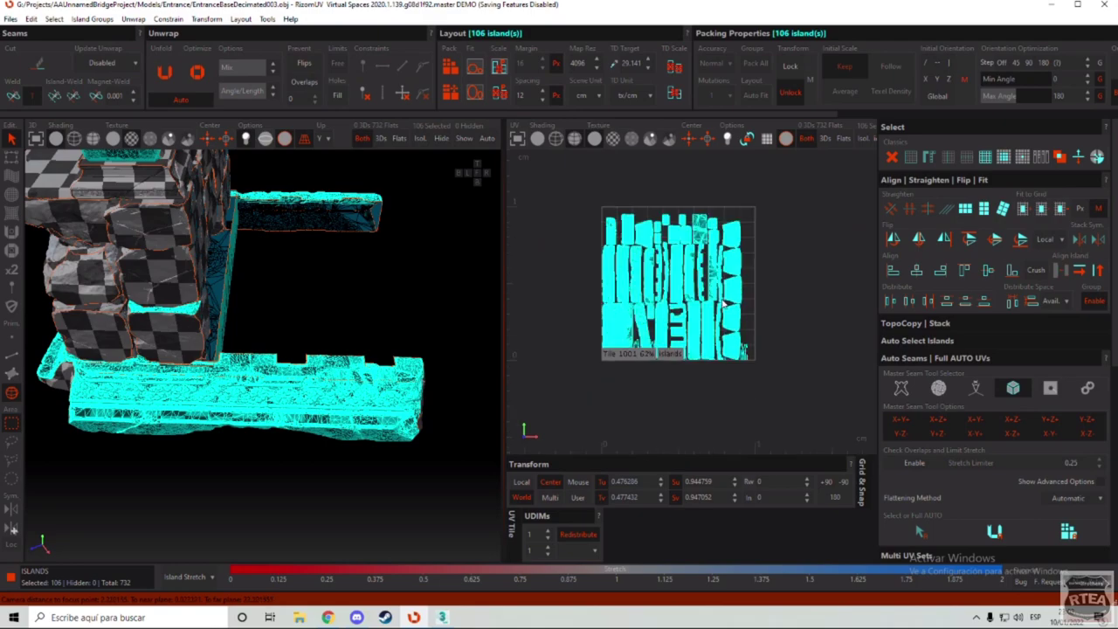
# Step: Move the packed islands out to the left of tile 1001 and set the UDIM column count to 2
pyautogui.scroll(-2, 718, 319)
pyautogui.scroll(-2, 684, 274)
pyautogui.moveTo(681, 274); pyautogui.dragTo(561, 267)
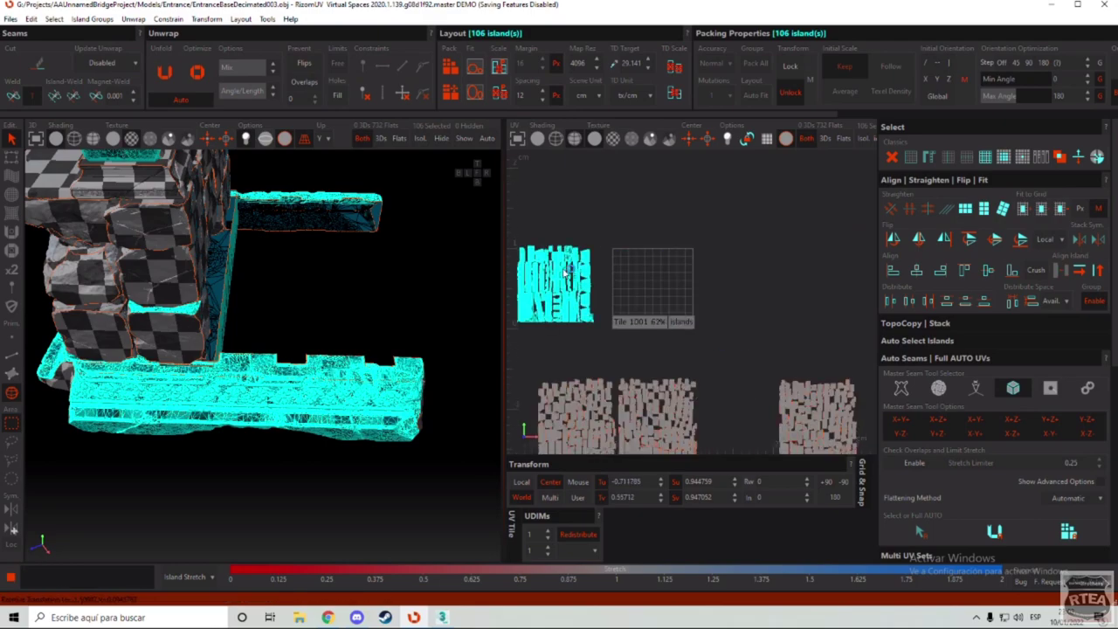
pyautogui.click(548, 532)
pyautogui.scroll(1, 757, 315)
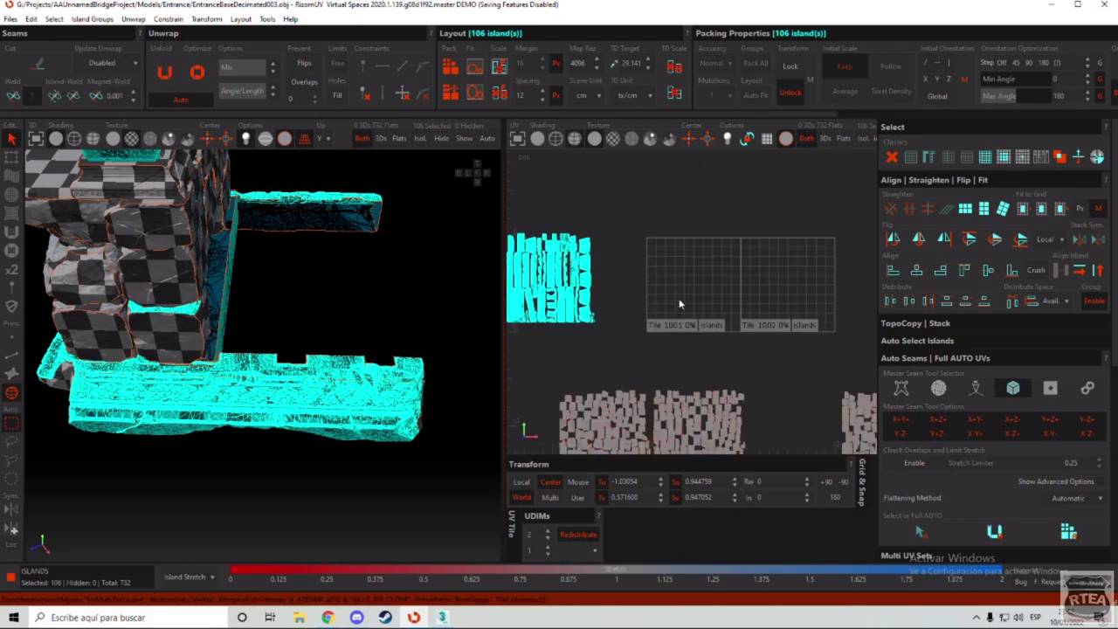
pyautogui.scroll(-1, 620, 316)
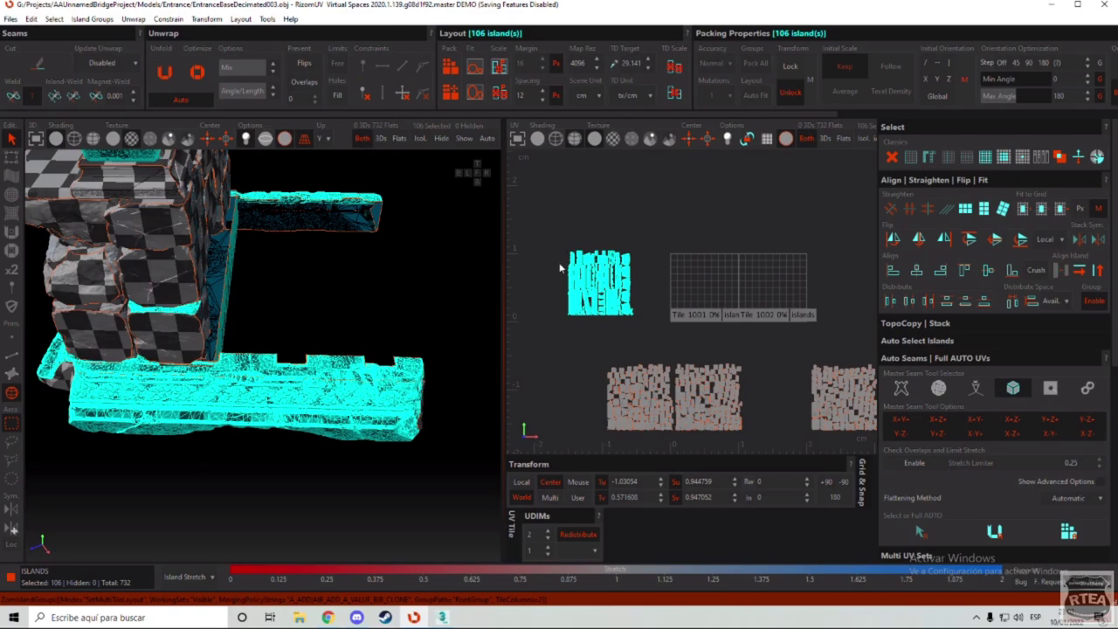
# Step: Pack the selected islands across UDIM tiles 1001 and 1002
pyautogui.scroll(1, 799, 313)
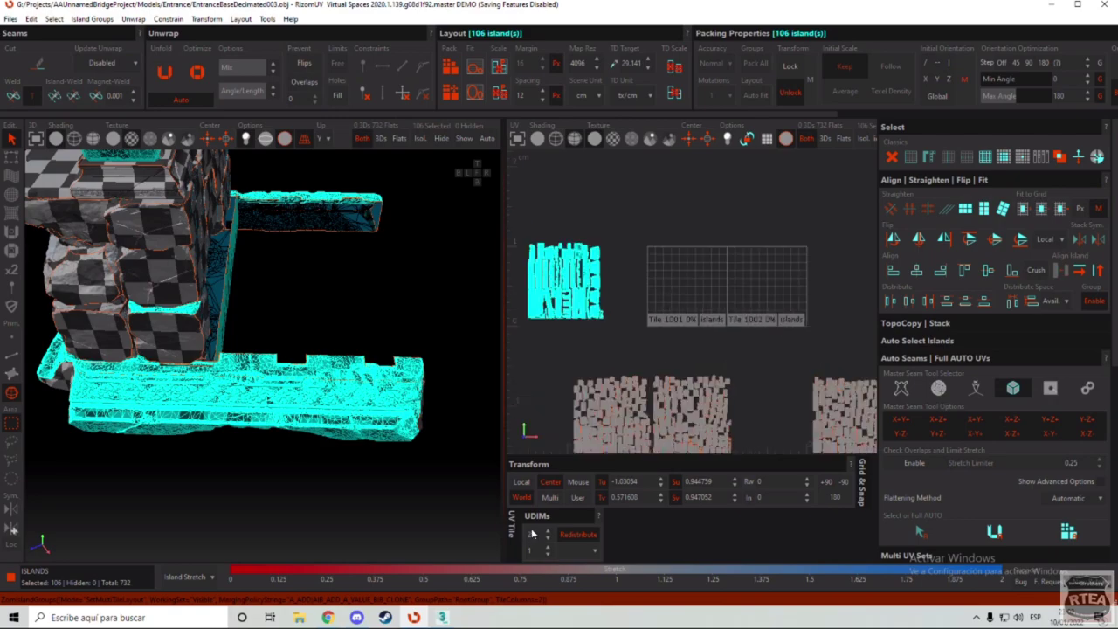
pyautogui.click(450, 65)
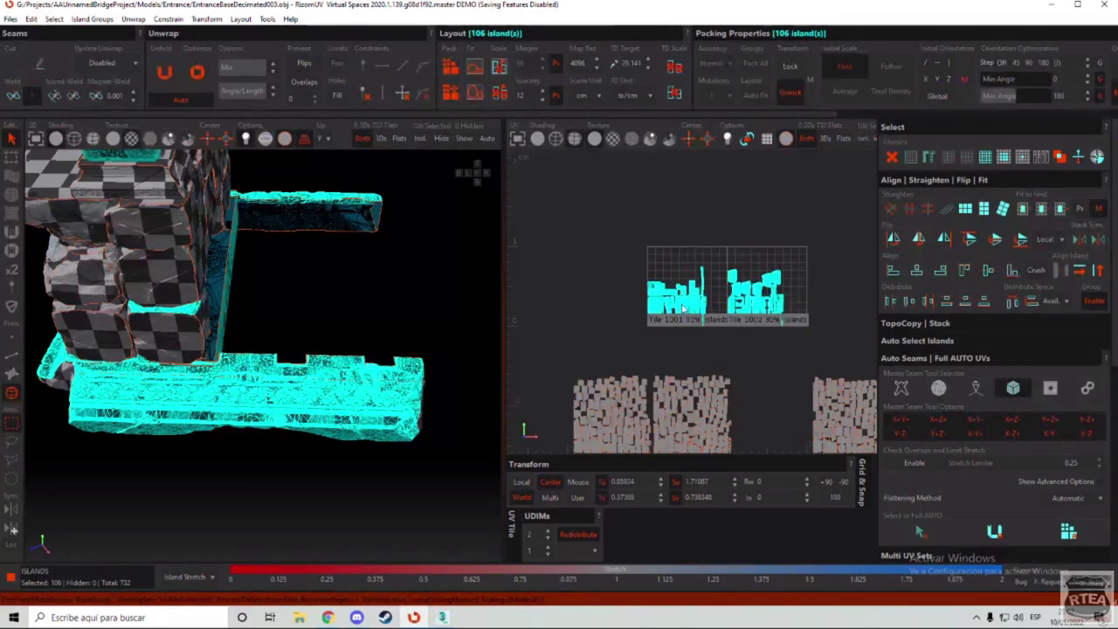
pyautogui.scroll(-2, 608, 275)
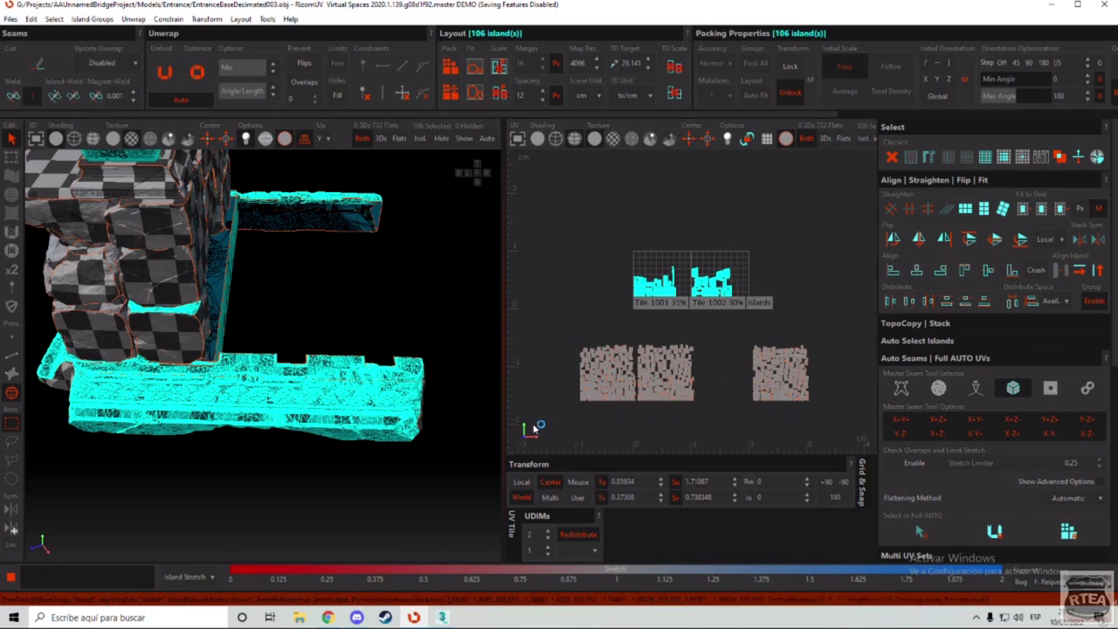
# Step: Select all the islands and inspect the blocks laid out below the two tiles
pyautogui.hotkey('ctrl', 'a')
pyautogui.scroll(-2, 591, 284)
pyautogui.scroll(3, 769, 286)
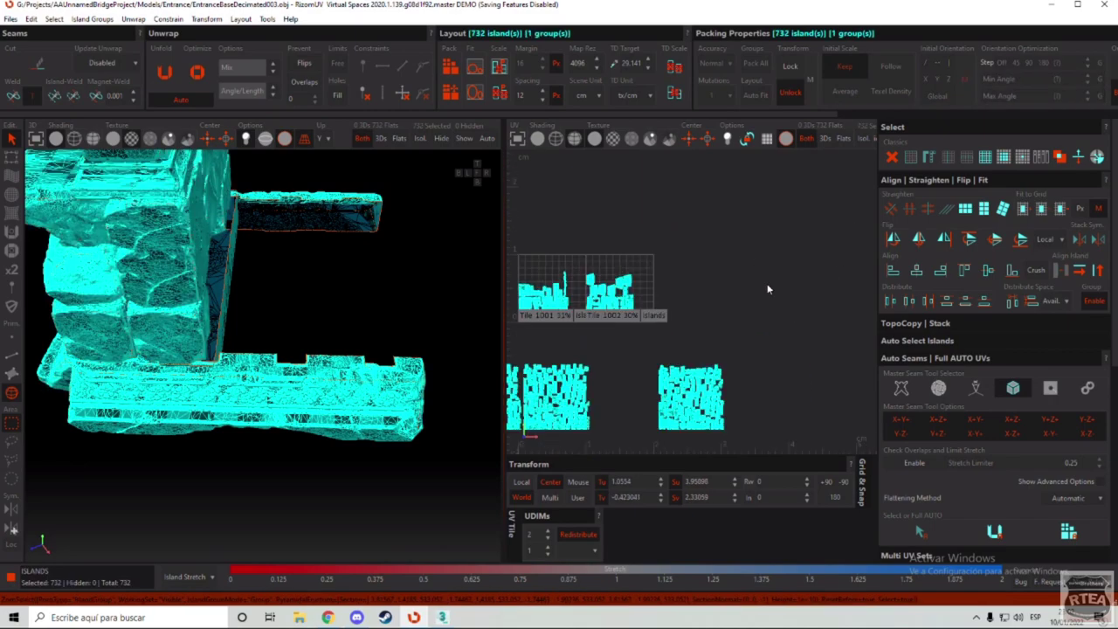
pyautogui.scroll(-1, 625, 359)
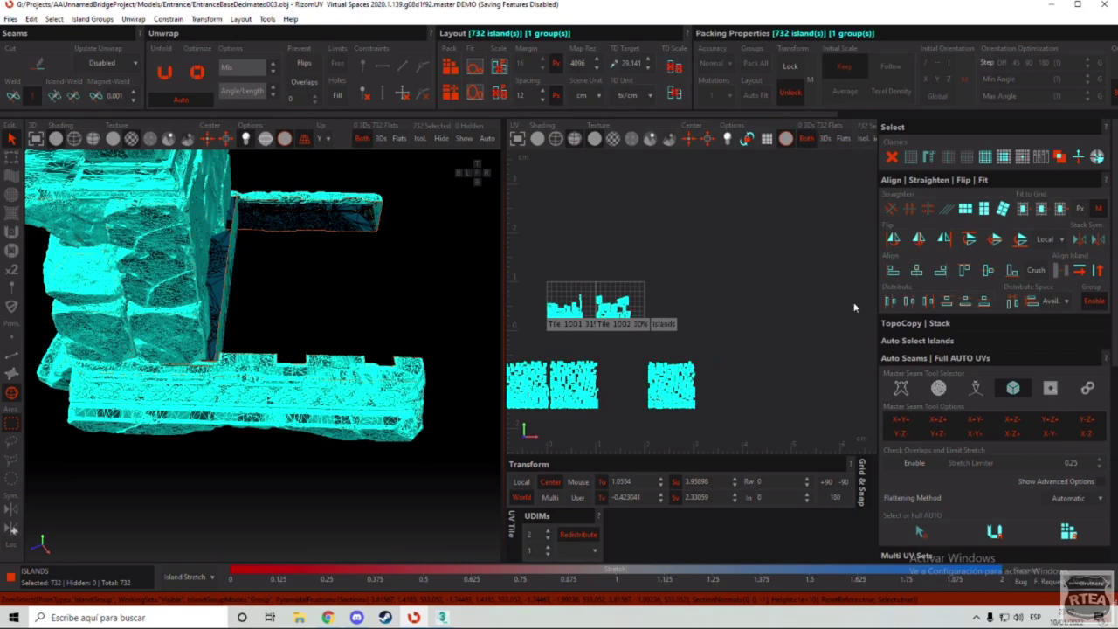
pyautogui.scroll(3, 696, 401)
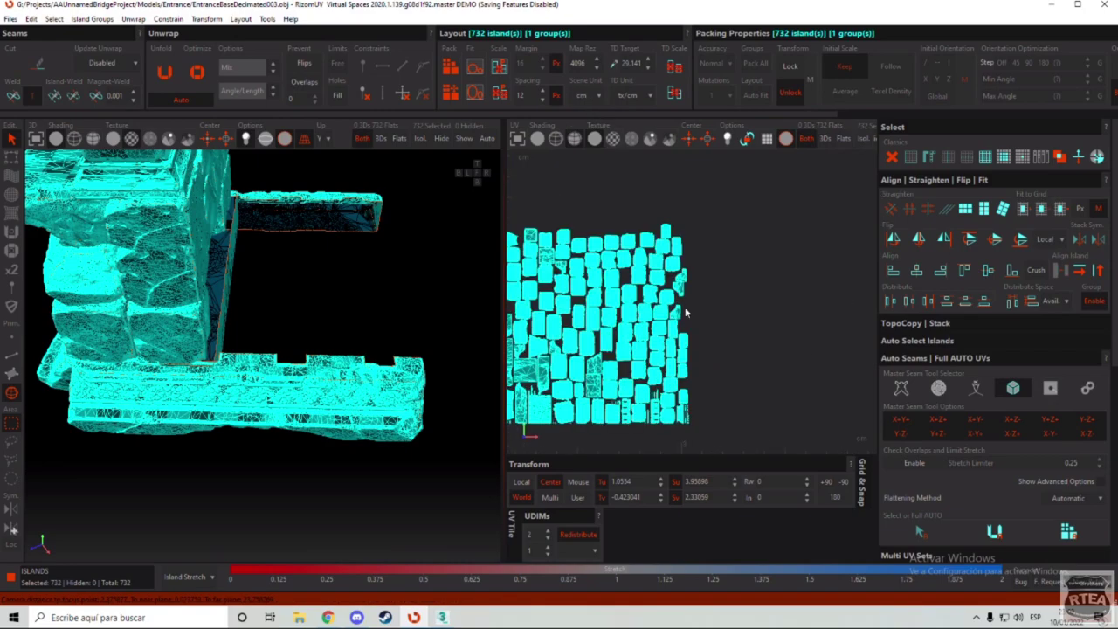
# Step: Select a single island at the edge of the third block below the tiles and move it out away from the block
pyautogui.scroll(3, 684, 312)
pyautogui.scroll(-2, 652, 228)
pyautogui.click(657, 267)
pyautogui.scroll(-3, 659, 216)
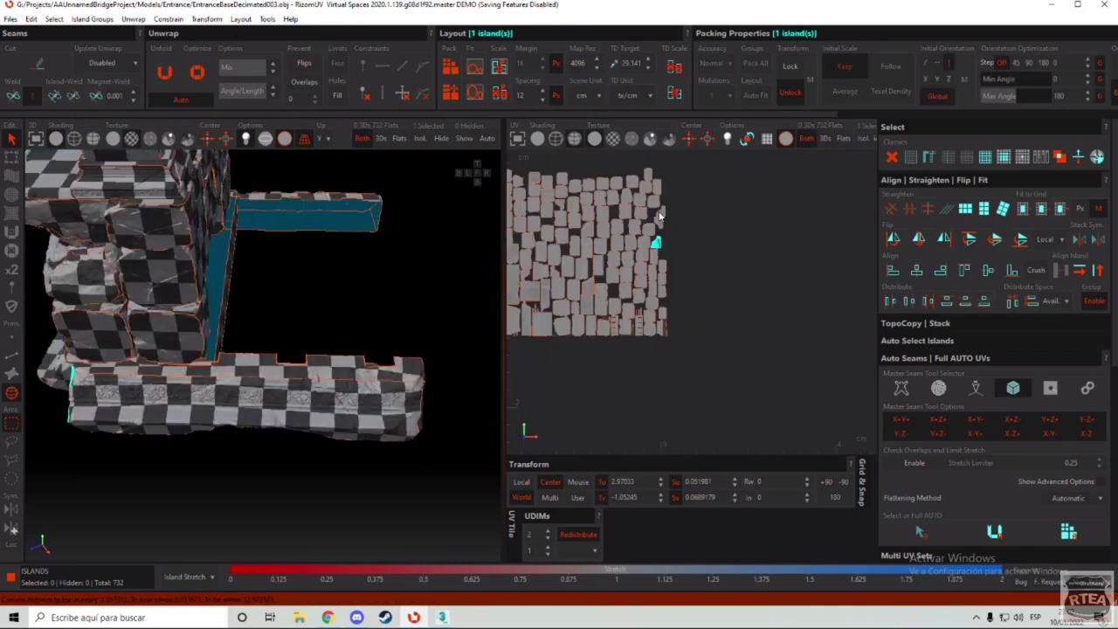
pyautogui.scroll(-3, 795, 375)
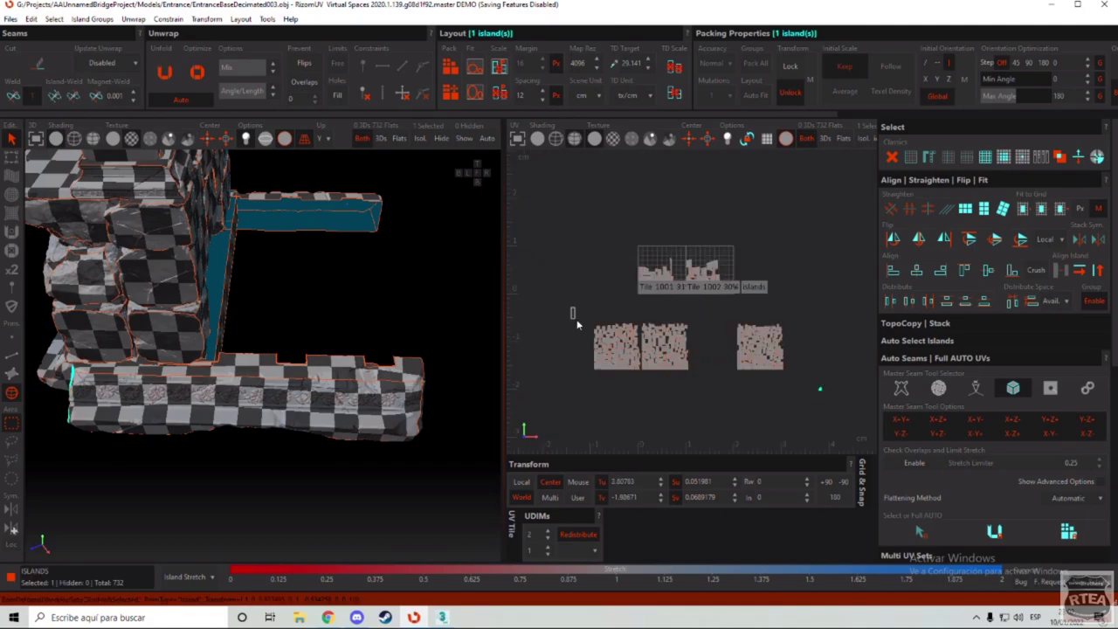
# Step: Select the three island blocks below the tiles, clear that selection and select only the isolated island
pyautogui.moveTo(572, 307); pyautogui.dragTo(794, 395)
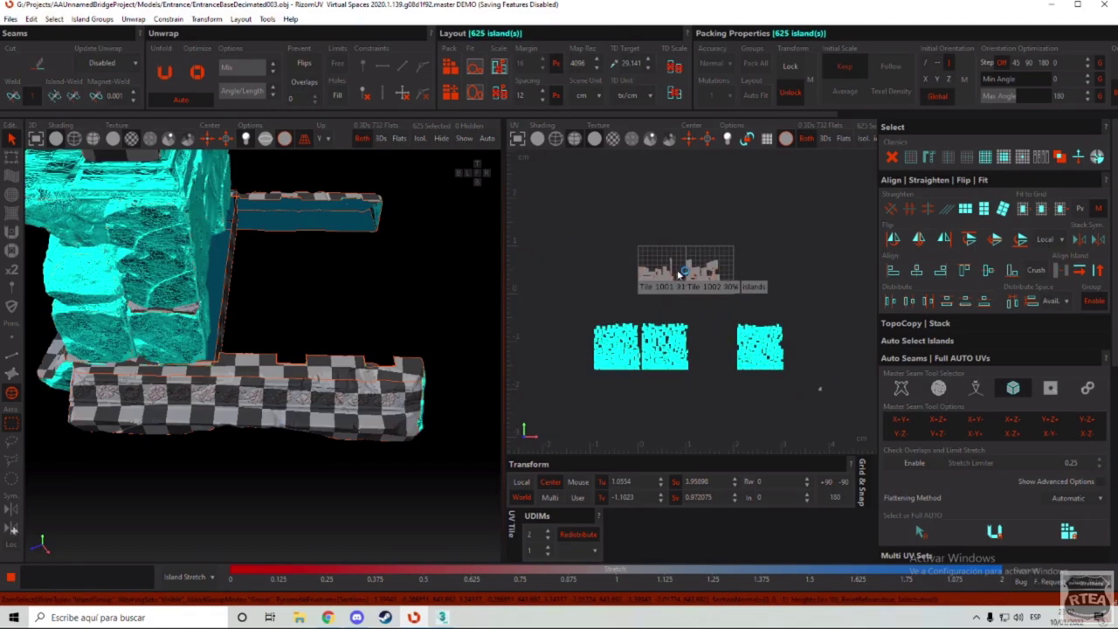
pyautogui.click(819, 388)
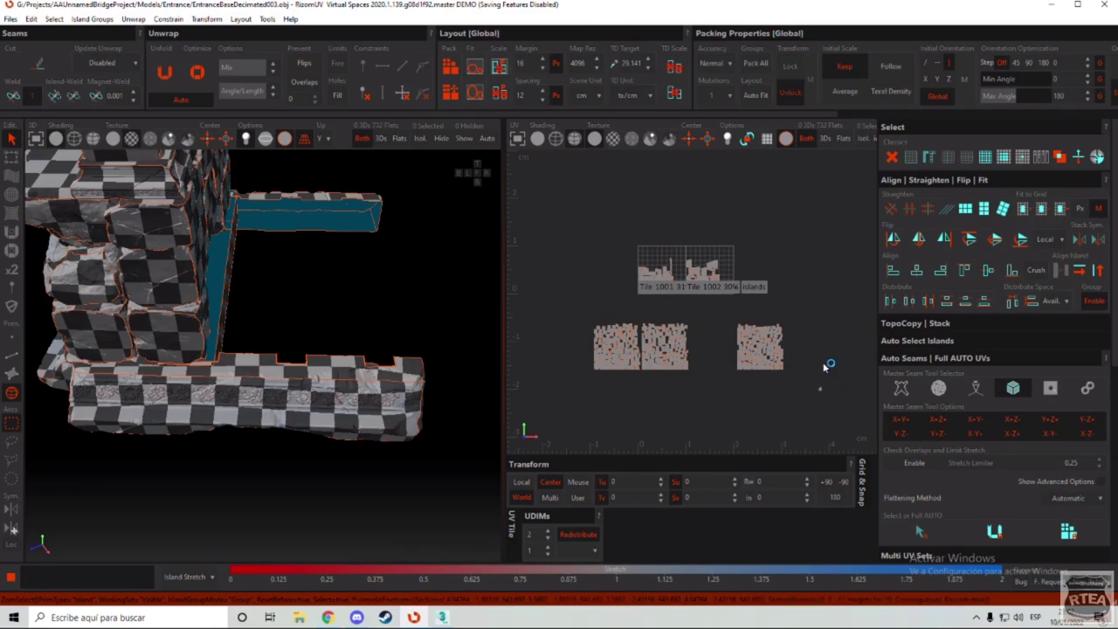
pyautogui.click(780, 347)
pyautogui.scroll(3, 664, 271)
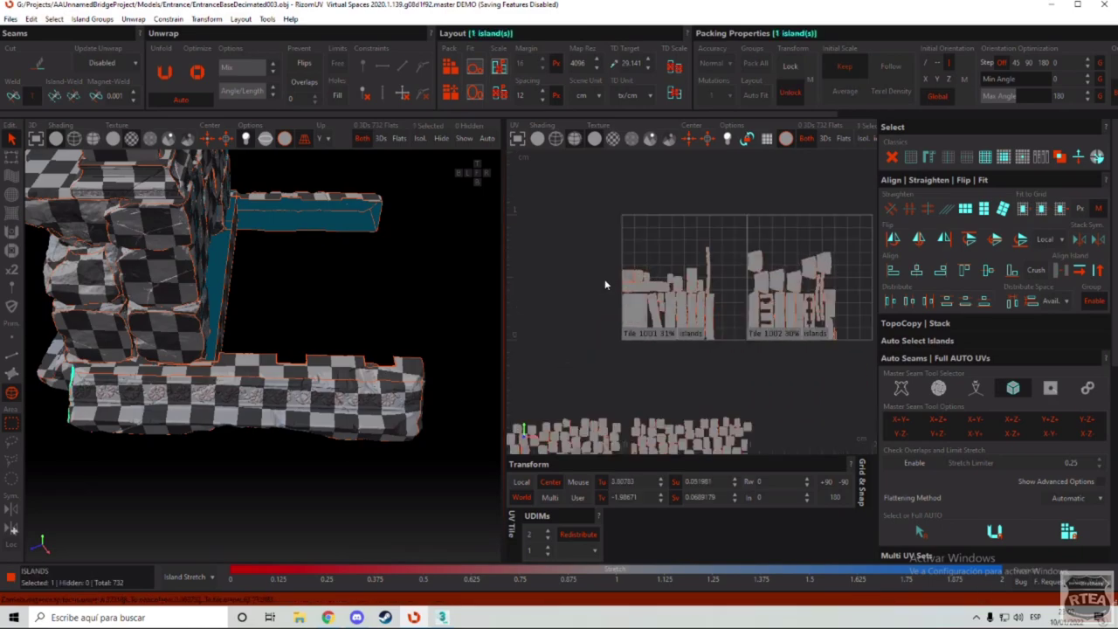
# Step: Select all the islands in tiles 1001 and 1002, move them out to the left, and undo the move
pyautogui.scroll(-3, 604, 280)
pyautogui.moveTo(817, 224); pyautogui.dragTo(595, 338)
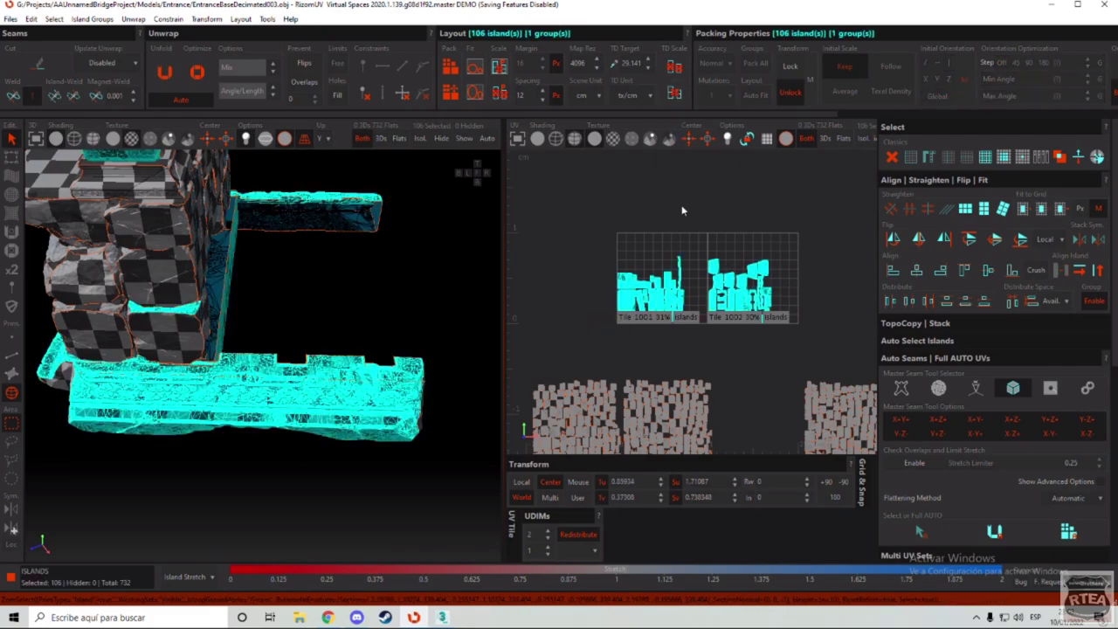
pyautogui.scroll(-3, 779, 266)
pyautogui.moveTo(779, 266); pyautogui.dragTo(587, 249)
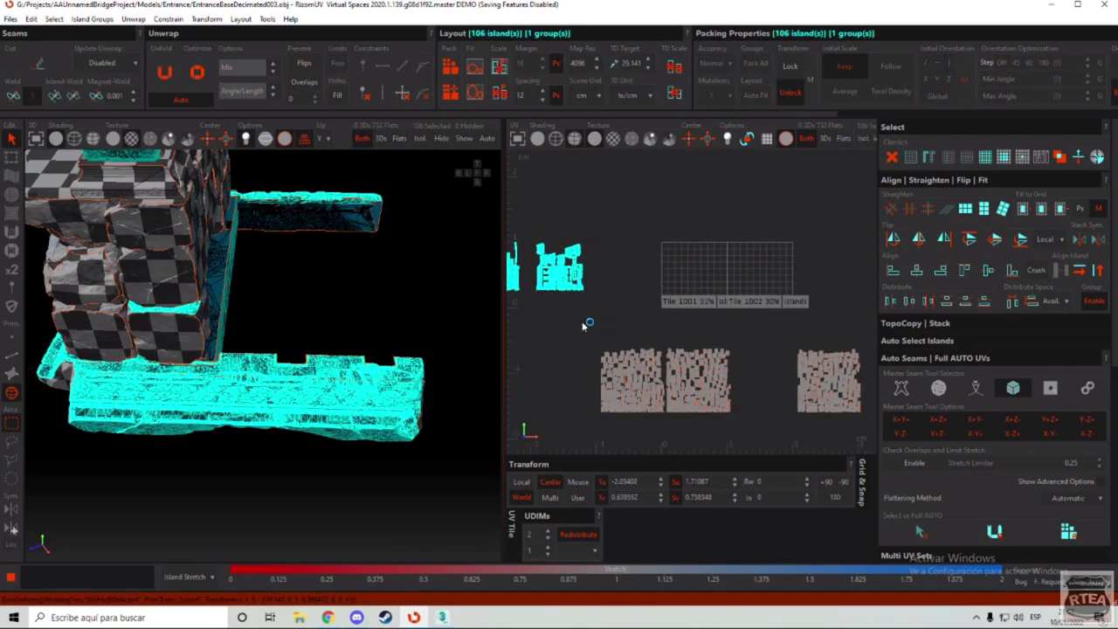
pyautogui.click(549, 534)
pyautogui.scroll(3, 740, 368)
pyautogui.scroll(-2, 751, 365)
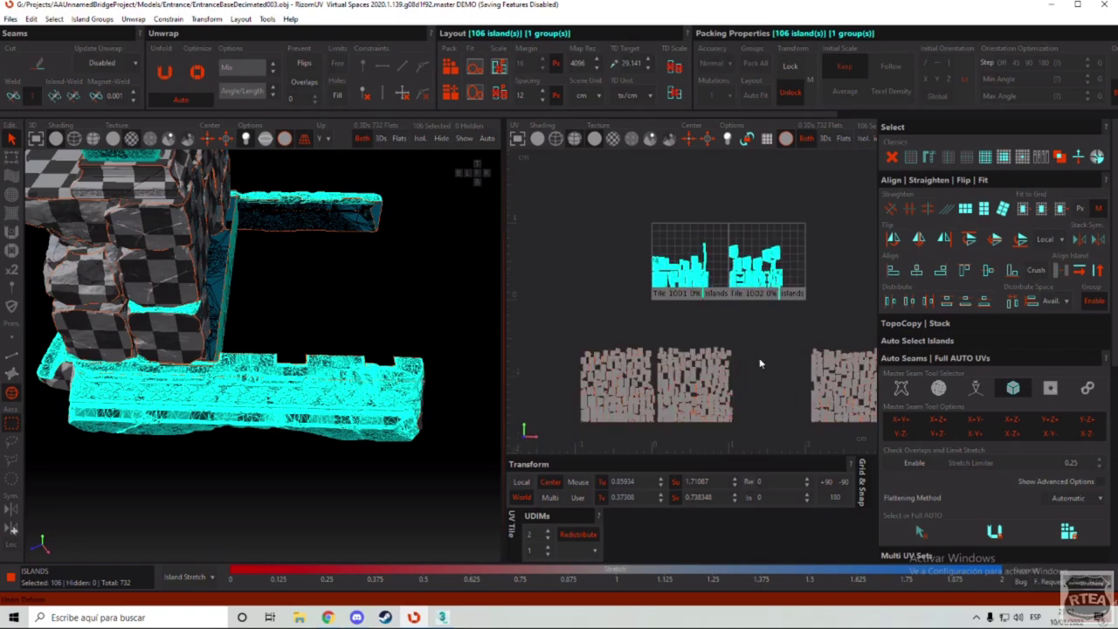
# Step: Select the group of islands in the upper right part of the second block below the tiles
pyautogui.moveTo(757, 331); pyautogui.dragTo(674, 397)
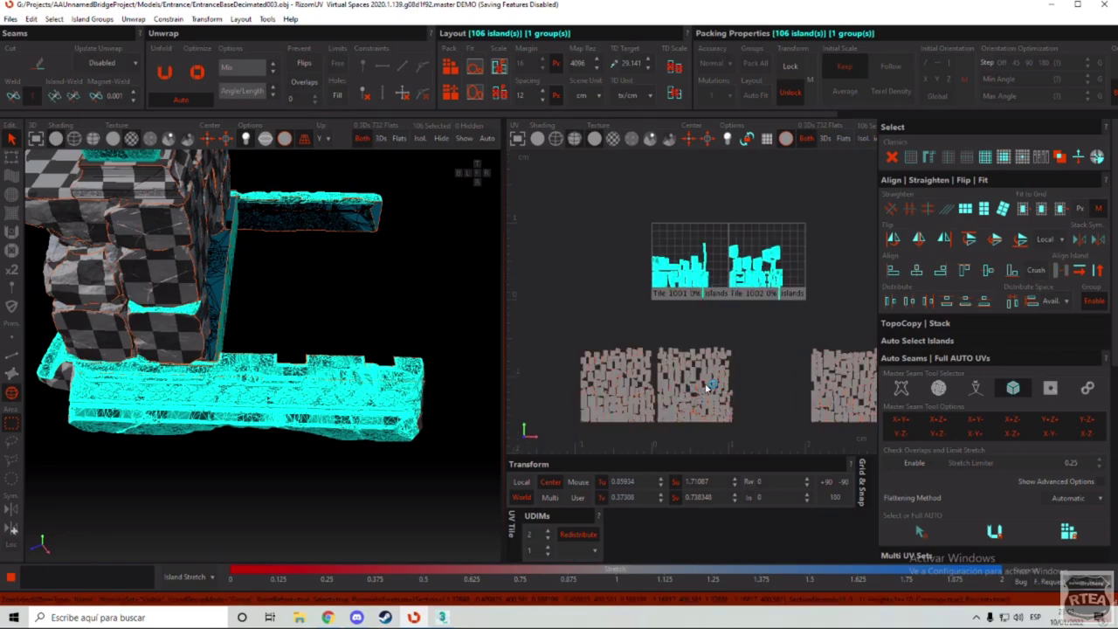
pyautogui.scroll(5, 707, 387)
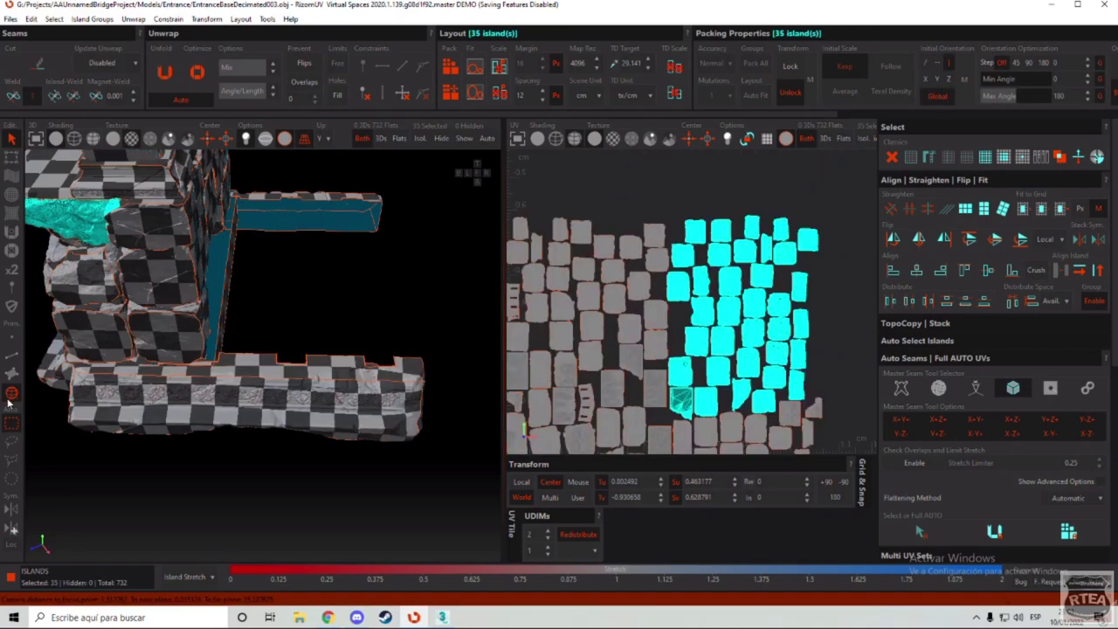
pyautogui.click(662, 316)
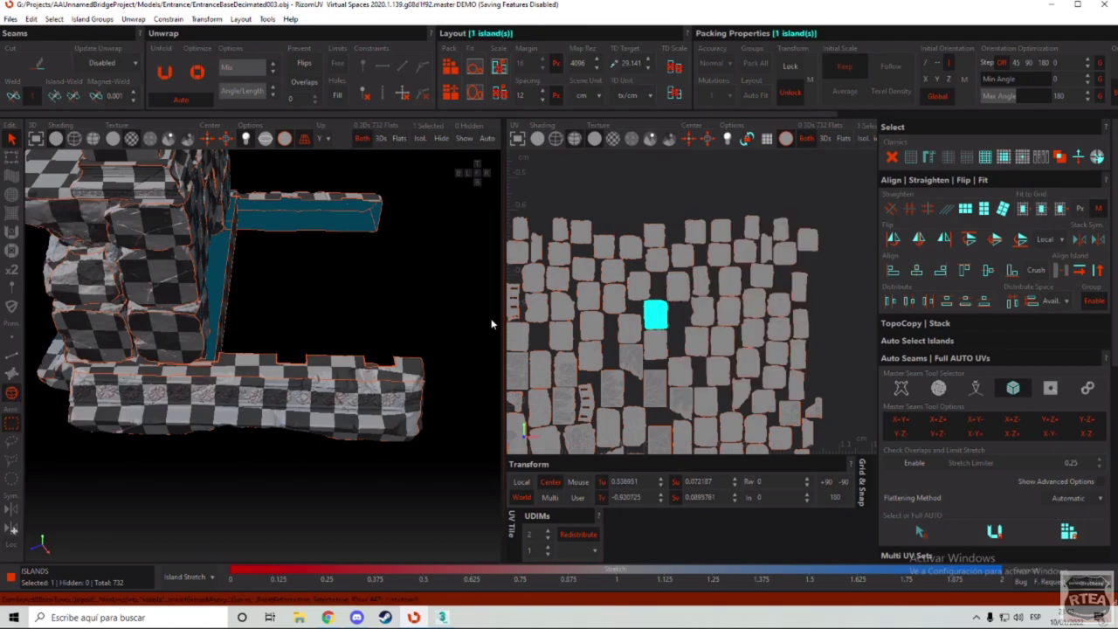
pyautogui.moveTo(857, 203); pyautogui.dragTo(651, 410)
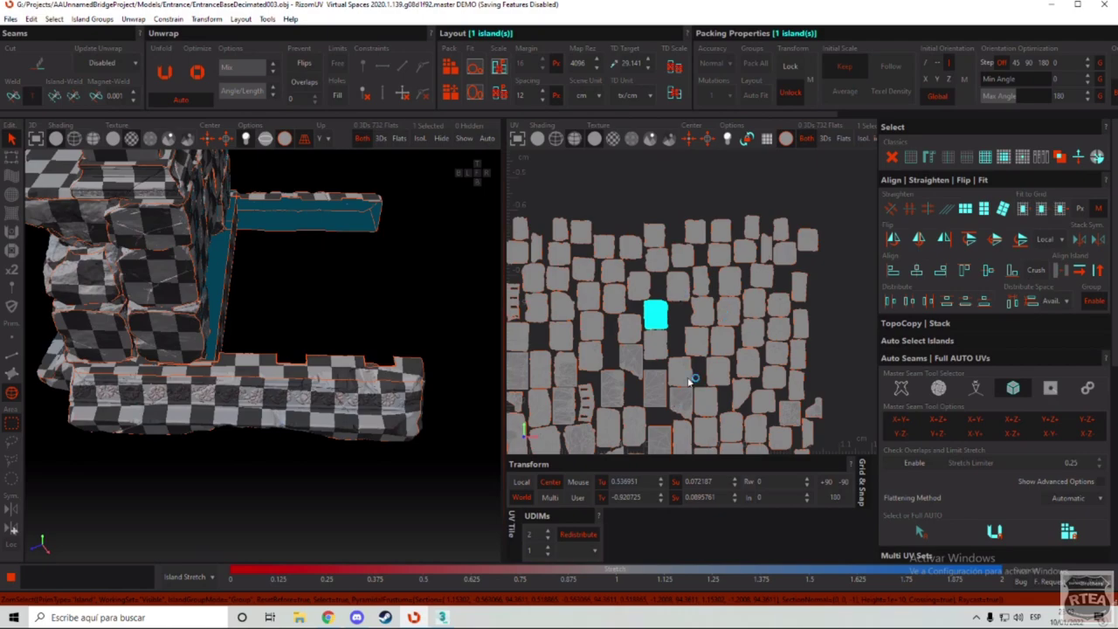
pyautogui.scroll(-7, 691, 375)
pyautogui.scroll(5, 696, 341)
pyautogui.scroll(-3, 696, 340)
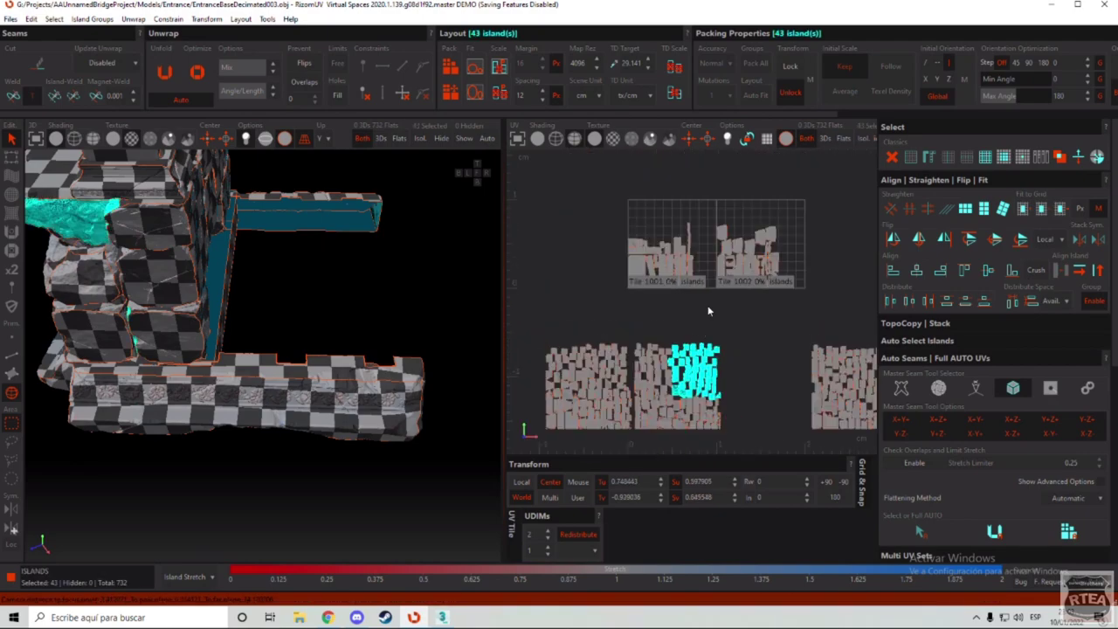
# Step: Select tile 1001 and pack the selected islands into the free space around its existing islands
pyautogui.scroll(2, 715, 210)
pyautogui.scroll(-3, 714, 209)
pyautogui.scroll(2, 663, 250)
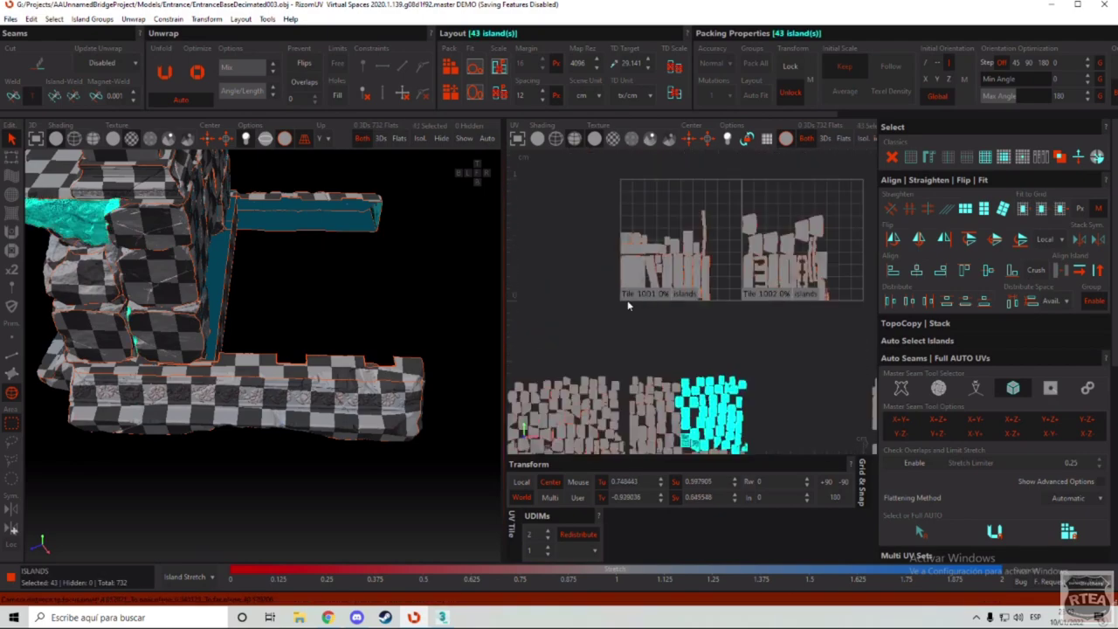
pyautogui.click(634, 296)
pyautogui.click(456, 69)
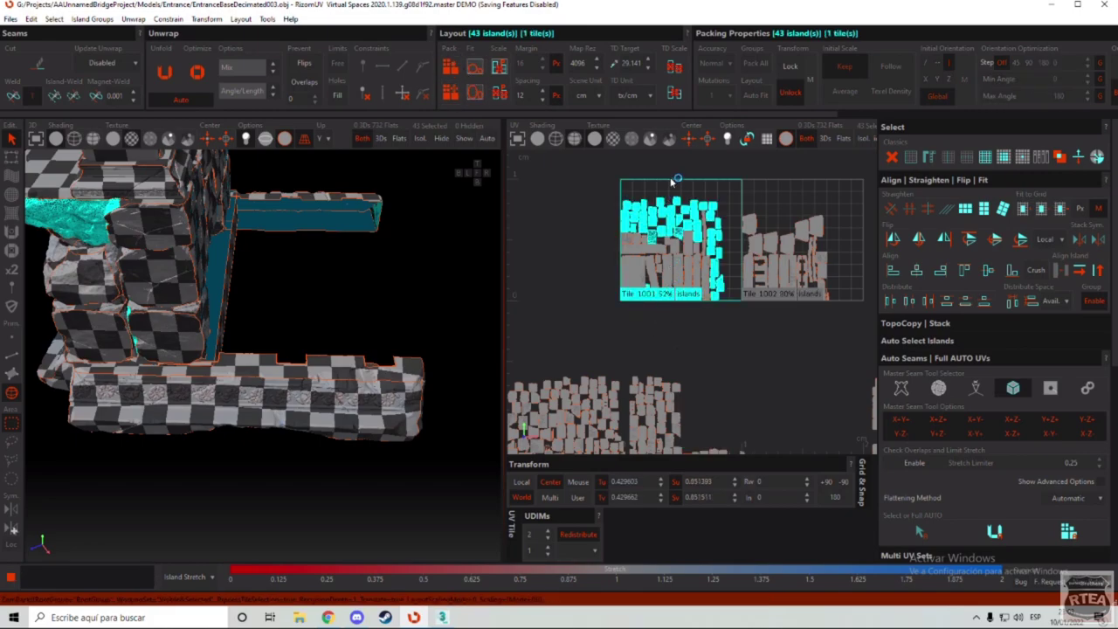
# Step: Examine how the added islands fit between the existing ones in tile 1001 and compare the tile with the rest of the layout
pyautogui.scroll(4, 681, 196)
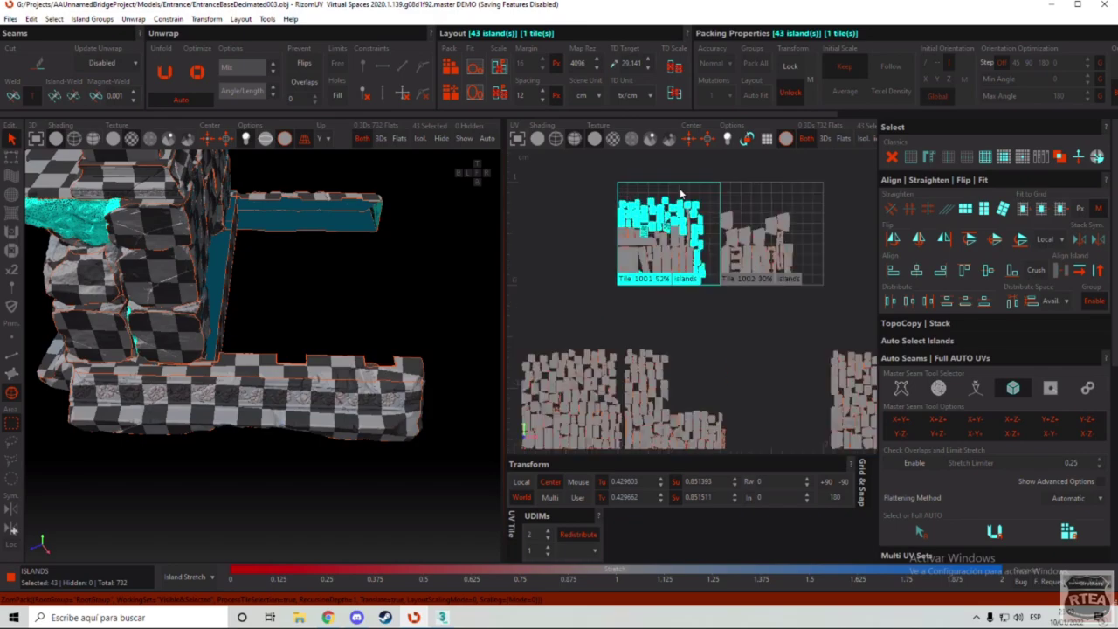
pyautogui.scroll(8, 683, 220)
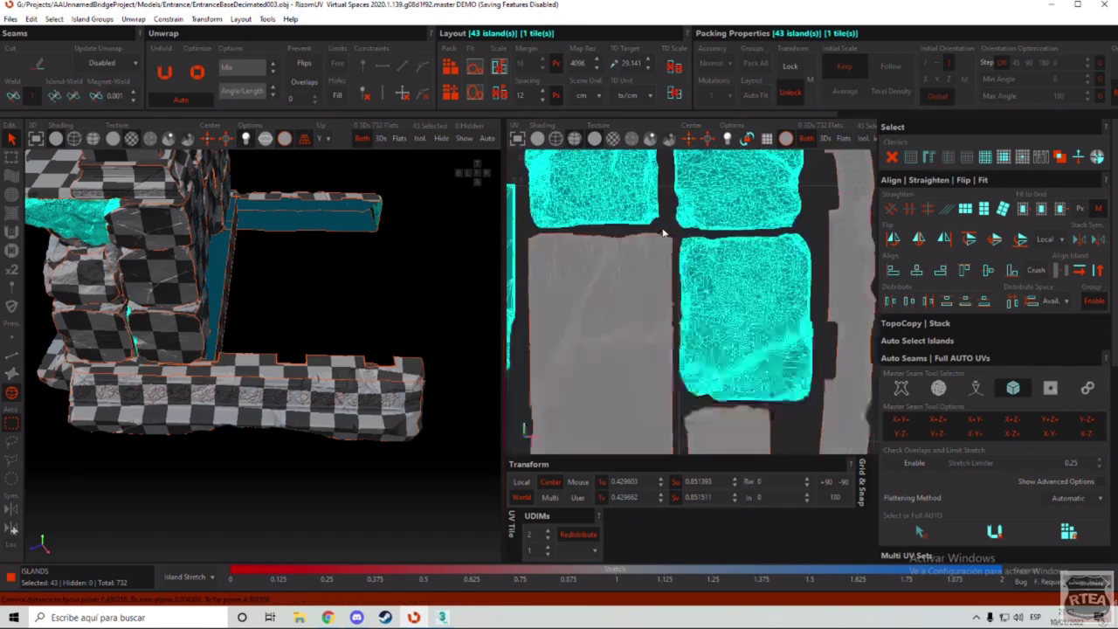
pyautogui.scroll(-3, 678, 307)
pyautogui.scroll(-4, 642, 334)
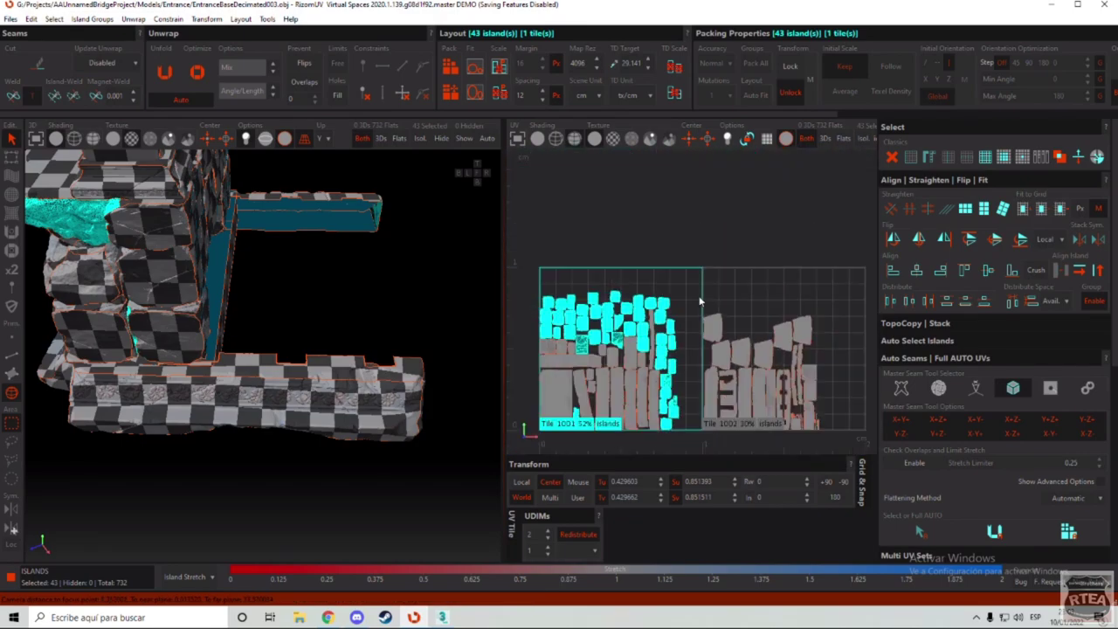
pyautogui.scroll(6, 653, 304)
pyautogui.scroll(-5, 628, 323)
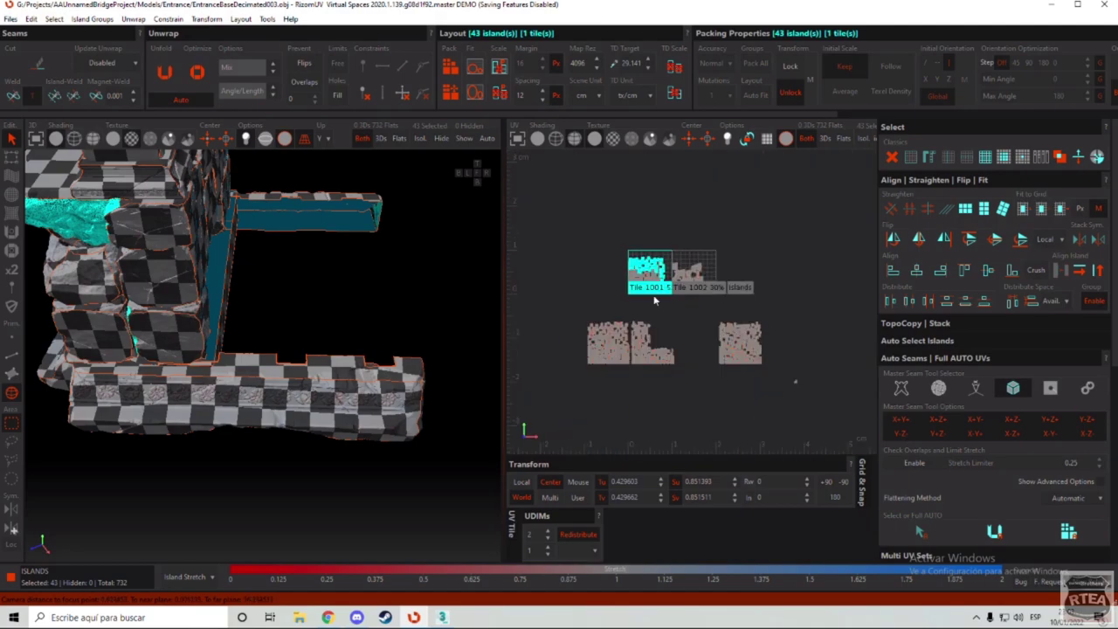
pyautogui.scroll(3, 623, 332)
pyautogui.scroll(-2, 631, 261)
# Step: Clear the island and tile selection and enter a packing margin of 16 px
pyautogui.click(686, 190)
pyautogui.scroll(4, 672, 192)
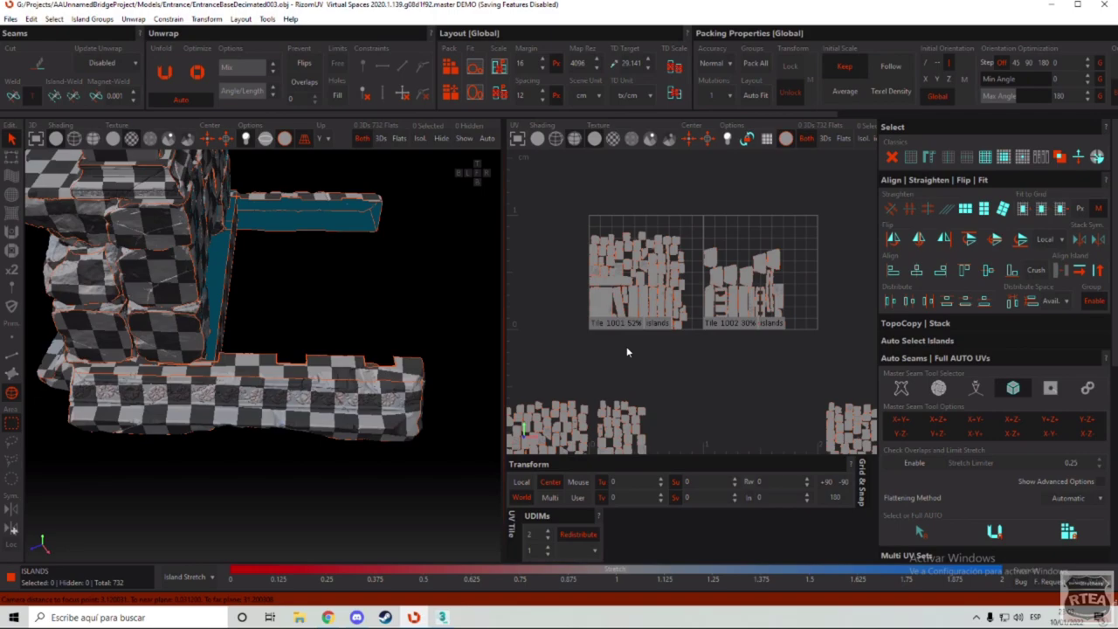
pyautogui.scroll(5, 638, 334)
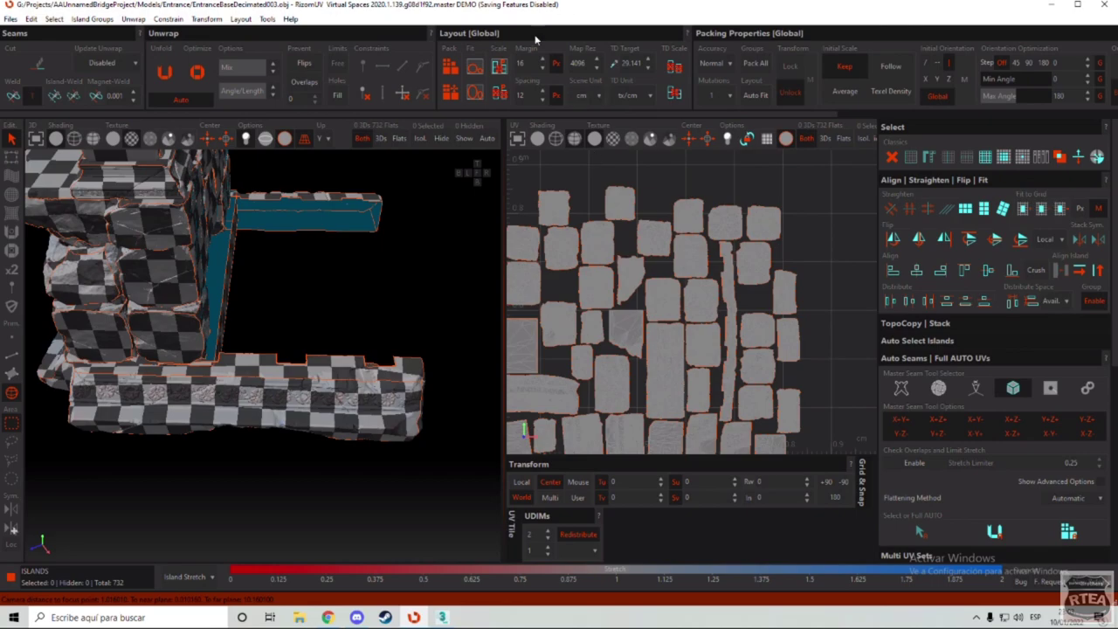
pyautogui.doubleClick(526, 64)
pyautogui.press('Return')
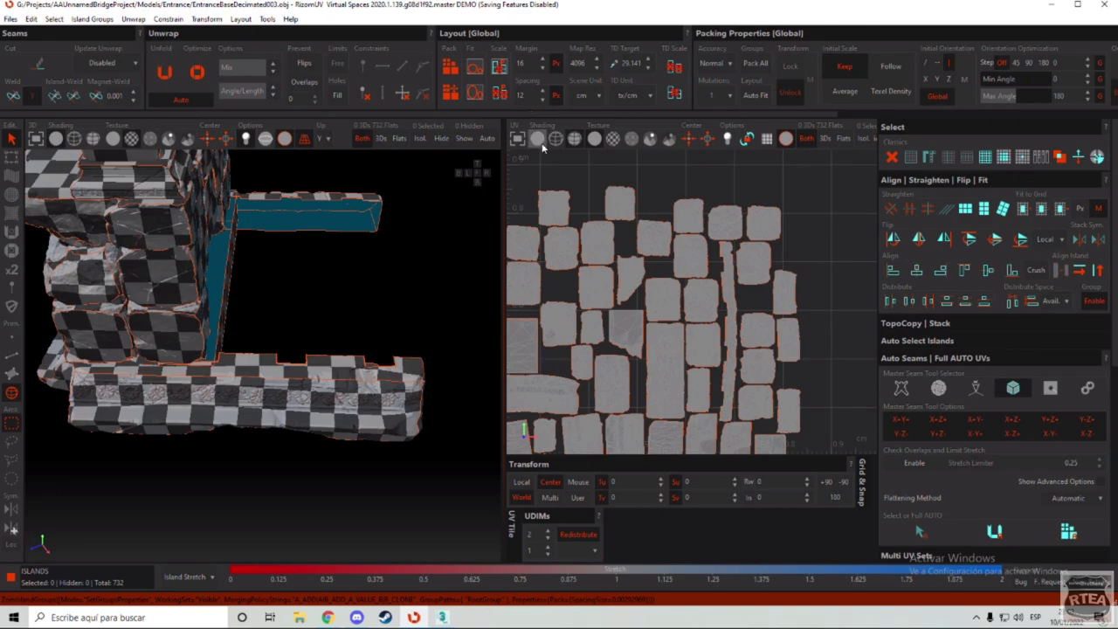
# Step: Open the packing spacing value and examine the gaps between neighbouring islands in tile 1001
pyautogui.scroll(-3, 622, 220)
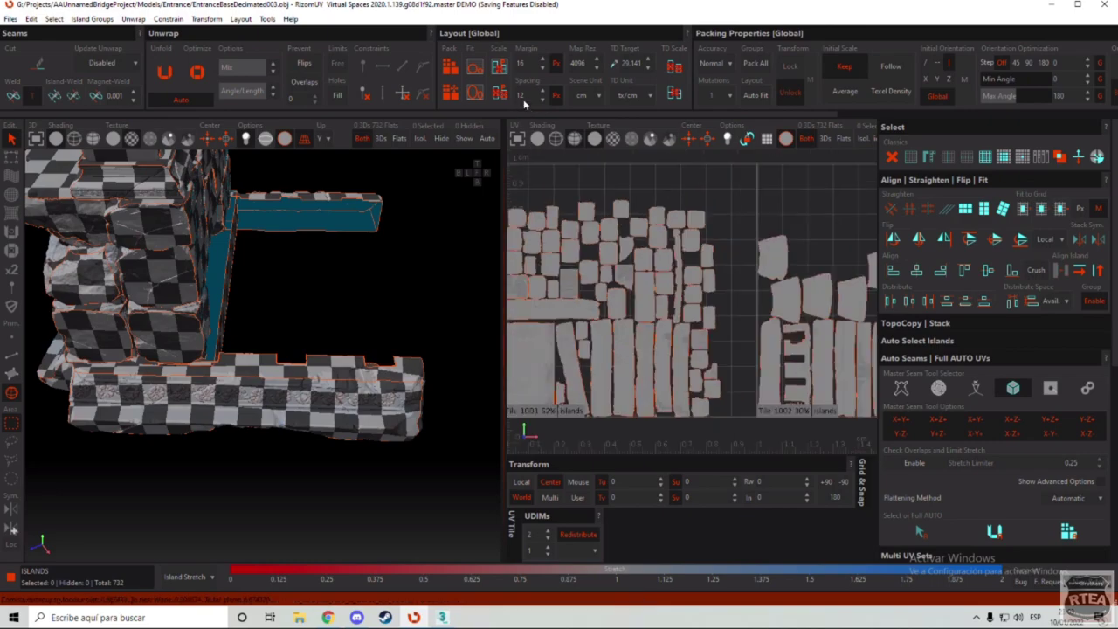
pyautogui.doubleClick(520, 96)
pyautogui.scroll(5, 669, 262)
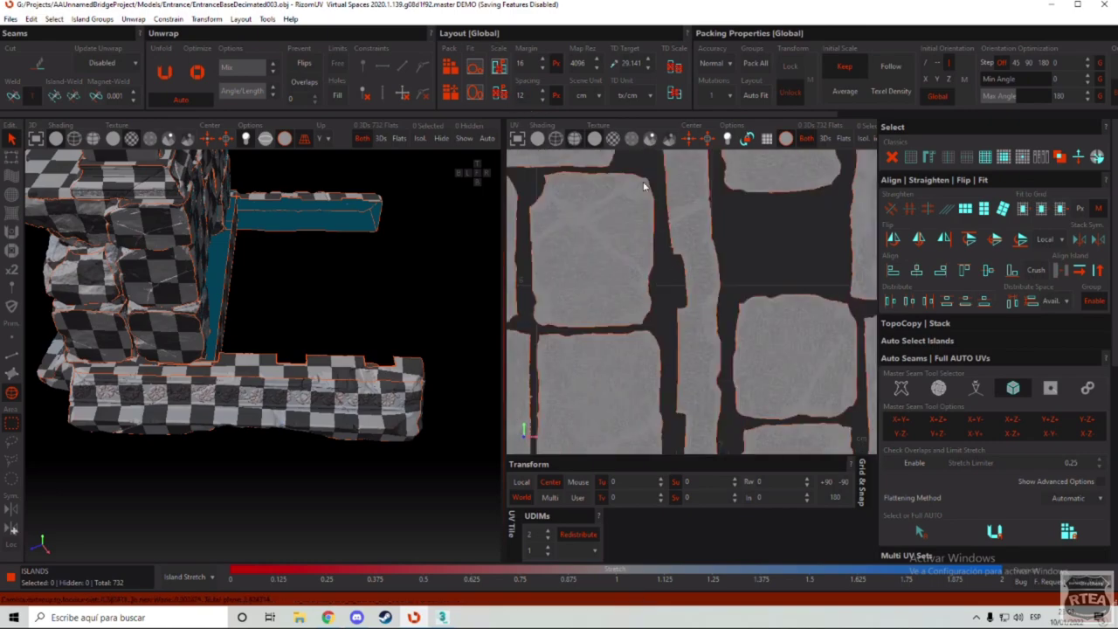
pyautogui.scroll(-6, 636, 324)
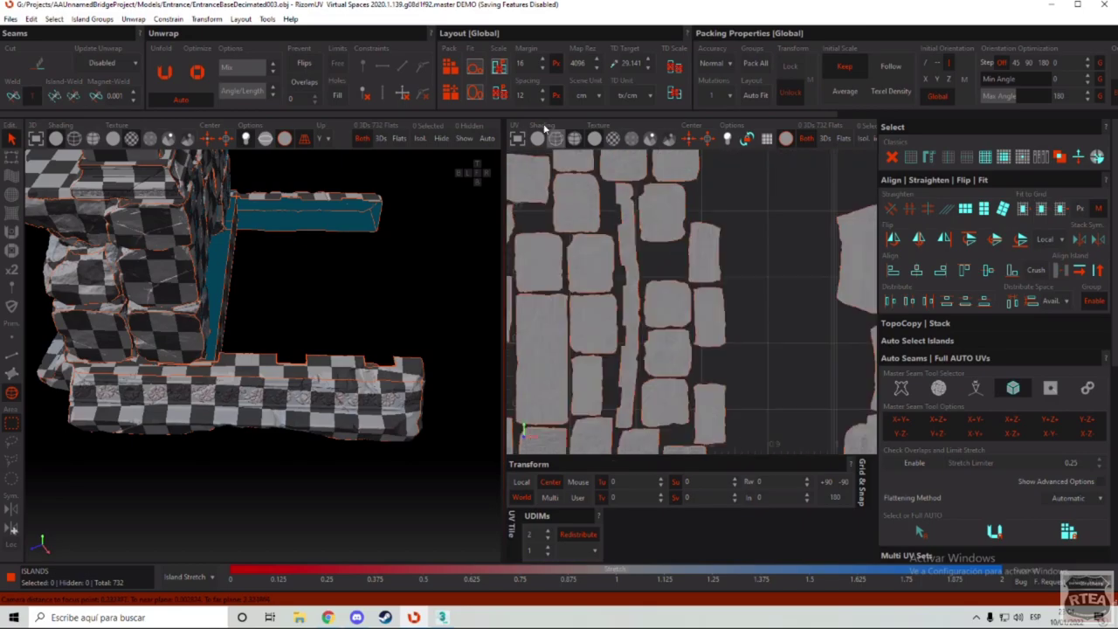
# Step: Examine the margin between the border of tiles 1001 and 1002 and the nearest island of tile 1002
pyautogui.scroll(6, 665, 313)
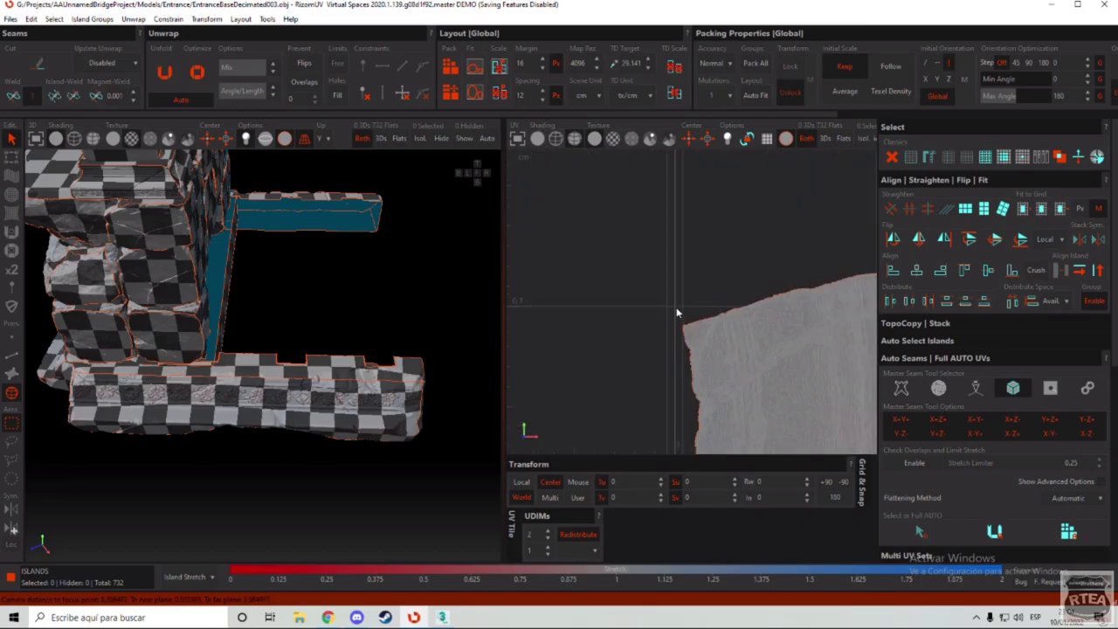
pyautogui.scroll(-5, 642, 219)
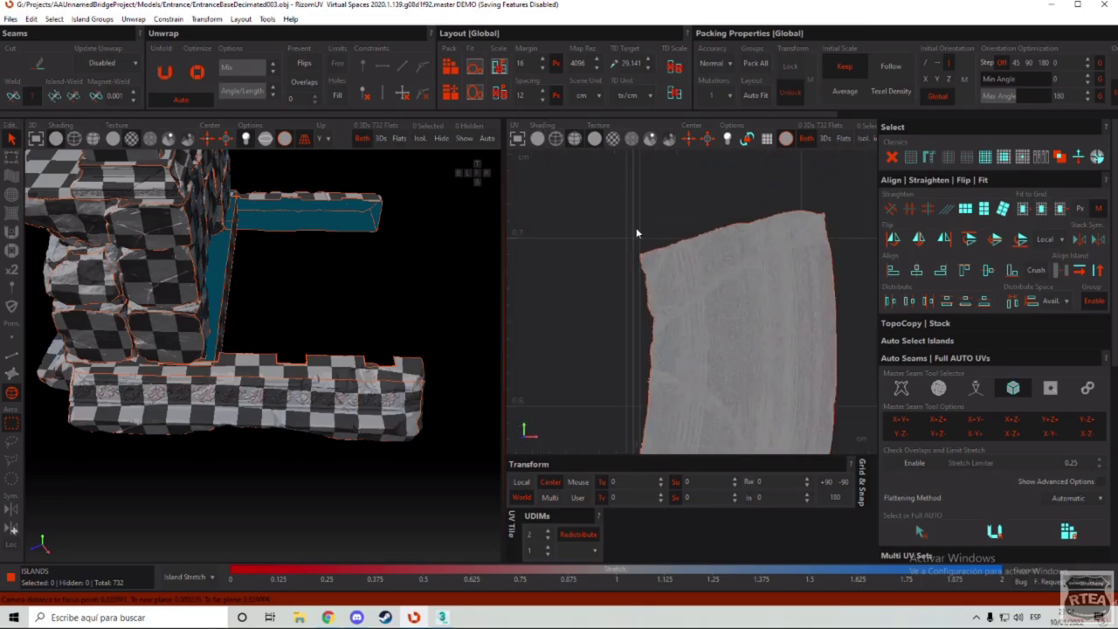
pyautogui.scroll(4, 667, 238)
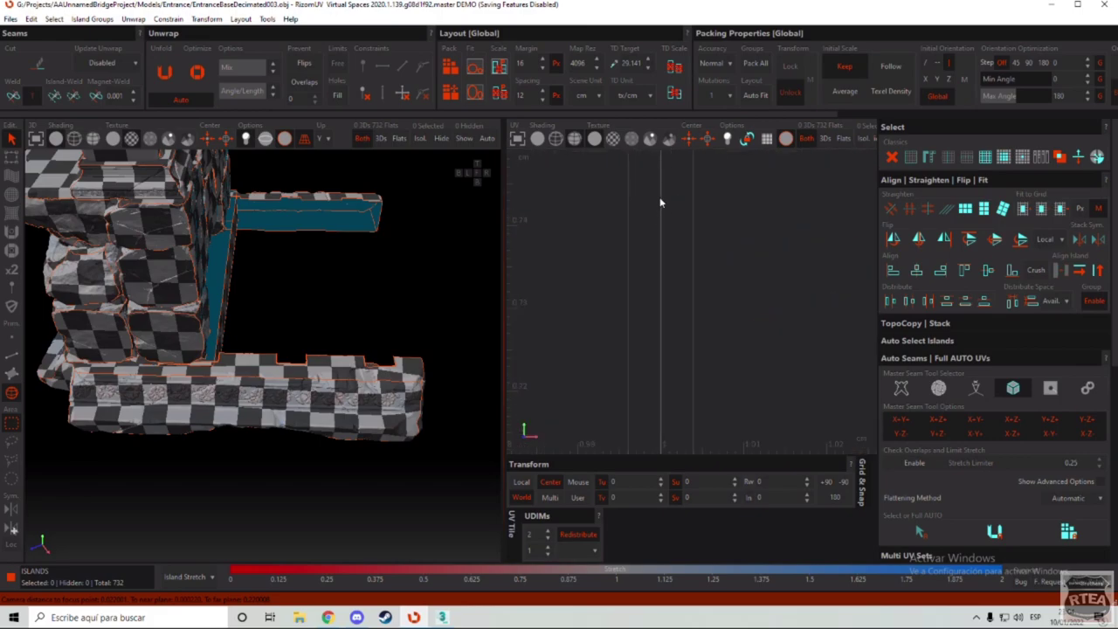
pyautogui.scroll(-3, 659, 181)
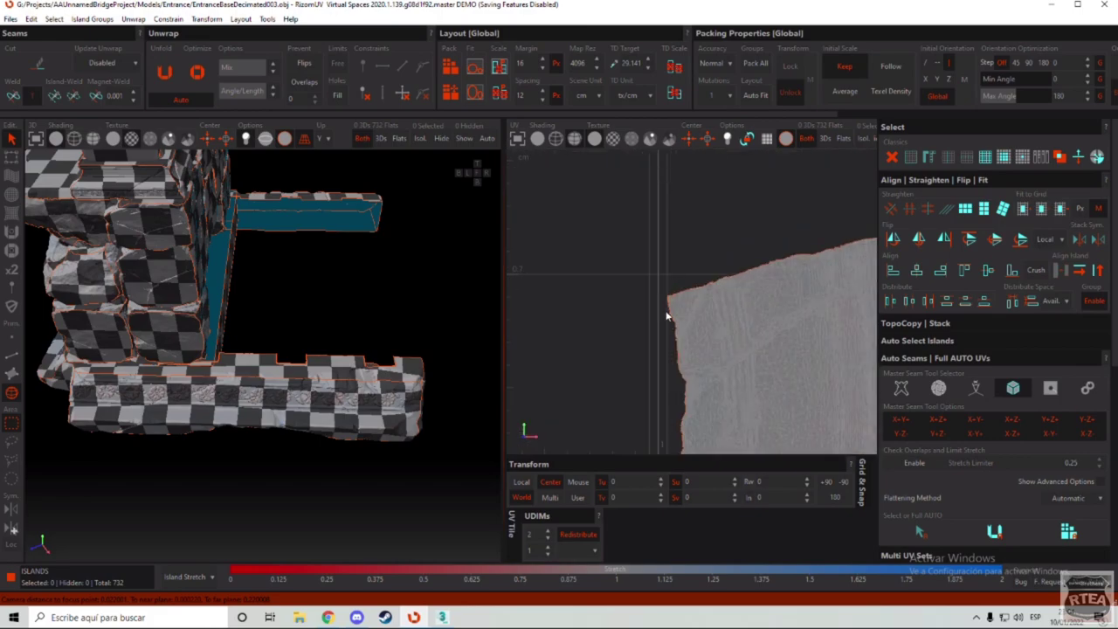
# Step: Examine how the outermost tip of tile 1002's upper-left island aligns with the margin line beside the tile border
pyautogui.scroll(2, 687, 240)
pyautogui.scroll(3, 688, 253)
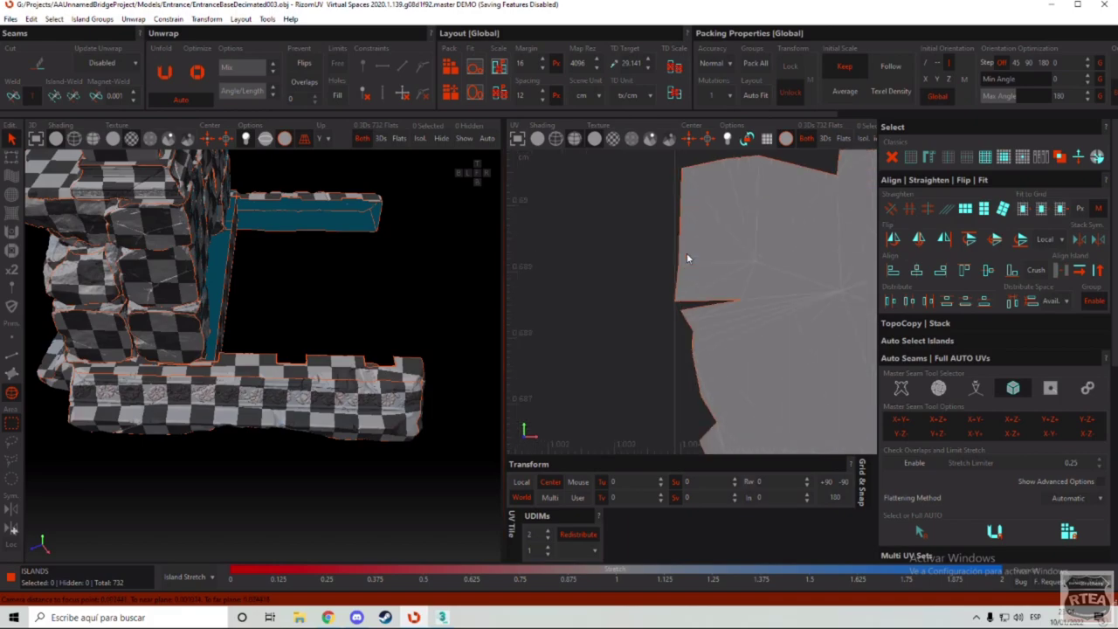
pyautogui.scroll(-3, 653, 272)
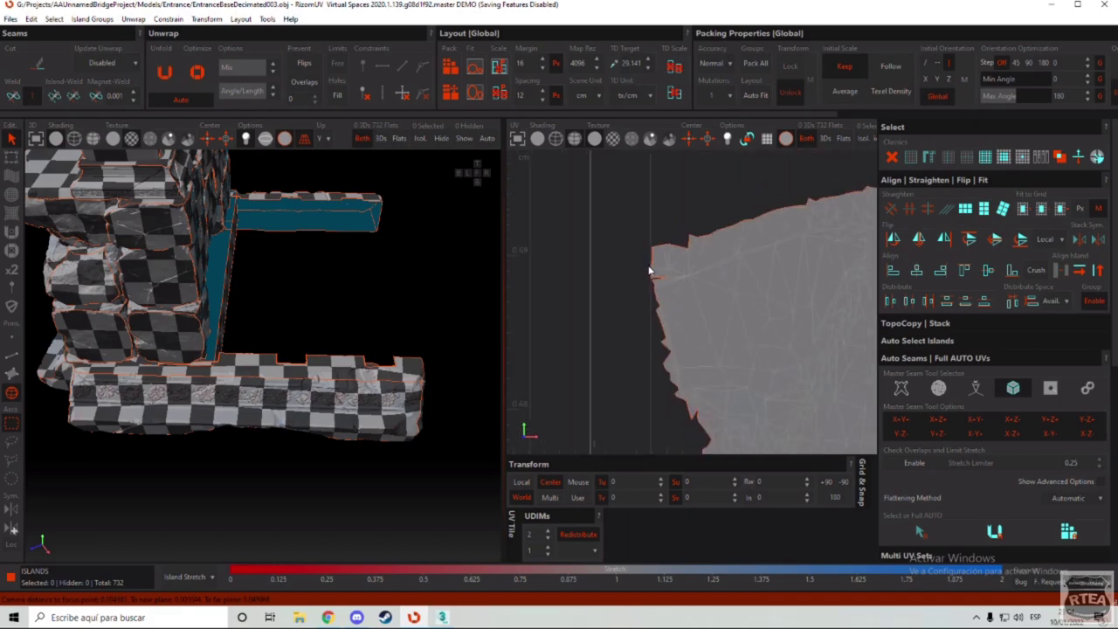
pyautogui.scroll(2, 651, 264)
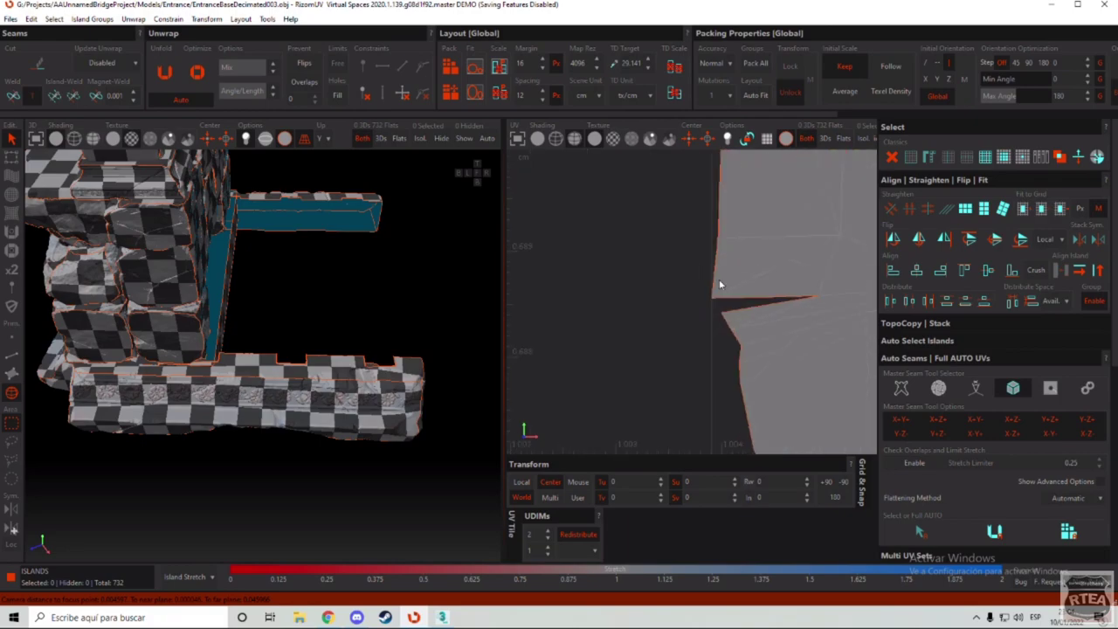
pyautogui.scroll(-4, 695, 280)
pyautogui.scroll(-6, 695, 259)
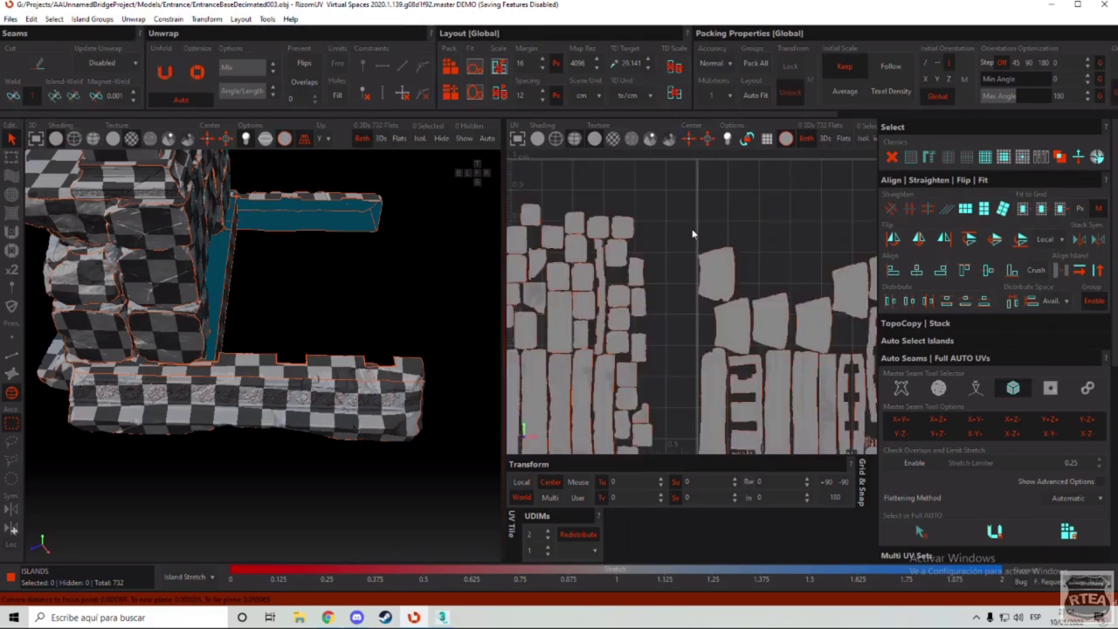
pyautogui.scroll(2, 661, 248)
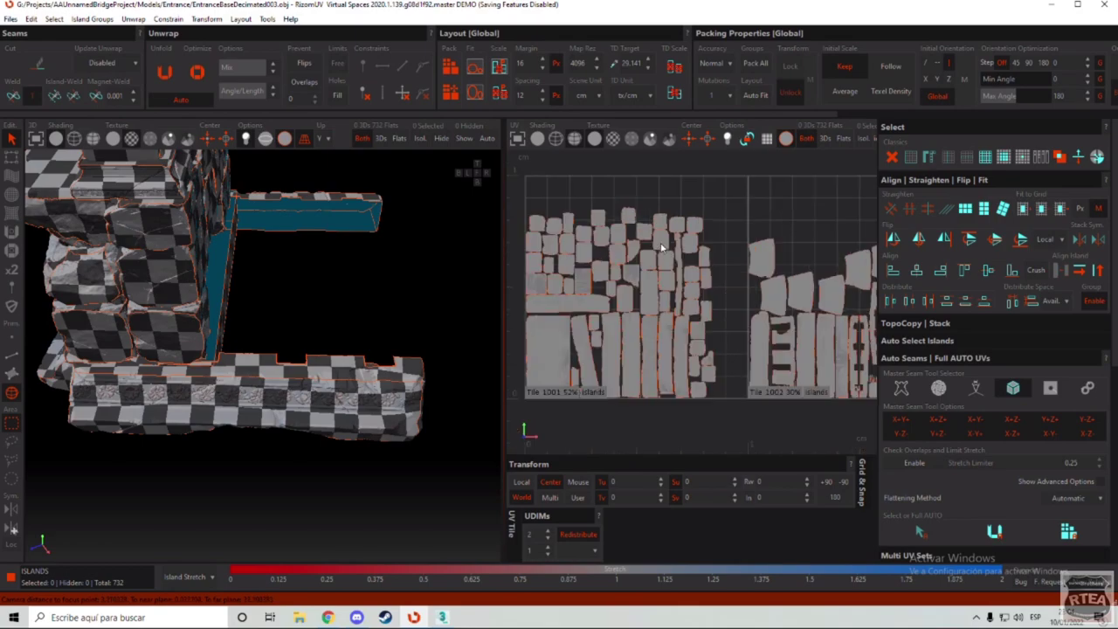
pyautogui.scroll(5, 768, 264)
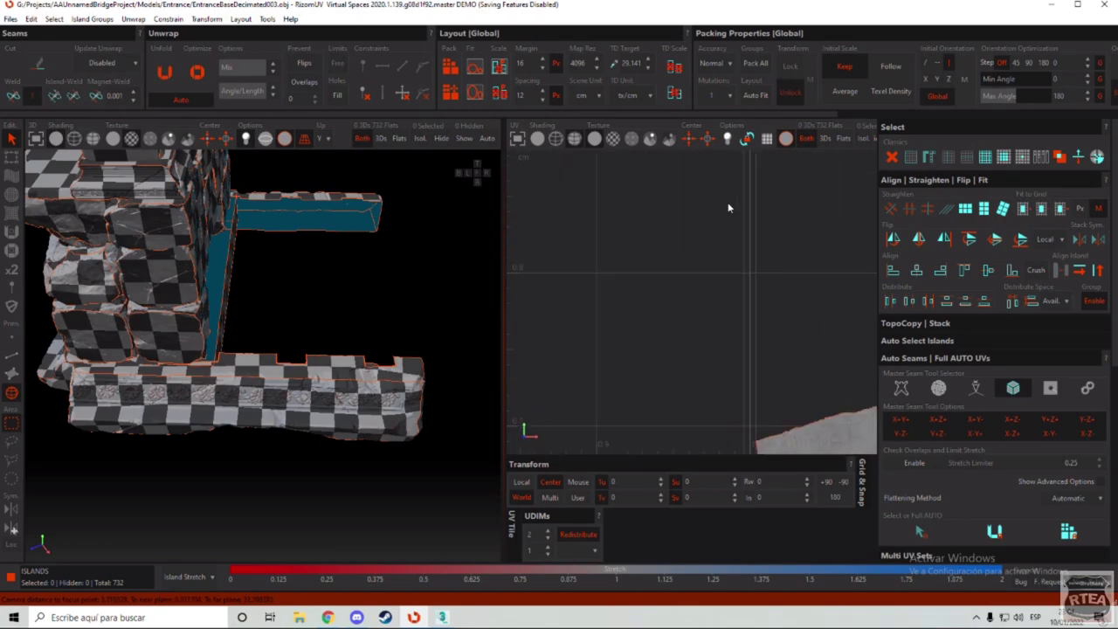
pyautogui.scroll(2, 728, 207)
pyautogui.scroll(2, 766, 407)
pyautogui.scroll(2, 677, 390)
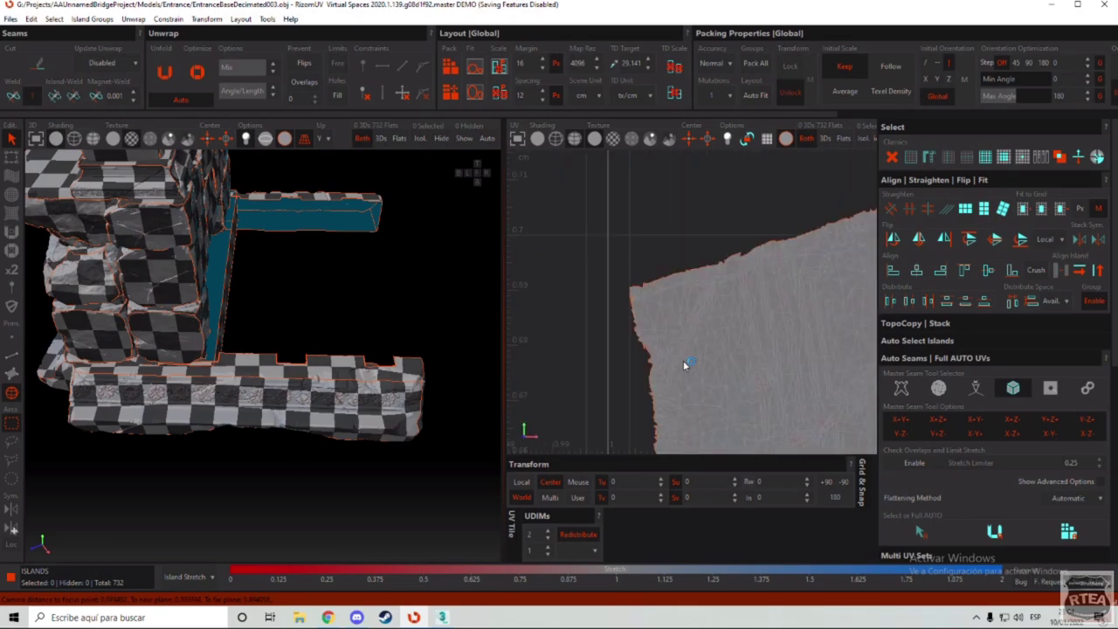
# Step: Shift tile 1002's upper-left island past the margin line and back inside the tile, and clear the selection
pyautogui.click(693, 356)
pyautogui.moveTo(732, 331); pyautogui.dragTo(703, 325, button='middle')
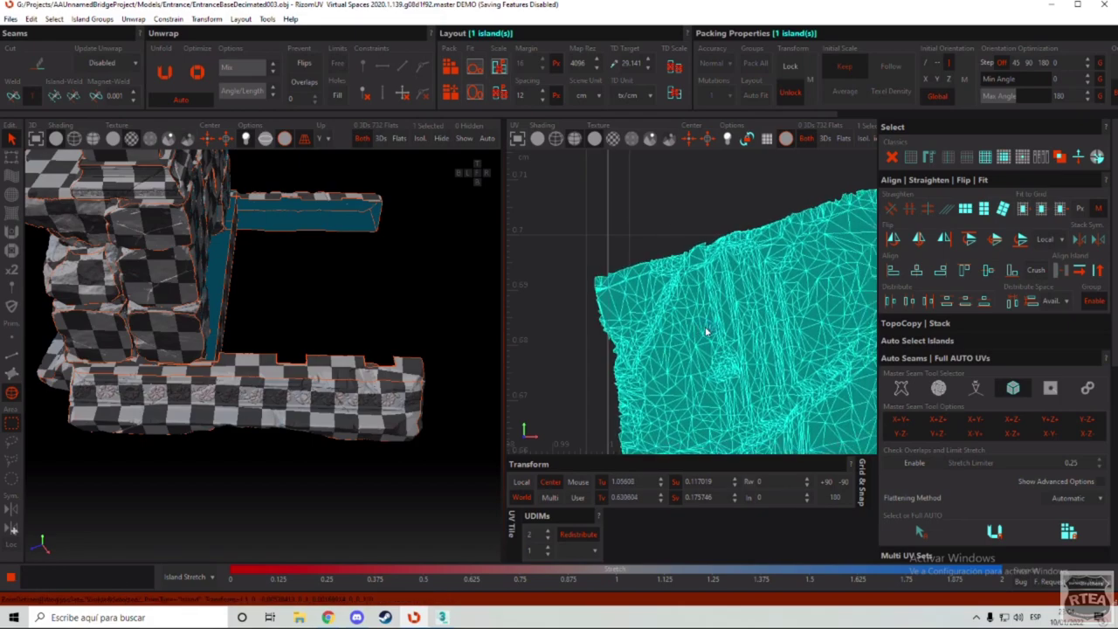
pyautogui.click(636, 250)
pyautogui.scroll(-2, 659, 249)
pyautogui.click(660, 249)
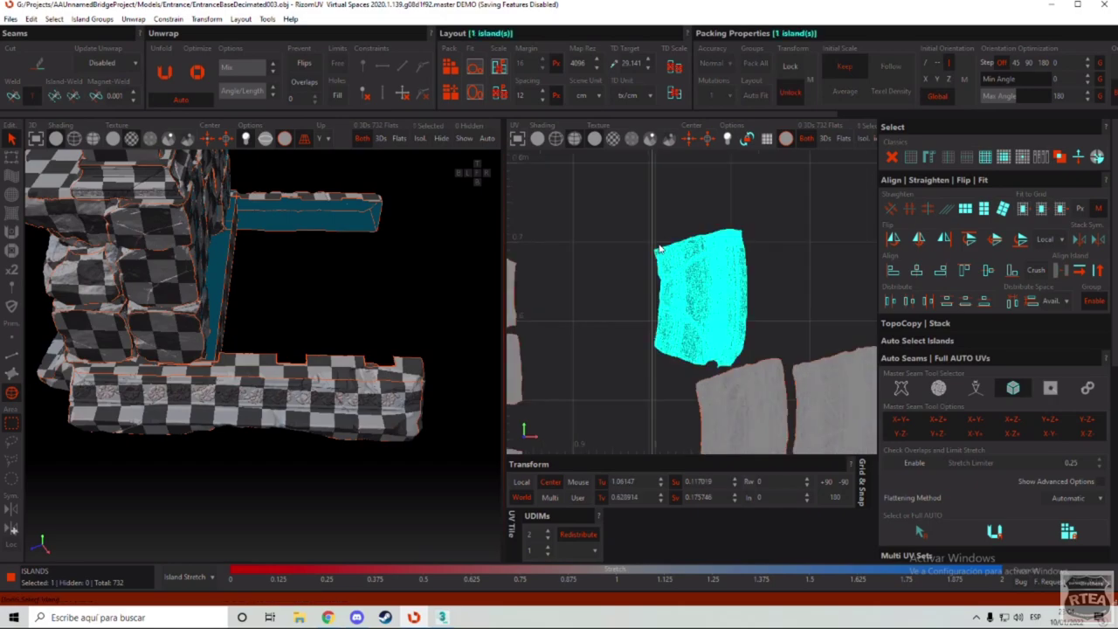
pyautogui.scroll(-4, 699, 252)
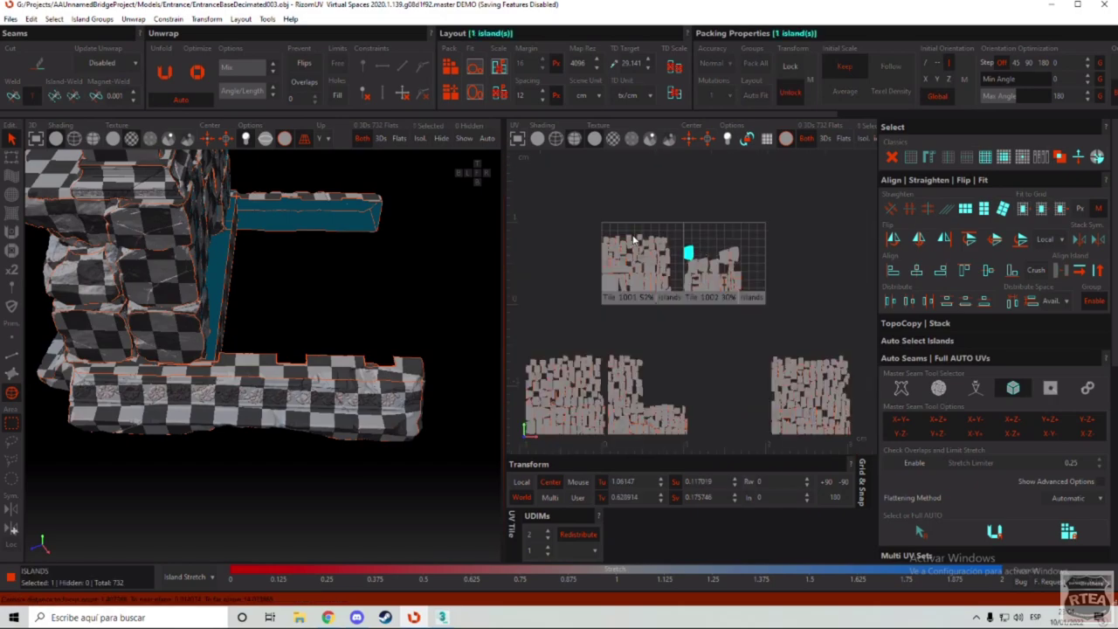
pyautogui.scroll(2, 620, 253)
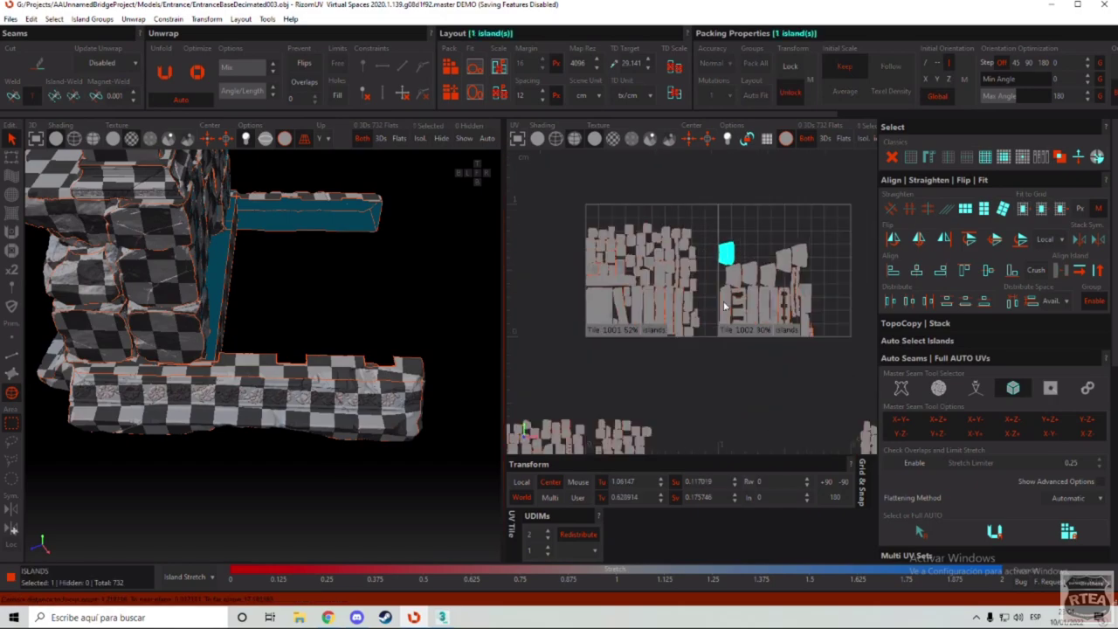
pyautogui.scroll(5, 711, 224)
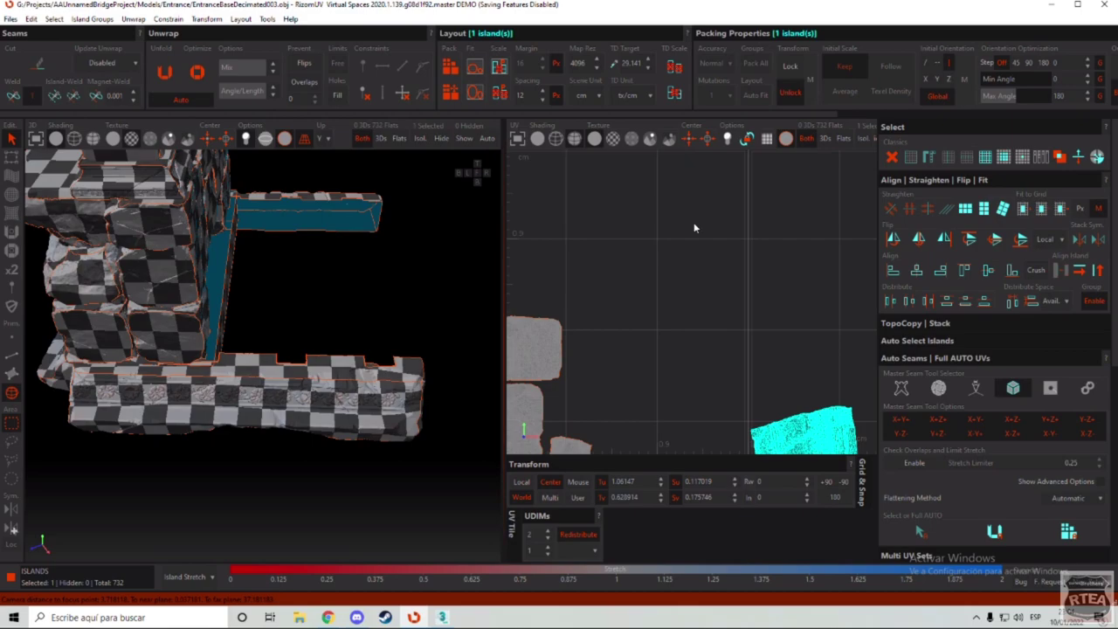
pyautogui.scroll(-5, 614, 237)
pyautogui.click(623, 199)
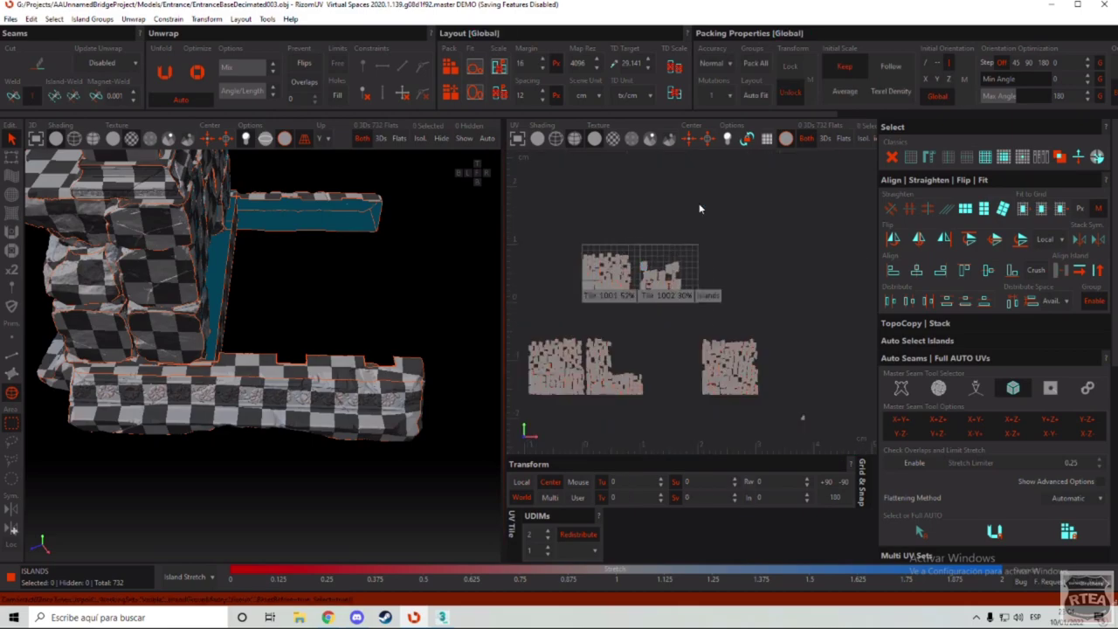
# Step: Set the orientation optimization step to 45 and move all islands of tiles 1001 and 1002 to the left of the tile grid
pyautogui.click(1014, 64)
pyautogui.scroll(2, 645, 254)
pyautogui.moveTo(794, 207); pyautogui.dragTo(518, 364)
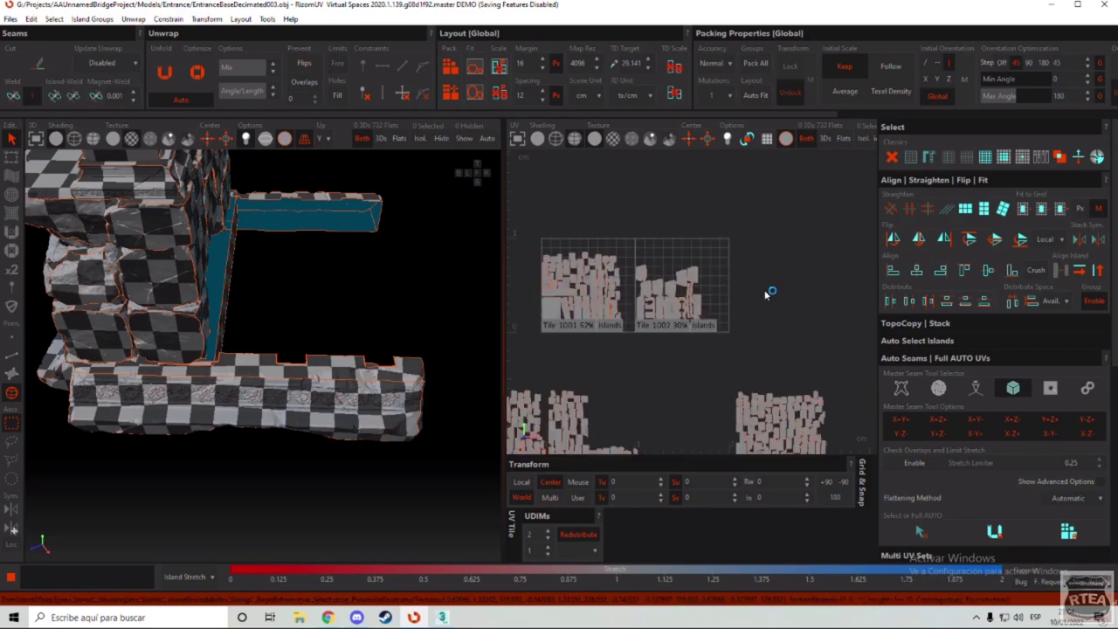
pyautogui.hotkey('ctrl', 'a')
pyautogui.scroll(-2, 738, 257)
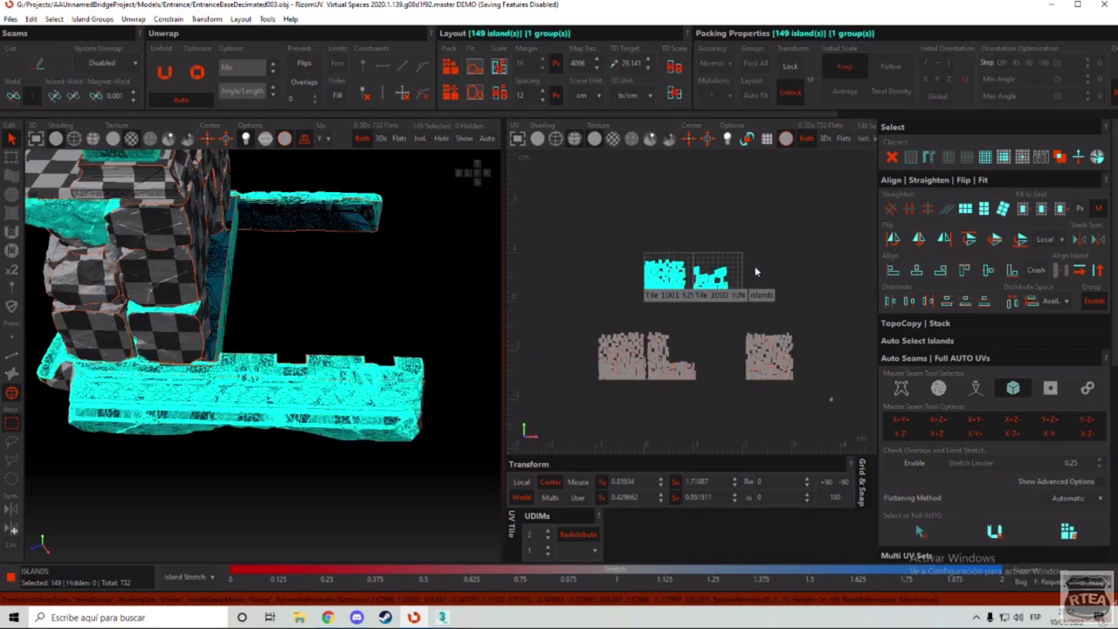
pyautogui.moveTo(739, 257); pyautogui.dragTo(603, 240)
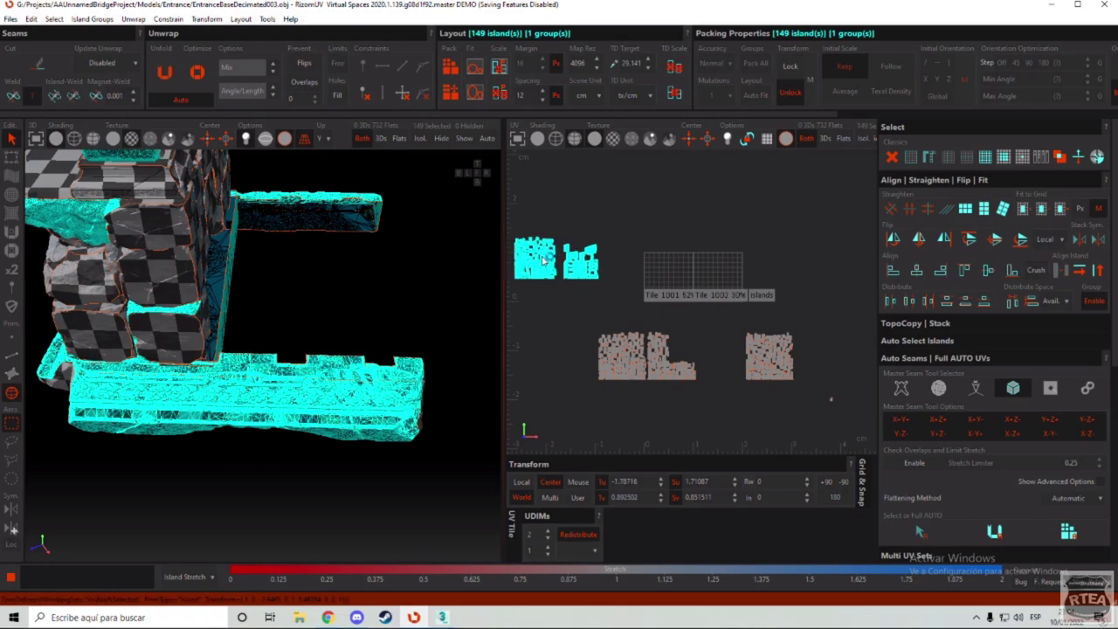
pyautogui.scroll(2, 694, 282)
pyautogui.scroll(2, 688, 286)
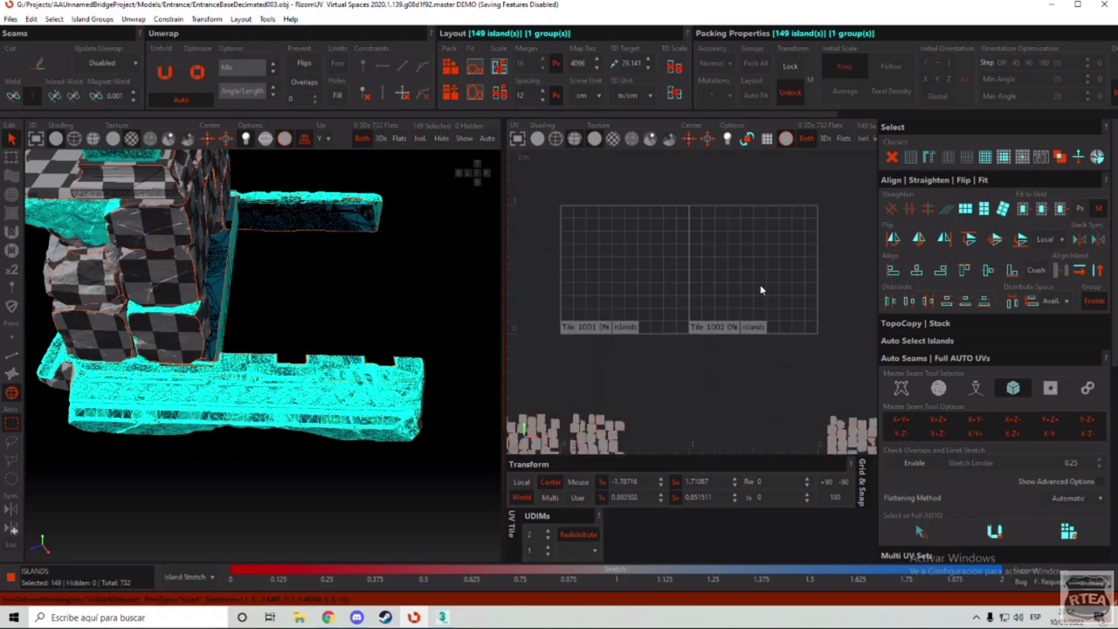
pyautogui.scroll(-2, 761, 290)
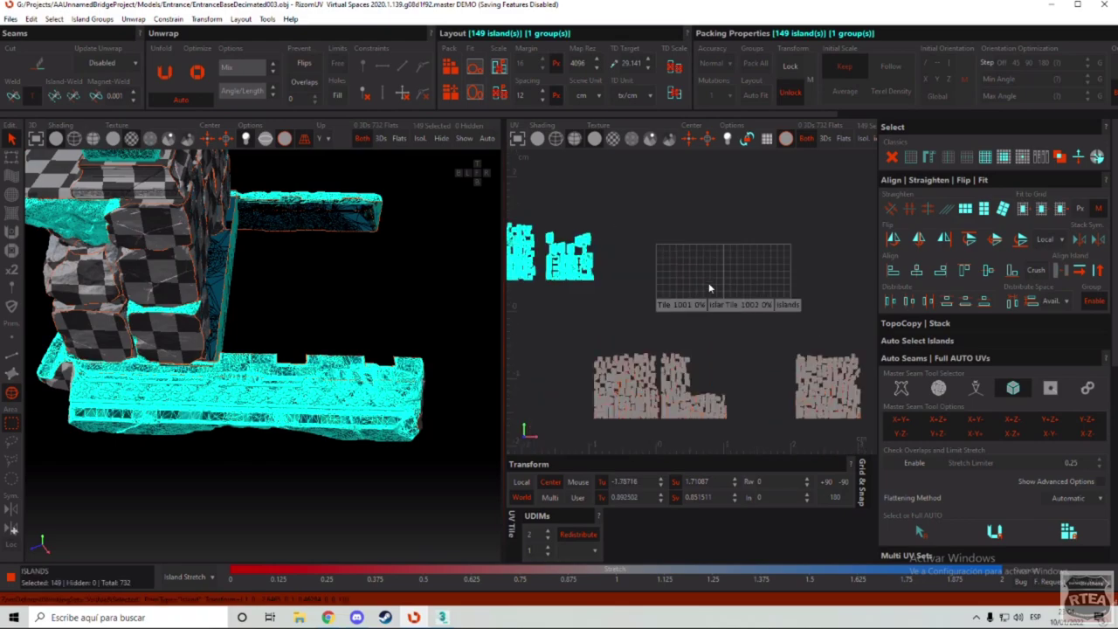
# Step: Move the islands that came from tile 1002 into tile 1001 and pack them
pyautogui.click(589, 244)
pyautogui.moveTo(591, 244); pyautogui.dragTo(700, 269)
pyautogui.scroll(2, 700, 292)
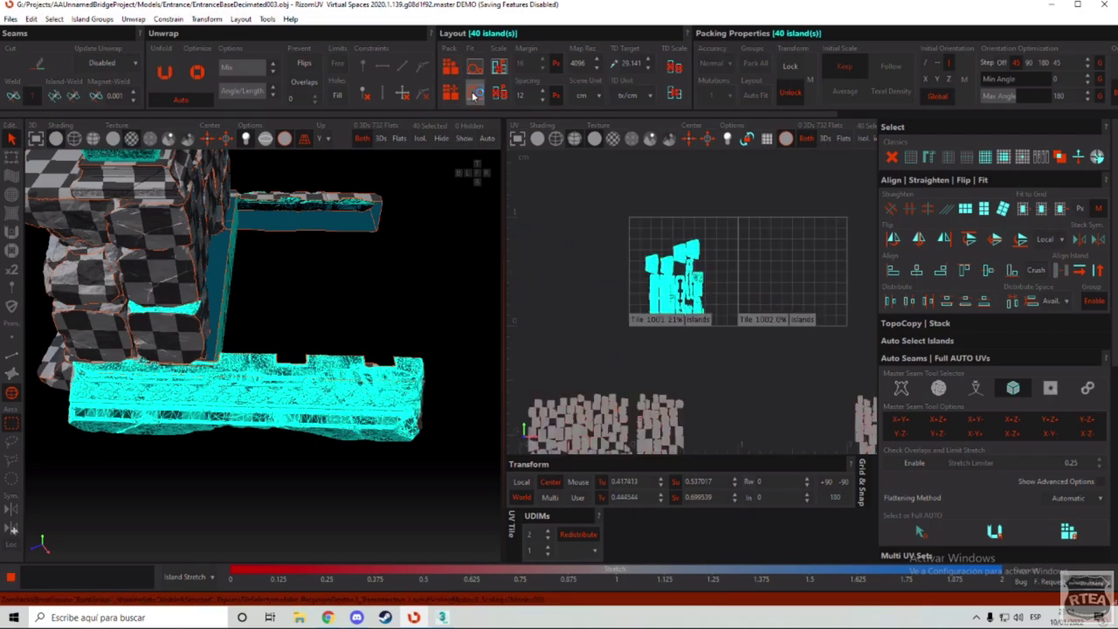
pyautogui.click(450, 66)
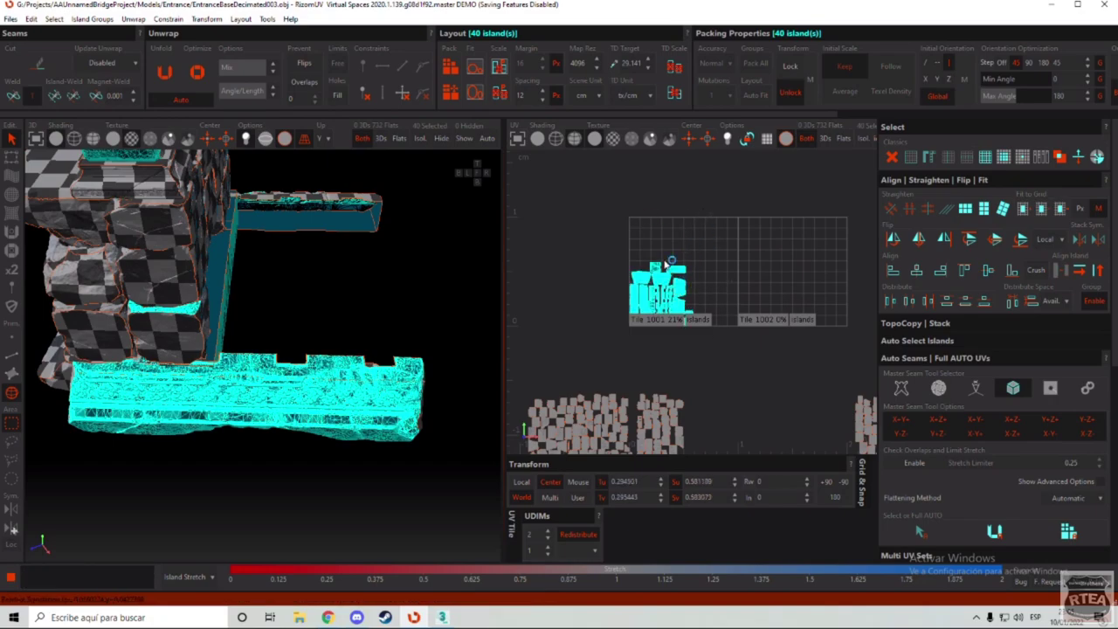
# Step: Repack the selected islands across tiles 1001 and 1002 and move the packed result above the tile grid
pyautogui.moveTo(675, 291); pyautogui.dragTo(746, 294)
pyautogui.press('p')
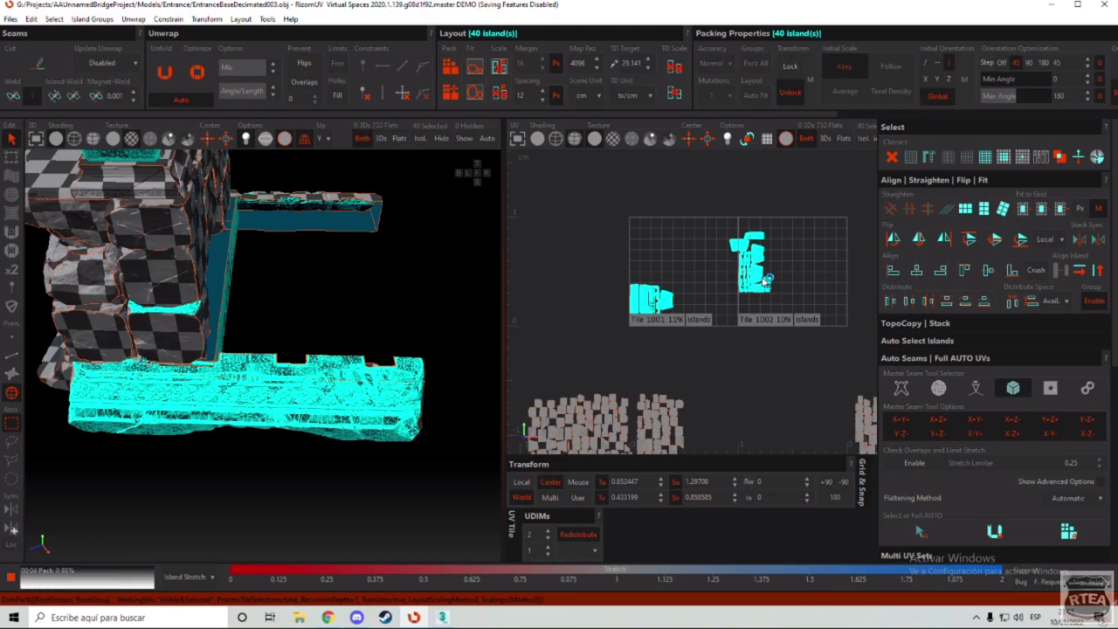
pyautogui.scroll(-3, 761, 328)
pyautogui.moveTo(762, 299); pyautogui.dragTo(706, 213)
pyautogui.scroll(2, 750, 262)
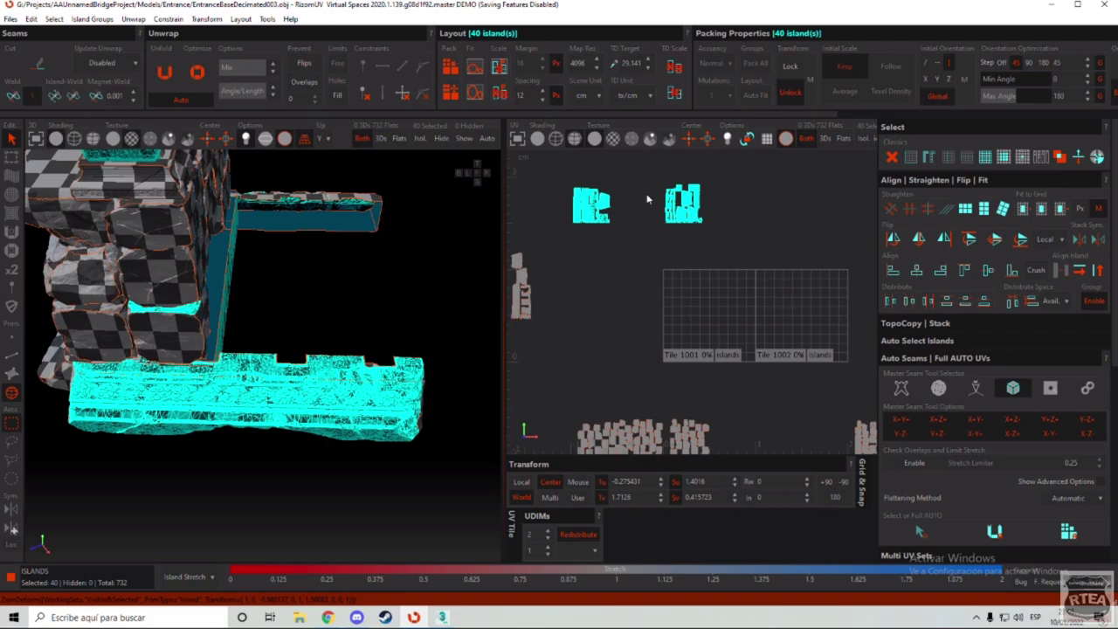
# Step: Select the island sets left of the grid plus the first set above it, and pack them into tiles 1001 and 1002
pyautogui.scroll(6, 670, 203)
pyautogui.scroll(-1, 671, 203)
pyautogui.scroll(-6, 635, 199)
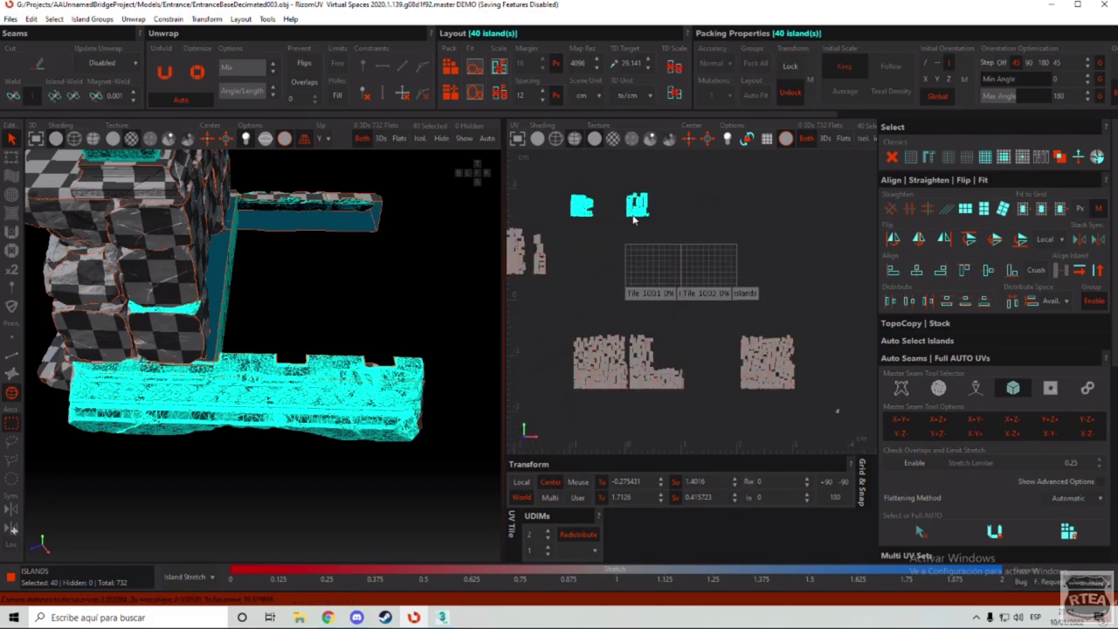
pyautogui.scroll(3, 540, 230)
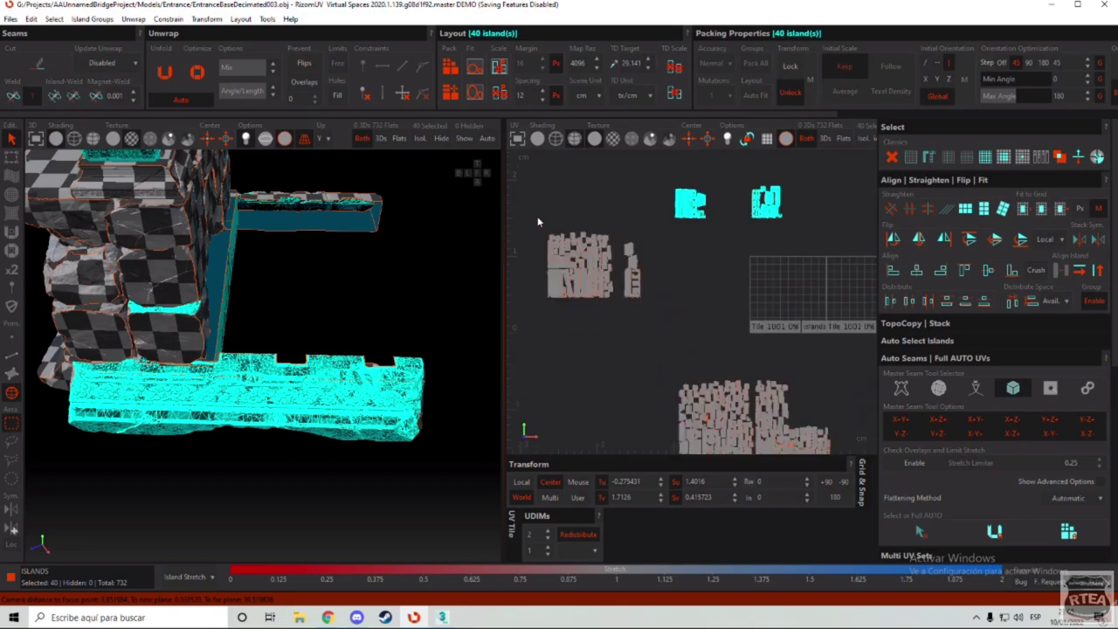
pyautogui.moveTo(526, 179); pyautogui.dragTo(718, 310)
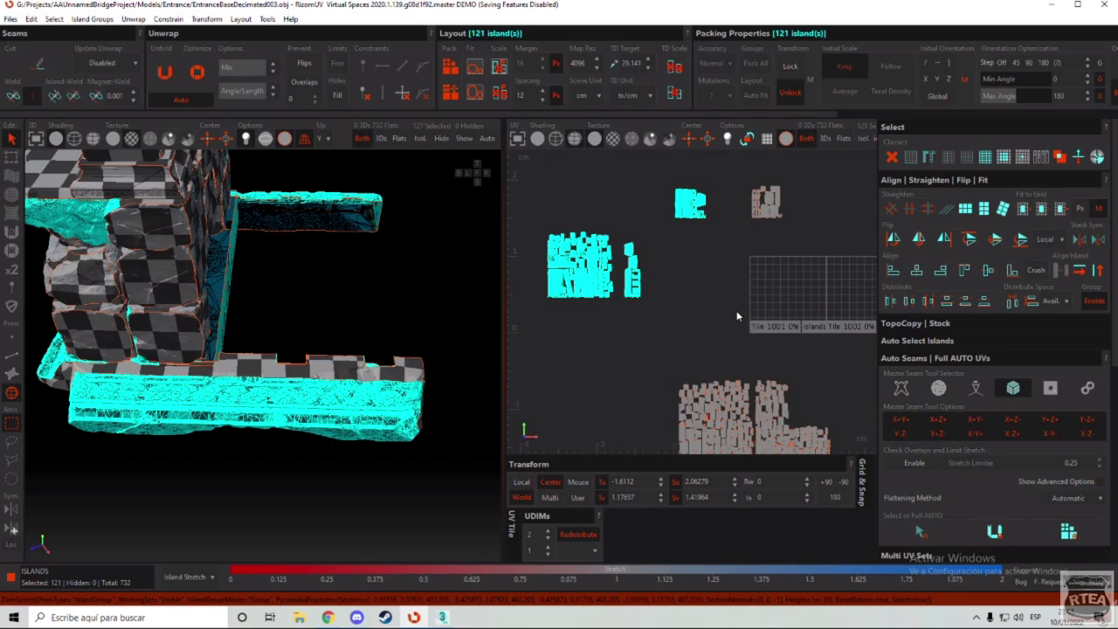
pyautogui.click(450, 66)
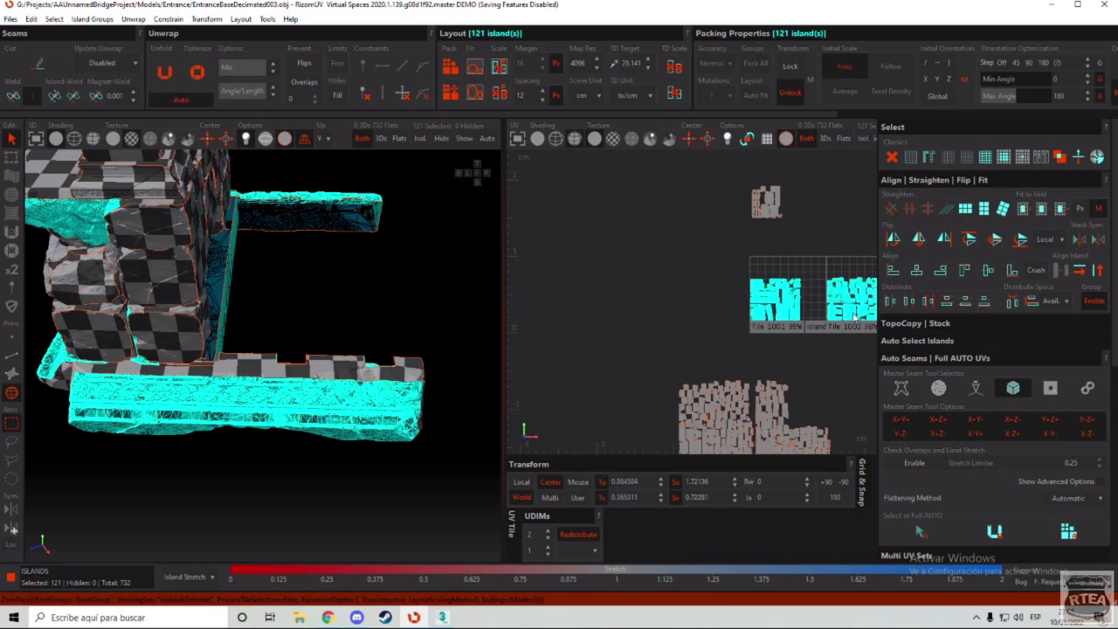
pyautogui.scroll(3, 854, 318)
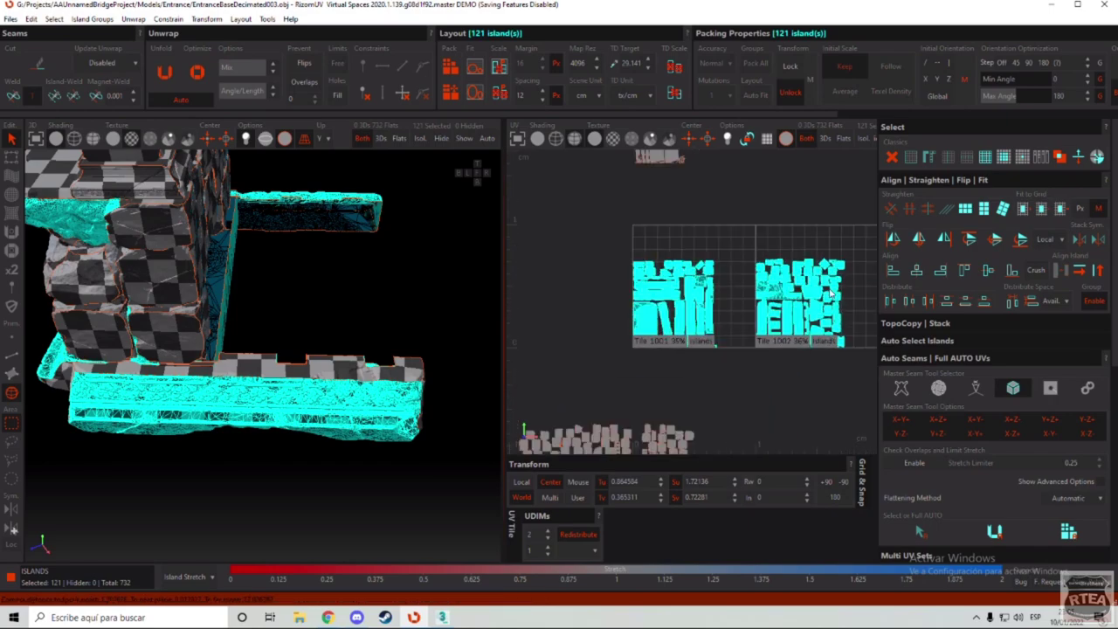
pyautogui.scroll(4, 680, 321)
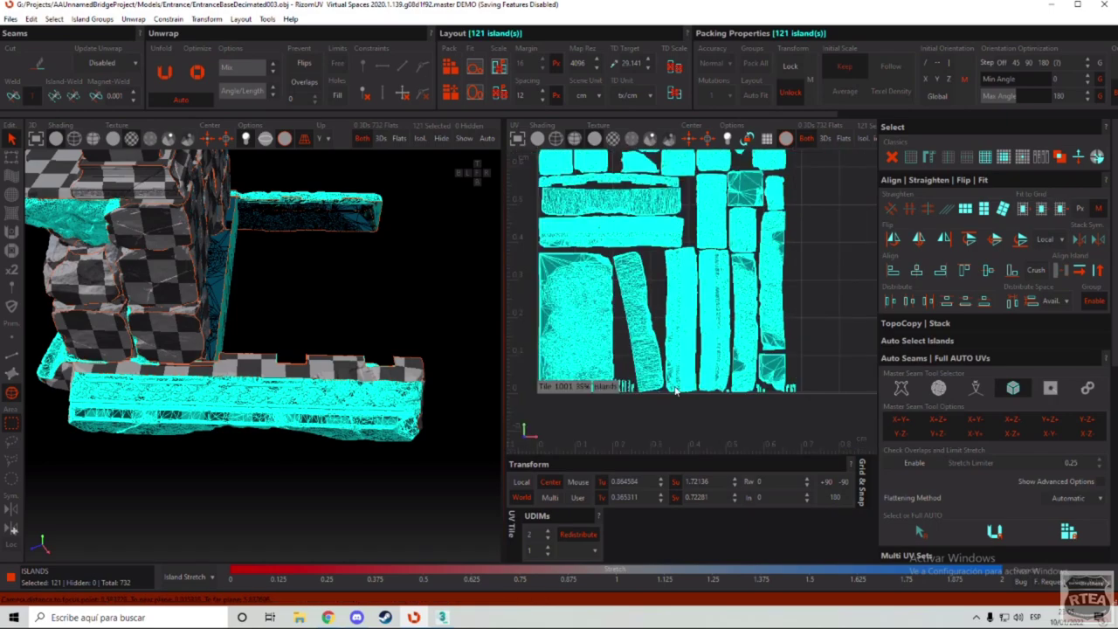
pyautogui.scroll(-5, 609, 236)
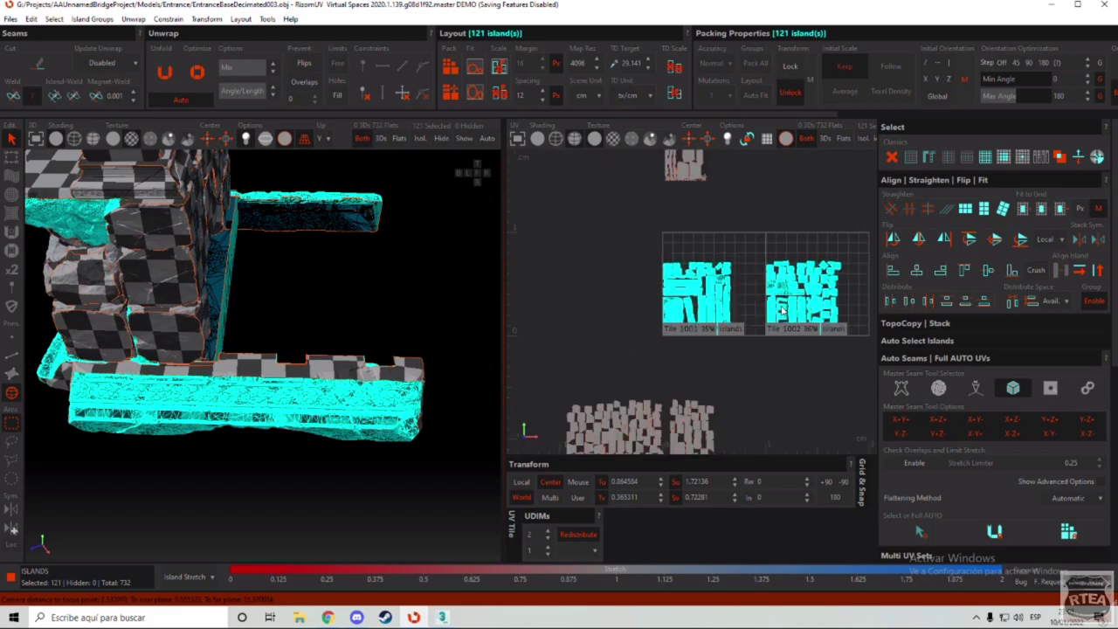
# Step: Move the packed islands out to the left of the tiles and reduce the UDIM layout to 1 column
pyautogui.moveTo(554, 234); pyautogui.dragTo(455, 245)
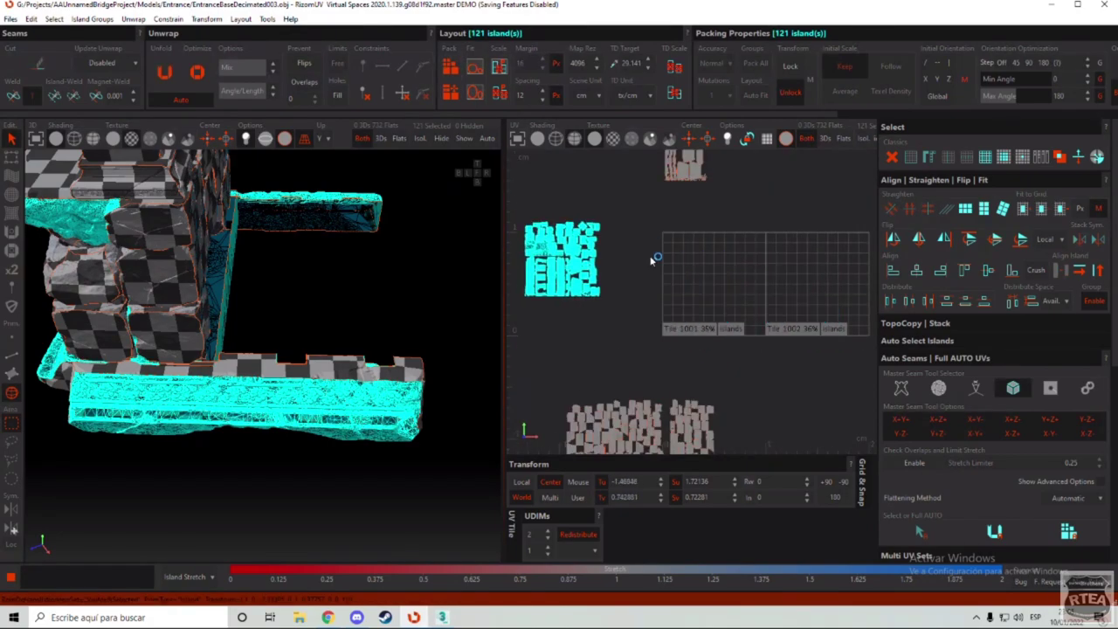
pyautogui.scroll(-4, 666, 277)
pyautogui.scroll(3, 713, 349)
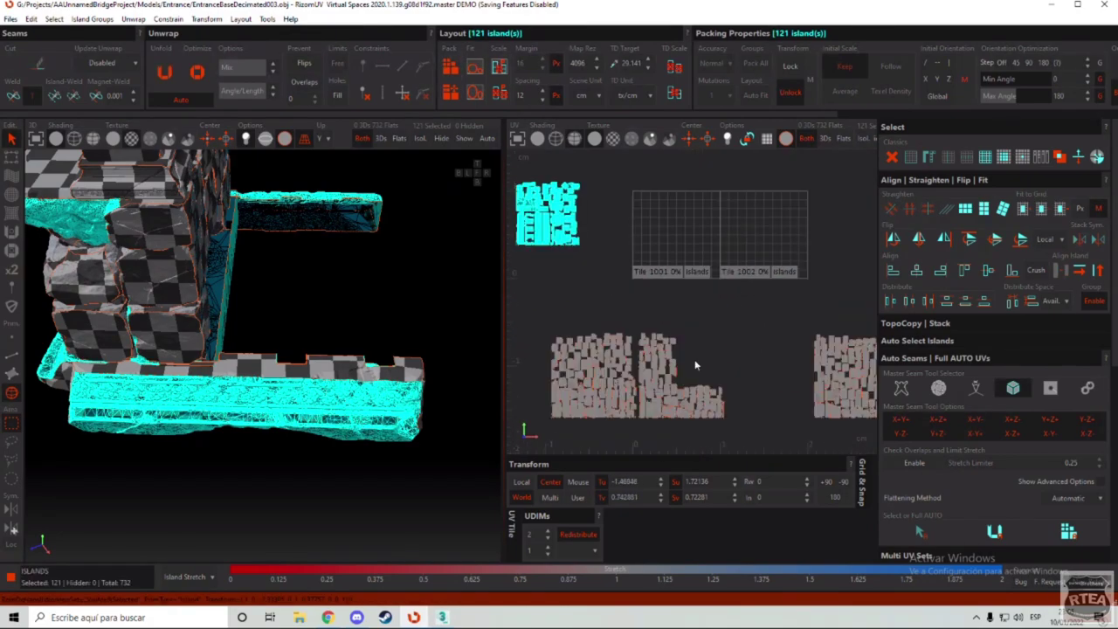
pyautogui.click(547, 538)
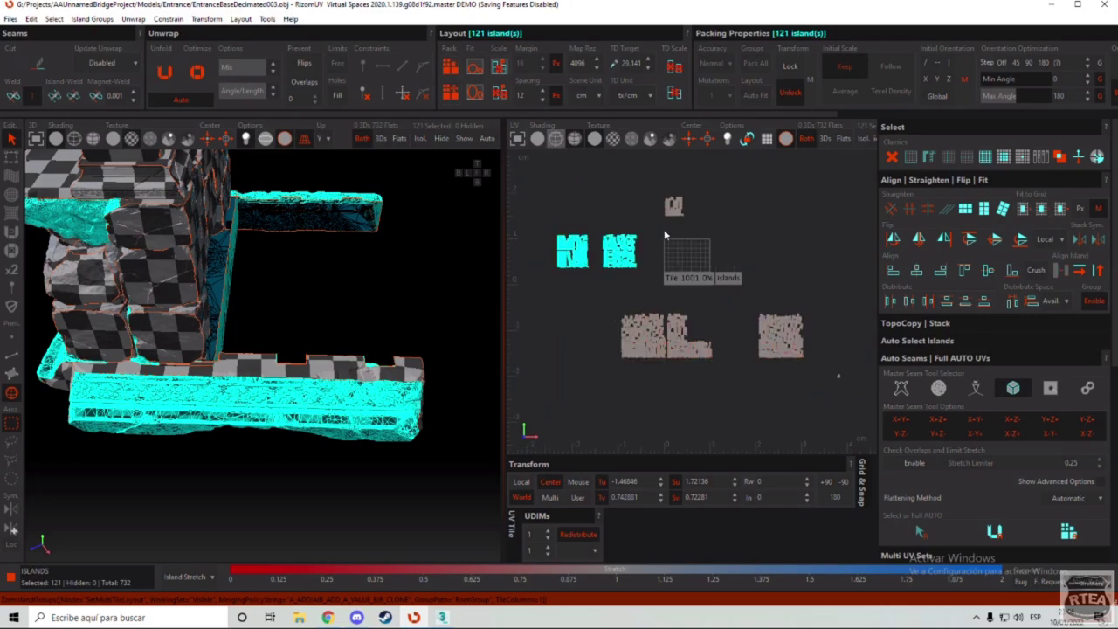
# Step: Pack the selected islands into the single tile 1001 and examine the diagonally rotated islands
pyautogui.click(450, 70)
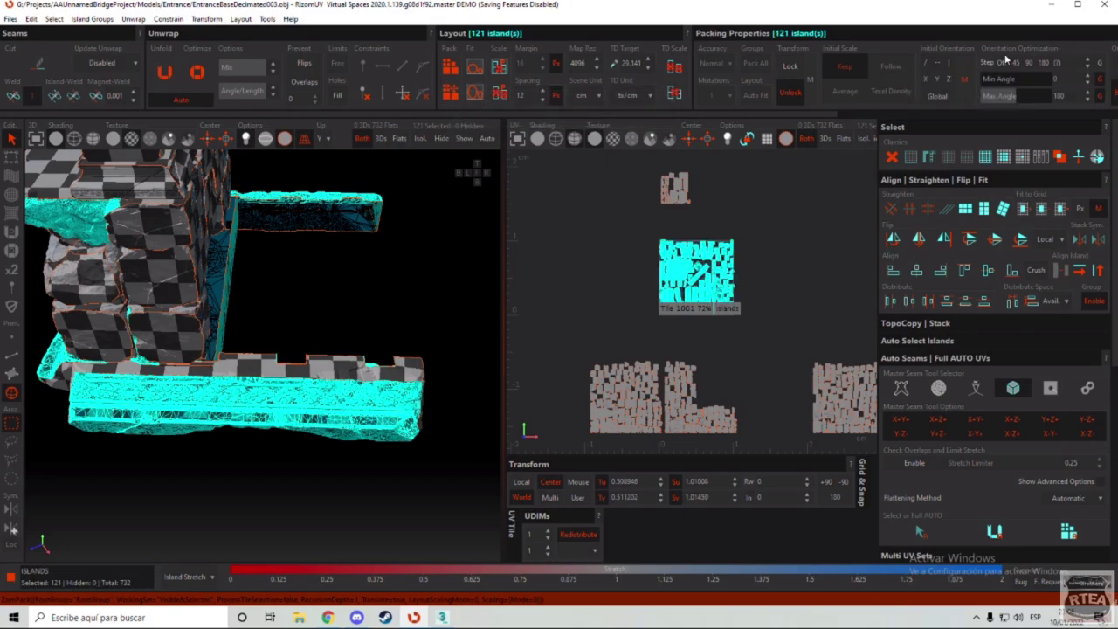
pyautogui.scroll(5, 726, 248)
pyautogui.scroll(-2, 676, 323)
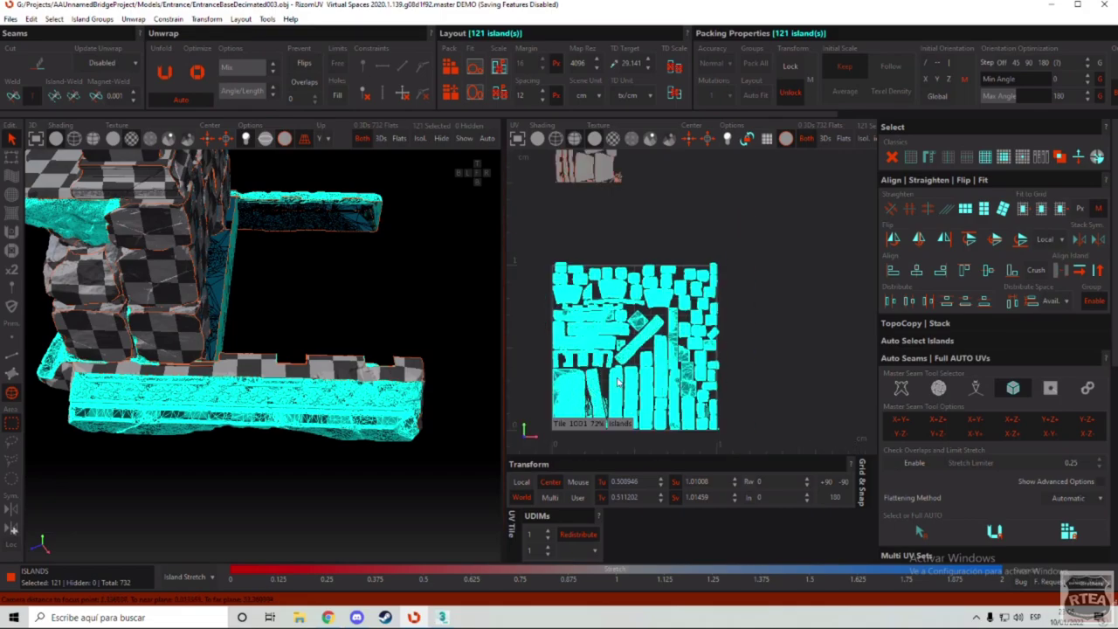
pyautogui.scroll(6, 617, 382)
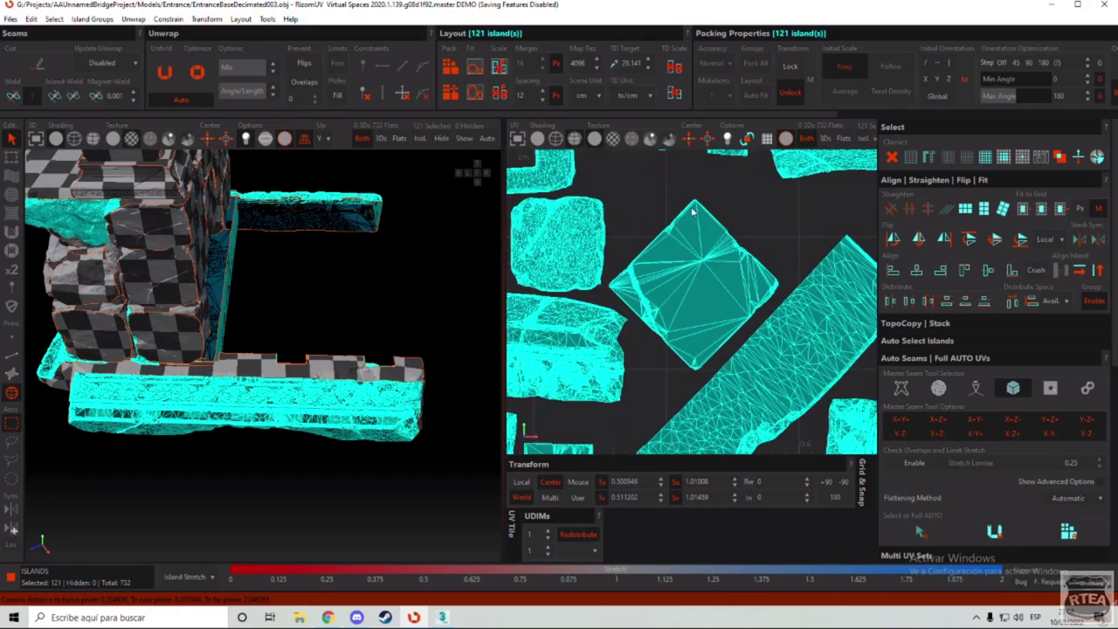
# Step: Examine the diagonal and slanted islands in tile 1001, selecting the long diagonal strip and the slanted strip to check their rotation
pyautogui.click(704, 213)
pyautogui.scroll(-3, 644, 260)
pyautogui.click(710, 314)
pyautogui.scroll(-3, 689, 254)
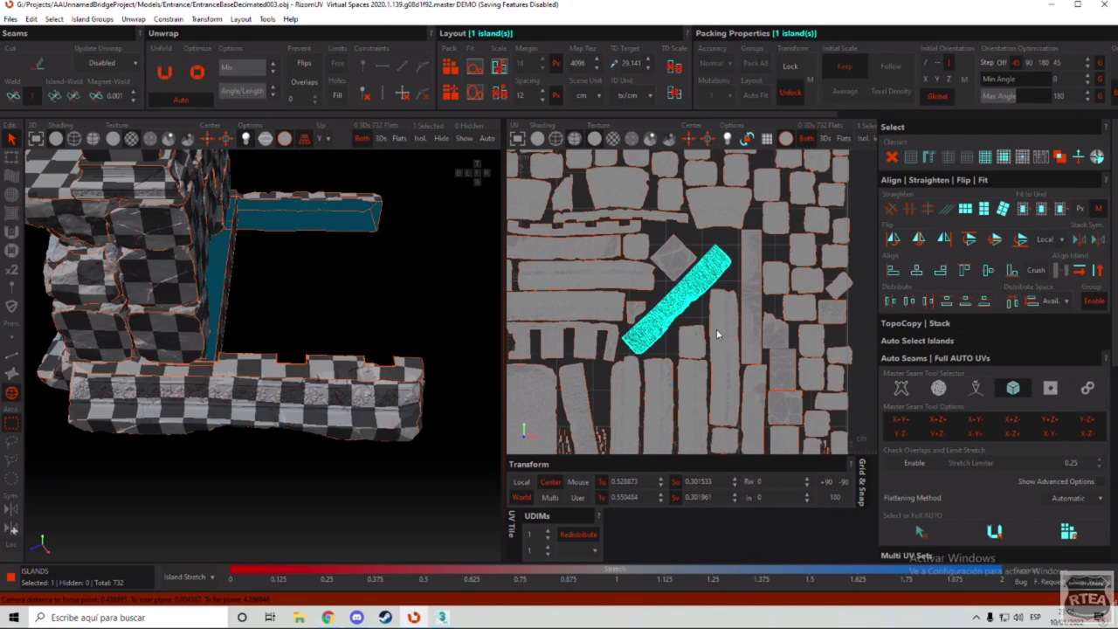
pyautogui.click(723, 239)
pyautogui.scroll(-4, 678, 247)
pyautogui.scroll(6, 641, 302)
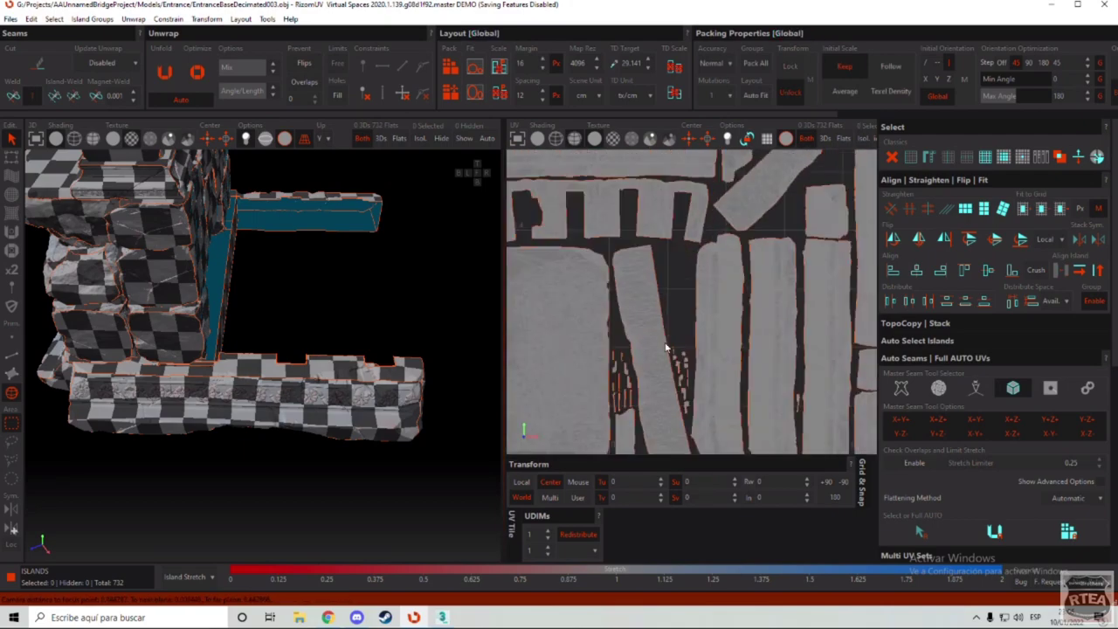
pyautogui.click(665, 345)
pyautogui.scroll(-4, 639, 336)
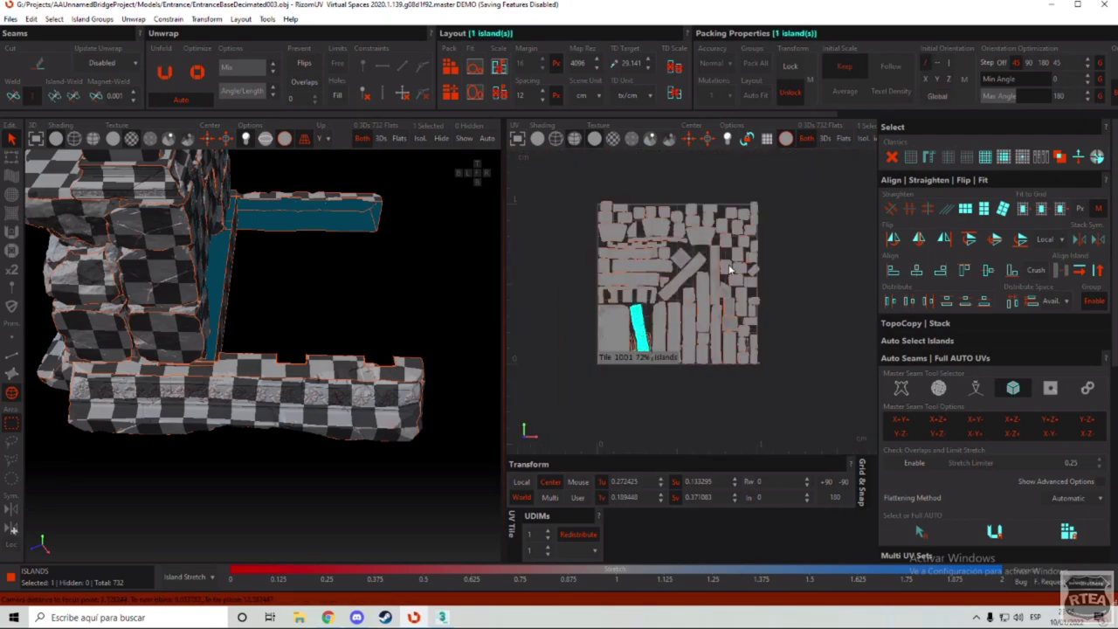
pyautogui.scroll(2, 726, 271)
pyautogui.scroll(3, 661, 258)
# Step: Examine the small diagonally rotated island at the edge of tile 1001 and how it sits relative to the tile border
pyautogui.click(724, 294)
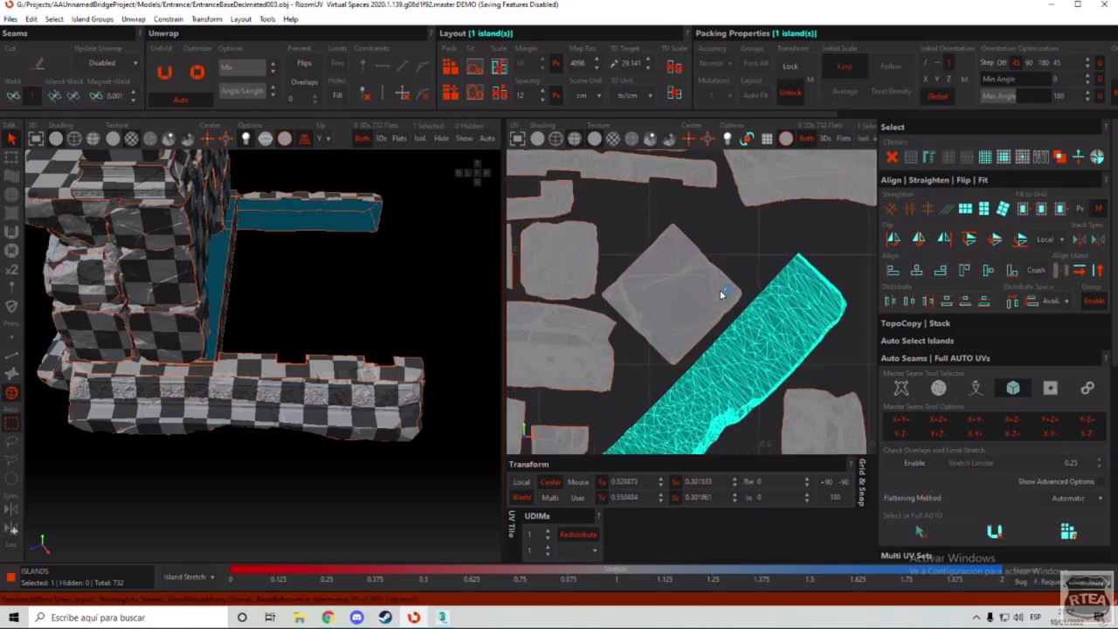
pyautogui.scroll(-3, 795, 317)
pyautogui.scroll(3, 744, 270)
pyautogui.click(743, 270)
pyautogui.scroll(2, 743, 270)
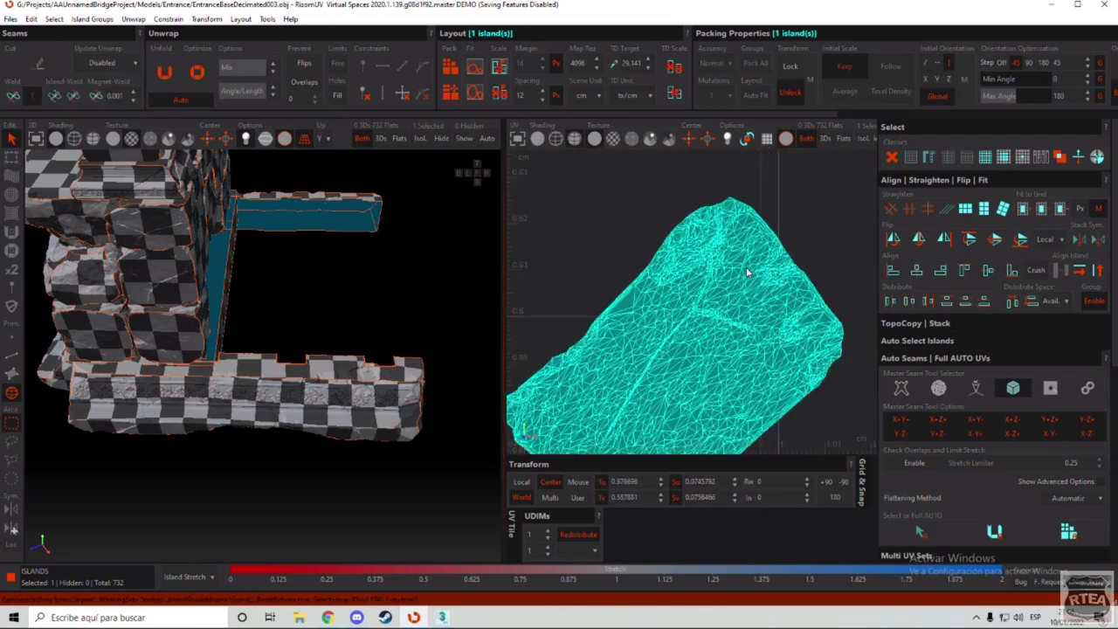
pyautogui.scroll(-4, 698, 274)
pyautogui.scroll(4, 707, 291)
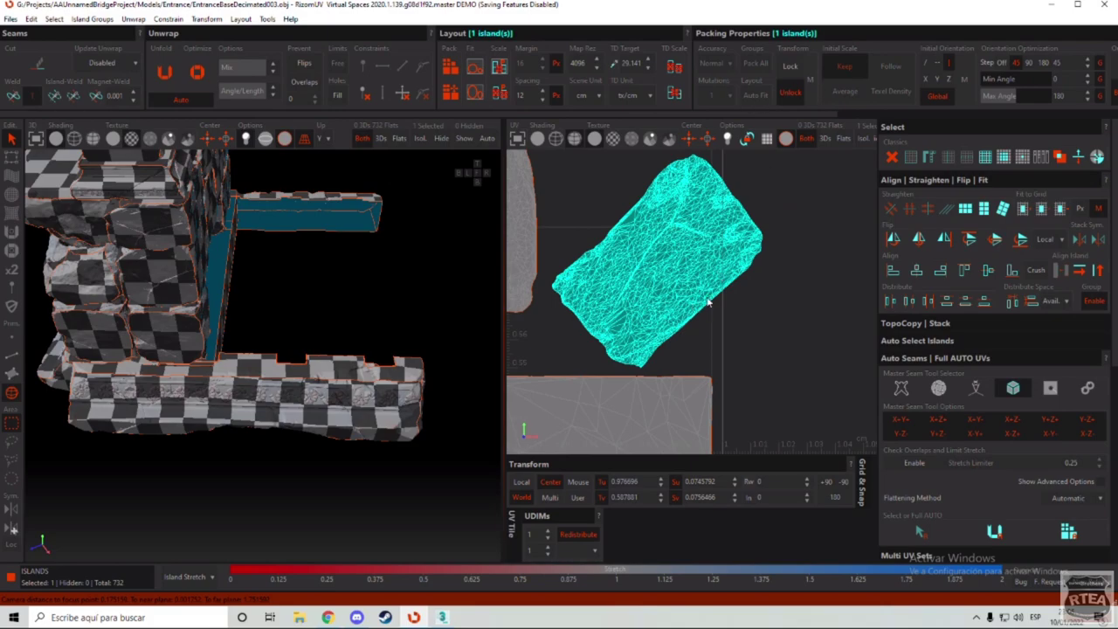
pyautogui.scroll(-5, 669, 349)
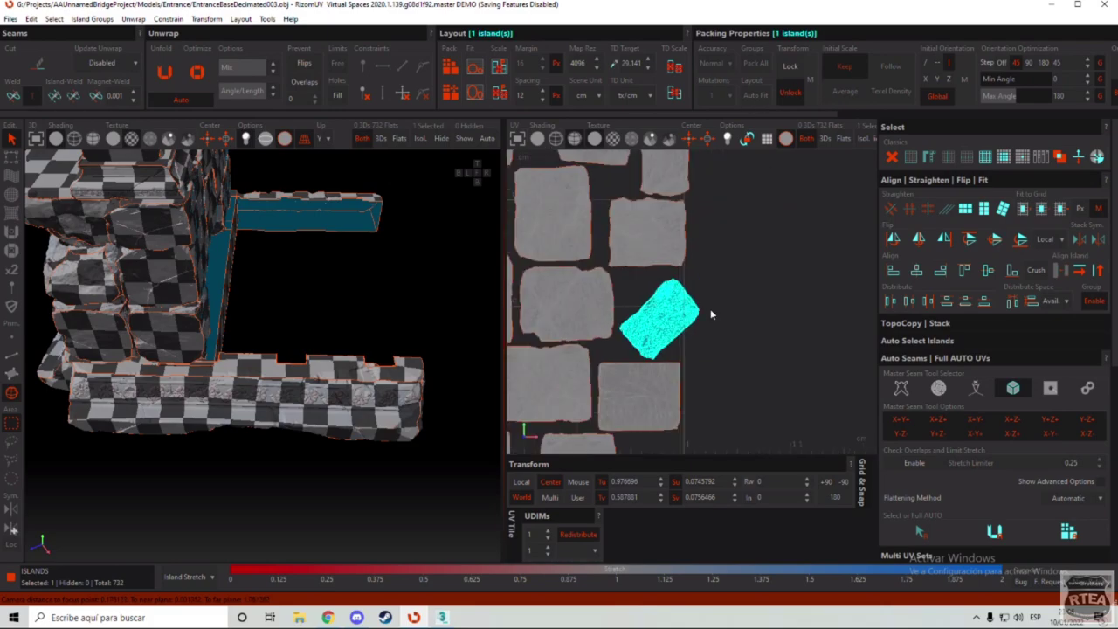
pyautogui.scroll(4, 669, 262)
pyautogui.scroll(-7, 672, 184)
pyautogui.scroll(4, 672, 168)
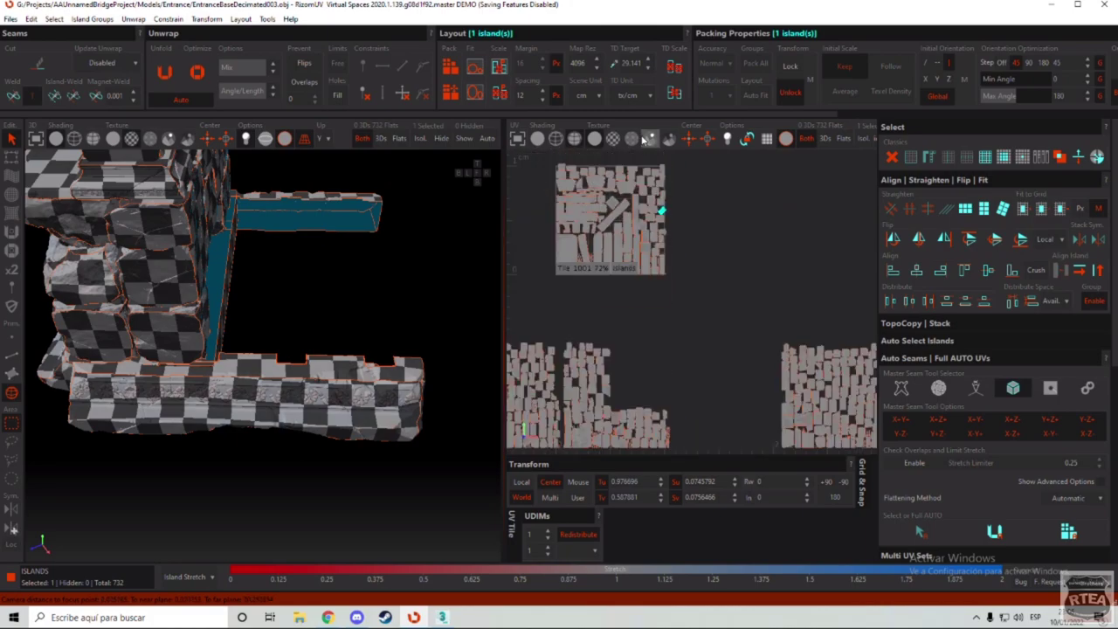
pyautogui.scroll(-3, 647, 183)
pyautogui.scroll(-2, 641, 186)
pyautogui.scroll(-2, 642, 184)
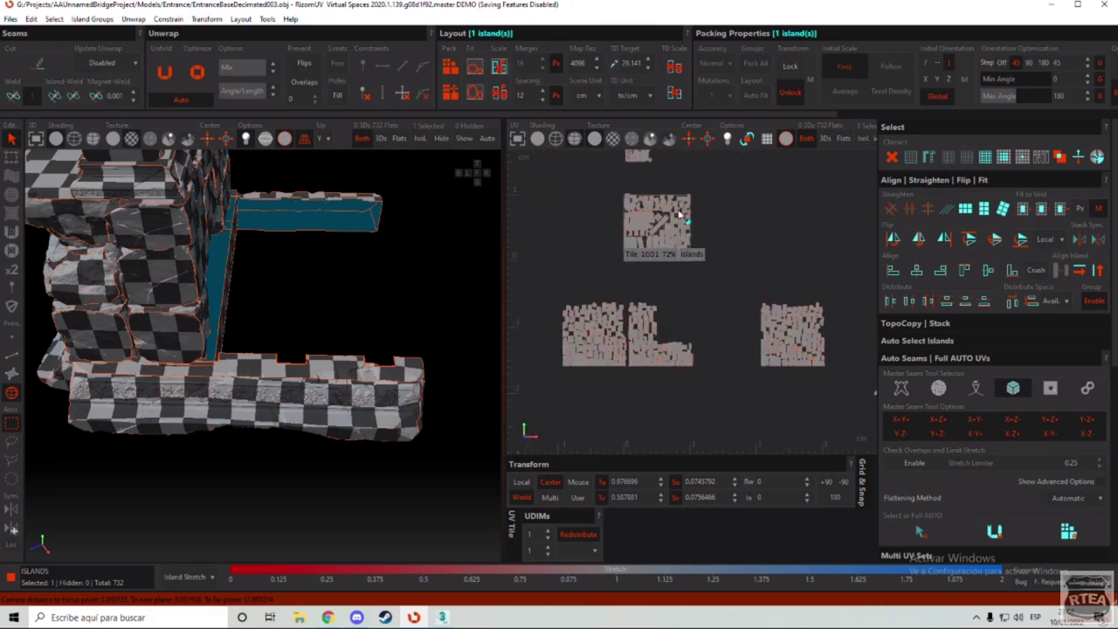
# Step: Select all islands packed in tile 1001, move them out to the left of the tile, and clear the selection
pyautogui.moveTo(716, 183); pyautogui.dragTo(586, 276)
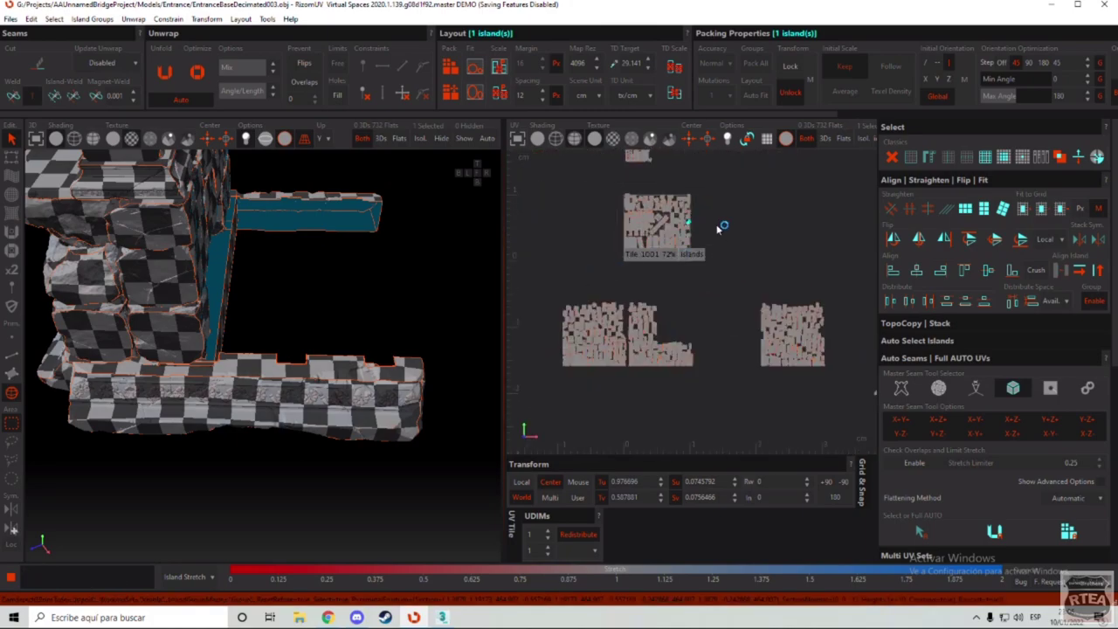
pyautogui.scroll(5, 645, 207)
pyautogui.scroll(-2, 807, 236)
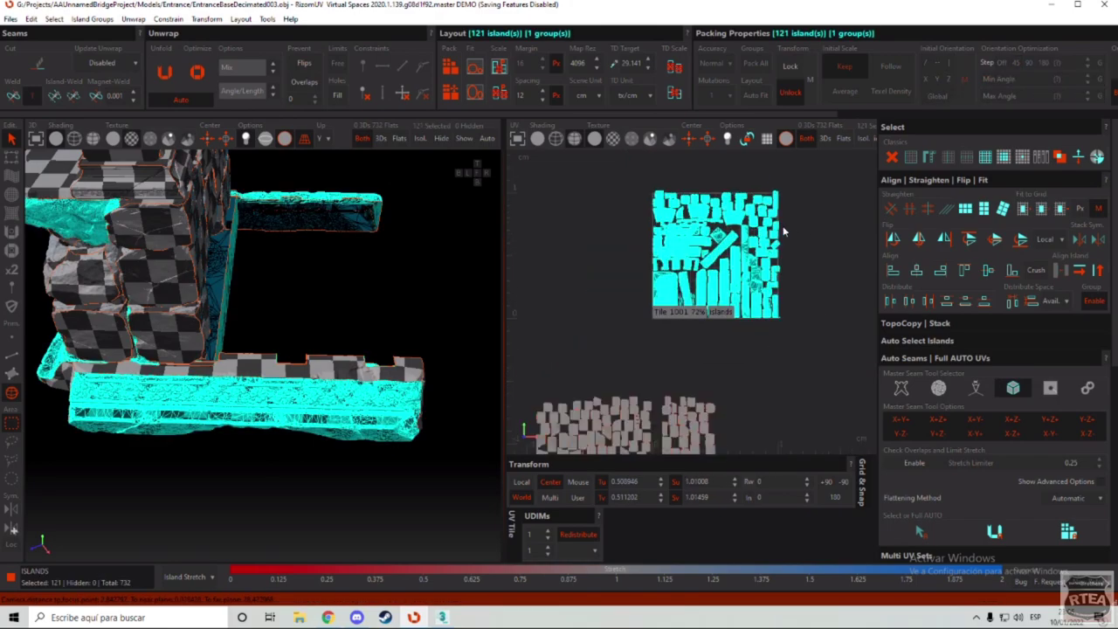
pyautogui.moveTo(790, 231); pyautogui.dragTo(584, 234, button='middle')
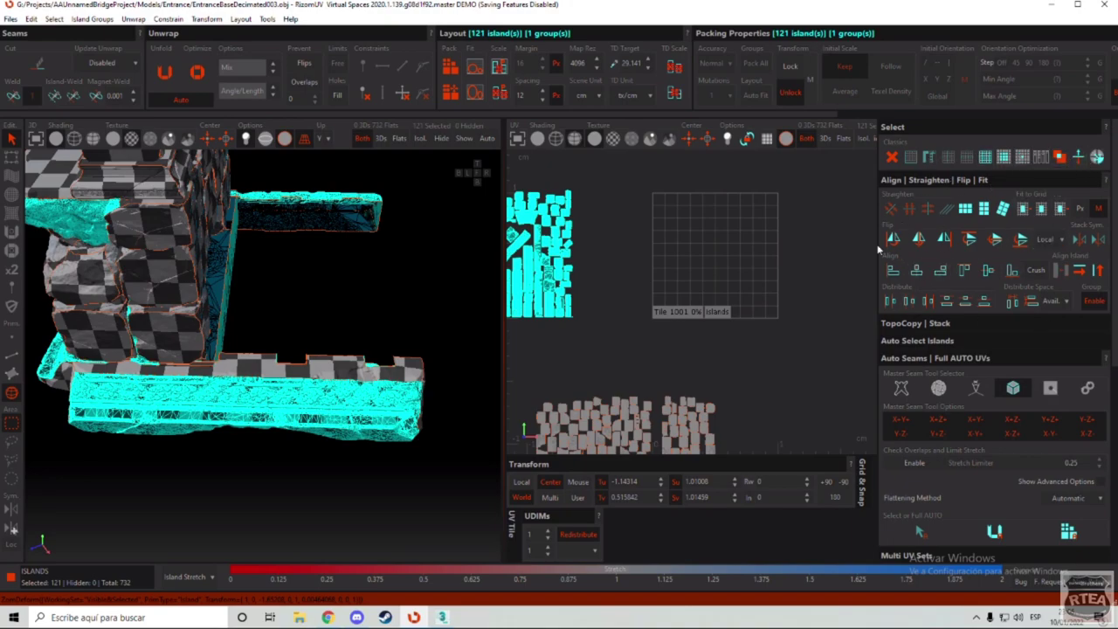
pyautogui.click(673, 258)
# Step: Select the large island in the set's lower-left corner, move it below the set, and flip it horizontally to the left
pyautogui.scroll(-4, 742, 292)
pyautogui.scroll(8, 621, 277)
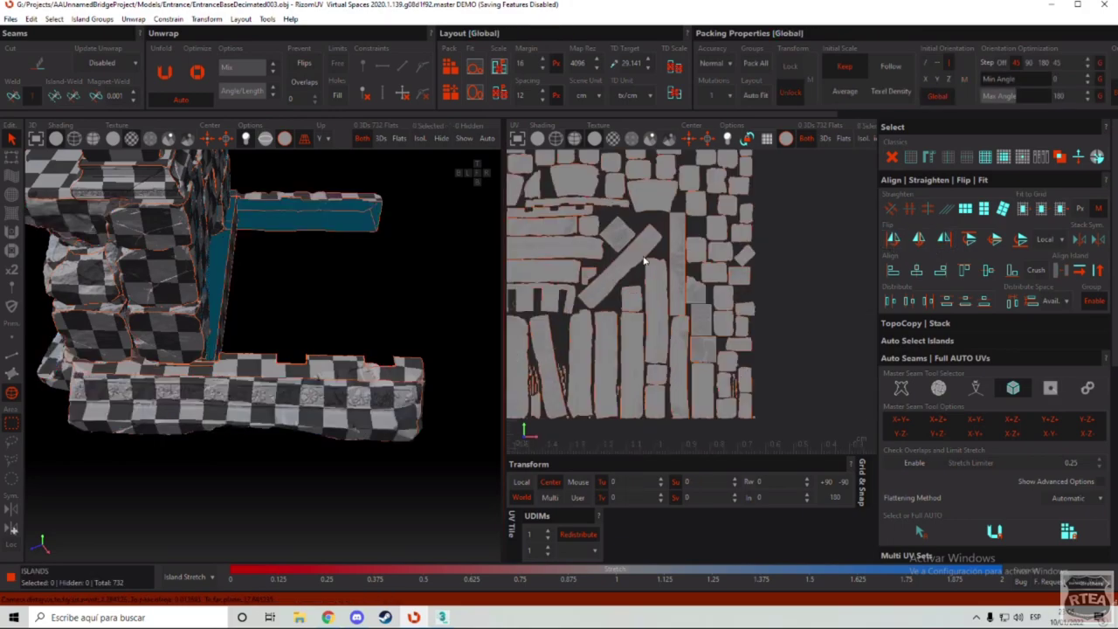
pyautogui.click(635, 253)
pyautogui.scroll(-6, 621, 242)
pyautogui.scroll(3, 582, 232)
pyautogui.click(548, 276)
pyautogui.scroll(-3, 810, 268)
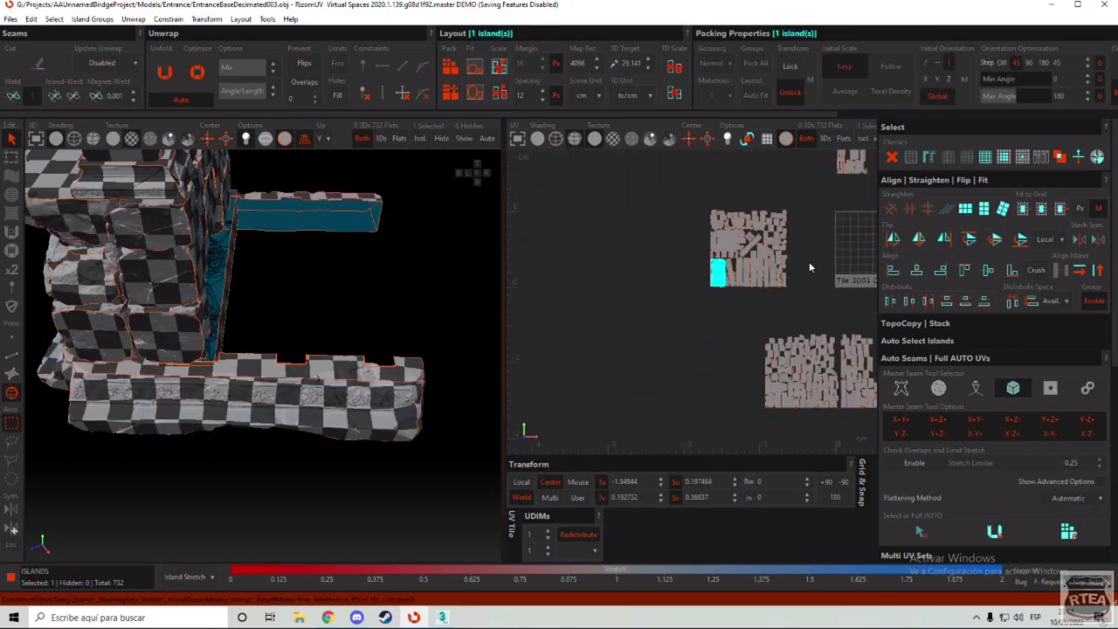
pyautogui.press('f')
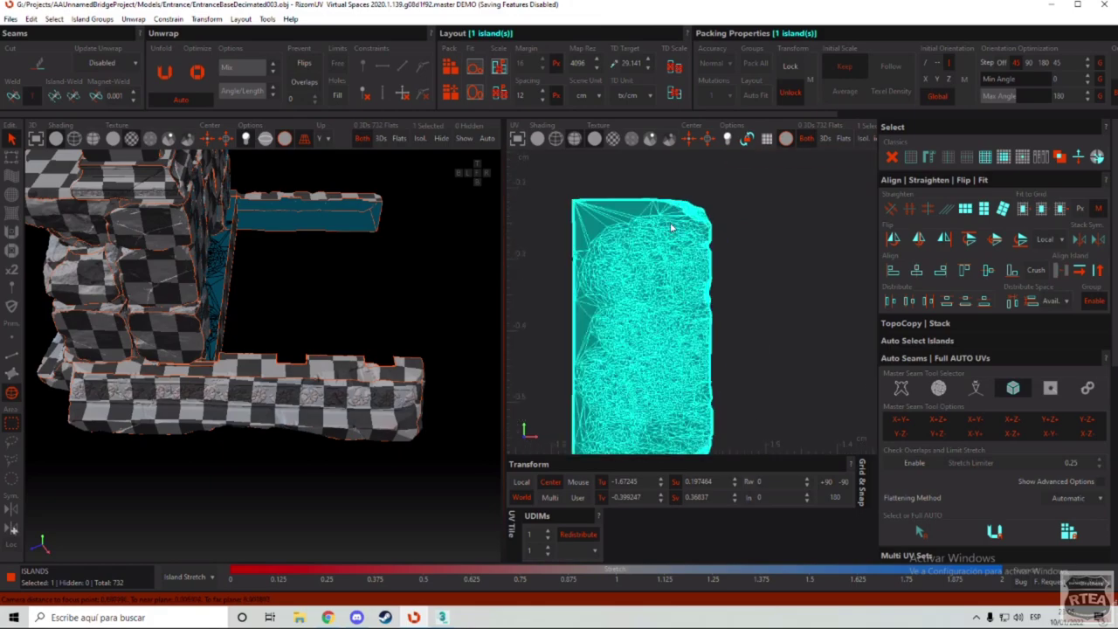
pyautogui.click(895, 238)
pyautogui.scroll(-2, 774, 202)
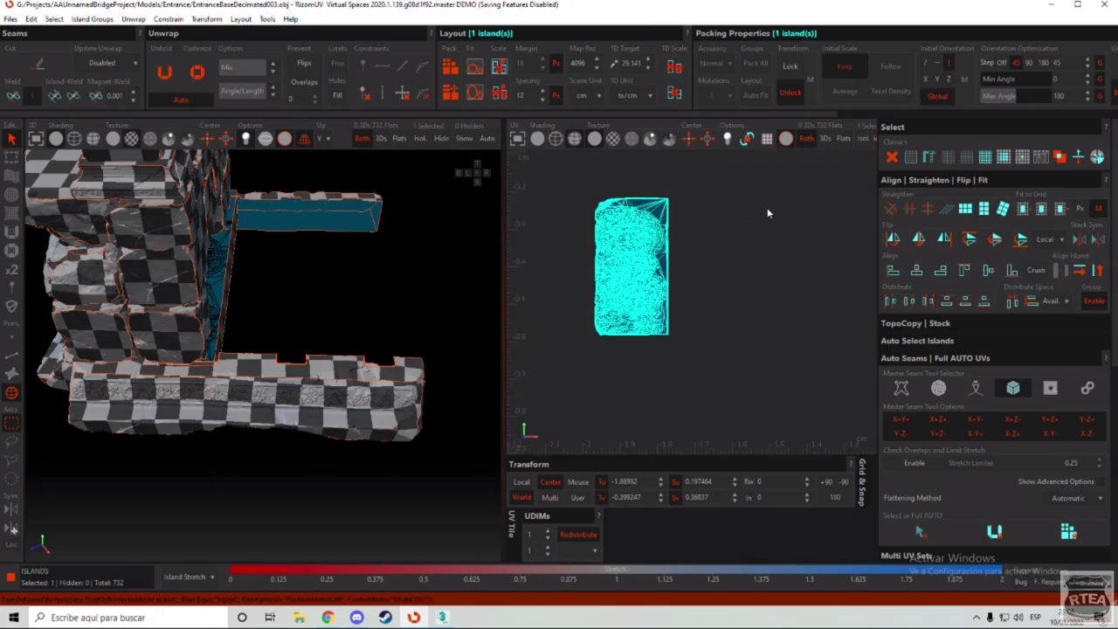
# Step: Inspect the flipped island's shading in the UV view and check the checker pattern on its matching surface in 3D
pyautogui.click(724, 286)
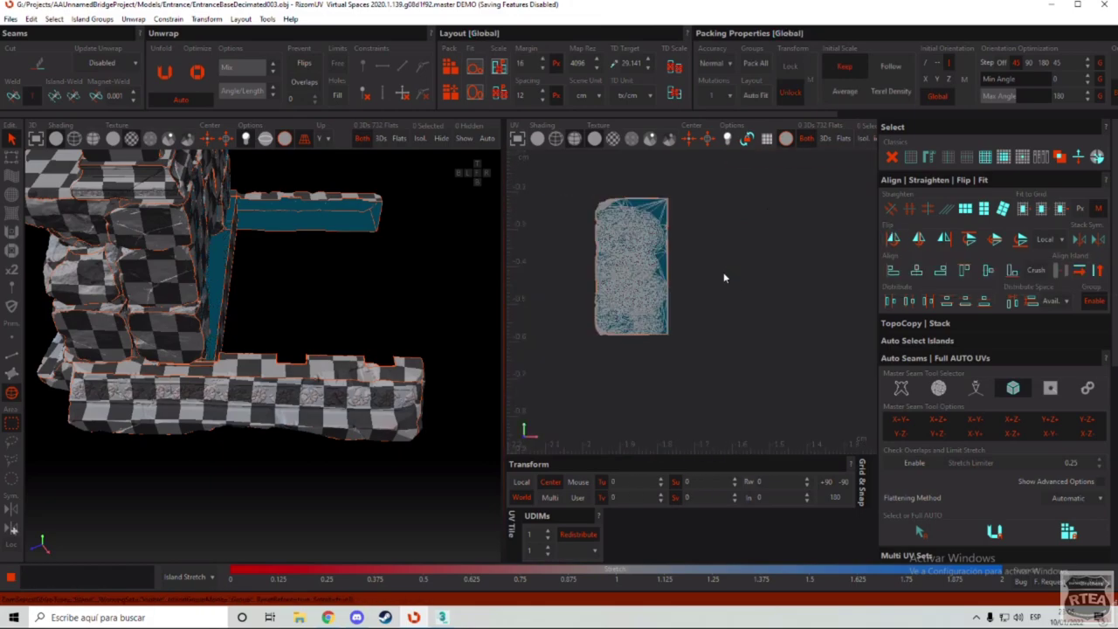
pyautogui.scroll(4, 634, 208)
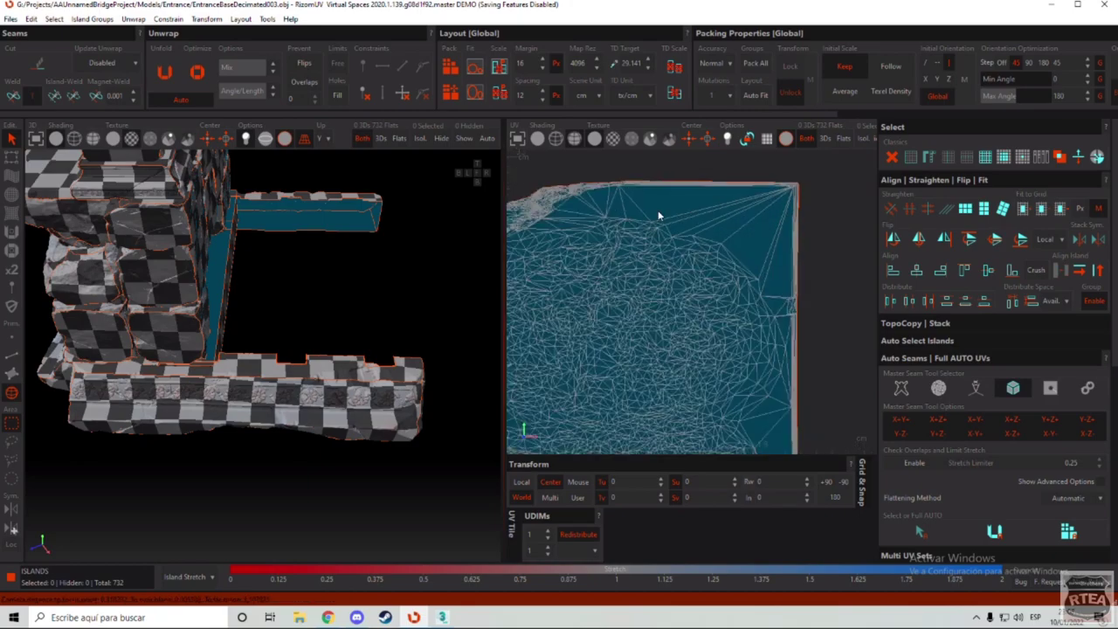
pyautogui.scroll(-3, 699, 210)
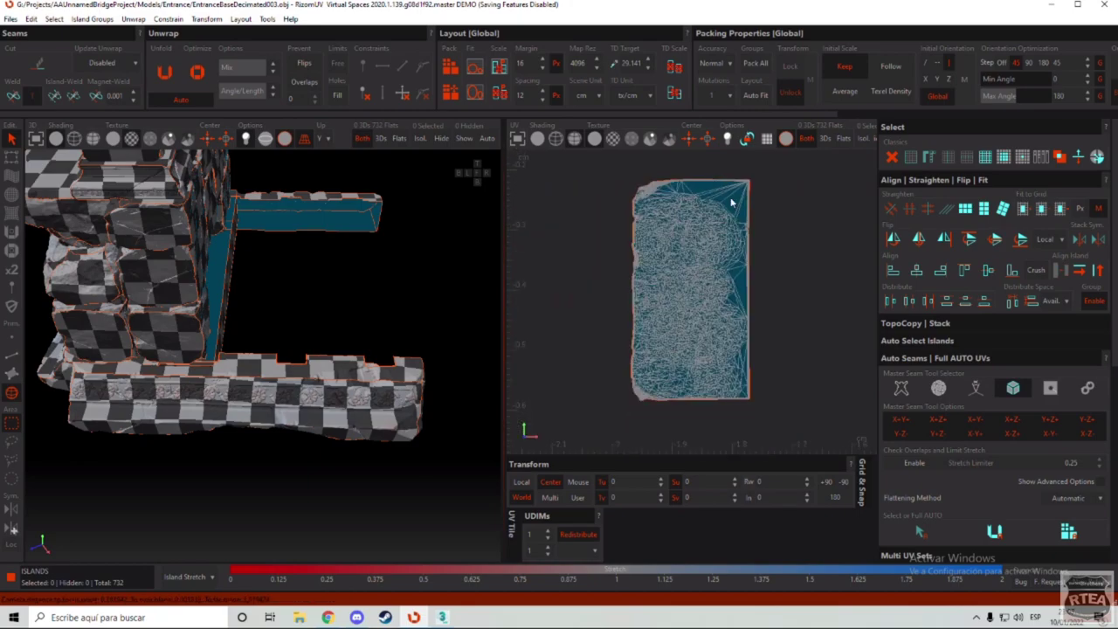
pyautogui.click(701, 282)
pyautogui.keyDown('alt'); pyautogui.moveTo(207, 278); pyautogui.dragTo(371, 203); pyautogui.keyUp('alt')
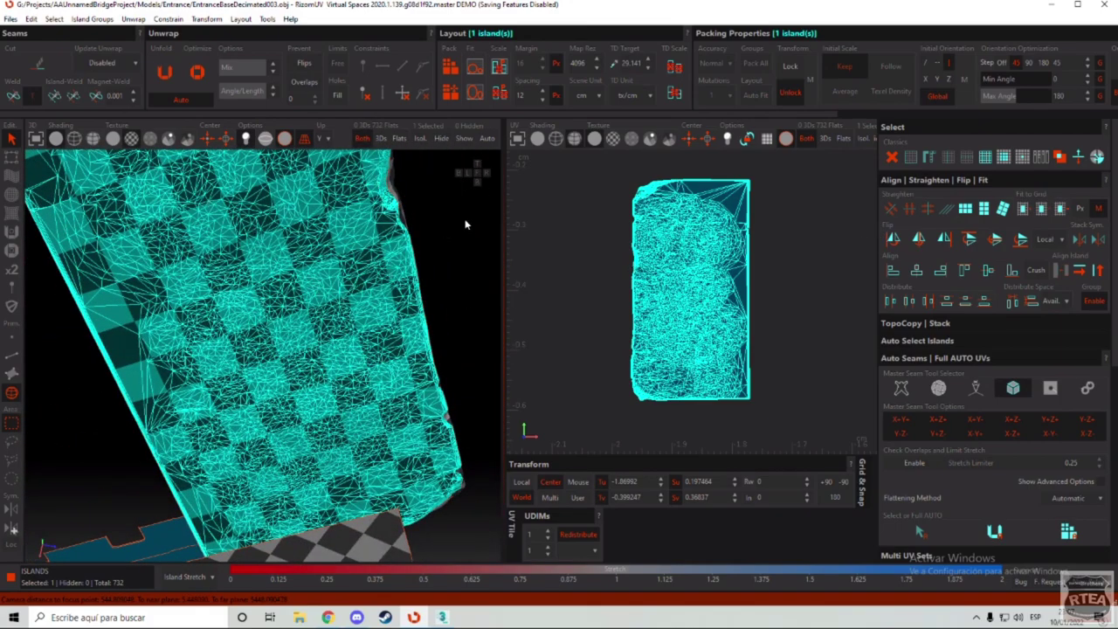
# Step: Flip the separated island horizontally to the left two more times, and deselect it to inspect its shading
pyautogui.click(893, 238)
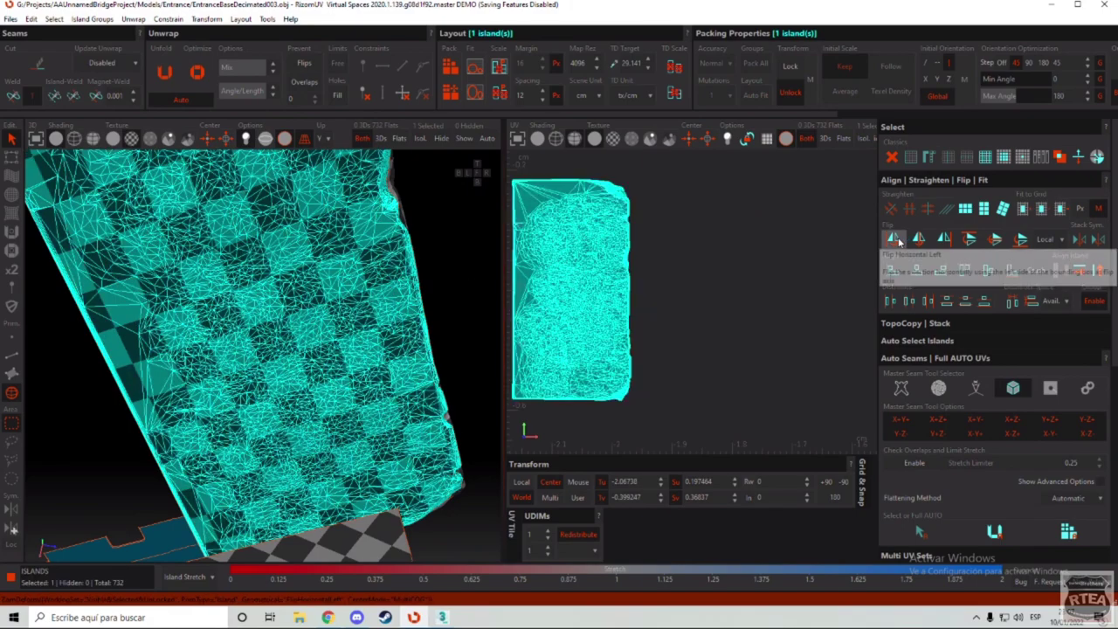
pyautogui.click(899, 241)
pyautogui.scroll(-5, 798, 305)
pyautogui.scroll(6, 699, 289)
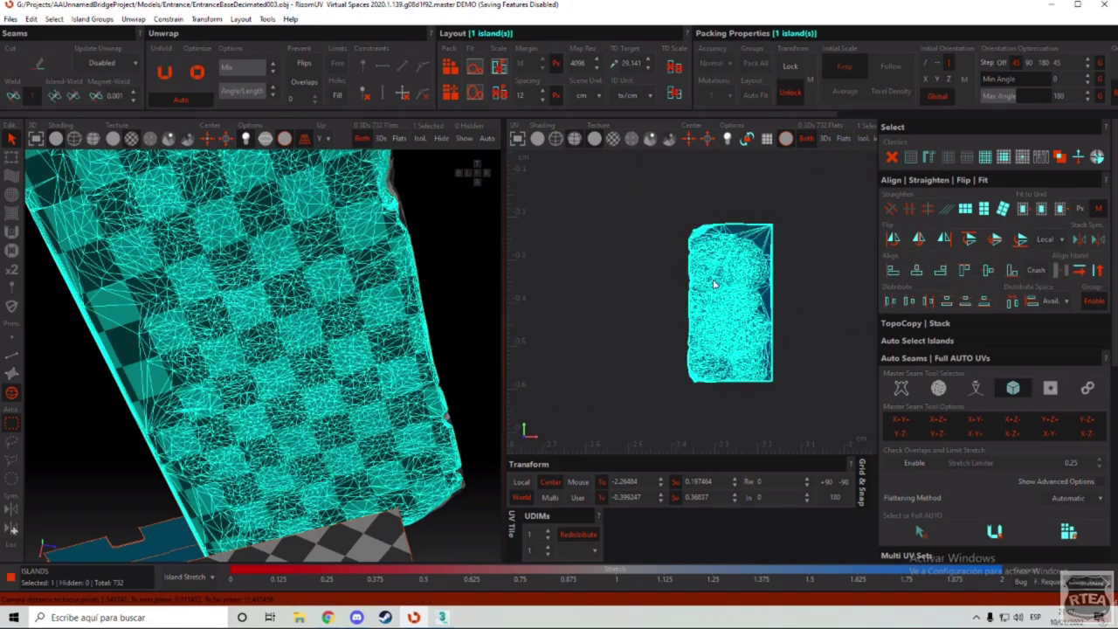
pyautogui.click(823, 251)
pyautogui.scroll(5, 803, 240)
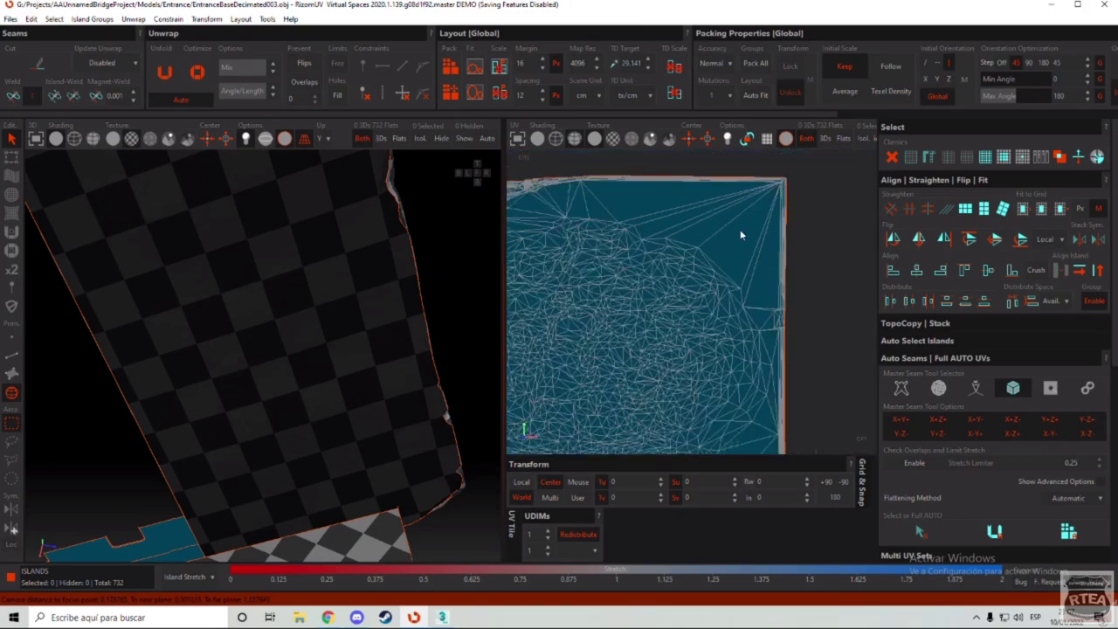
pyautogui.scroll(-6, 343, 351)
# Step: Select the inverted islands with Select Flipped and view the selection on the underside of the 3D model
pyautogui.keyDown('alt'); pyautogui.moveTo(333, 309); pyautogui.dragTo(365, 319); pyautogui.keyUp('alt')
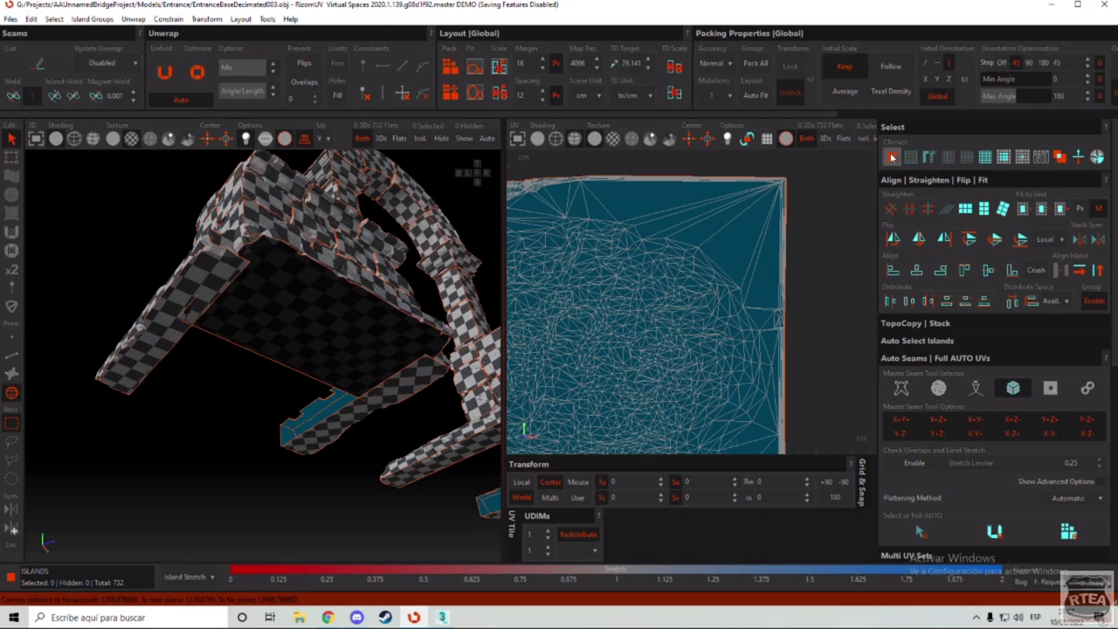
pyautogui.click(1080, 156)
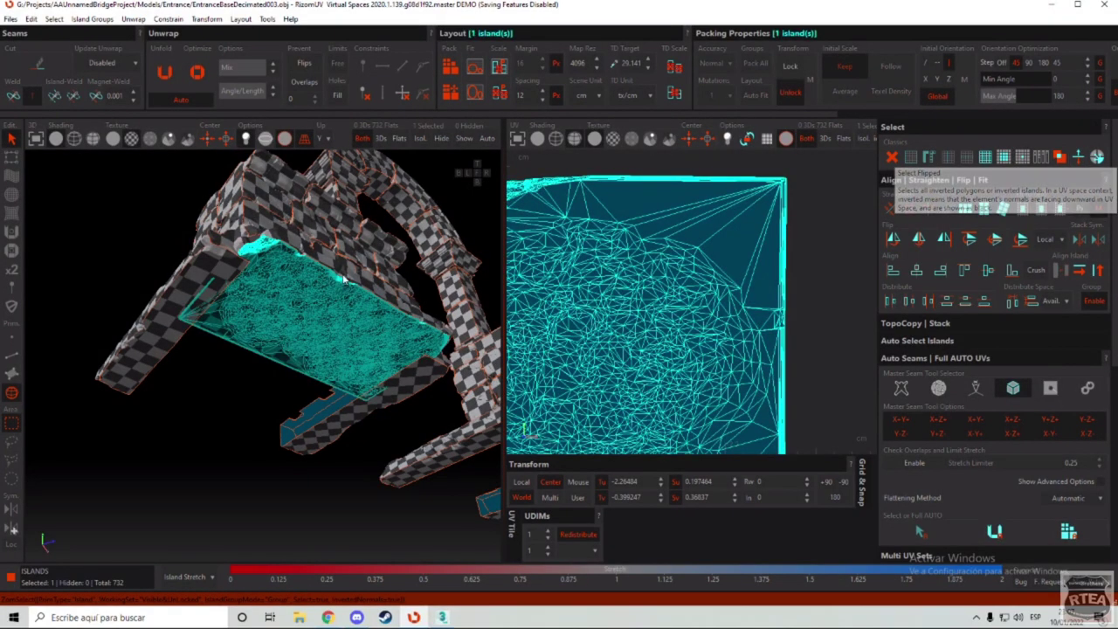
pyautogui.keyDown('alt'); pyautogui.moveTo(338, 237); pyautogui.dragTo(314, 266); pyautogui.keyUp('alt')
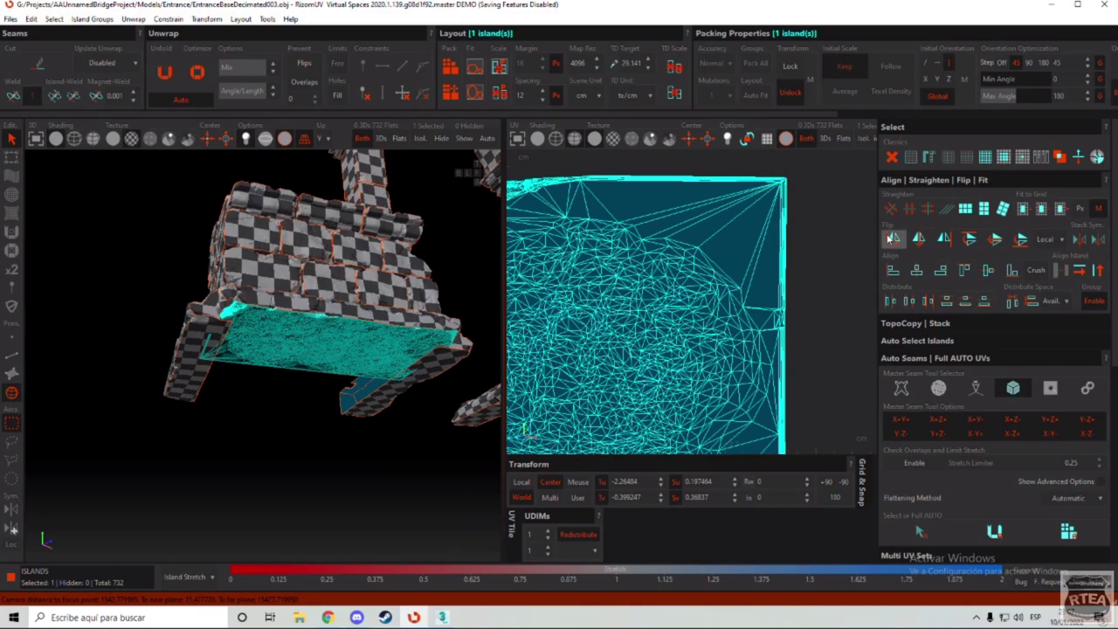
# Step: Flip the selected bottom-face island of the base horizontally about the left side of its bounding box, and clear the selection
pyautogui.click(891, 236)
pyautogui.click(893, 235)
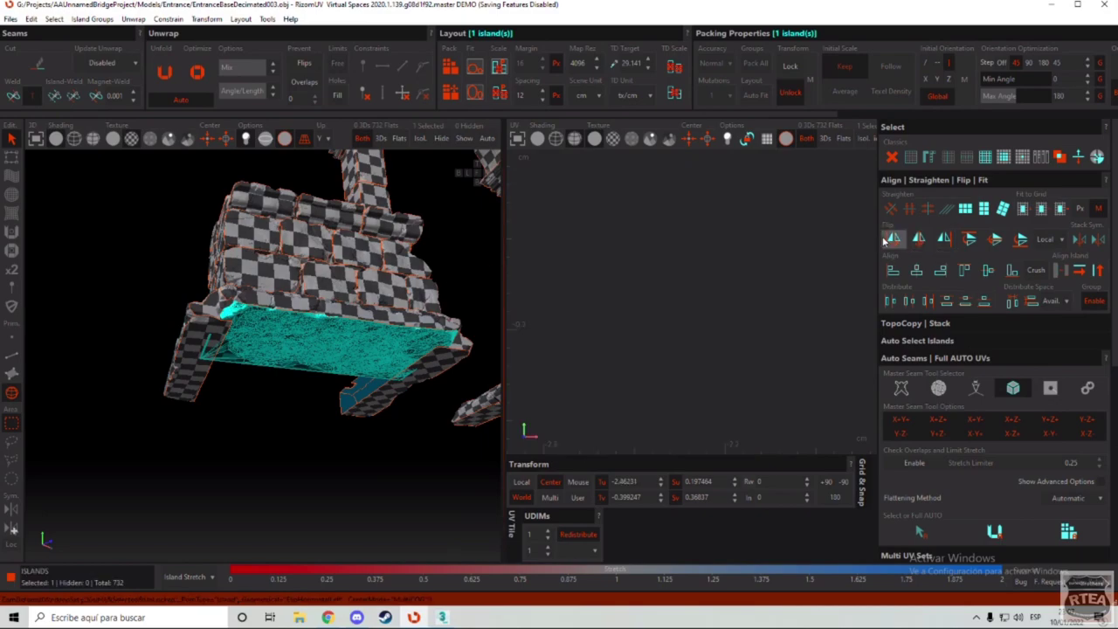
pyautogui.scroll(-4, 361, 322)
pyautogui.click(322, 404)
pyautogui.scroll(4, 324, 398)
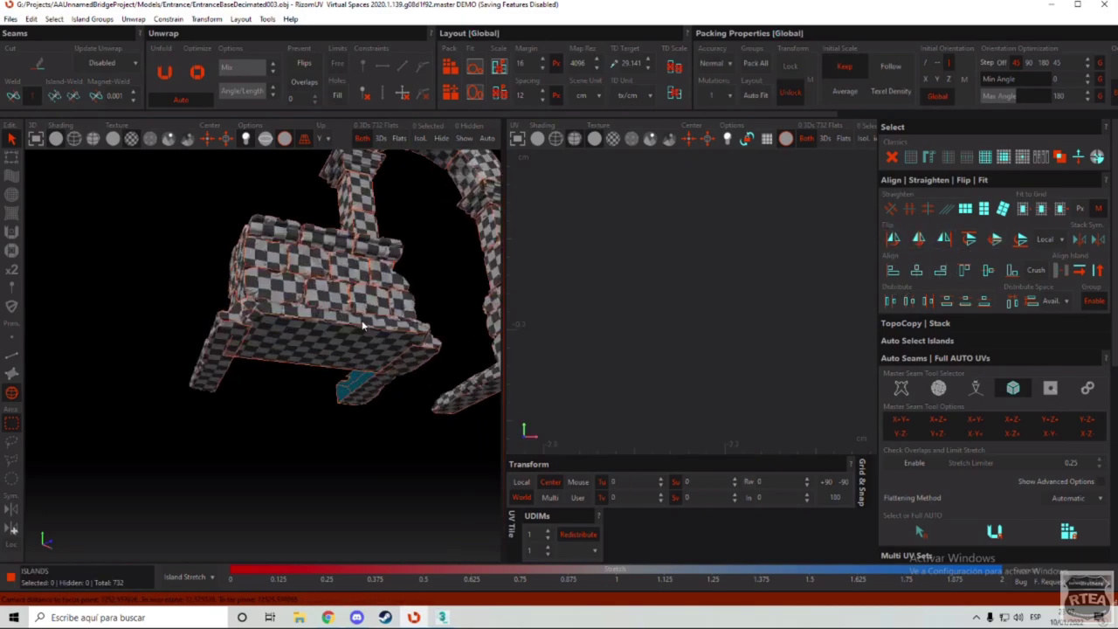
# Step: Select eight islands across the bases, columns and arch, including the base's bottom face, and flip them horizontally about their left side
pyautogui.keyDown('alt'); pyautogui.moveTo(336, 367); pyautogui.dragTo(338, 321); pyautogui.keyUp('alt')
pyautogui.click(320, 350)
pyautogui.scroll(-4, 321, 348)
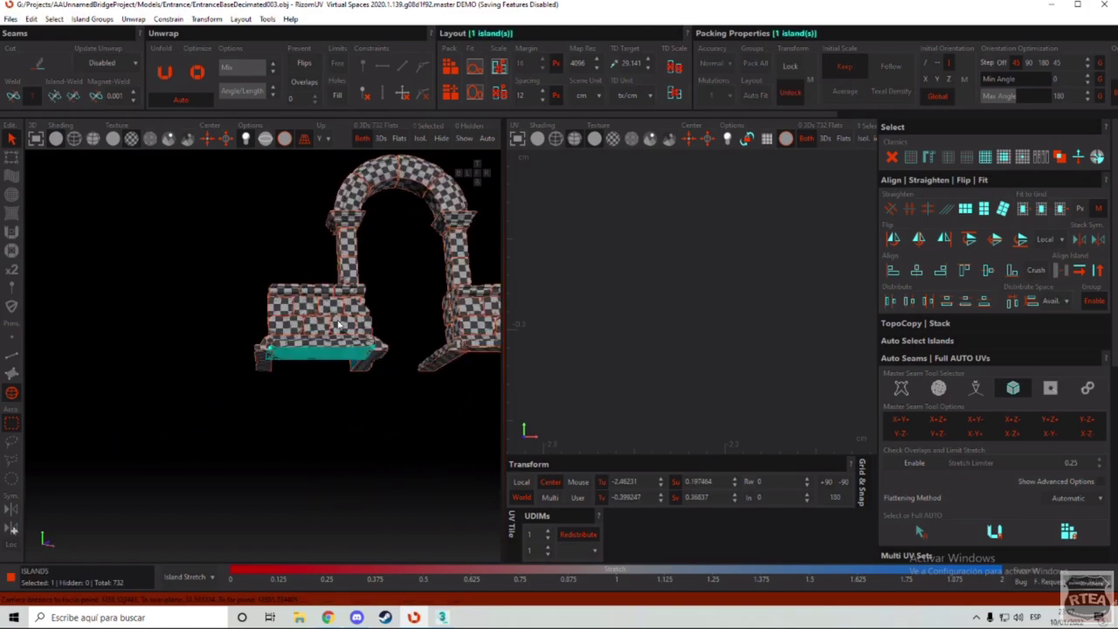
pyautogui.keyDown('ctrl'); pyautogui.click(333, 302); pyautogui.keyUp('ctrl')
pyautogui.keyDown('ctrl'); pyautogui.click(474, 323); pyautogui.keyUp('ctrl')
pyautogui.keyDown('shift'); pyautogui.click(459, 247); pyautogui.keyUp('shift')
pyautogui.keyDown('shift'); pyautogui.click(428, 174); pyautogui.keyUp('shift')
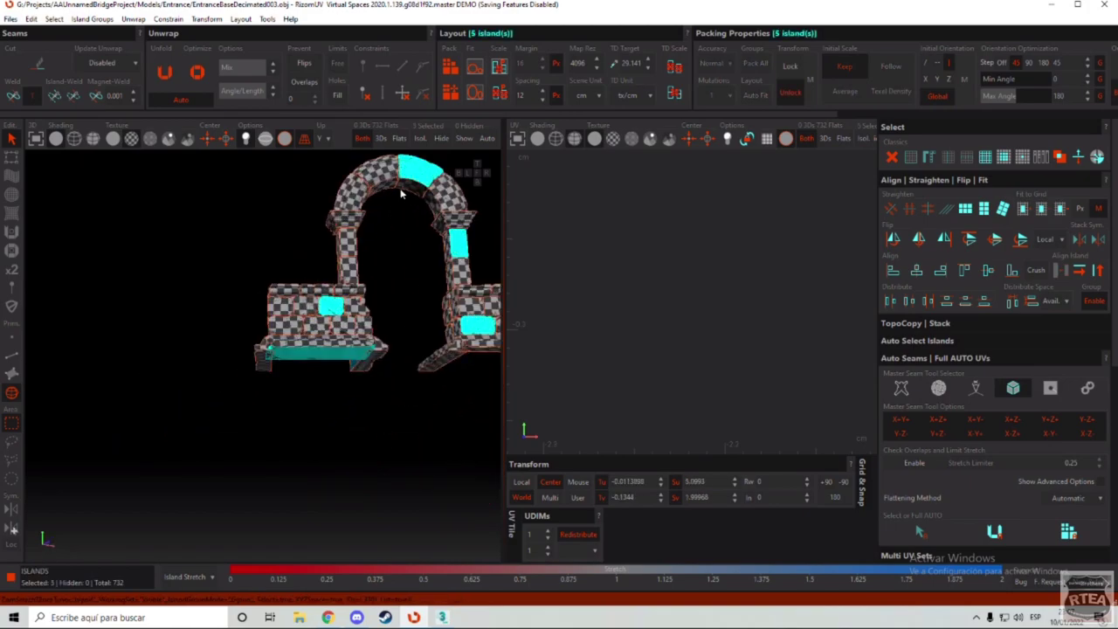
pyautogui.keyDown('shift'); pyautogui.click(388, 191); pyautogui.keyUp('shift')
pyautogui.keyDown('ctrl'); pyautogui.click(340, 255); pyautogui.keyUp('ctrl')
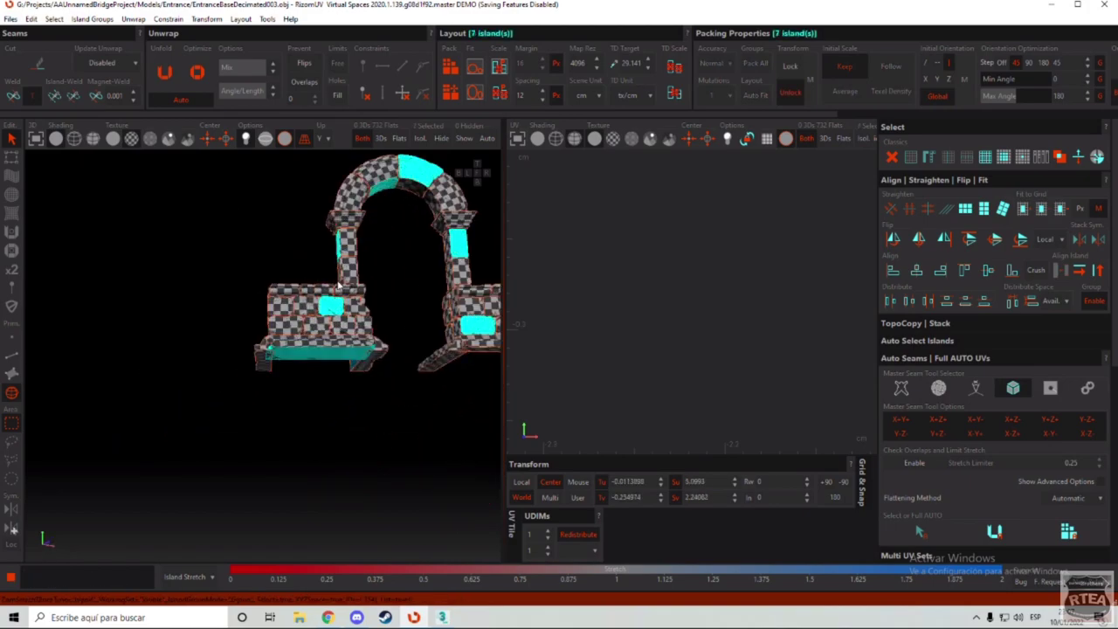
pyautogui.keyDown('ctrl'); pyautogui.click(450, 353); pyautogui.keyUp('ctrl')
pyautogui.keyDown('alt'); pyautogui.moveTo(468, 279); pyautogui.dragTo(423, 331, button='middle'); pyautogui.keyUp('alt')
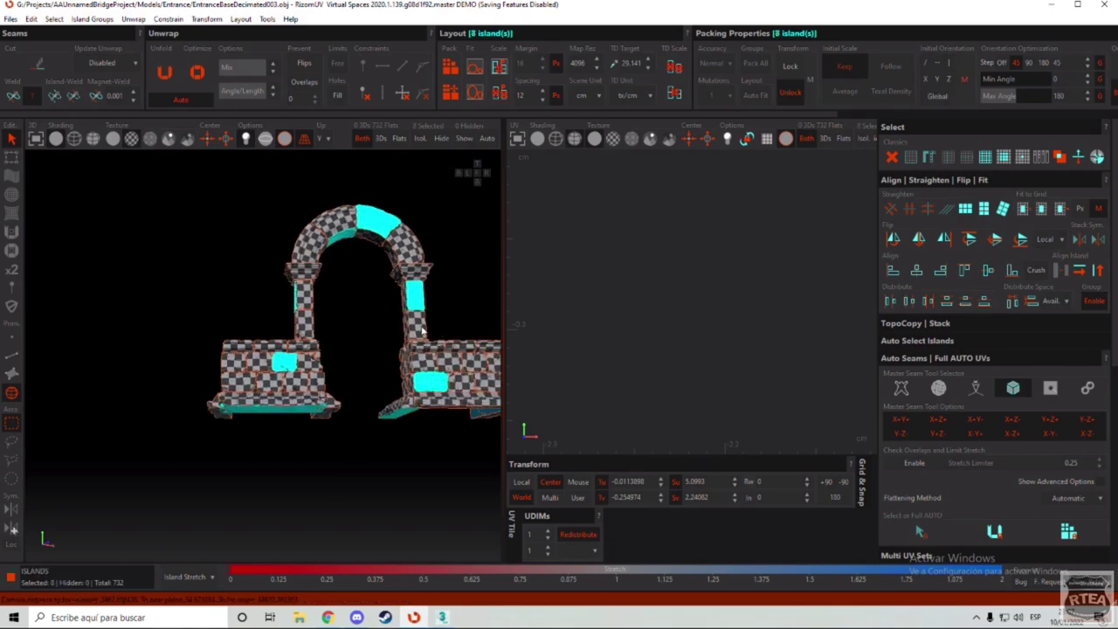
pyautogui.click(895, 243)
pyautogui.click(473, 267)
# Step: Examine the dark, inverted island near the crown of the arch by selecting and deselecting it
pyautogui.scroll(3, 437, 266)
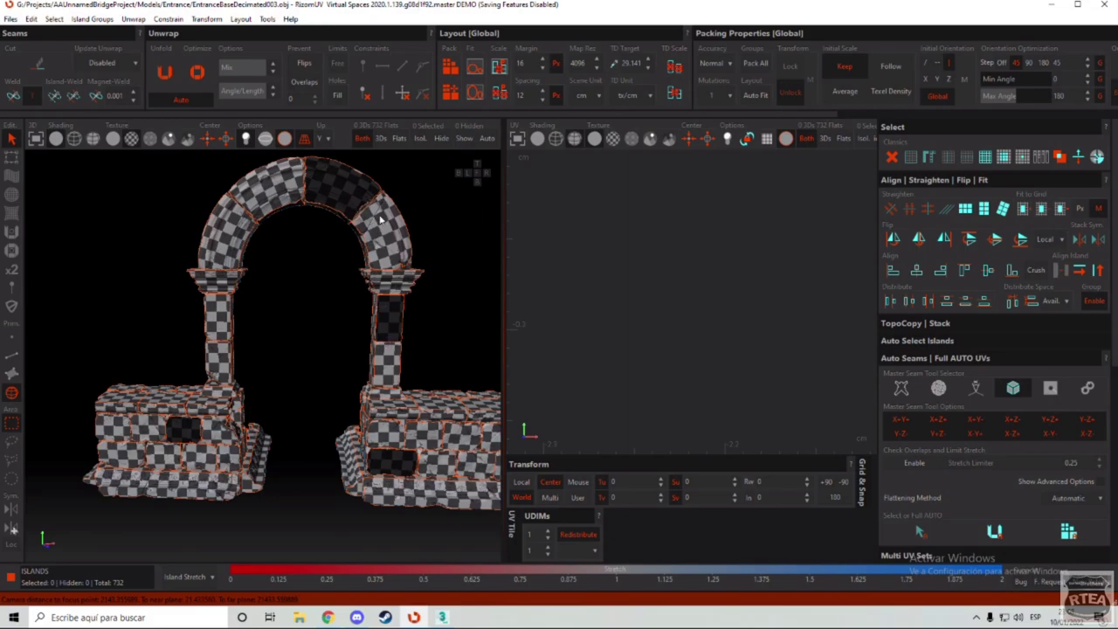
pyautogui.moveTo(381, 242); pyautogui.dragTo(360, 201, button='middle')
pyautogui.click(341, 176)
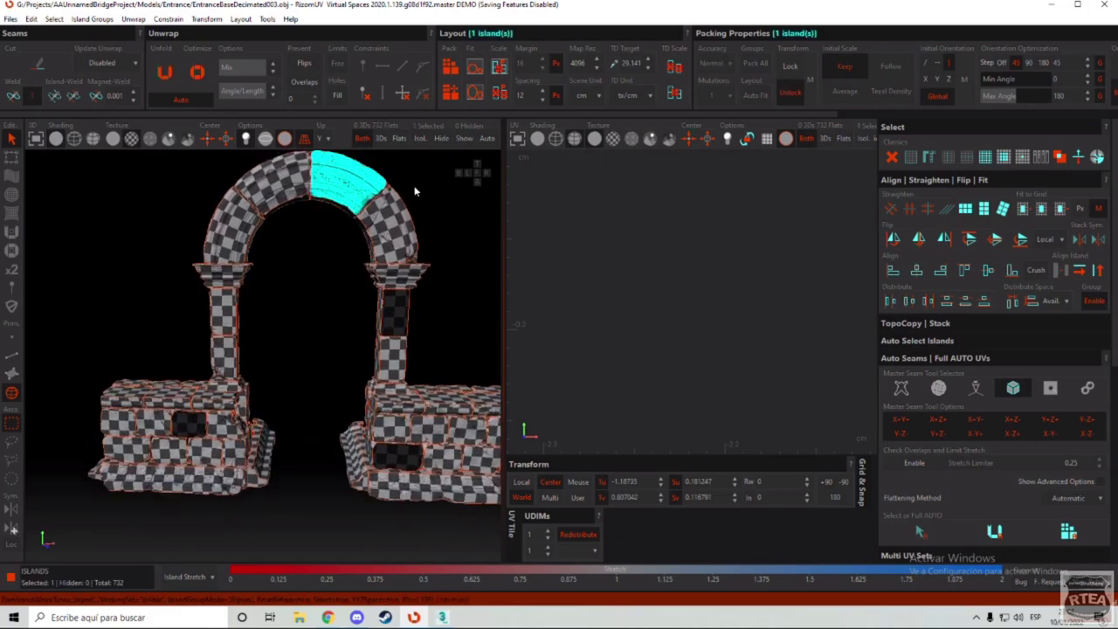
pyautogui.click(425, 192)
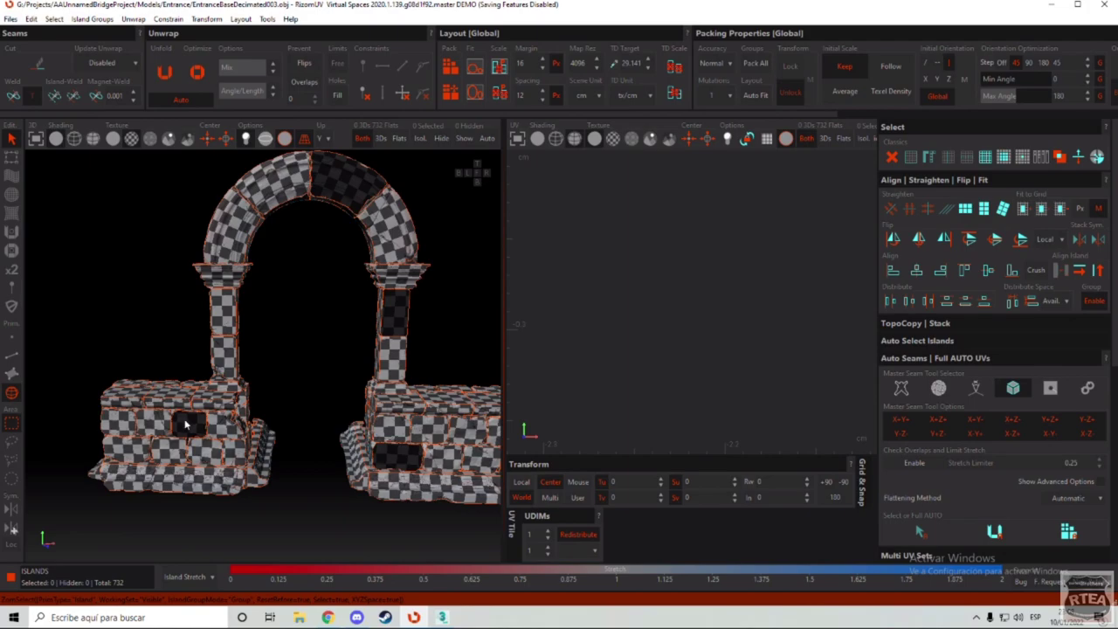
# Step: Select all flipped islands automatically and flip them horizontally about their left side to restore their orientation
pyautogui.click(891, 129)
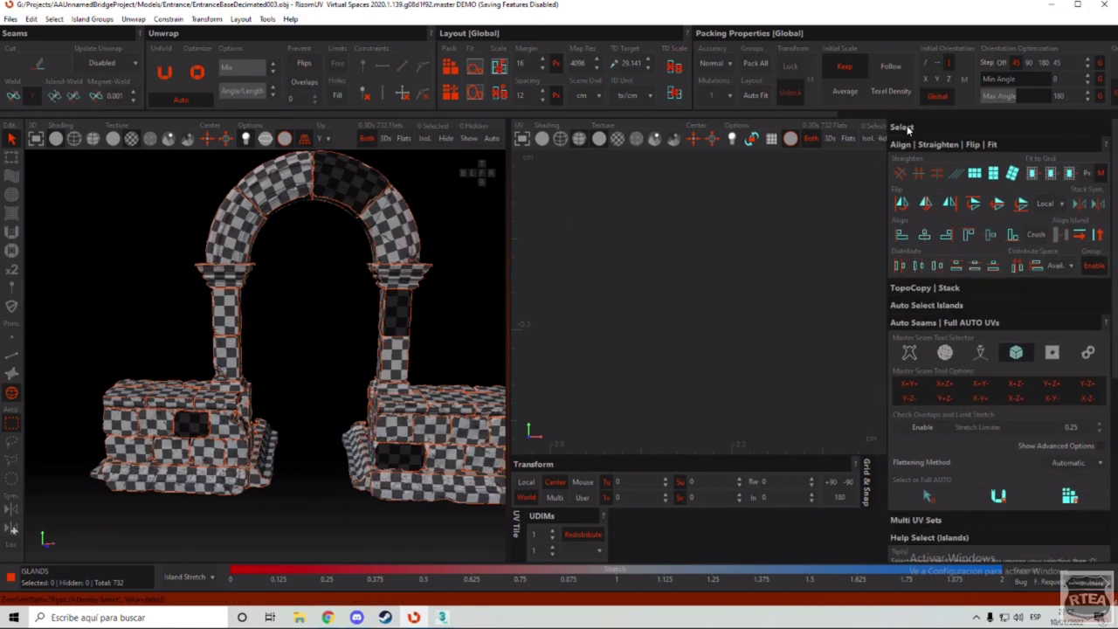
pyautogui.click(906, 128)
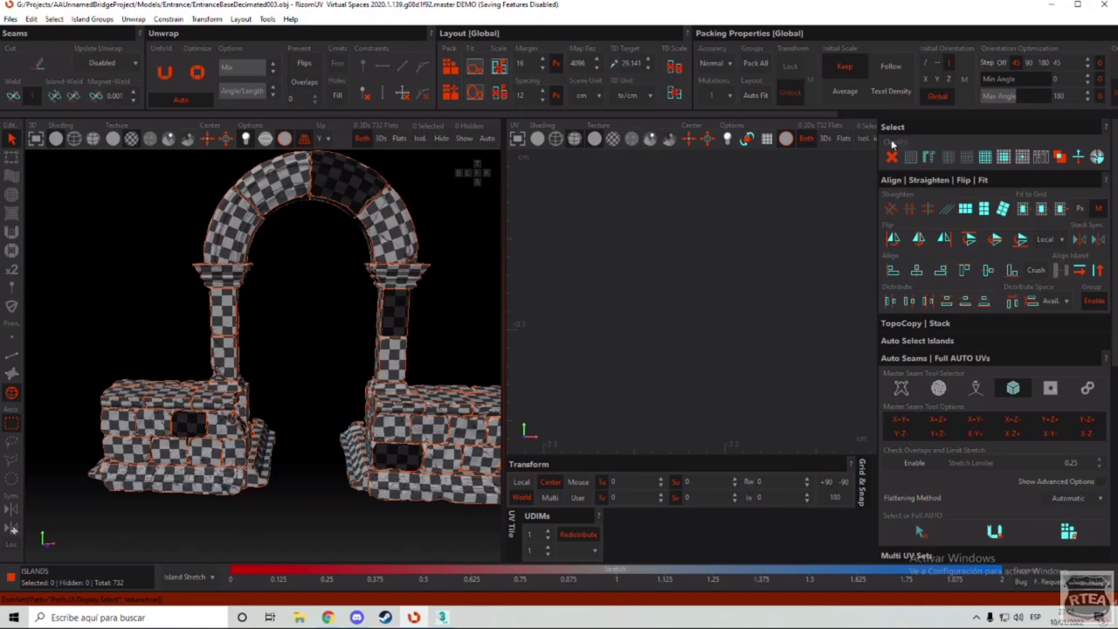
pyautogui.click(1077, 157)
pyautogui.keyDown('alt'); pyautogui.moveTo(390, 274); pyautogui.dragTo(452, 270); pyautogui.keyUp('alt')
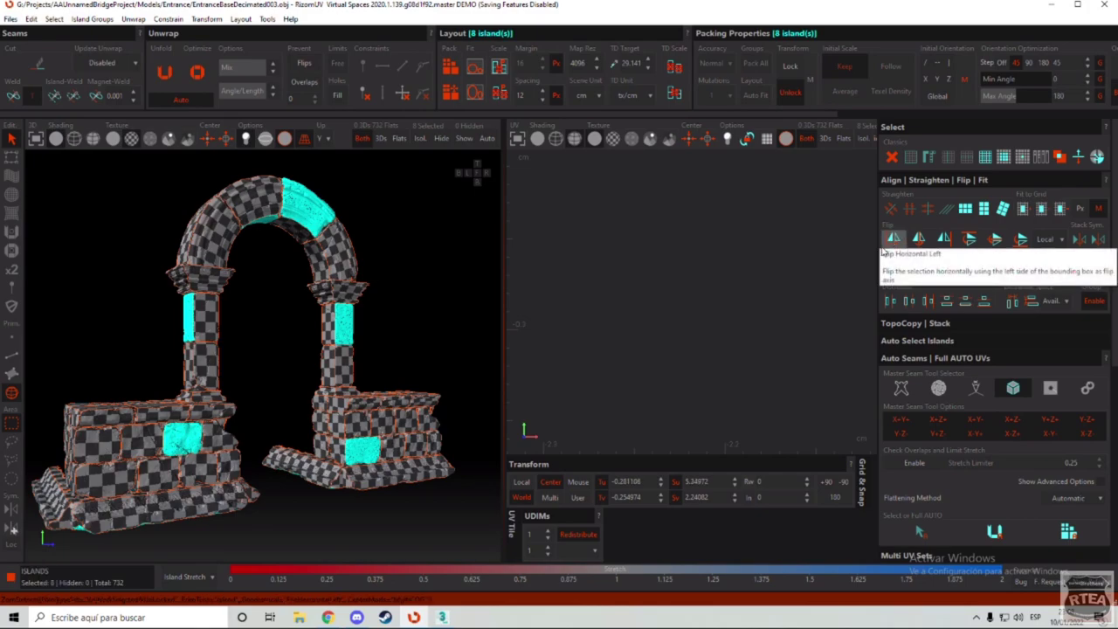
pyautogui.click(401, 314)
pyautogui.scroll(3, 401, 314)
pyautogui.scroll(-5, 285, 328)
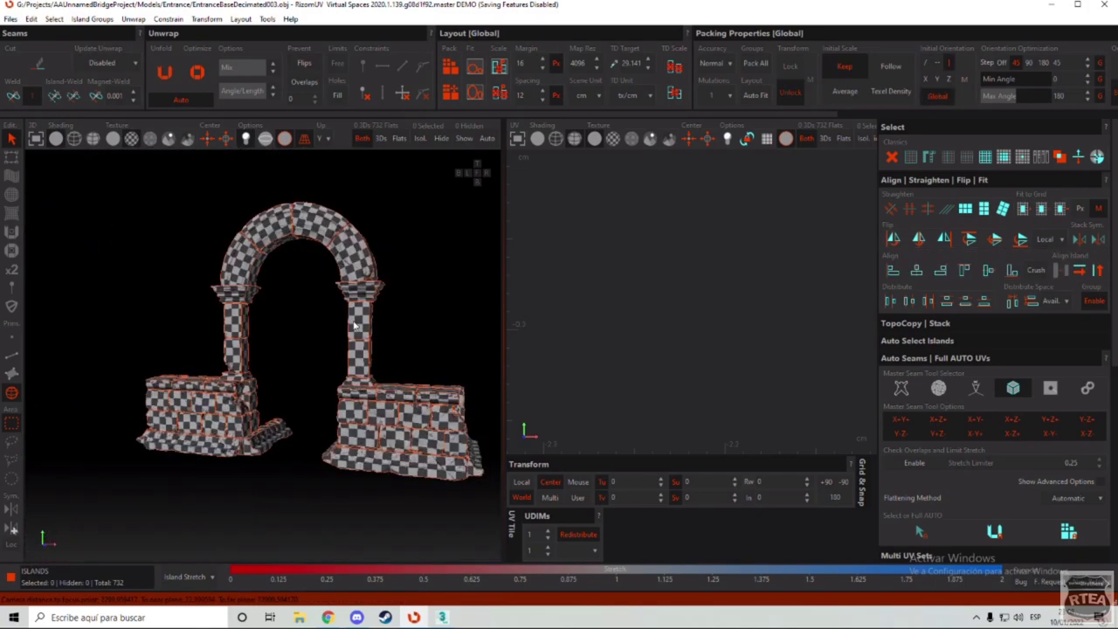
# Step: Undo and repeat the horizontal flip of the eight islands to compare the inverted and corrected states
pyautogui.keyDown('alt'); pyautogui.moveTo(284, 328); pyautogui.dragTo(407, 296); pyautogui.keyUp('alt')
pyautogui.hotkey('ctrl', 'z')
pyautogui.click(414, 296)
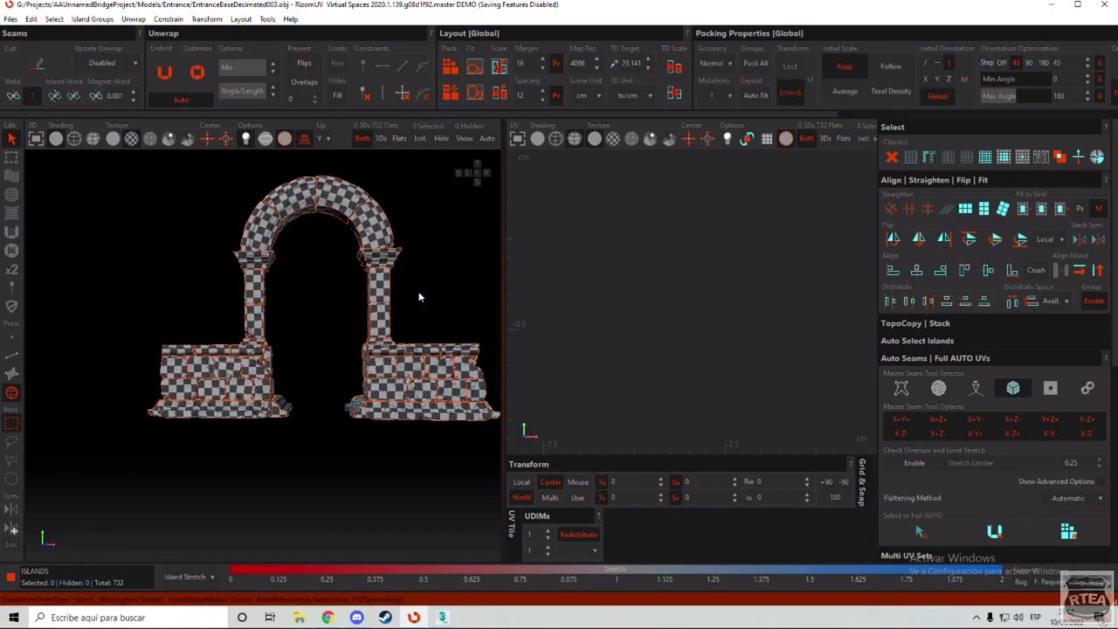
pyautogui.hotkey('ctrl', 'z')
pyautogui.click(894, 240)
pyautogui.click(349, 181)
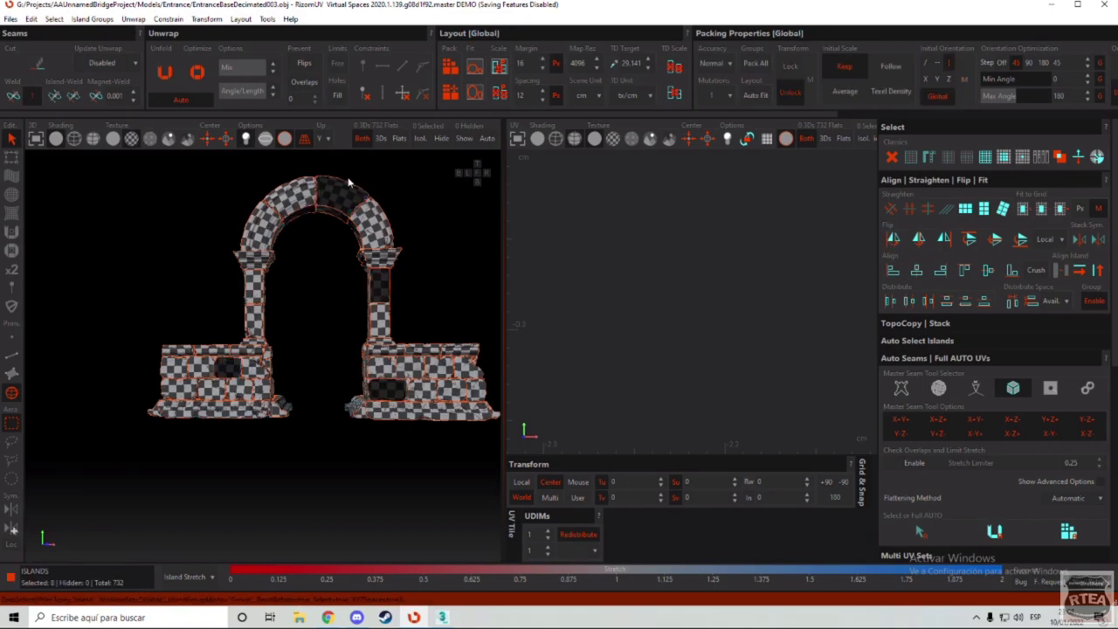
pyautogui.hotkey('ctrl', 'z')
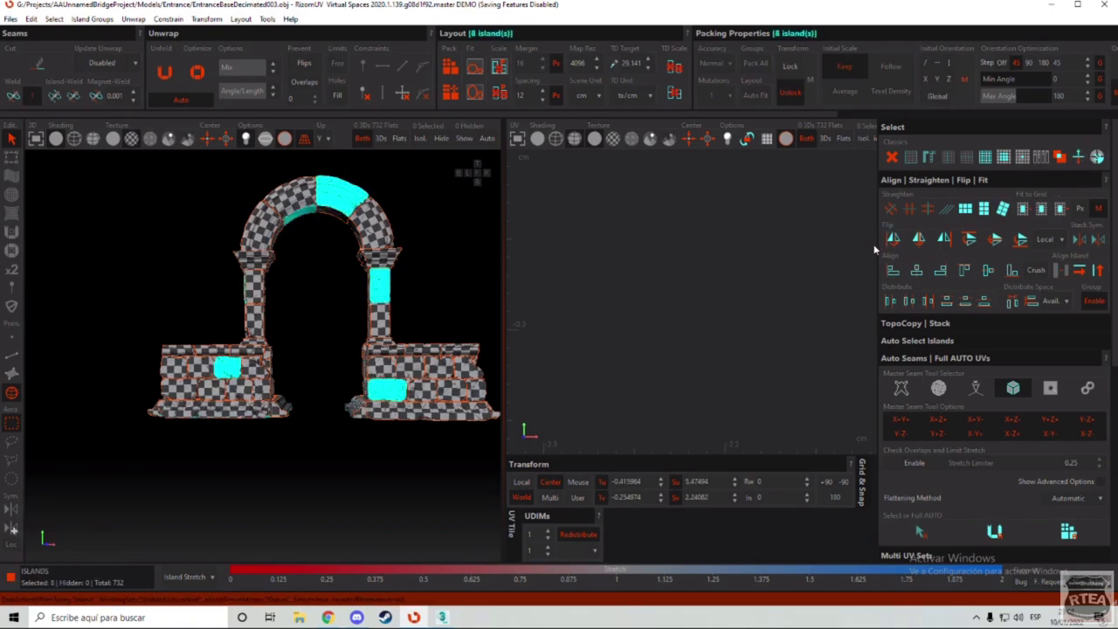
pyautogui.click(392, 207)
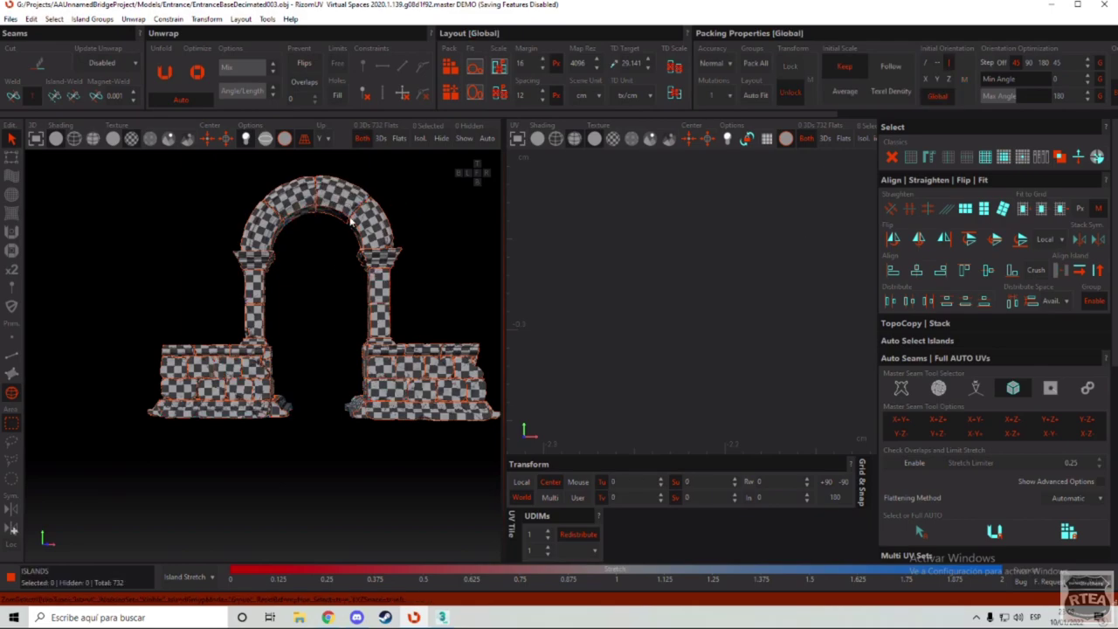
# Step: Switch the automatic seam tool to Pelt
pyautogui.scroll(5, 317, 189)
pyautogui.keyDown('alt'); pyautogui.moveTo(317, 188); pyautogui.dragTo(343, 208, button='middle'); pyautogui.keyUp('alt')
pyautogui.moveTo(441, 387); pyautogui.dragTo(411, 215, button='middle')
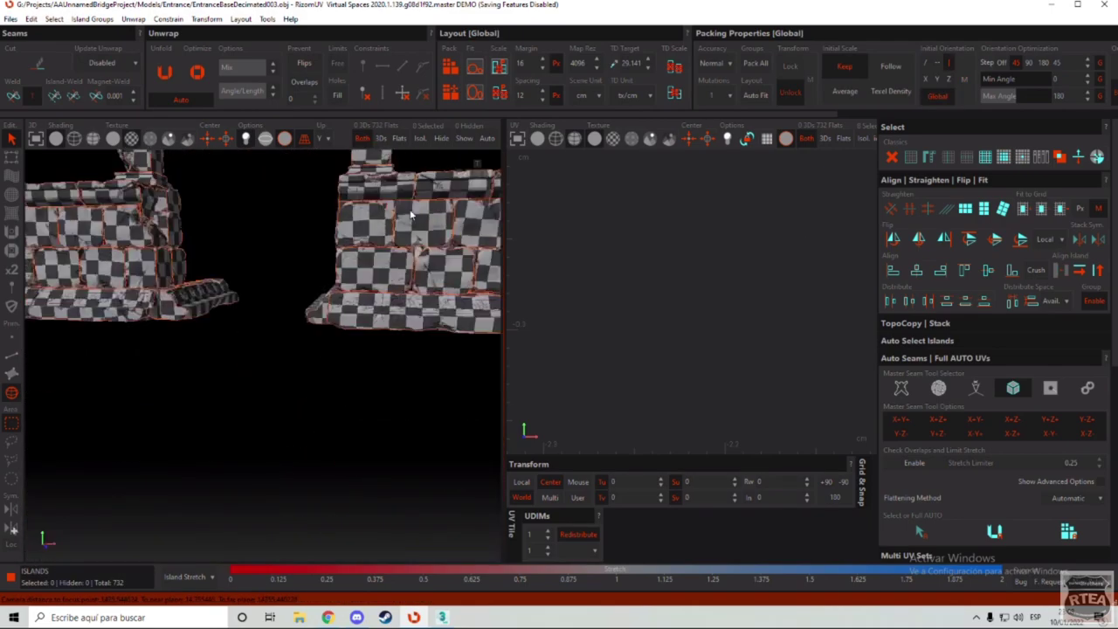
pyautogui.scroll(-5, 646, 314)
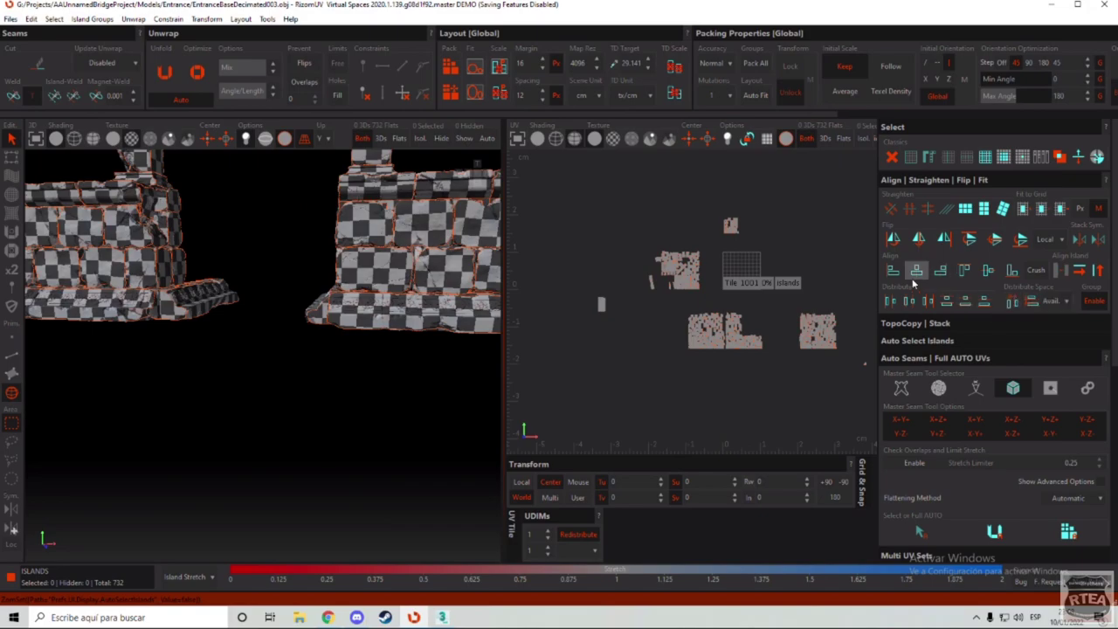
pyautogui.scroll(7, 708, 358)
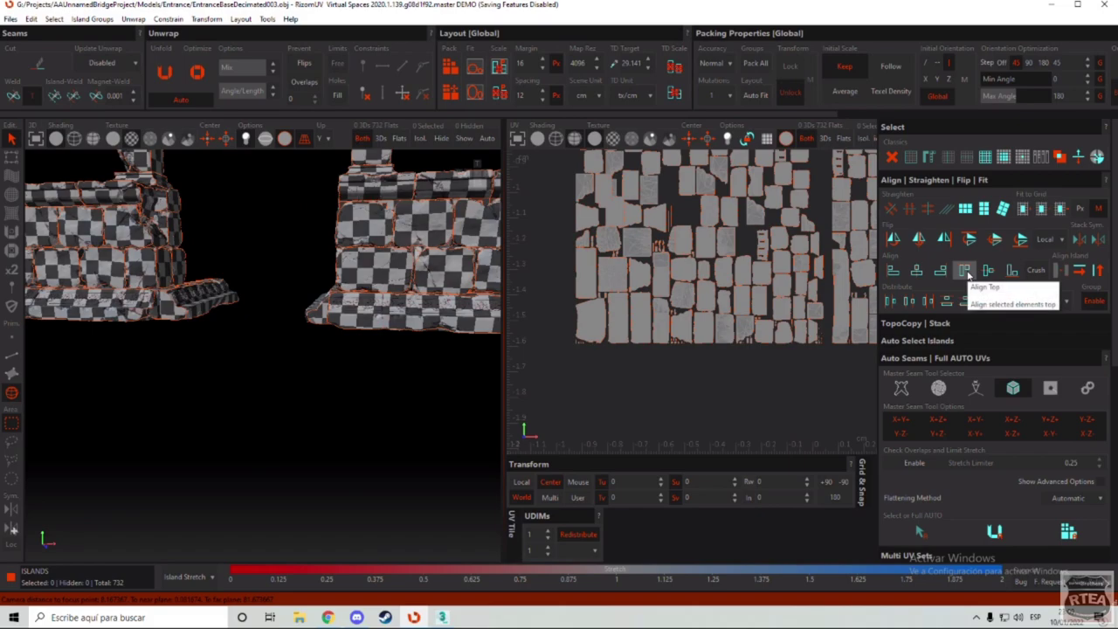
pyautogui.scroll(-3, 867, 384)
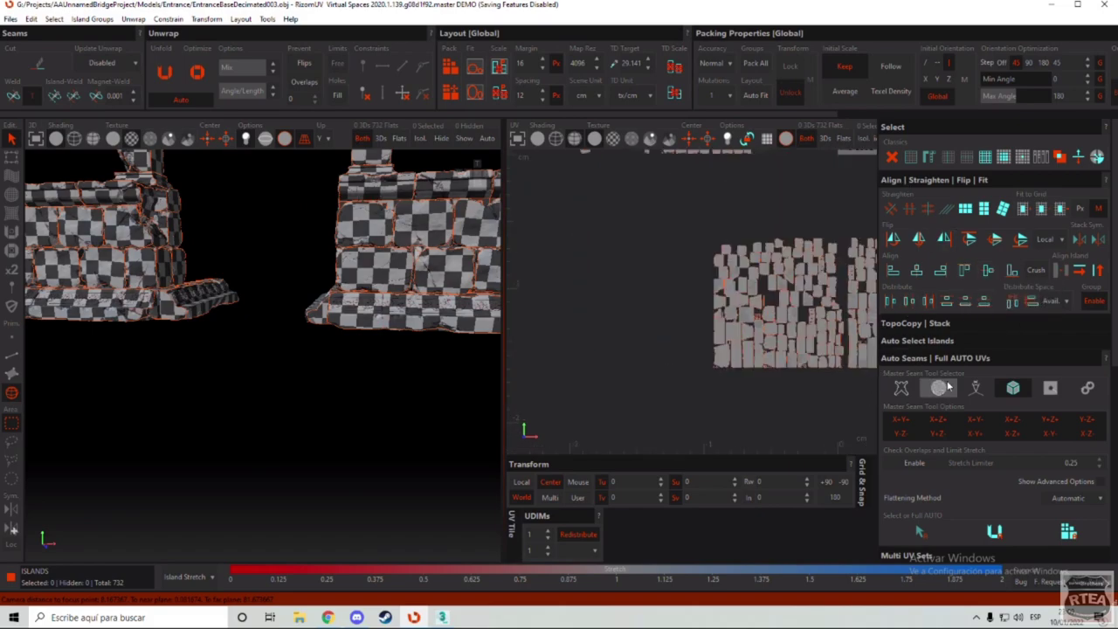
pyautogui.click(902, 387)
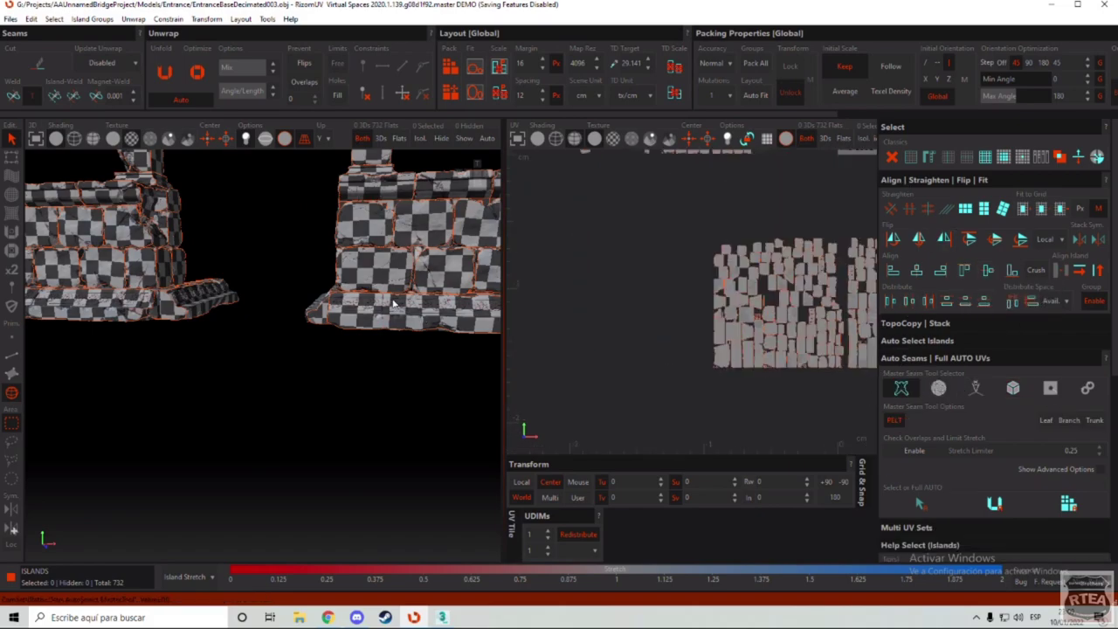
# Step: Select the lower corner block on the front of the right base and examine its checker pattern against the whole arch
pyautogui.click(367, 267)
pyautogui.scroll(4, 384, 253)
pyautogui.keyDown('alt'); pyautogui.moveTo(399, 236); pyautogui.dragTo(383, 264, button='middle'); pyautogui.keyUp('alt')
pyautogui.scroll(4, 346, 293)
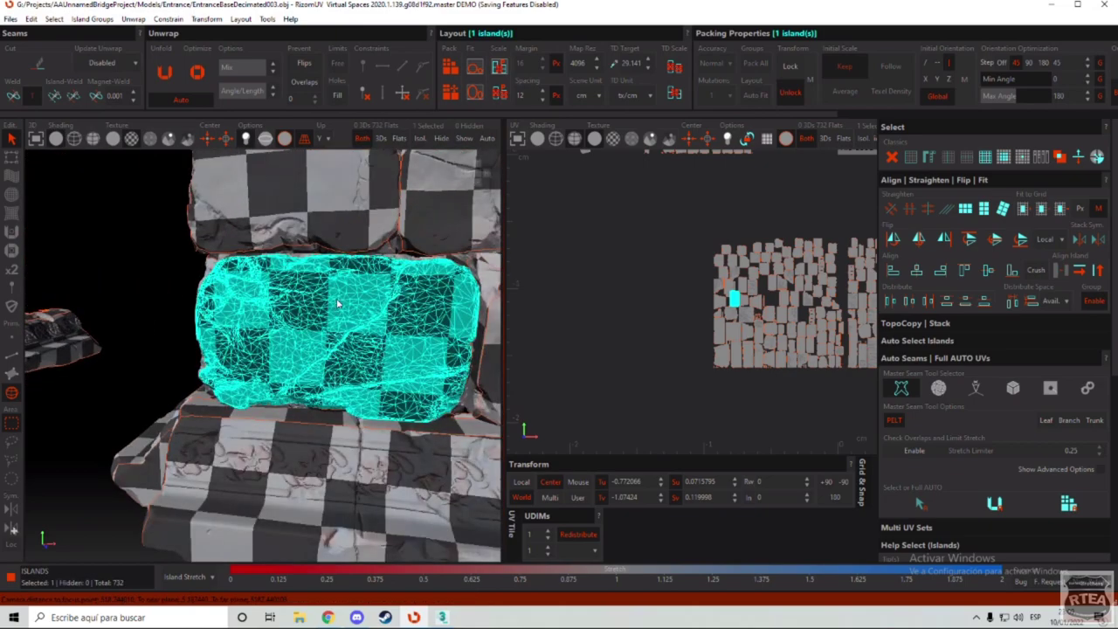
pyautogui.keyDown('alt'); pyautogui.moveTo(347, 293); pyautogui.dragTo(401, 293); pyautogui.keyUp('alt')
pyautogui.scroll(-8, 371, 328)
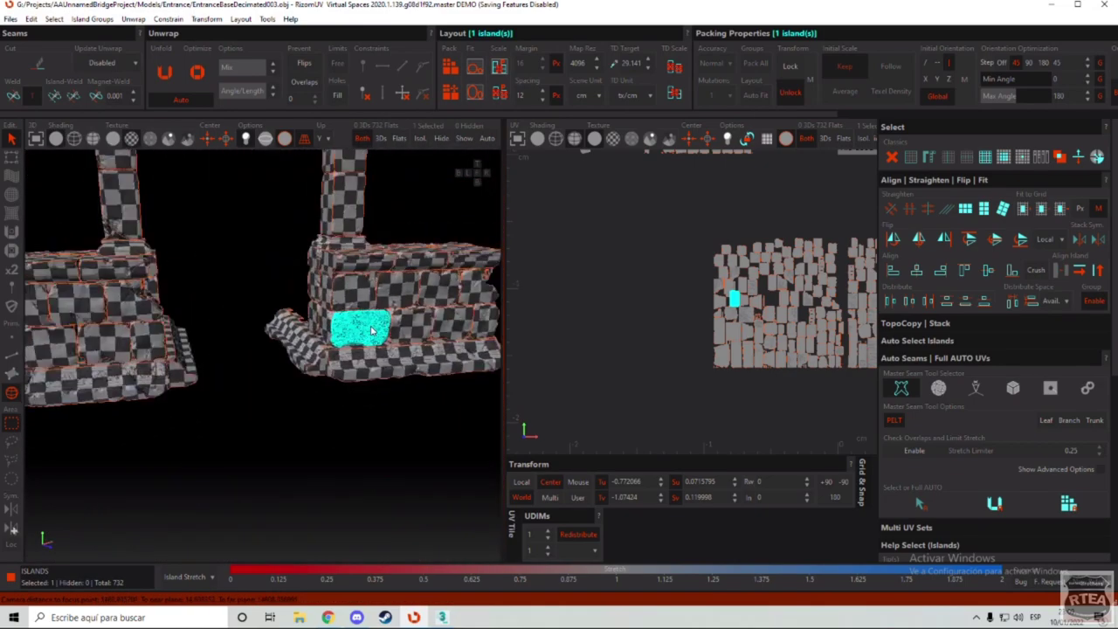
pyautogui.keyDown('alt'); pyautogui.moveTo(372, 326); pyautogui.dragTo(345, 289); pyautogui.keyUp('alt')
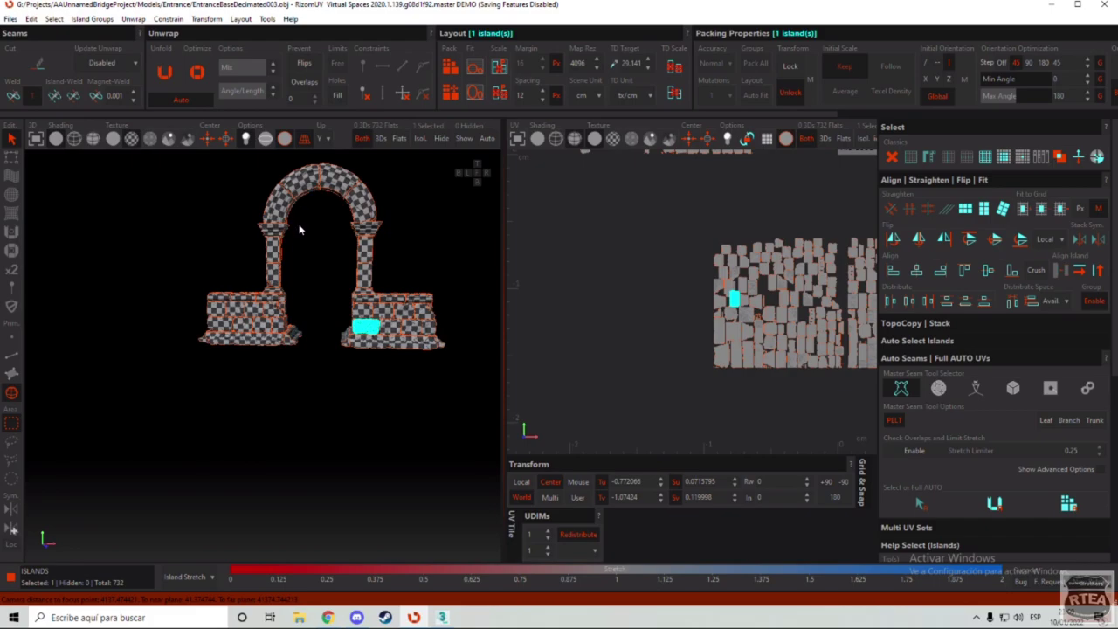
pyautogui.scroll(3, 368, 207)
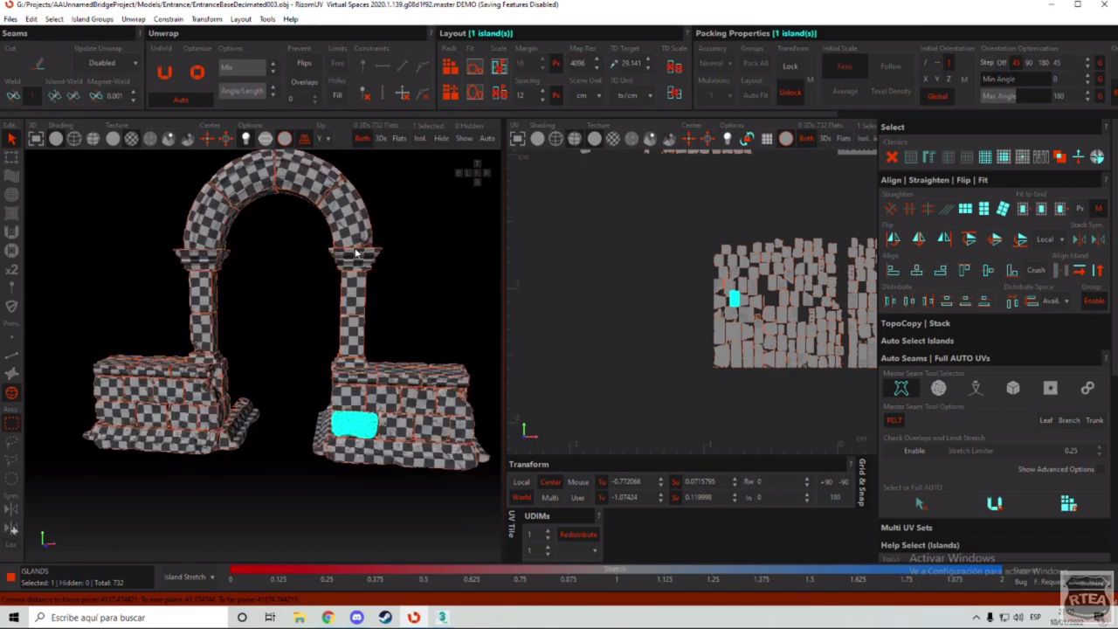
# Step: Examine the right column's mesh with wireframe shading, and return to shading without wires to view the full arch
pyautogui.scroll(10, 355, 267)
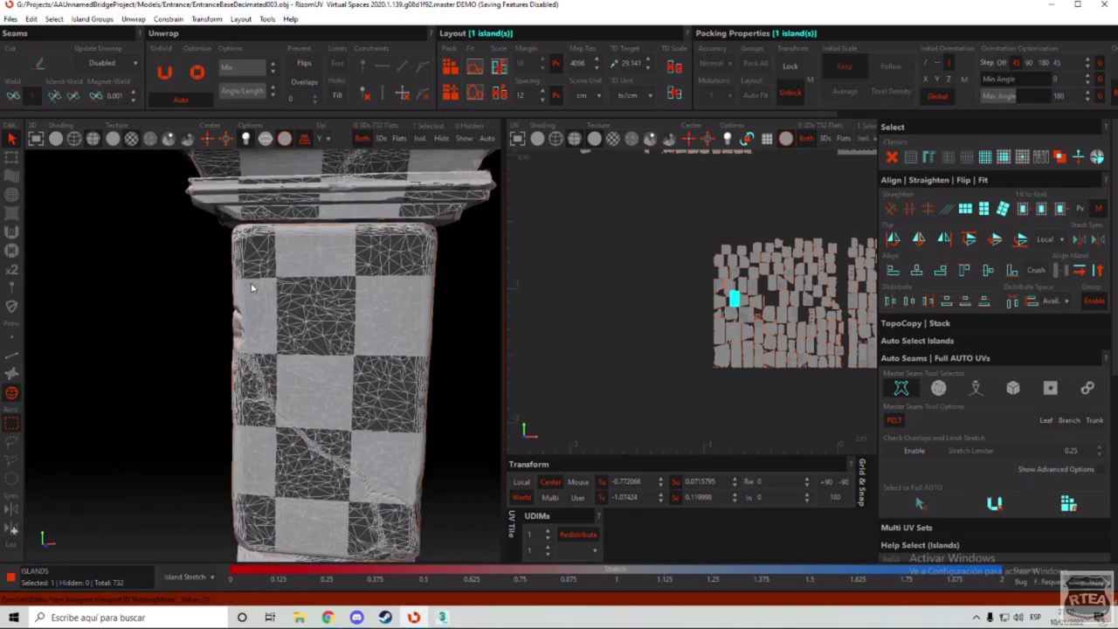
pyautogui.scroll(-6, 331, 413)
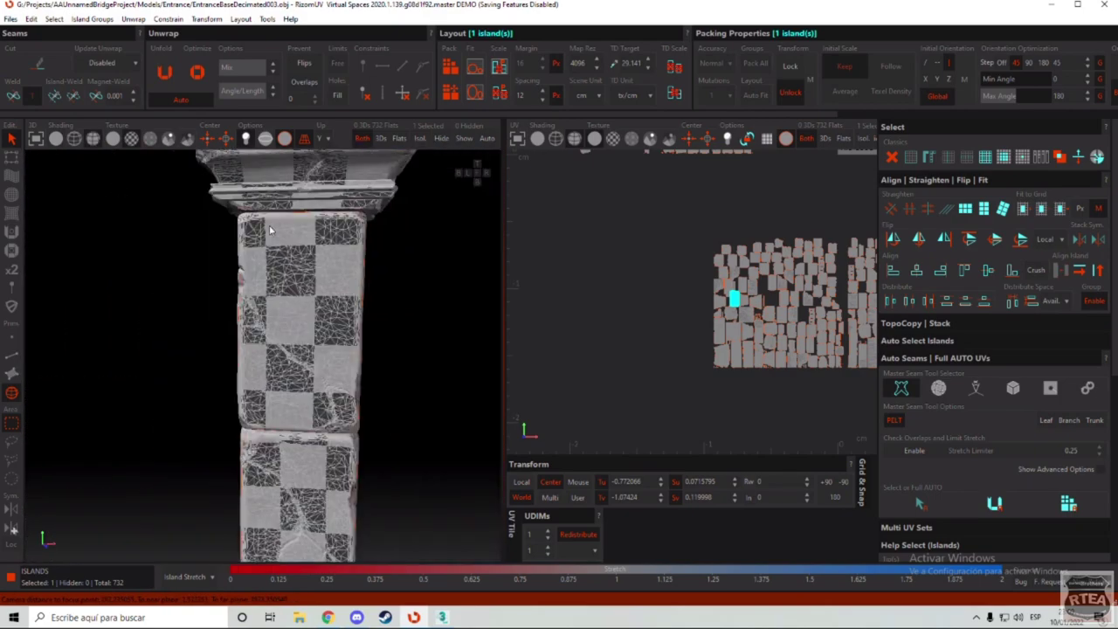
pyautogui.click(74, 139)
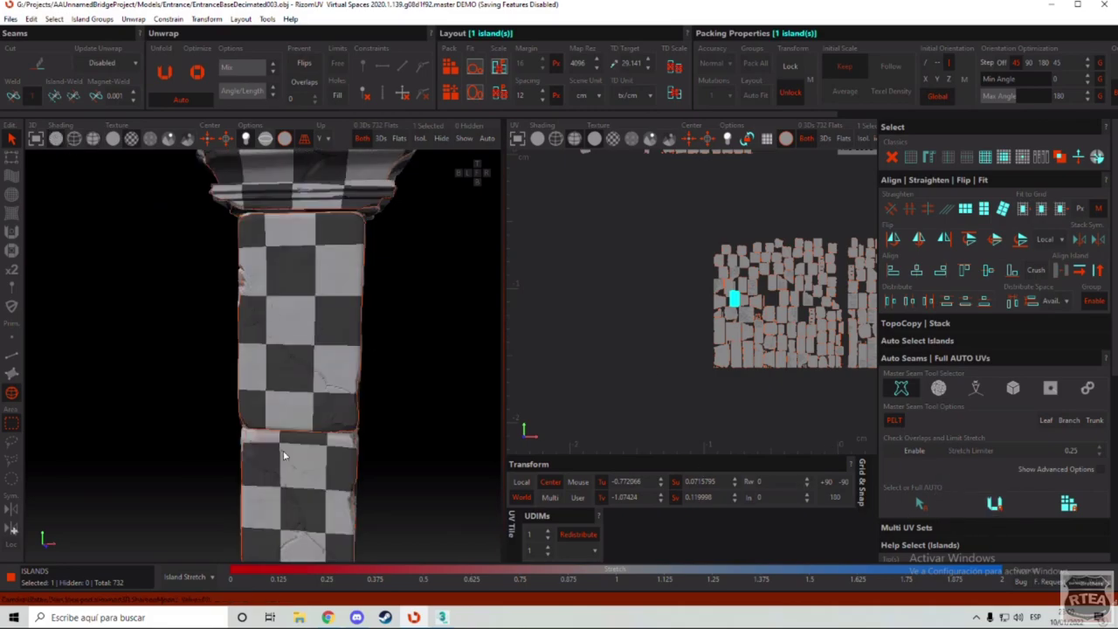
pyautogui.scroll(-7, 371, 291)
pyautogui.scroll(-1, 320, 298)
pyautogui.scroll(3, 349, 221)
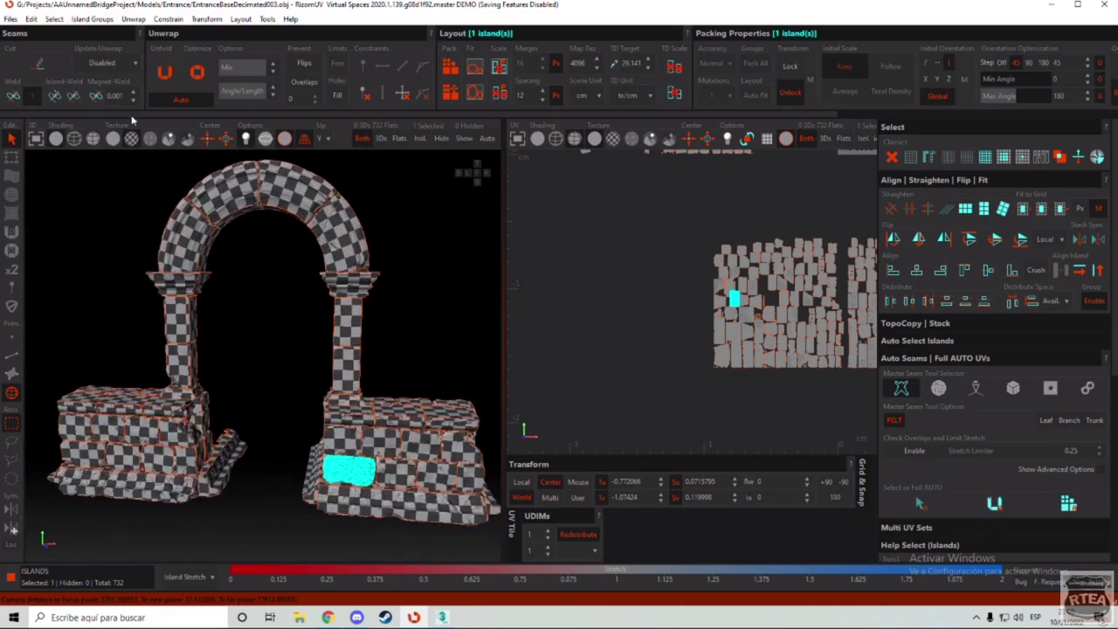
pyautogui.scroll(-2, 365, 315)
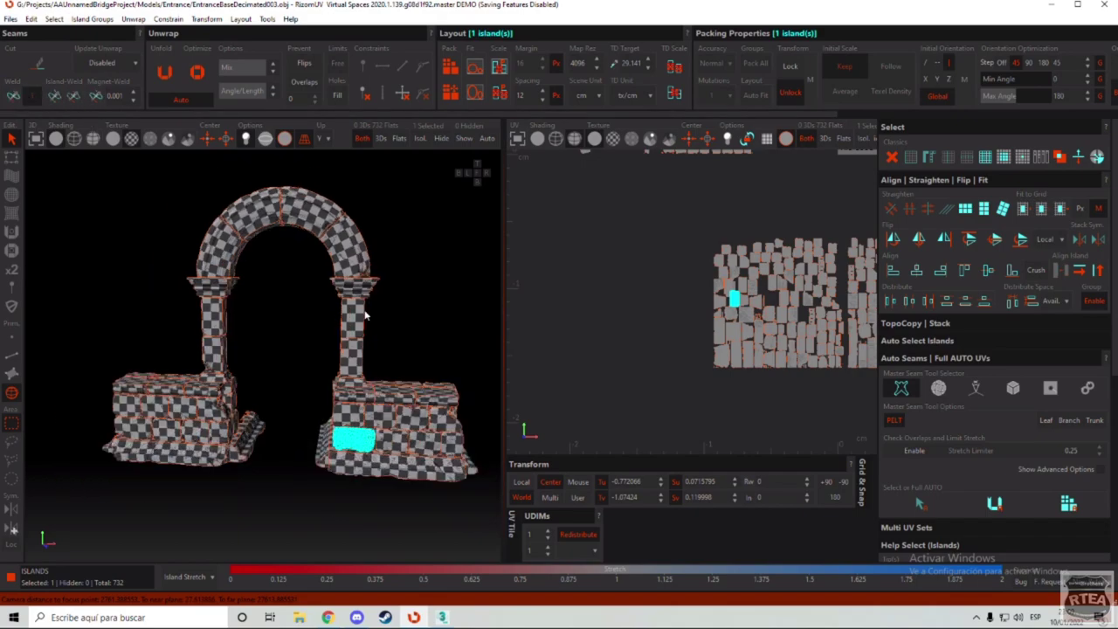
pyautogui.scroll(3, 342, 481)
pyautogui.scroll(-6, 347, 439)
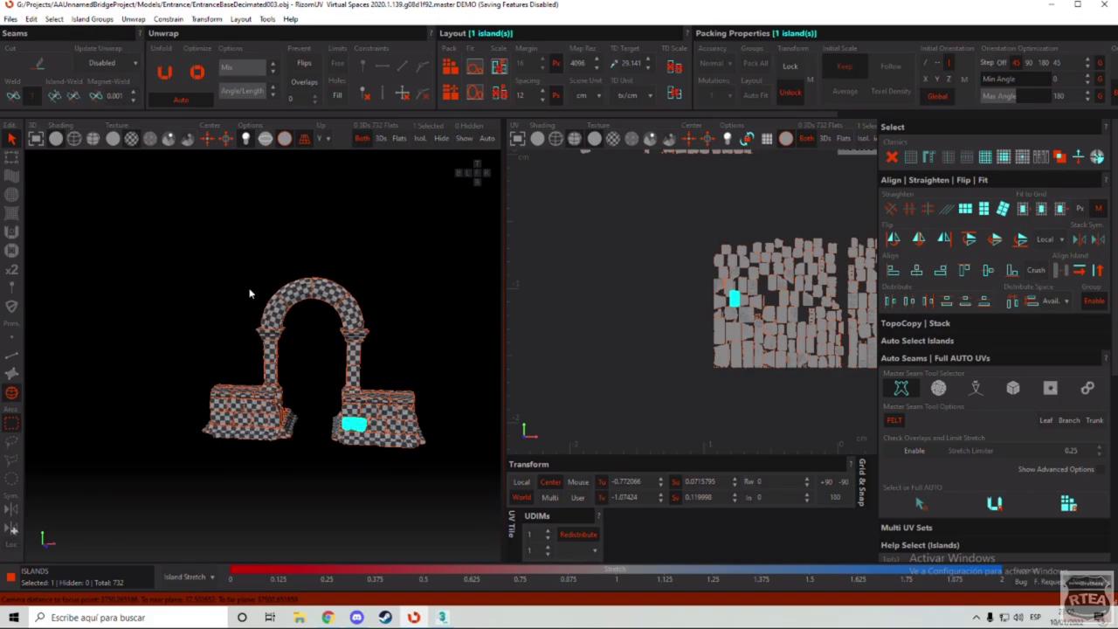
pyautogui.scroll(2, 395, 427)
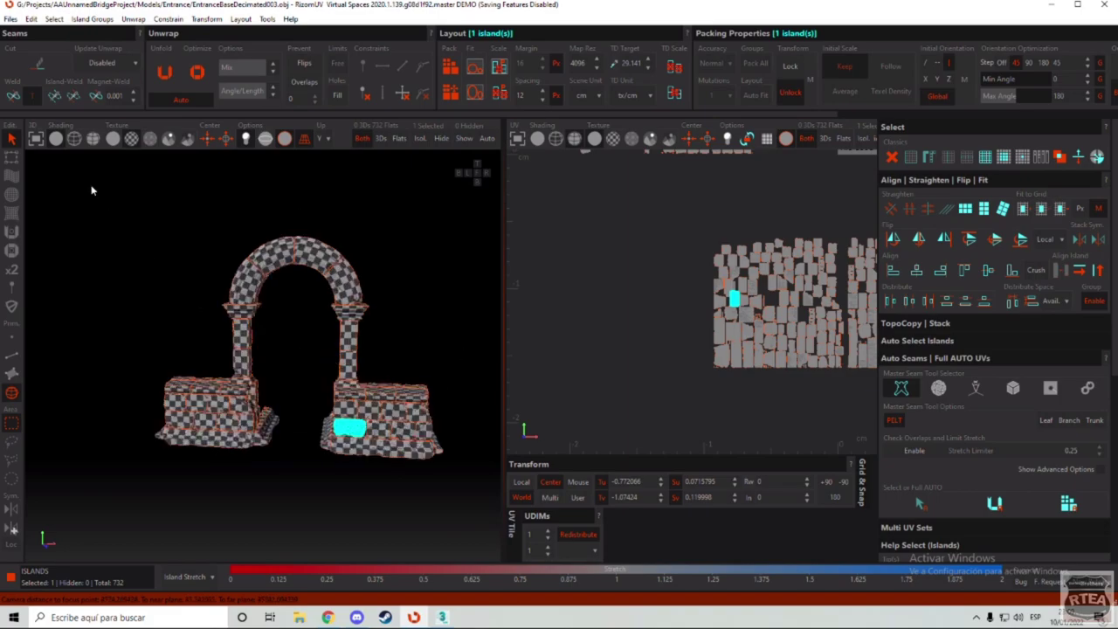
# Step: Box-select the islands of the entire arch model in the 3D view
pyautogui.moveTo(91, 190); pyautogui.dragTo(482, 495)
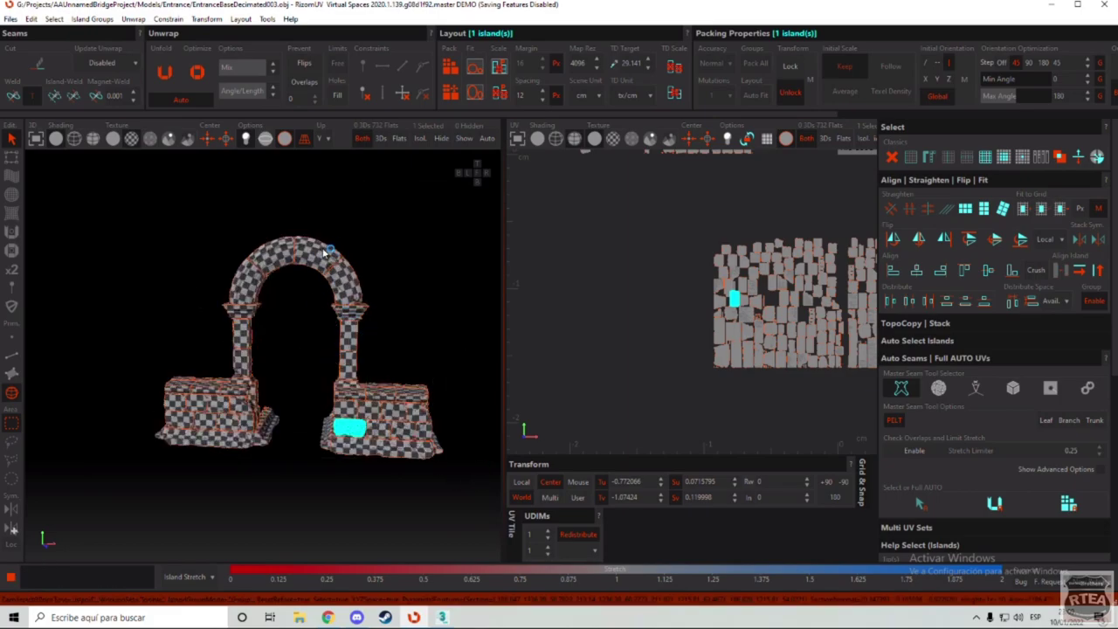
pyautogui.hotkey('ctrl', 'a')
pyautogui.press('f')
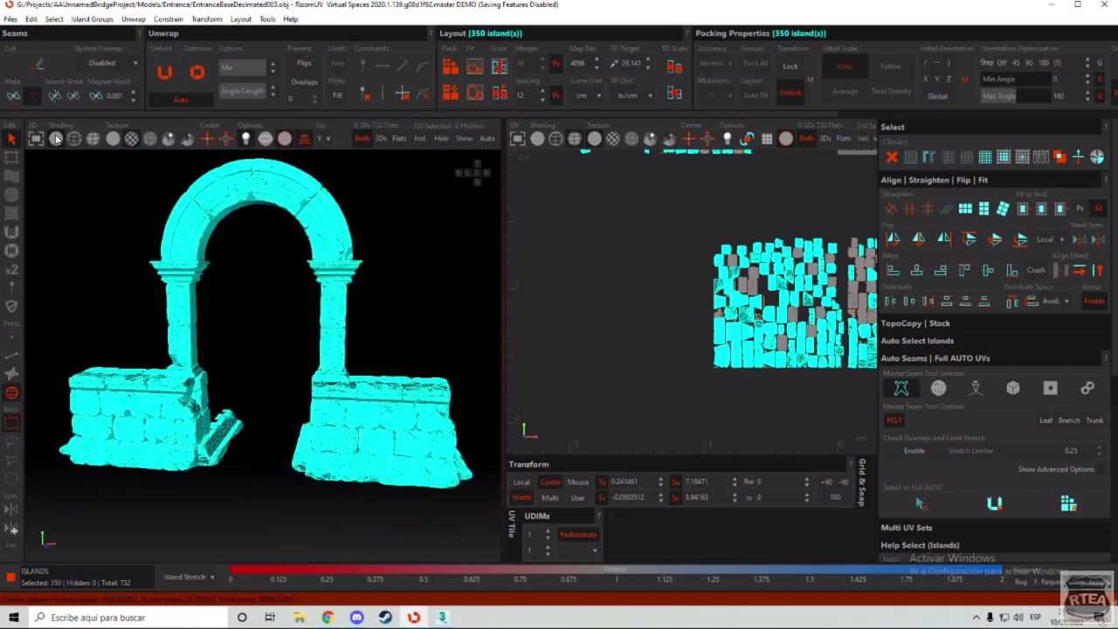
# Step: Clear the selection, switch the 3D view to wireframe shading and box-select every island of the arch, including the hidden back sides
pyautogui.moveTo(443, 404); pyautogui.dragTo(247, 407, button='middle')
pyautogui.scroll(-3, 288, 360)
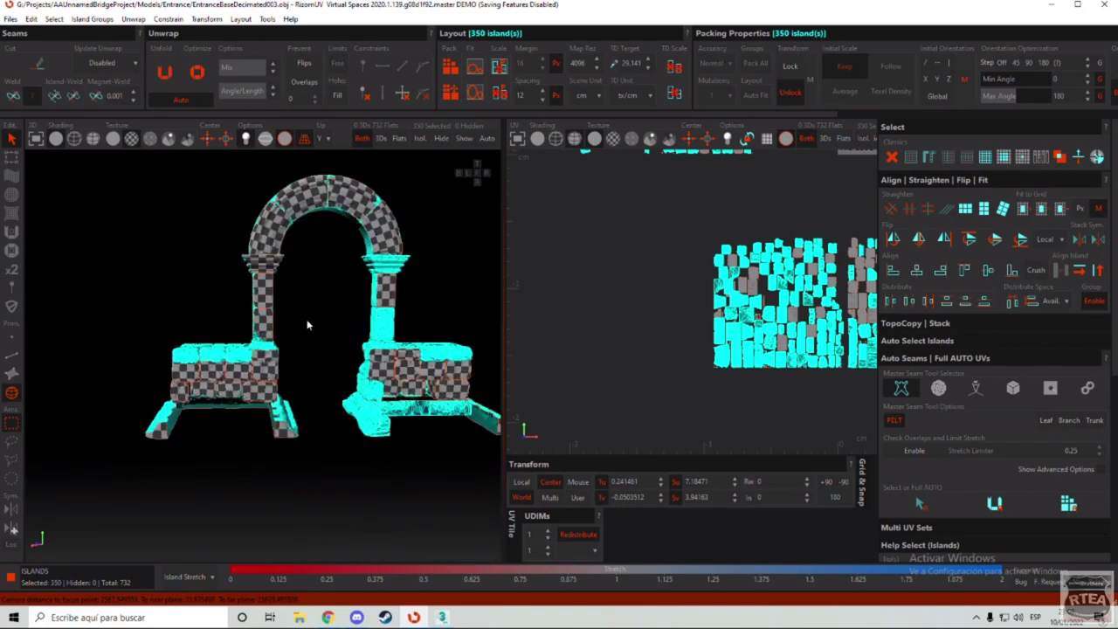
pyautogui.moveTo(306, 324); pyautogui.dragTo(284, 332, button='middle')
pyautogui.click(135, 237)
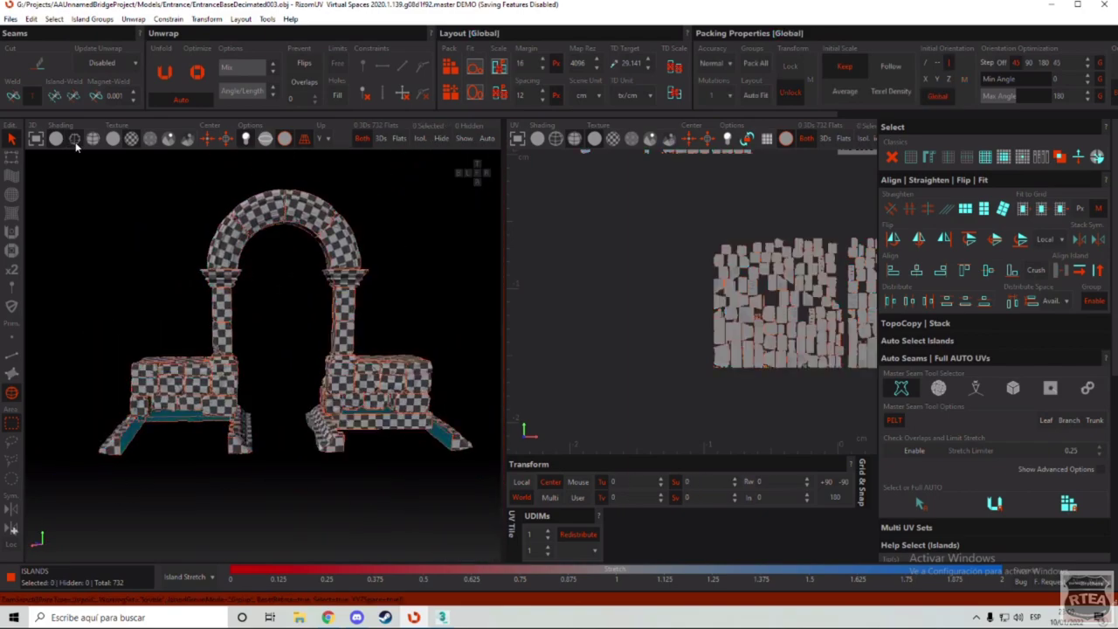
pyautogui.click(75, 138)
pyautogui.moveTo(49, 178); pyautogui.dragTo(491, 486)
# Step: Weld all the selected islands of the arch together and clear the selection
pyautogui.moveTo(328, 387); pyautogui.dragTo(565, 382, button='middle')
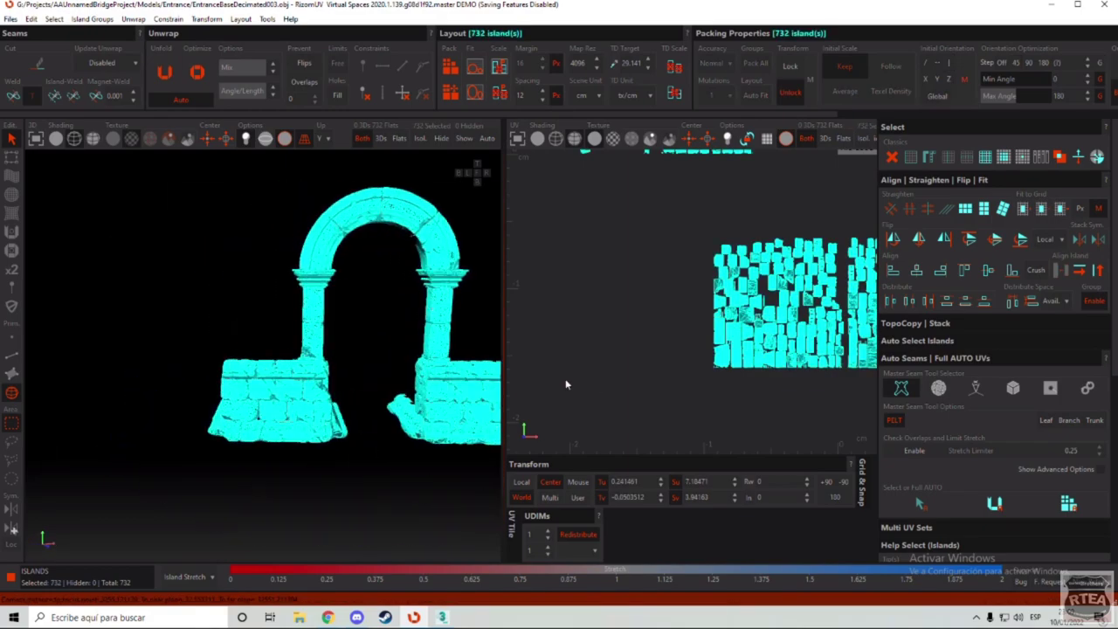
pyautogui.click(73, 139)
pyautogui.moveTo(393, 353); pyautogui.dragTo(242, 328, button='middle')
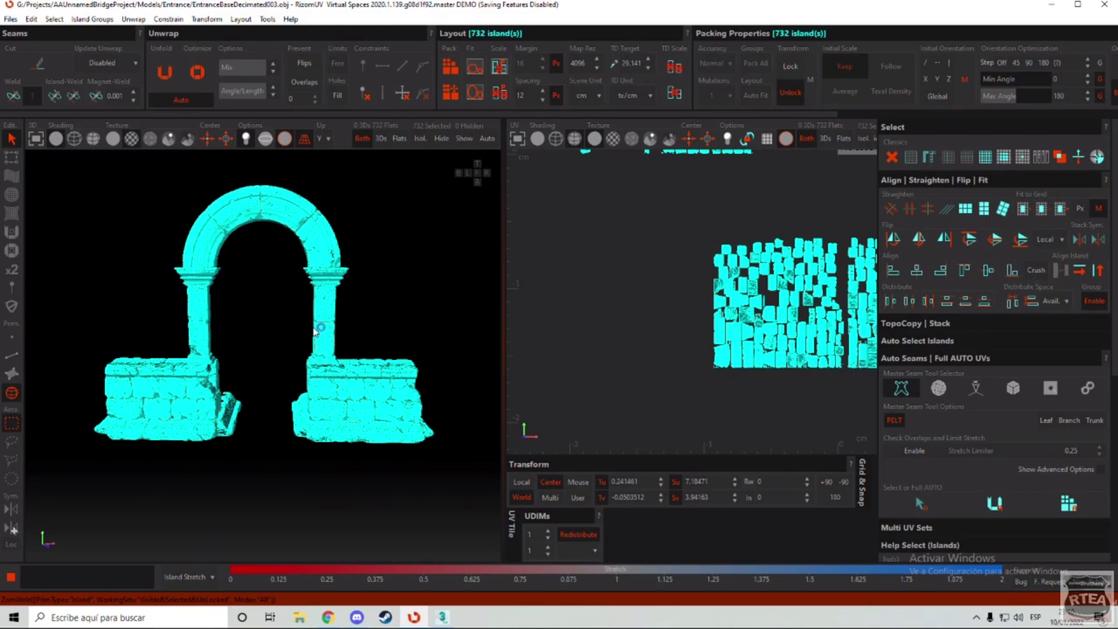
pyautogui.click(361, 311)
# Step: Examine the checker pattern and remaining seams on the base blocks up close and across the whole arch
pyautogui.scroll(6, 322, 385)
pyautogui.keyDown('alt'); pyautogui.moveTo(297, 340); pyautogui.dragTo(289, 382); pyautogui.keyUp('alt')
pyautogui.scroll(-5, 296, 350)
pyautogui.scroll(6, 363, 384)
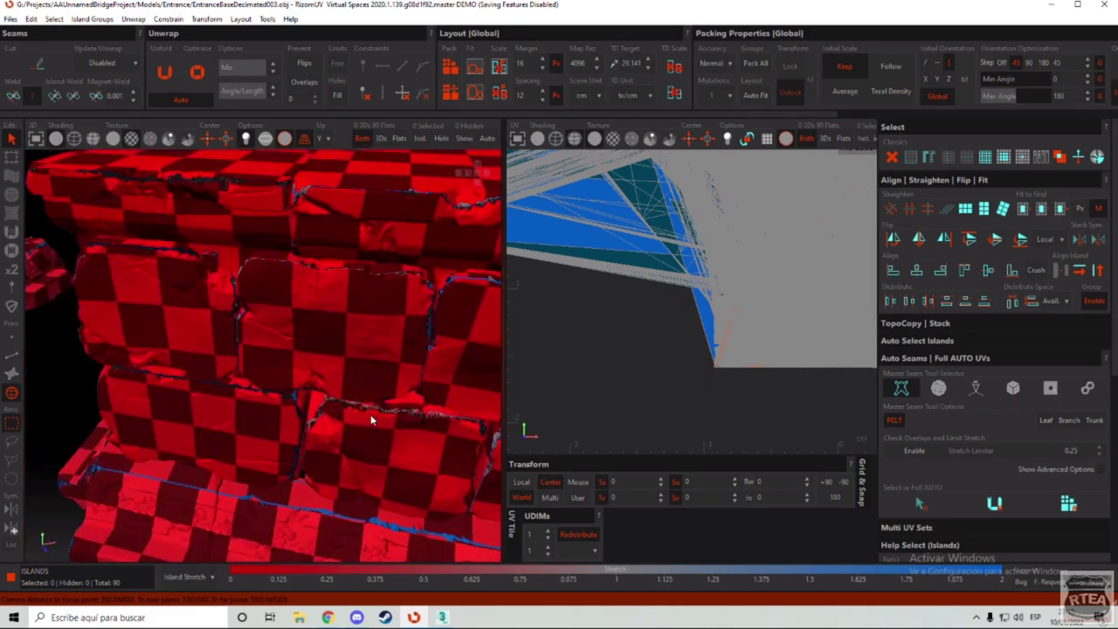
pyautogui.scroll(-2, 352, 402)
pyautogui.scroll(-6, 353, 399)
pyautogui.scroll(-7, 627, 351)
pyautogui.scroll(5, 635, 299)
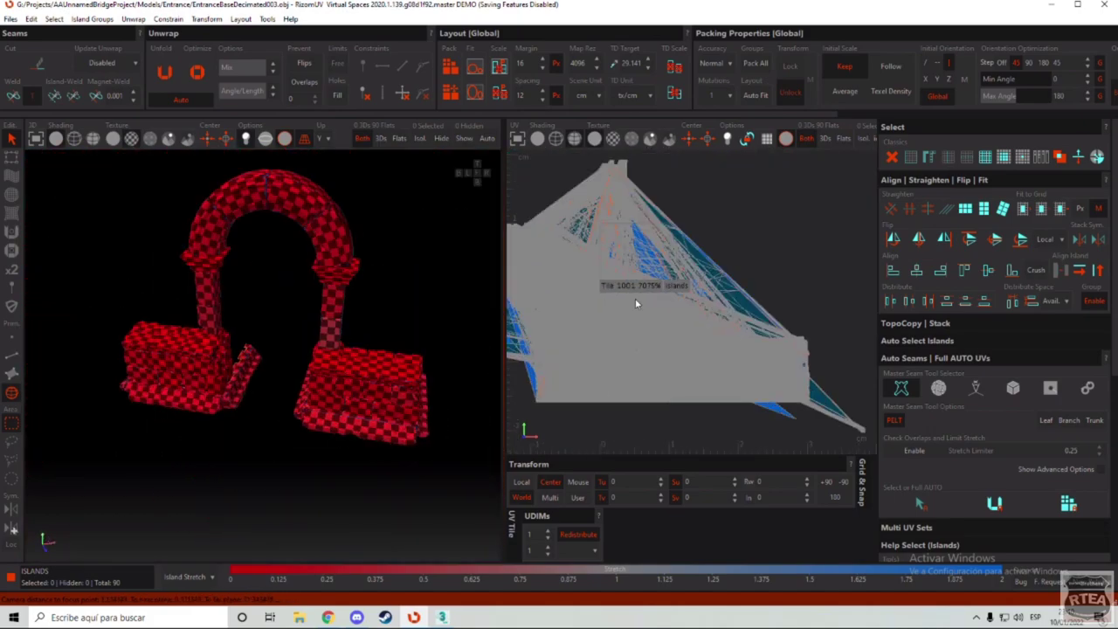
# Step: Inspect the welded islands in the UV view and compare them with the wall blocks of the left base
pyautogui.scroll(4, 595, 217)
pyautogui.scroll(2, 593, 214)
pyautogui.scroll(6, 323, 354)
pyautogui.keyDown('alt'); pyautogui.moveTo(323, 355); pyautogui.dragTo(253, 283); pyautogui.keyUp('alt')
pyautogui.scroll(-3, 611, 348)
pyautogui.keyDown('alt'); pyautogui.moveTo(197, 225); pyautogui.dragTo(286, 350); pyautogui.keyUp('alt')
pyautogui.scroll(5, 262, 360)
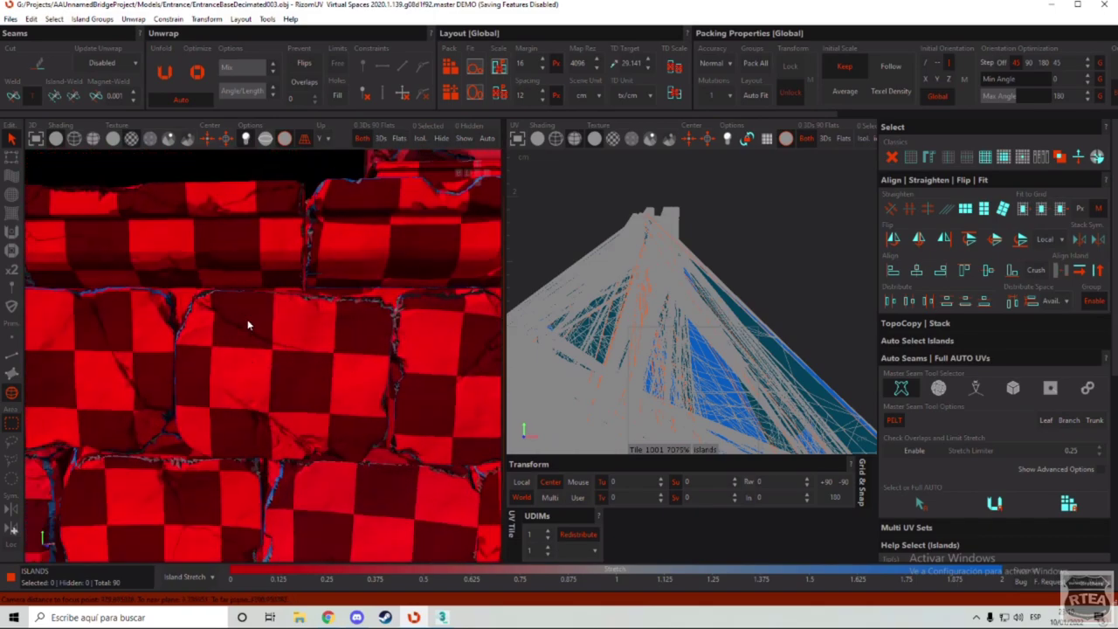
pyautogui.scroll(-5, 252, 327)
pyautogui.scroll(-4, 595, 265)
pyautogui.scroll(5, 577, 367)
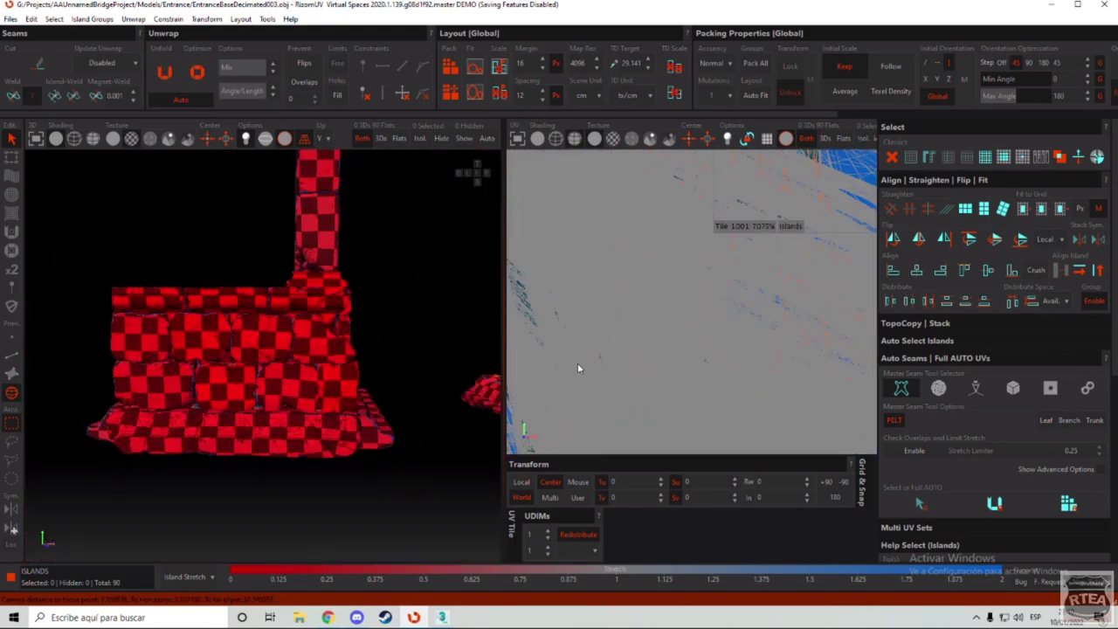
# Step: Select a large island in the UV view and an upper-row block on the left base to compare their mapping, and clear the selection
pyautogui.click(689, 286)
pyautogui.press('f')
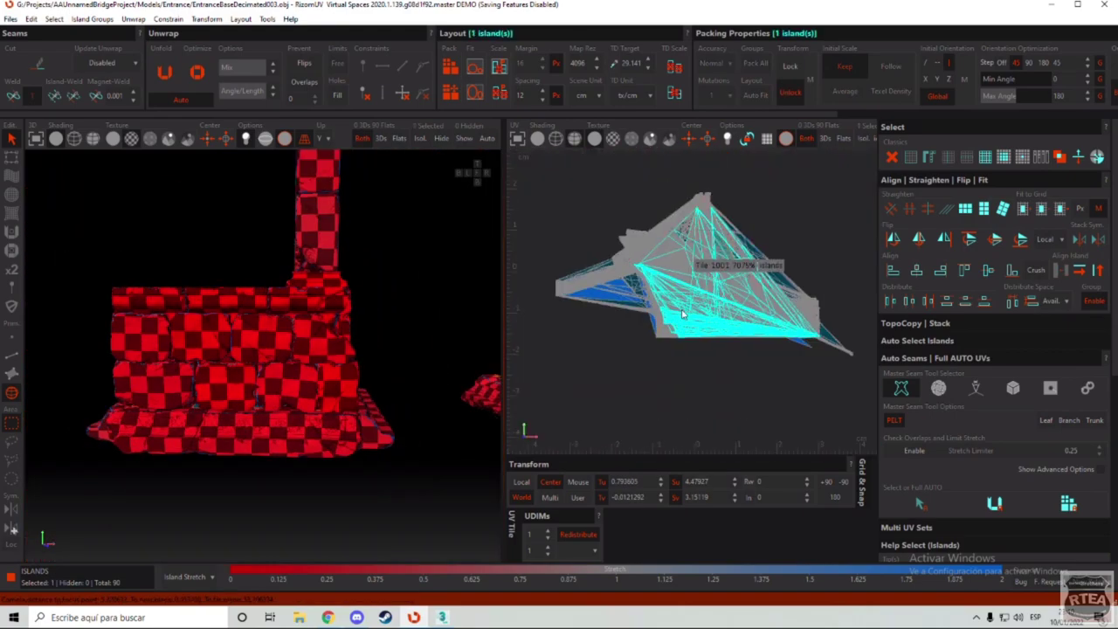
pyautogui.keyDown('alt'); pyautogui.moveTo(262, 281); pyautogui.dragTo(319, 258); pyautogui.keyUp('alt')
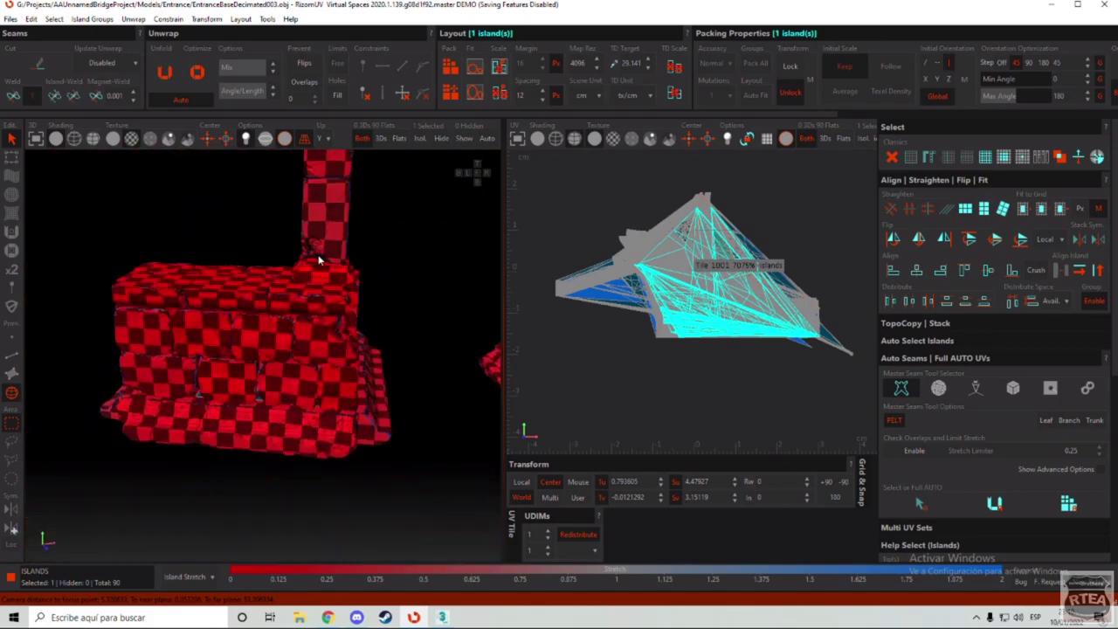
pyautogui.keyDown('alt'); pyautogui.moveTo(320, 258); pyautogui.dragTo(320, 277, button='middle'); pyautogui.keyUp('alt')
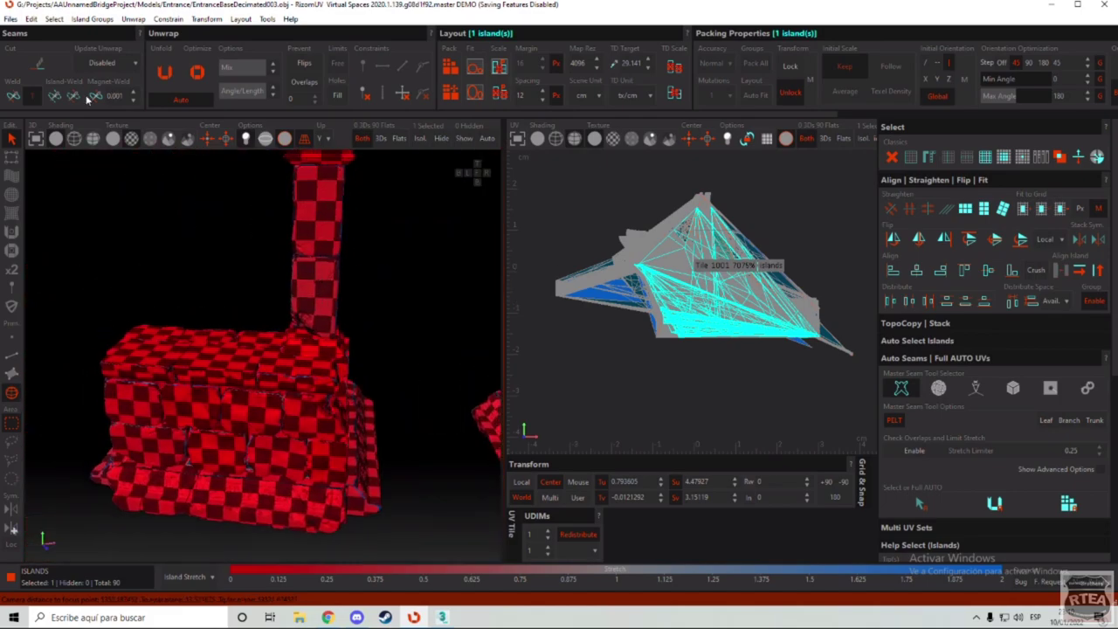
pyautogui.click(255, 412)
pyautogui.keyDown('alt'); pyautogui.moveTo(349, 401); pyautogui.dragTo(272, 411); pyautogui.keyUp('alt')
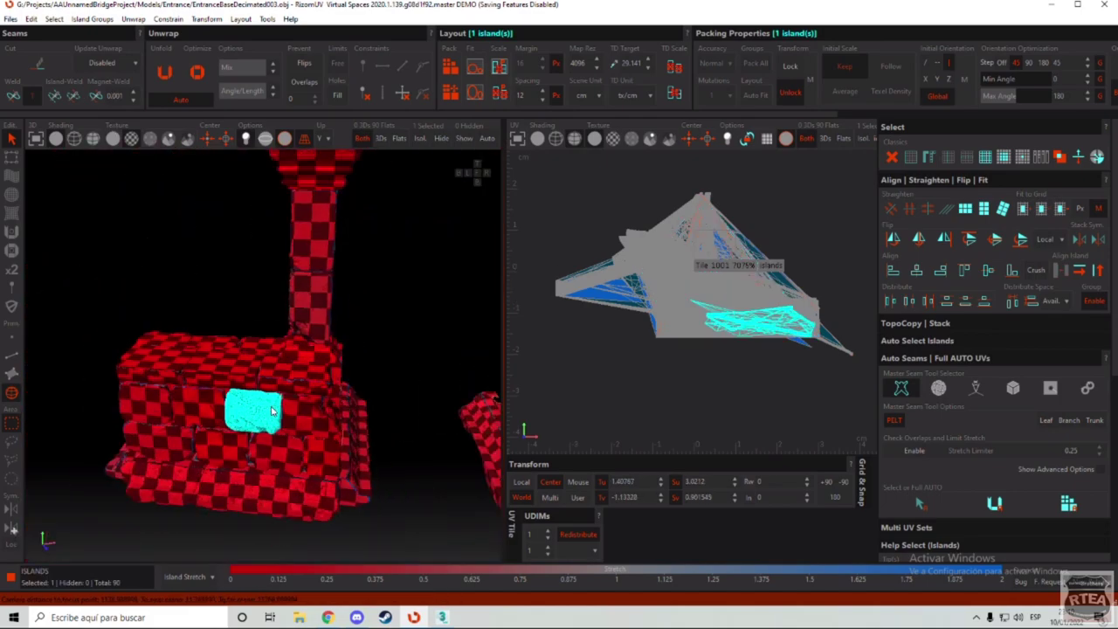
pyautogui.scroll(3, 271, 410)
pyautogui.click(397, 321)
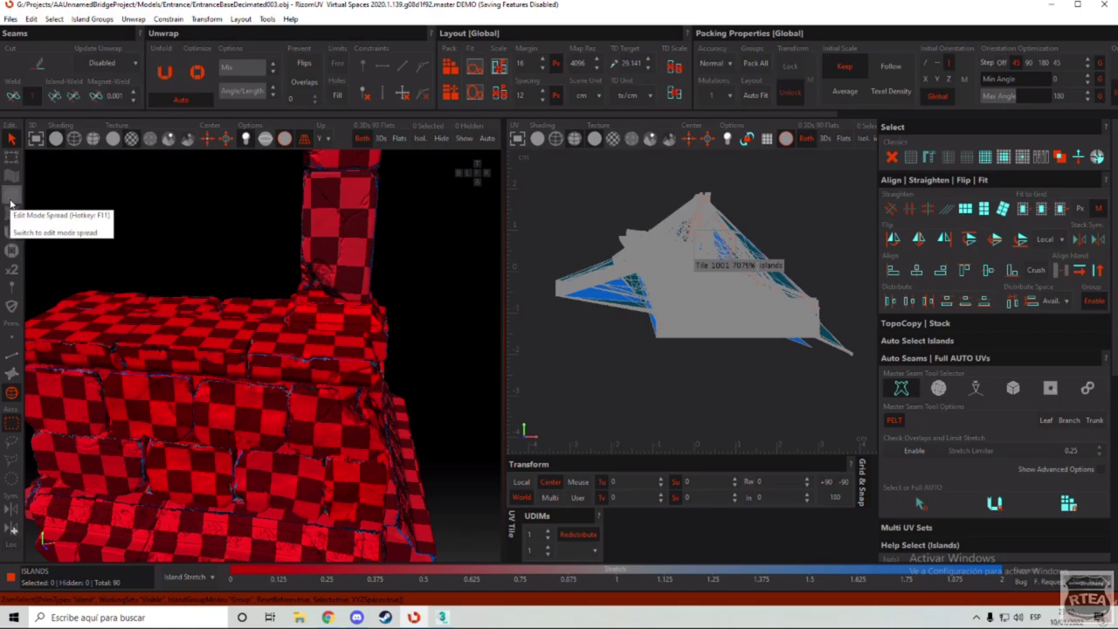
# Step: Examine the seams and checker pattern on the curved arch stones and around the corner blocks of the right base
pyautogui.scroll(-8, 265, 324)
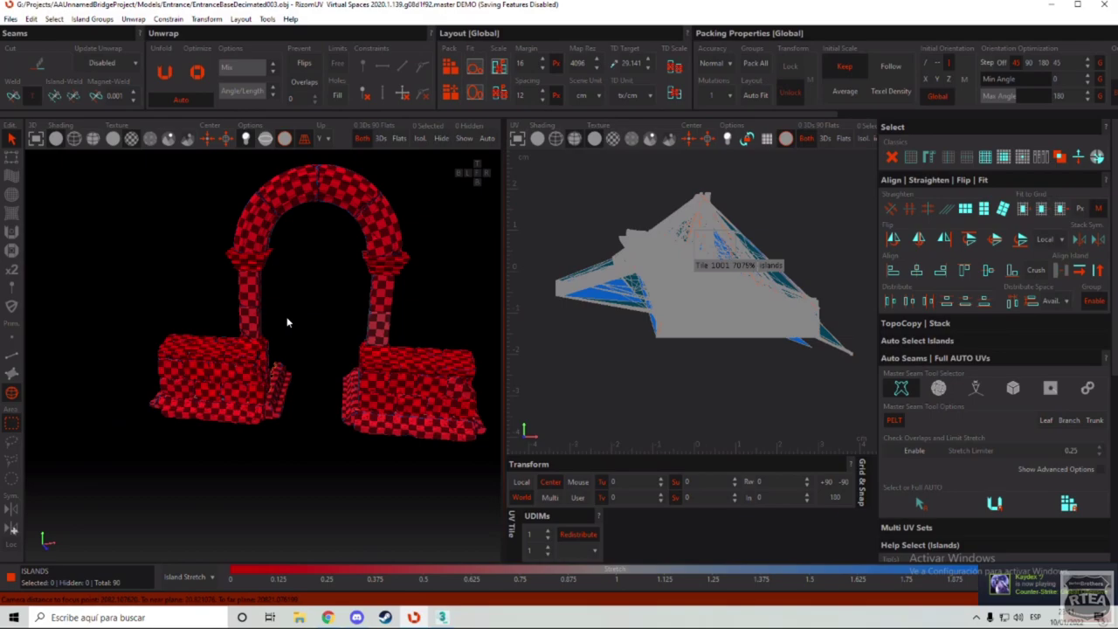
pyautogui.scroll(5, 357, 189)
pyautogui.scroll(-4, 349, 227)
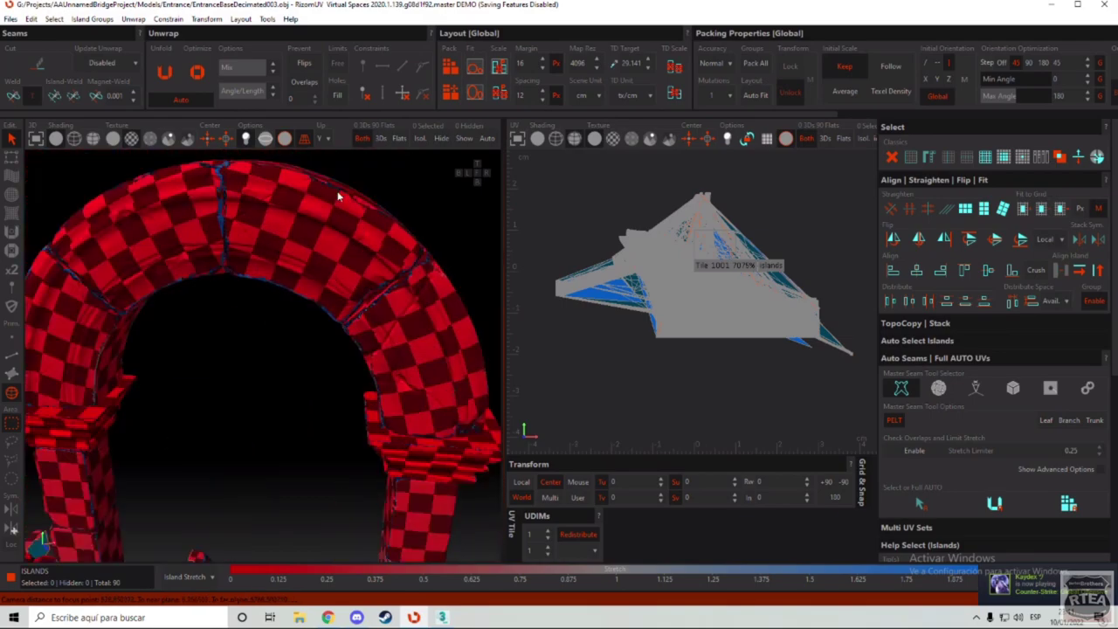
pyautogui.scroll(-4, 340, 209)
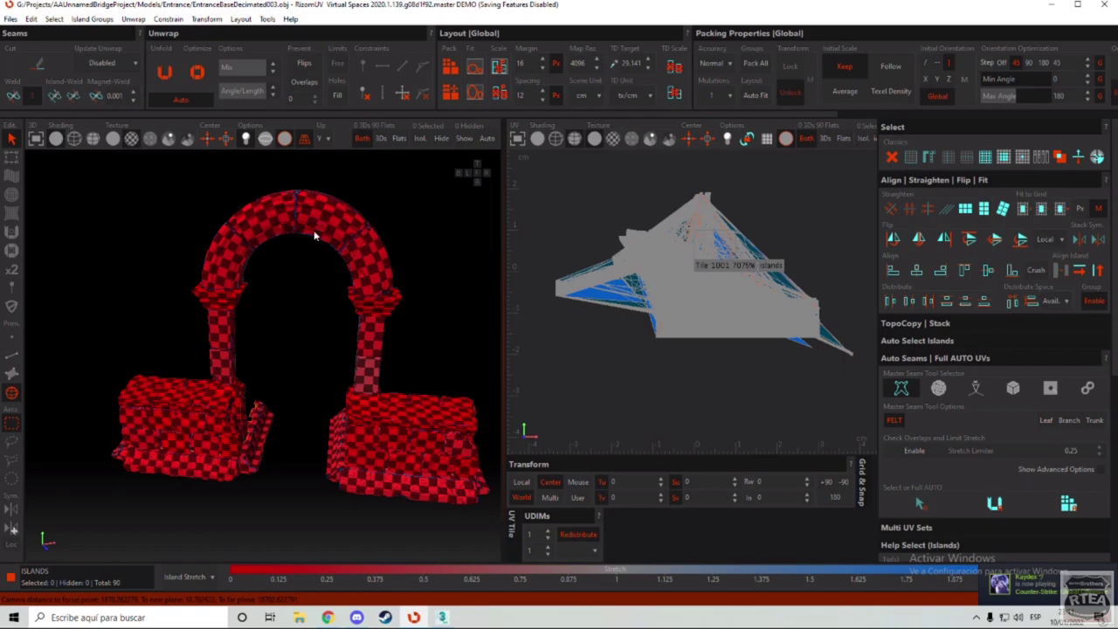
pyautogui.click(53, 97)
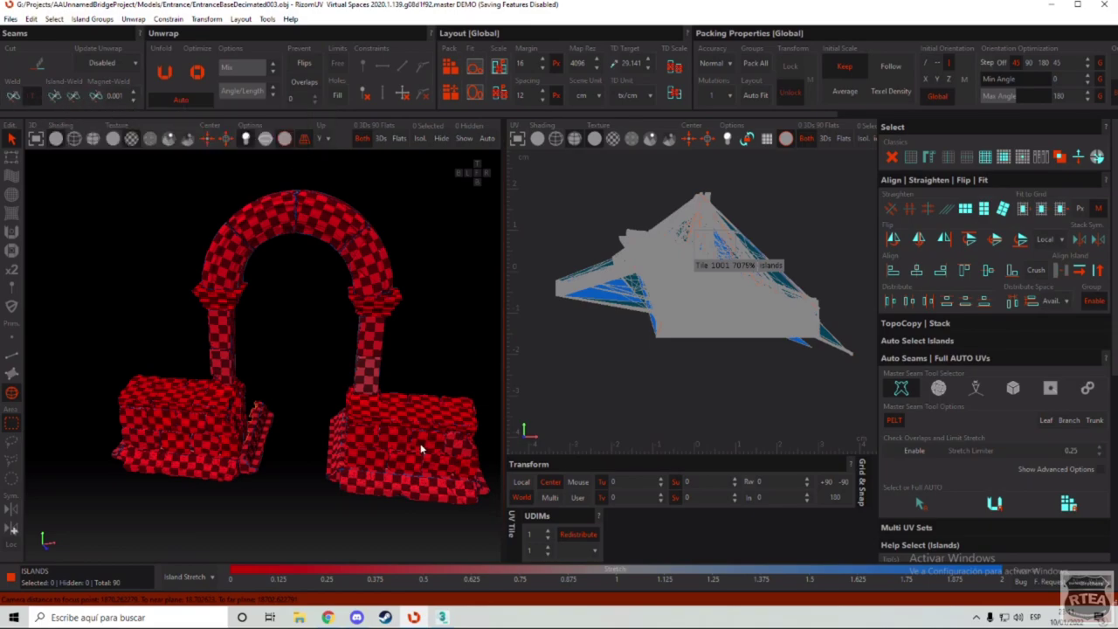
pyautogui.scroll(6, 420, 449)
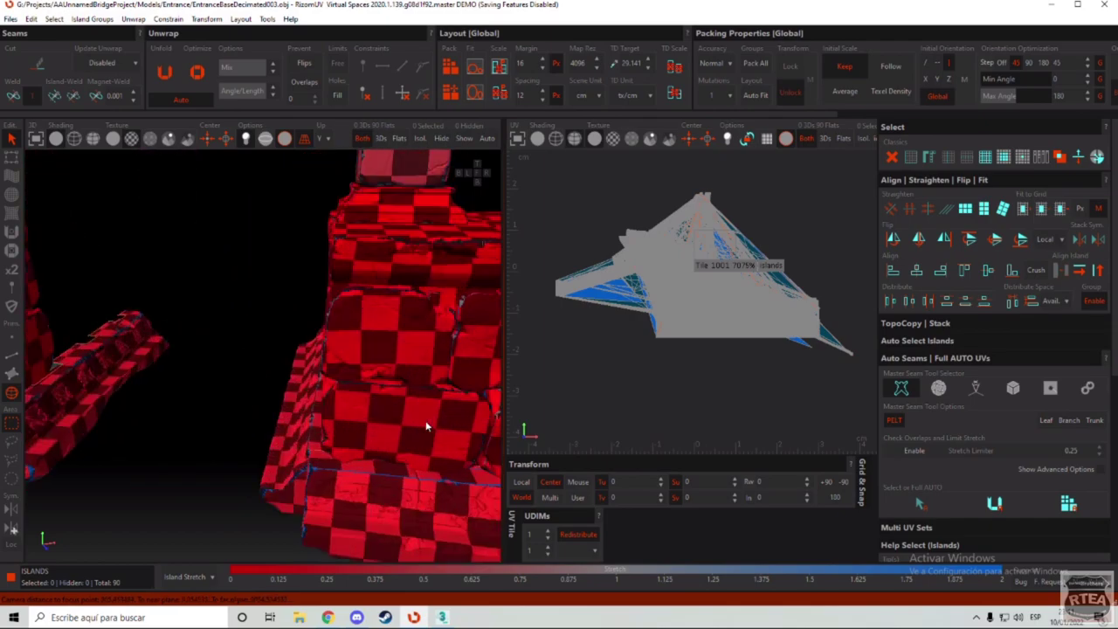
pyautogui.scroll(2, 426, 426)
pyautogui.keyDown('alt'); pyautogui.moveTo(426, 426); pyautogui.dragTo(438, 371); pyautogui.keyUp('alt')
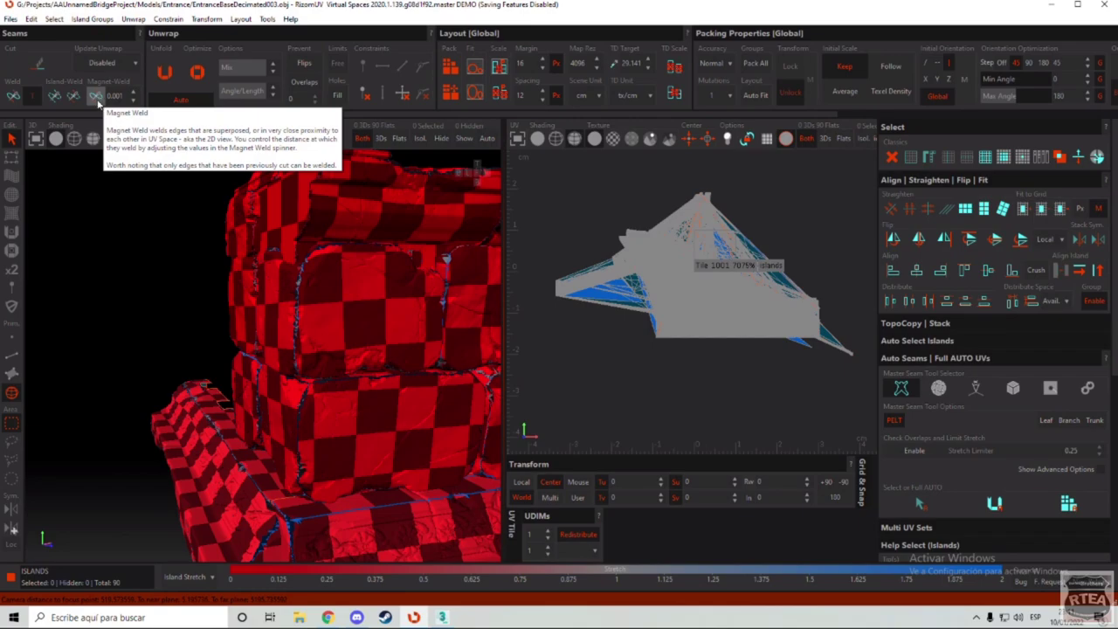
pyautogui.scroll(-6, 302, 364)
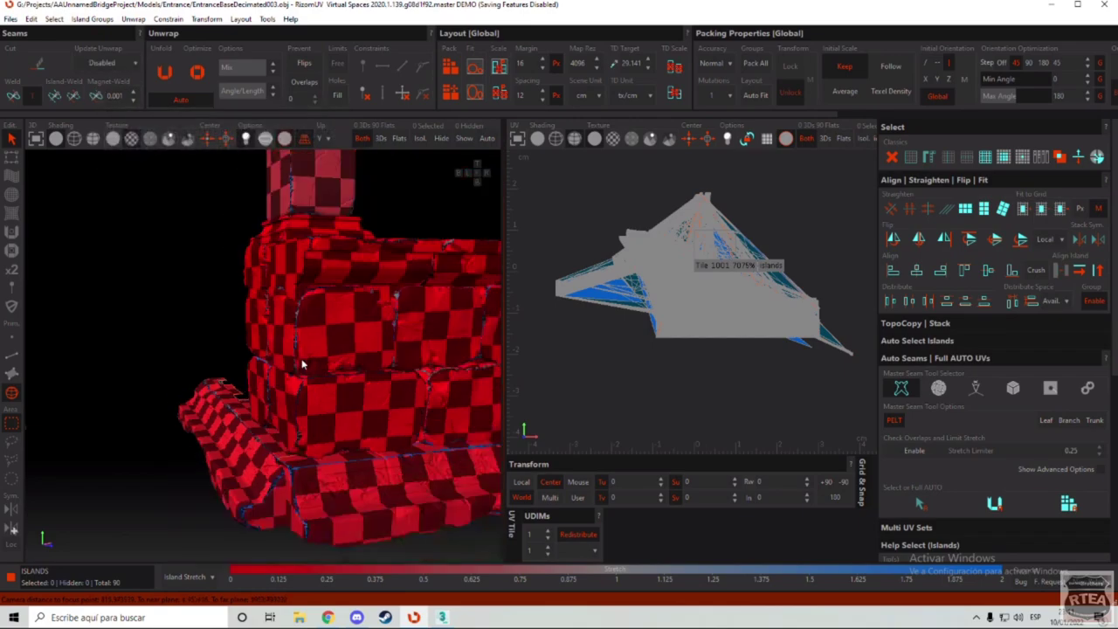
pyautogui.keyDown('alt'); pyautogui.moveTo(313, 343); pyautogui.dragTo(279, 322); pyautogui.keyUp('alt')
# Step: Select an upper-row block on the left base, check its checker mapping and UV island, and deselect it
pyautogui.click(118, 319)
pyautogui.press('f')
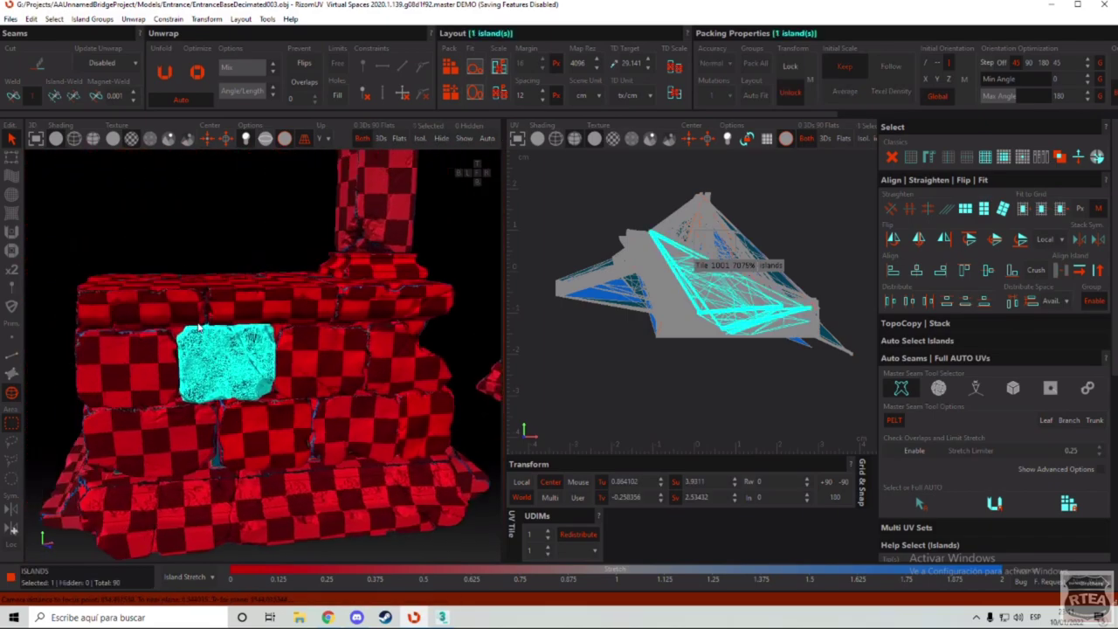
pyautogui.scroll(3, 250, 340)
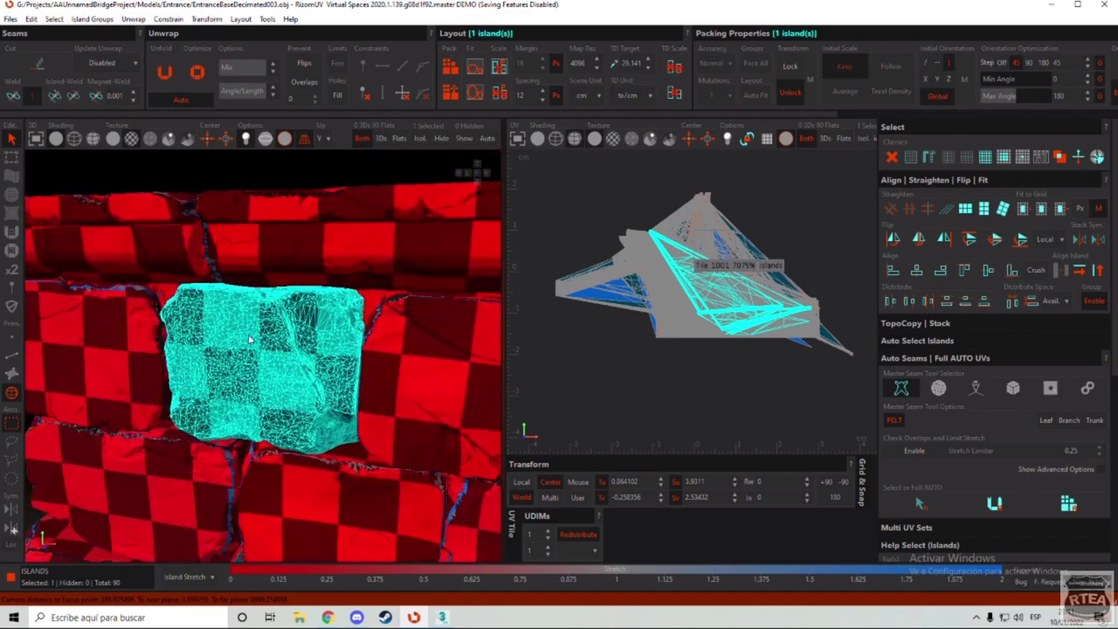
pyautogui.click(307, 180)
# Step: Move four overlapping islands out of the stacked UV layout into the empty space below and beside it
pyautogui.click(724, 306)
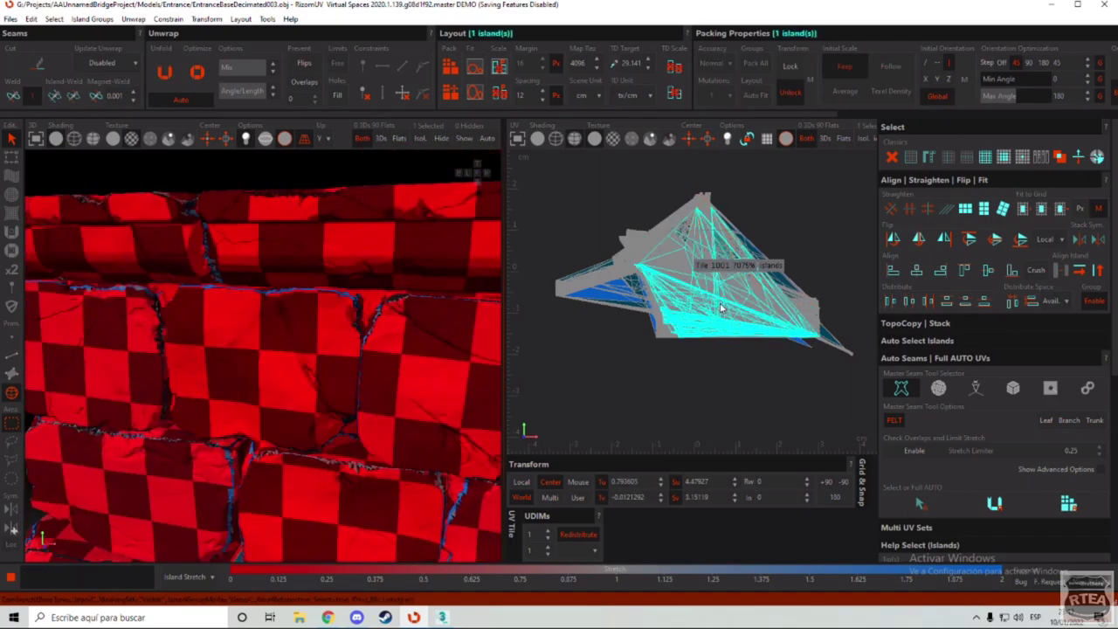
pyautogui.scroll(1, 724, 307)
pyautogui.scroll(-1, 724, 306)
pyautogui.moveTo(724, 307); pyautogui.dragTo(611, 432)
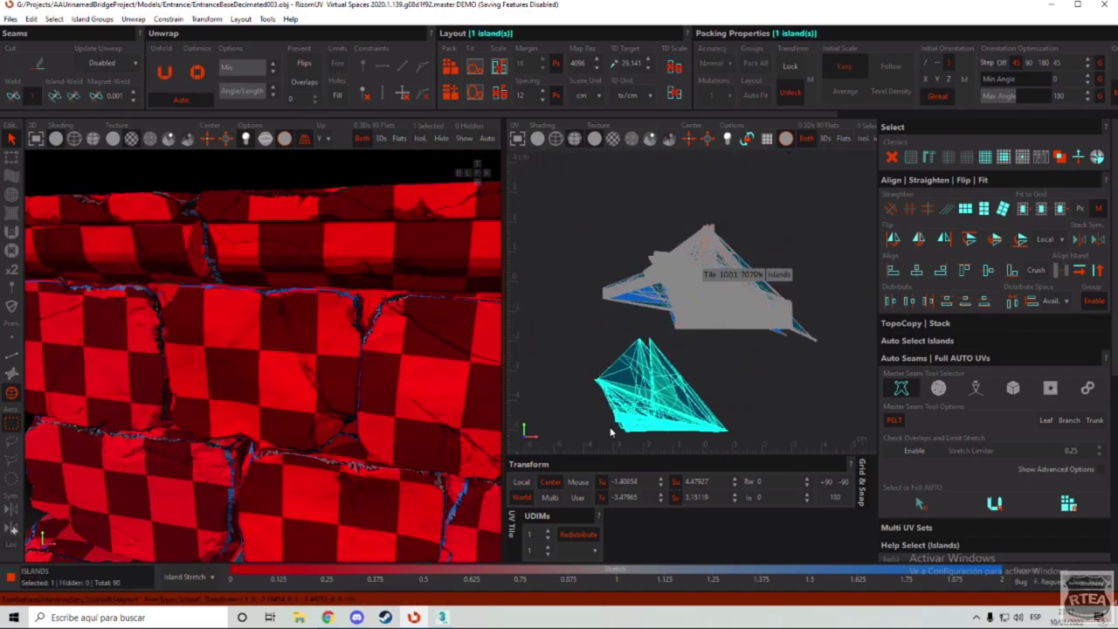
pyautogui.moveTo(705, 313); pyautogui.dragTo(726, 389)
pyautogui.moveTo(718, 306); pyautogui.dragTo(756, 383)
pyautogui.click(716, 313)
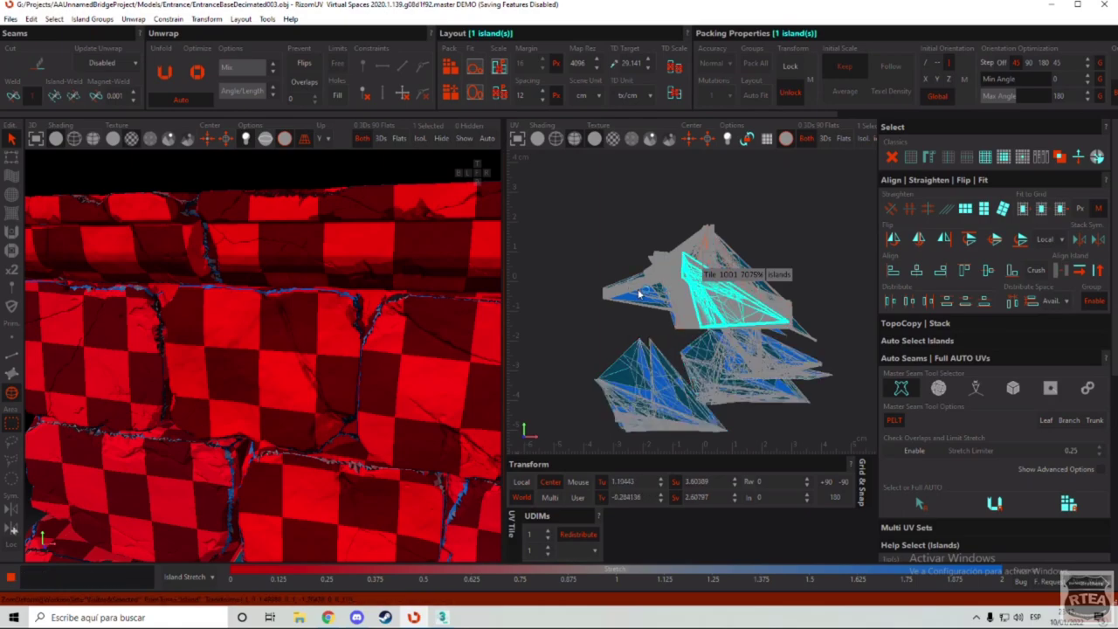
# Step: Reselect the upper-row block on the left base and examine its wireframe where its edge meets the neighbouring block
pyautogui.click(316, 176)
pyautogui.click(320, 349)
pyautogui.scroll(3, 293, 354)
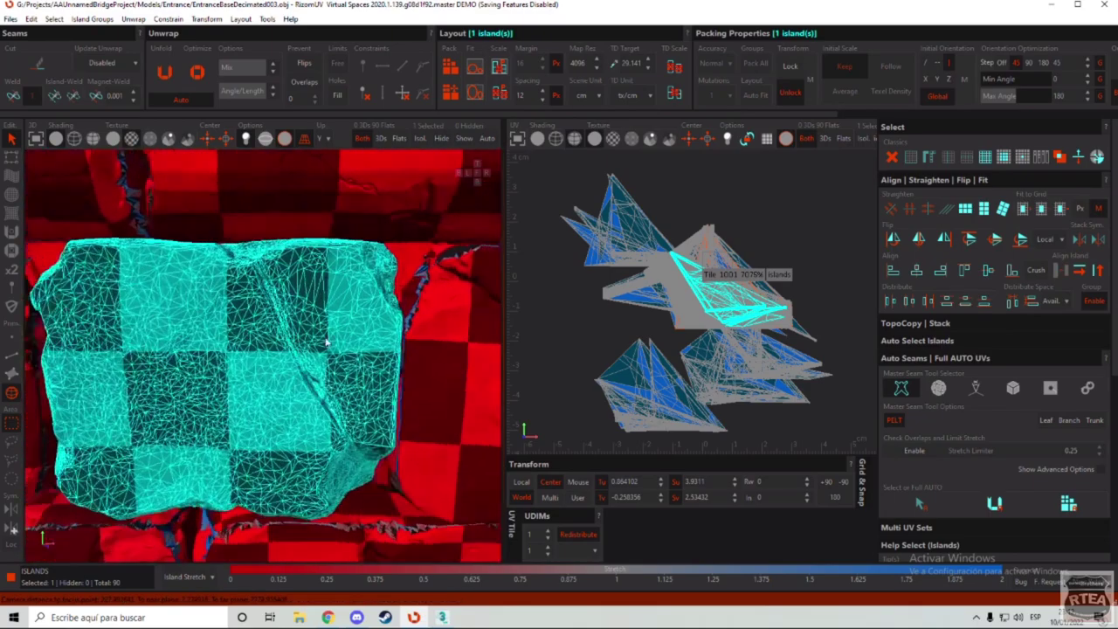
pyautogui.keyDown('alt'); pyautogui.moveTo(327, 342); pyautogui.dragTo(410, 305); pyautogui.keyUp('alt')
pyautogui.scroll(4, 428, 266)
pyautogui.keyDown('alt'); pyautogui.moveTo(428, 266); pyautogui.dragTo(647, 310); pyautogui.keyUp('alt')
pyautogui.scroll(3, 411, 283)
pyautogui.scroll(6, 724, 302)
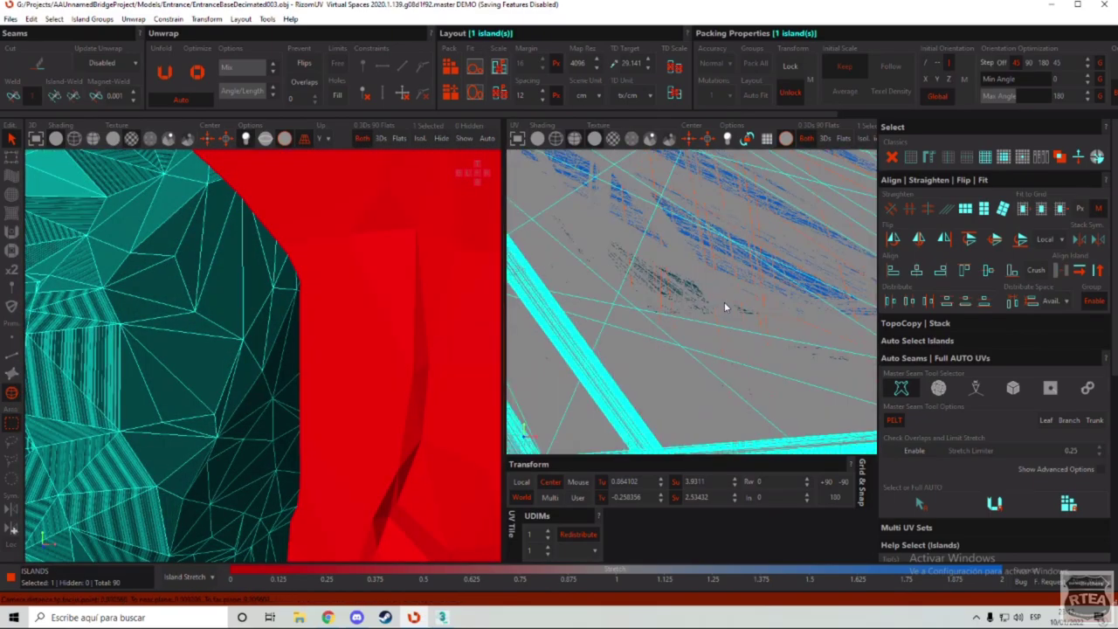
# Step: Pick islands within the overlapping UV layout and check which parts of the stone wall they cover
pyautogui.scroll(-2, 724, 302)
pyautogui.click(617, 322)
pyautogui.click(630, 320)
pyautogui.click(652, 281)
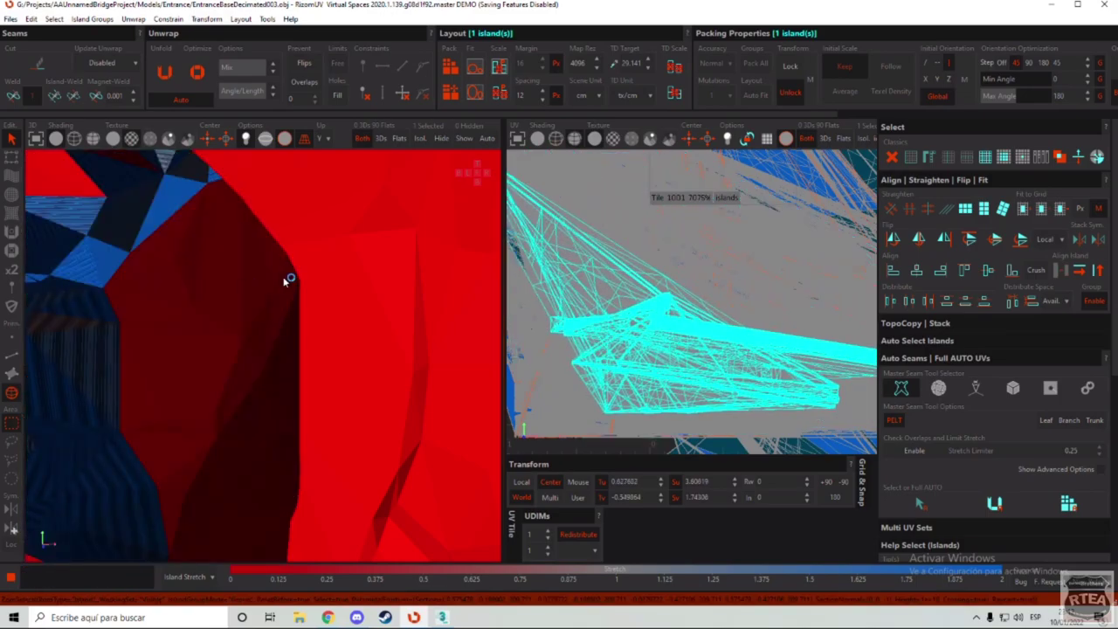
pyautogui.scroll(-3, 350, 289)
pyautogui.scroll(-6, 351, 291)
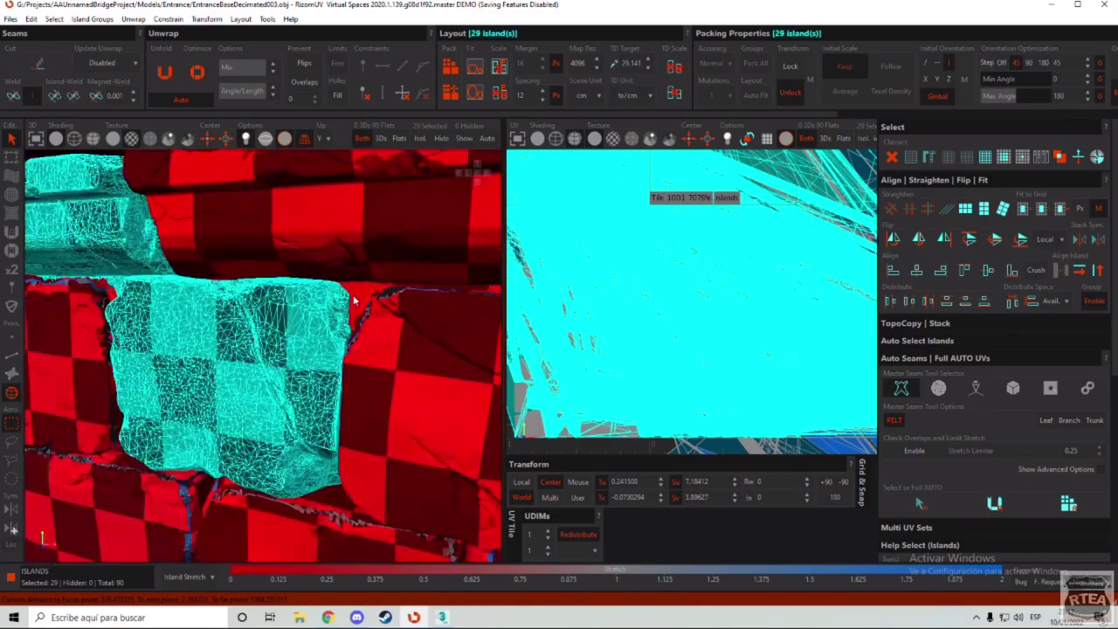
# Step: Isolate the upper-row block on the left base and examine its seams and UV island on its own
pyautogui.click(256, 320)
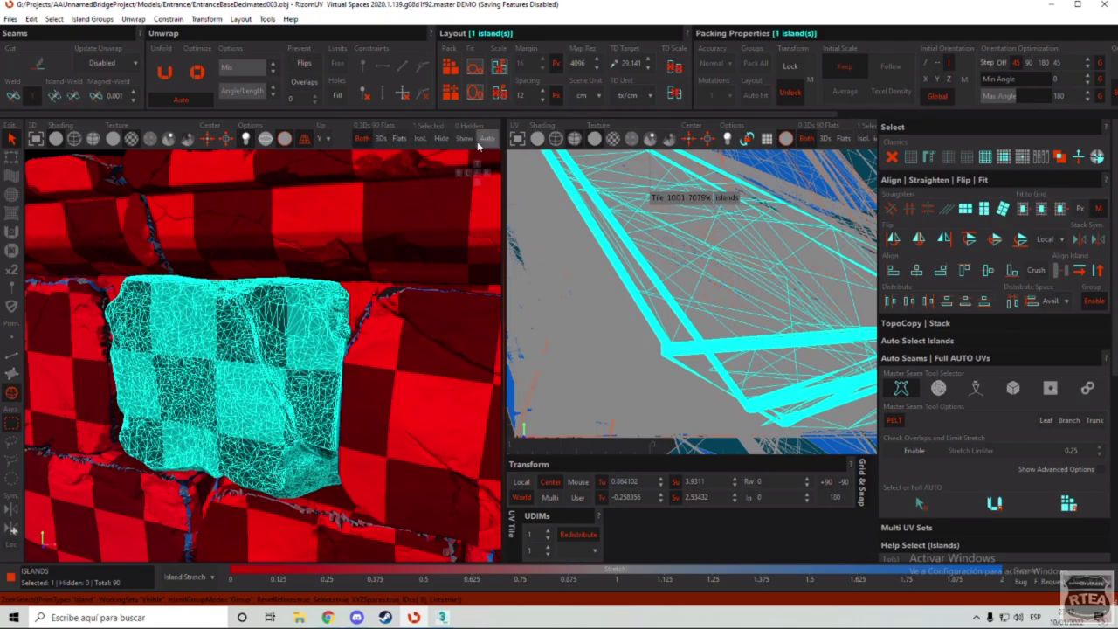
pyautogui.click(421, 139)
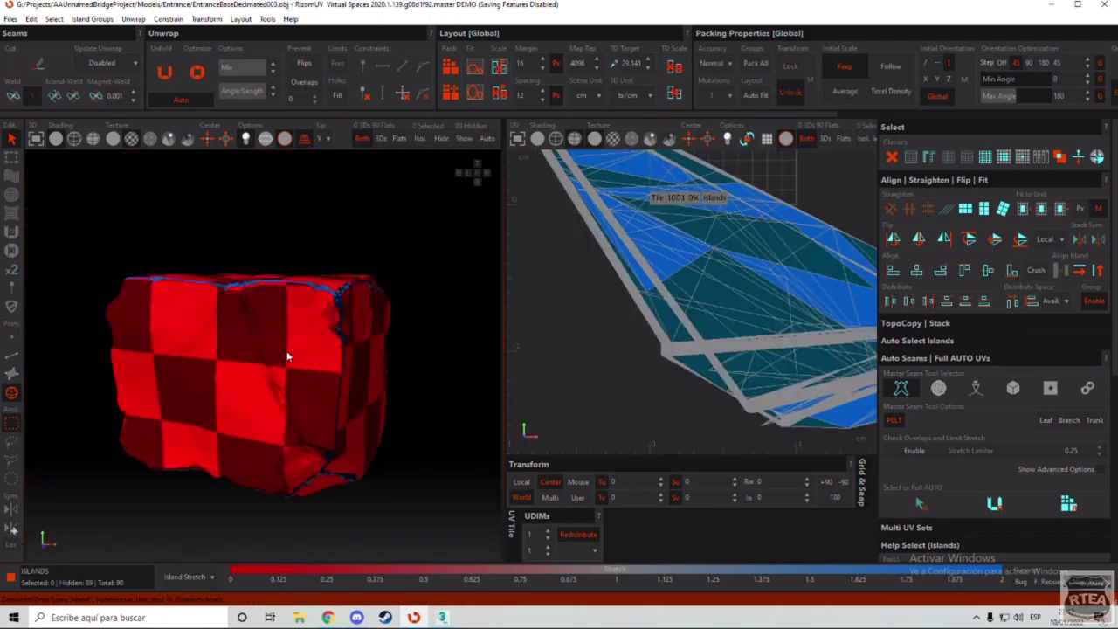
pyautogui.click(340, 316)
pyautogui.scroll(-4, 339, 316)
pyautogui.keyDown('alt'); pyautogui.moveTo(340, 316); pyautogui.dragTo(376, 310); pyautogui.keyUp('alt')
pyautogui.scroll(-3, 633, 317)
pyautogui.scroll(2, 666, 328)
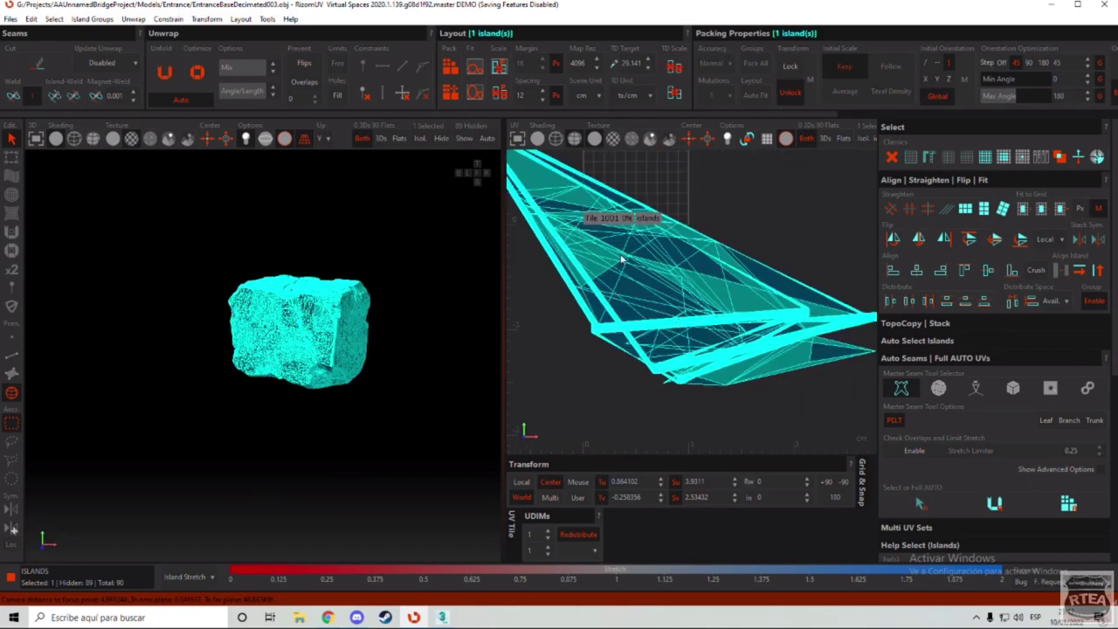
pyautogui.scroll(-2, 622, 260)
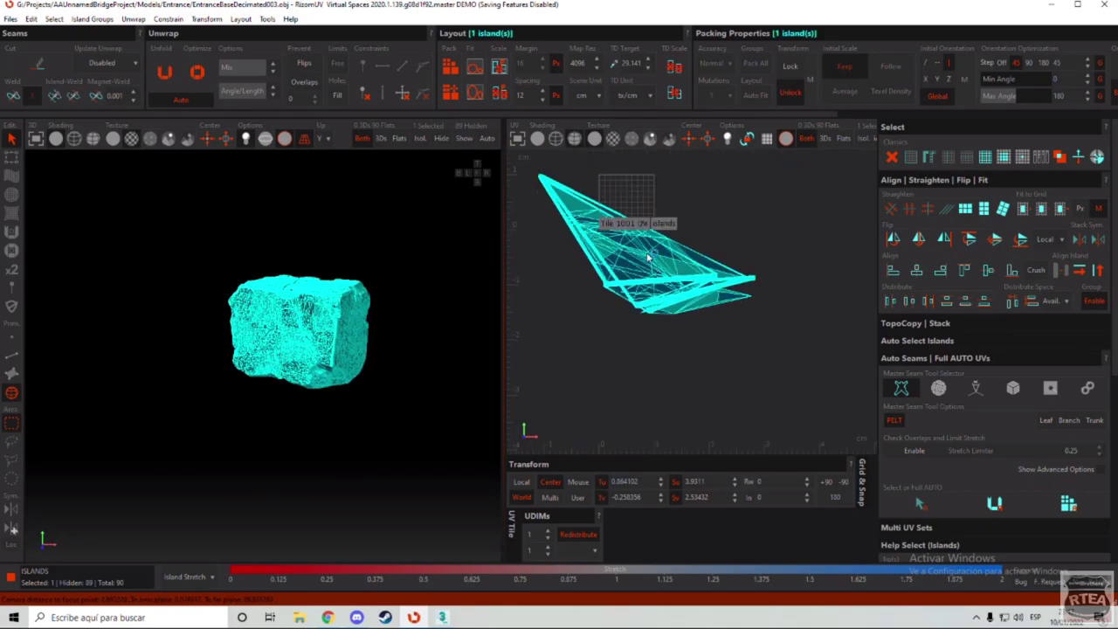
# Step: Shift the isolated block's island slightly downward in UV space, deselect it and show all the hidden islands again
pyautogui.moveTo(646, 258); pyautogui.dragTo(671, 300)
pyautogui.click(736, 254)
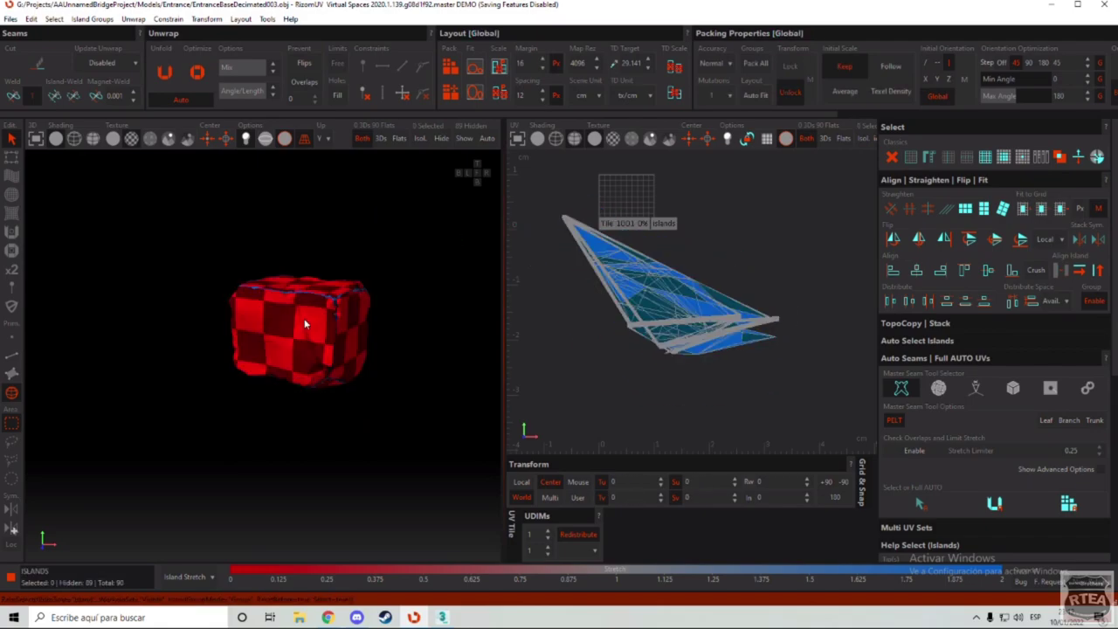
pyautogui.click(464, 139)
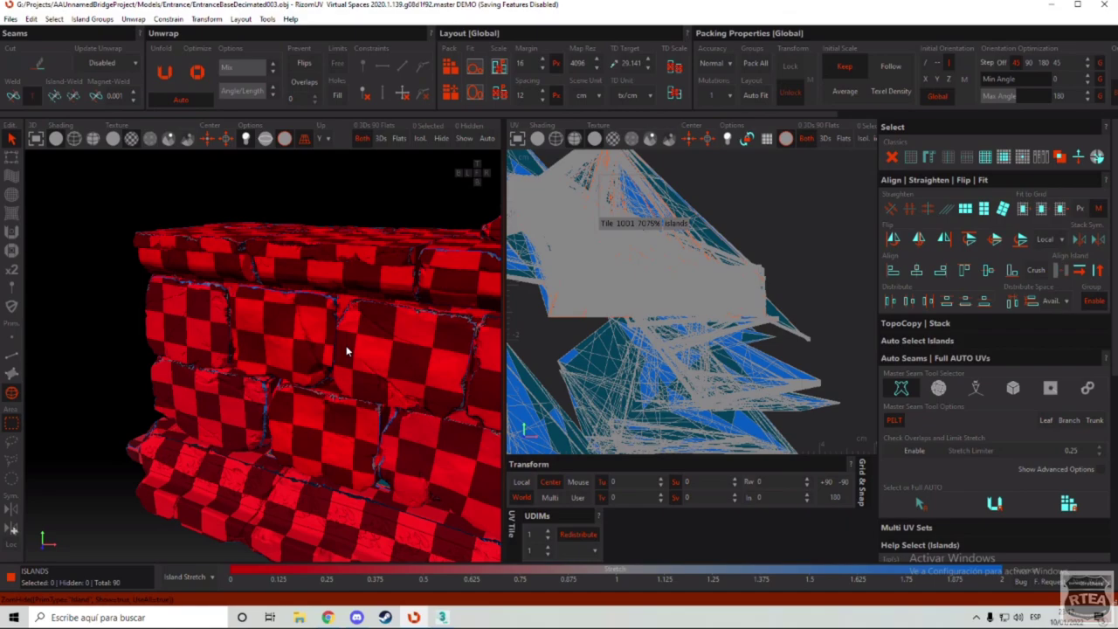
# Step: Isolate the second upper-row block on the left base to view its UV island alone, and show all islands again
pyautogui.keyDown('alt'); pyautogui.moveTo(378, 384); pyautogui.dragTo(351, 319); pyautogui.keyUp('alt')
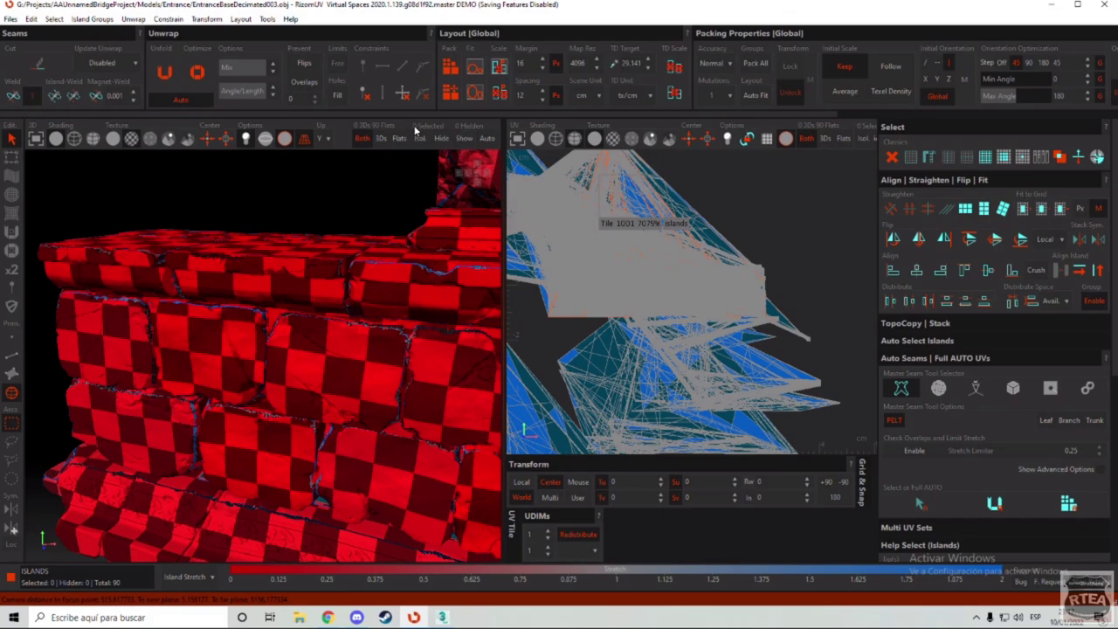
pyautogui.click(243, 382)
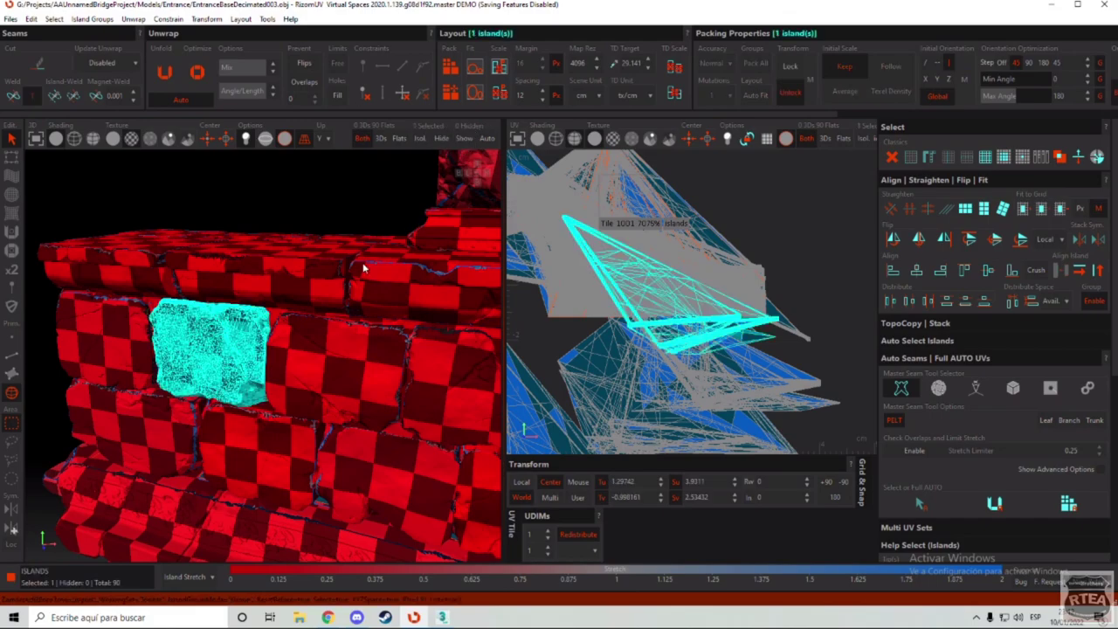
pyautogui.click(422, 140)
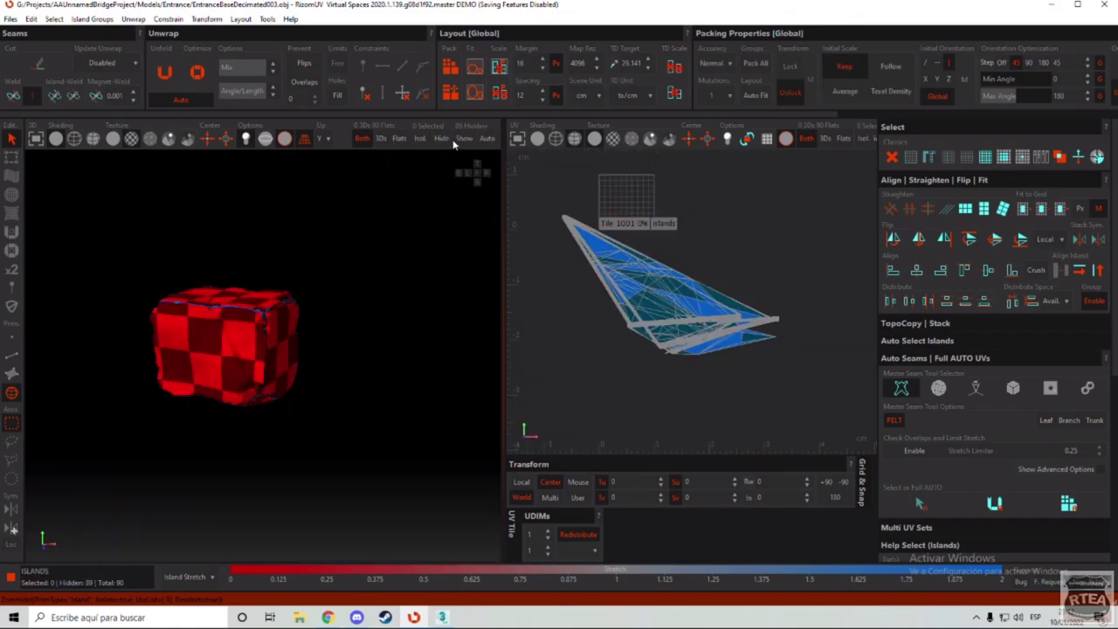
pyautogui.click(463, 138)
# Step: Hide the second upper-row block and examine the cavity and the faces of the neighbouring blocks behind it
pyautogui.click(253, 351)
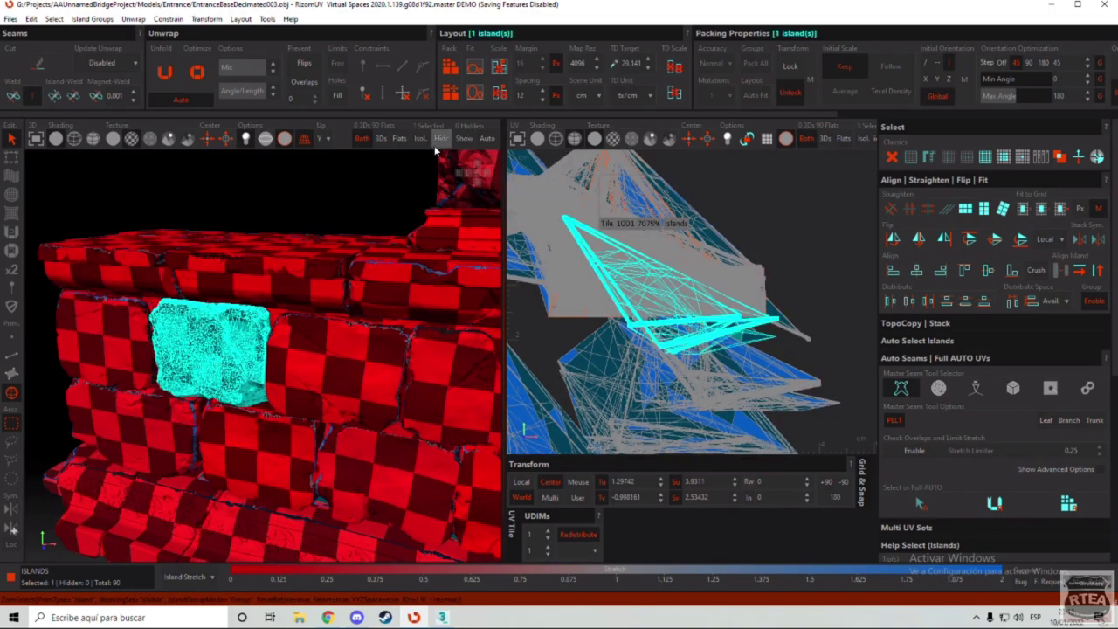
pyautogui.click(441, 142)
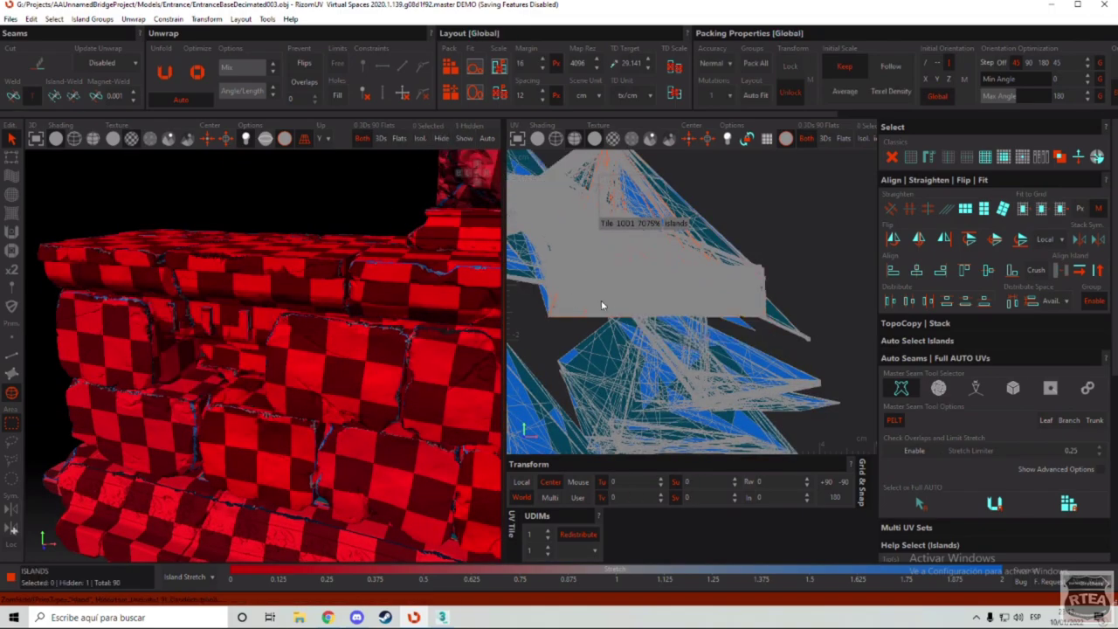
pyautogui.keyDown('alt'); pyautogui.moveTo(265, 320); pyautogui.dragTo(346, 317); pyautogui.keyUp('alt')
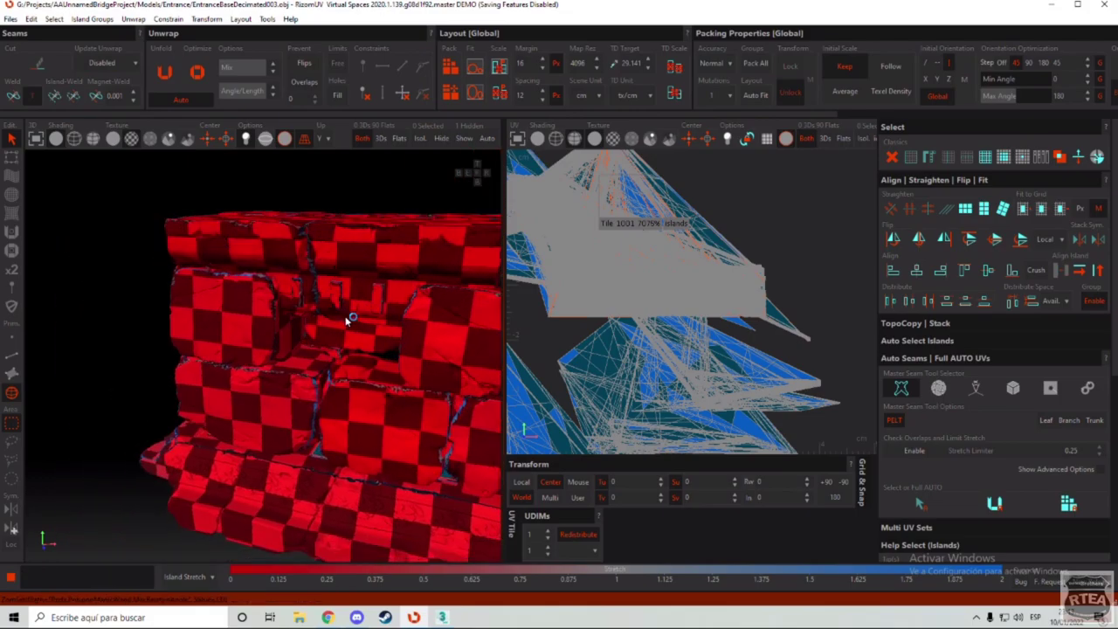
pyautogui.keyDown('alt'); pyautogui.moveTo(346, 321); pyautogui.dragTo(354, 277, button='right'); pyautogui.keyUp('alt')
pyautogui.keyDown('alt'); pyautogui.moveTo(355, 277); pyautogui.dragTo(392, 363); pyautogui.keyUp('alt')
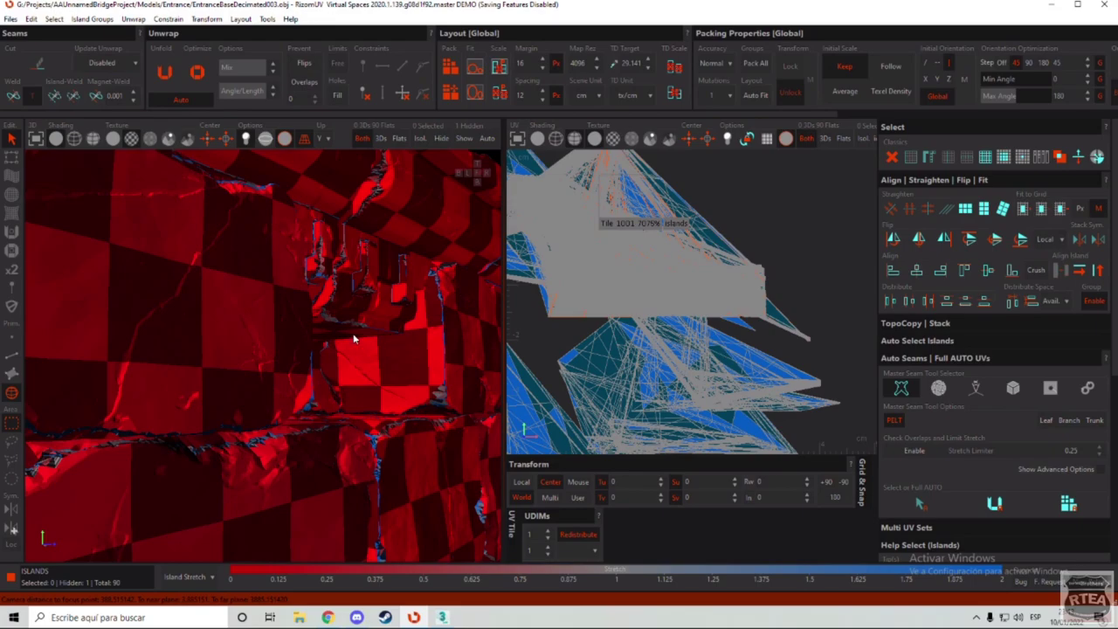
pyautogui.keyDown('alt'); pyautogui.moveTo(367, 332); pyautogui.dragTo(280, 355); pyautogui.keyUp('alt')
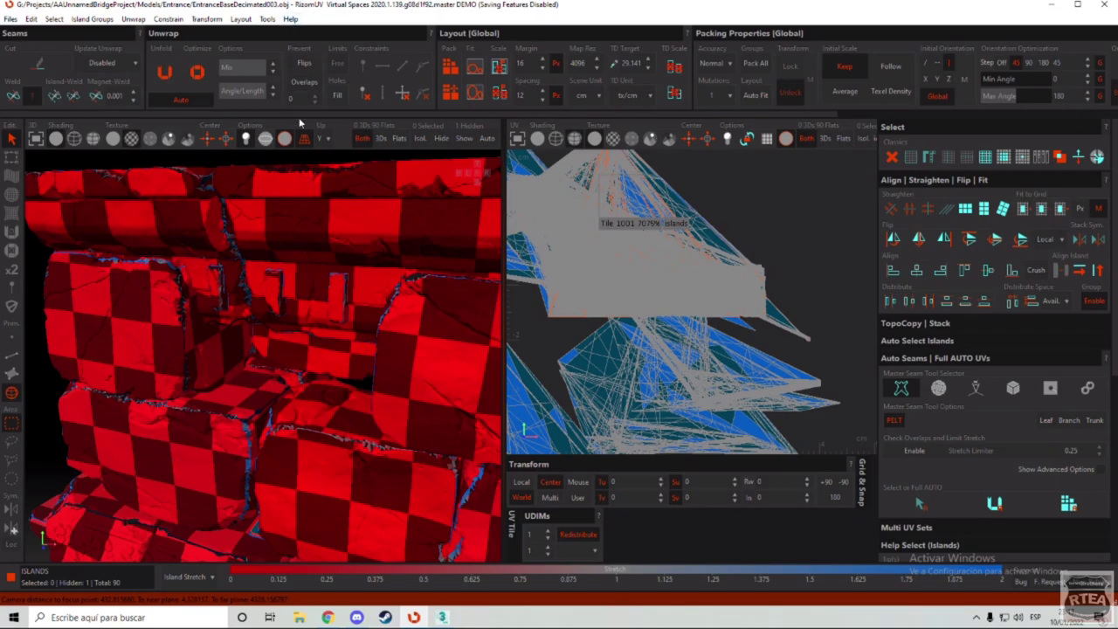
pyautogui.scroll(-4, 393, 245)
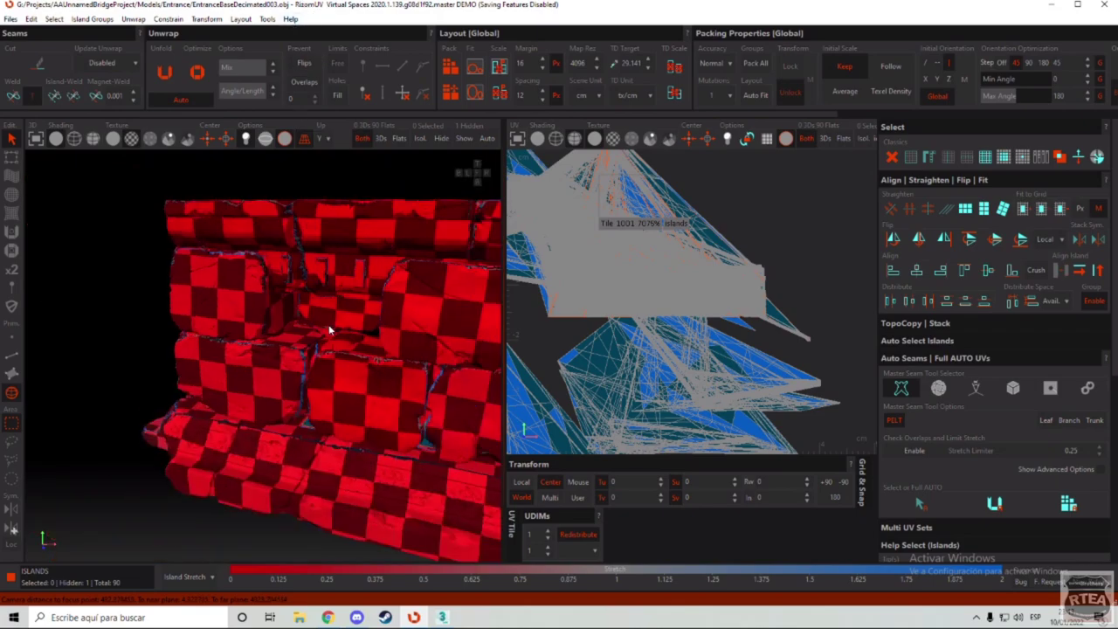
# Step: Show the hidden upper-row block again and examine the joints between the blocks across the wall
pyautogui.click(406, 321)
pyautogui.click(353, 178)
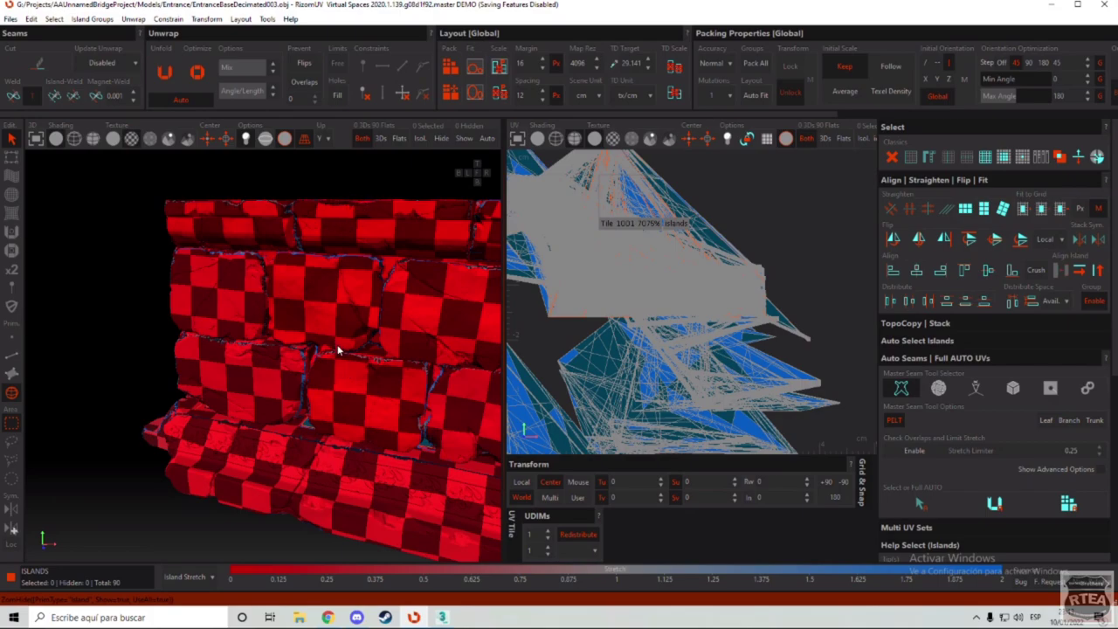
pyautogui.scroll(10, 305, 306)
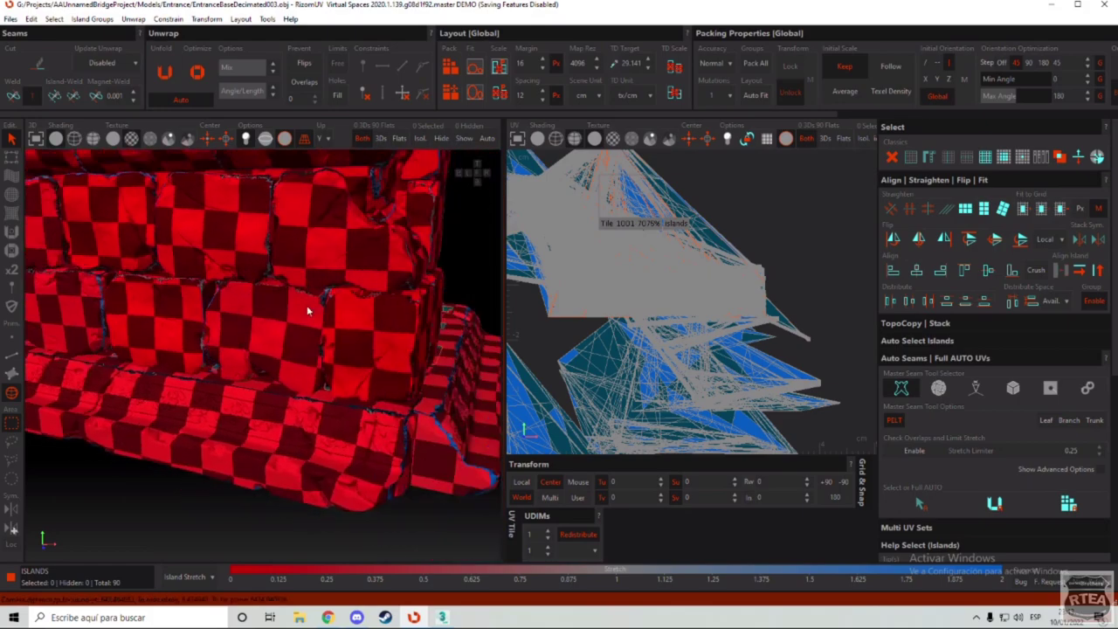
pyautogui.scroll(10, 249, 310)
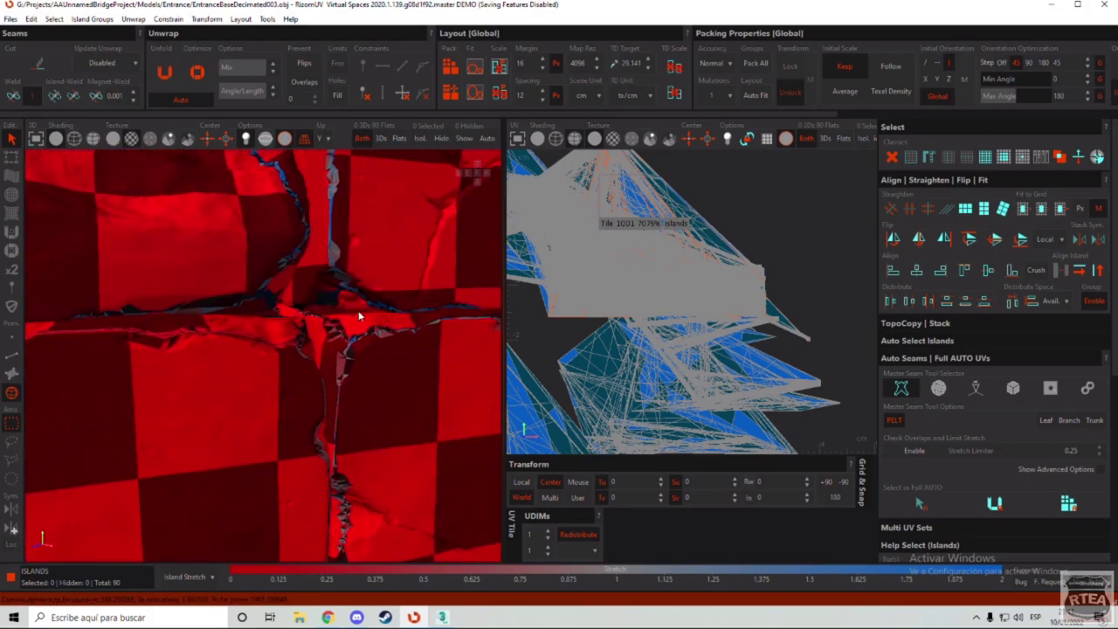
pyautogui.scroll(10, 294, 324)
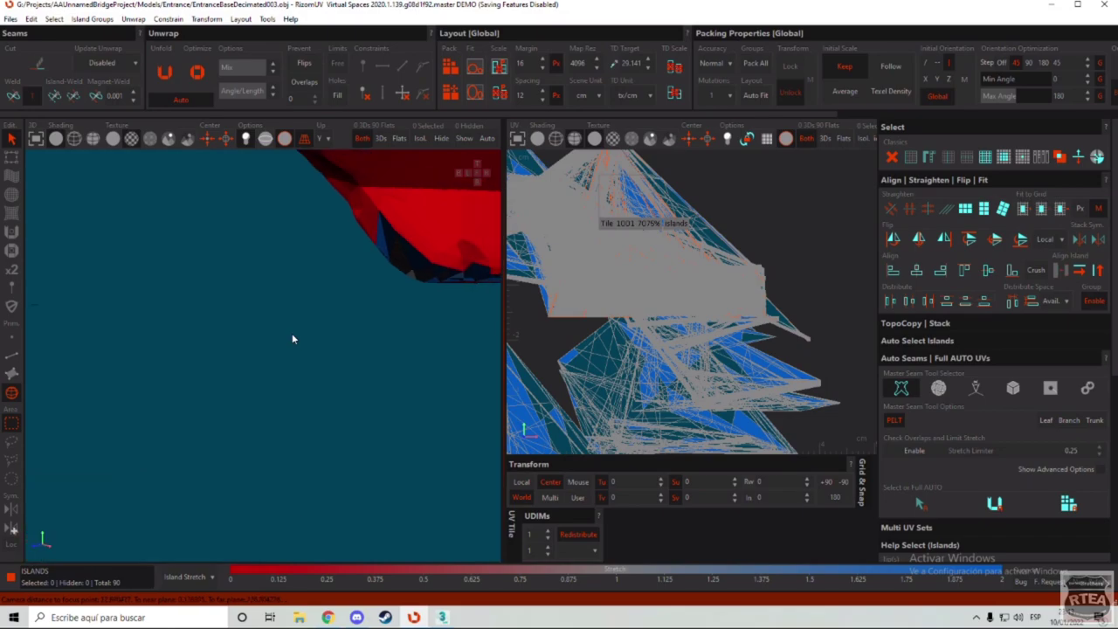
pyautogui.scroll(-10, 351, 376)
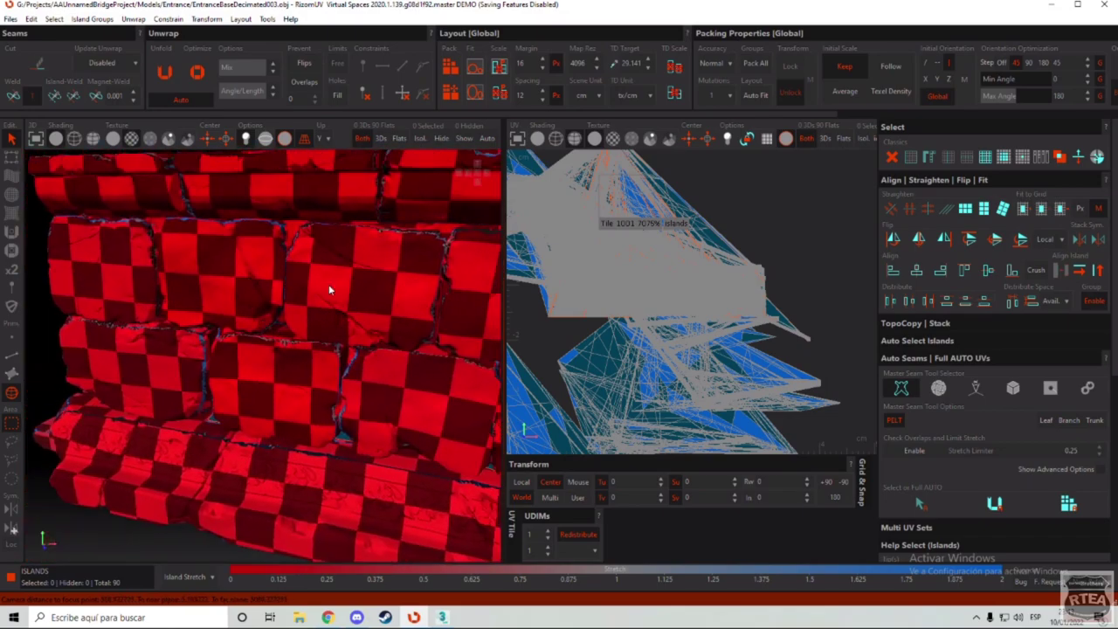
# Step: Isolate the second upper-row block and examine its seams and wireframe from a corner view
pyautogui.click(420, 138)
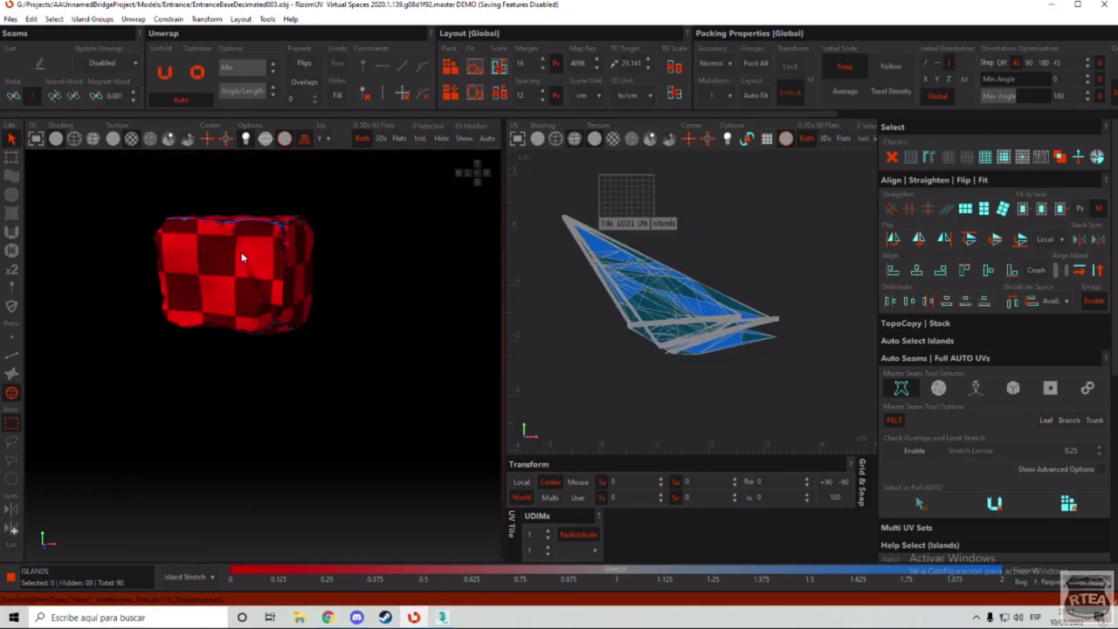
pyautogui.keyDown('alt'); pyautogui.moveTo(242, 257); pyautogui.dragTo(280, 335); pyautogui.keyUp('alt')
pyautogui.scroll(5, 305, 332)
pyautogui.click(331, 332)
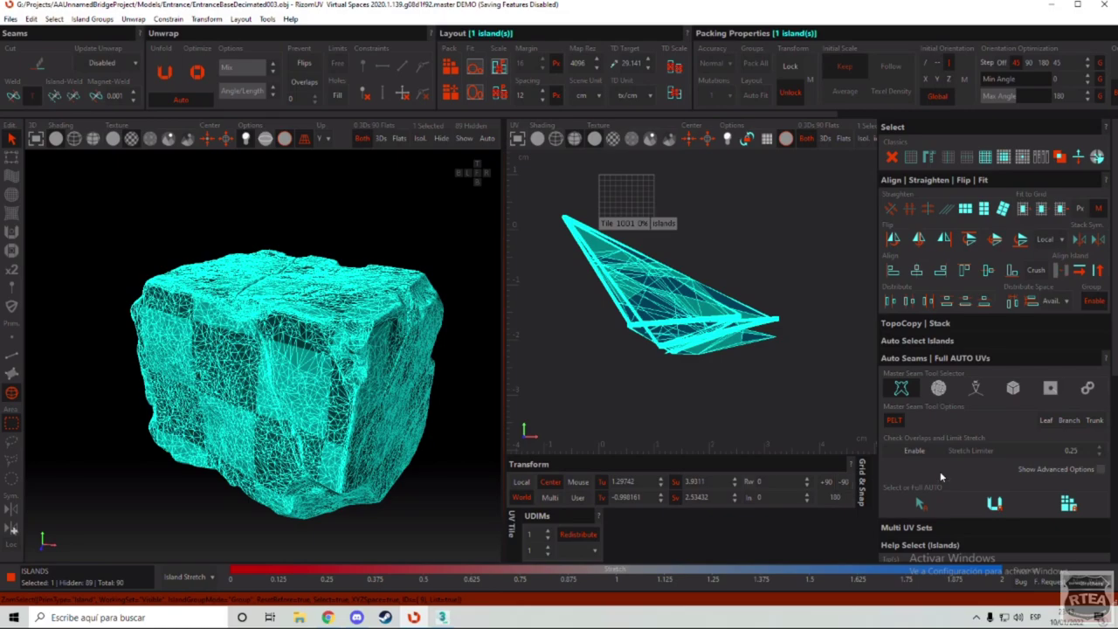
pyautogui.click(137, 220)
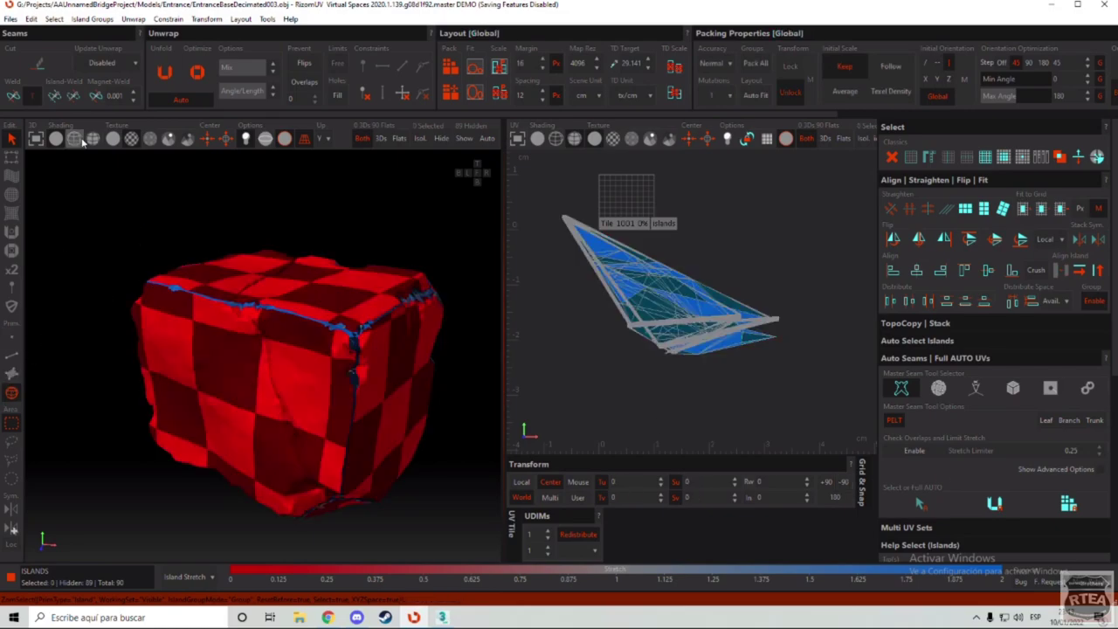
# Step: Switch between polygon and island selection, reselect the isolated block's island and show all hidden islands again
pyautogui.click(670, 322)
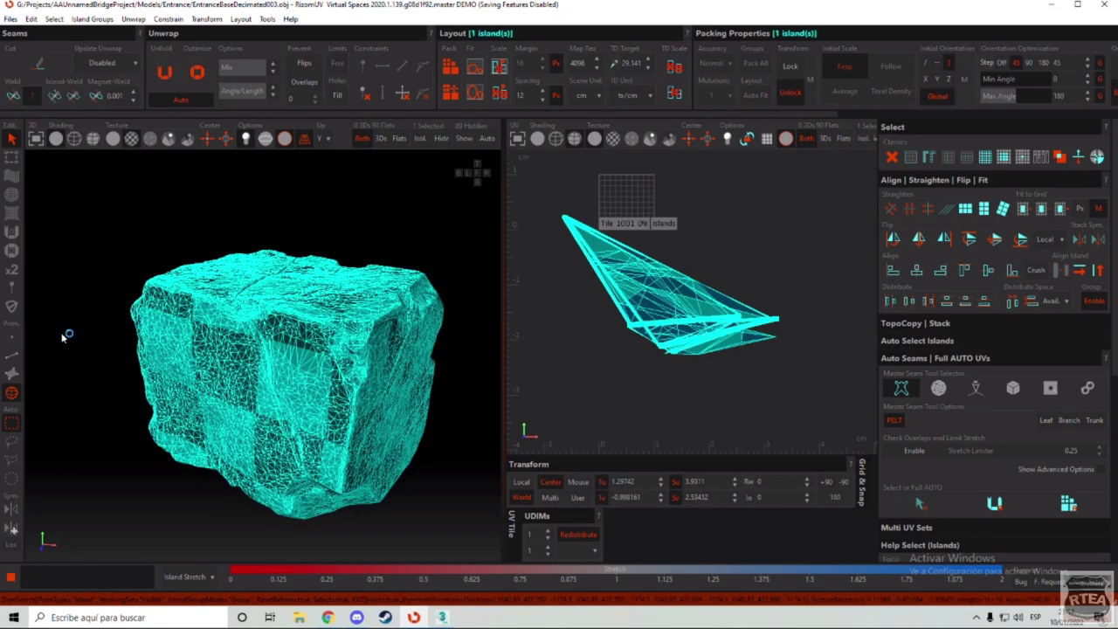
pyautogui.click(11, 374)
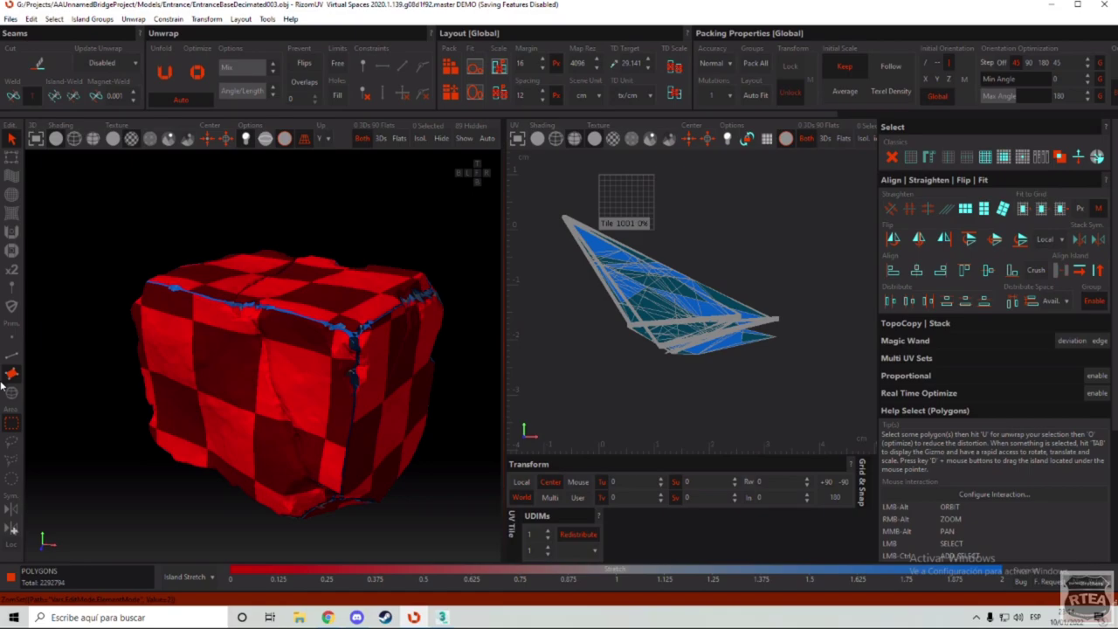
pyautogui.click(9, 394)
pyautogui.click(352, 372)
pyautogui.click(326, 231)
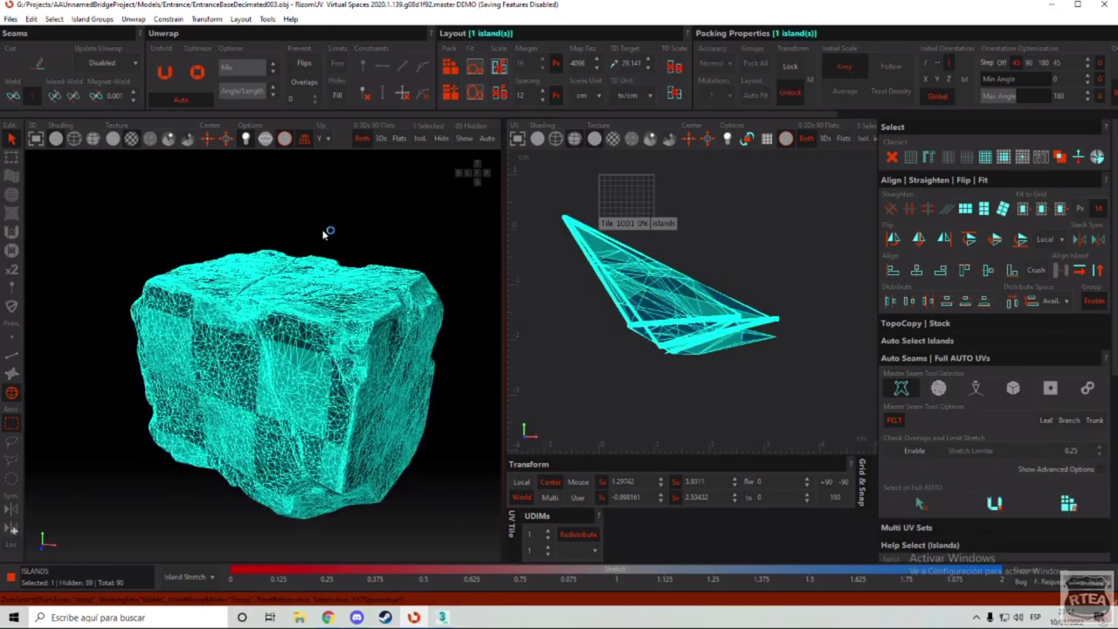
pyautogui.click(327, 371)
pyautogui.click(984, 504)
pyautogui.click(333, 309)
pyautogui.click(464, 138)
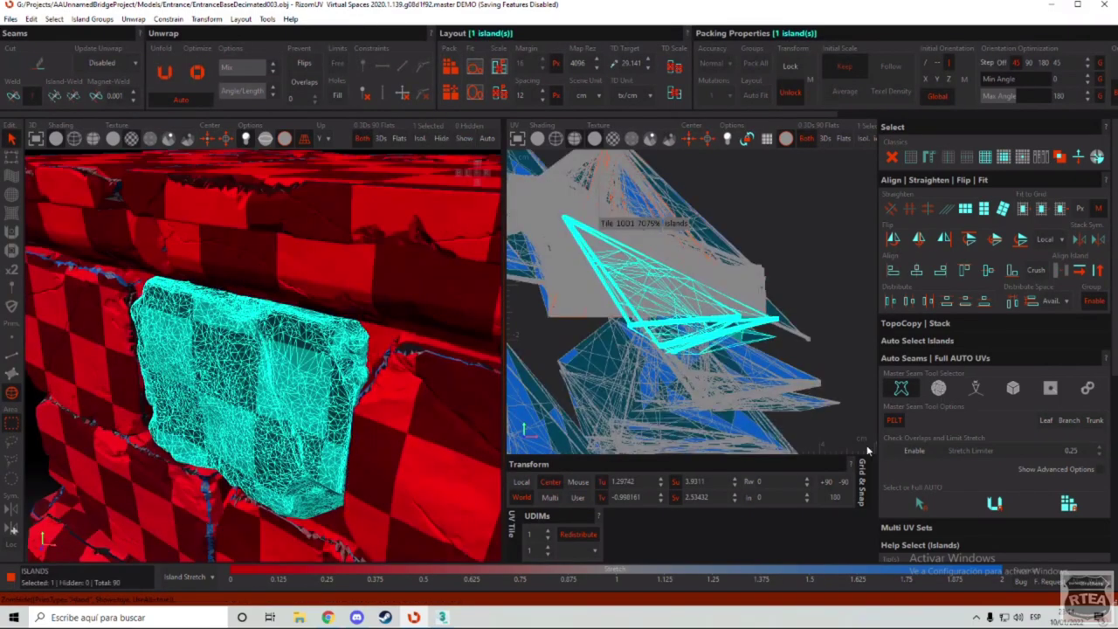
# Step: Compare the options of the Mosaic, Box and Pelt automatic seam tools, ending on Pelt
pyautogui.click(938, 388)
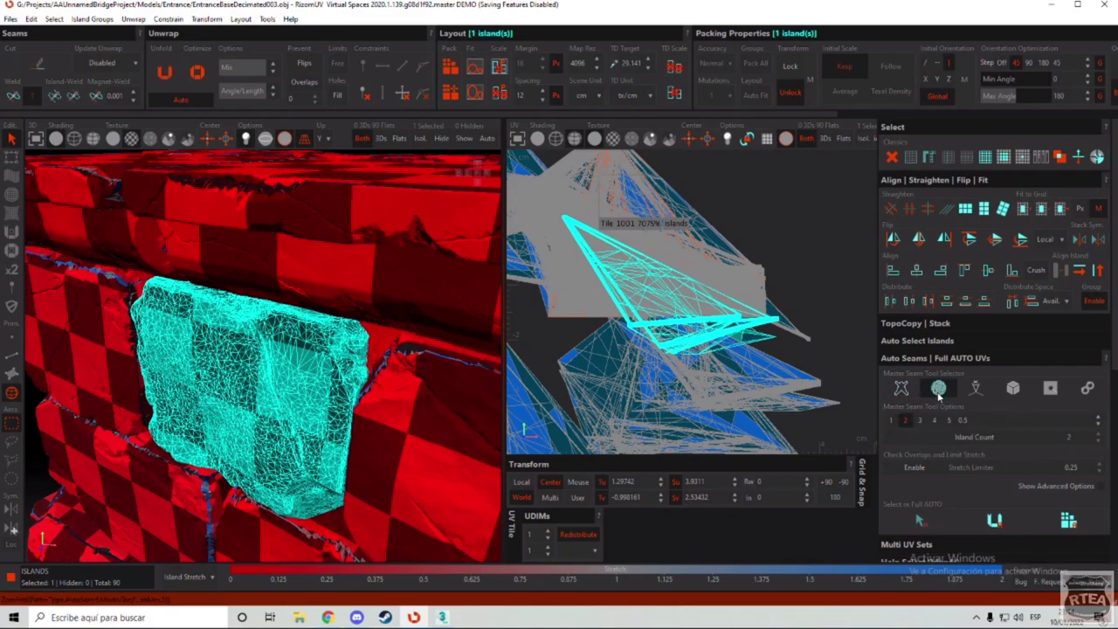
pyautogui.click(1013, 389)
pyautogui.click(938, 388)
pyautogui.click(901, 388)
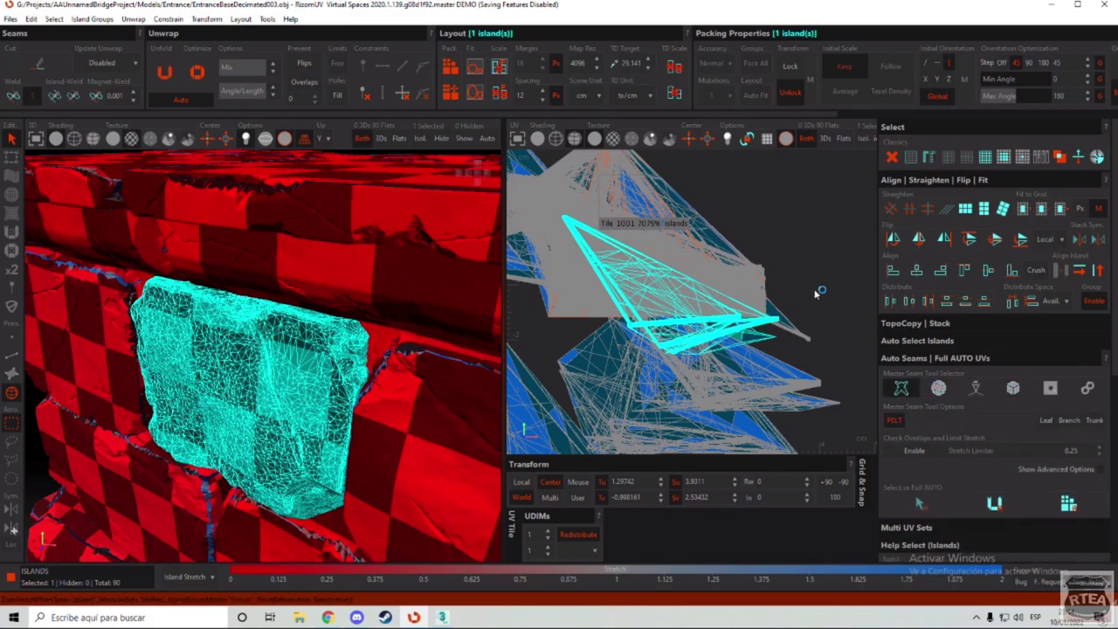
# Step: Isolate the second upper-row block's island and switch to edge selection
pyautogui.click(12, 360)
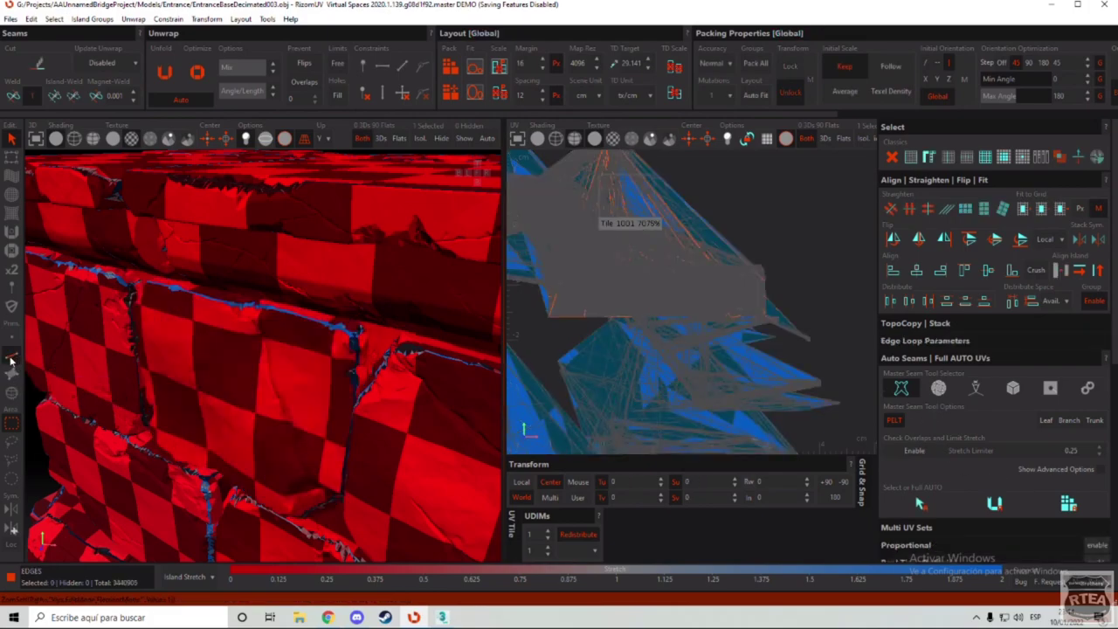
pyautogui.click(11, 392)
pyautogui.click(193, 371)
pyautogui.click(420, 139)
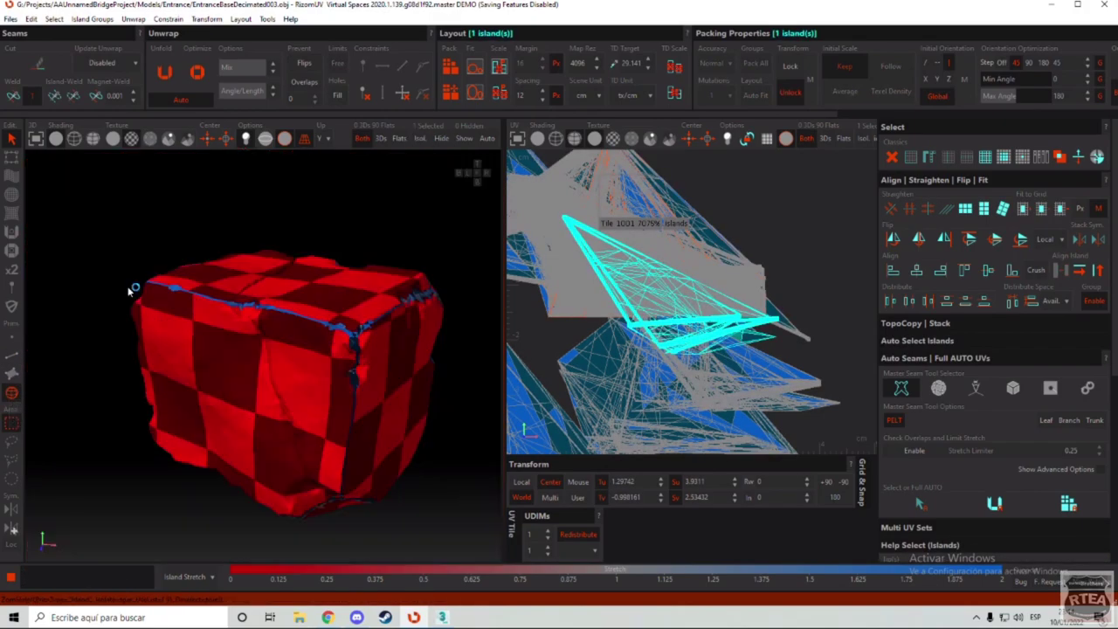
pyautogui.click(12, 360)
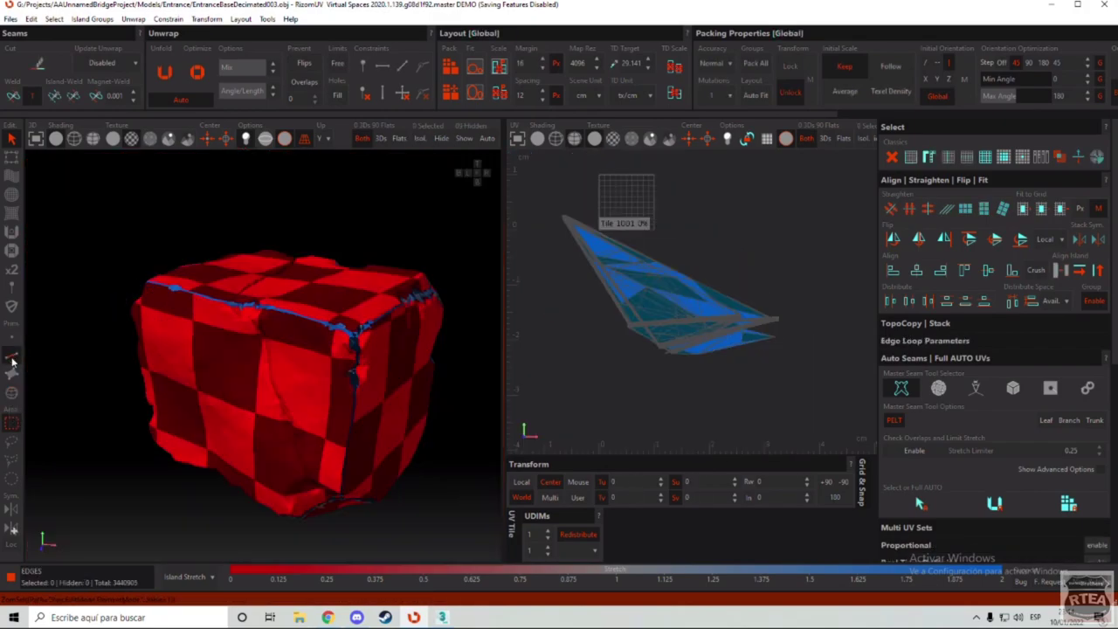
# Step: Try auto-selecting the isolated block's seam edges with the Pelt tool and examine the block for the selected edges
pyautogui.click(920, 504)
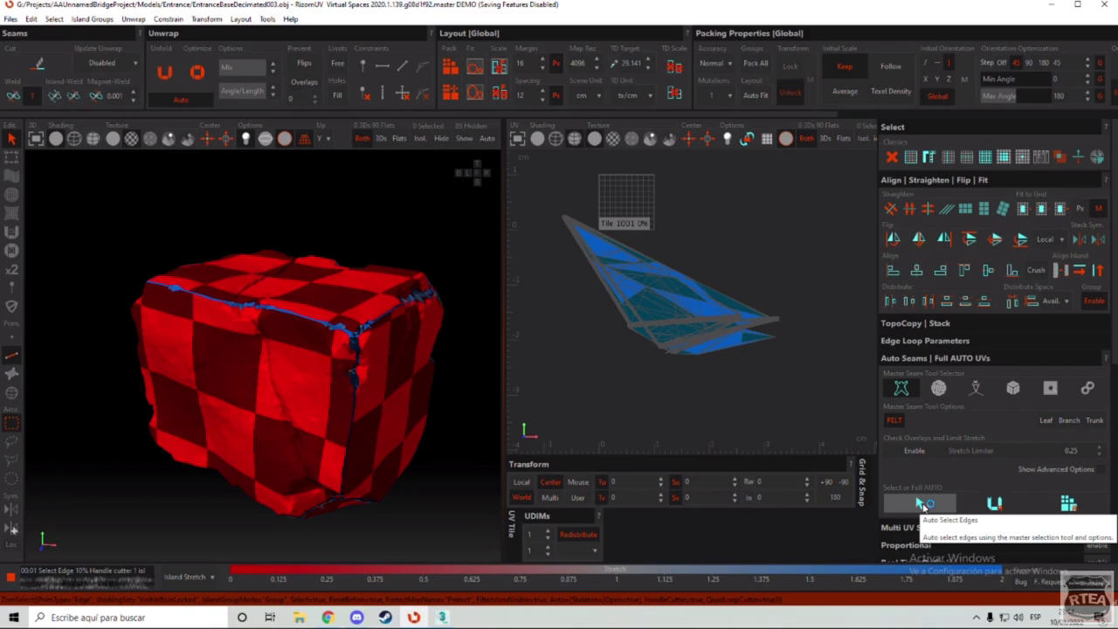
pyautogui.scroll(3, 294, 329)
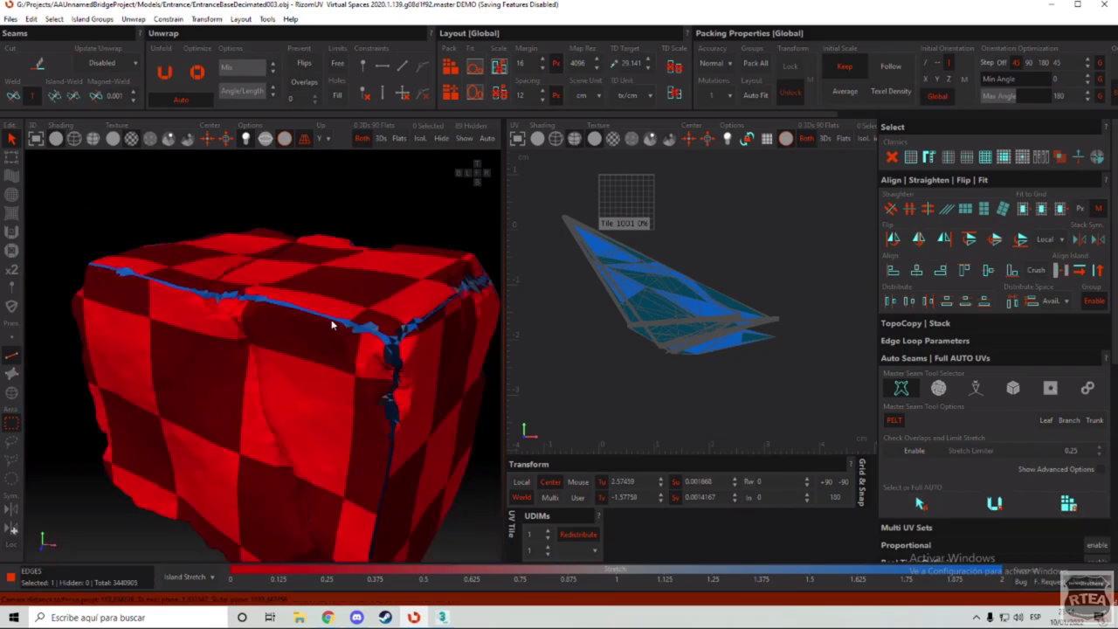
pyautogui.scroll(-3, 332, 324)
pyautogui.keyDown('alt'); pyautogui.moveTo(332, 324); pyautogui.dragTo(378, 320); pyautogui.keyUp('alt')
# Step: Auto-select the isolated block's seam edges with the Mosaic tool at an island count of 2
pyautogui.click(938, 387)
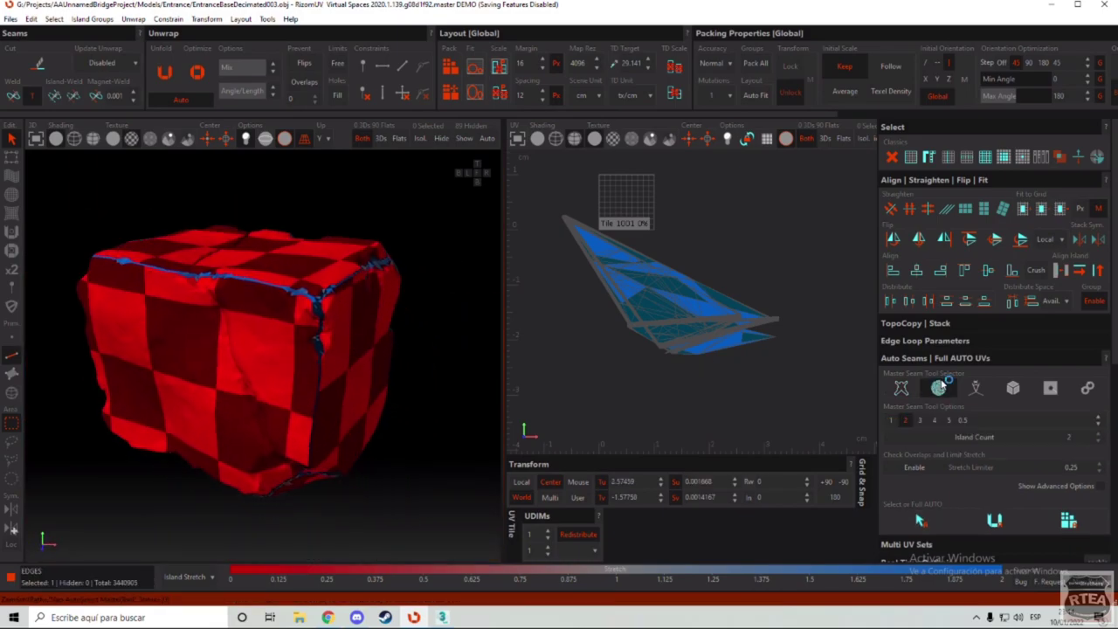
pyautogui.click(917, 521)
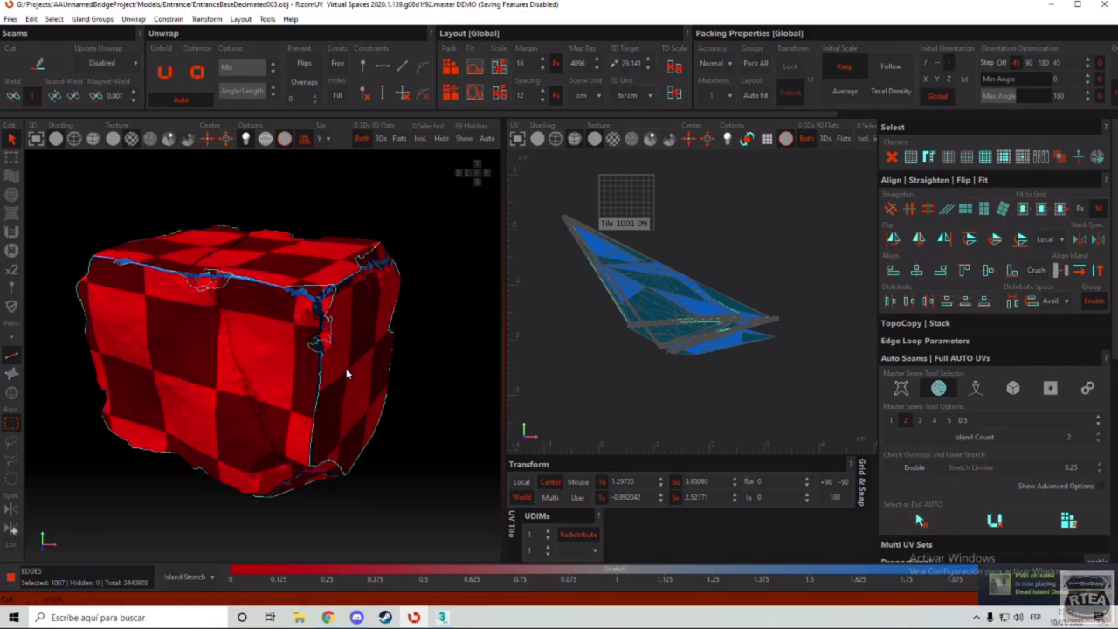
pyautogui.click(898, 386)
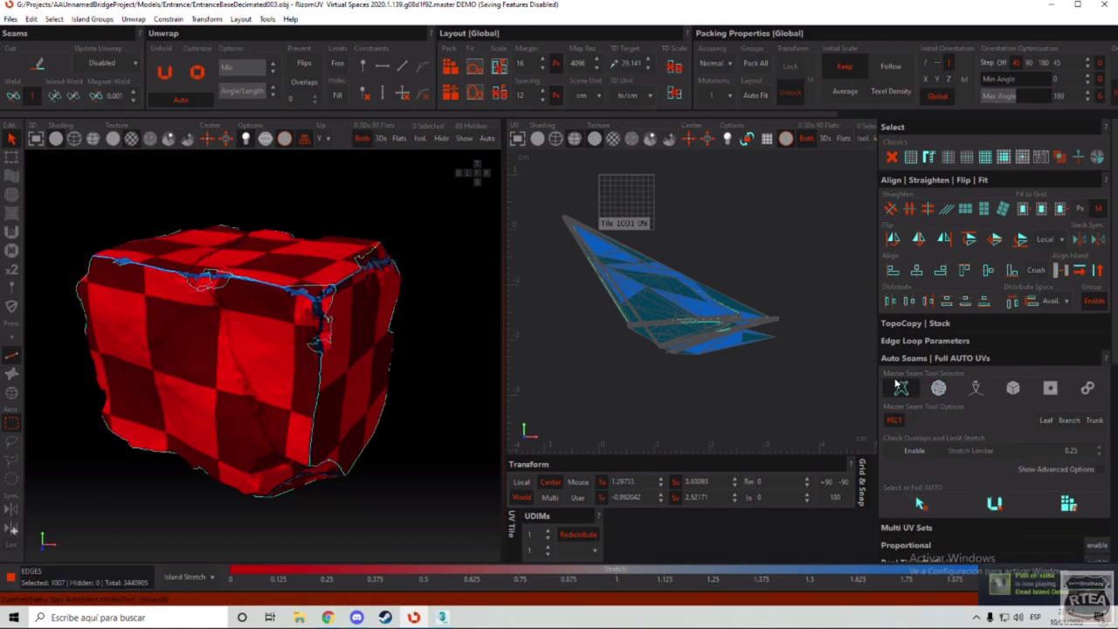
pyautogui.click(938, 388)
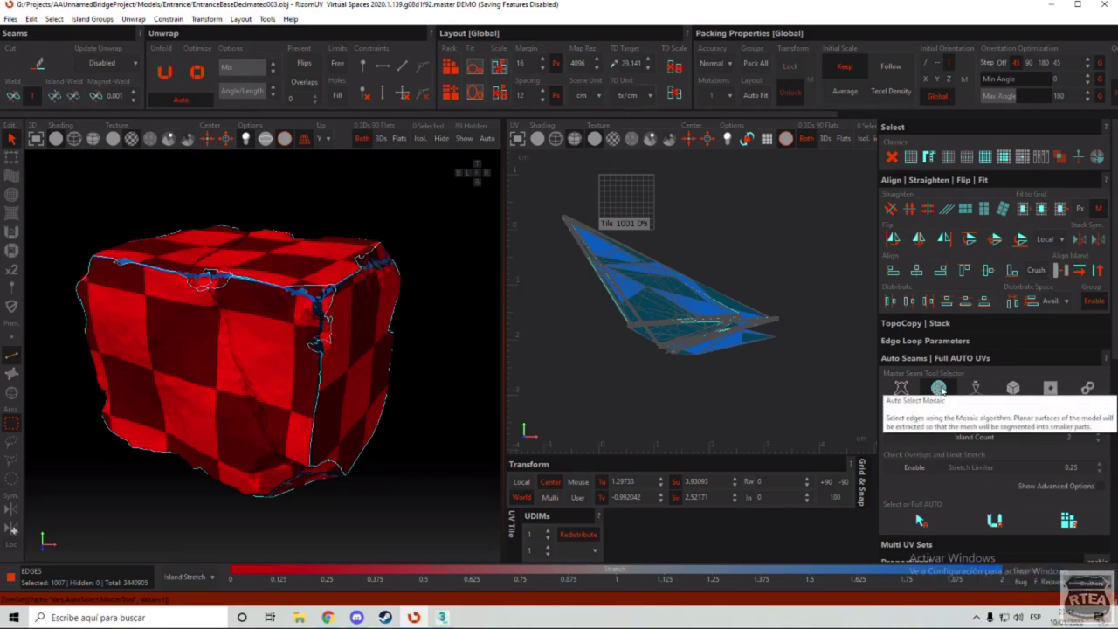
# Step: Examine the auto-selected edges along the block's upper front edge and compare them with the existing seams
pyautogui.keyDown('alt'); pyautogui.moveTo(490, 295); pyautogui.dragTo(586, 260); pyautogui.keyUp('alt')
pyautogui.scroll(-4, 350, 332)
pyautogui.keyDown('alt'); pyautogui.moveTo(316, 336); pyautogui.dragTo(416, 274); pyautogui.keyUp('alt')
pyautogui.moveTo(416, 274); pyautogui.dragTo(444, 405, button='middle')
pyautogui.scroll(4, 263, 353)
pyautogui.scroll(-4, 263, 353)
pyautogui.scroll(4, 325, 420)
pyautogui.scroll(-4, 355, 442)
pyautogui.moveTo(228, 384); pyautogui.dragTo(405, 352, button='middle')
pyautogui.scroll(4, 404, 352)
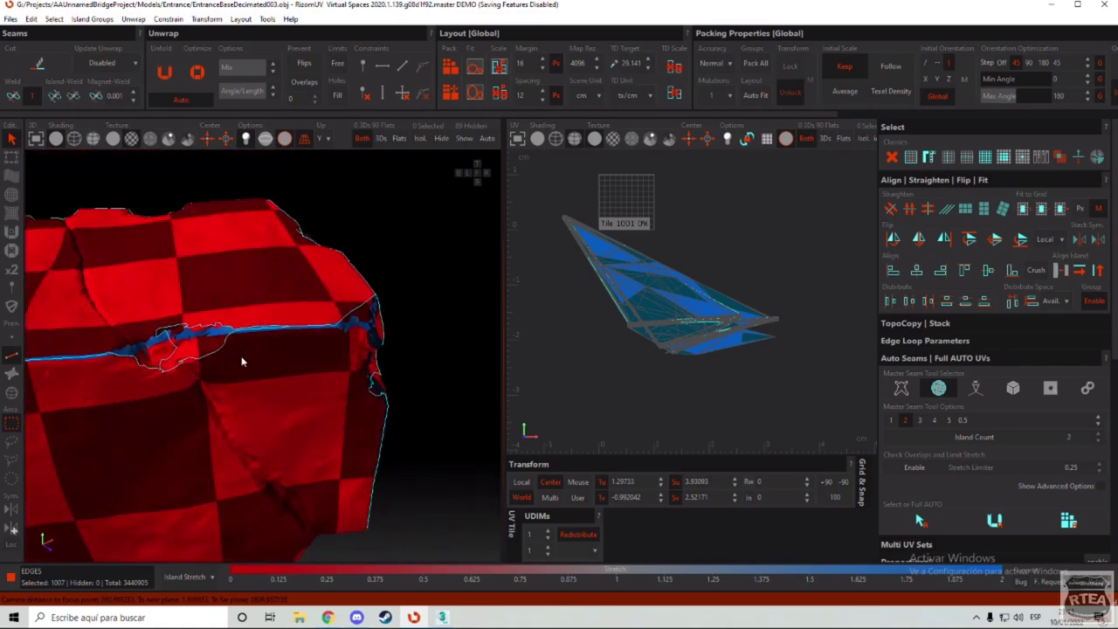
pyautogui.moveTo(242, 359); pyautogui.dragTo(334, 346, button='middle')
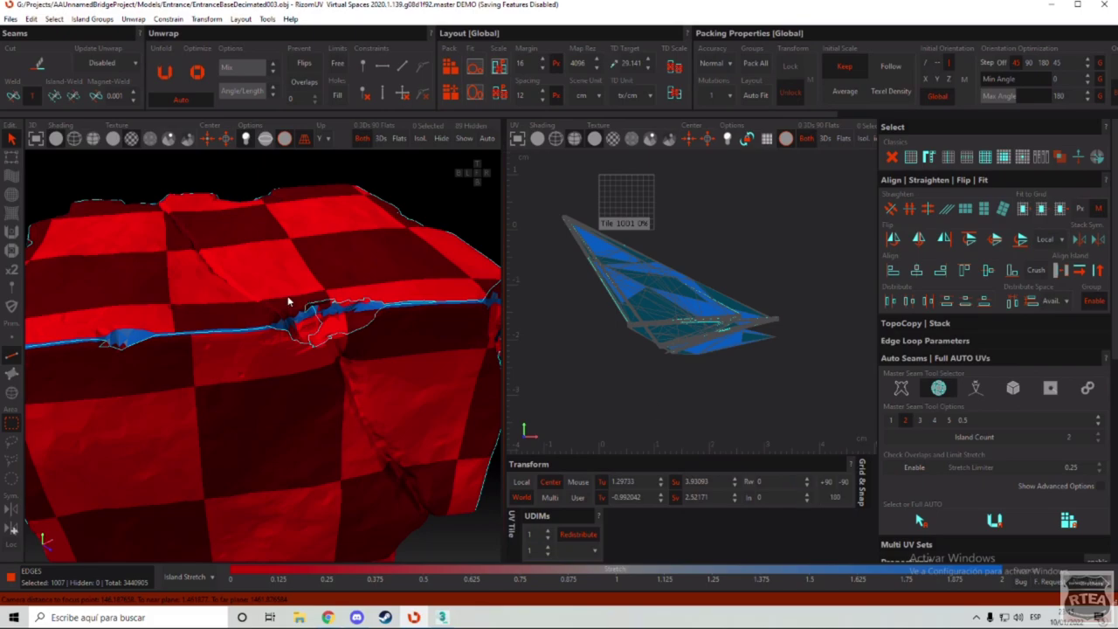
# Step: Examine how the auto-selected edges run around the block's other sides, vertical corner and underside
pyautogui.scroll(-4, 289, 301)
pyautogui.moveTo(320, 305); pyautogui.dragTo(255, 351, button='middle')
pyautogui.scroll(3, 284, 238)
pyautogui.scroll(-3, 283, 238)
pyautogui.scroll(5, 278, 281)
pyautogui.moveTo(207, 433); pyautogui.dragTo(107, 346, button='middle')
pyautogui.scroll(-5, 253, 392)
pyautogui.scroll(2, 394, 267)
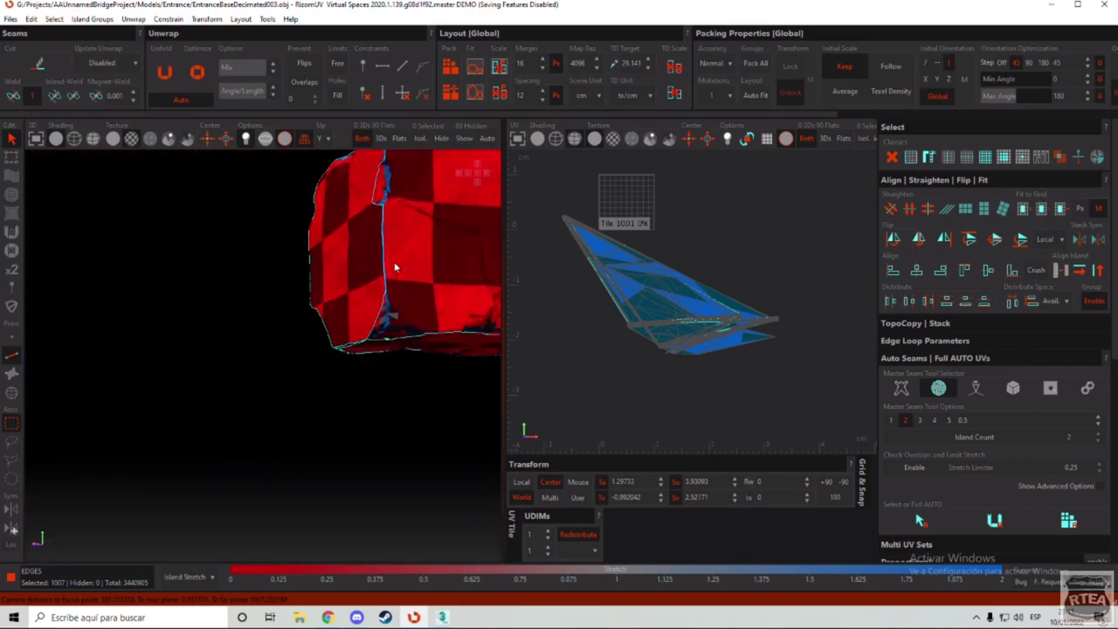
# Step: Cut the isolated block along its auto-selected edges to create the new seams
pyautogui.moveTo(394, 267); pyautogui.dragTo(319, 284, button='middle')
pyautogui.click(915, 521)
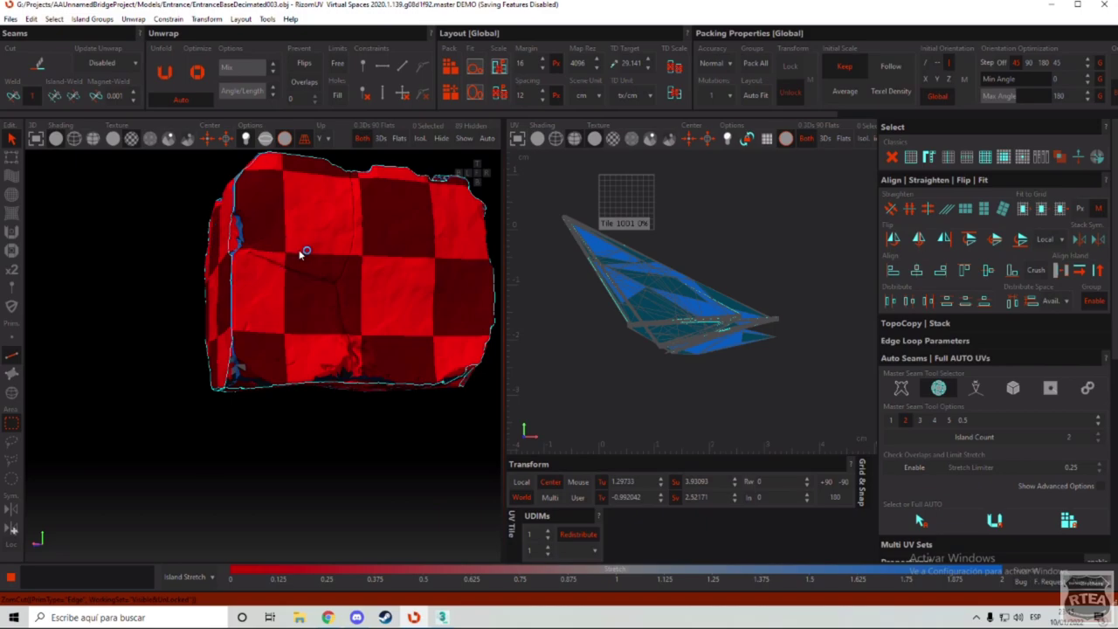
pyautogui.keyDown('alt'); pyautogui.moveTo(238, 226); pyautogui.dragTo(292, 267, button='middle'); pyautogui.keyUp('alt')
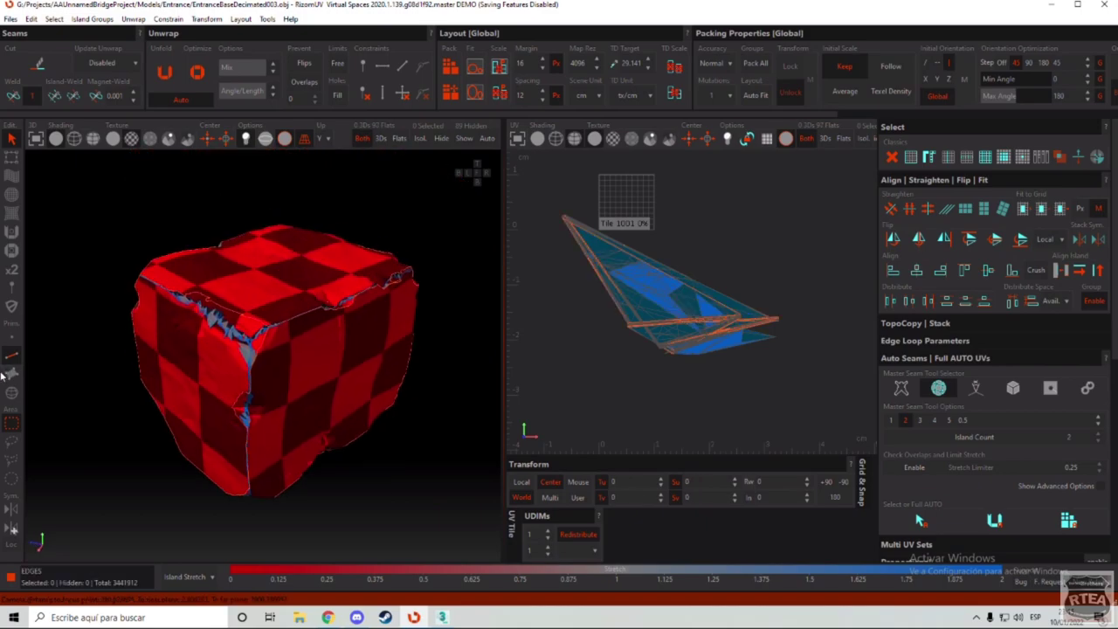
# Step: Select the island covering one side face of the cut block and unfold it
pyautogui.click(12, 392)
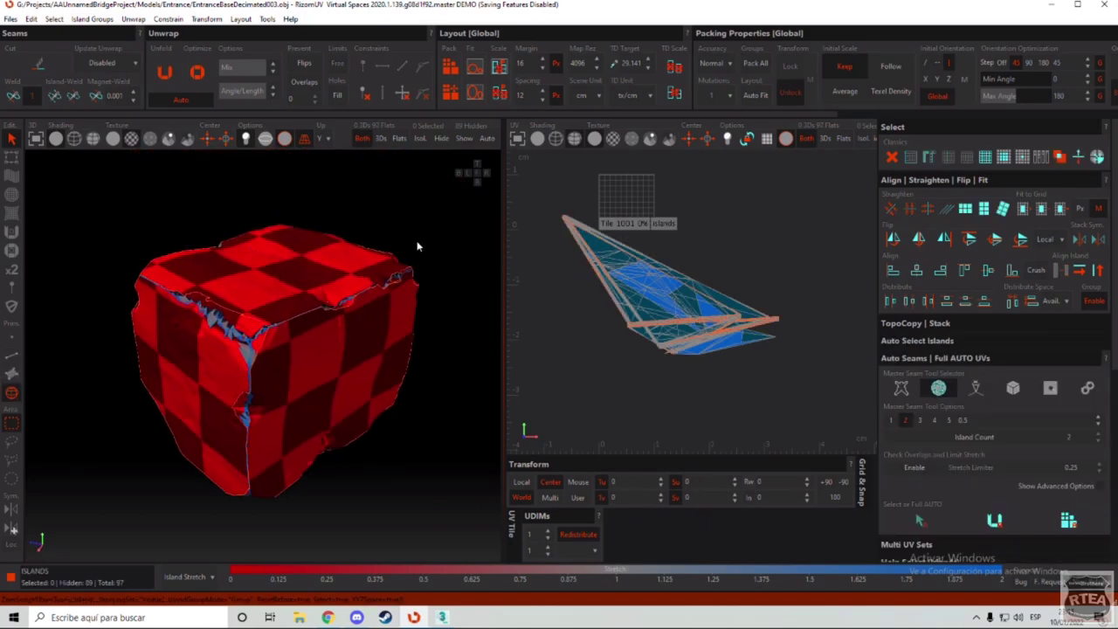
pyautogui.scroll(-3, 358, 269)
pyautogui.keyDown('alt'); pyautogui.moveTo(248, 323); pyautogui.dragTo(380, 304, button='middle'); pyautogui.keyUp('alt')
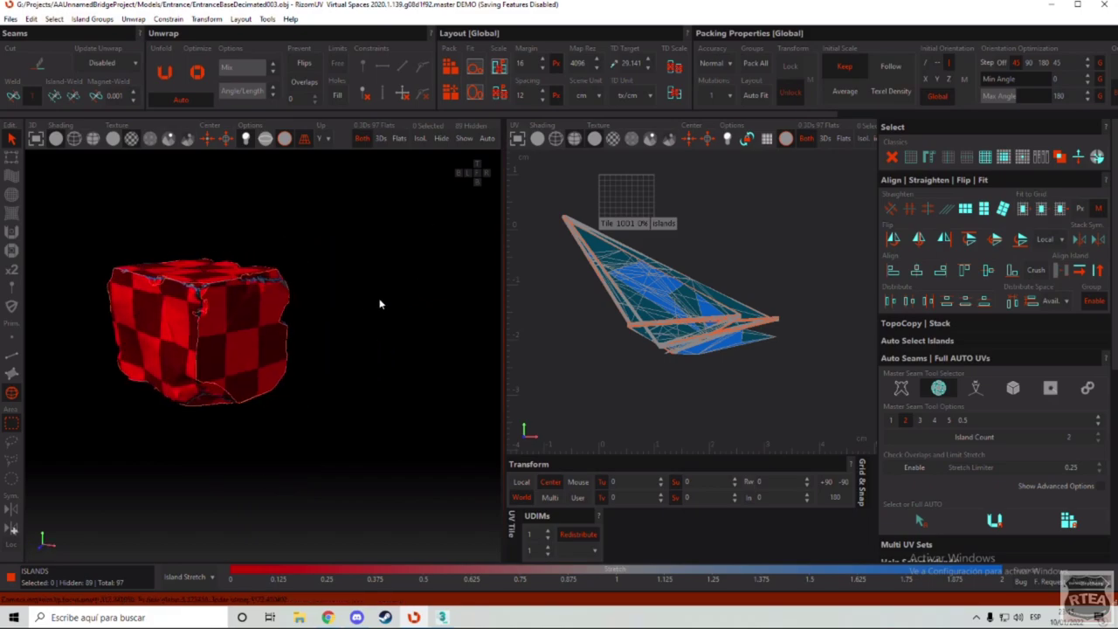
pyautogui.click(256, 307)
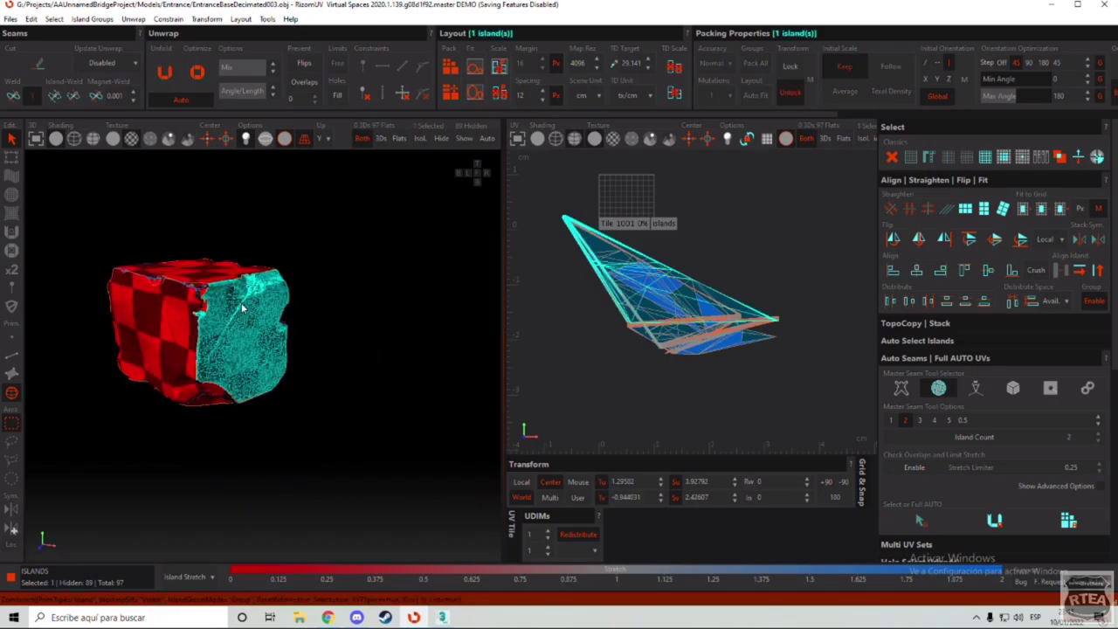
pyautogui.click(164, 72)
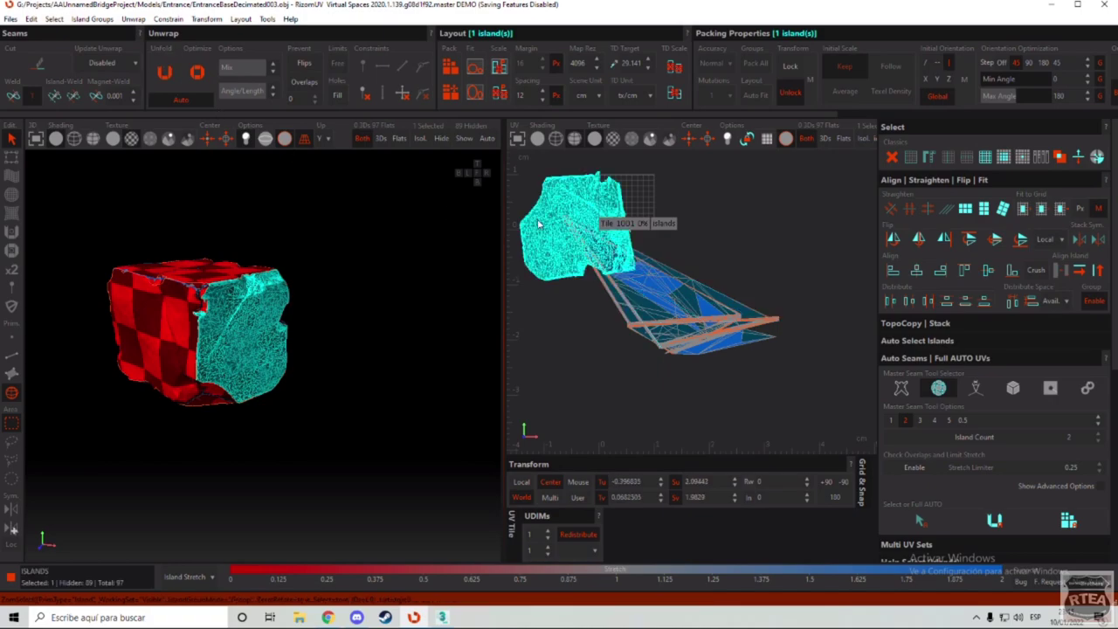
pyautogui.scroll(4, 548, 186)
pyautogui.click(533, 178)
pyautogui.scroll(-3, 643, 245)
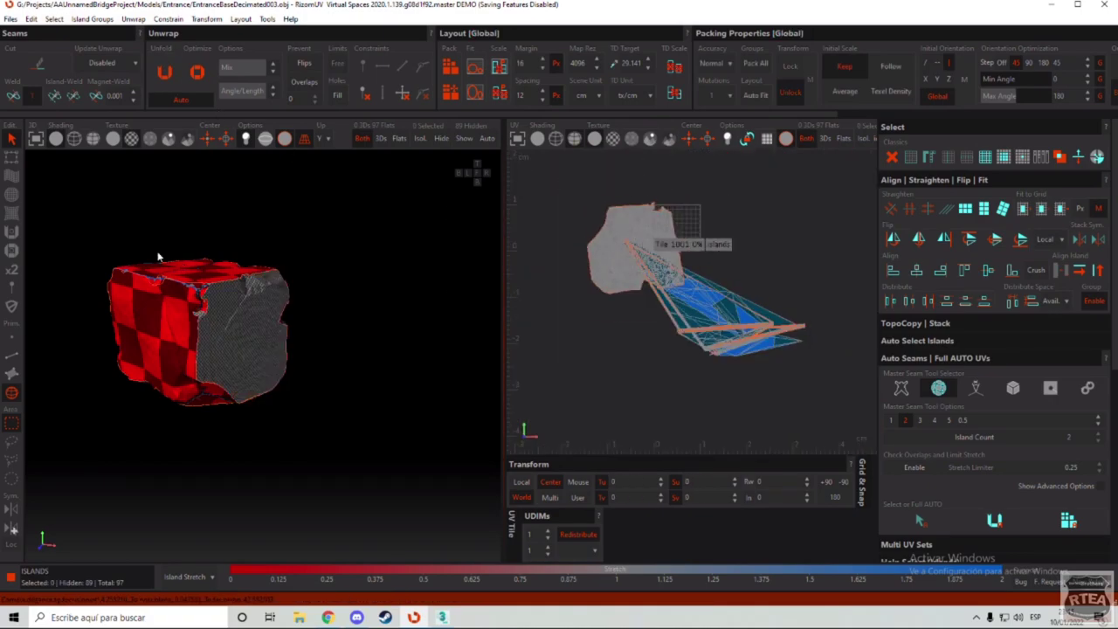
# Step: Show the block in wireframe, select all of its islands and unfold them together
pyautogui.click(74, 138)
pyautogui.moveTo(90, 222); pyautogui.dragTo(381, 446)
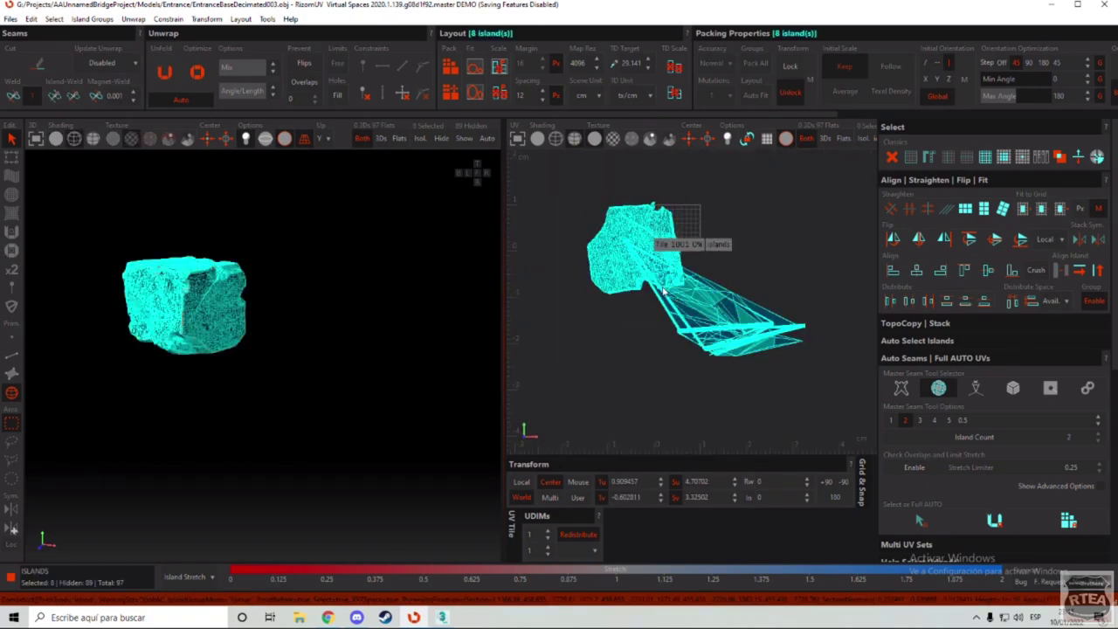
pyautogui.click(164, 72)
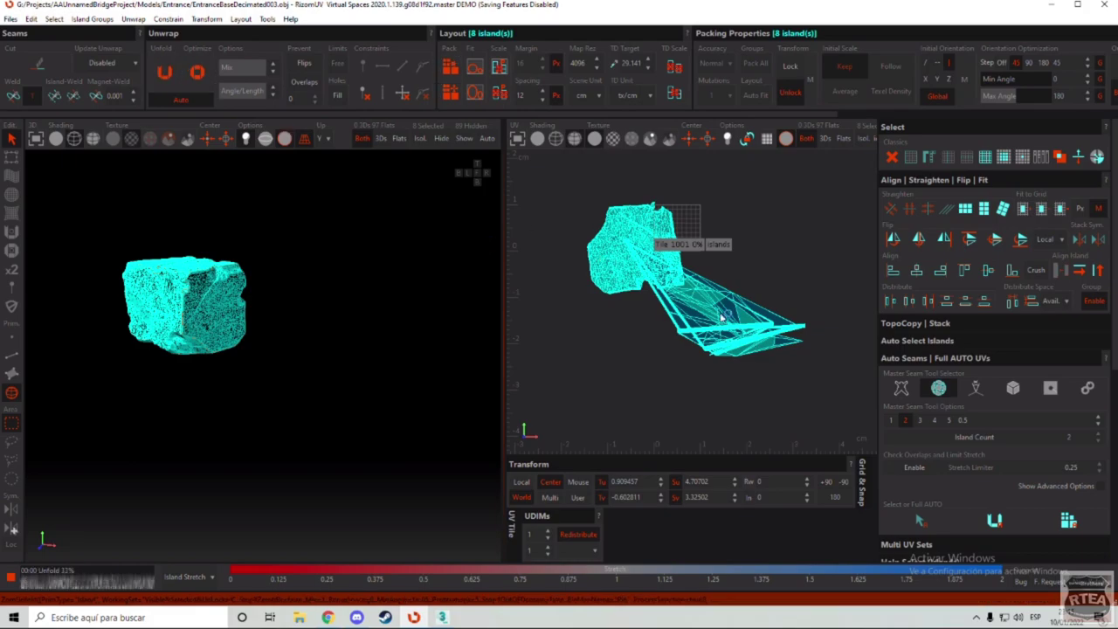
pyautogui.click(786, 253)
# Step: Return the block to shaded checker display and examine the checker pattern and seams on all its unfolded faces
pyautogui.scroll(5, 140, 279)
pyautogui.keyDown('alt'); pyautogui.moveTo(140, 280); pyautogui.dragTo(250, 287); pyautogui.keyUp('alt')
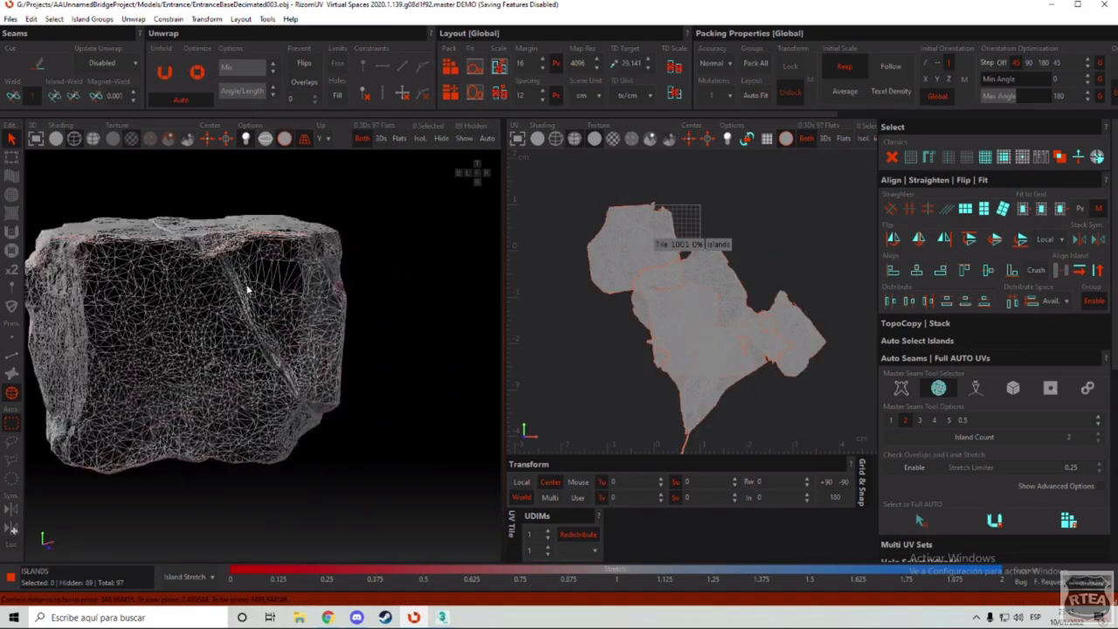
pyautogui.click(36, 138)
pyautogui.click(54, 142)
pyautogui.click(54, 139)
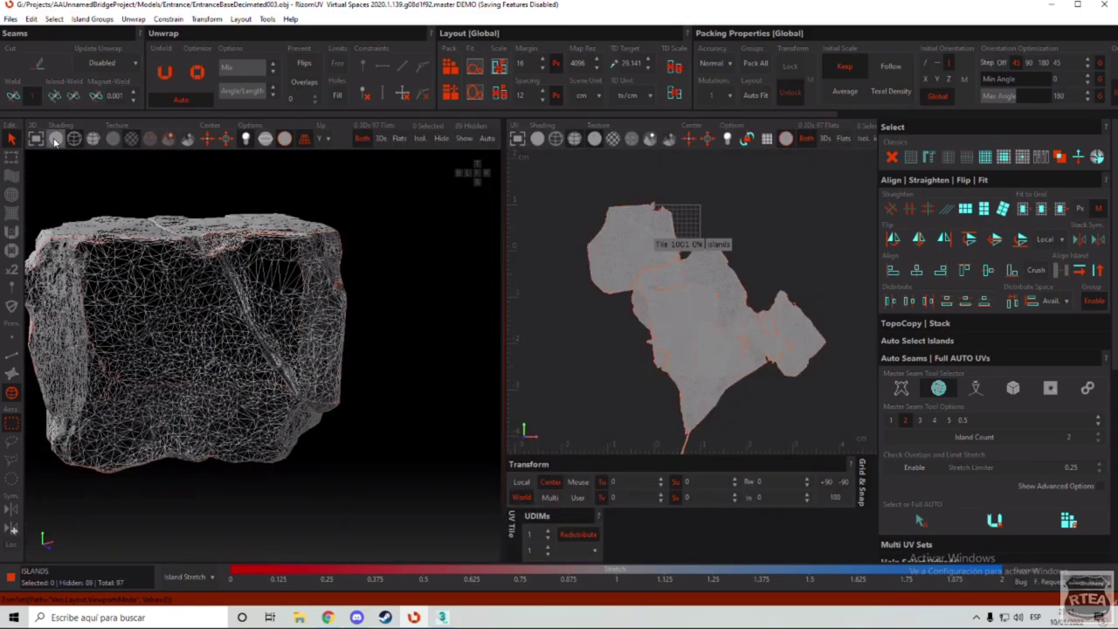
pyautogui.click(57, 140)
pyautogui.scroll(-2, 253, 310)
pyautogui.moveTo(262, 289)
pyautogui.keyDown('alt'); pyautogui.mouseDown()
pyautogui.moveTo(173, 284)
pyautogui.moveTo(317, 250)
pyautogui.moveTo(589, 254)
pyautogui.mouseUp(); pyautogui.keyUp('alt')
pyautogui.scroll(4, 313, 253)
pyautogui.scroll(-6, 317, 249)
pyautogui.keyDown('alt'); pyautogui.moveTo(310, 319); pyautogui.dragTo(392, 228); pyautogui.keyUp('alt')
pyautogui.scroll(3, 302, 291)
pyautogui.moveTo(392, 227); pyautogui.dragTo(315, 338, button='middle')
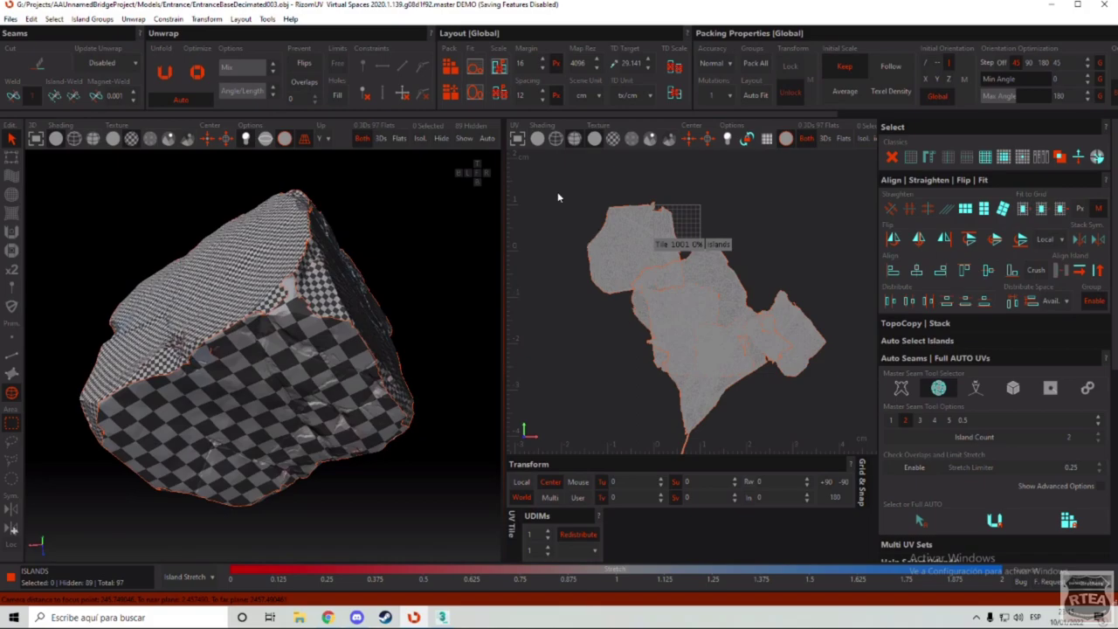
# Step: Group the block's eight unfolded islands and move the group clear of the UV tile
pyautogui.moveTo(557, 193); pyautogui.dragTo(846, 413)
pyautogui.click(770, 246)
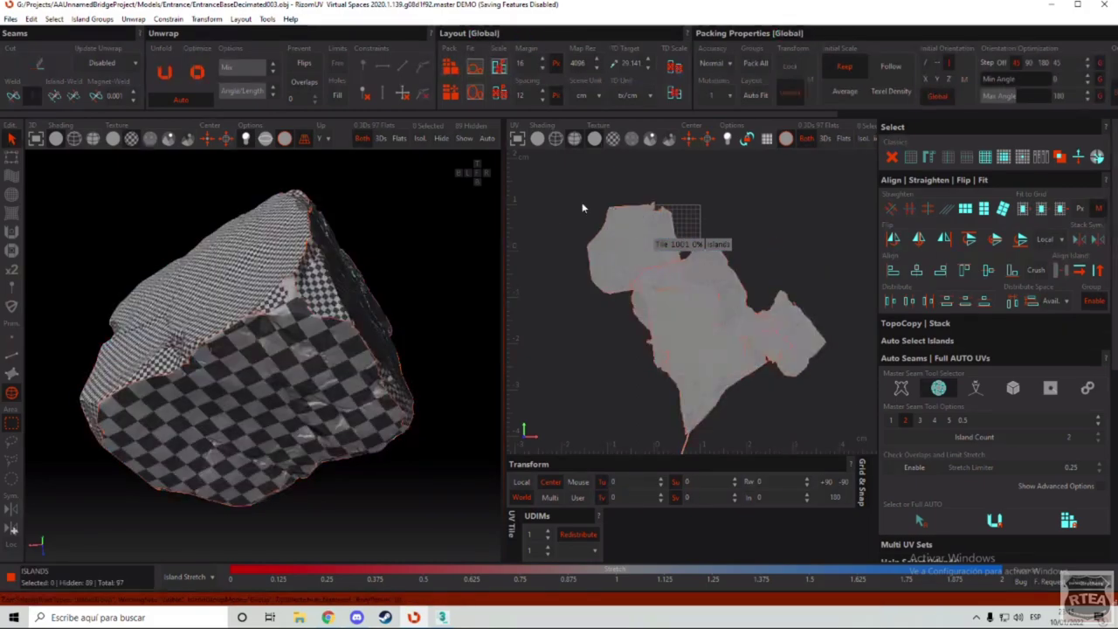
pyautogui.moveTo(559, 191); pyautogui.dragTo(849, 463)
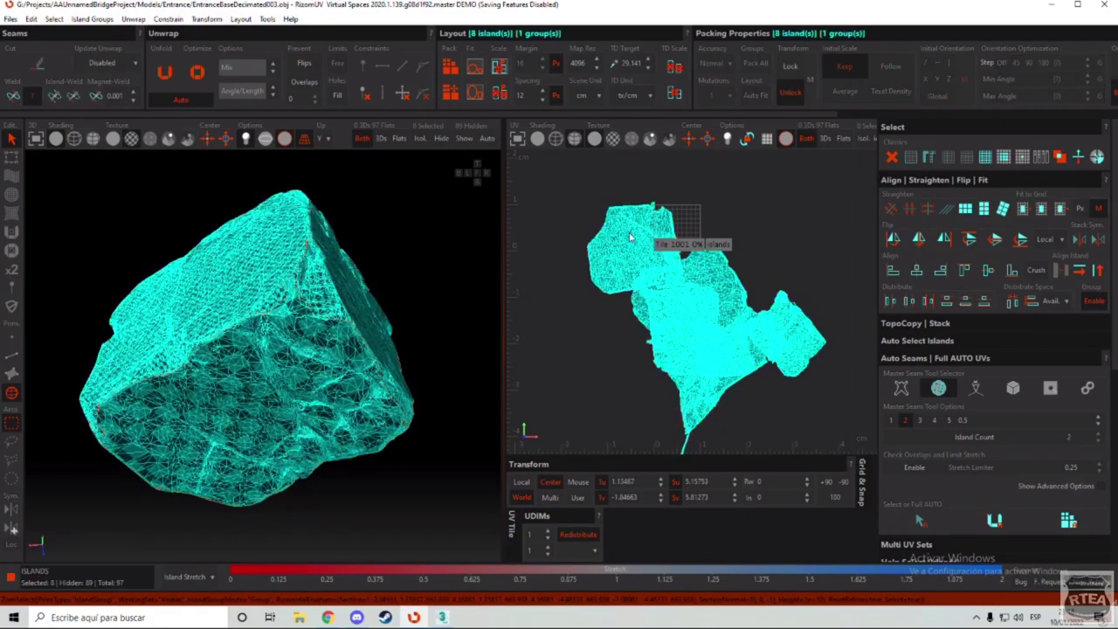
pyautogui.scroll(-4, 734, 278)
pyautogui.moveTo(739, 254); pyautogui.dragTo(706, 293, button='middle')
pyautogui.click(758, 209)
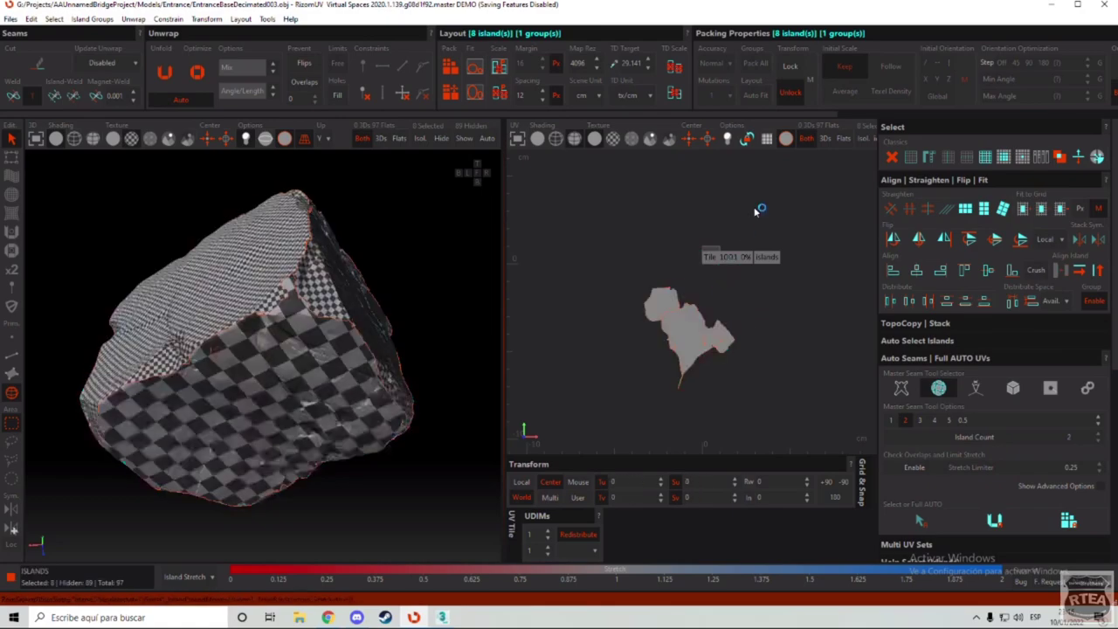
pyautogui.scroll(4, 720, 265)
pyautogui.scroll(2, 743, 214)
# Step: Enable Auto Fit layout, set the initial scale to Average and pack the block's island group into tile 1001
pyautogui.click(758, 99)
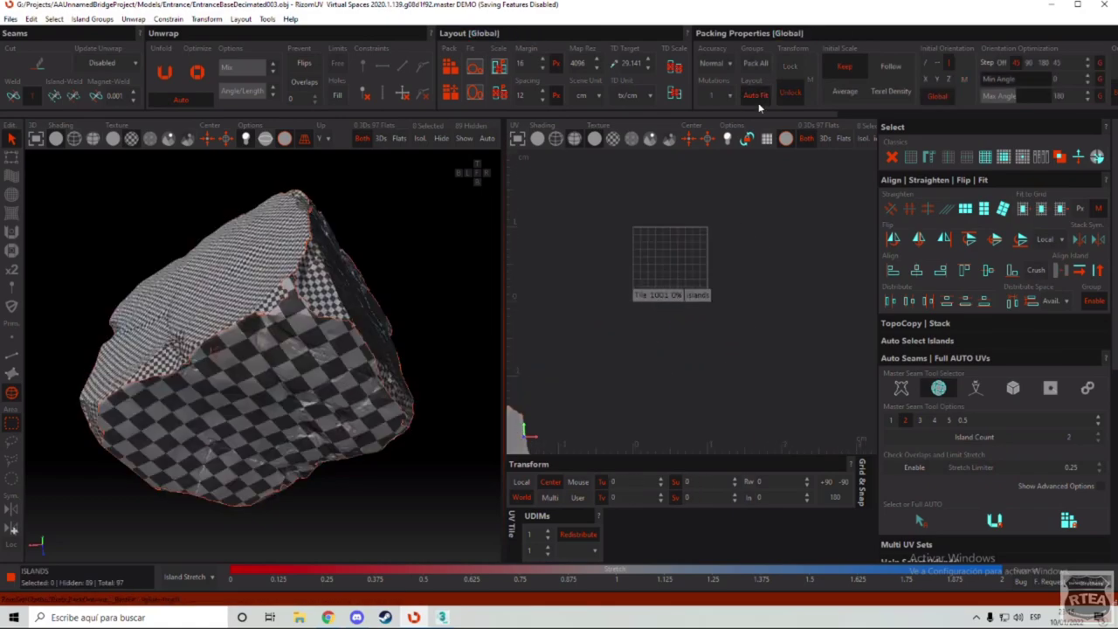
pyautogui.click(840, 96)
pyautogui.scroll(-3, 713, 243)
pyautogui.moveTo(759, 224); pyautogui.dragTo(563, 462)
pyautogui.scroll(3, 694, 252)
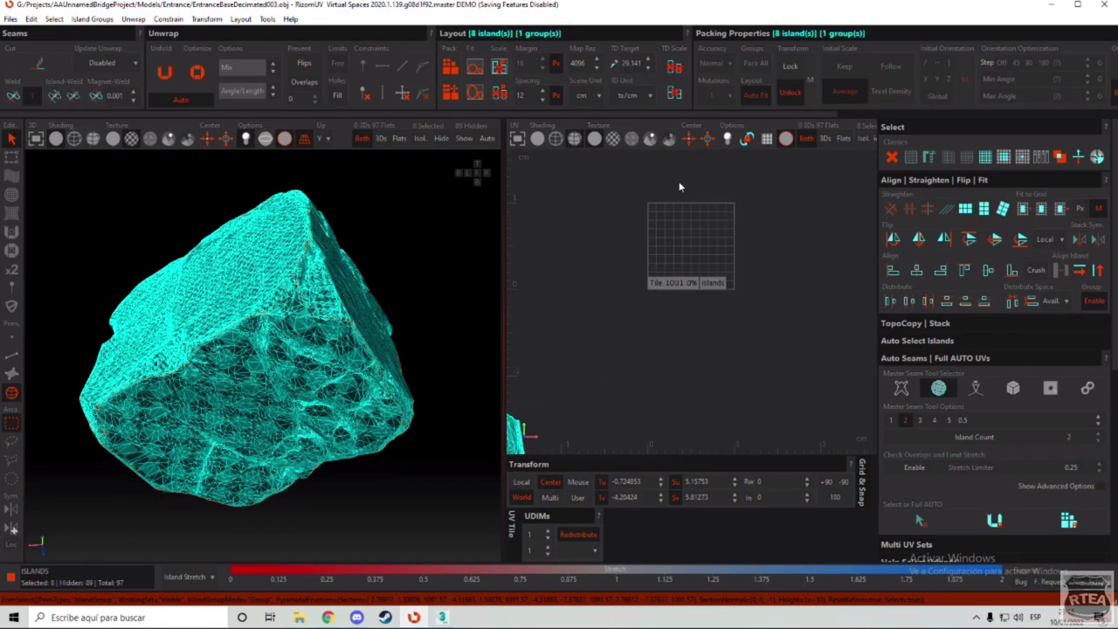
pyautogui.click(451, 69)
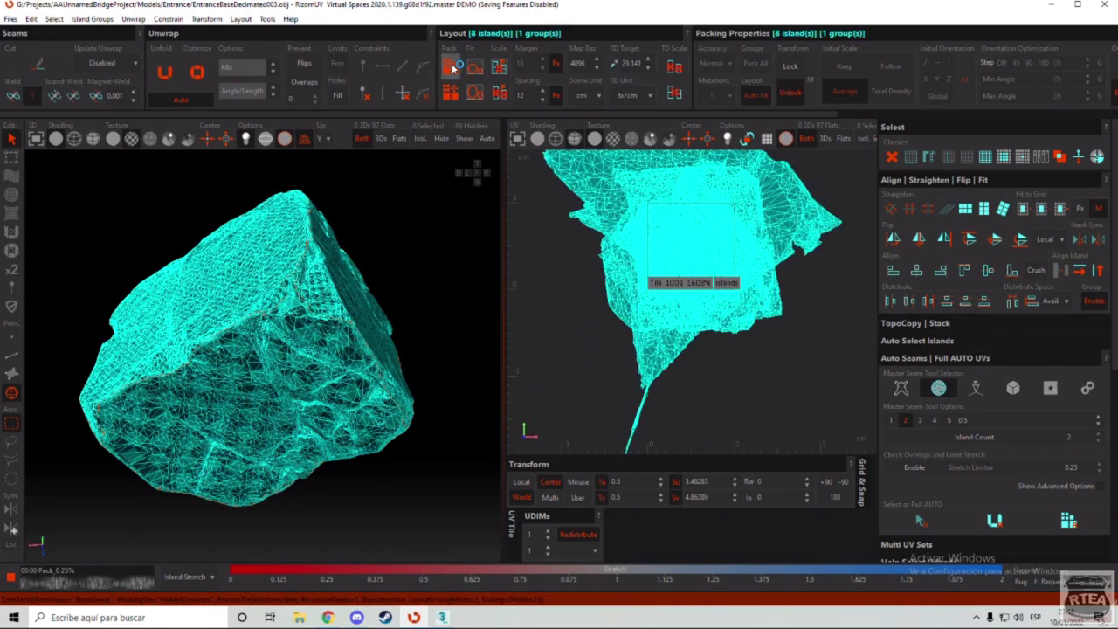
pyautogui.scroll(3, 793, 232)
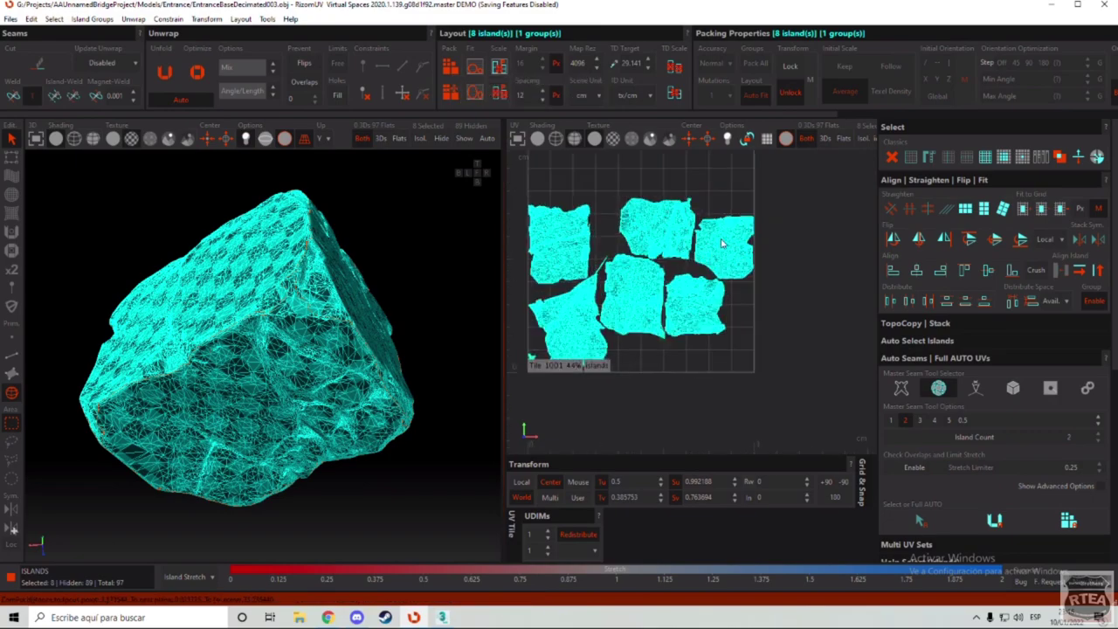
pyautogui.click(795, 235)
pyautogui.scroll(-3, 794, 236)
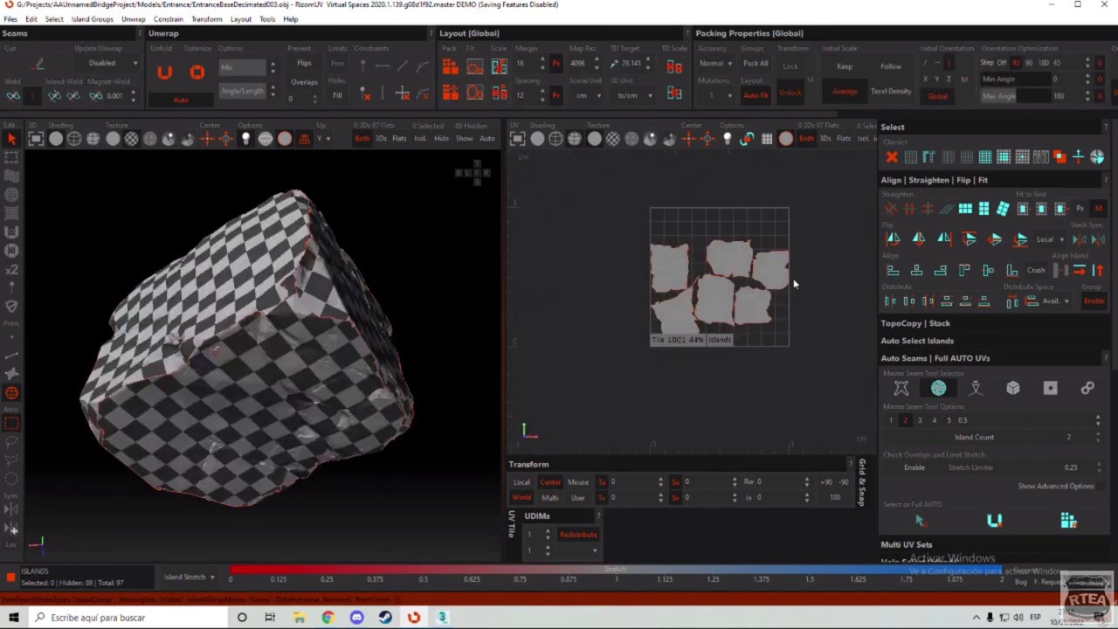
# Step: Check the checker scale on the packed block and compare its islands' texel density by sampling several of them
pyautogui.scroll(3, 247, 339)
pyautogui.keyDown('alt'); pyautogui.moveTo(274, 279); pyautogui.dragTo(253, 332); pyautogui.keyUp('alt')
pyautogui.scroll(-5, 252, 332)
pyautogui.keyDown('alt'); pyautogui.moveTo(332, 289); pyautogui.dragTo(288, 327); pyautogui.keyUp('alt')
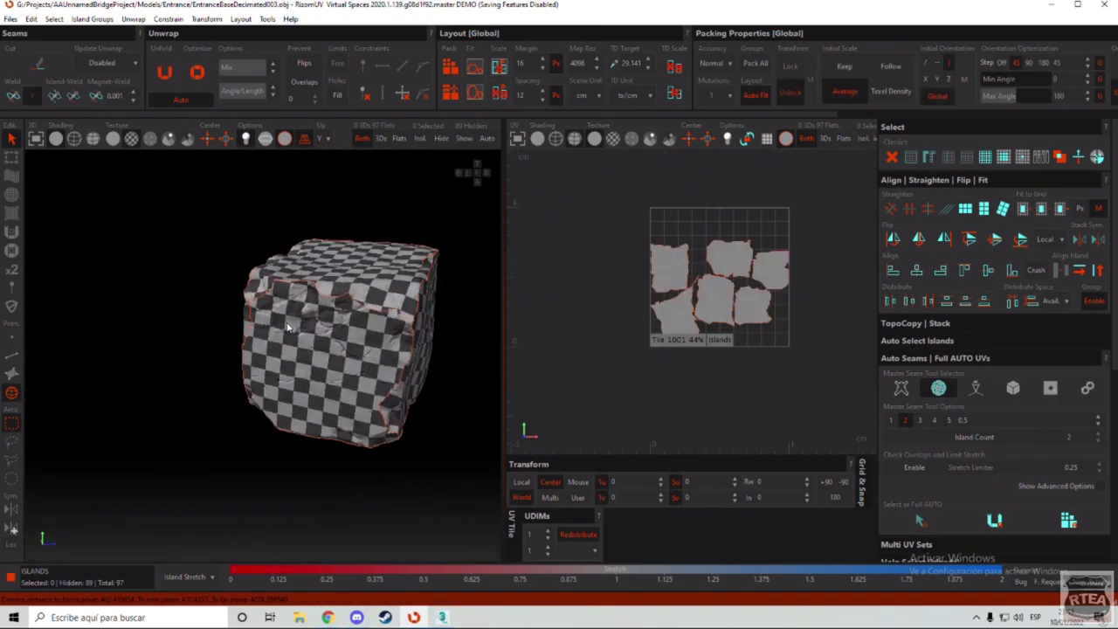
pyautogui.click(726, 292)
pyautogui.scroll(5, 711, 288)
pyautogui.scroll(-2, 686, 282)
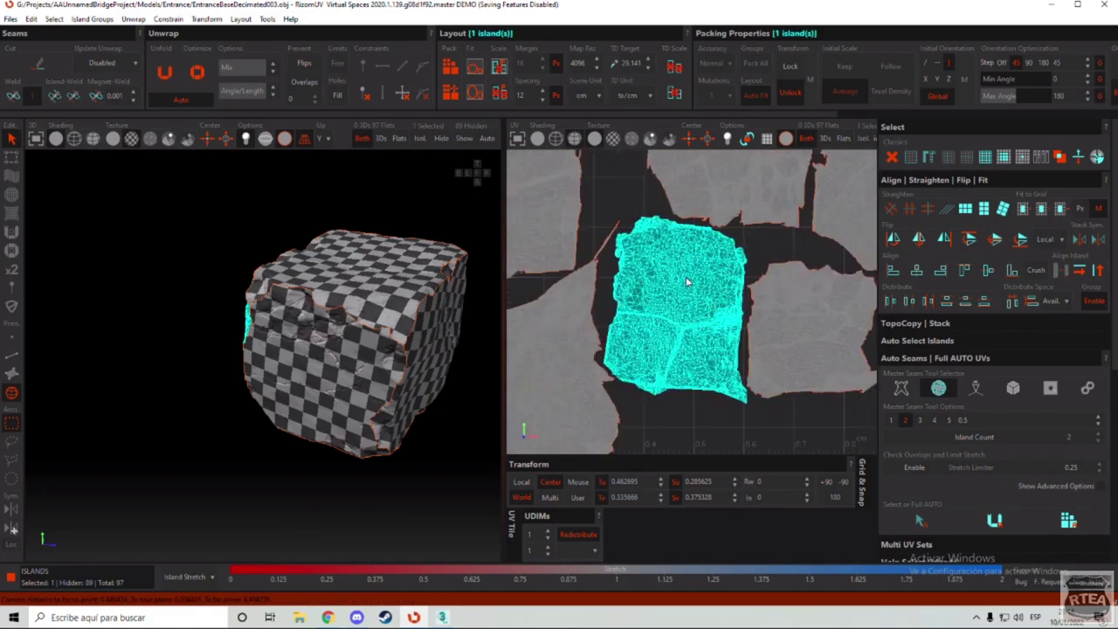
pyautogui.click(711, 177)
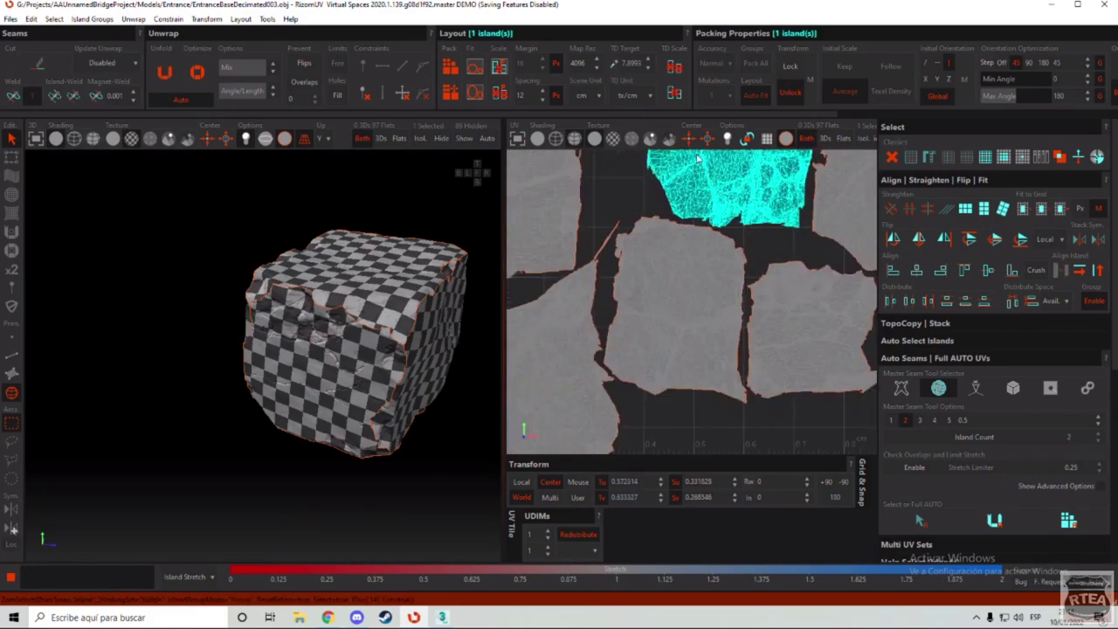
pyautogui.click(788, 304)
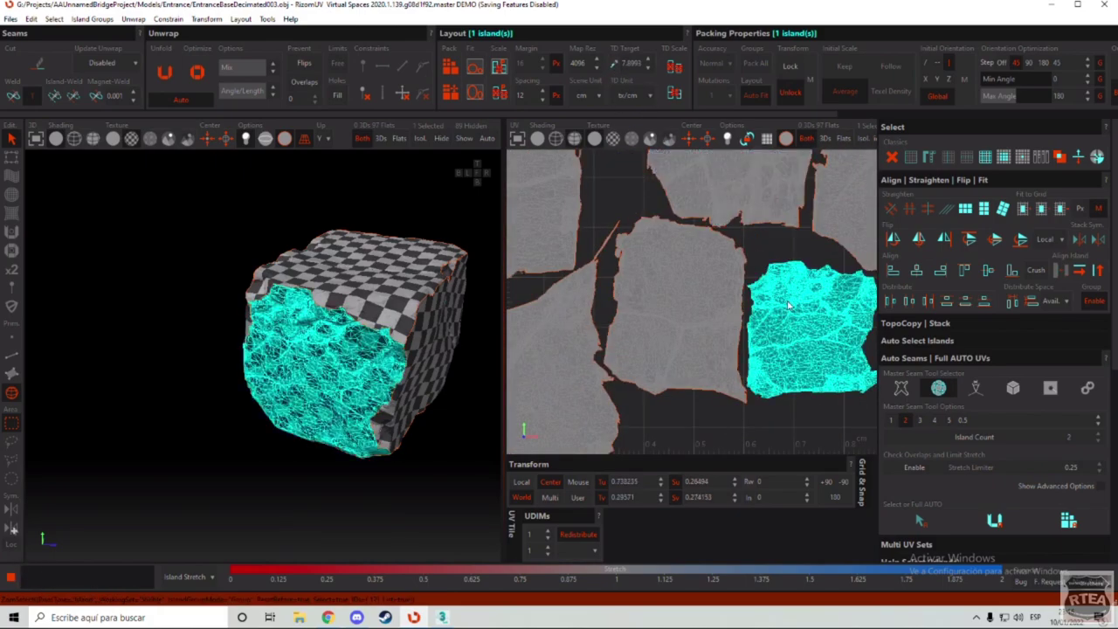
pyautogui.click(618, 66)
pyautogui.click(575, 173)
pyautogui.click(616, 67)
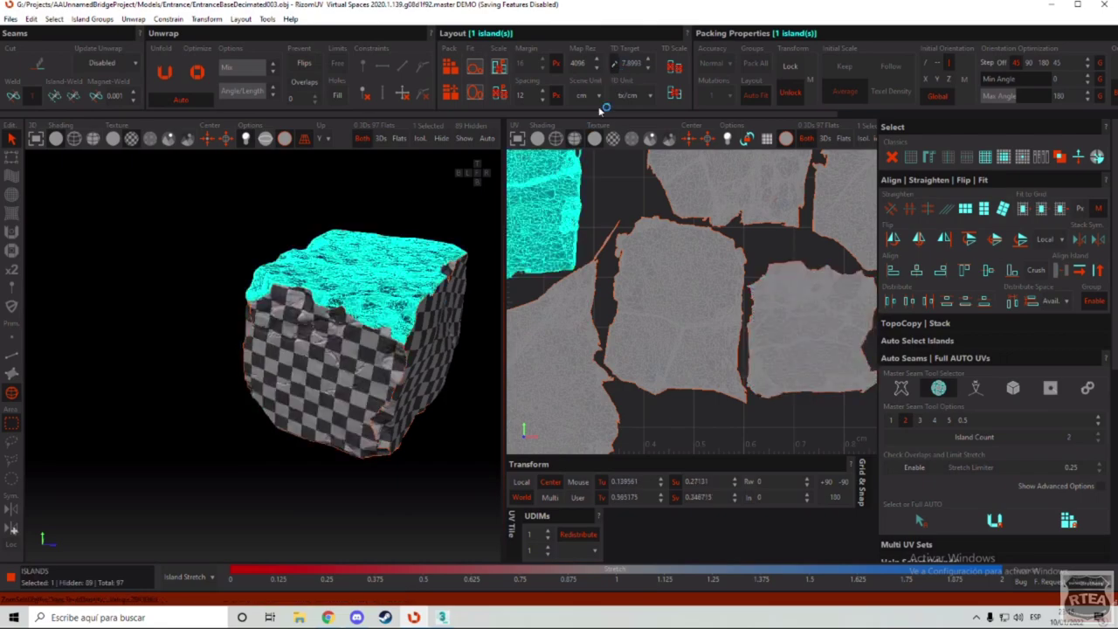
pyautogui.scroll(-3, 366, 285)
pyautogui.click(280, 217)
# Step: Examine the block's other faces and the seams around its chipped upper corner
pyautogui.keyDown('alt'); pyautogui.moveTo(308, 284); pyautogui.dragTo(437, 275); pyautogui.keyUp('alt')
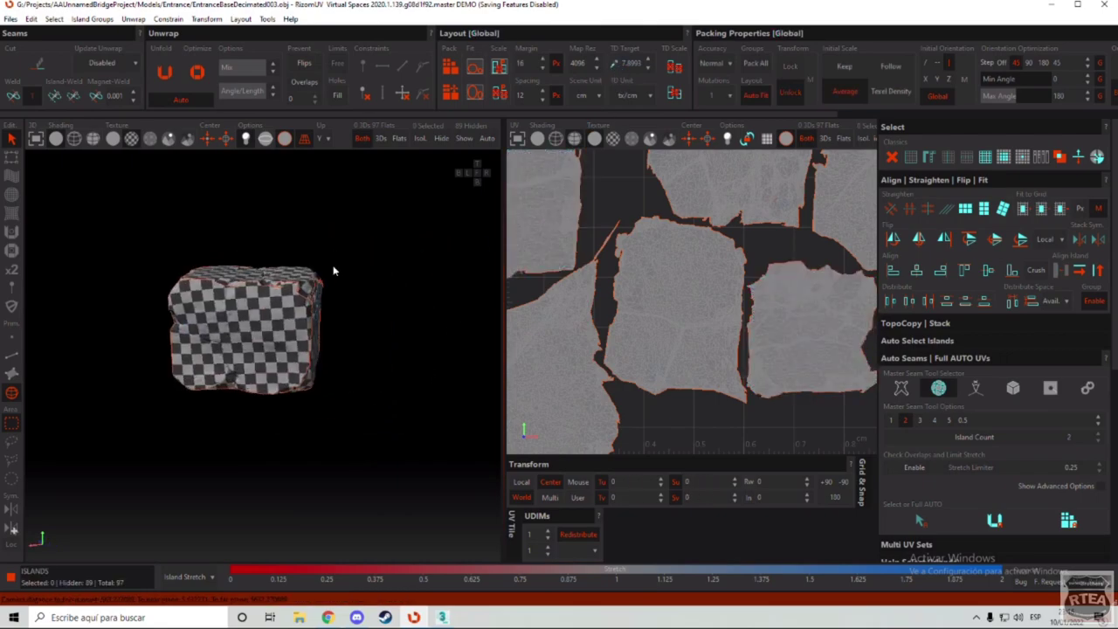
pyautogui.keyDown('alt'); pyautogui.moveTo(334, 269); pyautogui.dragTo(282, 299); pyautogui.keyUp('alt')
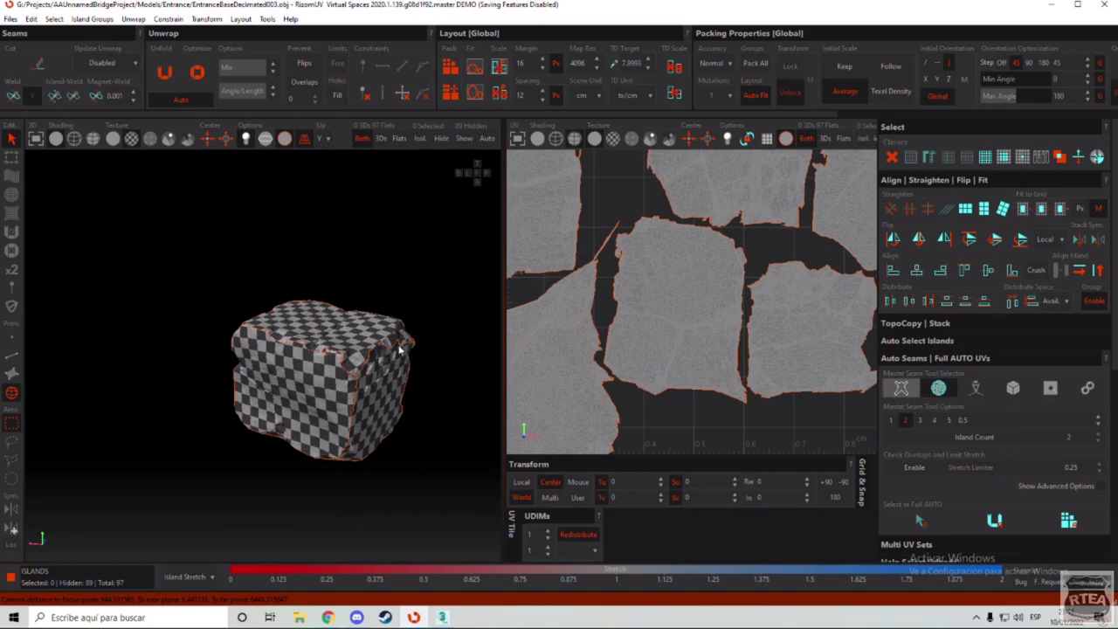
pyautogui.scroll(5, 348, 336)
pyautogui.scroll(-4, 351, 325)
pyautogui.keyDown('alt'); pyautogui.moveTo(351, 326); pyautogui.dragTo(350, 388); pyautogui.keyUp('alt')
pyautogui.scroll(5, 350, 387)
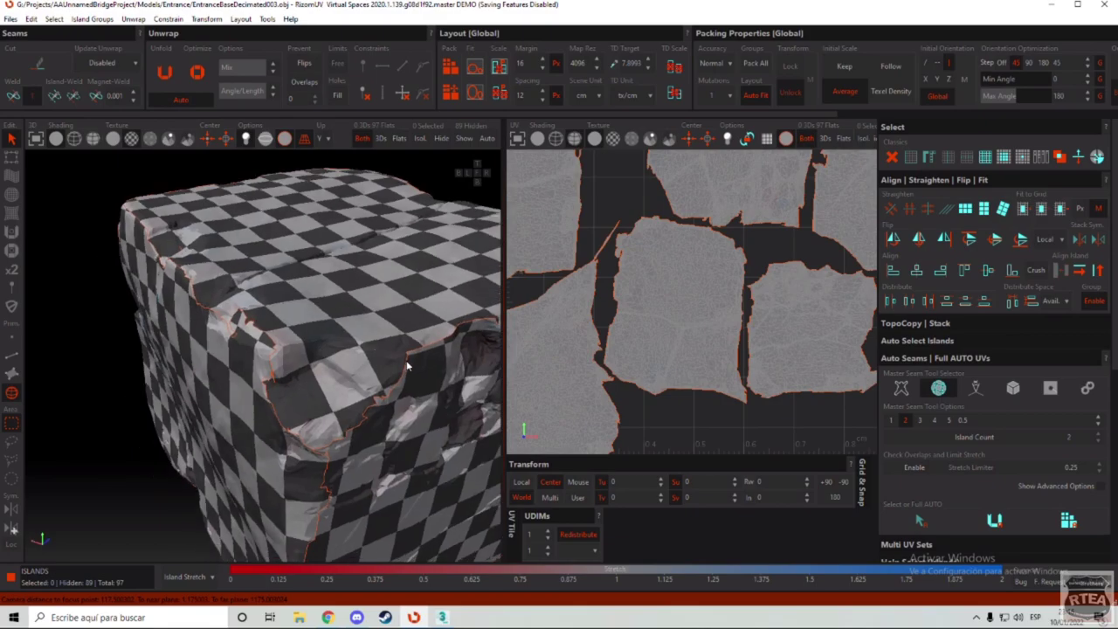
# Step: Try selecting a shortest edge path across the block's chipped upper corner between its existing seams
pyautogui.click(12, 354)
pyautogui.scroll(8, 377, 384)
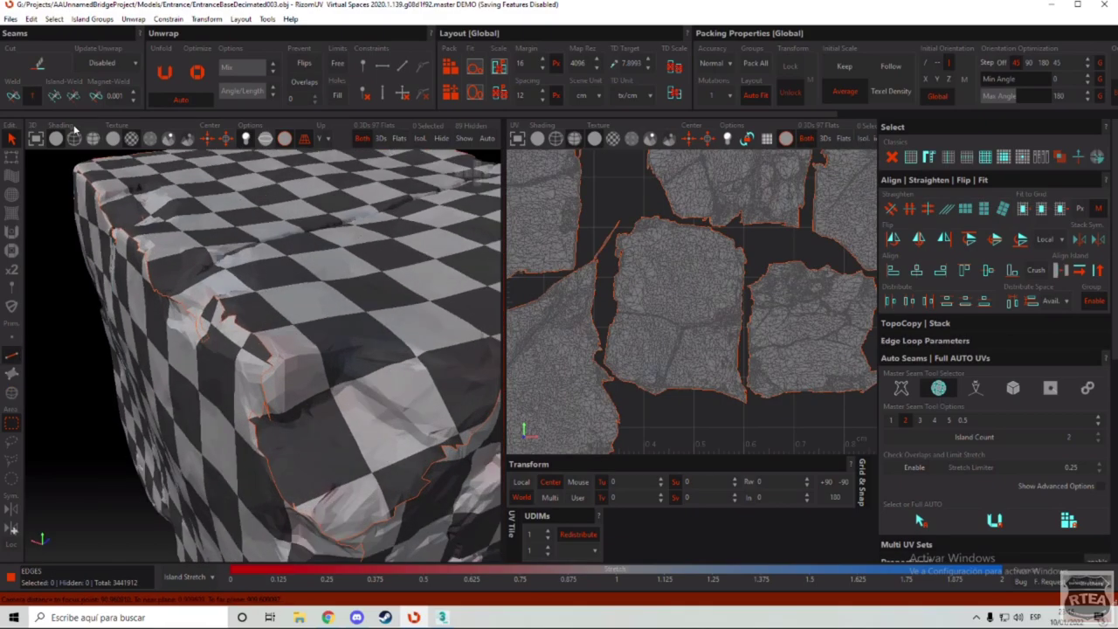
pyautogui.moveTo(227, 326); pyautogui.dragTo(354, 307, button='middle')
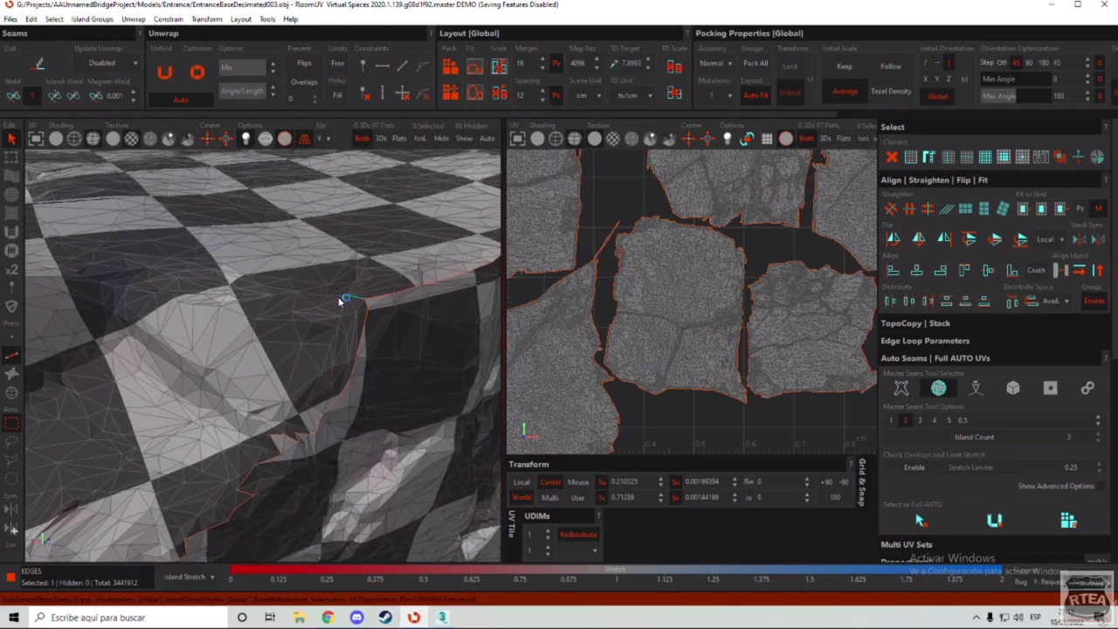
pyautogui.click(336, 300)
pyautogui.click(321, 297)
pyautogui.scroll(-5, 359, 340)
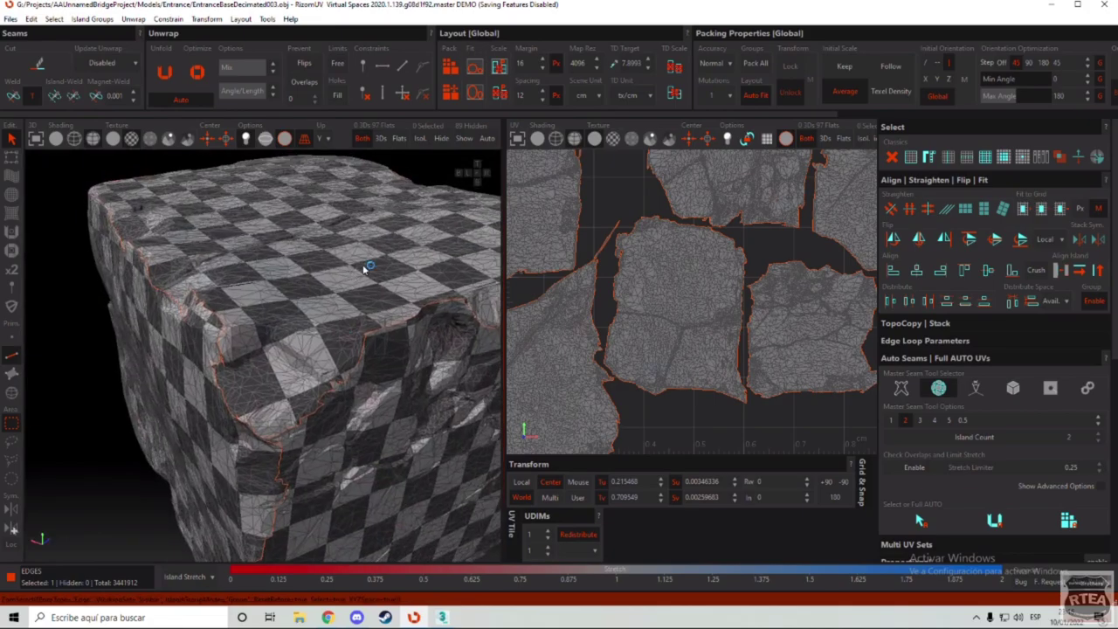
pyautogui.scroll(6, 365, 268)
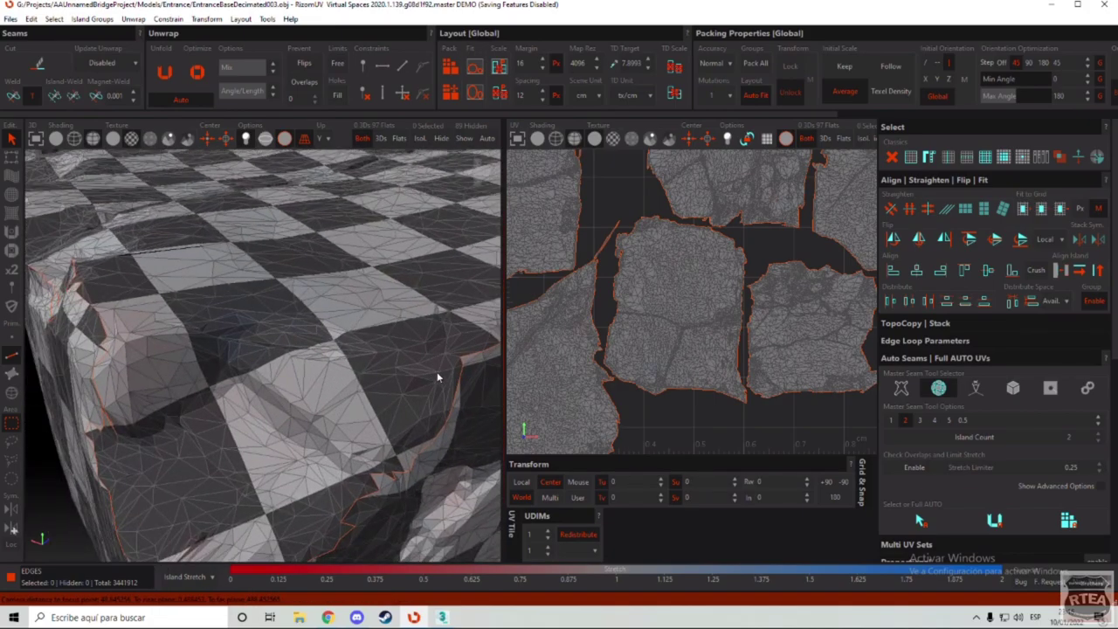
pyautogui.click(455, 357)
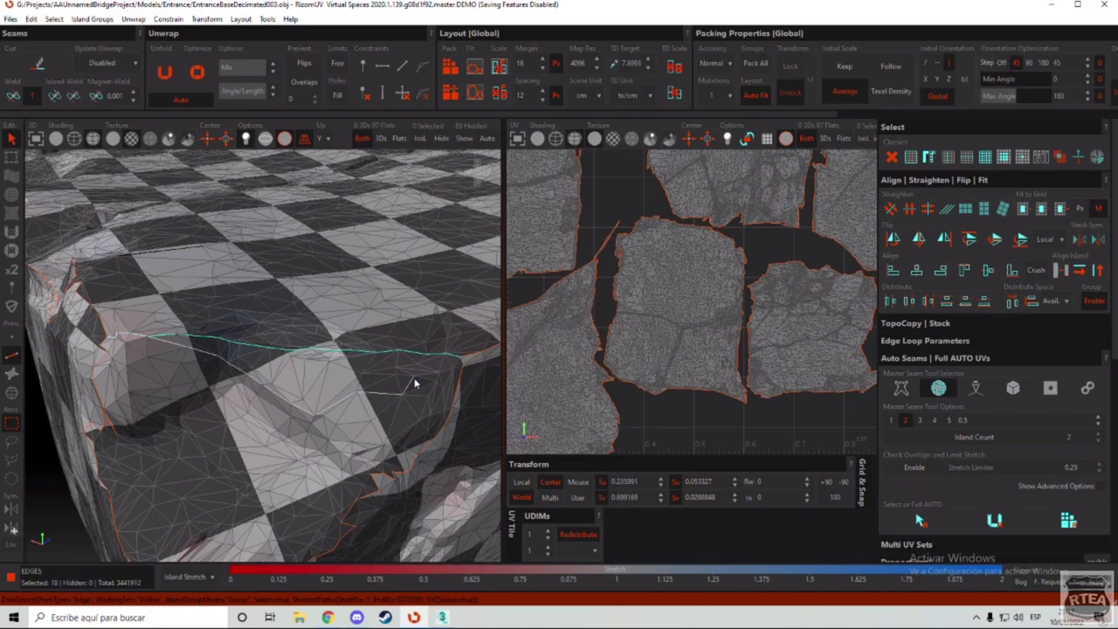
pyautogui.scroll(-4, 333, 318)
pyautogui.keyDown('alt'); pyautogui.moveTo(317, 304); pyautogui.dragTo(302, 355); pyautogui.keyUp('alt')
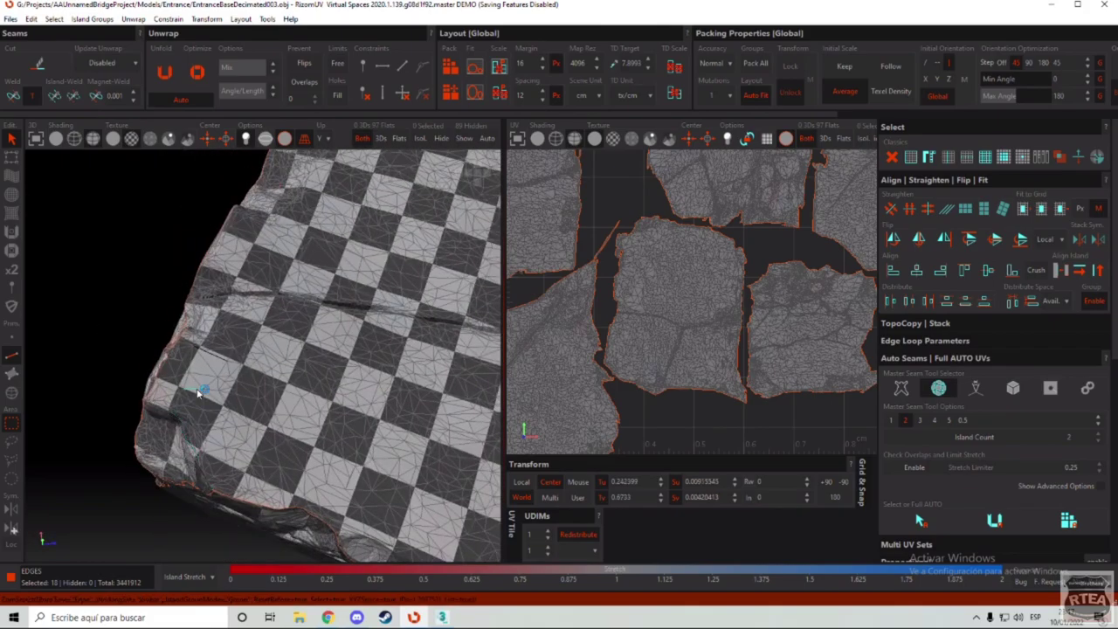
# Step: Try extending the edge path across the block's cracked checkered face to its far border seam
pyautogui.scroll(-2, 323, 294)
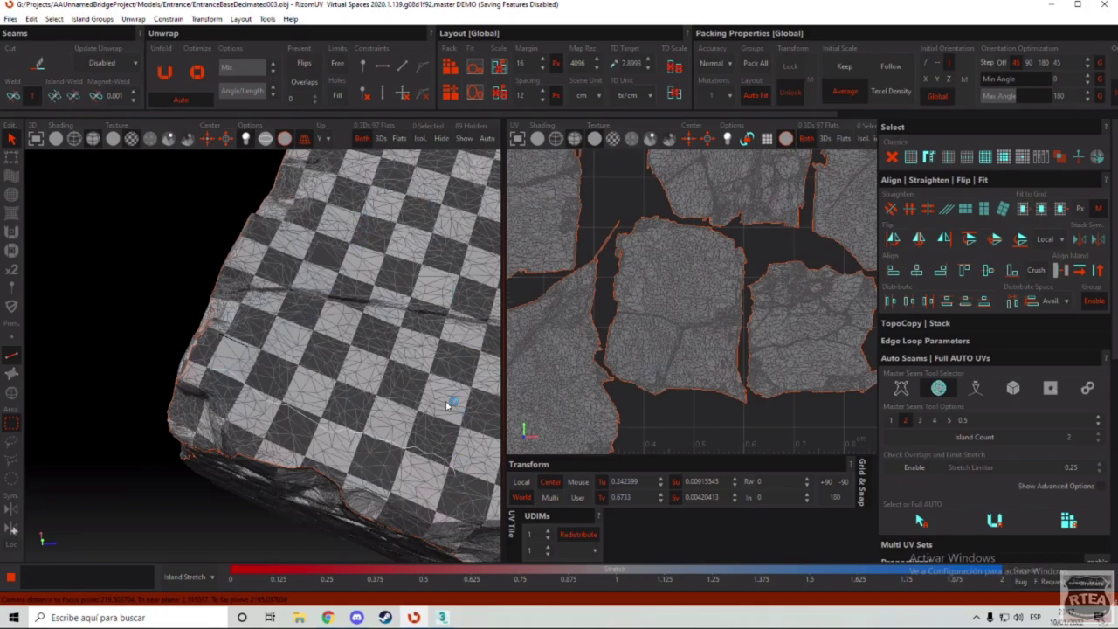
pyautogui.click(361, 303)
pyautogui.click(359, 302)
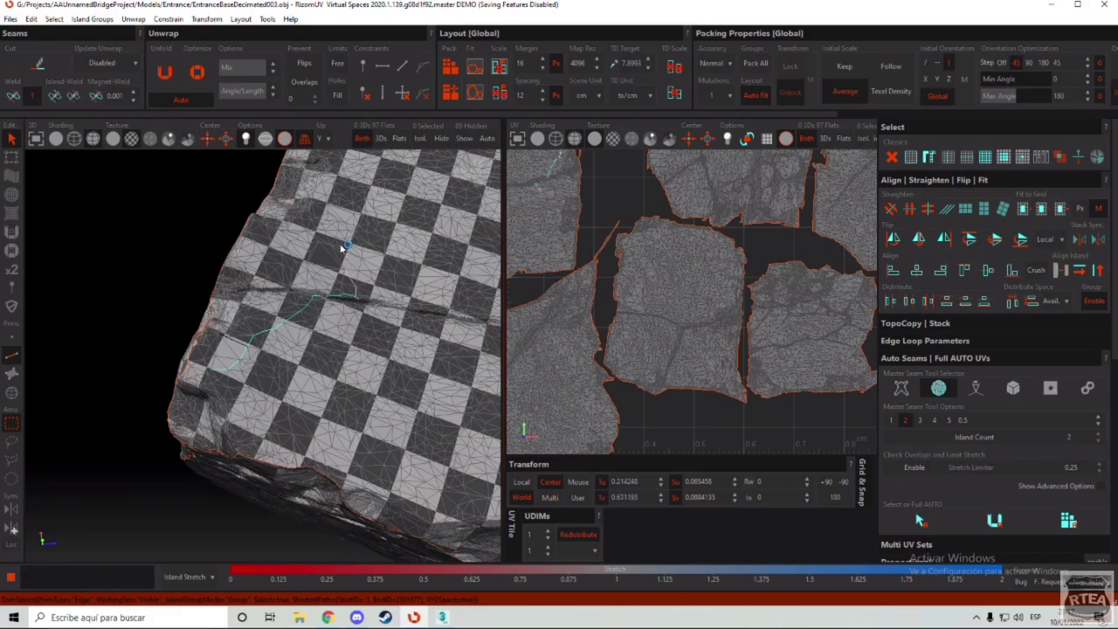
pyautogui.click(285, 173)
pyautogui.scroll(3, 344, 289)
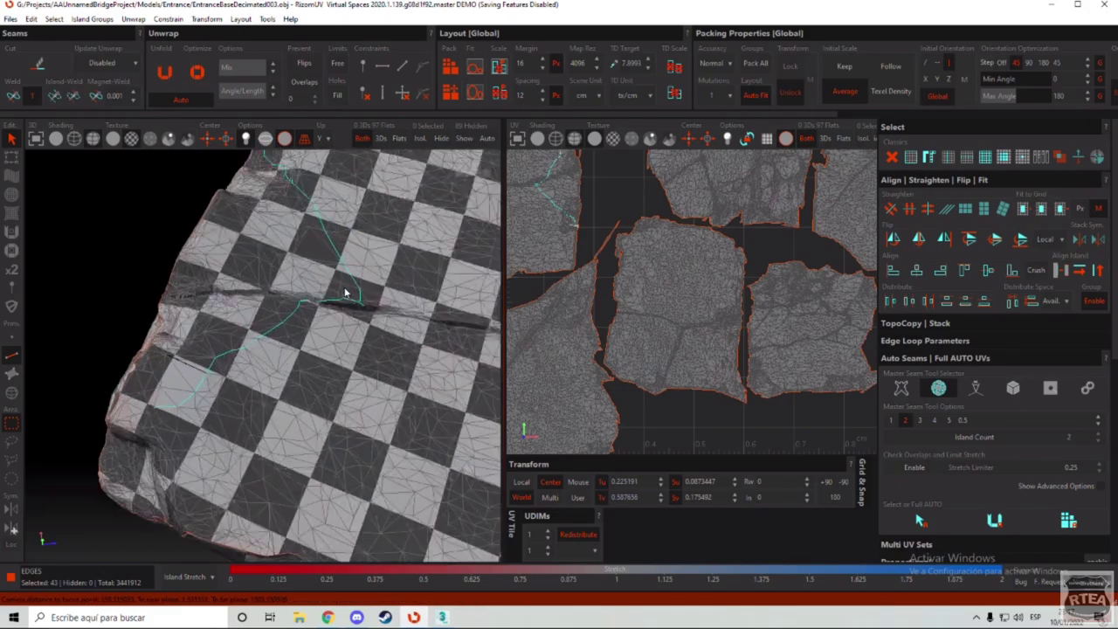
pyautogui.keyDown('alt'); pyautogui.moveTo(344, 292); pyautogui.dragTo(430, 336); pyautogui.keyUp('alt')
pyautogui.scroll(-5, 341, 340)
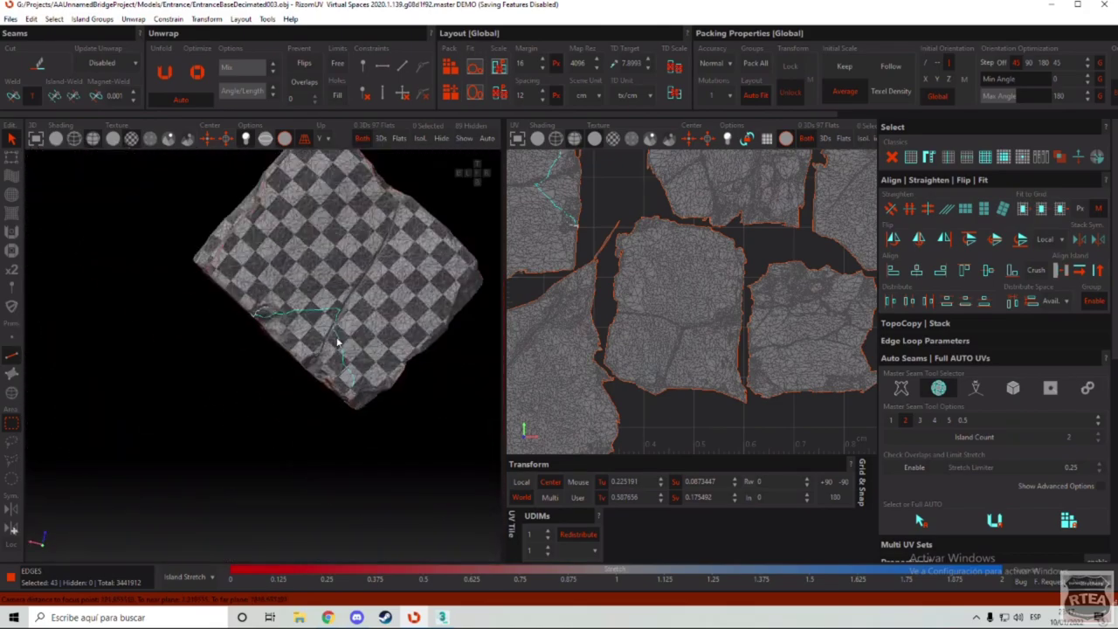
pyautogui.keyDown('alt'); pyautogui.moveTo(337, 342); pyautogui.dragTo(513, 184); pyautogui.keyUp('alt')
pyautogui.scroll(5, 401, 344)
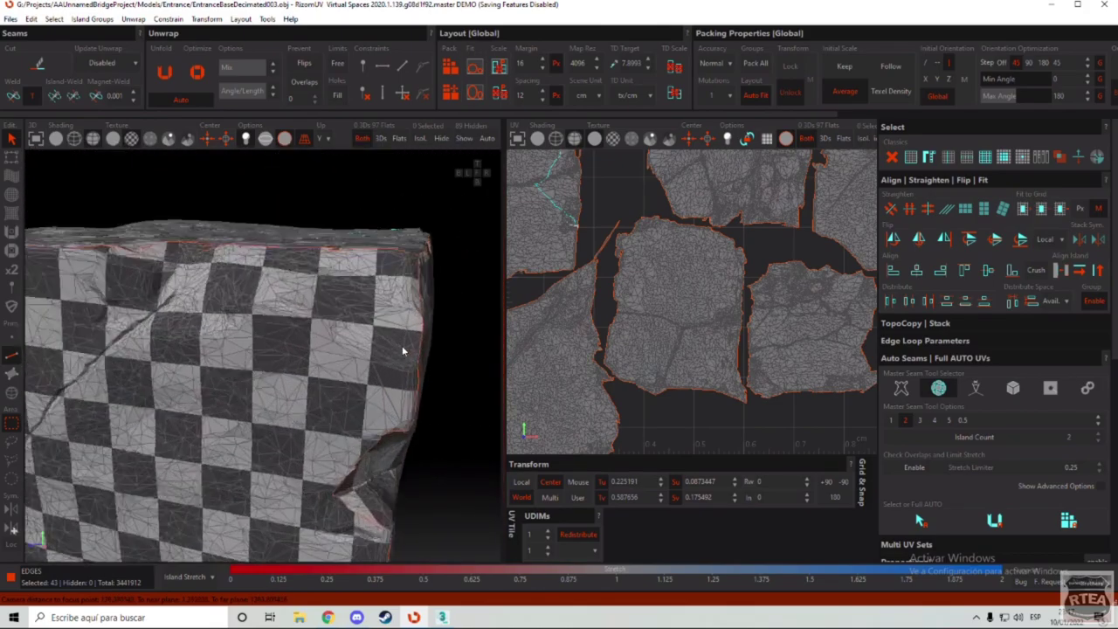
pyautogui.keyDown('alt'); pyautogui.moveTo(417, 381); pyautogui.dragTo(403, 374); pyautogui.keyUp('alt')
pyautogui.scroll(3, 408, 376)
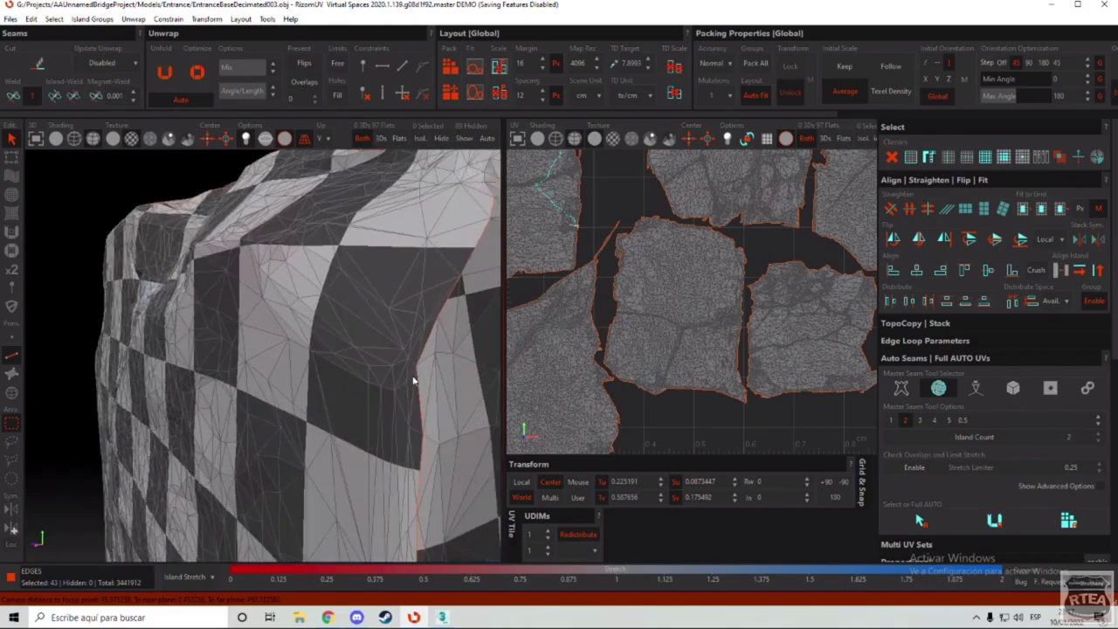
# Step: Try tracing an edge path on the side face from its vertical corner seam up to the upper border seam
pyautogui.click(414, 381)
pyautogui.scroll(-5, 412, 376)
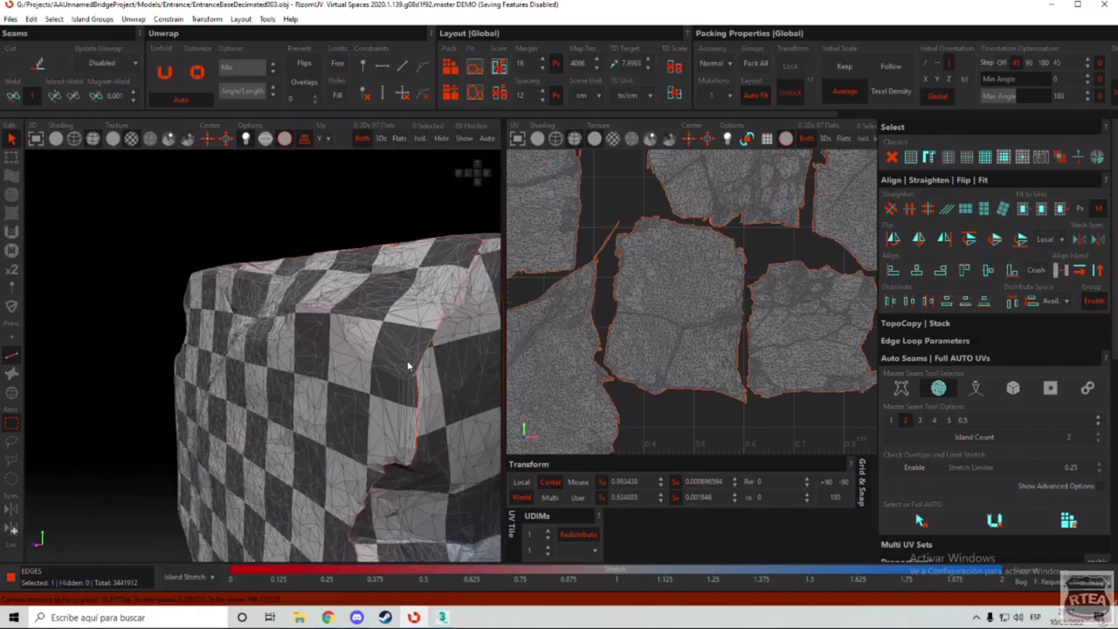
pyautogui.keyDown('alt'); pyautogui.moveTo(410, 367); pyautogui.dragTo(393, 350); pyautogui.keyUp('alt')
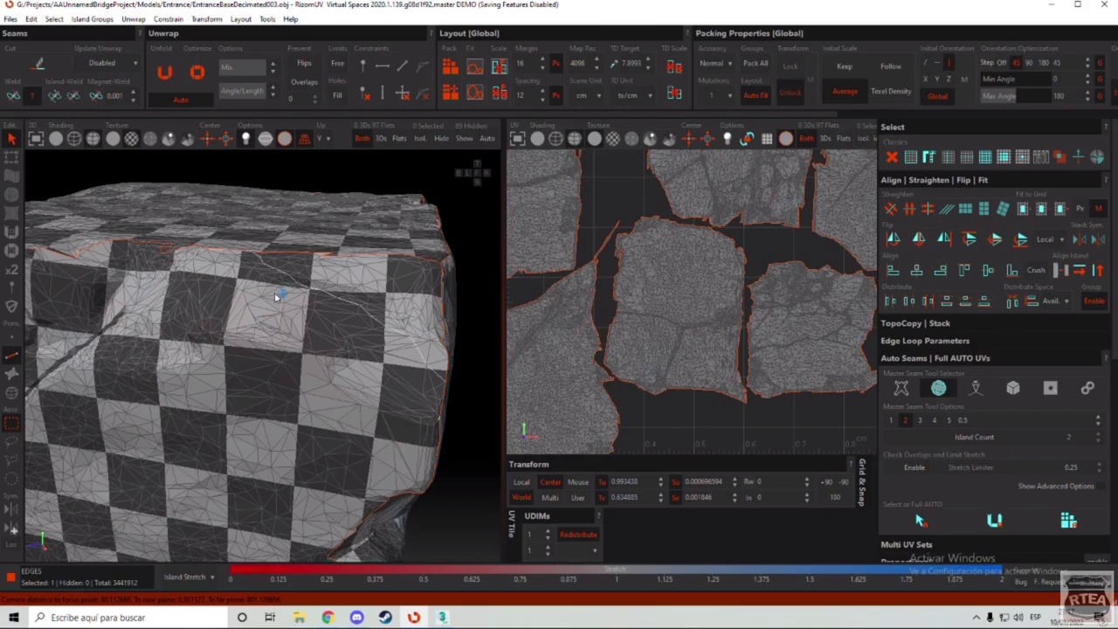
pyautogui.doubleClick(390, 417)
pyautogui.keyDown('ctrl'); pyautogui.doubleClick(329, 378); pyautogui.keyUp('ctrl')
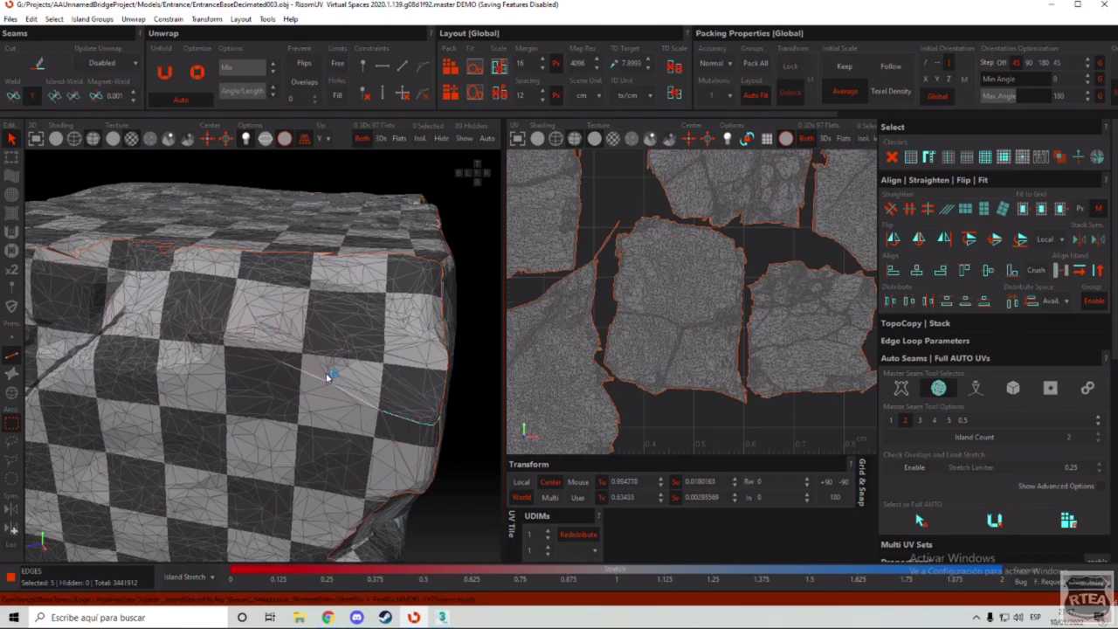
pyautogui.click(242, 253)
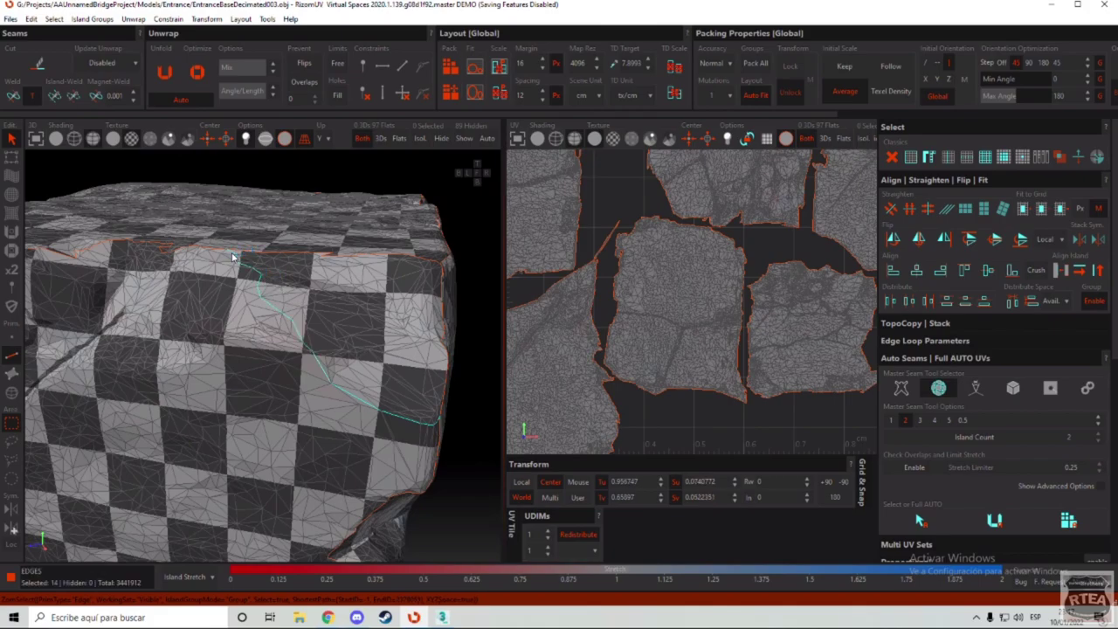
pyautogui.click(432, 429)
pyautogui.click(424, 426)
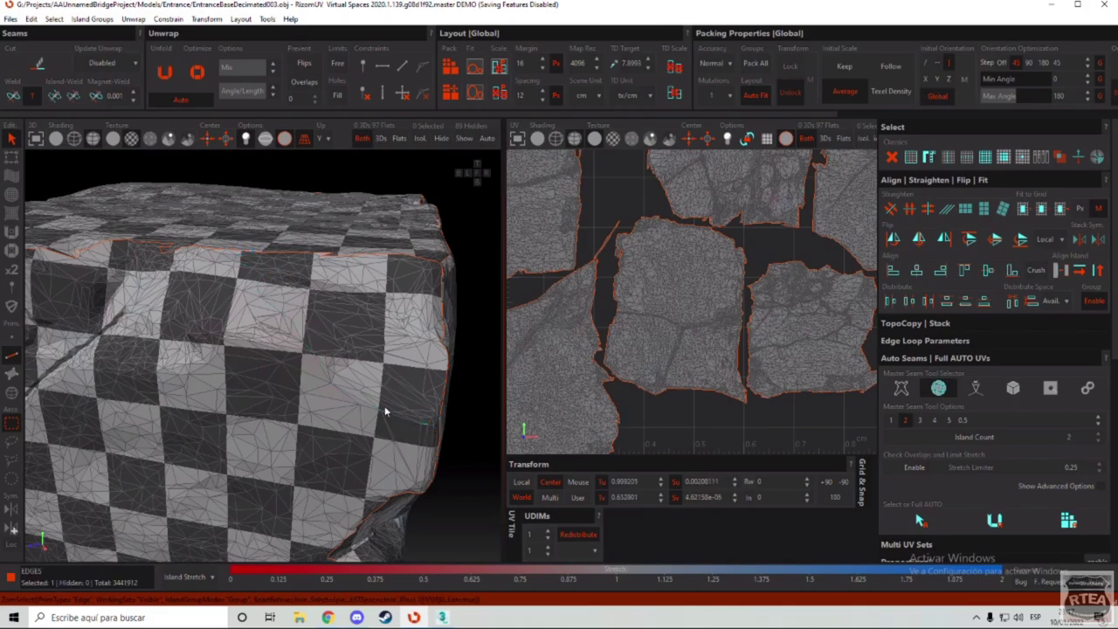
pyautogui.click(410, 182)
# Step: Select an edge path beneath the side face's raised upper strip, from the corner seam around to the upper border seam, and cut it
pyautogui.scroll(-4, 411, 272)
pyautogui.keyDown('alt'); pyautogui.moveTo(410, 272); pyautogui.dragTo(374, 240); pyautogui.keyUp('alt')
pyautogui.scroll(4, 374, 240)
pyautogui.moveTo(373, 244); pyautogui.dragTo(385, 327, button='middle')
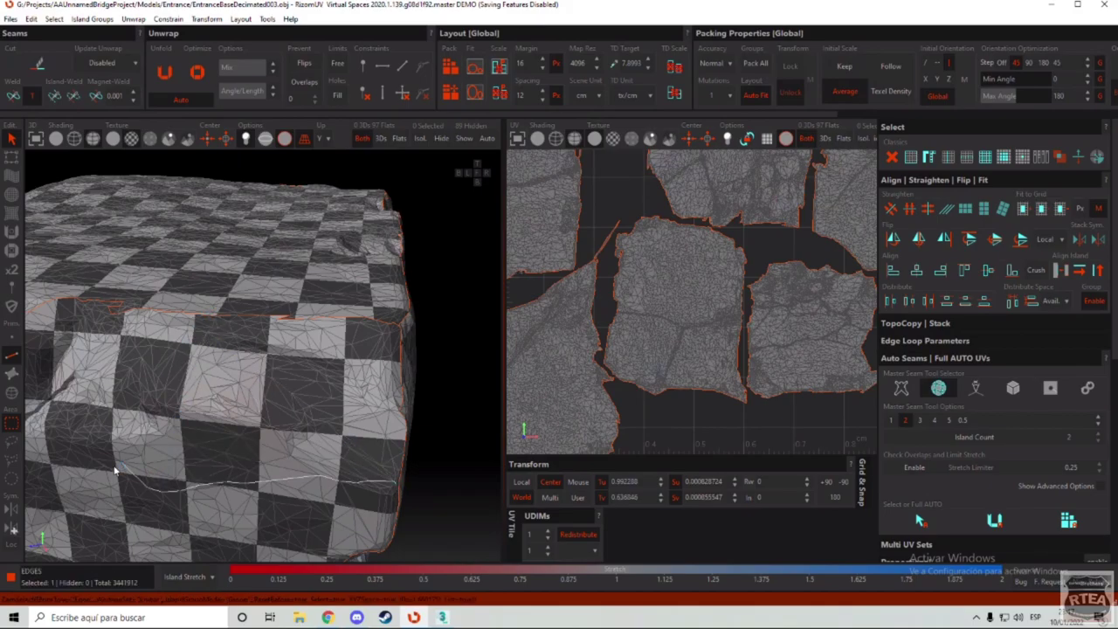
pyautogui.click(60, 431)
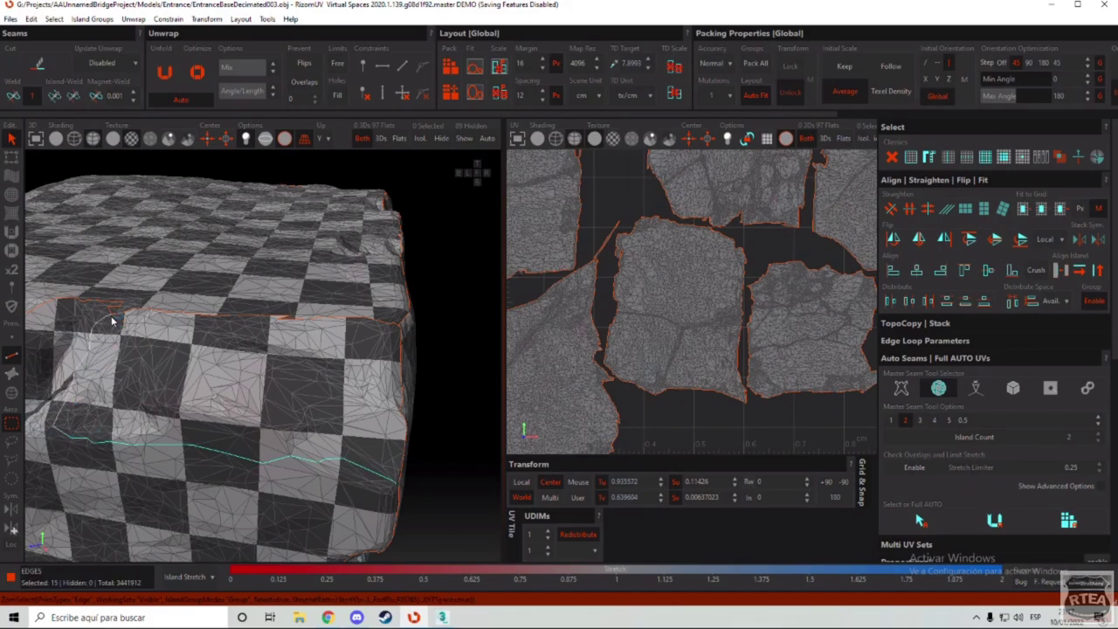
pyautogui.scroll(-3, 287, 344)
pyautogui.keyDown('alt'); pyautogui.moveTo(287, 344); pyautogui.dragTo(287, 335); pyautogui.keyUp('alt')
pyautogui.press('c')
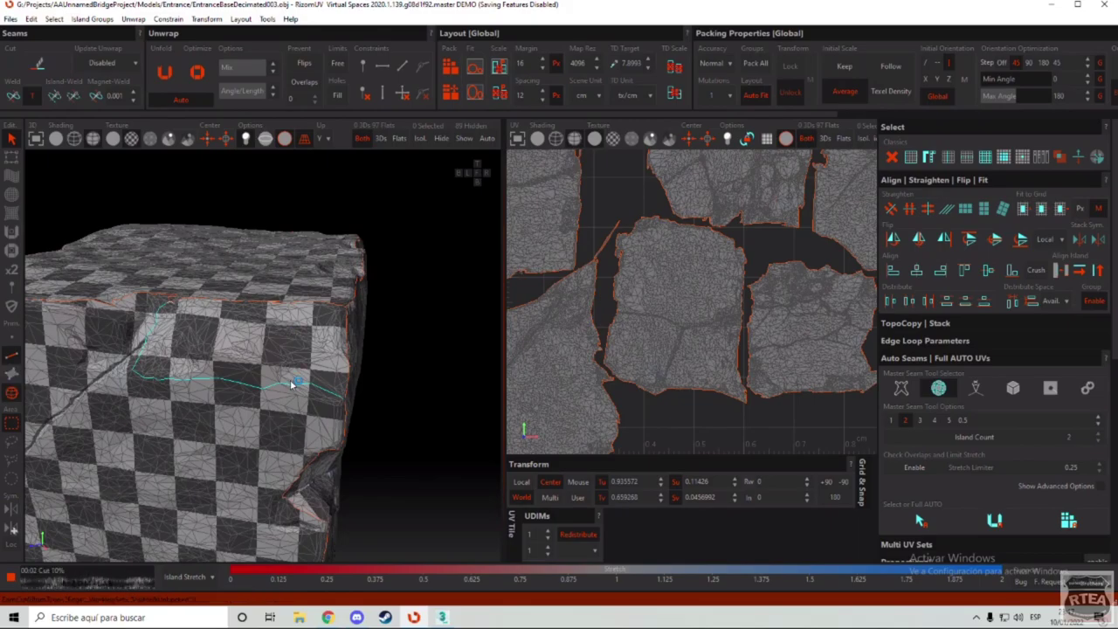
# Step: Check whether the upper strip is a separate island, then cut the missing edge between the new seam and the corner seam
pyautogui.click(262, 343)
pyautogui.press('F4')
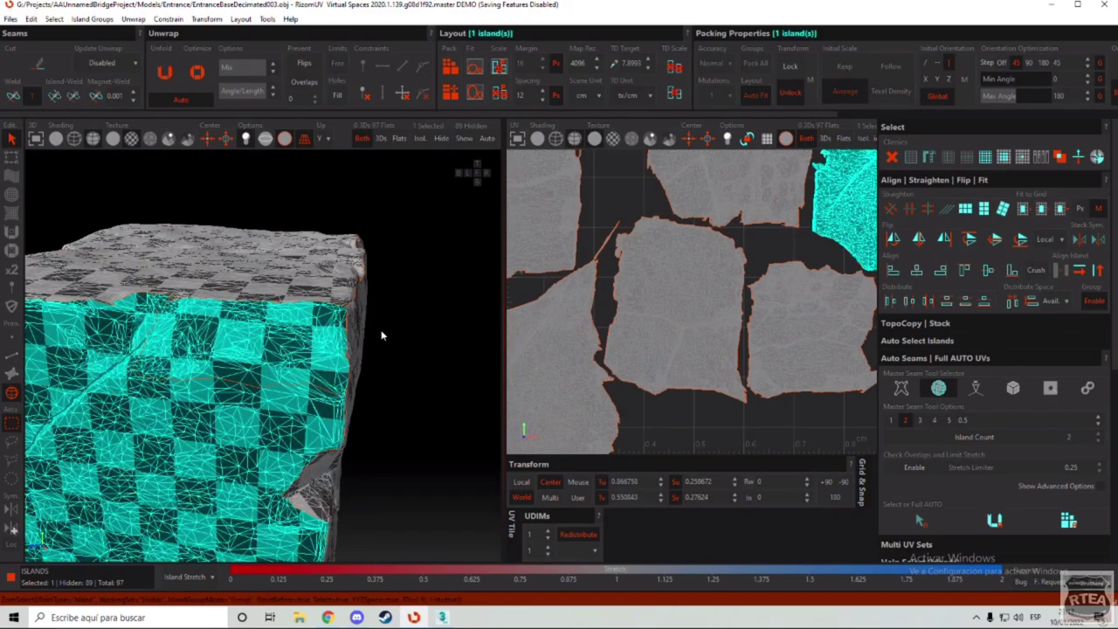
pyautogui.click(381, 335)
pyautogui.keyDown('alt'); pyautogui.moveTo(336, 388); pyautogui.dragTo(342, 399); pyautogui.keyUp('alt')
pyautogui.scroll(10, 343, 402)
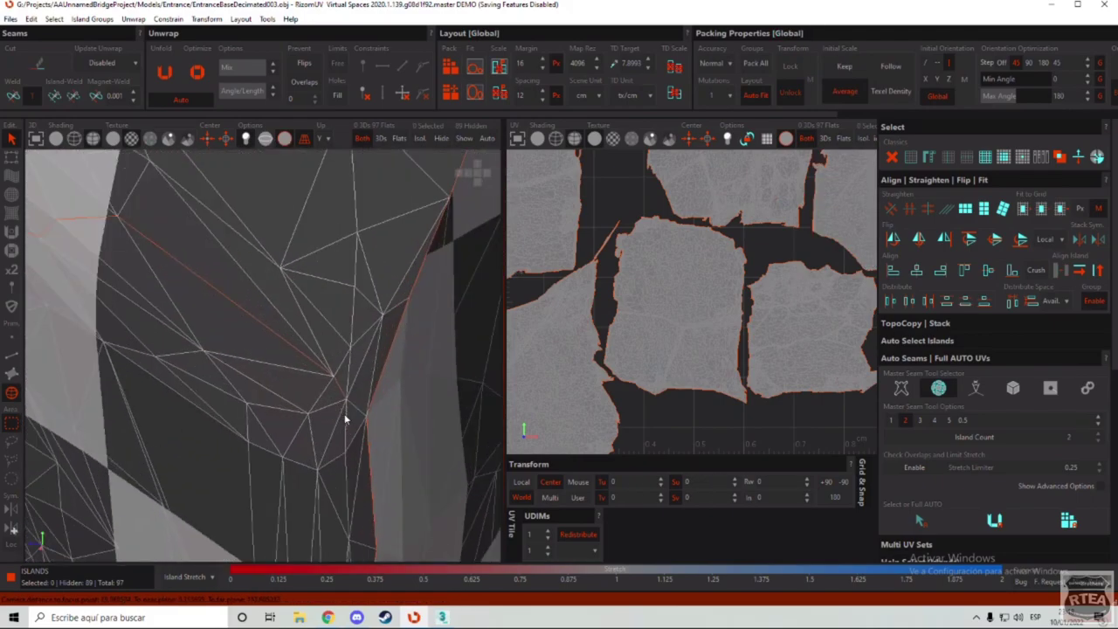
pyautogui.press('F2')
pyautogui.click(358, 403)
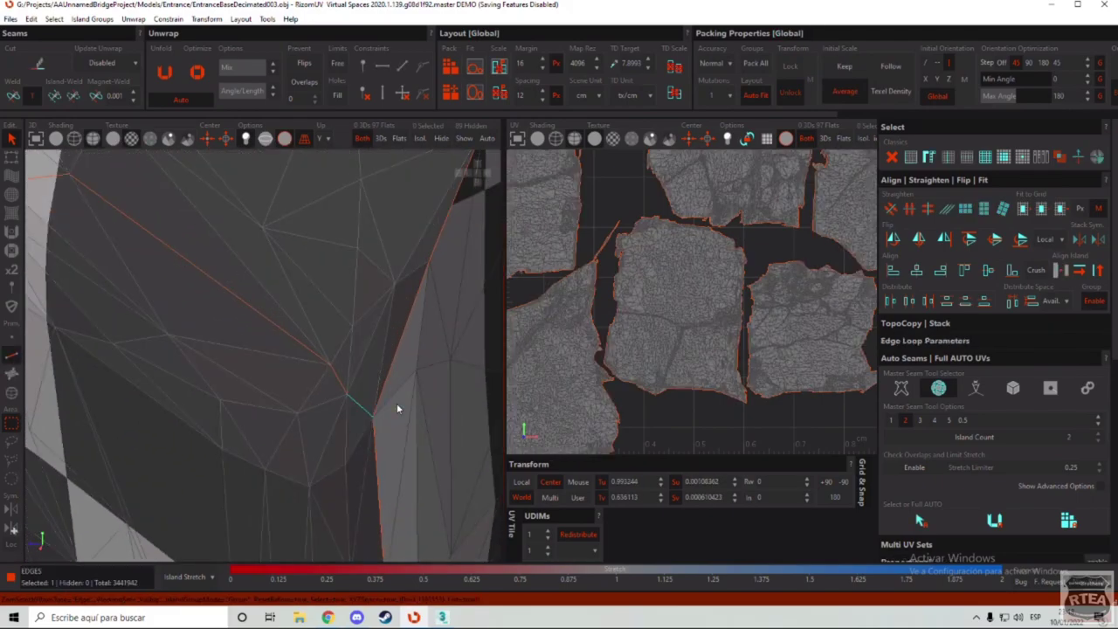
pyautogui.press('c')
pyautogui.click(382, 433)
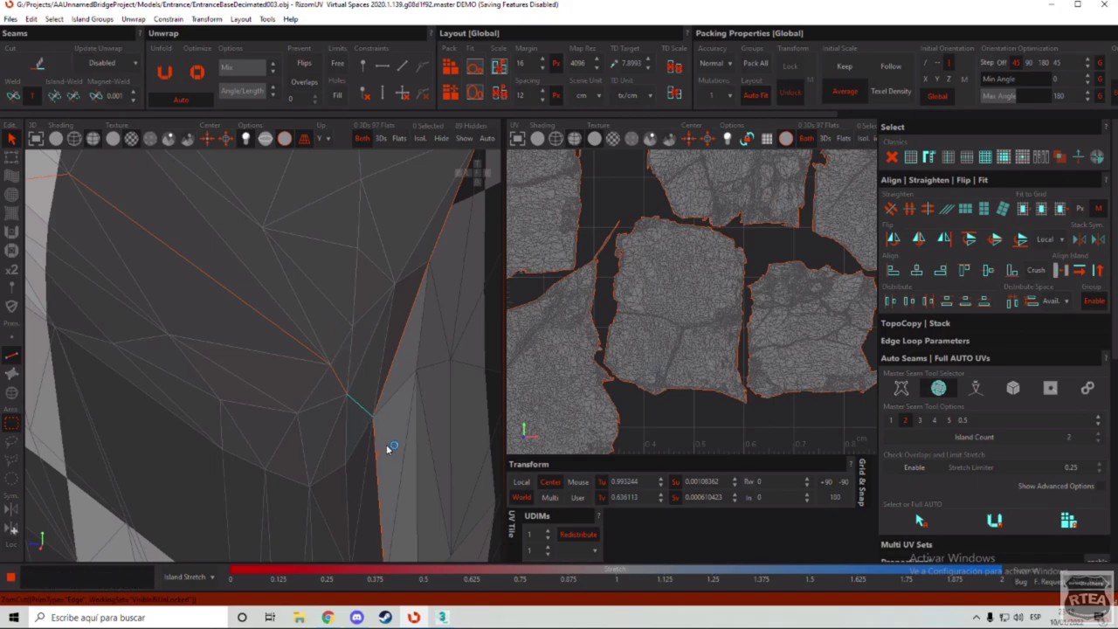
# Step: Select the upper strip as its own island and move it off its parent island in the UV layout
pyautogui.scroll(-10, 379, 443)
pyautogui.keyDown('alt'); pyautogui.moveTo(337, 392); pyautogui.dragTo(396, 378); pyautogui.keyUp('alt')
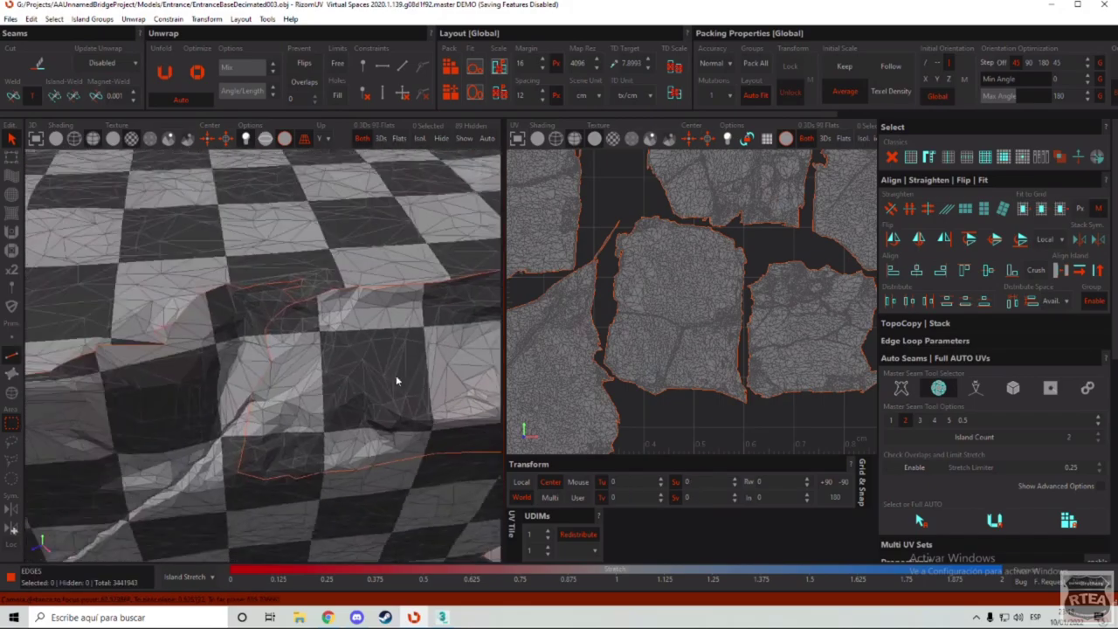
pyautogui.scroll(3, 329, 323)
pyautogui.scroll(3, 330, 322)
pyautogui.scroll(-6, 307, 329)
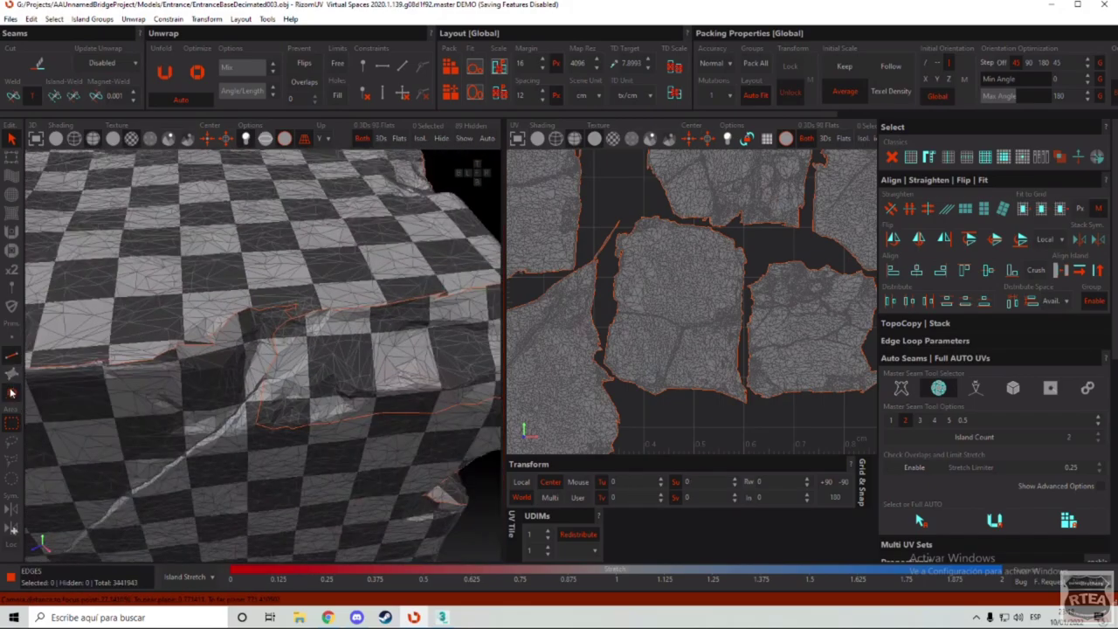
pyautogui.click(12, 392)
pyautogui.click(341, 377)
pyautogui.scroll(-3, 688, 324)
pyautogui.scroll(6, 703, 297)
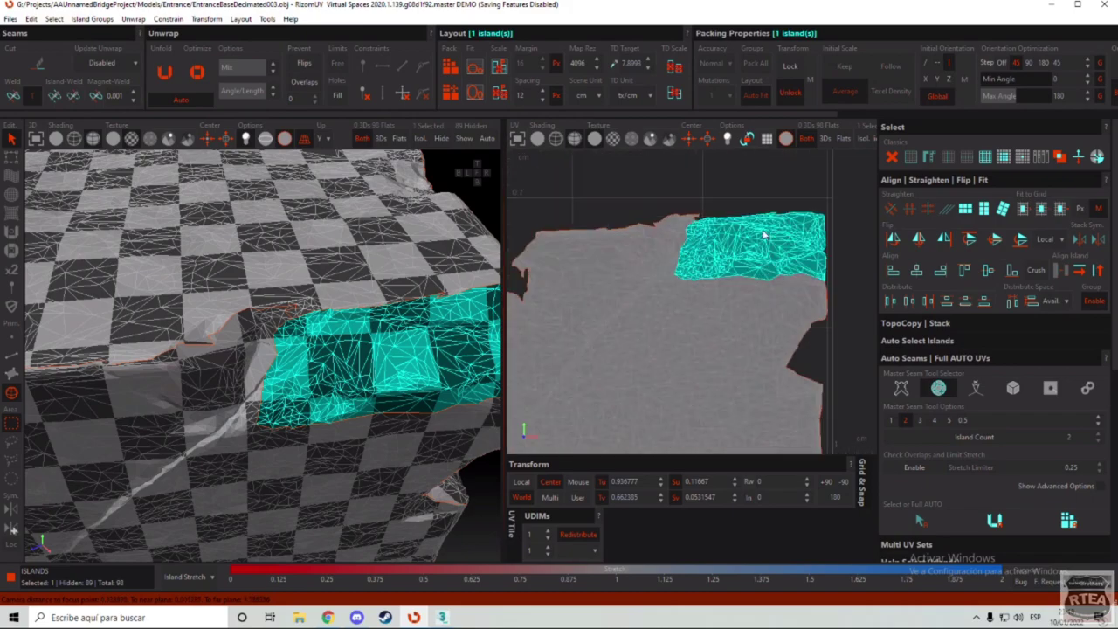
pyautogui.moveTo(713, 288); pyautogui.dragTo(667, 196, button='middle')
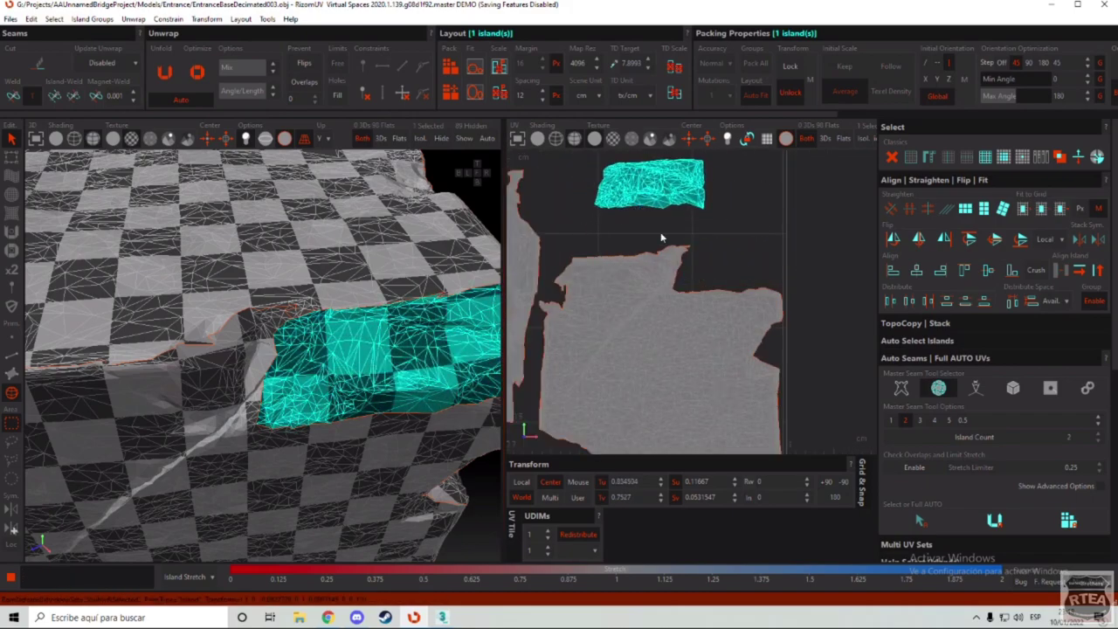
pyautogui.hotkey('ctrl', 'z')
pyautogui.moveTo(731, 260); pyautogui.dragTo(698, 215)
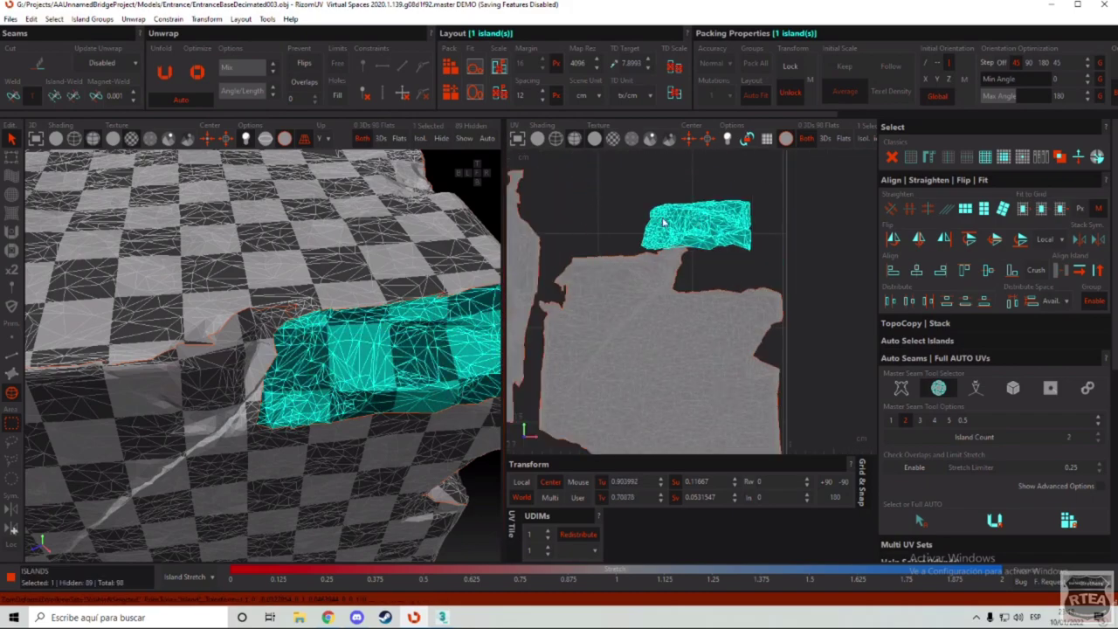
# Step: Unfold the strip island and move it farther away from its parent island
pyautogui.click(168, 73)
pyautogui.scroll(2, 452, 333)
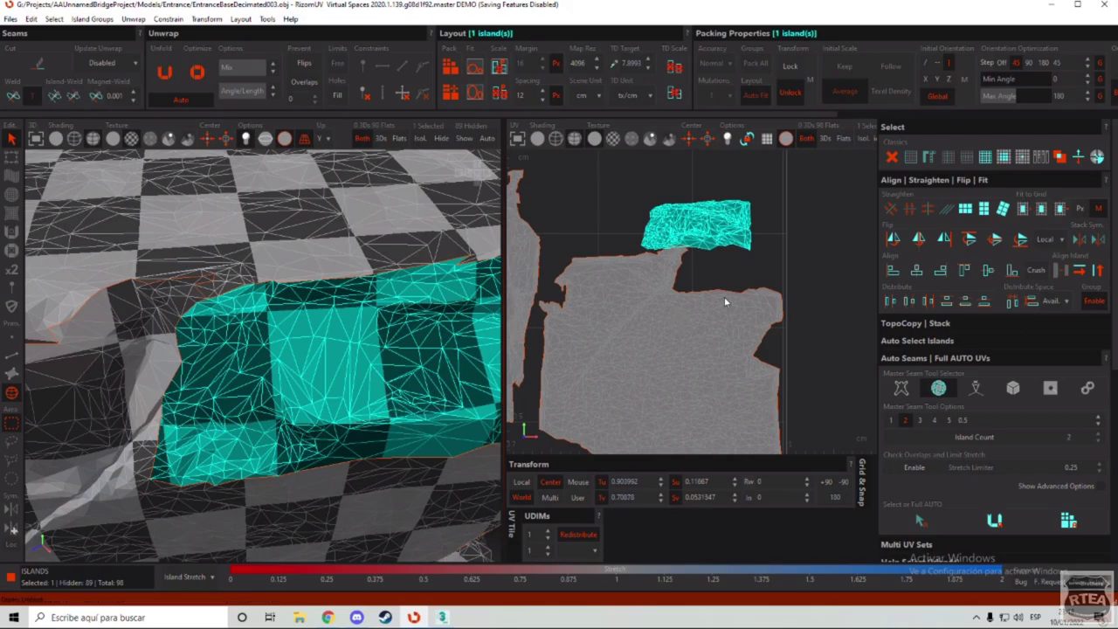
pyautogui.moveTo(699, 236); pyautogui.dragTo(619, 199)
pyautogui.click(742, 183)
pyautogui.scroll(-4, 706, 250)
pyautogui.scroll(5, 678, 229)
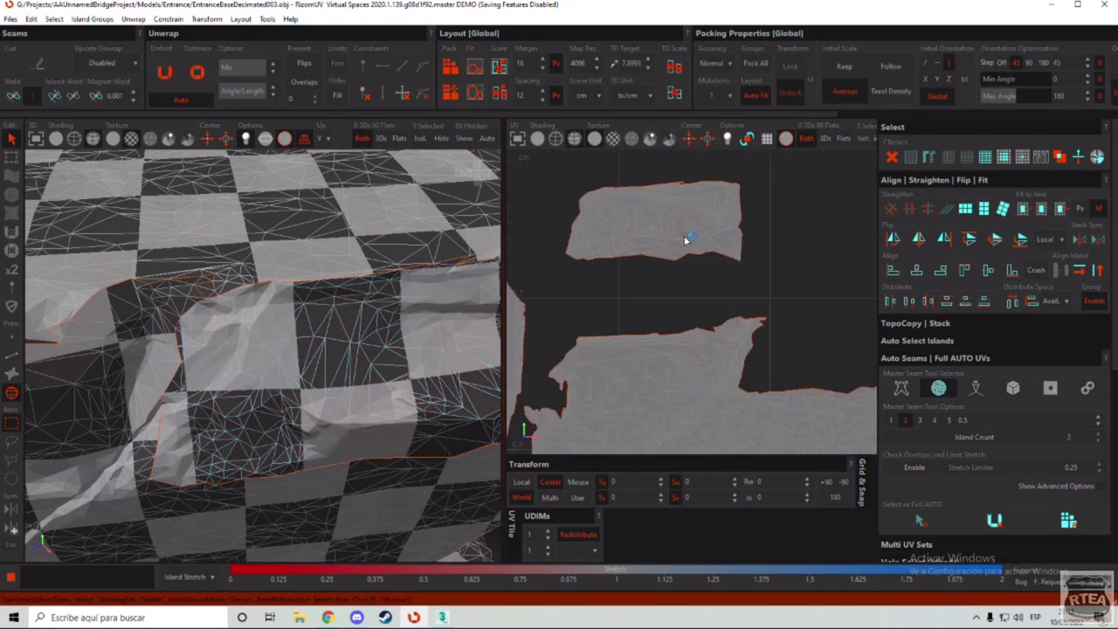
# Step: Reselect the unfolded strip island, move it into the empty space higher above the parent island, and clear the selection
pyautogui.click(686, 242)
pyautogui.scroll(-4, 691, 281)
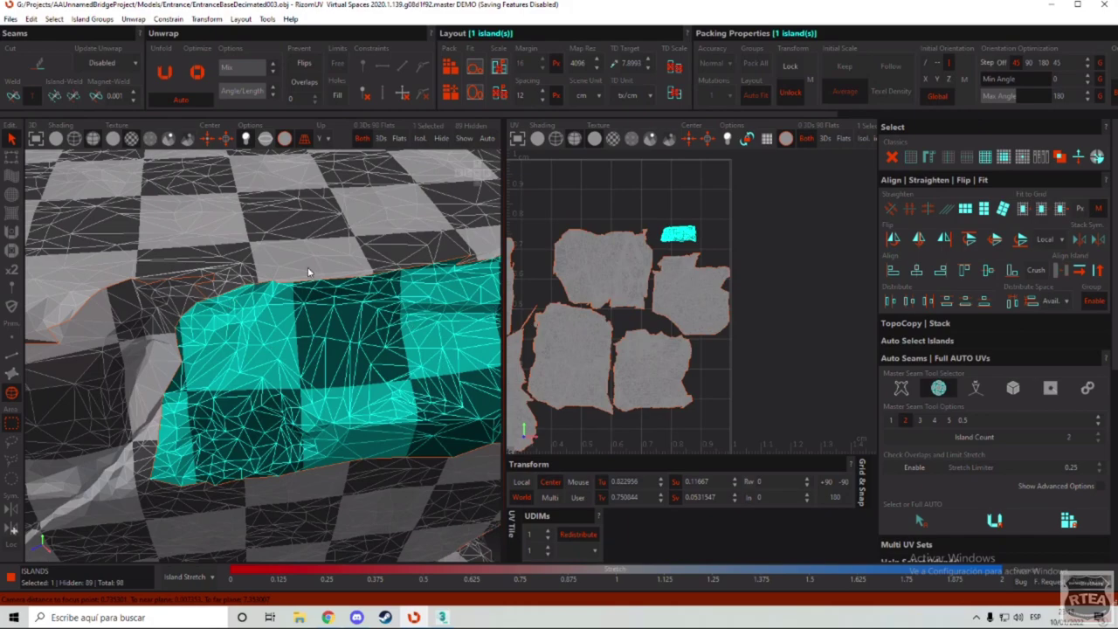
pyautogui.scroll(4, 671, 224)
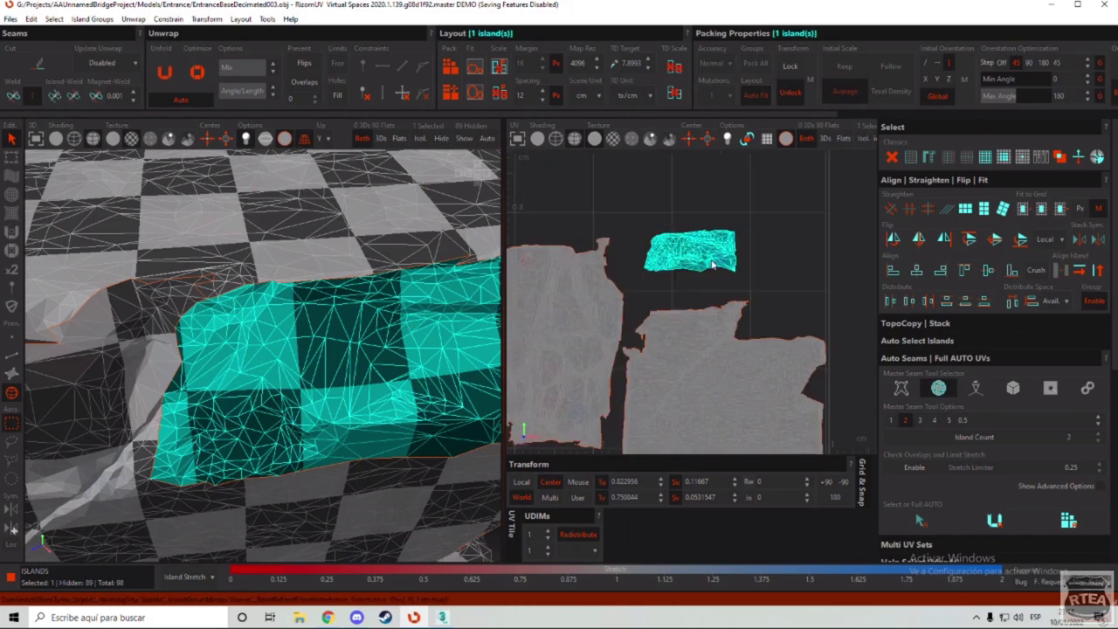
pyautogui.moveTo(695, 248); pyautogui.dragTo(669, 212)
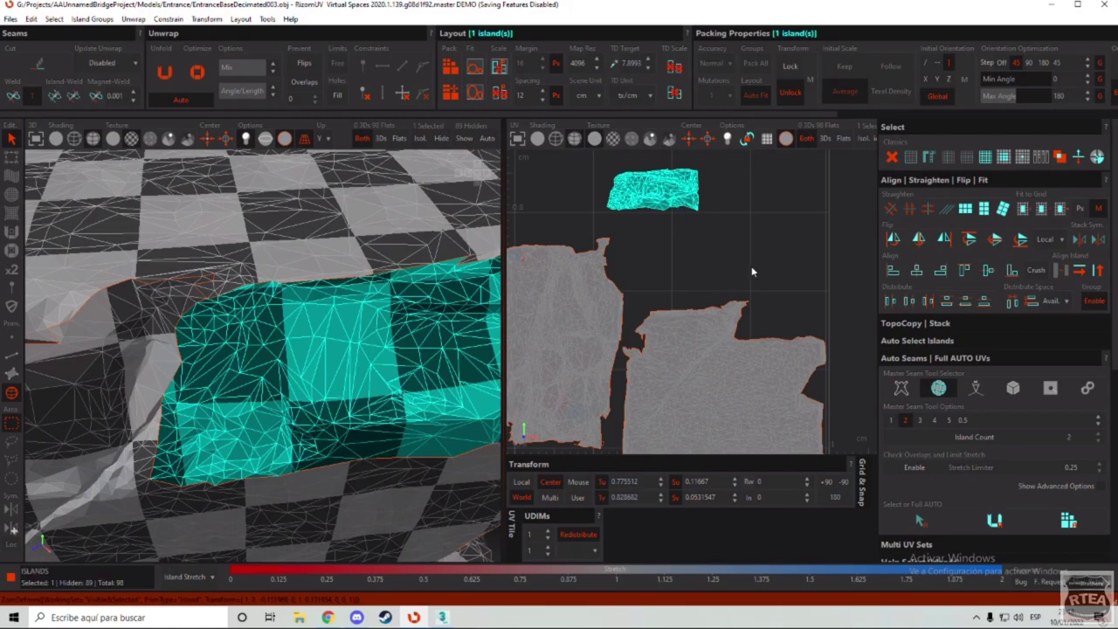
pyautogui.click(663, 237)
pyautogui.scroll(-4, 631, 249)
pyautogui.scroll(-3, 669, 200)
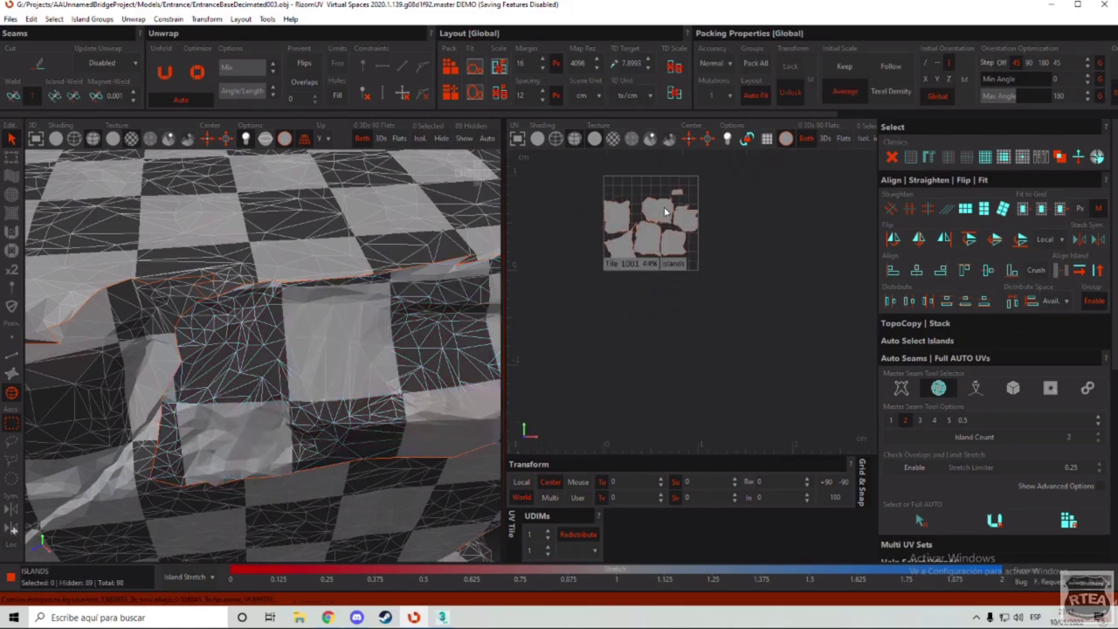
# Step: Select the stray seam edge between the red-tinted triangles inside the island and weld it
pyautogui.scroll(7, 672, 214)
pyautogui.scroll(3, 689, 217)
pyautogui.scroll(-1, 746, 205)
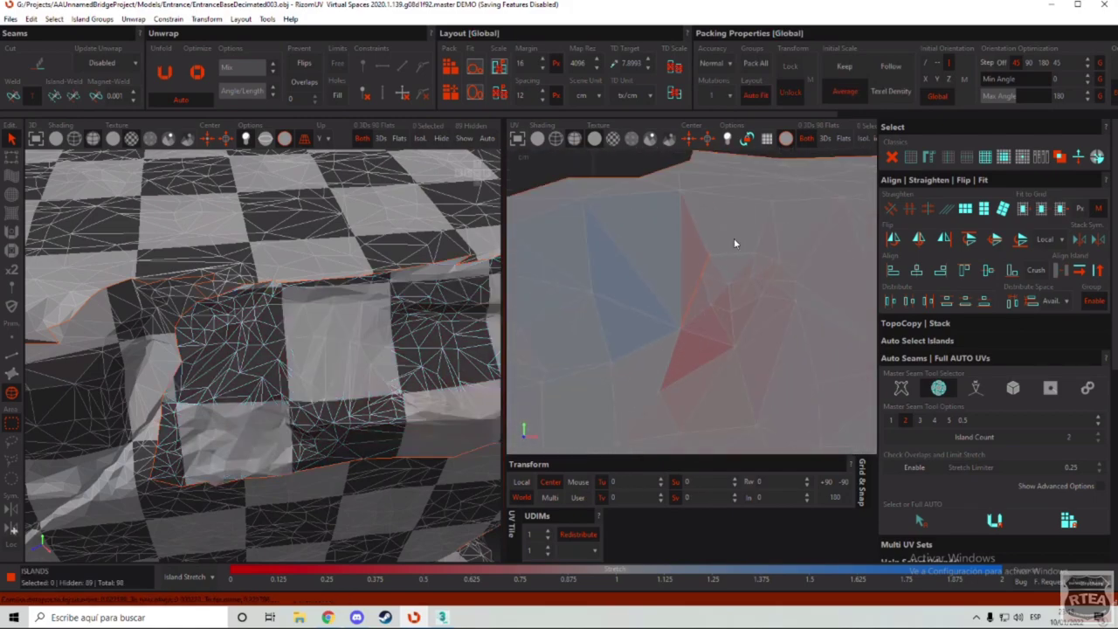
pyautogui.scroll(1, 733, 238)
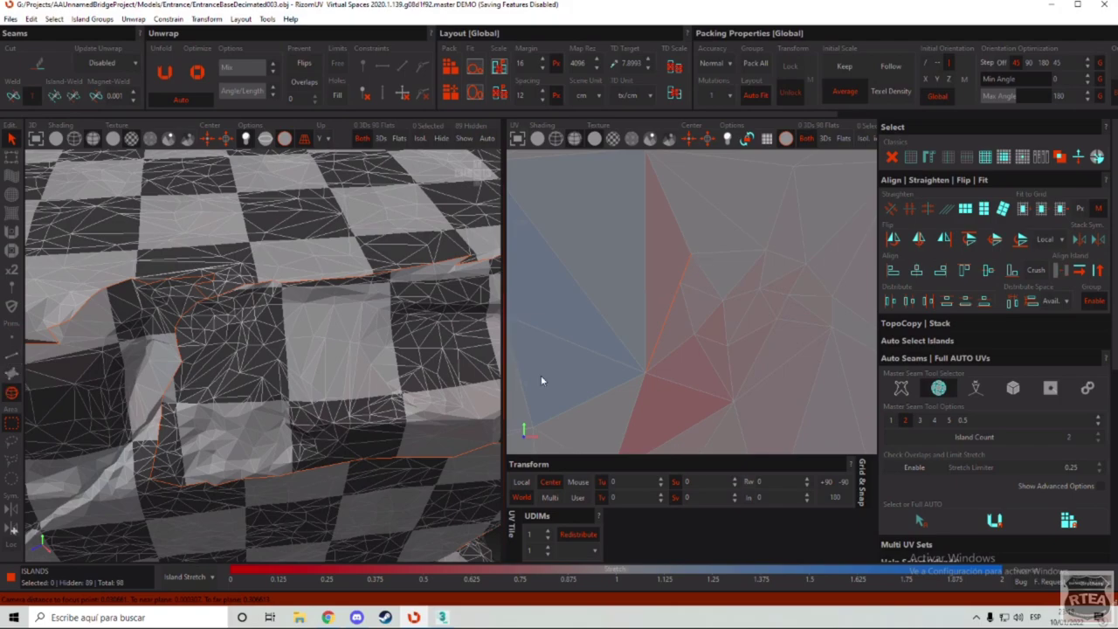
pyautogui.click(11, 355)
pyautogui.click(669, 311)
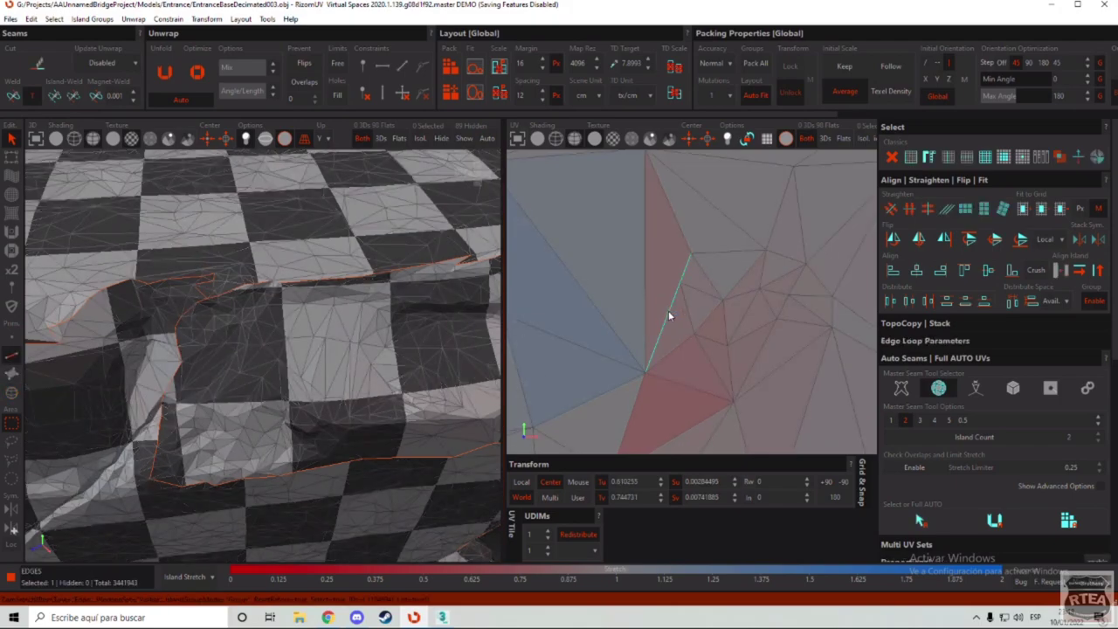
pyautogui.scroll(3, 668, 310)
pyautogui.scroll(2, 669, 317)
pyautogui.scroll(-4, 635, 306)
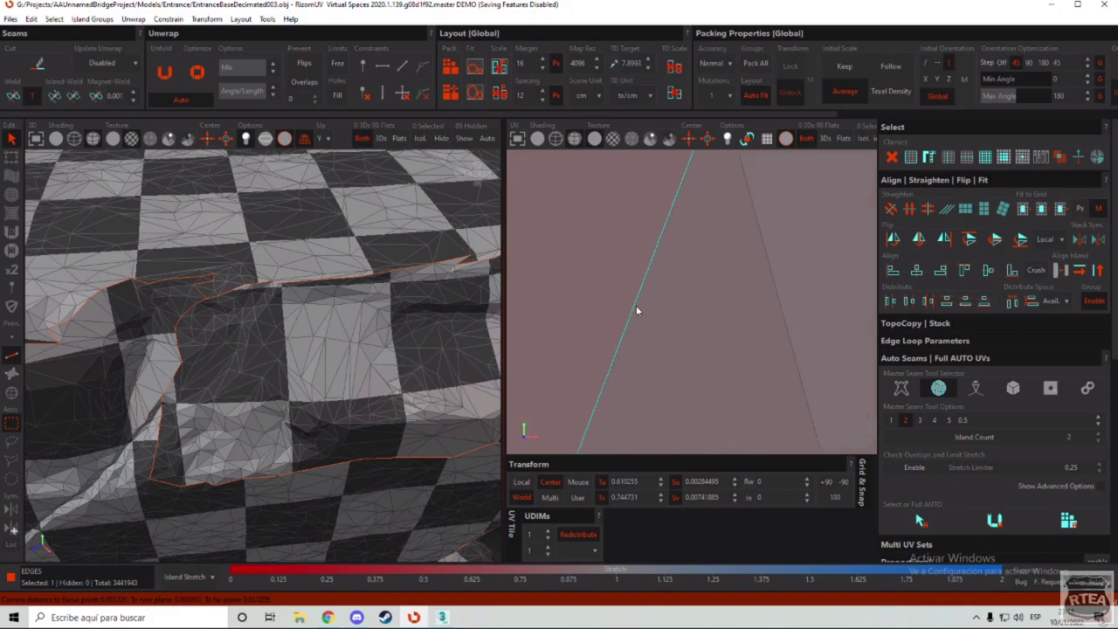
pyautogui.scroll(2, 666, 317)
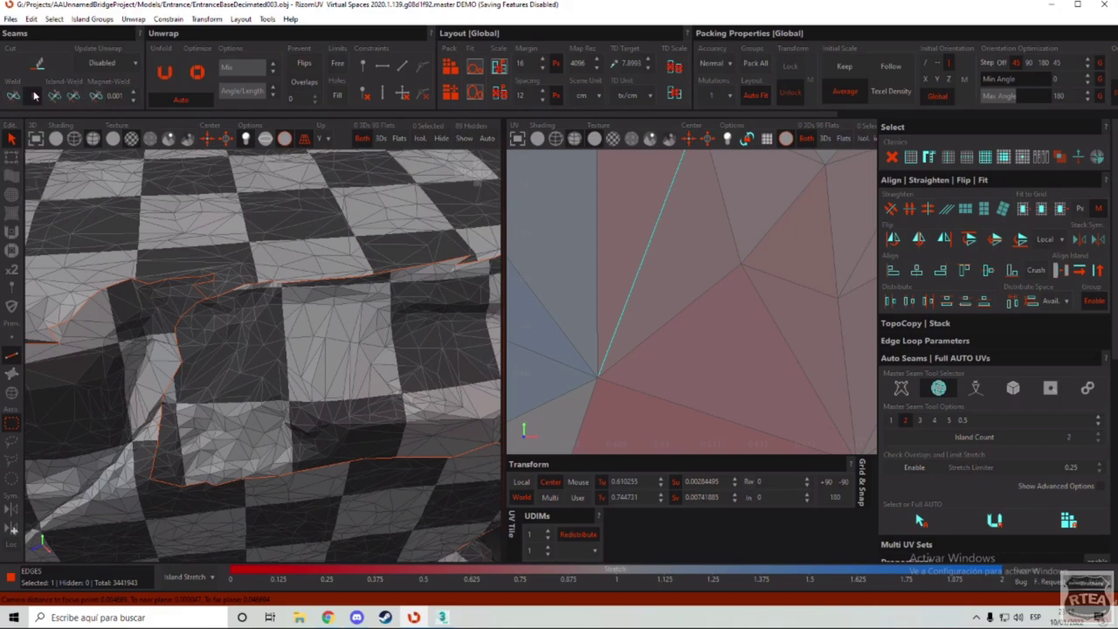
pyautogui.click(54, 94)
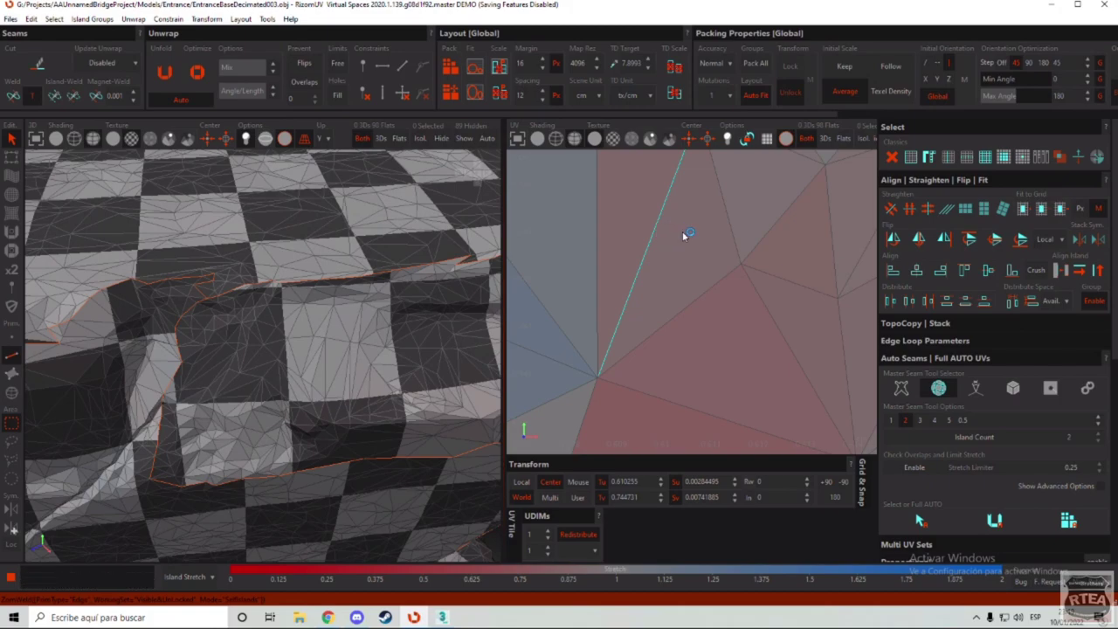
# Step: Examine the welded area and the borders of the neighbouring islands for remaining stray cuts in the UV layout
pyautogui.scroll(-3, 685, 234)
pyautogui.scroll(3, 668, 237)
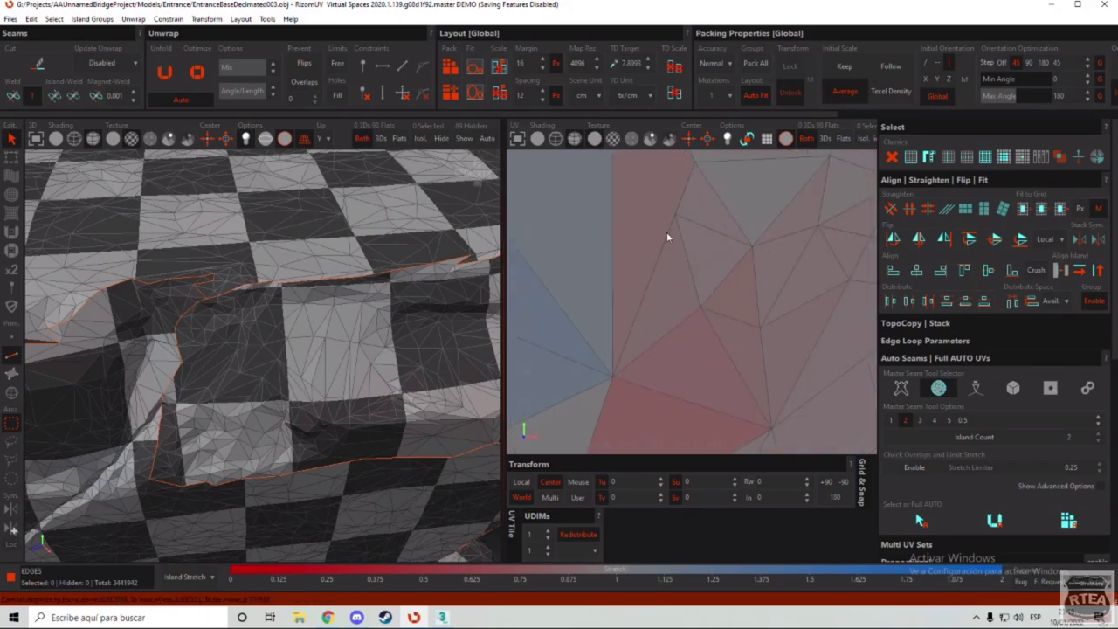
pyautogui.moveTo(668, 235); pyautogui.dragTo(636, 310, button='middle')
pyautogui.scroll(-5, 632, 289)
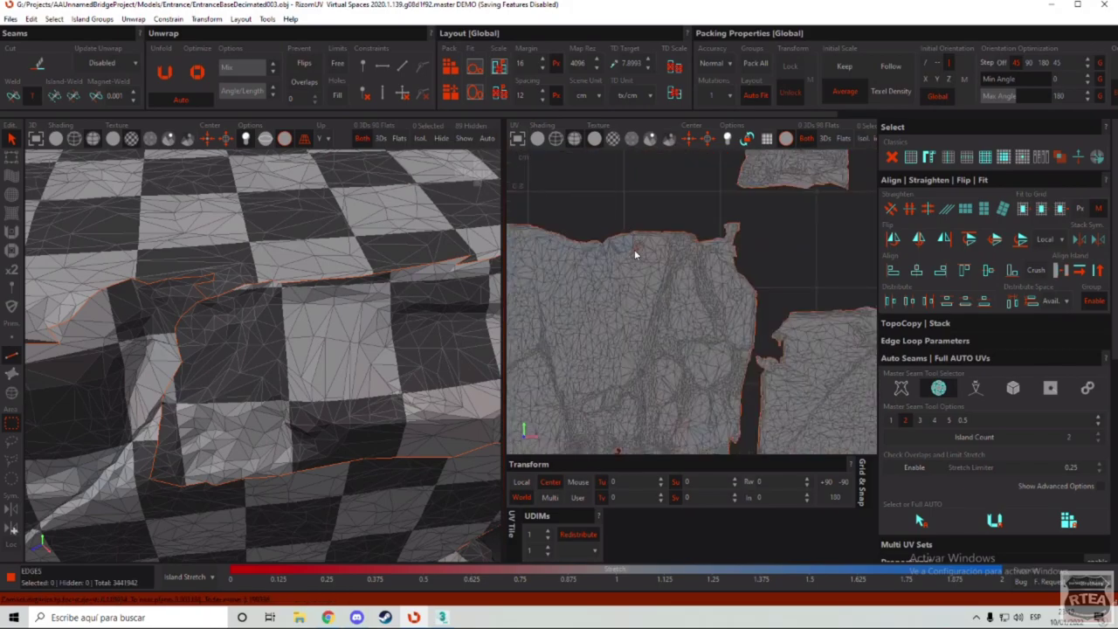
pyautogui.scroll(-3, 634, 249)
pyautogui.scroll(2, 579, 253)
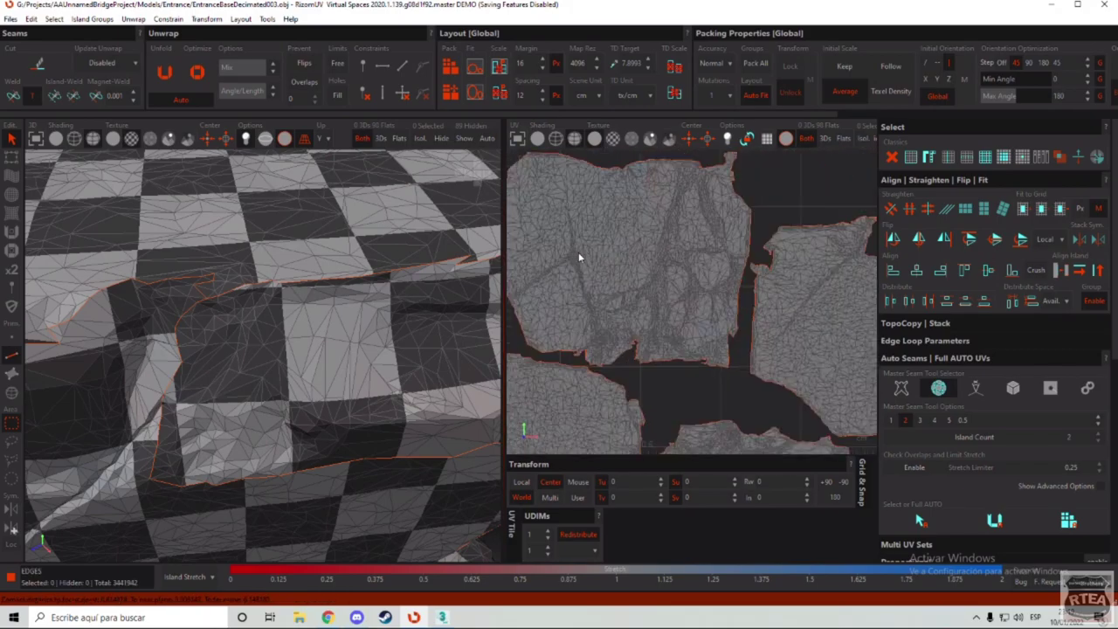
pyautogui.scroll(-4, 608, 332)
pyautogui.scroll(8, 636, 330)
pyautogui.scroll(-10, 627, 323)
pyautogui.scroll(8, 624, 322)
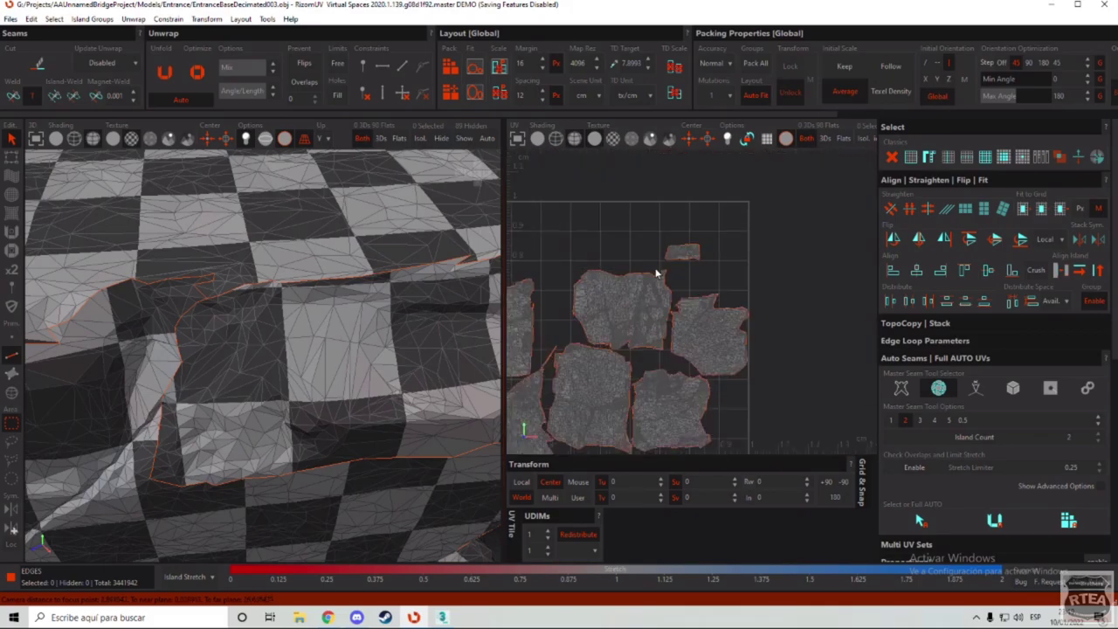
pyautogui.click(635, 255)
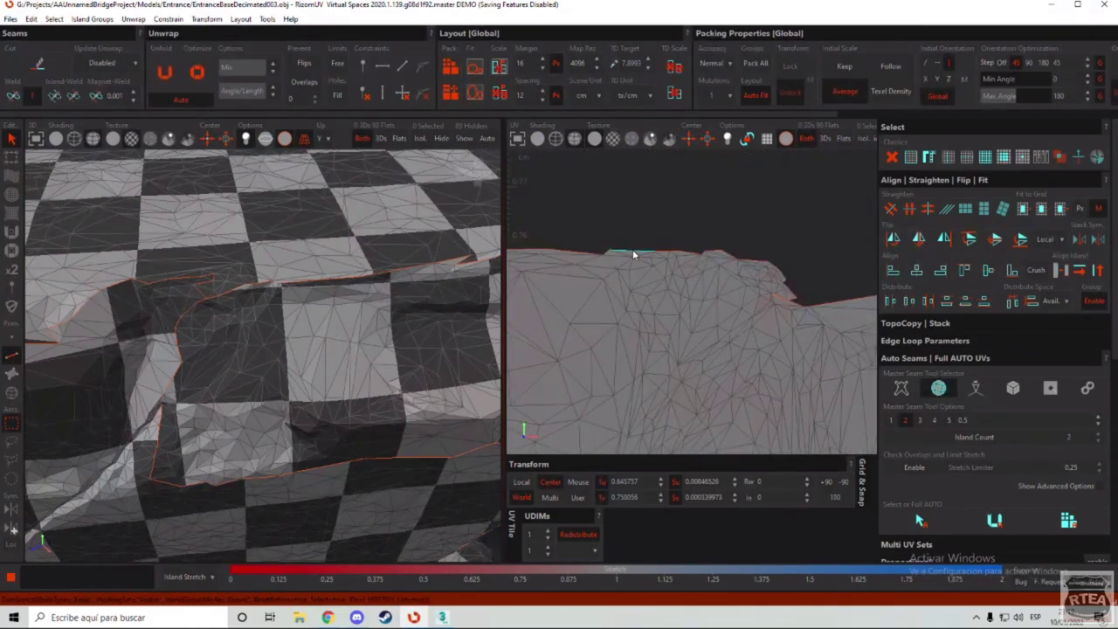
pyautogui.scroll(-3, 634, 255)
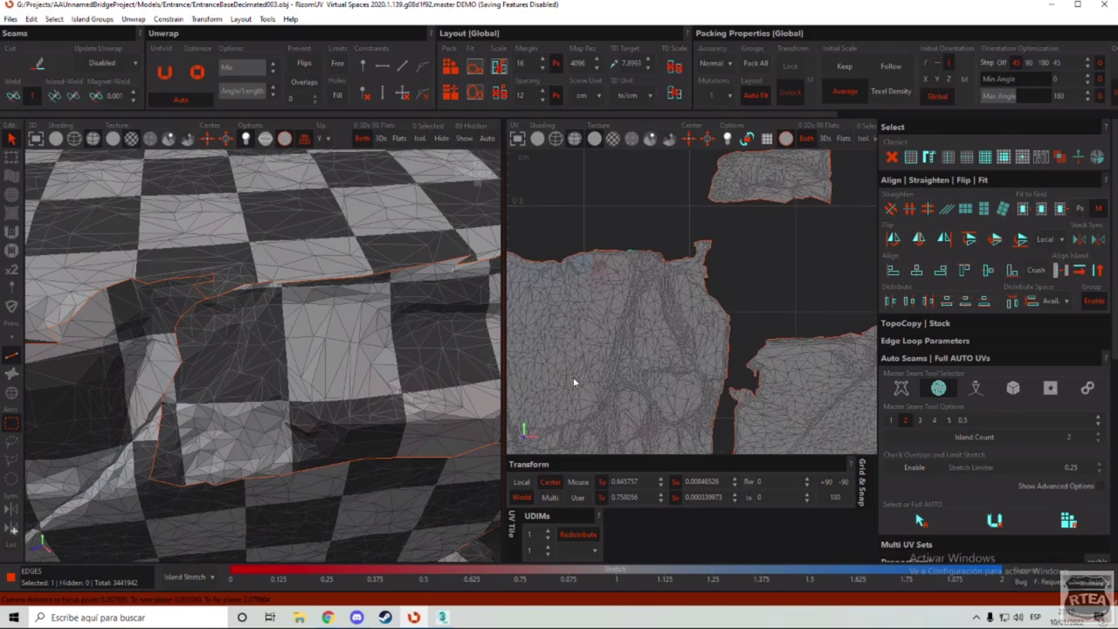
pyautogui.scroll(-5, 382, 265)
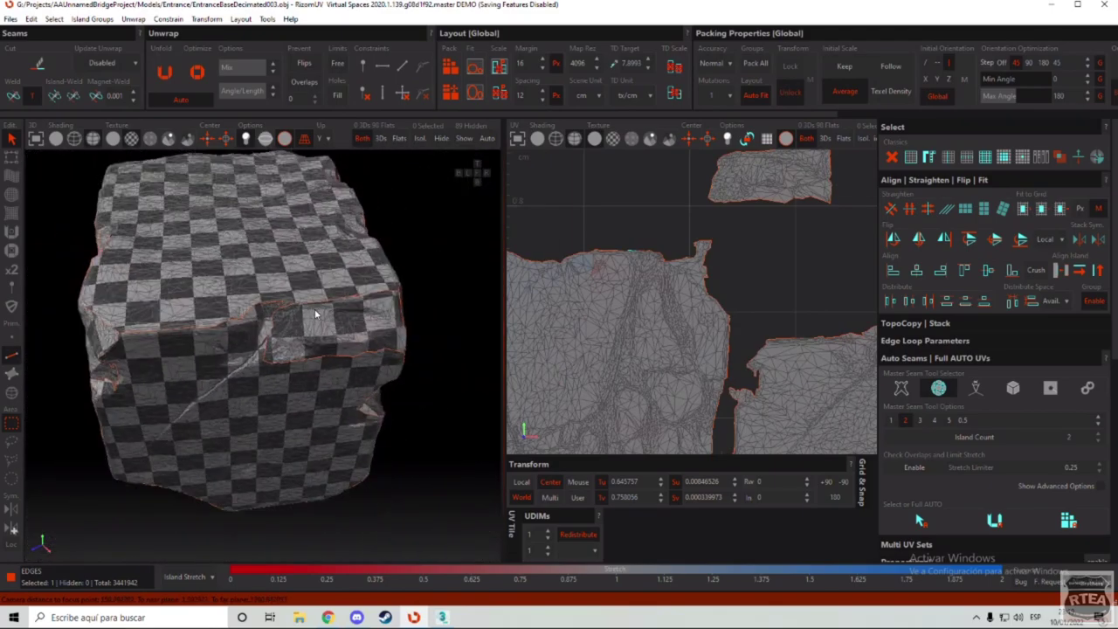
# Step: Select the island covering the block's cracked face in island mode and optimize it
pyautogui.moveTo(317, 312)
pyautogui.keyDown('alt'); pyautogui.mouseDown()
pyautogui.moveTo(315, 282)
pyautogui.moveTo(328, 307)
pyautogui.mouseUp(); pyautogui.keyUp('alt')
pyautogui.keyDown('alt'); pyautogui.moveTo(403, 341); pyautogui.dragTo(253, 278); pyautogui.keyUp('alt')
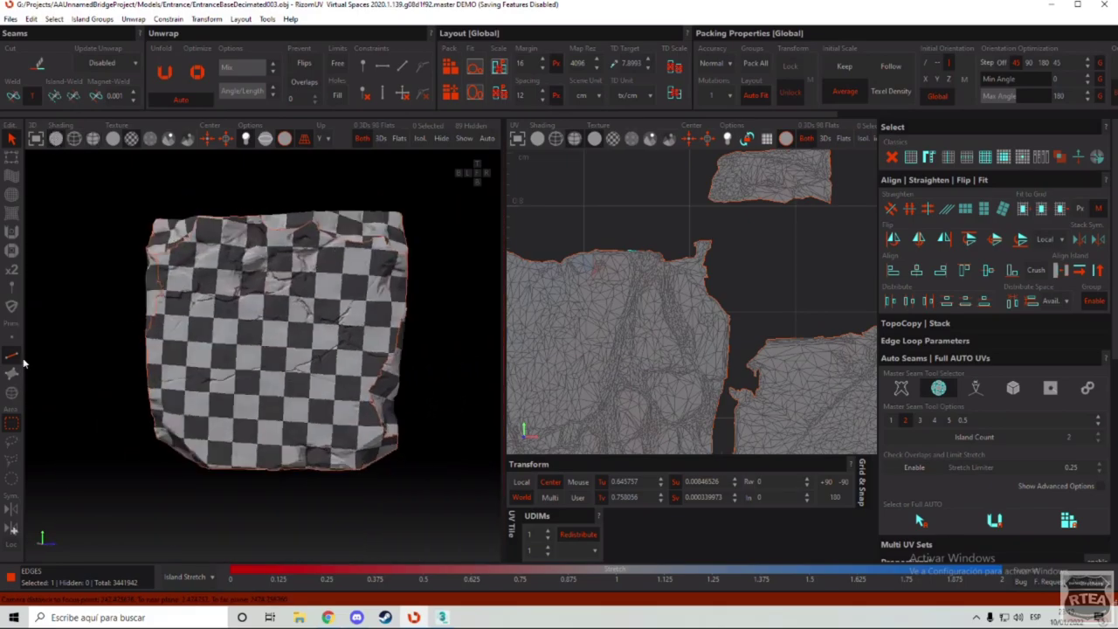
pyautogui.click(11, 393)
pyautogui.click(276, 275)
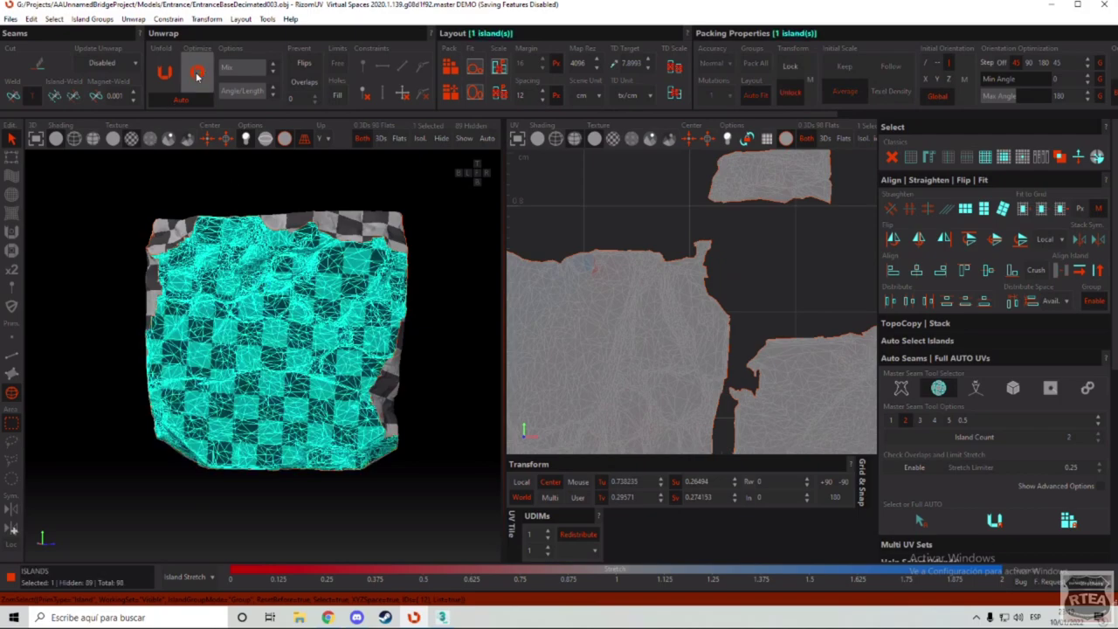
pyautogui.click(196, 66)
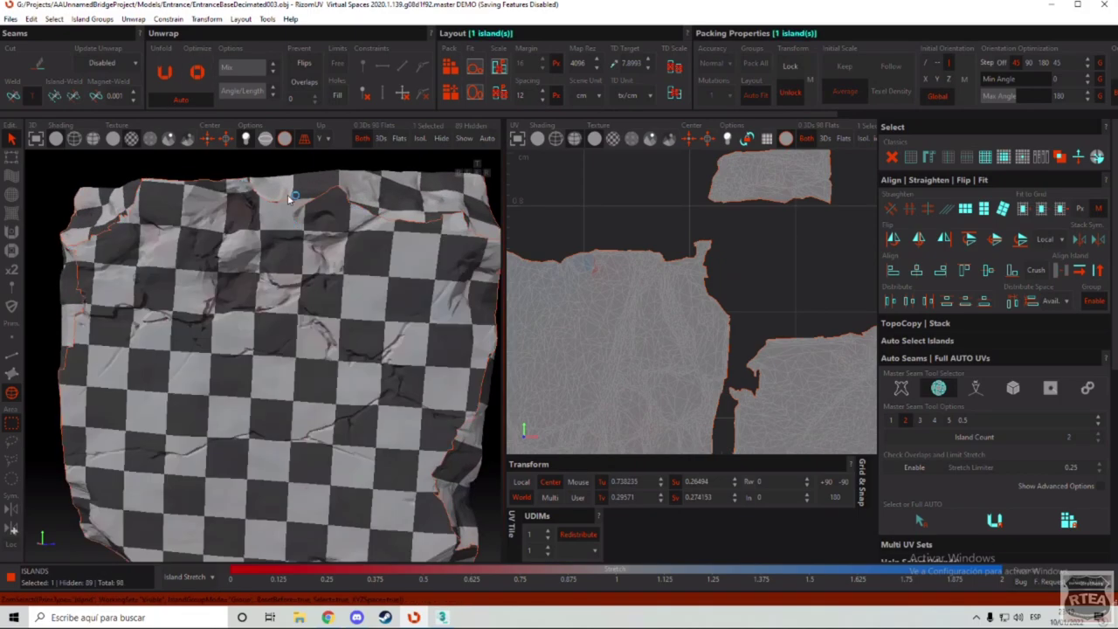
# Step: Select the island of another large block face and try to align it and fit it to the UV grid
pyautogui.keyDown('alt'); pyautogui.moveTo(281, 269); pyautogui.dragTo(440, 307); pyautogui.keyUp('alt')
pyautogui.click(272, 213)
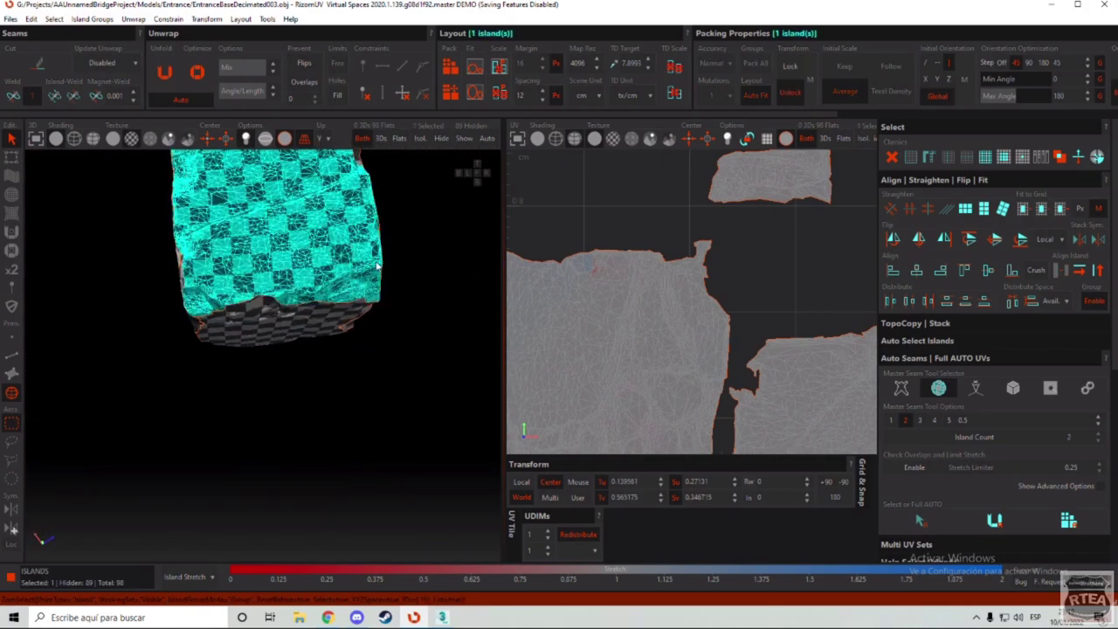
pyautogui.scroll(-8, 686, 330)
pyautogui.scroll(5, 642, 336)
pyautogui.keyDown('alt'); pyautogui.moveTo(642, 337); pyautogui.dragTo(786, 314, button='middle'); pyautogui.keyUp('alt')
pyautogui.click(984, 210)
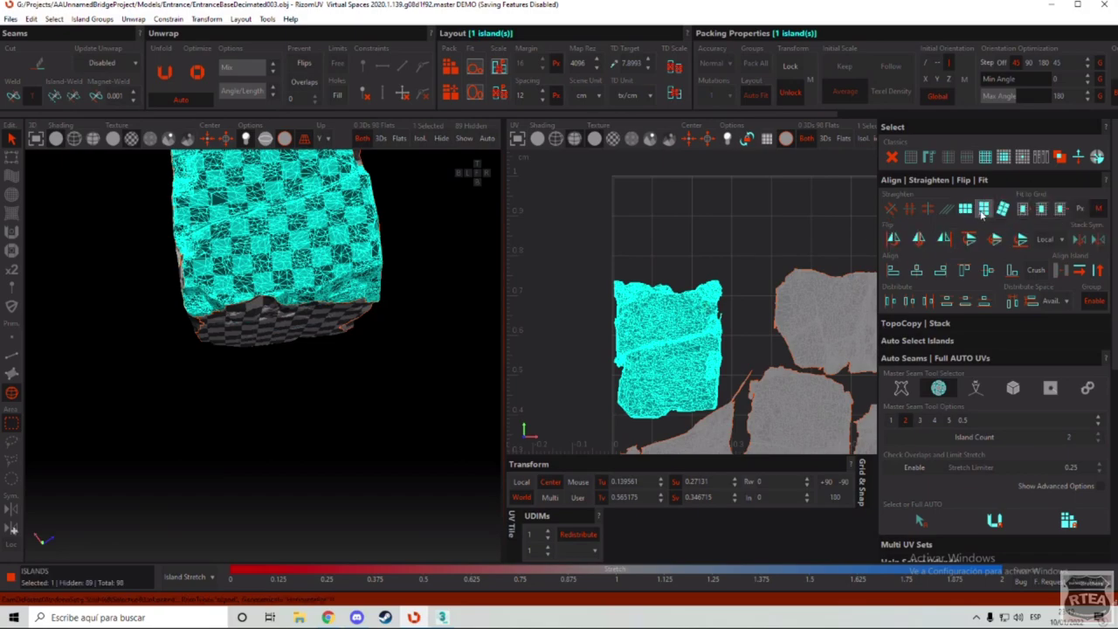
pyautogui.click(1034, 215)
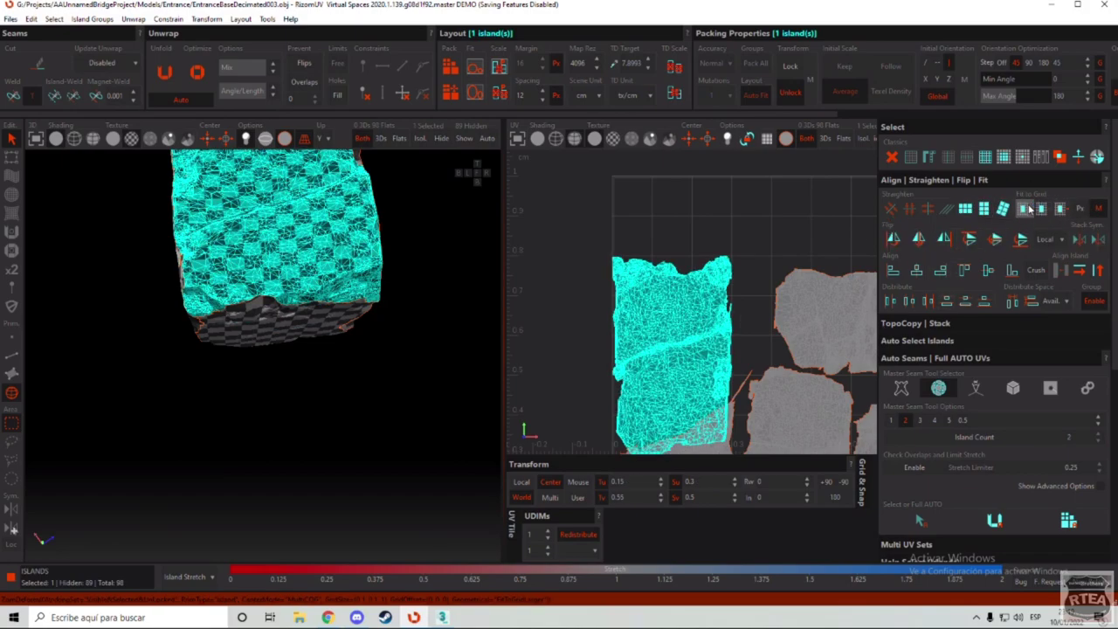
# Step: Inspect the checker pattern on the grid-fitted face from several angles and undo the grid fit
pyautogui.click(444, 225)
pyautogui.keyDown('alt'); pyautogui.moveTo(443, 224); pyautogui.dragTo(427, 356, button='middle'); pyautogui.keyUp('alt')
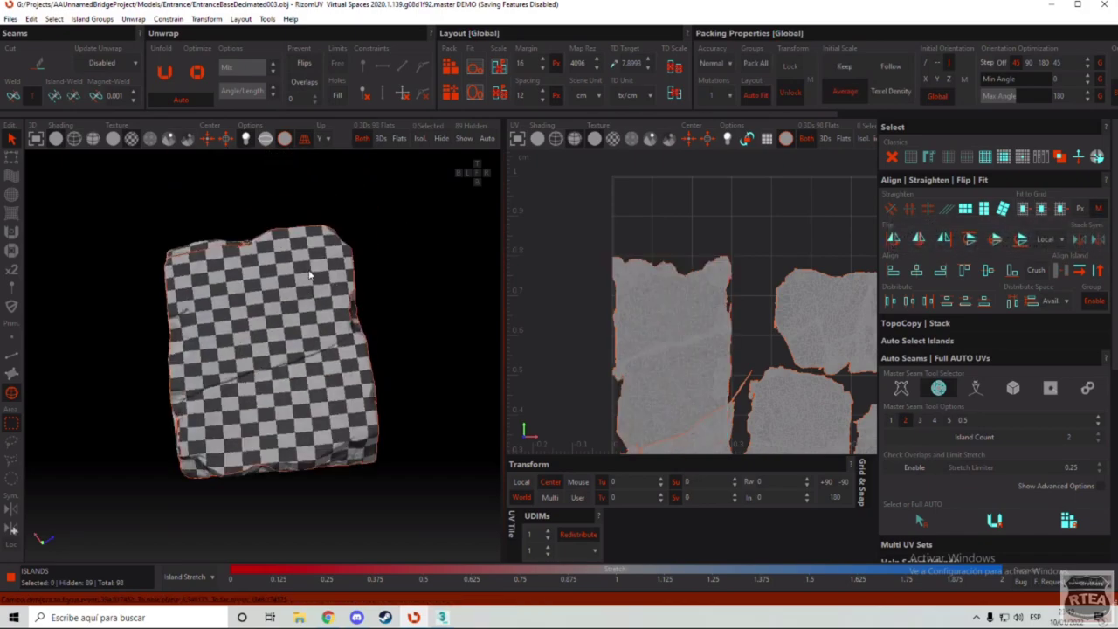
pyautogui.keyDown('alt'); pyautogui.moveTo(428, 356); pyautogui.dragTo(270, 200); pyautogui.keyUp('alt')
pyautogui.click(690, 308)
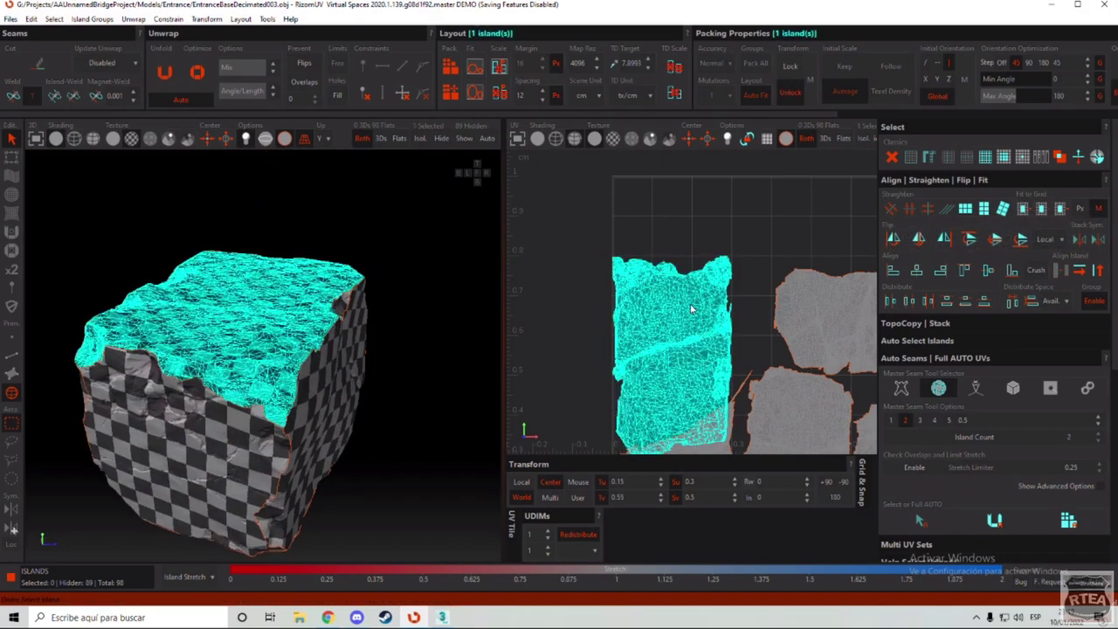
pyautogui.click(459, 317)
pyautogui.keyDown('alt'); pyautogui.moveTo(459, 317); pyautogui.dragTo(337, 375); pyautogui.keyUp('alt')
pyautogui.scroll(2, 399, 294)
pyautogui.scroll(-2, 257, 332)
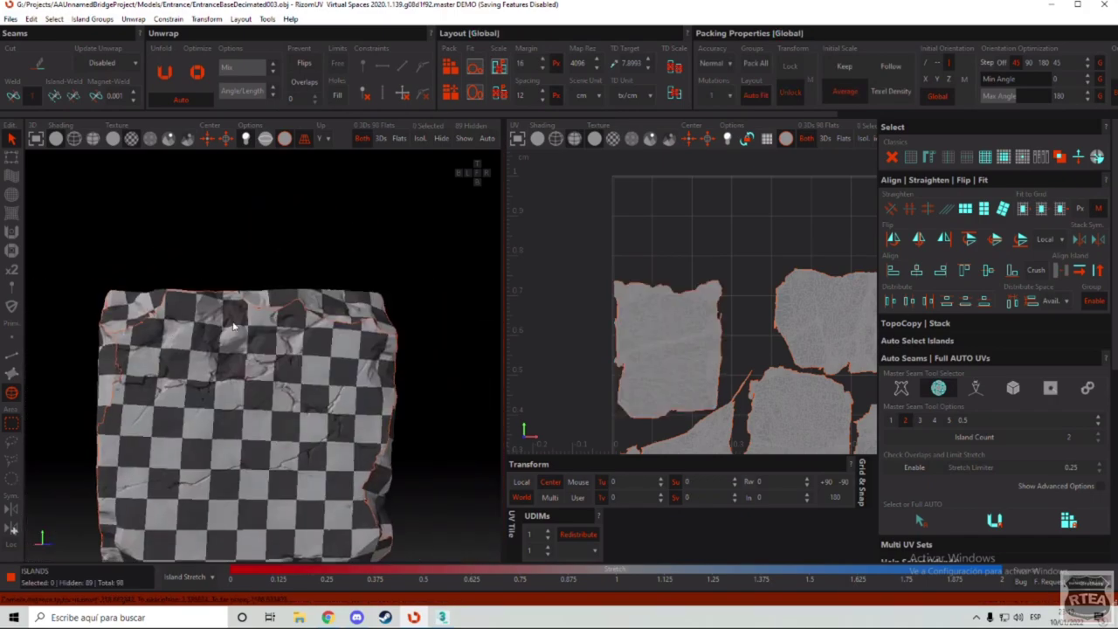
# Step: Reselect the cracked face's island and optimize it repeatedly to reduce its remaining distortion
pyautogui.scroll(2, 232, 351)
pyautogui.click(308, 385)
pyautogui.press('f')
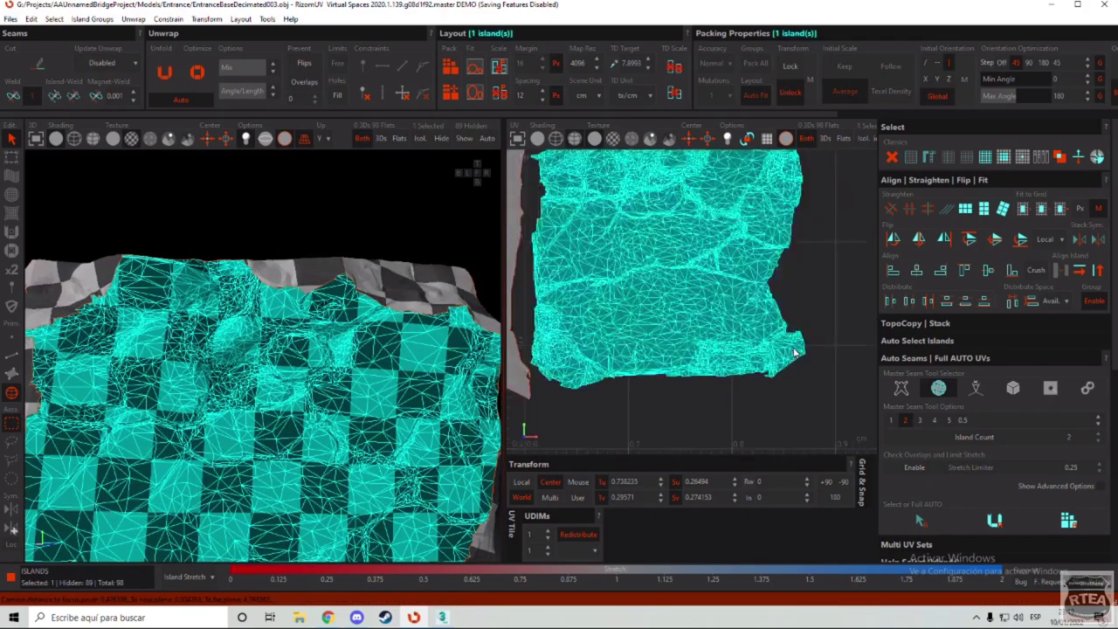
pyautogui.click(200, 72)
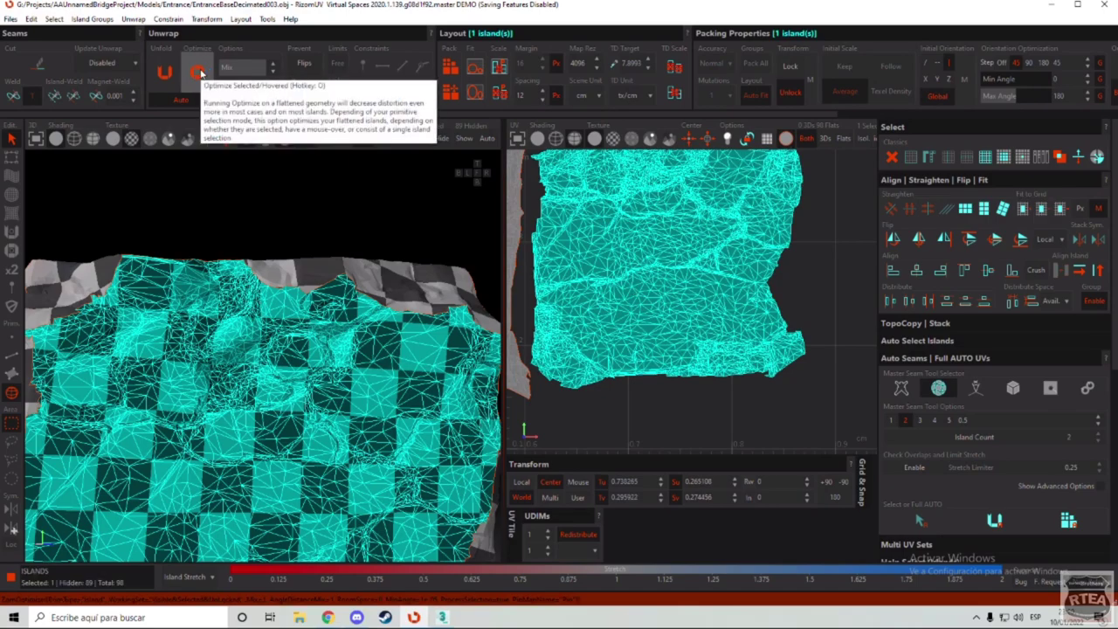
pyautogui.click(205, 75)
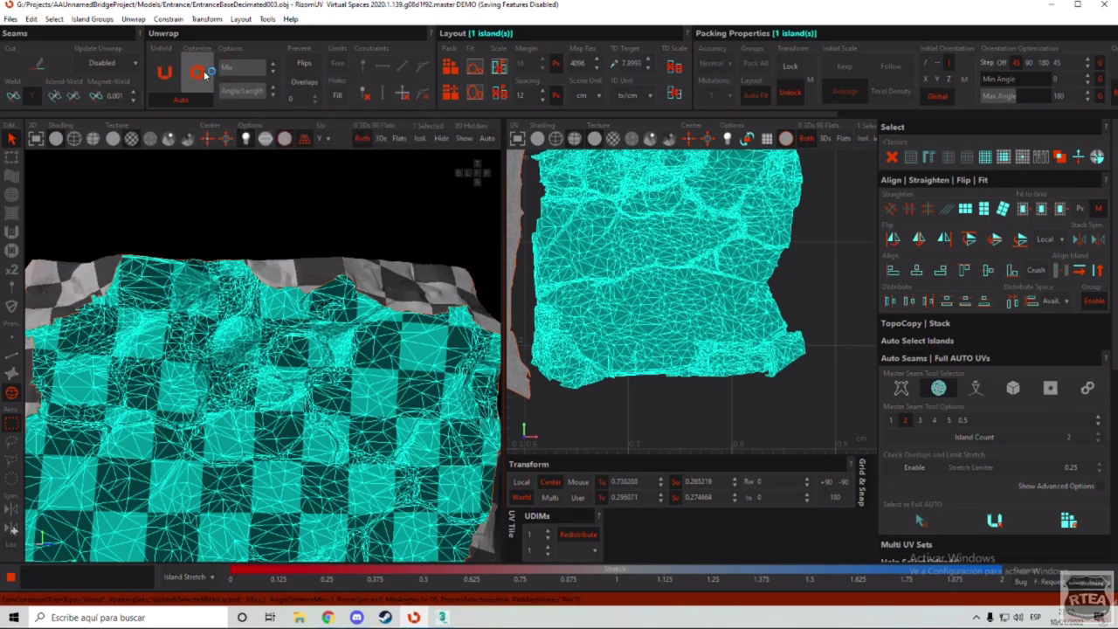
pyautogui.click(205, 76)
pyautogui.click(205, 76)
pyautogui.click(205, 76)
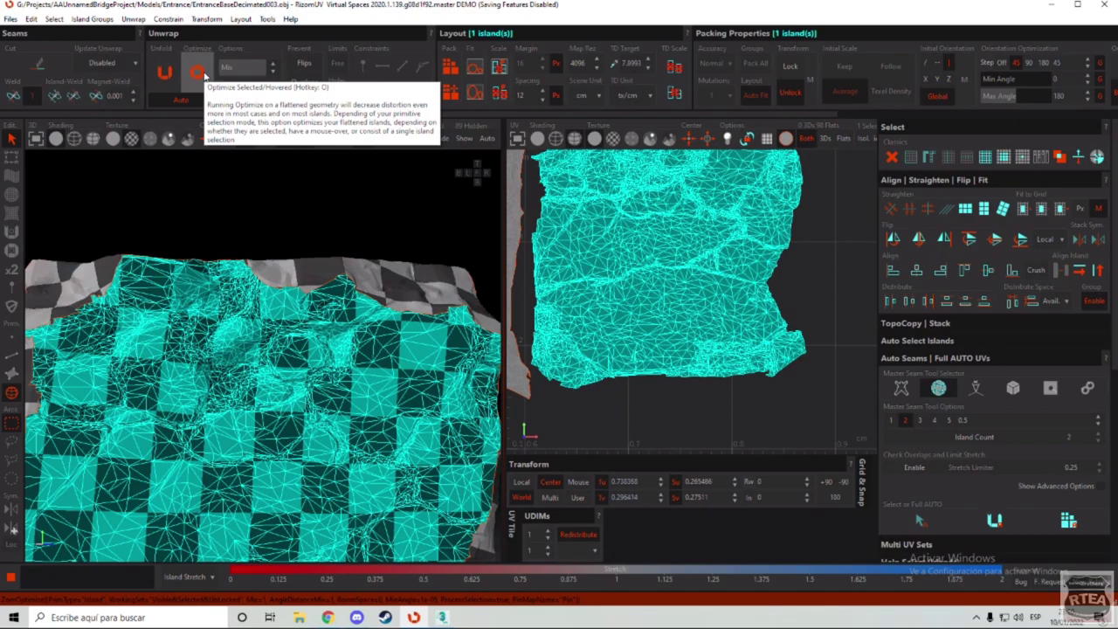
# Step: Inspect the checker pattern on the optimized face, including its lower edge, for distortion
pyautogui.click(330, 174)
pyautogui.press('f')
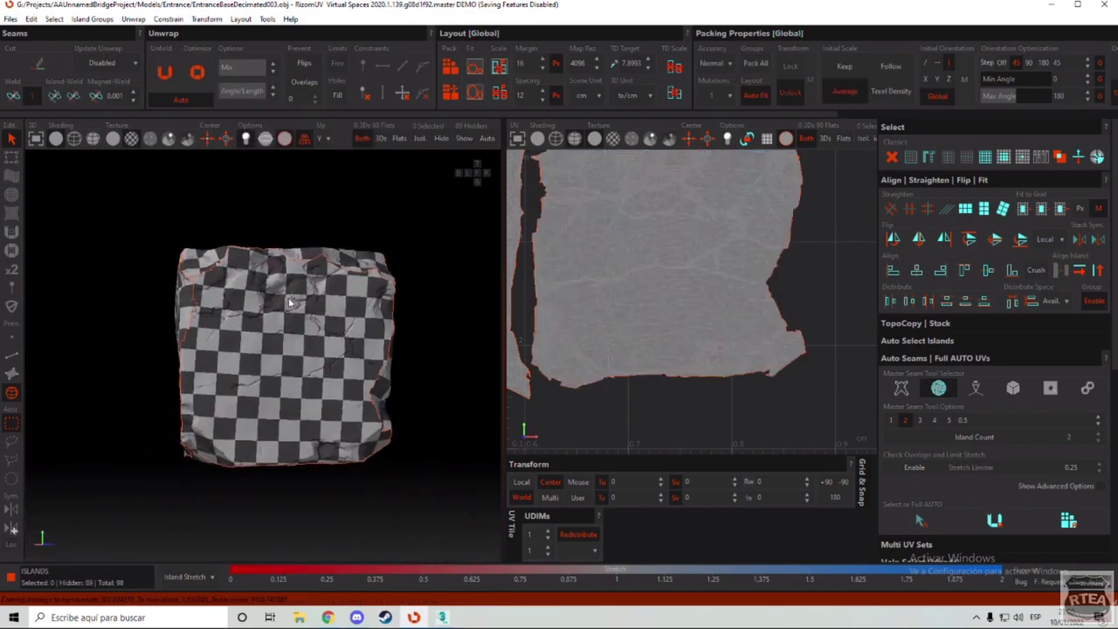
pyautogui.keyDown('alt'); pyautogui.moveTo(365, 441); pyautogui.dragTo(308, 474); pyautogui.keyUp('alt')
pyautogui.scroll(5, 344, 465)
pyautogui.click(318, 360)
pyautogui.click(451, 271)
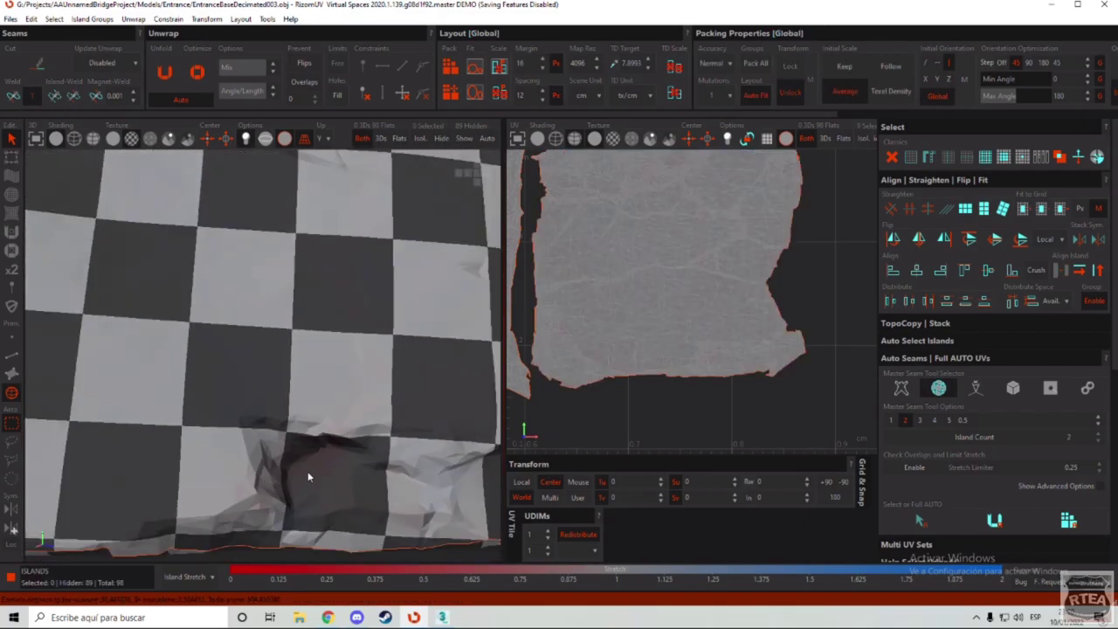
pyautogui.scroll(-5, 311, 437)
# Step: Select the face island on another side of the block, optimize it twice, and check the checker pattern around the block
pyautogui.click(312, 431)
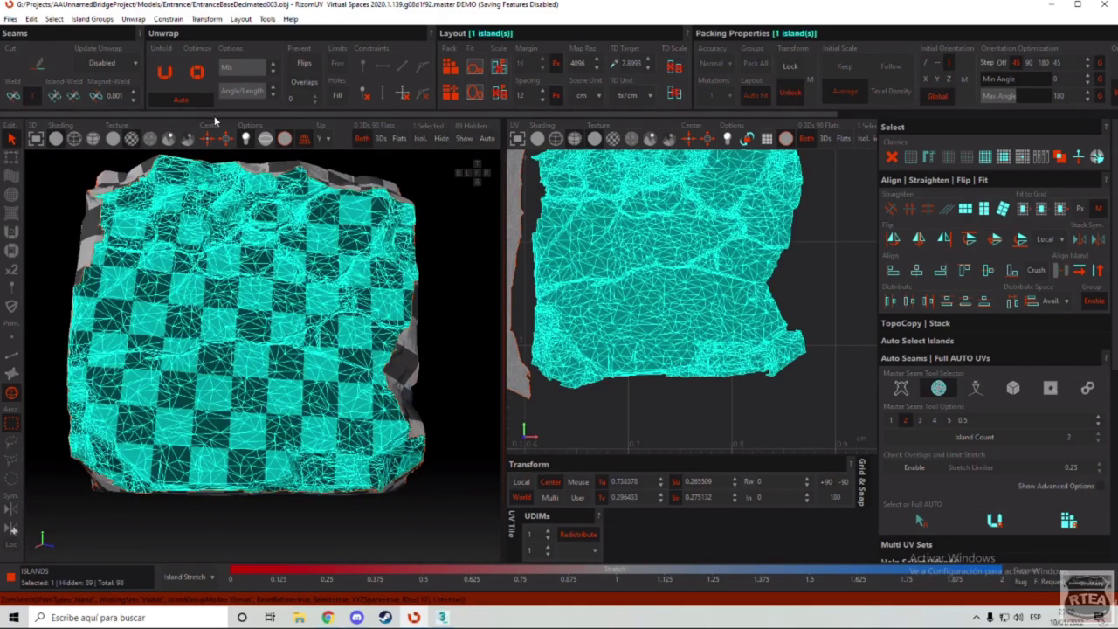
pyautogui.keyDown('alt'); pyautogui.moveTo(312, 308); pyautogui.dragTo(205, 375); pyautogui.keyUp('alt')
pyautogui.keyDown('alt'); pyautogui.moveTo(369, 367); pyautogui.dragTo(206, 349, button='middle'); pyautogui.keyUp('alt')
pyautogui.scroll(-5, 311, 333)
pyautogui.keyDown('alt'); pyautogui.moveTo(312, 333); pyautogui.dragTo(288, 334); pyautogui.keyUp('alt')
pyautogui.click(289, 334)
pyautogui.click(202, 66)
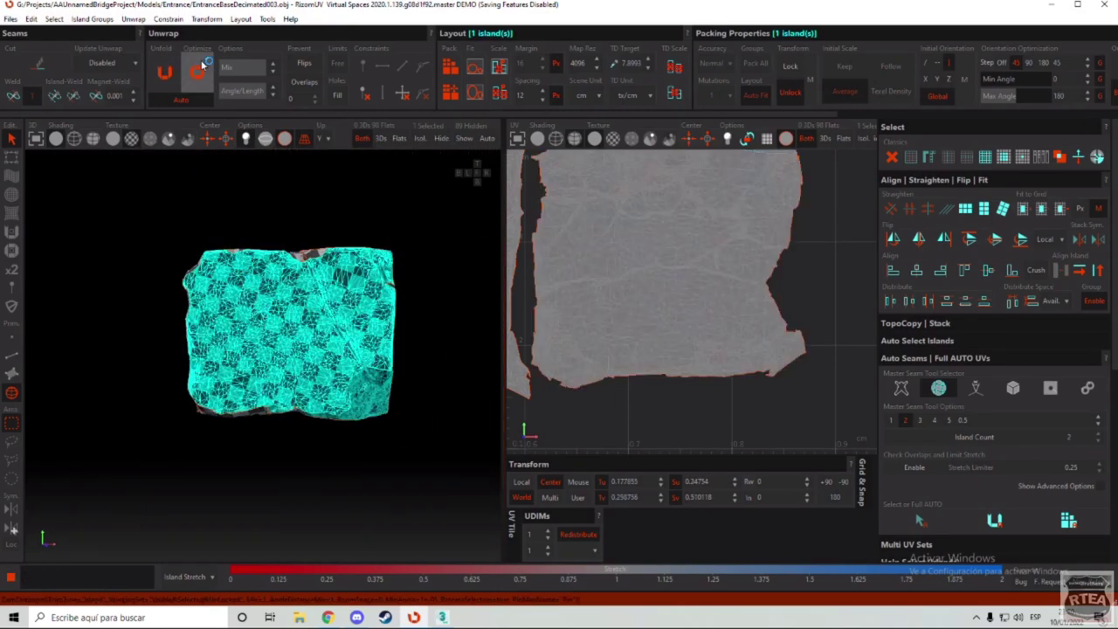
pyautogui.click(203, 64)
pyautogui.click(303, 205)
pyautogui.scroll(-5, 325, 304)
pyautogui.keyDown('alt'); pyautogui.moveTo(325, 303); pyautogui.dragTo(468, 318); pyautogui.keyUp('alt')
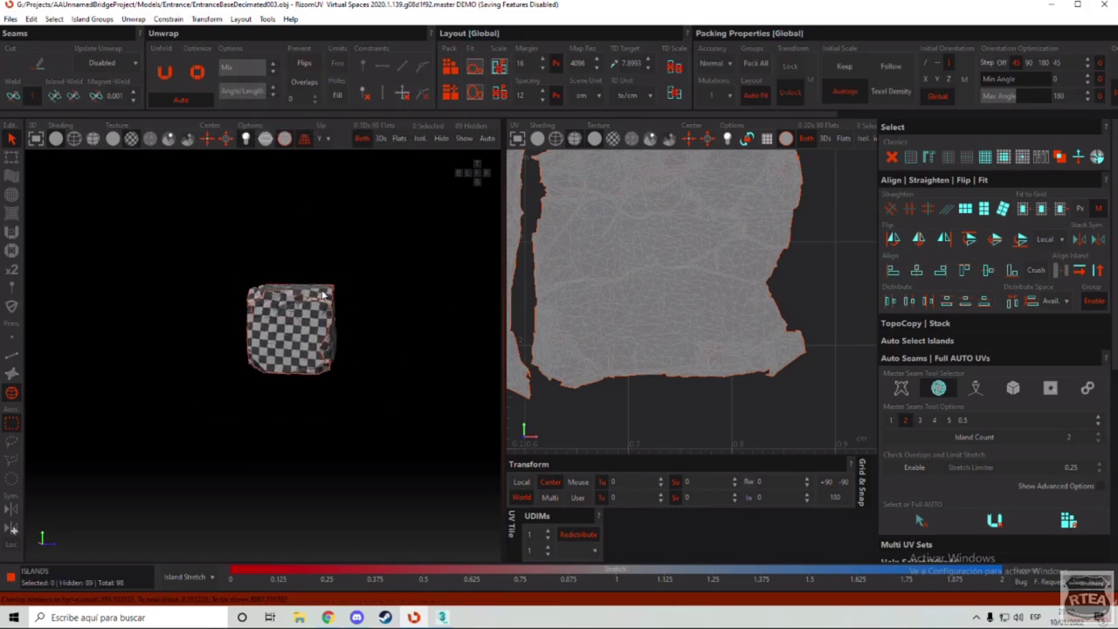
pyautogui.scroll(5, 297, 301)
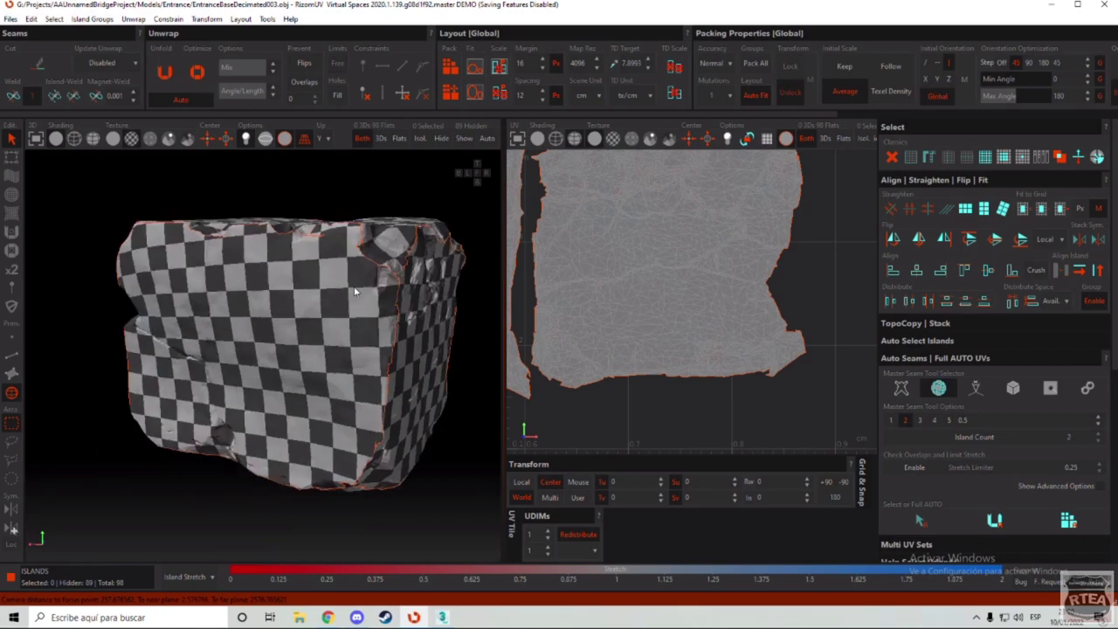
pyautogui.keyDown('alt'); pyautogui.moveTo(355, 292); pyautogui.dragTo(309, 270); pyautogui.keyUp('alt')
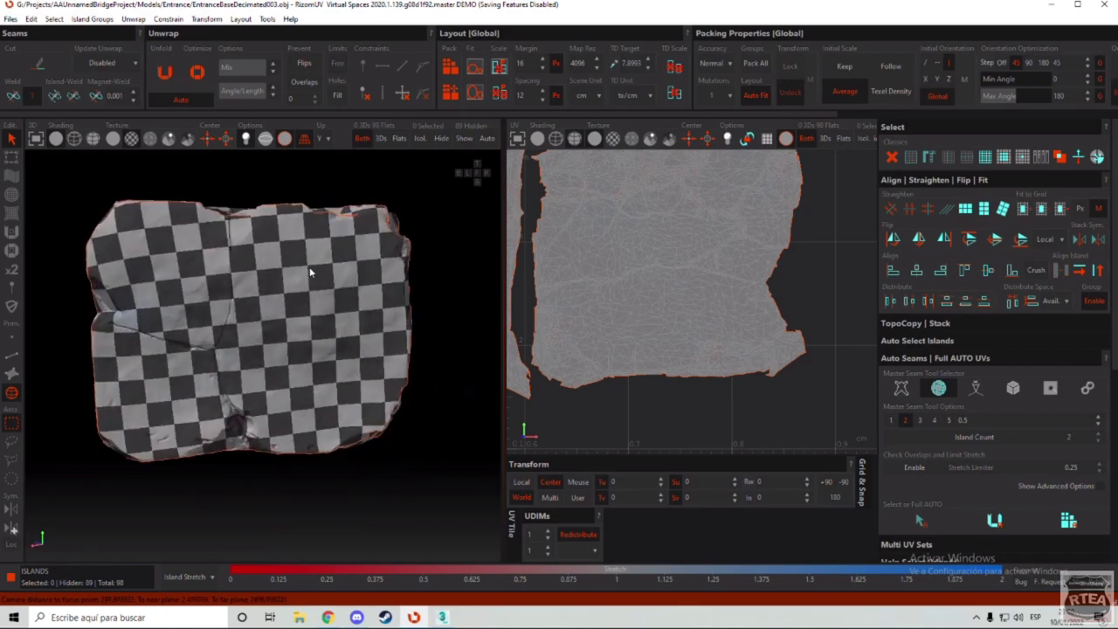
# Step: Load the original EntranceBaseDecimated mesh from the Entrance folder, discarding the changes to the current one
pyautogui.click(10, 19)
pyautogui.click(35, 31)
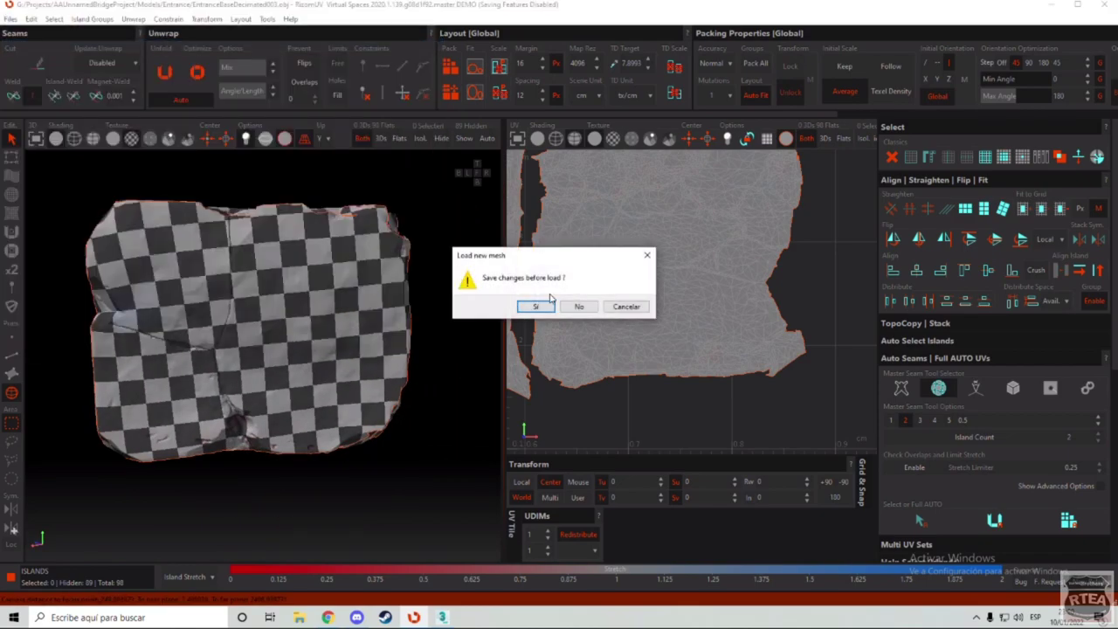
pyautogui.click(580, 305)
pyautogui.click(323, 269)
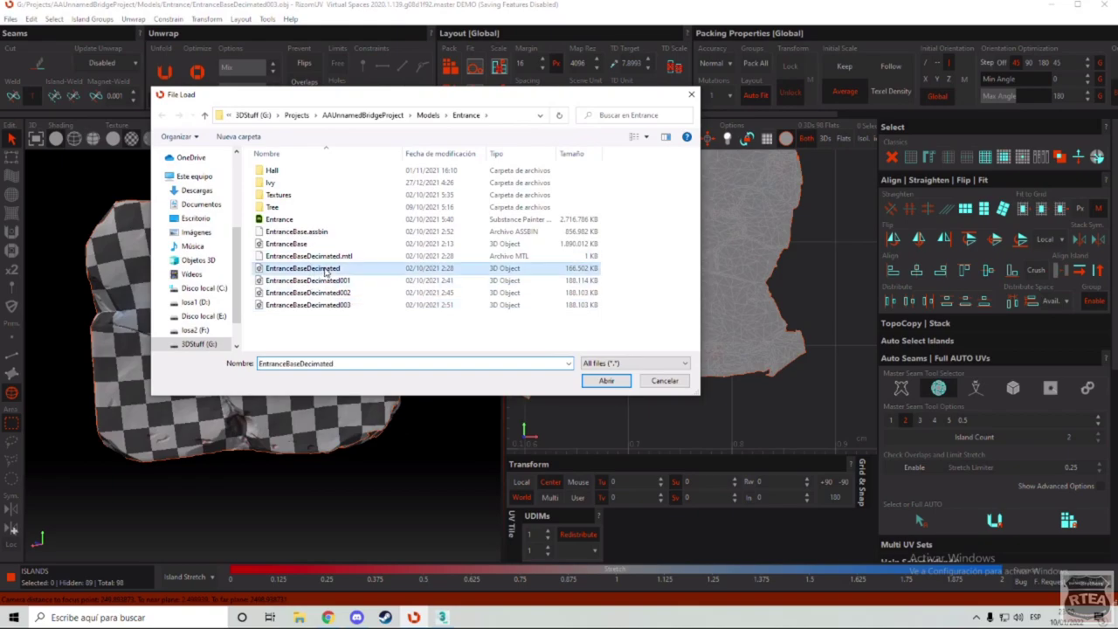
pyautogui.doubleClick(324, 268)
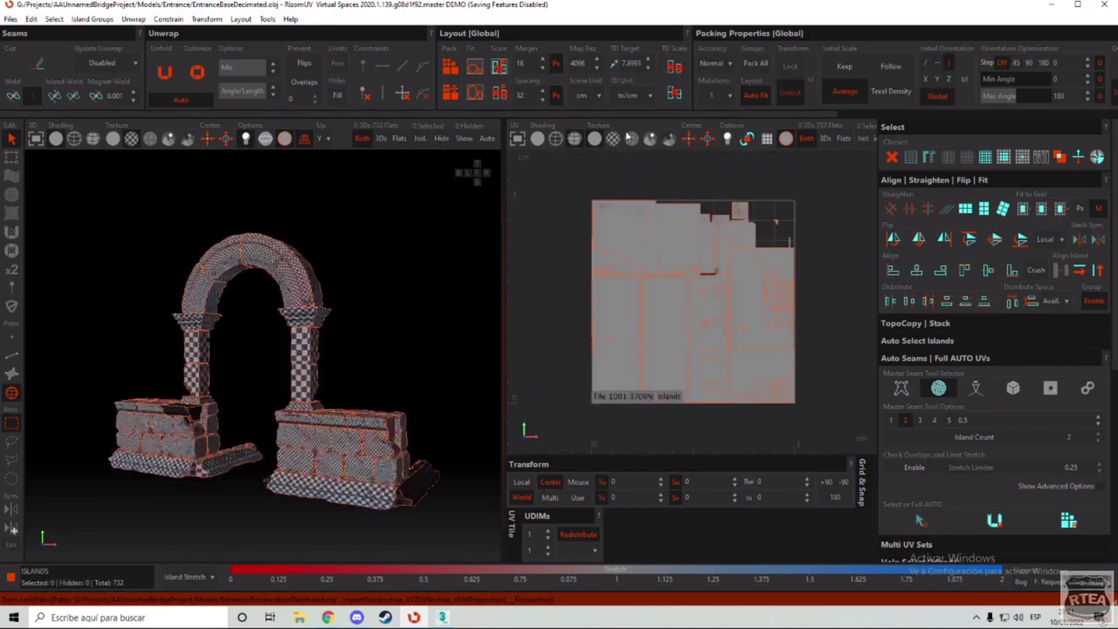
# Step: Examine the arch's packed UV layout and the checker pattern on the base wall blocks
pyautogui.scroll(8, 325, 411)
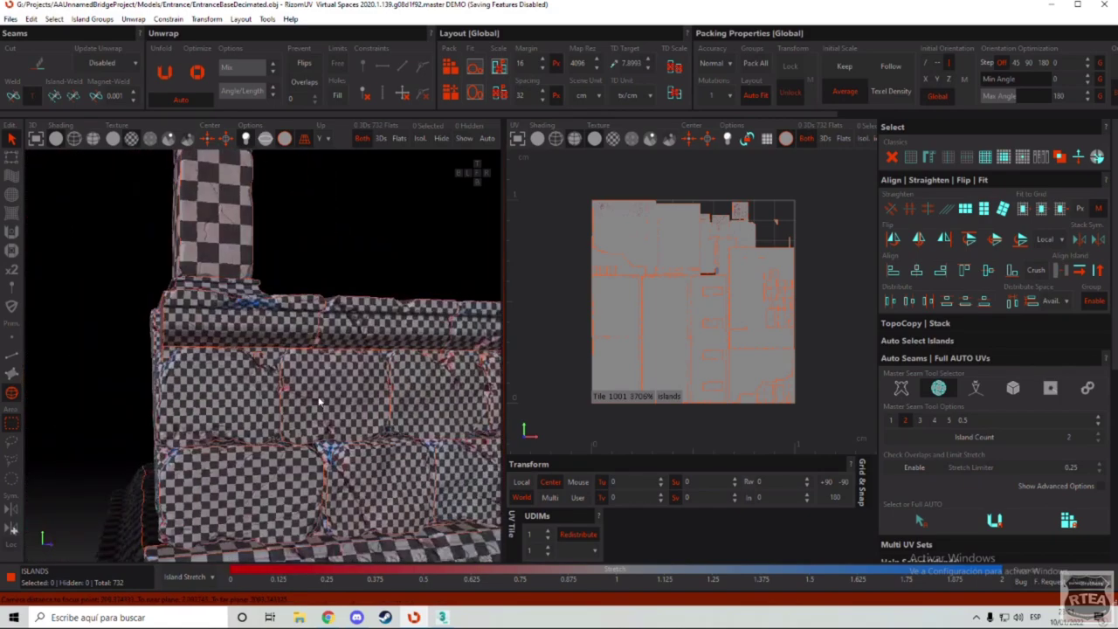
pyautogui.scroll(5, 734, 249)
pyautogui.scroll(-3, 747, 233)
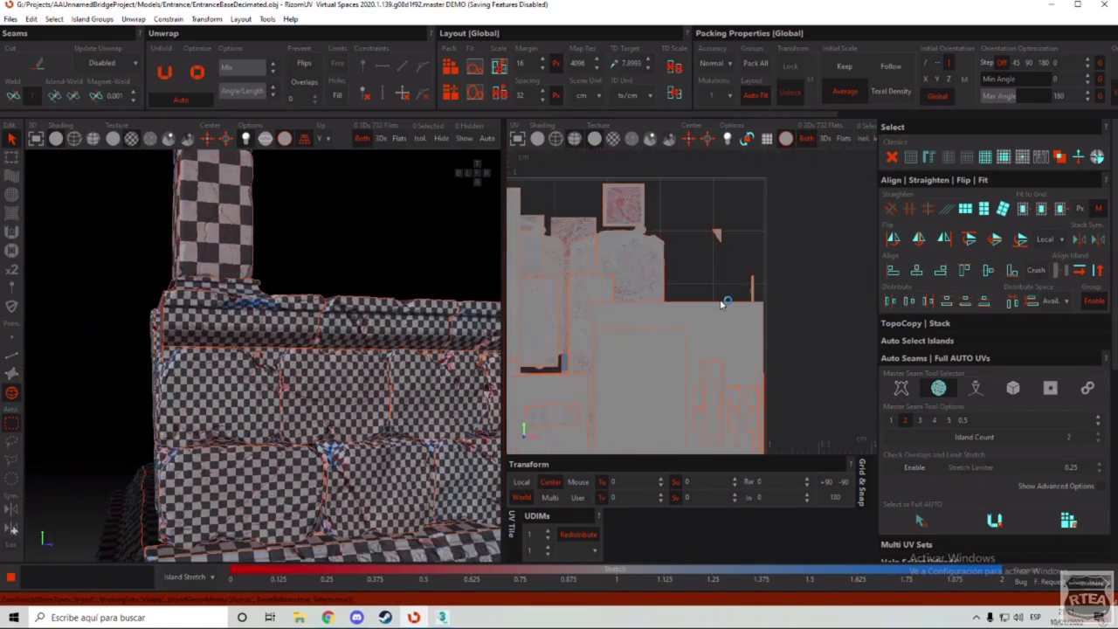
pyautogui.scroll(-2, 739, 279)
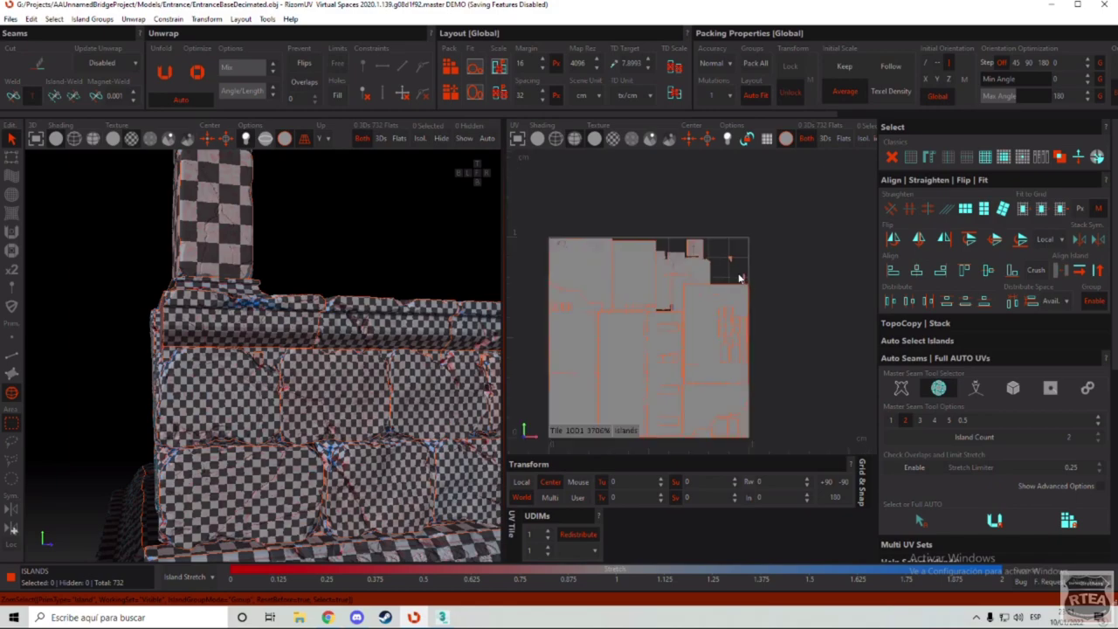
pyautogui.scroll(5, 738, 358)
pyautogui.click(734, 368)
pyautogui.scroll(-5, 613, 231)
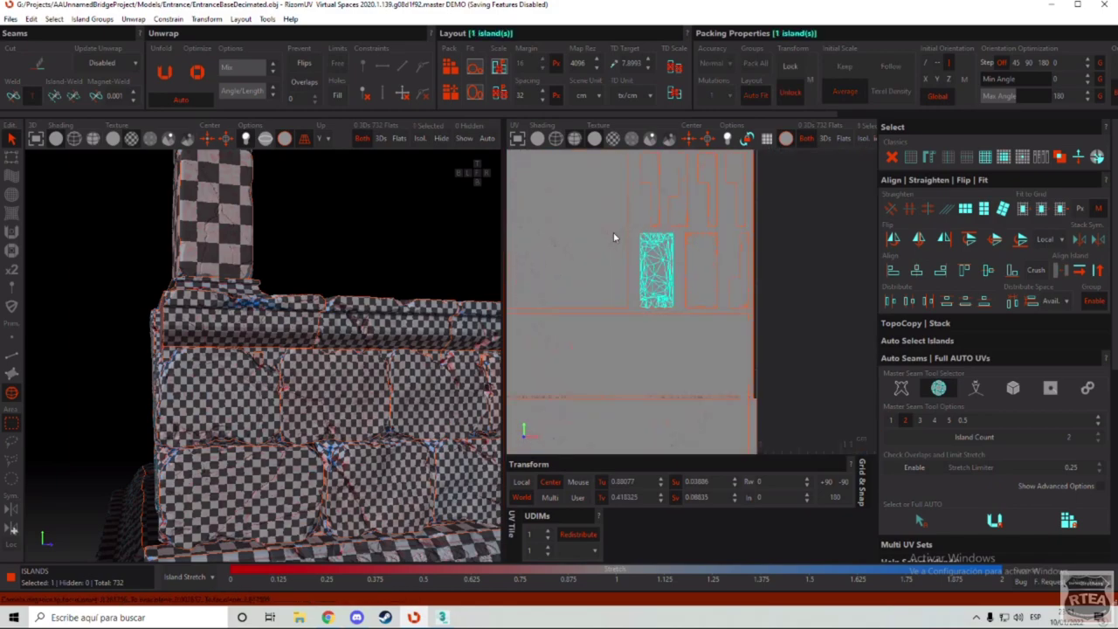
pyautogui.scroll(5, 633, 253)
pyautogui.scroll(-4, 327, 366)
pyautogui.scroll(-5, 779, 333)
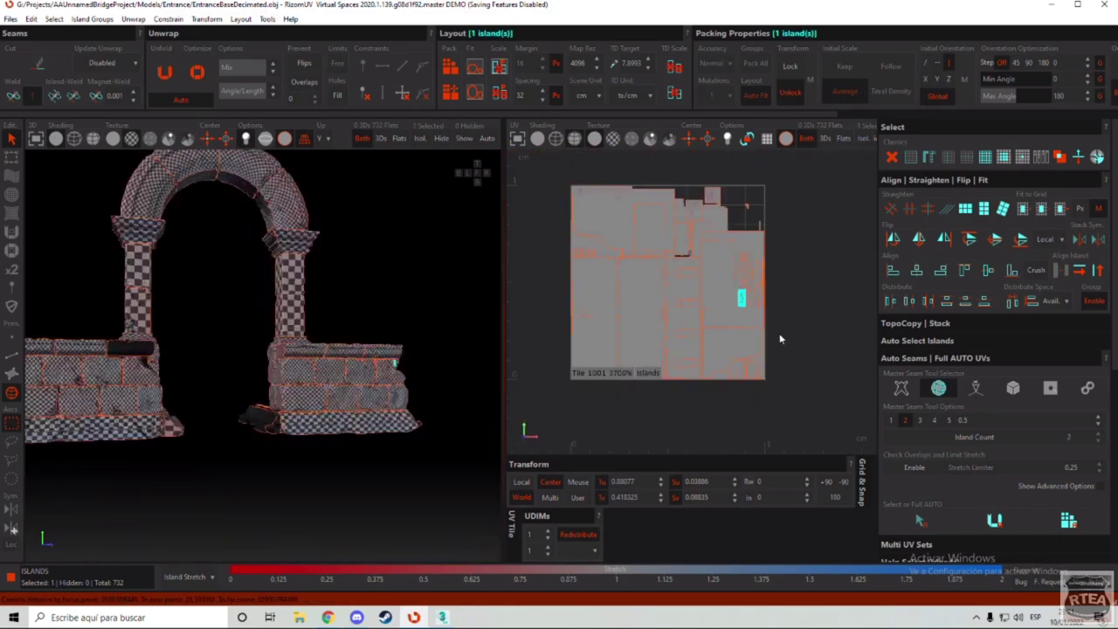
# Step: Move the large face island of the upper-row wall block out of the UV tile and check the block's top edge
pyautogui.scroll(4, 335, 372)
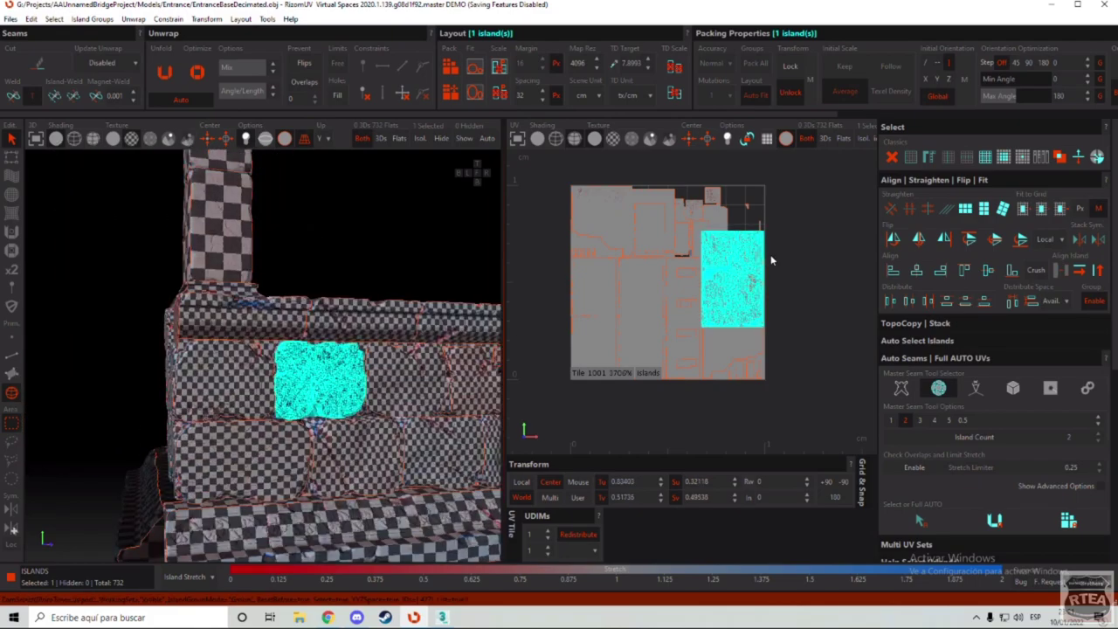
pyautogui.moveTo(772, 260); pyautogui.dragTo(895, 271, button='middle')
pyautogui.scroll(8, 253, 341)
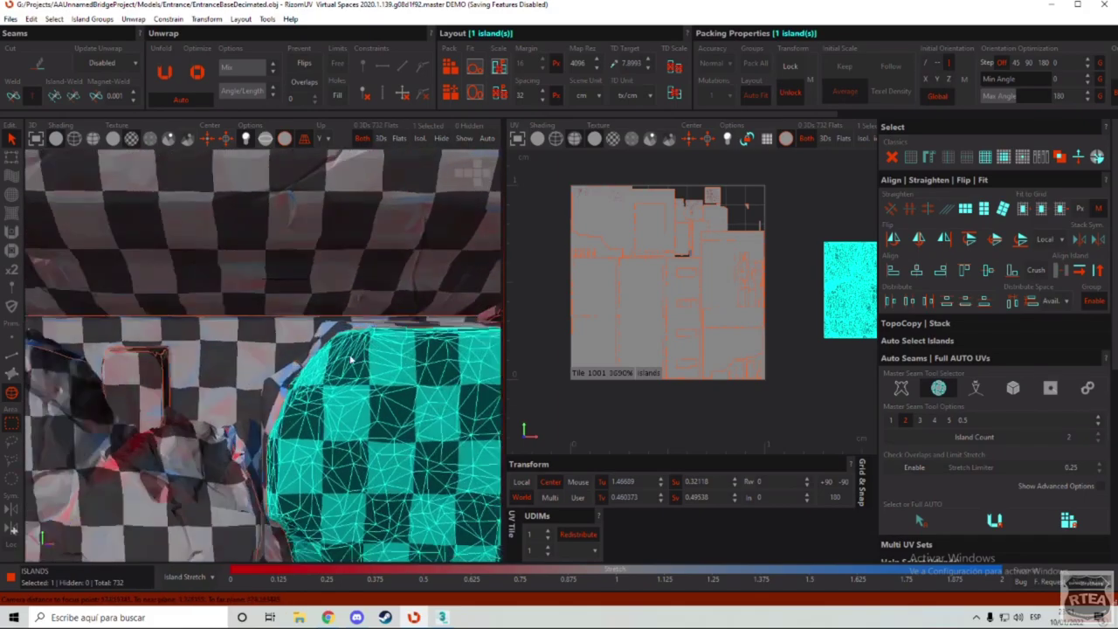
pyautogui.keyDown('alt'); pyautogui.moveTo(351, 359); pyautogui.dragTo(206, 347, button='middle'); pyautogui.keyUp('alt')
pyautogui.keyDown('alt'); pyautogui.moveTo(194, 353); pyautogui.dragTo(134, 356); pyautogui.keyUp('alt')
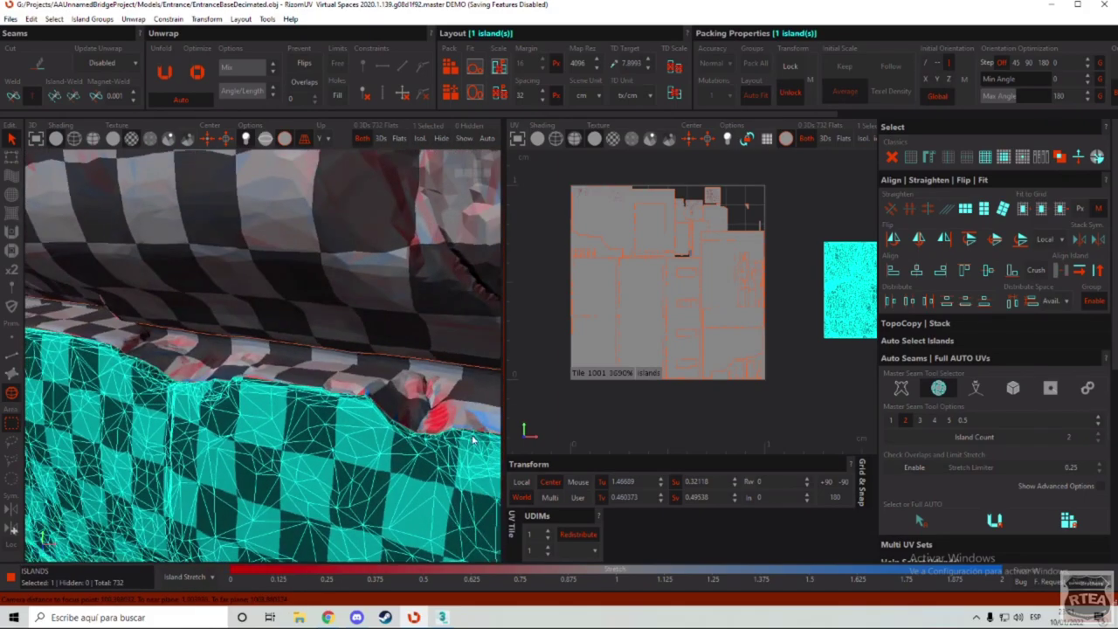
pyautogui.scroll(-5, 395, 342)
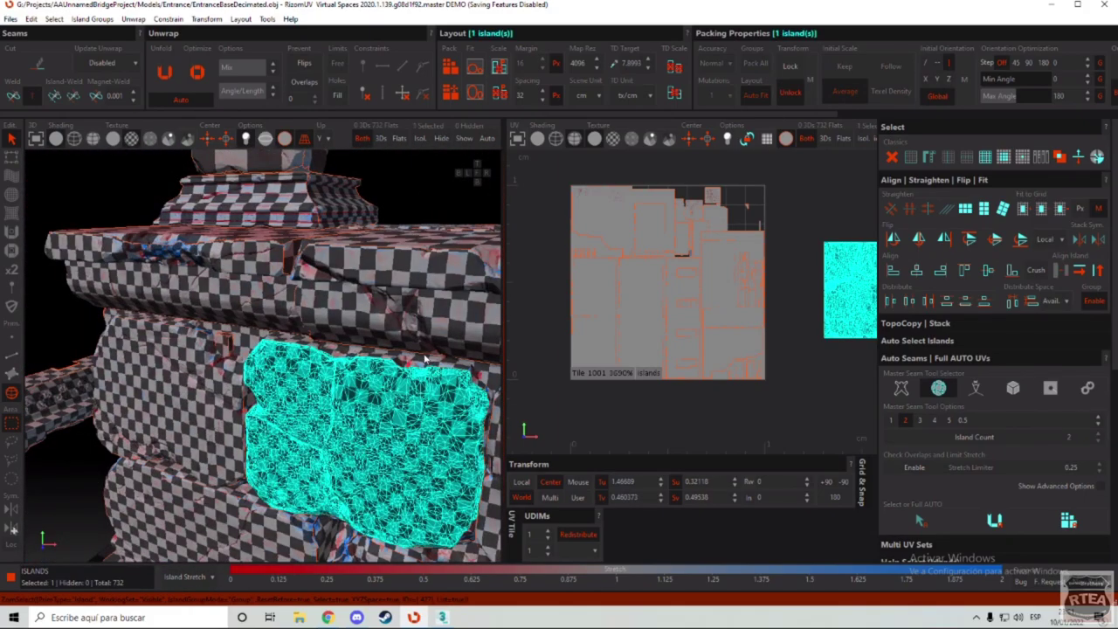
# Step: Add the remaining side islands of the same wall block to the selection and isolate the block
pyautogui.keyDown('shift'); pyautogui.click(421, 384); pyautogui.keyUp('shift')
pyautogui.keyDown('alt'); pyautogui.moveTo(462, 453); pyautogui.dragTo(325, 405); pyautogui.keyUp('alt')
pyautogui.scroll(3, 393, 419)
pyautogui.keyDown('ctrl'); pyautogui.click(332, 410); pyautogui.keyUp('ctrl')
pyautogui.keyDown('ctrl'); pyautogui.click(301, 433); pyautogui.keyUp('ctrl')
pyautogui.keyDown('alt'); pyautogui.moveTo(258, 384); pyautogui.dragTo(346, 383); pyautogui.keyUp('alt')
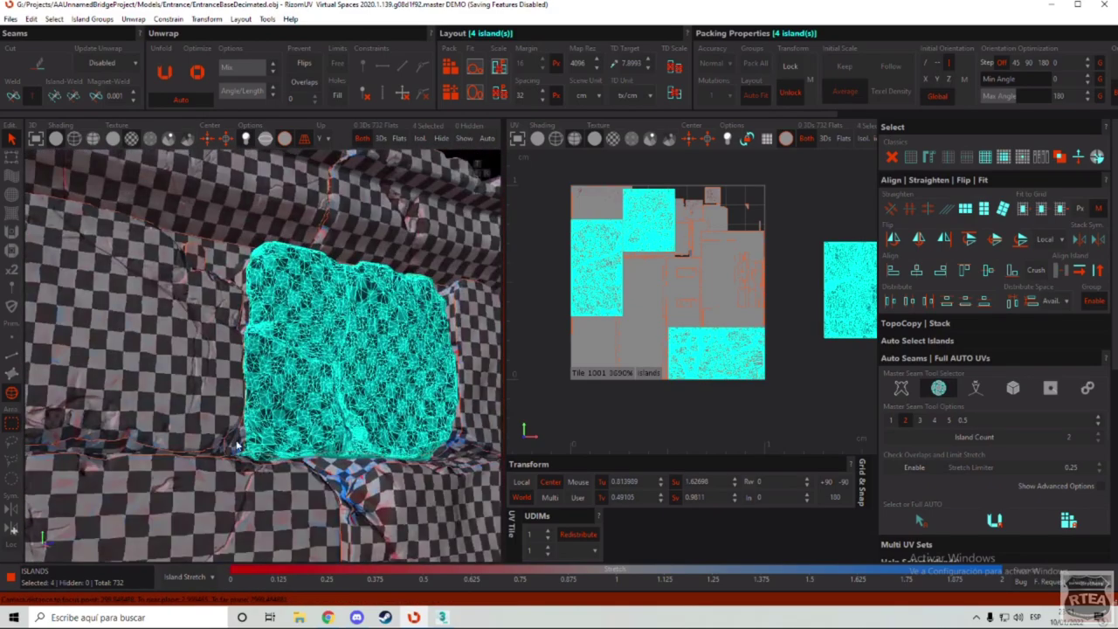
pyautogui.keyDown('ctrl'); pyautogui.click(239, 441); pyautogui.keyUp('ctrl')
pyautogui.click(421, 139)
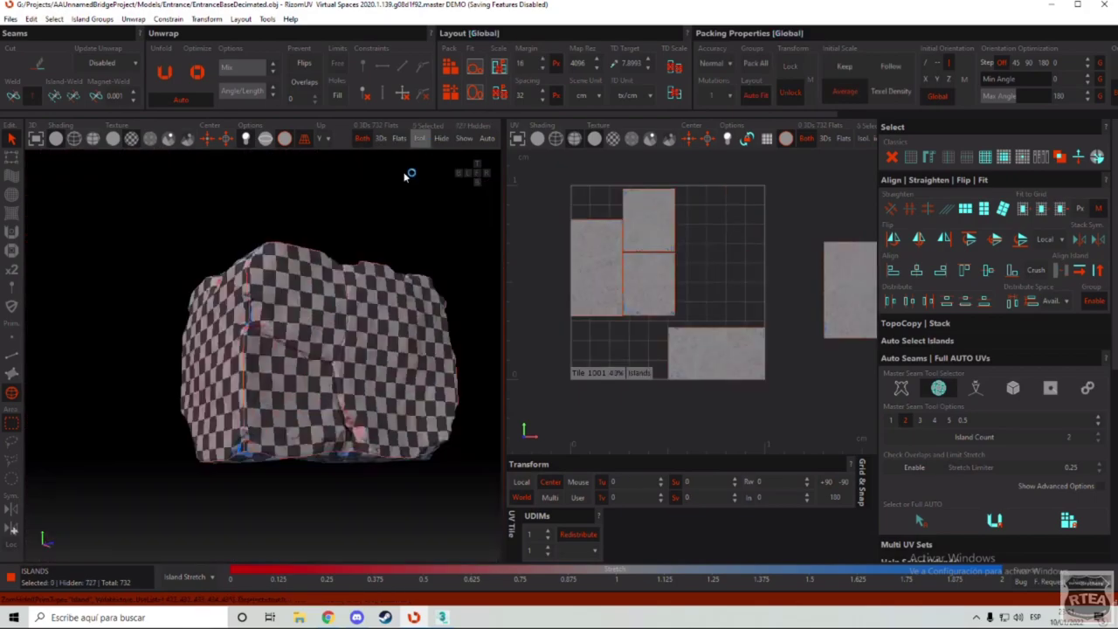
# Step: Inspect the isolated block's checker pattern and the stretch colouring at the corners of its rectangular UV islands
pyautogui.keyDown('alt'); pyautogui.moveTo(413, 374); pyautogui.dragTo(285, 354); pyautogui.keyUp('alt')
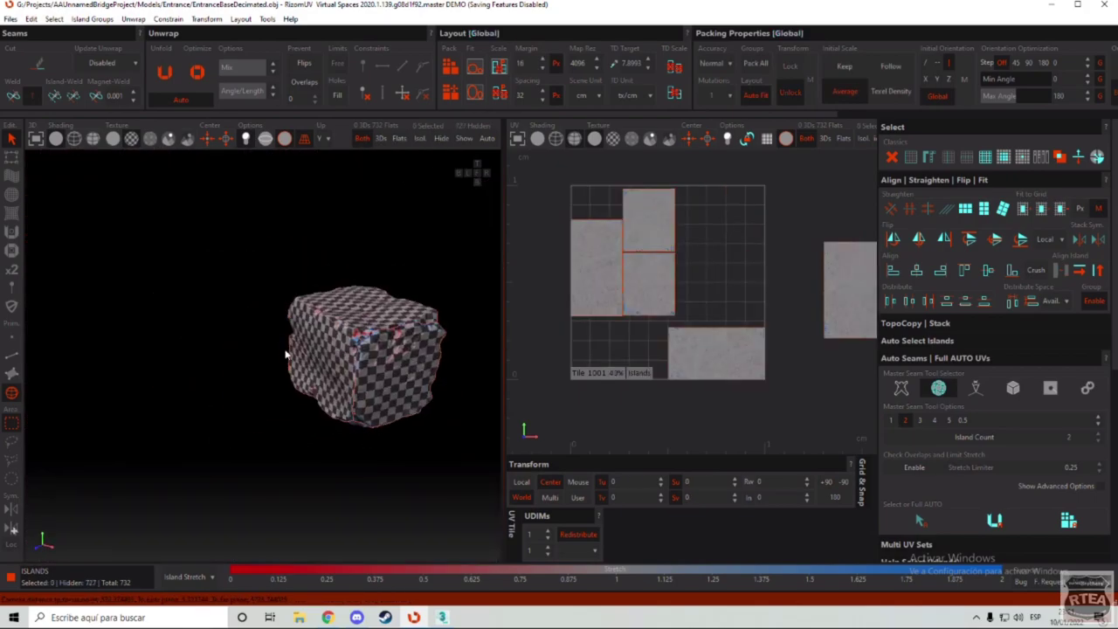
pyautogui.scroll(2, 378, 320)
pyautogui.scroll(8, 621, 192)
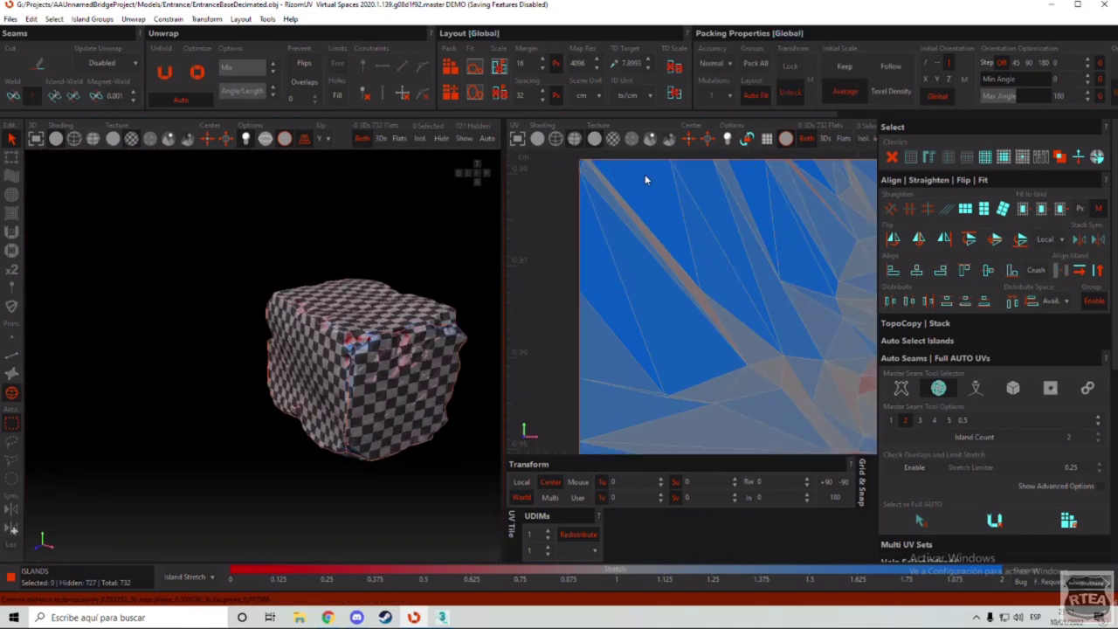
pyautogui.scroll(-6, 588, 166)
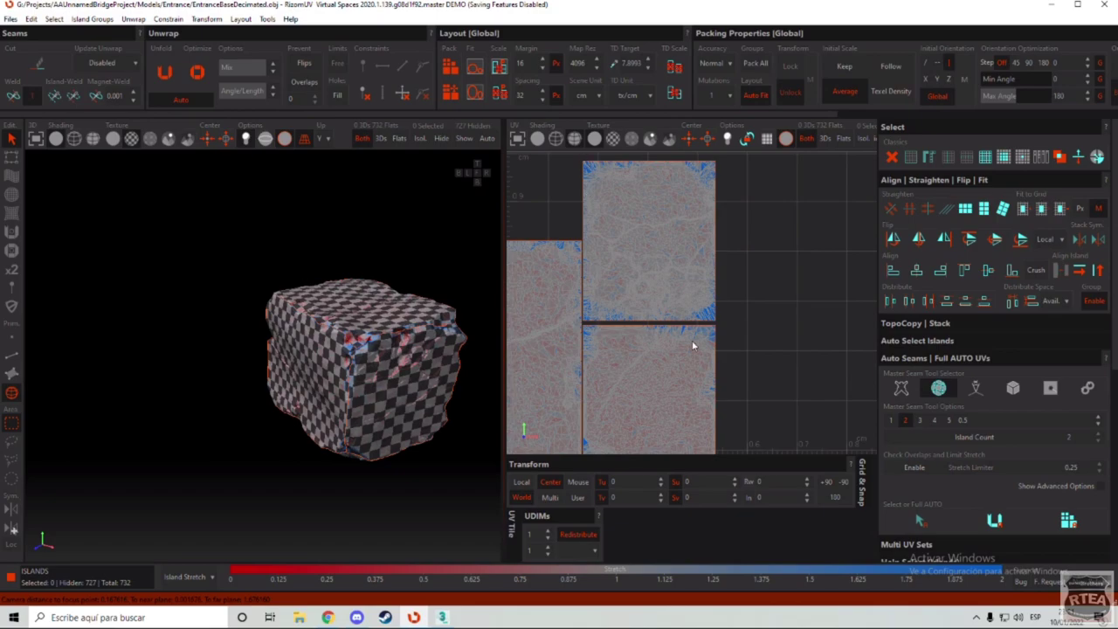
pyautogui.scroll(3, 703, 336)
pyautogui.scroll(-5, 720, 345)
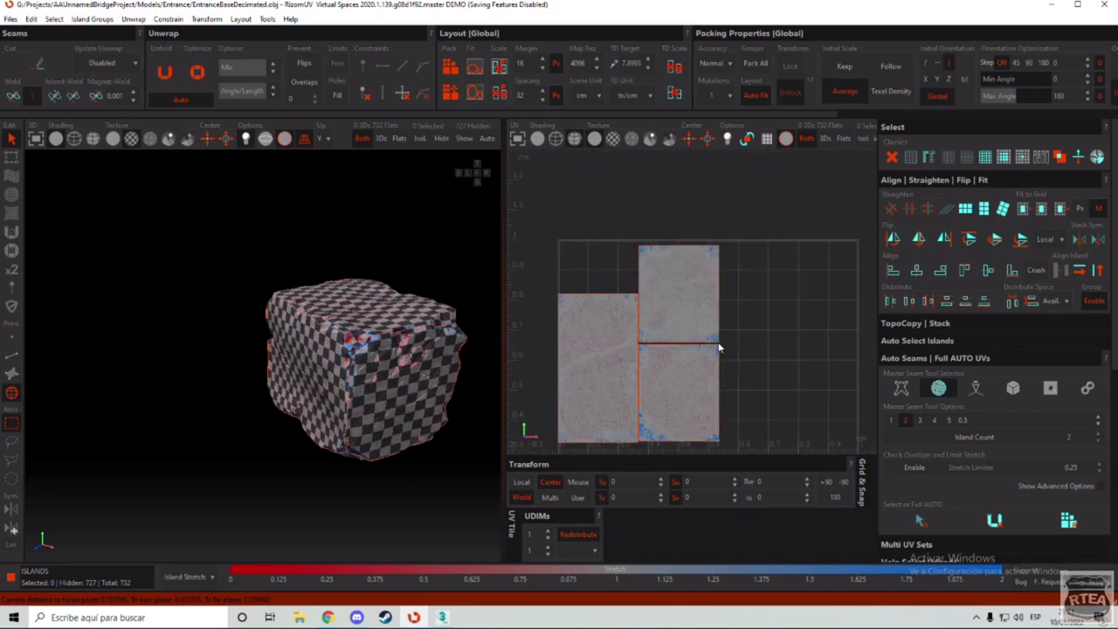
pyautogui.scroll(5, 625, 415)
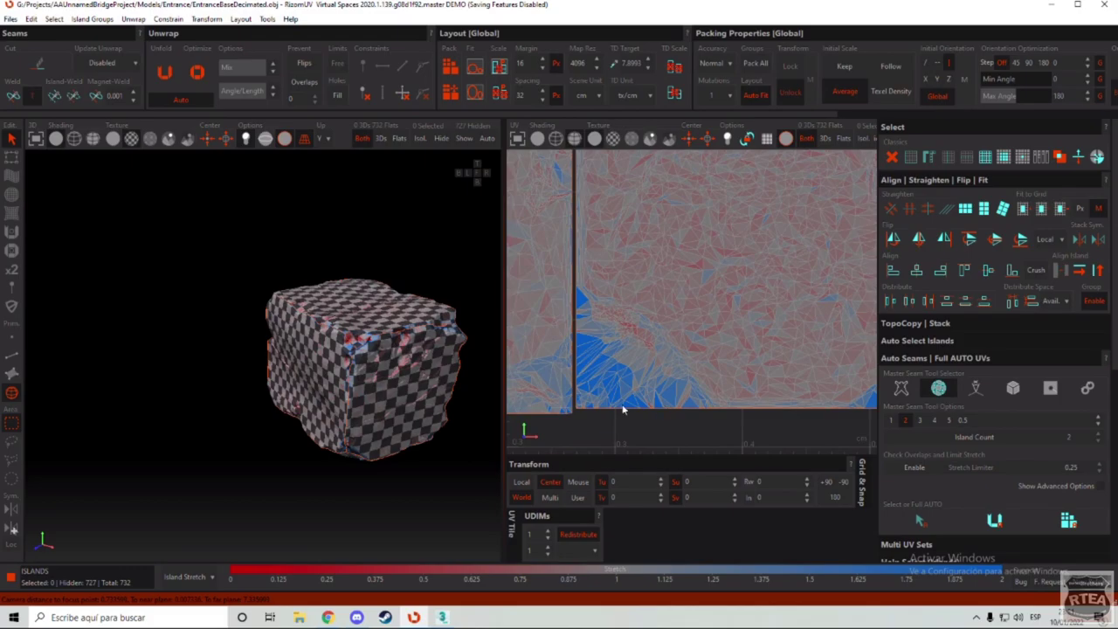
pyautogui.scroll(8, 380, 355)
pyautogui.keyDown('alt'); pyautogui.moveTo(385, 366); pyautogui.dragTo(280, 303); pyautogui.keyUp('alt')
pyautogui.moveTo(279, 306); pyautogui.dragTo(312, 230, button='middle')
pyautogui.scroll(-3, 302, 286)
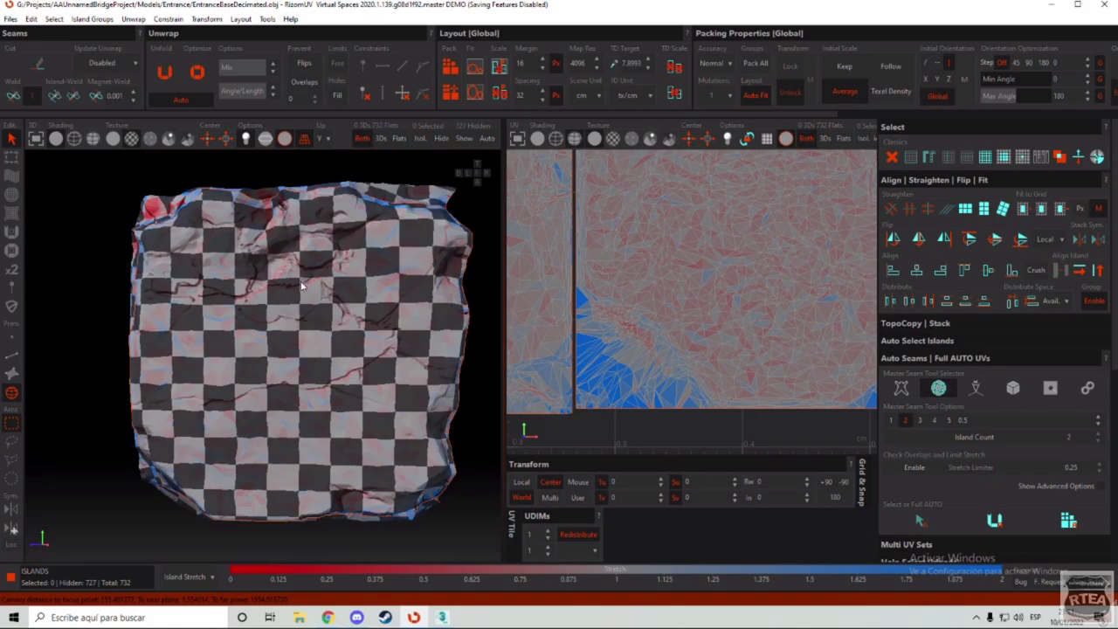
pyautogui.moveTo(274, 278); pyautogui.dragTo(335, 292, button='middle')
# Step: Unfold the square island in the middle of the UV tile and move it clear of the neighbouring islands
pyautogui.click(657, 308)
pyautogui.scroll(-6, 646, 305)
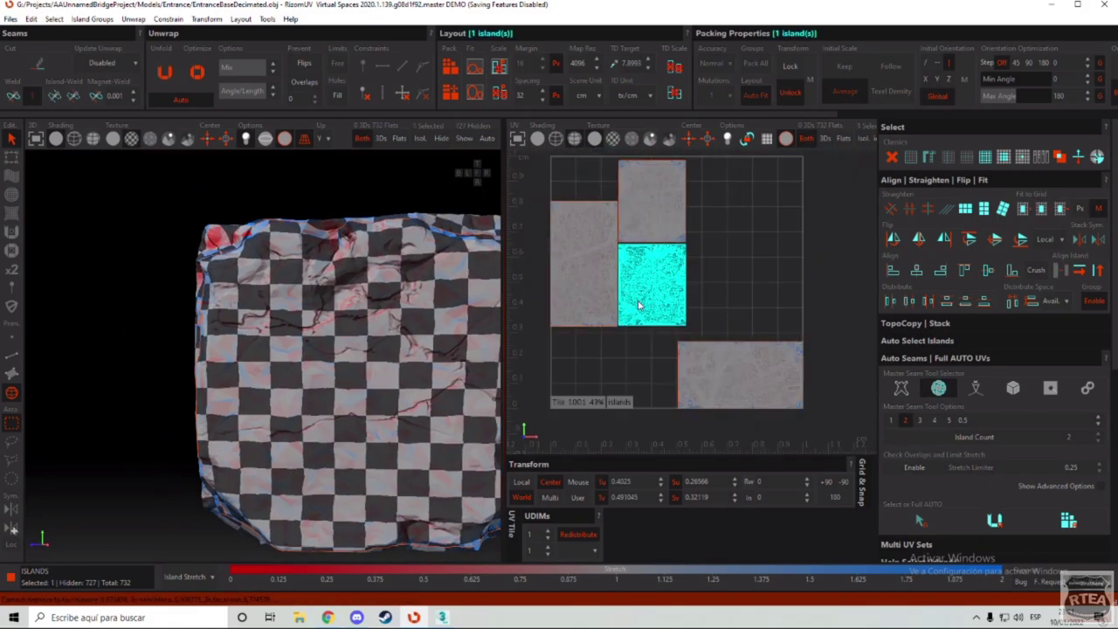
pyautogui.scroll(4, 648, 281)
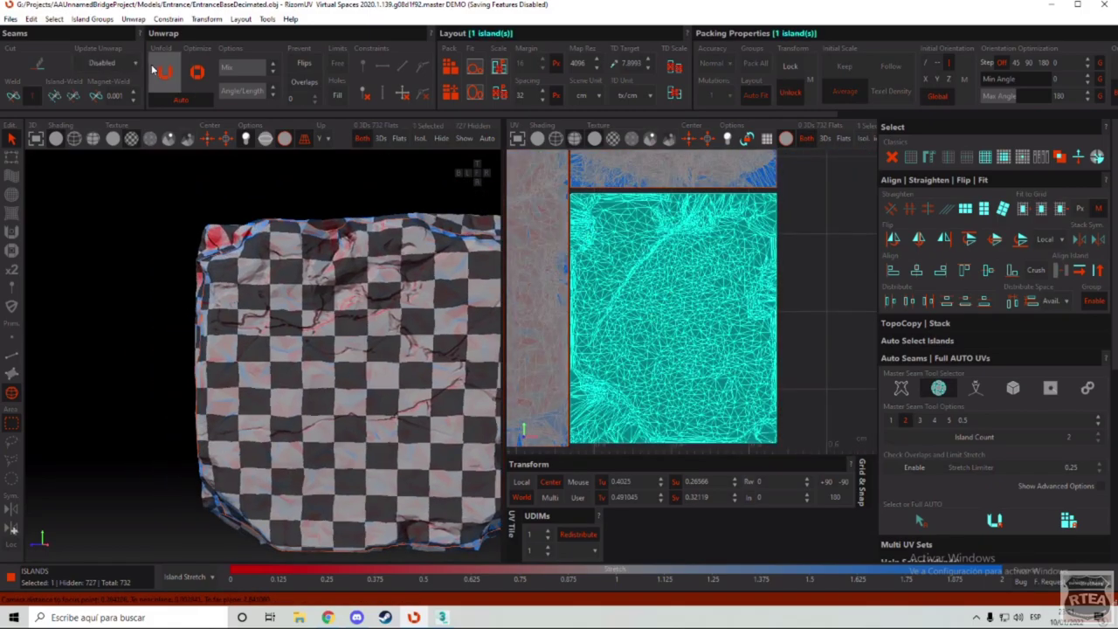
pyautogui.click(163, 73)
pyautogui.scroll(-4, 547, 218)
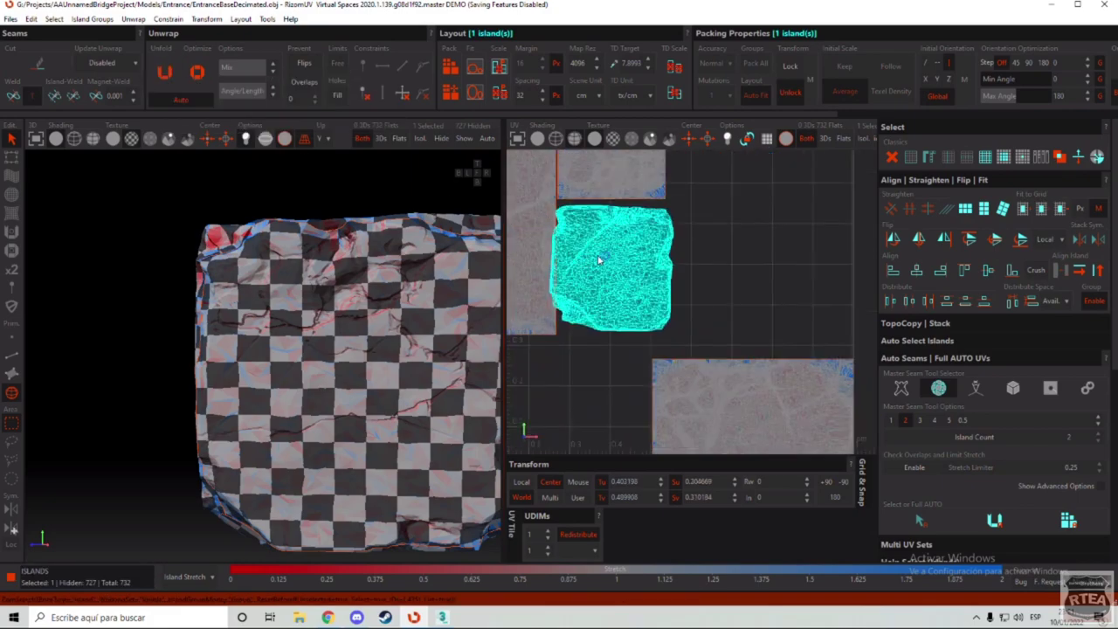
pyautogui.moveTo(602, 260); pyautogui.dragTo(761, 262)
pyautogui.click(742, 272)
# Step: Unwrap the tall island along the UV tile's left edge again to free it from its rectangular outline
pyautogui.click(547, 267)
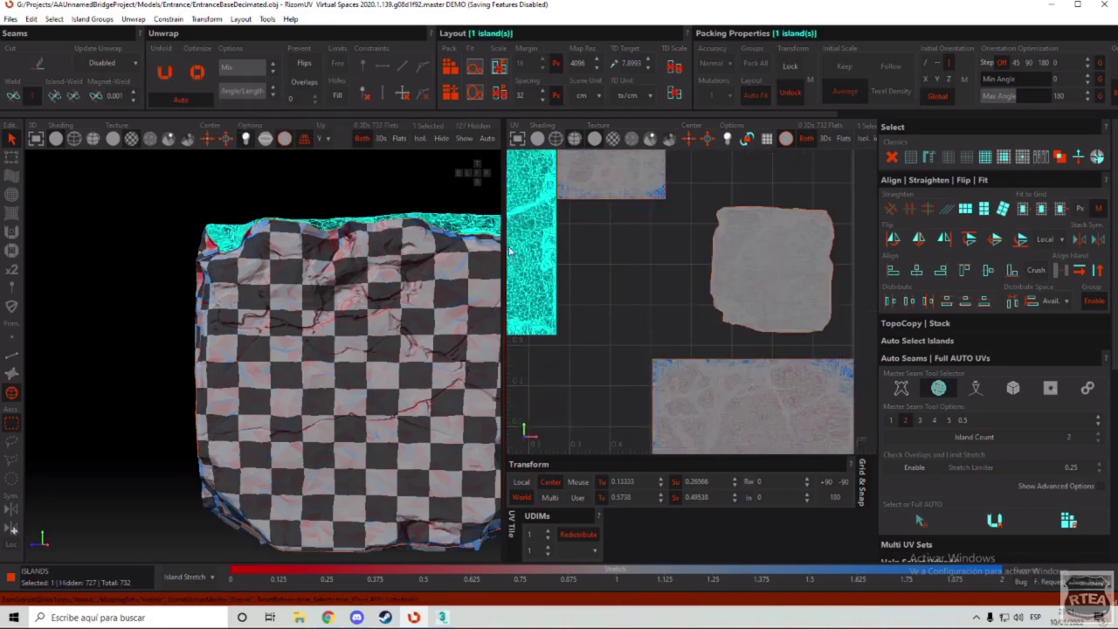
pyautogui.scroll(-3, 637, 284)
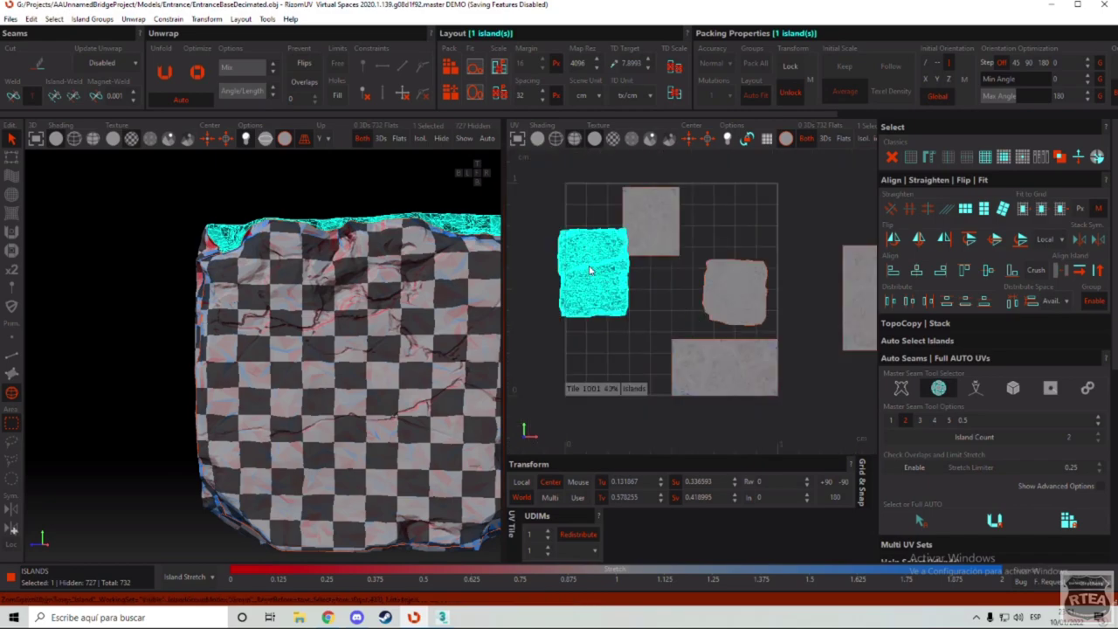
pyautogui.scroll(3, 595, 268)
# Step: Optimize the square island at the top of the UV tile and the wide rectangular island at its bottom
pyautogui.click(698, 282)
pyautogui.scroll(3, 613, 276)
pyautogui.click(696, 199)
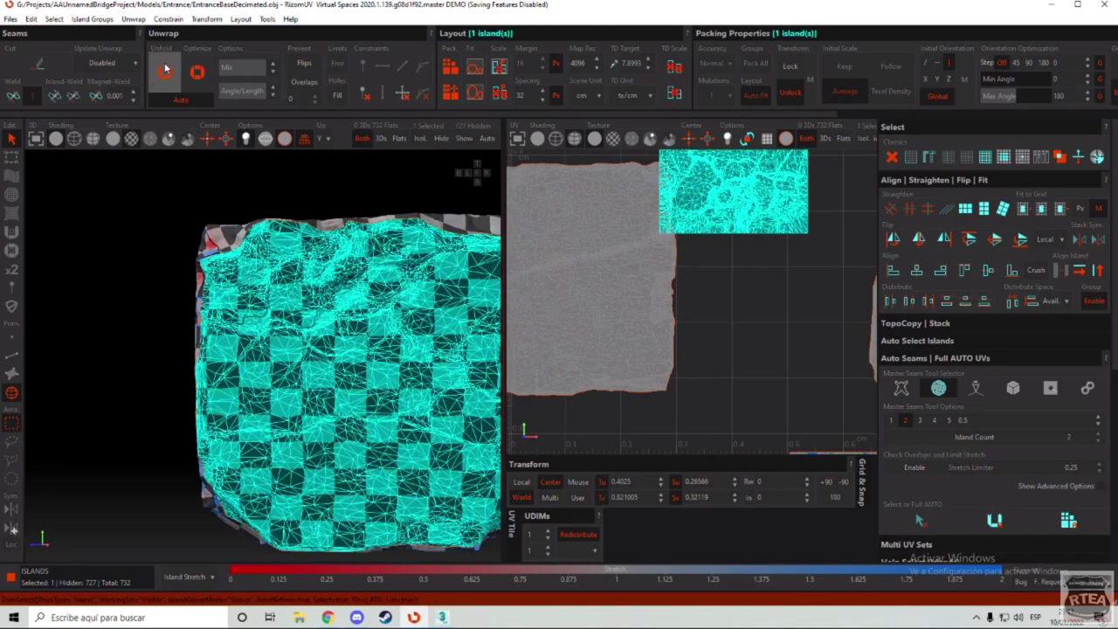
pyautogui.scroll(-5, 754, 253)
pyautogui.scroll(4, 685, 232)
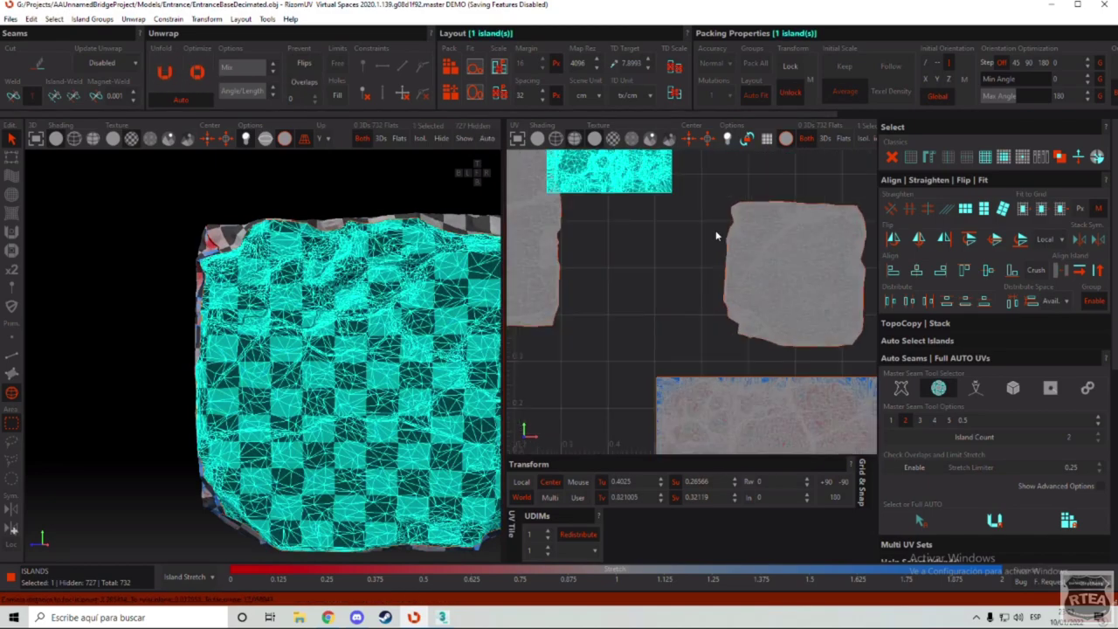
pyautogui.scroll(-4, 594, 219)
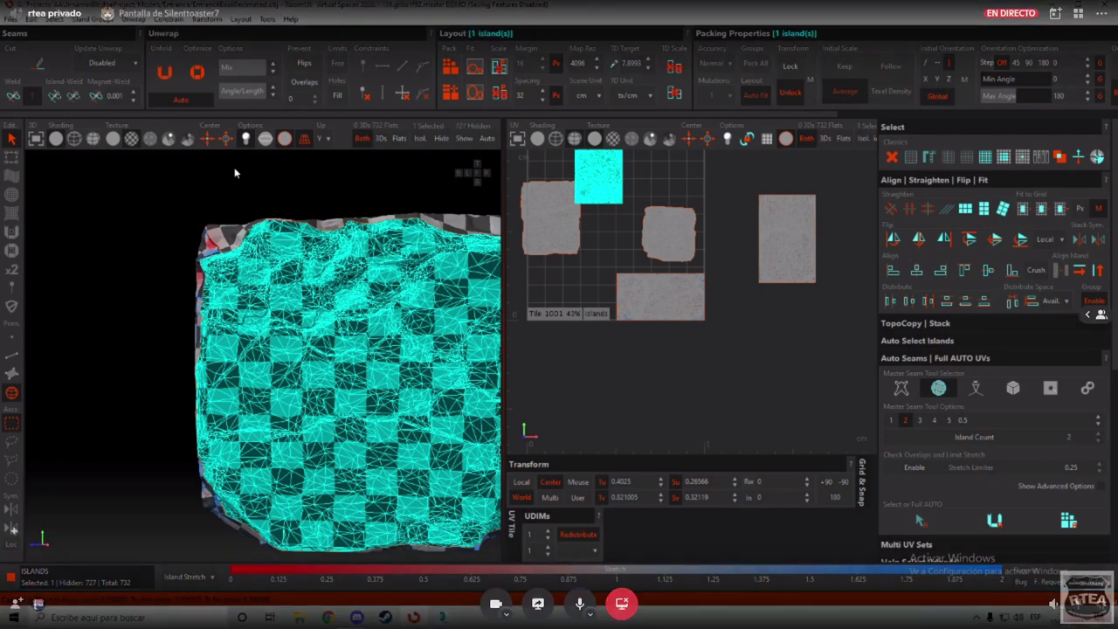
pyautogui.click(212, 74)
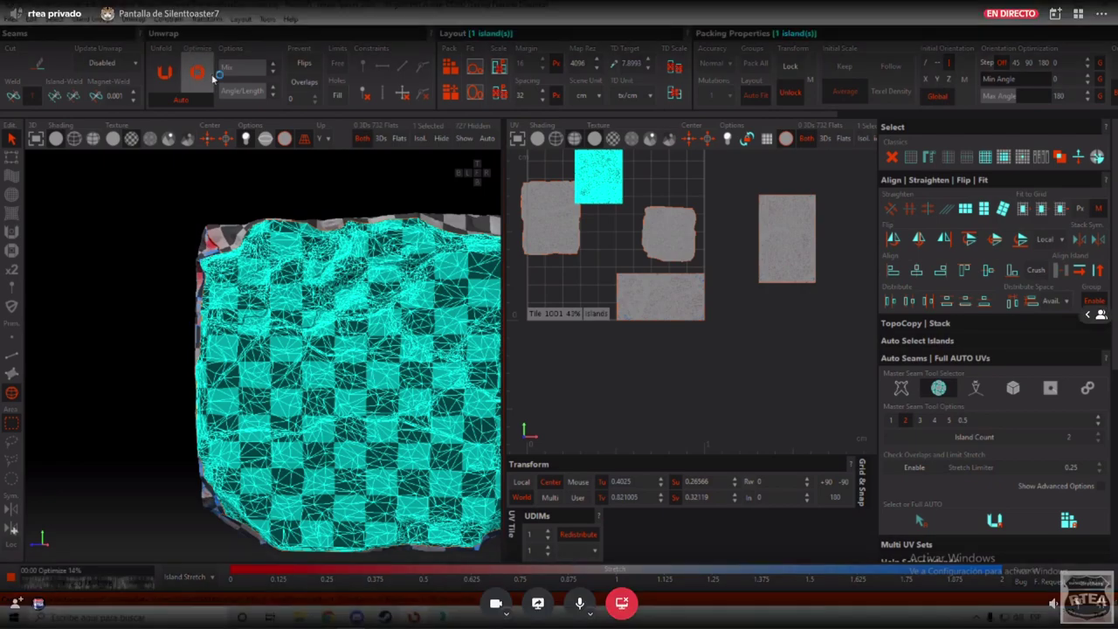
pyautogui.click(659, 297)
pyautogui.click(193, 77)
# Step: Select the face island placed outside the UV tile, unwrap it again to reduce its corner stretch, and deselect it
pyautogui.scroll(5, 782, 234)
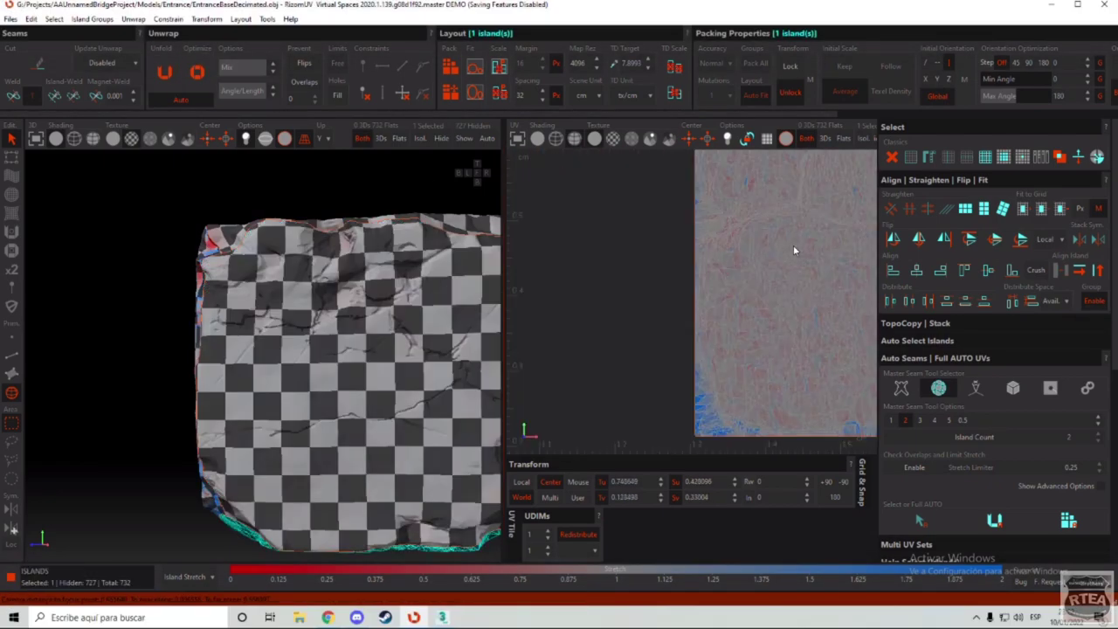
pyautogui.click(793, 245)
pyautogui.scroll(-2, 615, 217)
pyautogui.scroll(4, 782, 339)
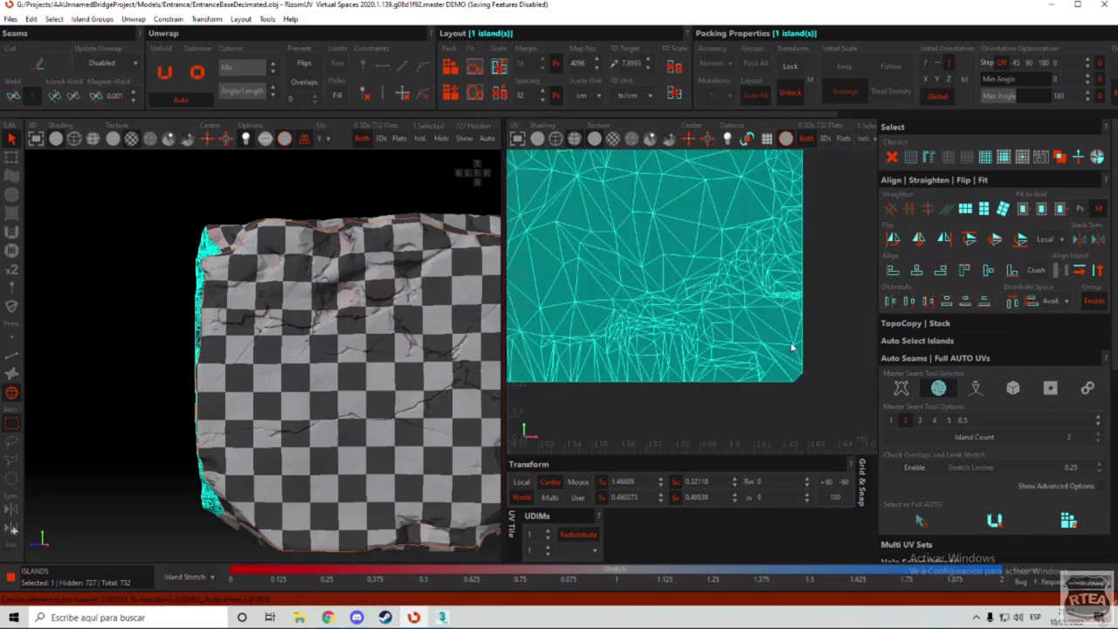
pyautogui.scroll(-3, 794, 349)
pyautogui.scroll(2, 602, 229)
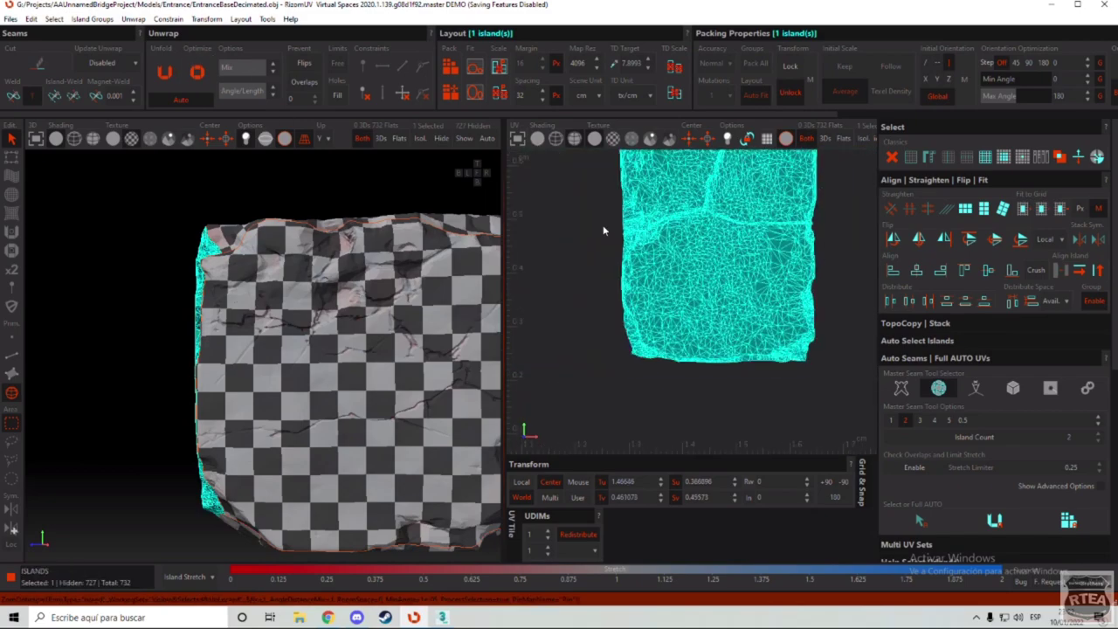
pyautogui.click(616, 213)
# Step: Inspect the checker pattern around the re-unwrapped block and select its cracked face
pyautogui.scroll(3, 624, 182)
pyautogui.scroll(-4, 244, 283)
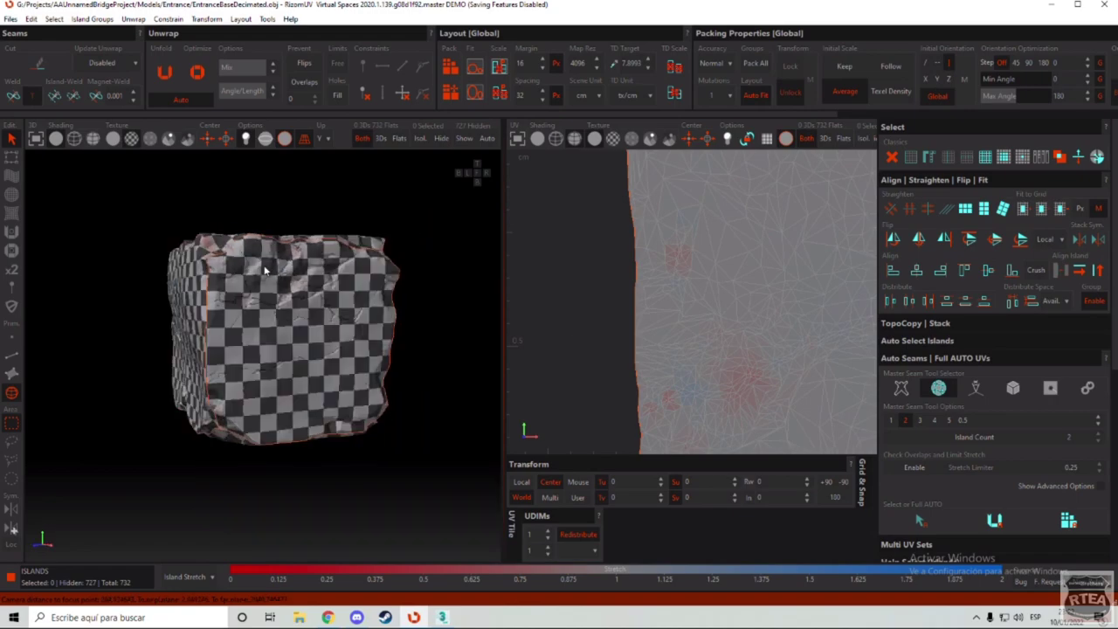
pyautogui.keyDown('alt'); pyautogui.moveTo(265, 267); pyautogui.dragTo(343, 272); pyautogui.keyUp('alt')
pyautogui.moveTo(343, 274); pyautogui.dragTo(292, 262, button='middle')
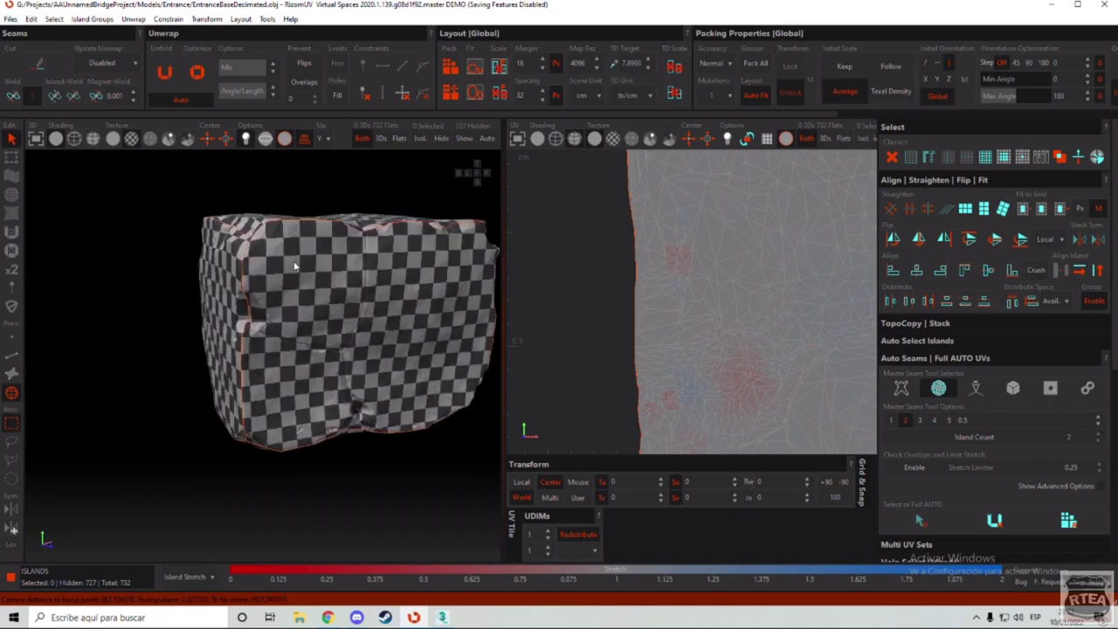
pyautogui.click(288, 262)
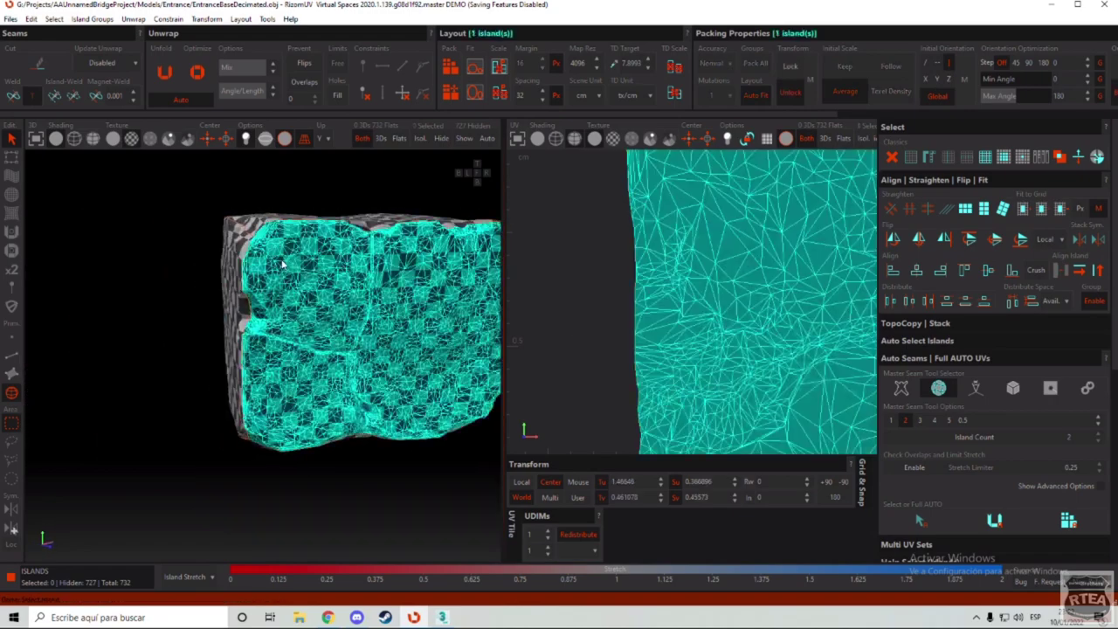
# Step: Deselect the cracked face and examine the checker pattern around the isolated block for stretch along its seams
pyautogui.click(147, 250)
pyautogui.scroll(-4, 318, 294)
pyautogui.keyDown('alt'); pyautogui.moveTo(327, 300); pyautogui.dragTo(560, 293); pyautogui.keyUp('alt')
pyautogui.scroll(5, 280, 280)
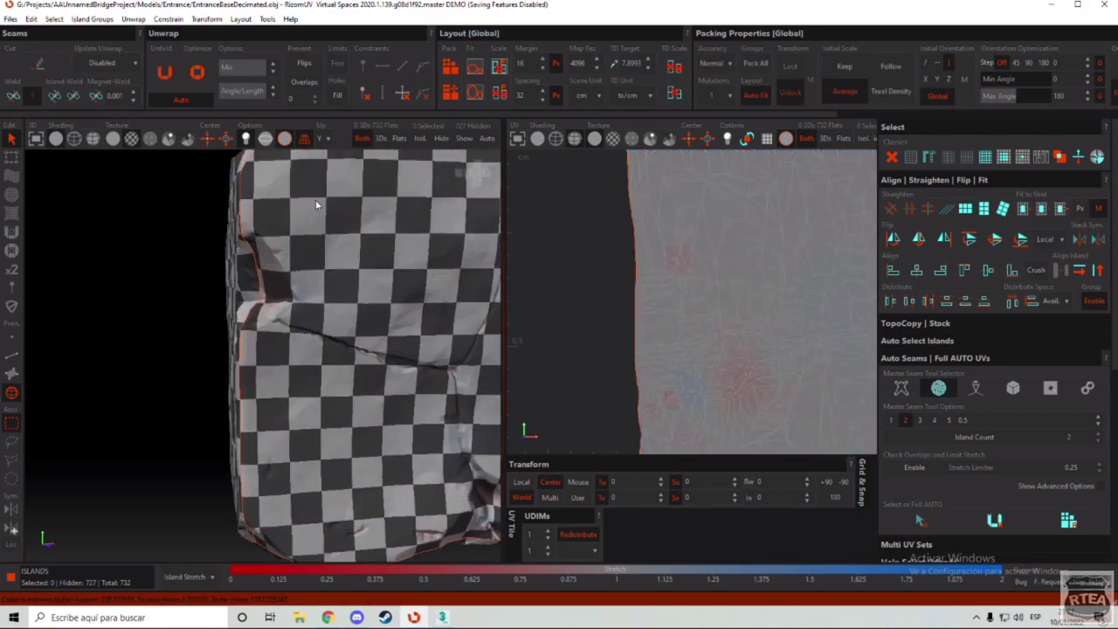
pyautogui.moveTo(315, 204); pyautogui.dragTo(266, 233, button='middle')
pyautogui.moveTo(317, 335); pyautogui.dragTo(368, 342, button='middle')
pyautogui.scroll(-5, 293, 349)
pyautogui.scroll(4, 320, 322)
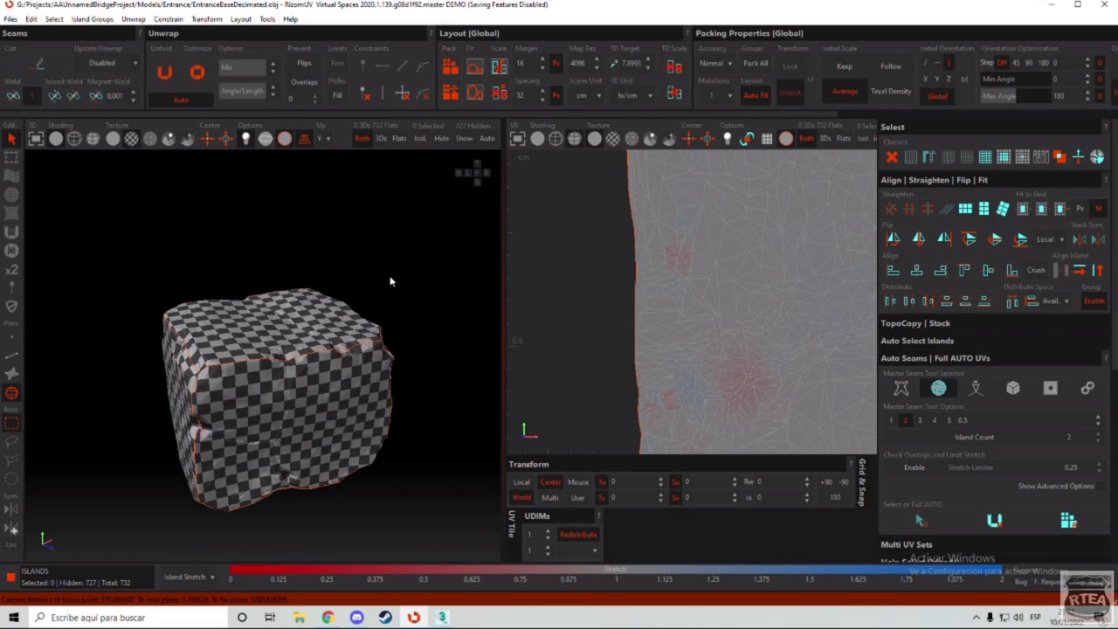
# Step: Show all hidden islands again so the complete entrance arch is displayed
pyautogui.click(464, 140)
pyautogui.scroll(-10, 328, 293)
pyautogui.keyDown('alt'); pyautogui.moveTo(315, 313); pyautogui.dragTo(294, 302); pyautogui.keyUp('alt')
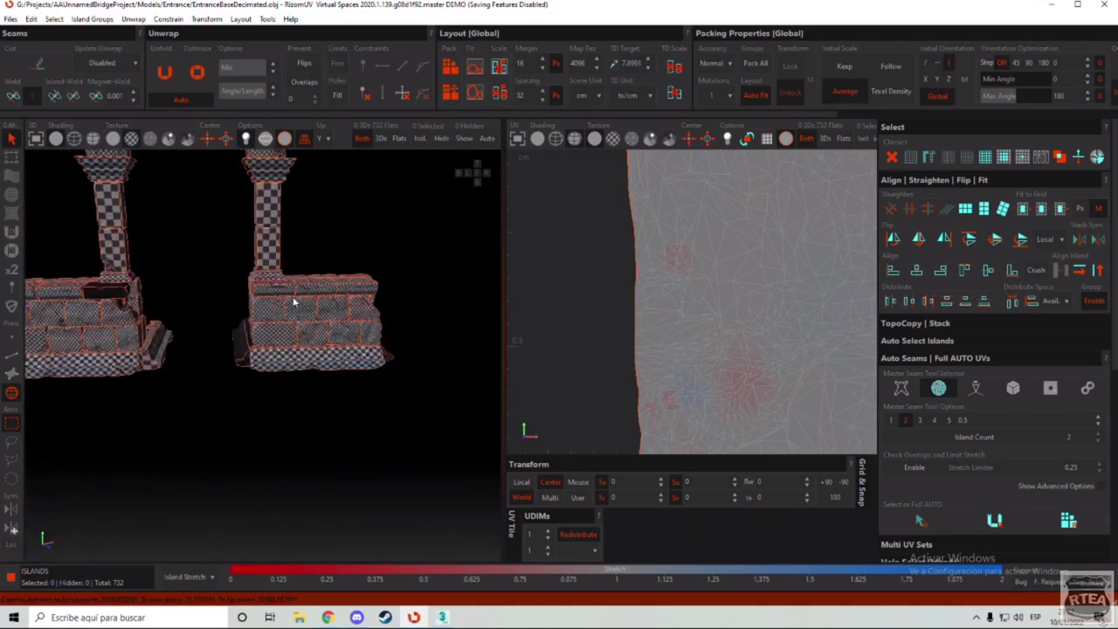
# Step: Select all islands with inverted normals across the arch, inspect the loose base stone, and clear the selection
pyautogui.scroll(-2, 292, 301)
pyautogui.keyDown('alt'); pyautogui.moveTo(284, 297); pyautogui.dragTo(342, 327, button='middle'); pyautogui.keyUp('alt')
pyautogui.scroll(6, 341, 425)
pyautogui.keyDown('alt'); pyautogui.moveTo(331, 427); pyautogui.dragTo(428, 403); pyautogui.keyUp('alt')
pyautogui.click(1078, 154)
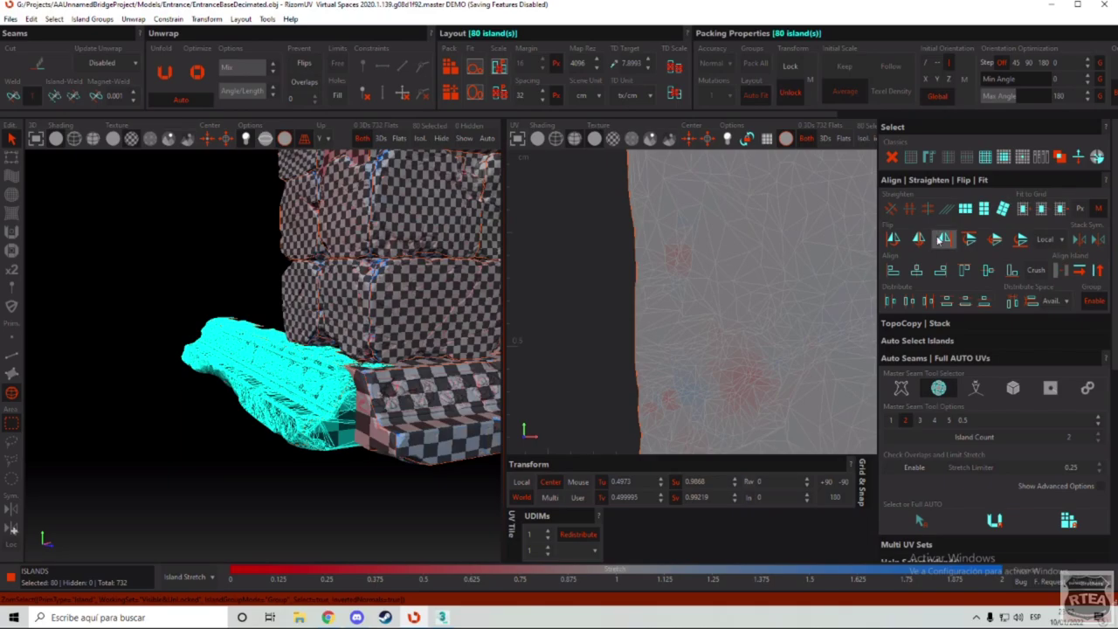
pyautogui.click(225, 242)
pyautogui.scroll(-5, 391, 315)
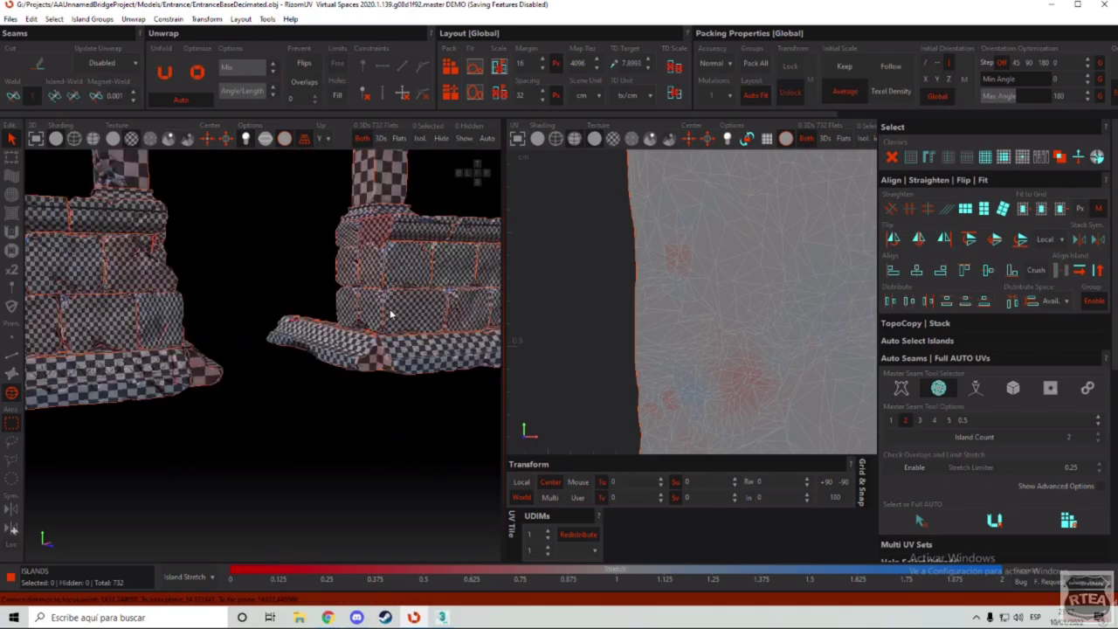
# Step: Optimize the island of the curved arch block resting on the column capital and deselect it
pyautogui.moveTo(391, 314)
pyautogui.keyDown('alt'); pyautogui.mouseDown()
pyautogui.moveTo(350, 285)
pyautogui.moveTo(364, 236)
pyautogui.moveTo(414, 319)
pyautogui.moveTo(389, 322)
pyautogui.mouseUp(); pyautogui.keyUp('alt')
pyautogui.scroll(-2, 350, 257)
pyautogui.scroll(-5, 414, 320)
pyautogui.scroll(6, 361, 222)
pyautogui.keyDown('alt'); pyautogui.moveTo(361, 222); pyautogui.dragTo(283, 253); pyautogui.keyUp('alt')
pyautogui.click(393, 275)
pyautogui.scroll(3, 414, 236)
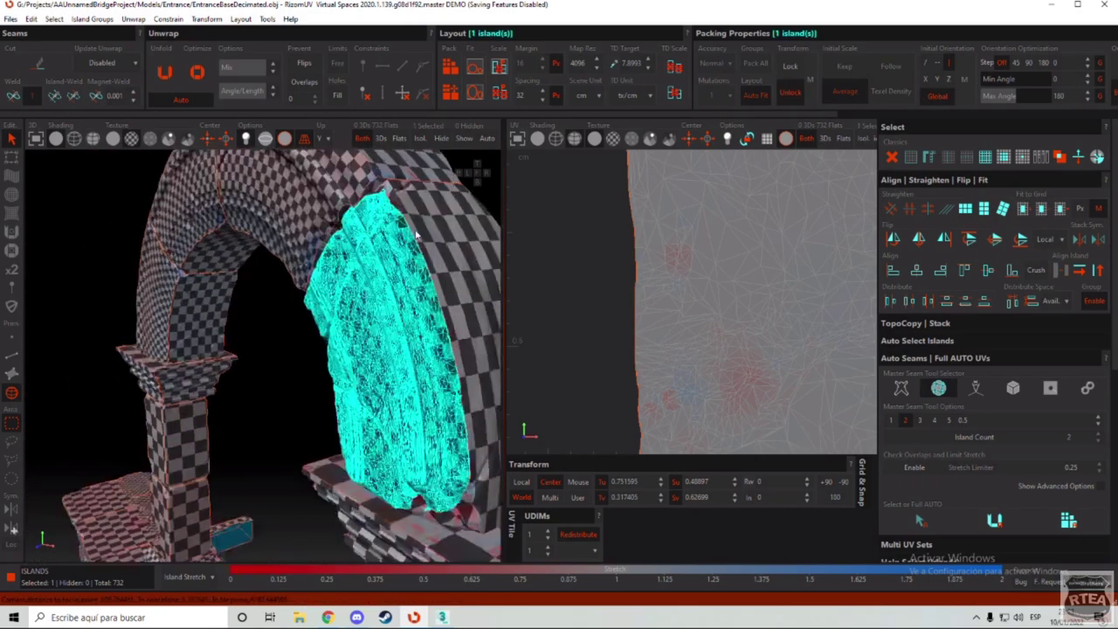
pyautogui.scroll(2, 412, 238)
pyautogui.keyDown('alt'); pyautogui.moveTo(384, 249); pyautogui.dragTo(424, 220); pyautogui.keyUp('alt')
pyautogui.click(194, 74)
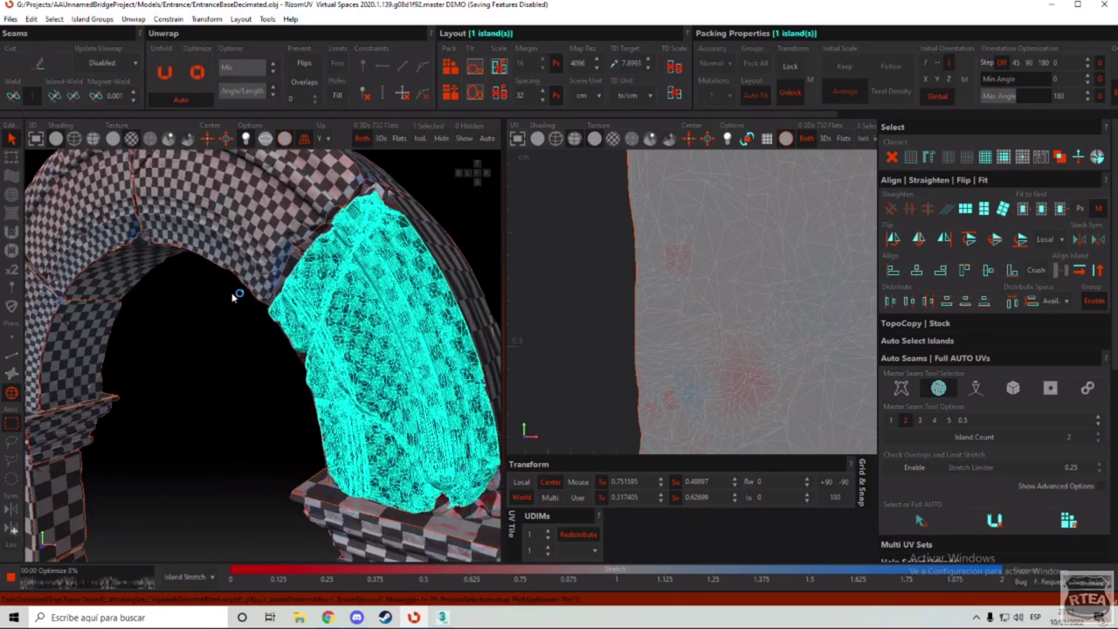
pyautogui.click(249, 341)
# Step: Compare the checker pattern along the arch stones, briefly reselecting the optimized block's island, and deselect it
pyautogui.scroll(-4, 260, 341)
pyautogui.keyDown('alt'); pyautogui.moveTo(260, 341); pyautogui.dragTo(461, 294); pyautogui.keyUp('alt')
pyautogui.scroll(3, 462, 295)
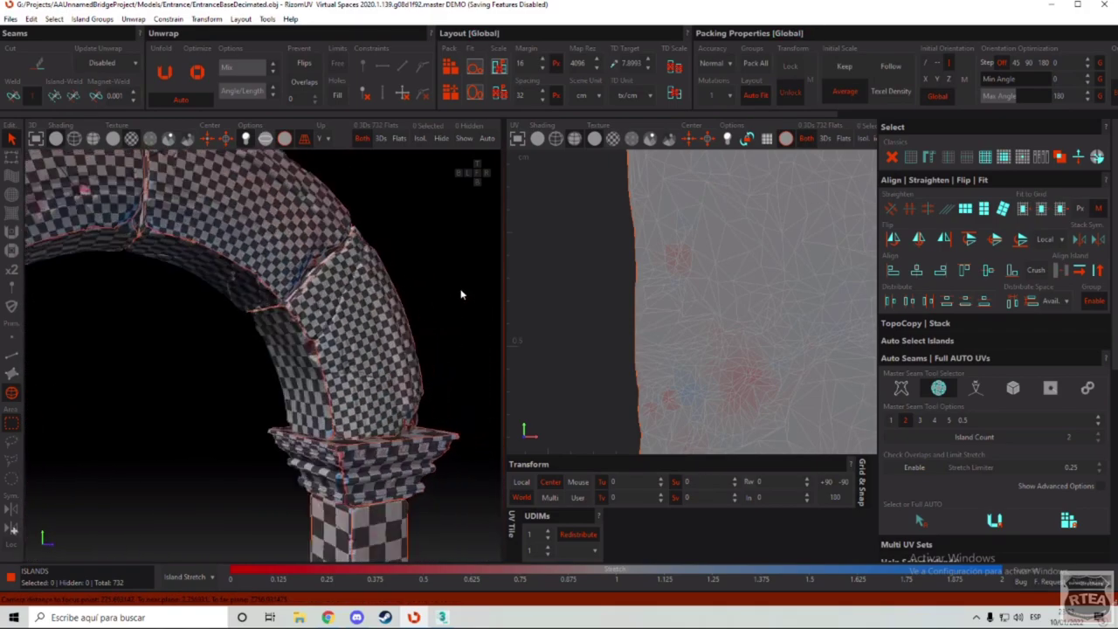
pyautogui.scroll(-5, 461, 295)
pyautogui.click(376, 332)
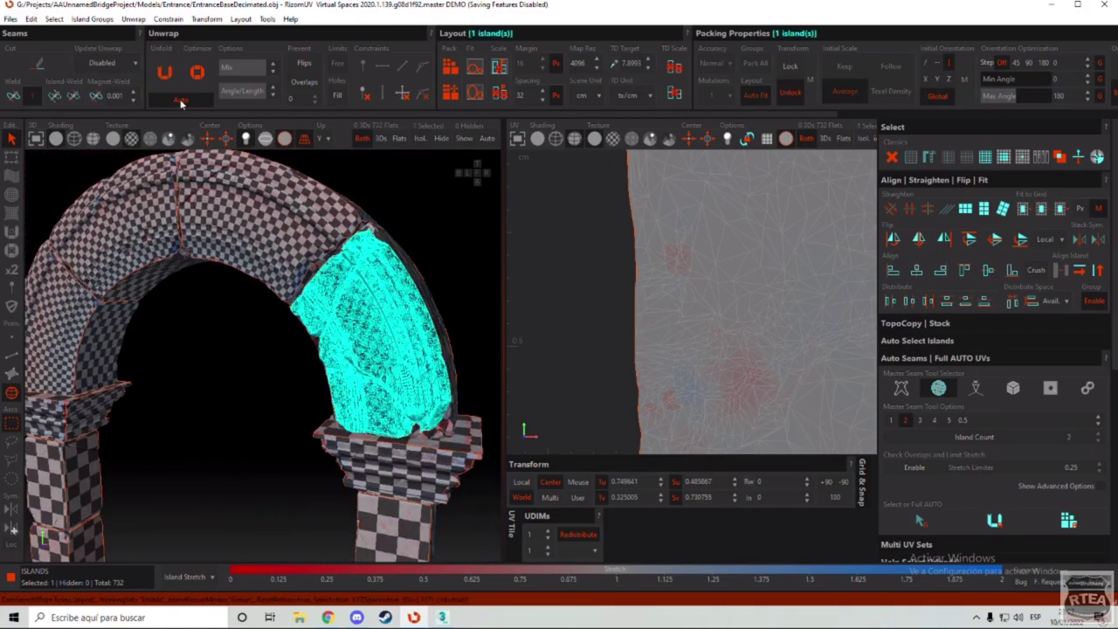
pyautogui.click(255, 307)
pyautogui.scroll(-3, 257, 306)
pyautogui.keyDown('alt'); pyautogui.moveTo(256, 307); pyautogui.dragTo(316, 258); pyautogui.keyUp('alt')
pyautogui.scroll(2, 467, 288)
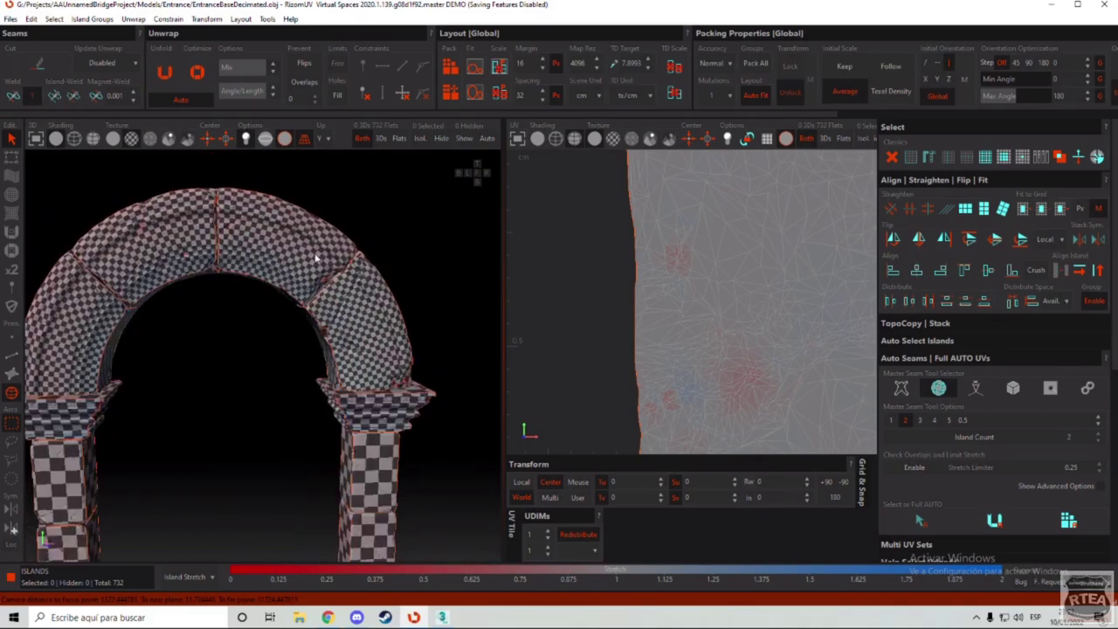
# Step: Optimize the flat island on top of the base wall's end block and deselect it
pyautogui.scroll(-4, 317, 256)
pyautogui.keyDown('alt'); pyautogui.moveTo(414, 415); pyautogui.dragTo(297, 219, button='middle'); pyautogui.keyUp('alt')
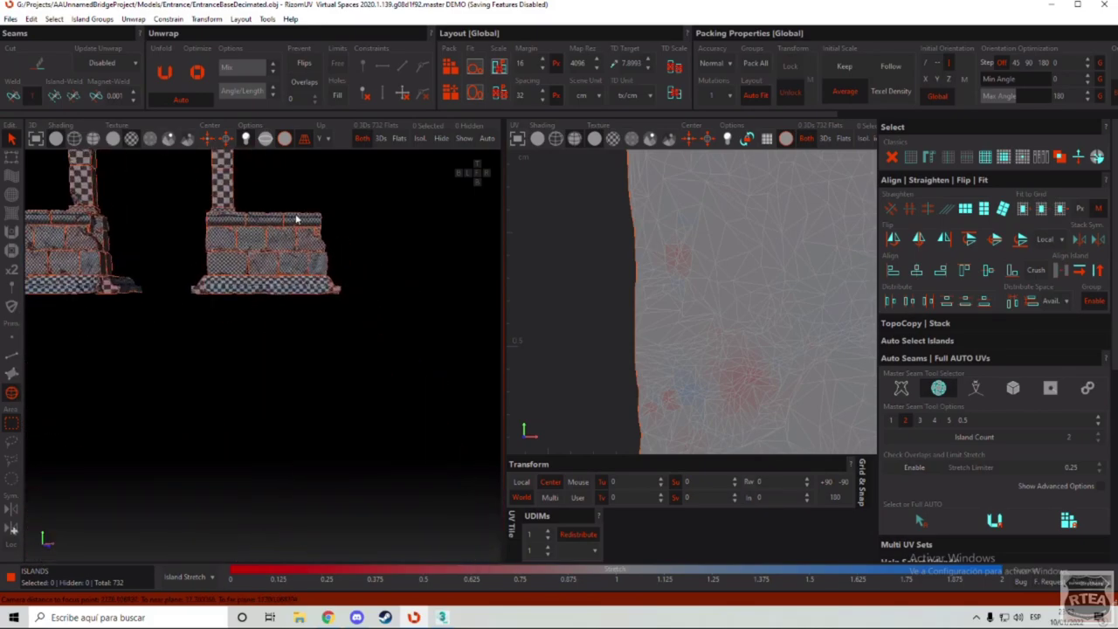
pyautogui.scroll(4, 309, 239)
pyautogui.keyDown('alt'); pyautogui.moveTo(410, 236); pyautogui.dragTo(340, 218); pyautogui.keyUp('alt')
pyautogui.keyDown('alt'); pyautogui.moveTo(339, 217); pyautogui.dragTo(283, 303, button='middle'); pyautogui.keyUp('alt')
pyautogui.scroll(5, 283, 303)
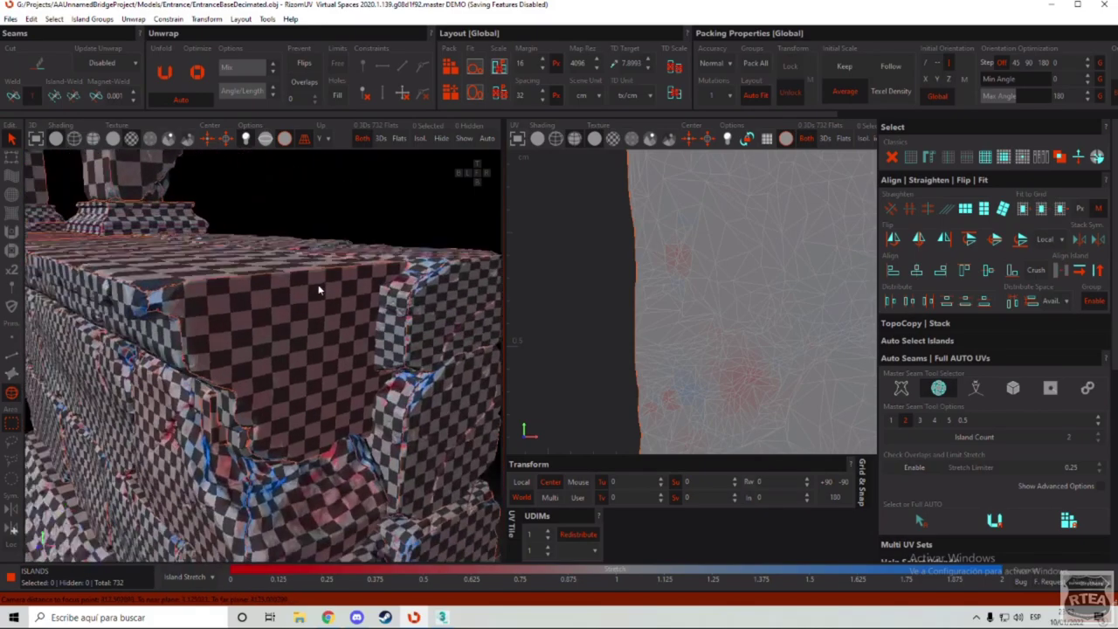
pyautogui.click(274, 258)
pyautogui.moveTo(274, 258); pyautogui.dragTo(247, 268, button='middle')
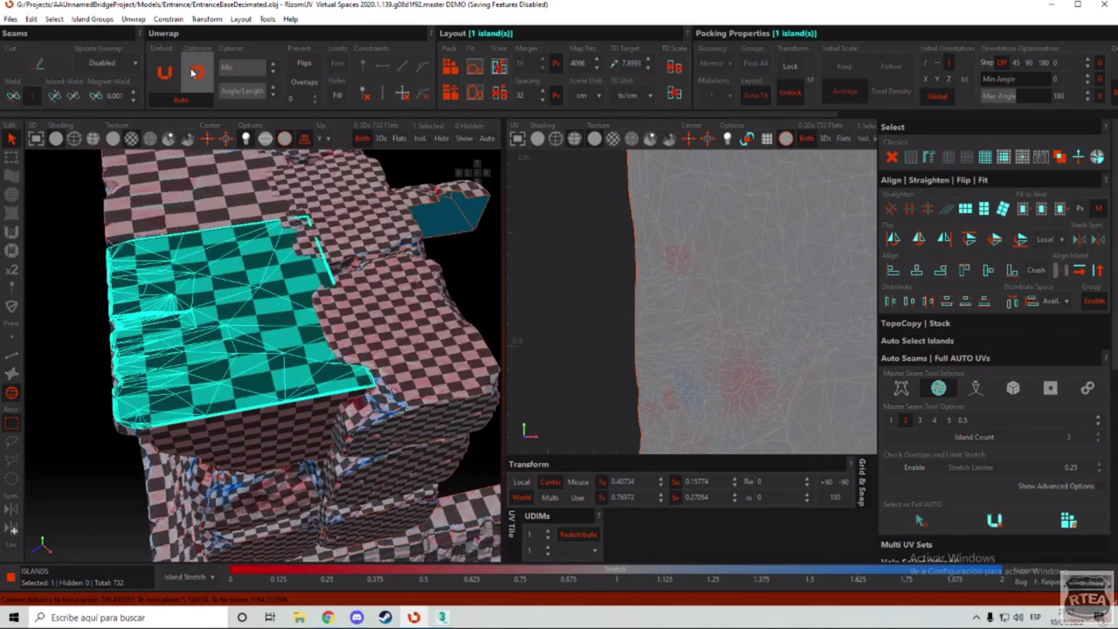
pyautogui.click(196, 72)
pyautogui.click(72, 228)
# Step: Optimize the island of the irregular rounded stone beside the base wall's flat top slab and deselect it
pyautogui.keyDown('alt'); pyautogui.moveTo(222, 273); pyautogui.dragTo(238, 326); pyautogui.keyUp('alt')
pyautogui.scroll(5, 367, 355)
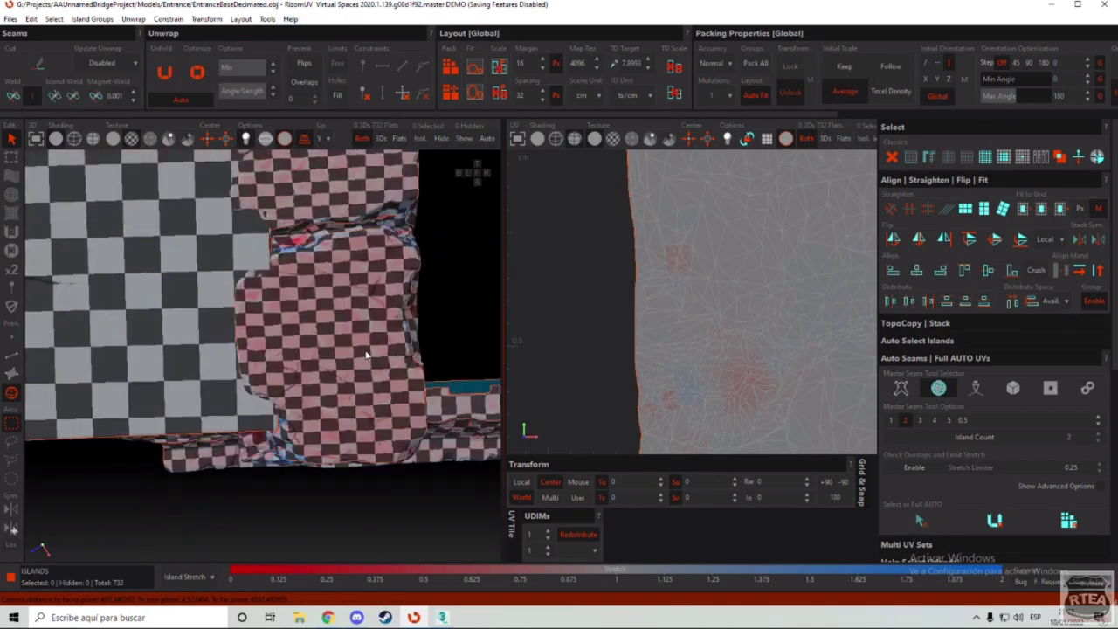
pyautogui.click(338, 332)
pyautogui.click(198, 73)
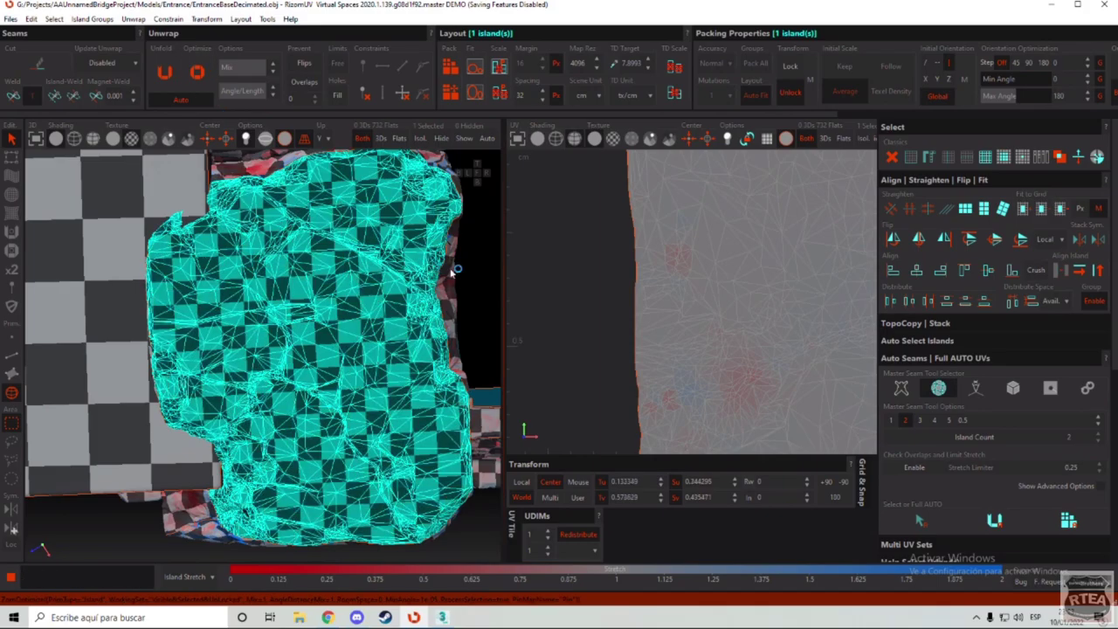
pyautogui.click(476, 255)
# Step: Turn off the checker texture in the 3D view, select every island of the entrance, and optimize them together
pyautogui.scroll(-4, 472, 253)
pyautogui.moveTo(463, 252)
pyautogui.keyDown('alt'); pyautogui.mouseDown()
pyautogui.moveTo(439, 198)
pyautogui.moveTo(396, 241)
pyautogui.moveTo(337, 219)
pyautogui.mouseUp(); pyautogui.keyUp('alt')
pyautogui.scroll(-5, 352, 249)
pyautogui.scroll(-3, 353, 249)
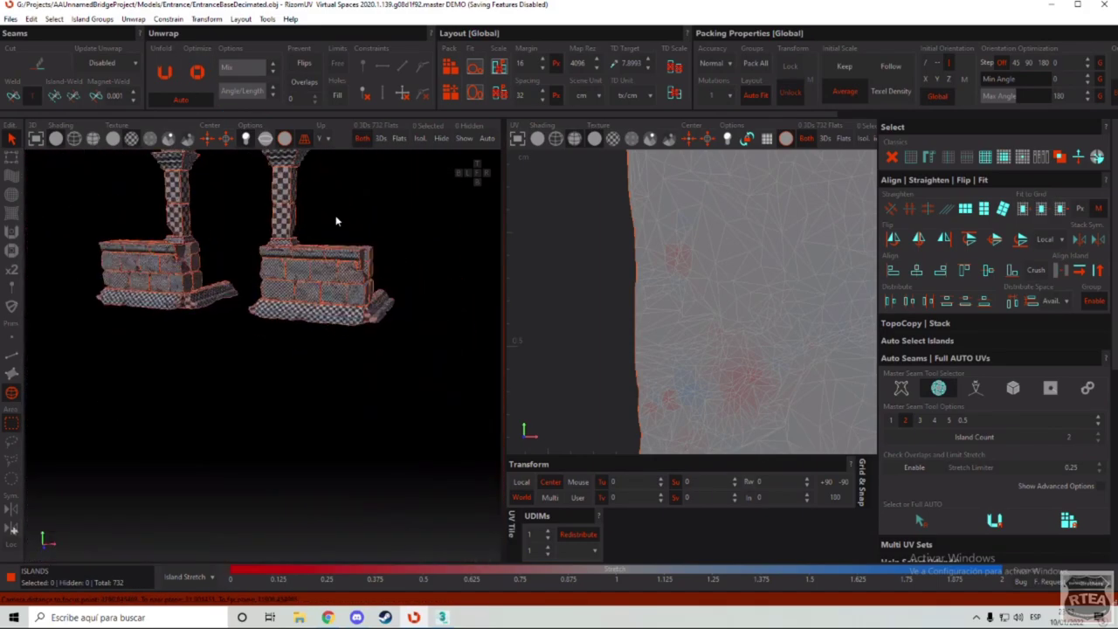
pyautogui.keyDown('alt'); pyautogui.moveTo(306, 188); pyautogui.dragTo(271, 262, button='middle'); pyautogui.keyUp('alt')
pyautogui.click(74, 139)
pyautogui.scroll(-3, 128, 215)
pyautogui.moveTo(130, 218)
pyautogui.mouseDown()
pyautogui.moveTo(148, 248)
pyautogui.moveTo(426, 453)
pyautogui.mouseUp()
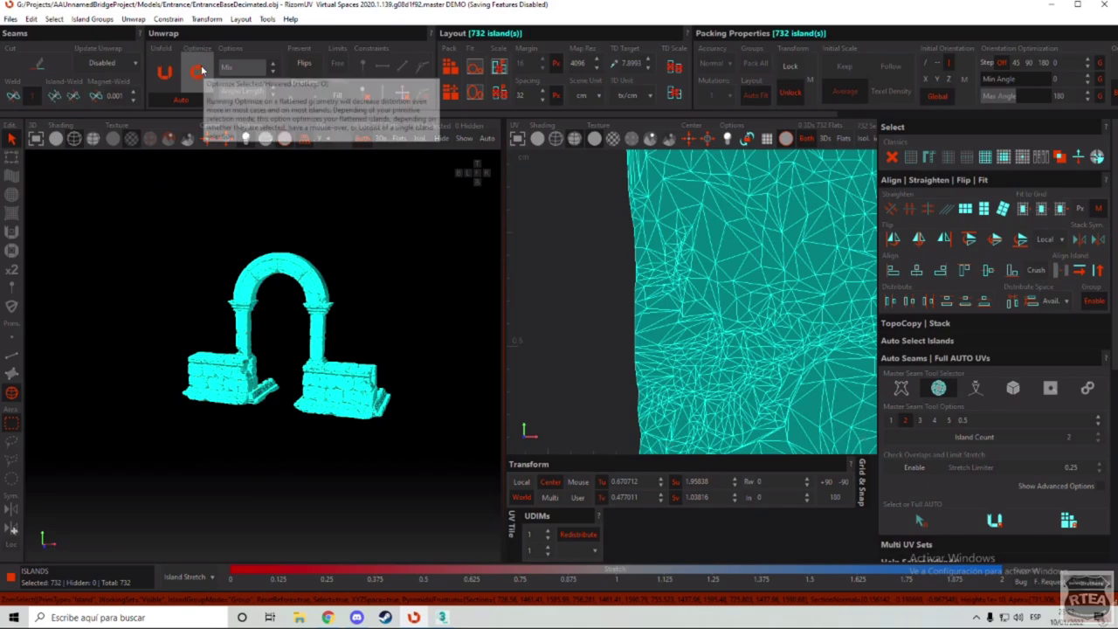
pyautogui.click(200, 79)
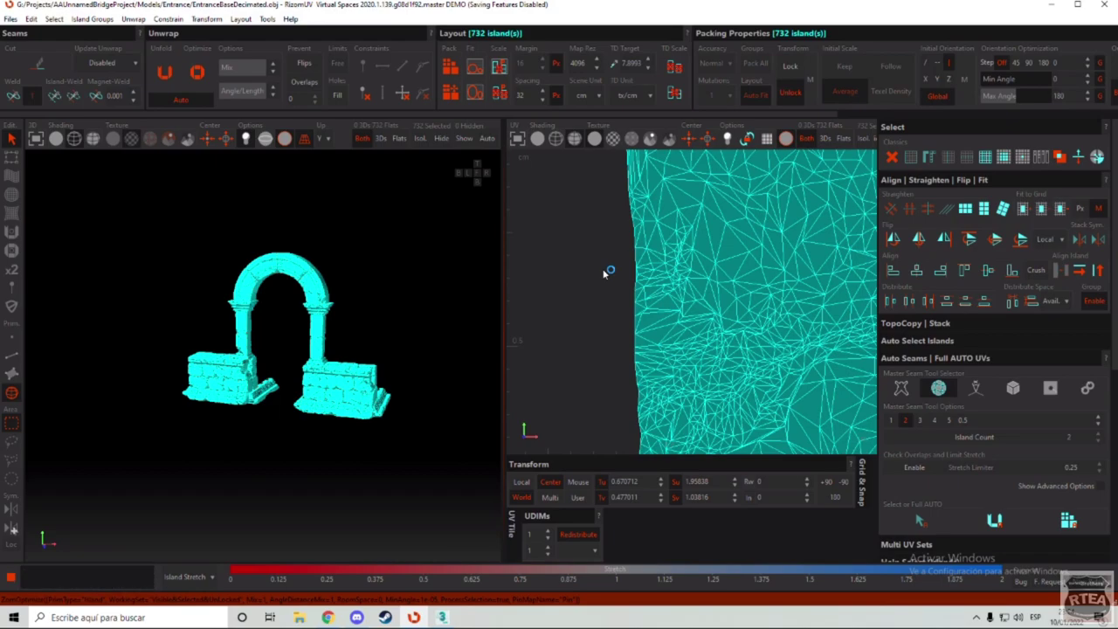
# Step: Deselect all islands and restore the checker texture on the entrance model to inspect the optimized result
pyautogui.click(380, 262)
pyautogui.scroll(7, 323, 356)
pyautogui.click(132, 139)
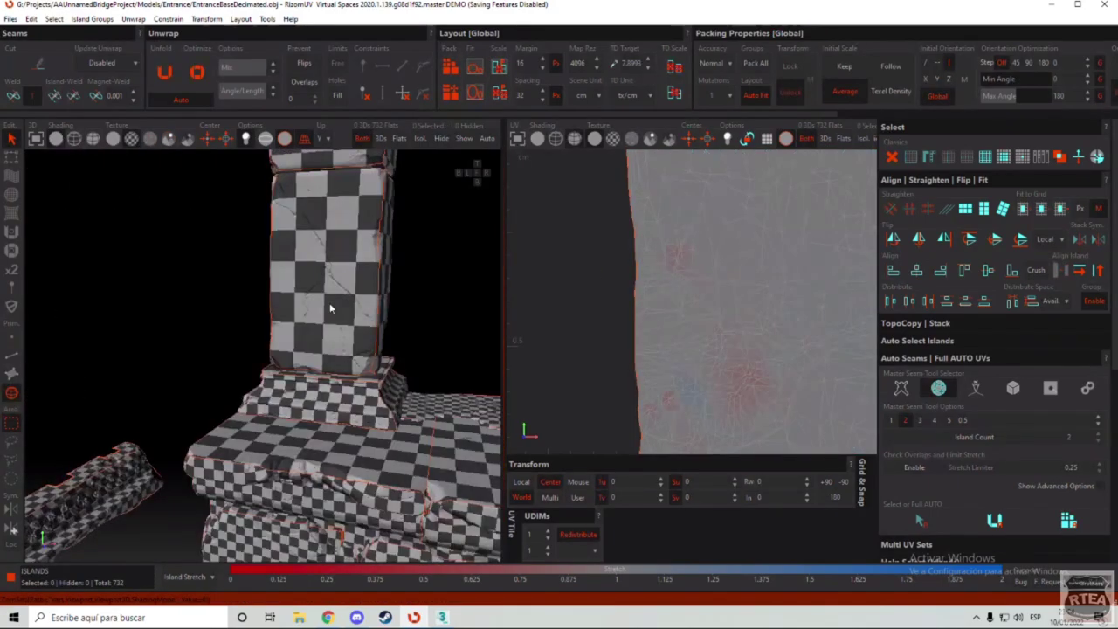
pyautogui.scroll(-7, 332, 307)
pyautogui.moveTo(350, 324)
pyautogui.keyDown('alt'); pyautogui.mouseDown()
pyautogui.moveTo(354, 346)
pyautogui.moveTo(338, 325)
pyautogui.mouseUp(); pyautogui.keyUp('alt')
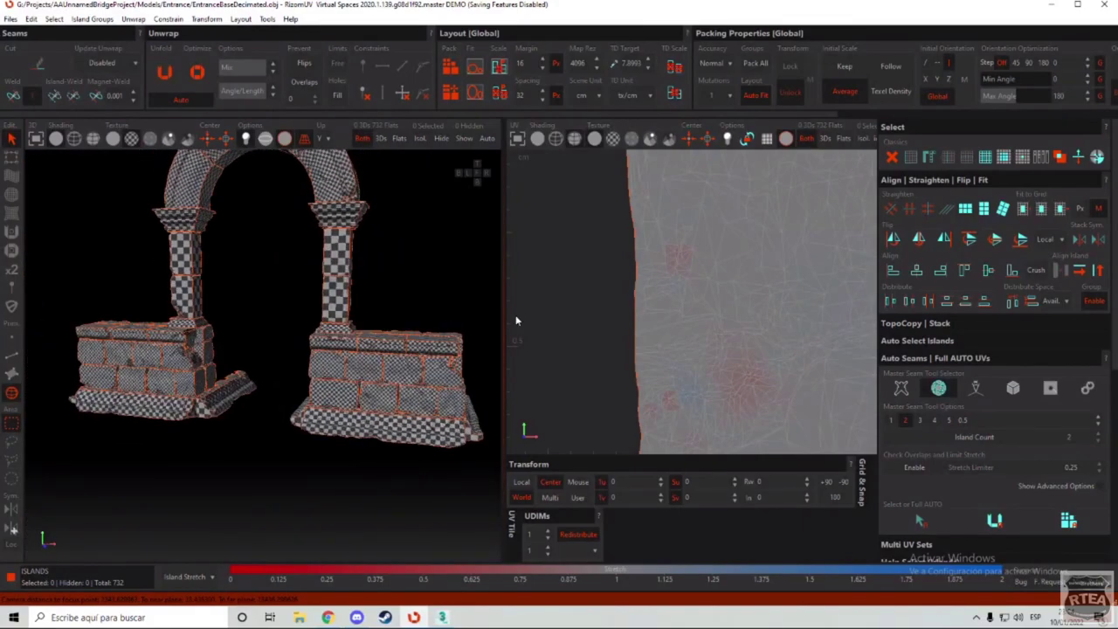
# Step: Examine the overlapping islands around UV tile 1001 and the full arch in the 3D view
pyautogui.scroll(-5, 618, 356)
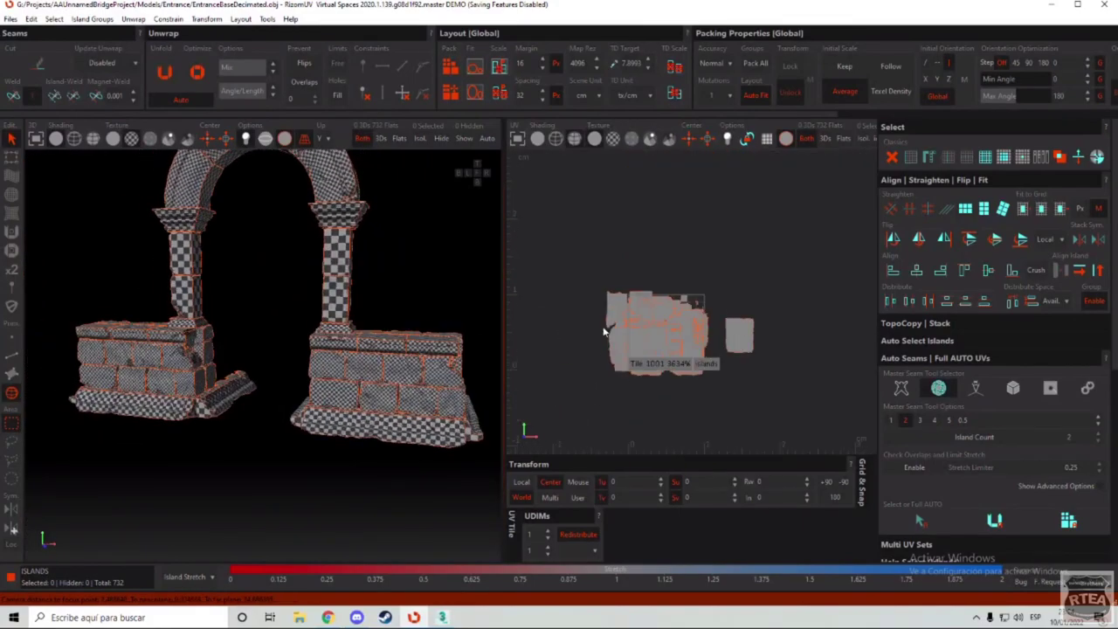
pyautogui.scroll(5, 603, 332)
pyautogui.scroll(-4, 656, 302)
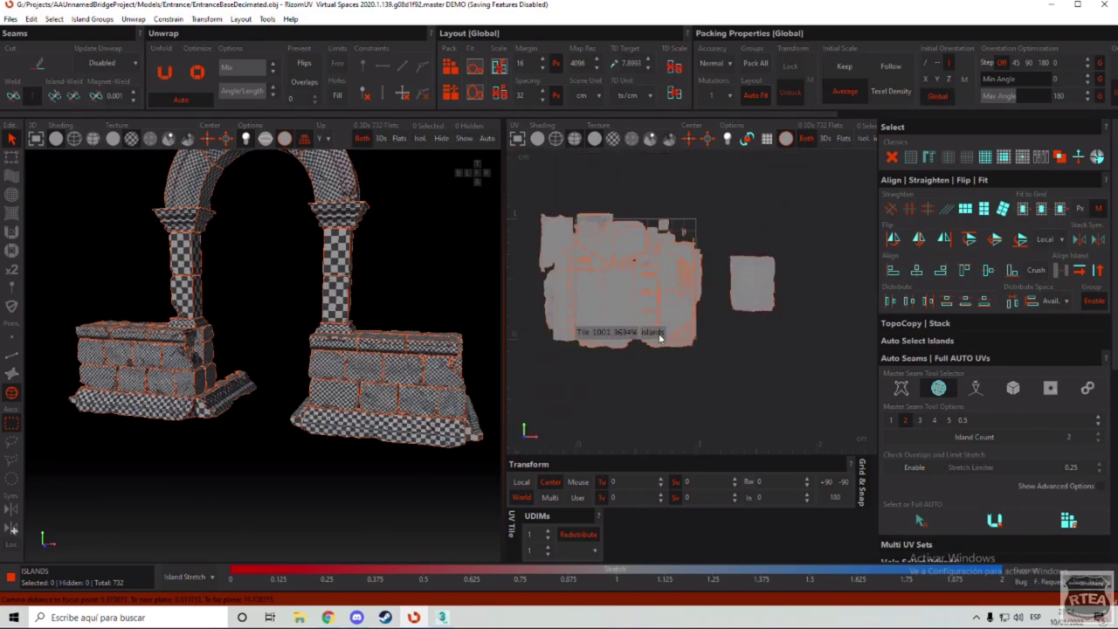
pyautogui.scroll(2, 664, 247)
pyautogui.scroll(-4, 559, 225)
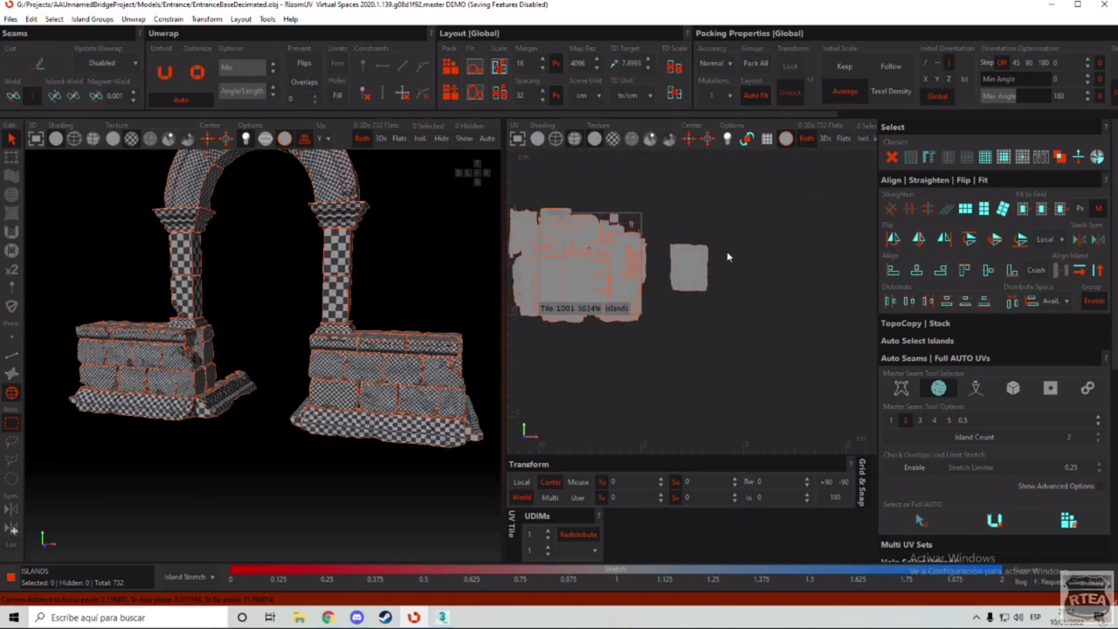
pyautogui.moveTo(303, 209); pyautogui.dragTo(304, 235, button='middle')
pyautogui.moveTo(268, 196); pyautogui.dragTo(252, 157, button='middle')
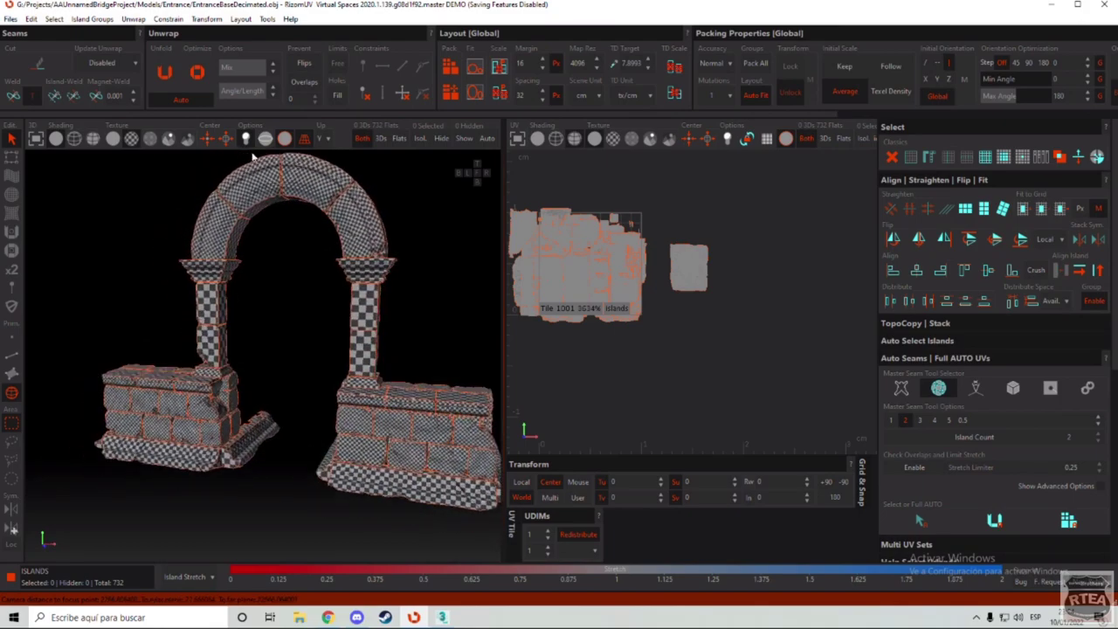
# Step: Try to save the unwrapped mesh as a new file, dismiss the notice, and look over the file commands, including Export
pyautogui.click(10, 18)
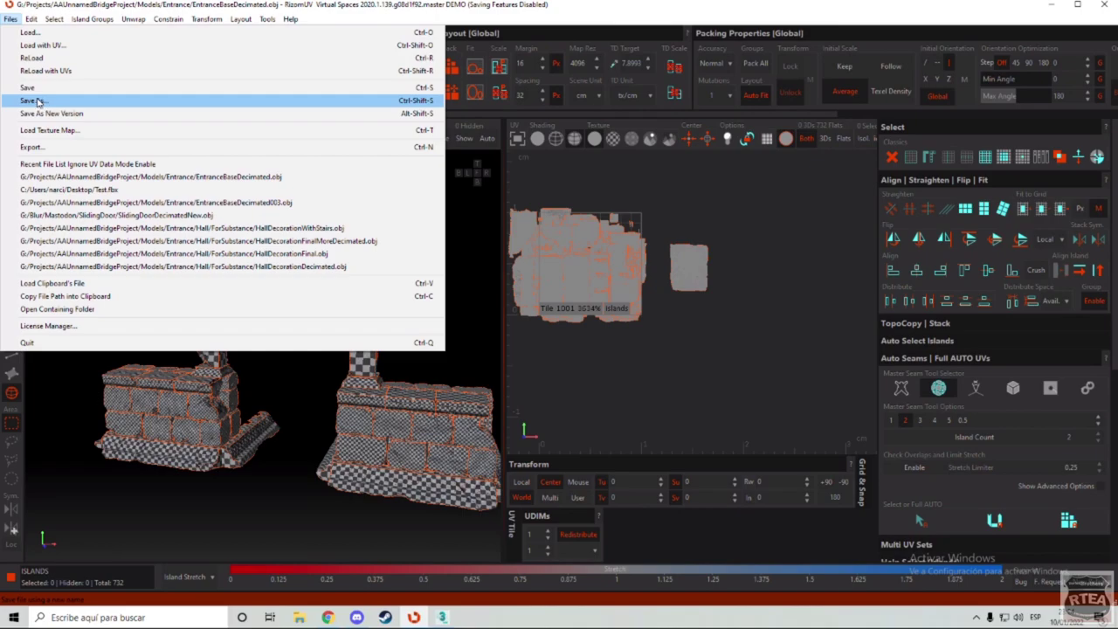
pyautogui.click(37, 102)
pyautogui.moveTo(456, 260); pyautogui.dragTo(267, 260)
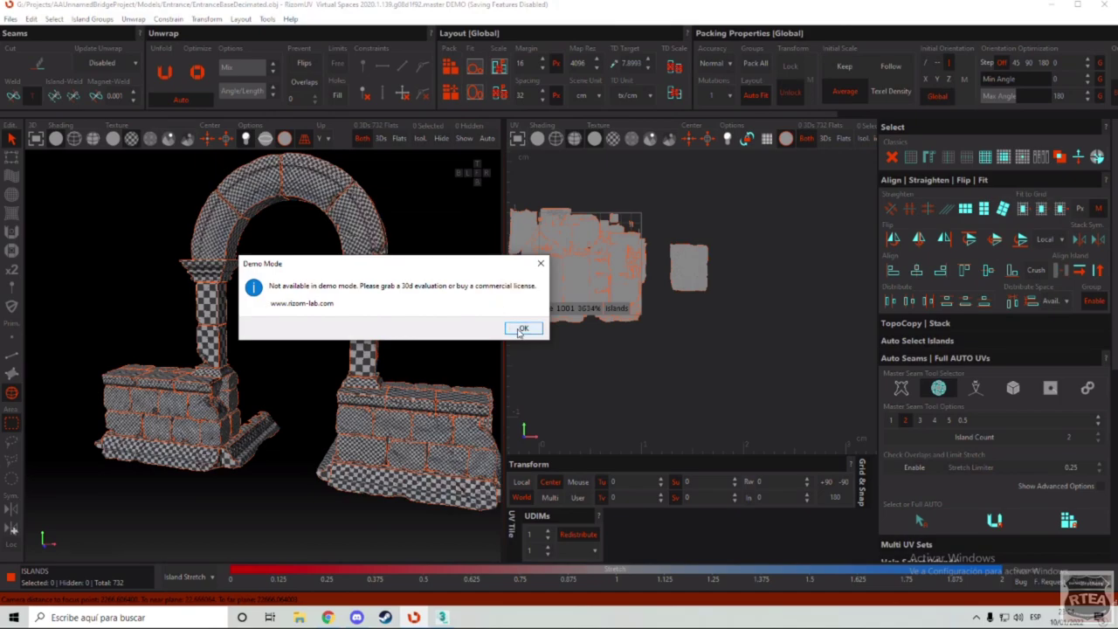
pyautogui.click(521, 328)
pyautogui.click(10, 18)
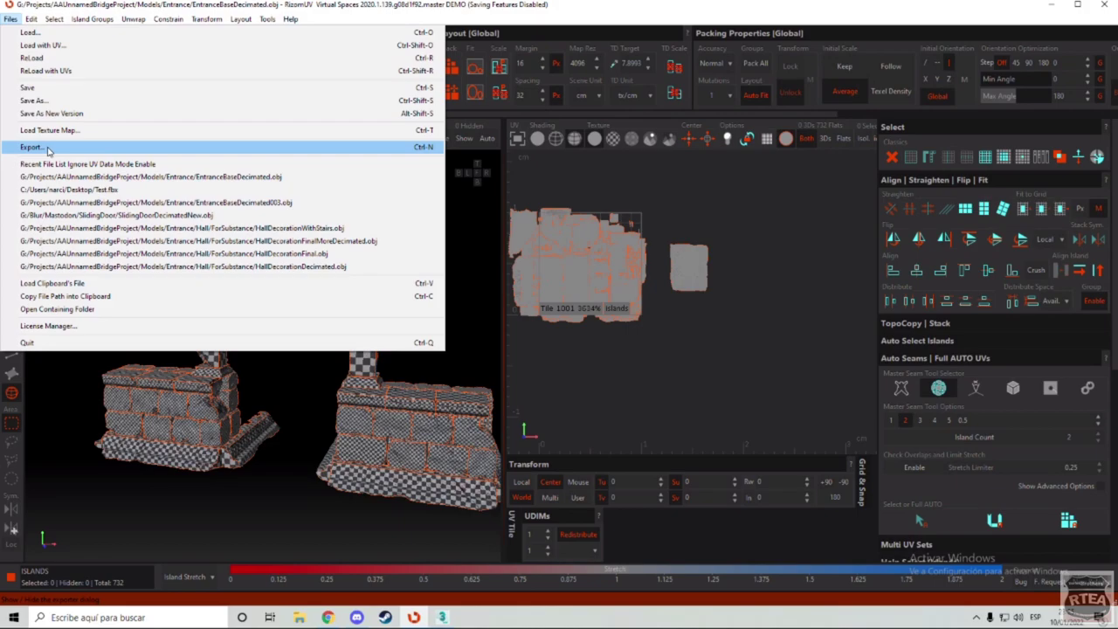
pyautogui.click(546, 230)
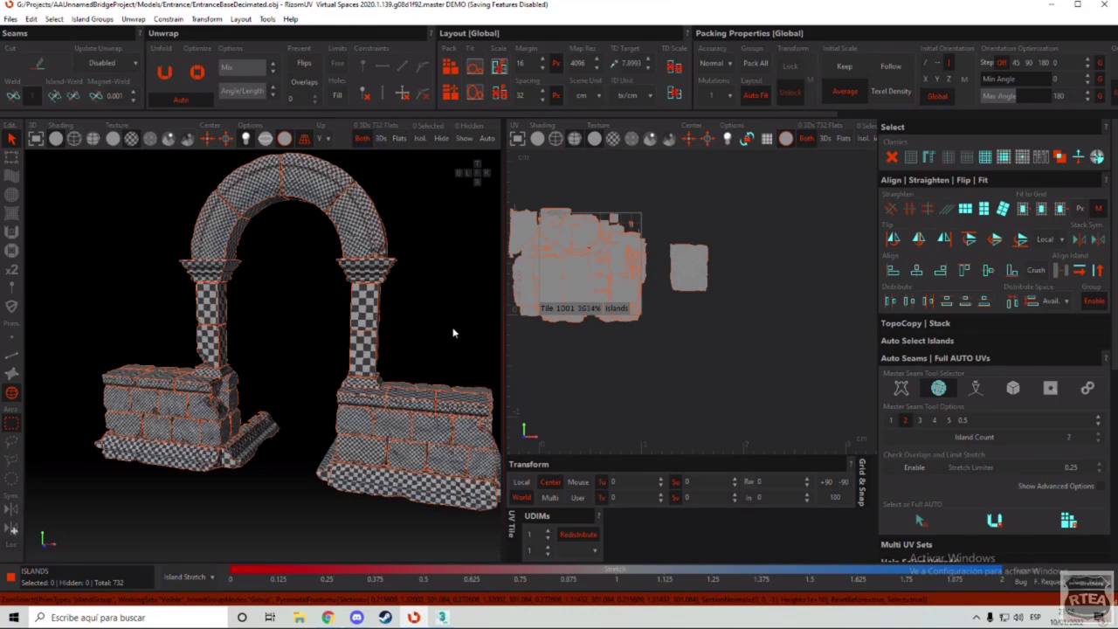
# Step: Switch to Chrome, show the RoadToEnviromentArtist Twitch page, and read the stream chat
pyautogui.click(328, 617)
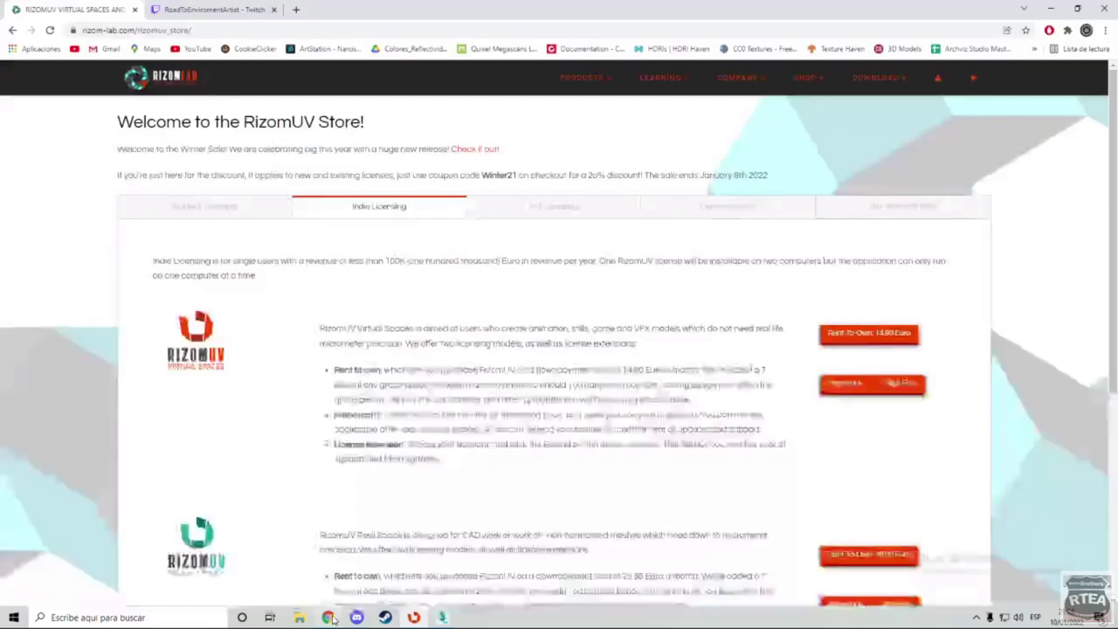
pyautogui.click(212, 8)
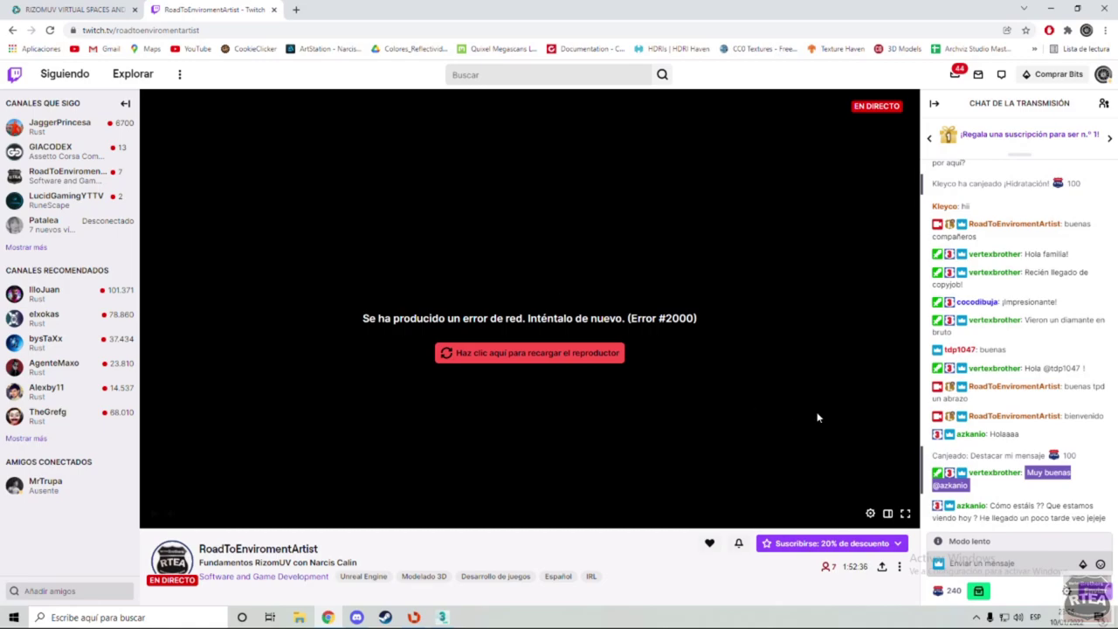
pyautogui.scroll(-1, 818, 417)
pyautogui.scroll(1, 818, 418)
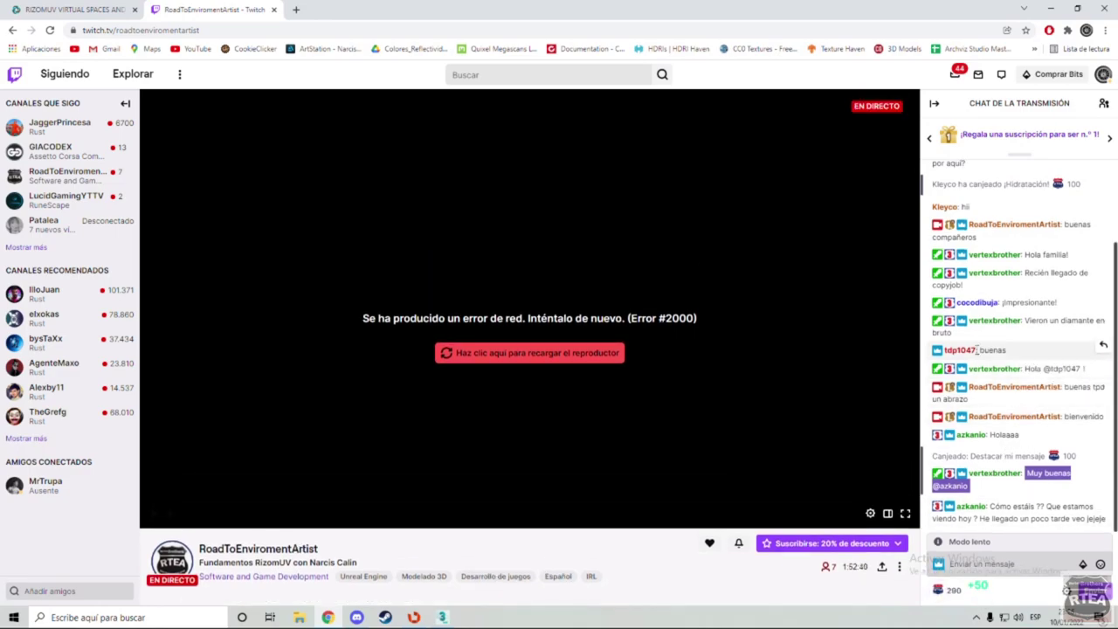
pyautogui.scroll(2, 1048, 367)
pyautogui.scroll(-2, 1007, 365)
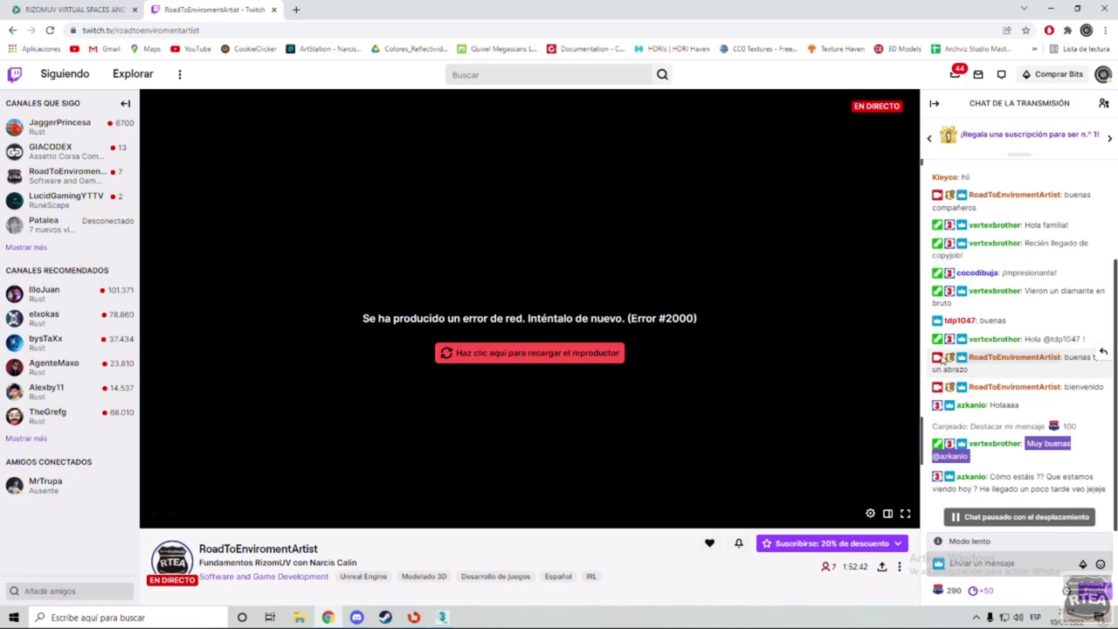
# Step: Switch back to RizomUV, return to the Twitch page in Chrome, and read the newest chat messages
pyautogui.click(414, 617)
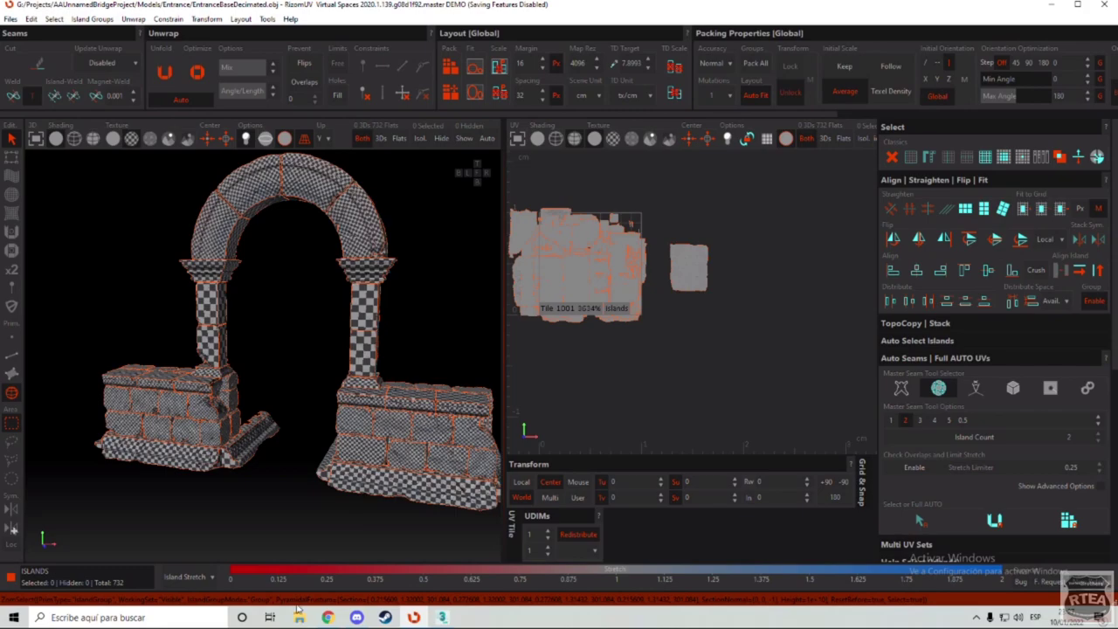
pyautogui.click(328, 618)
pyautogui.scroll(-1, 969, 454)
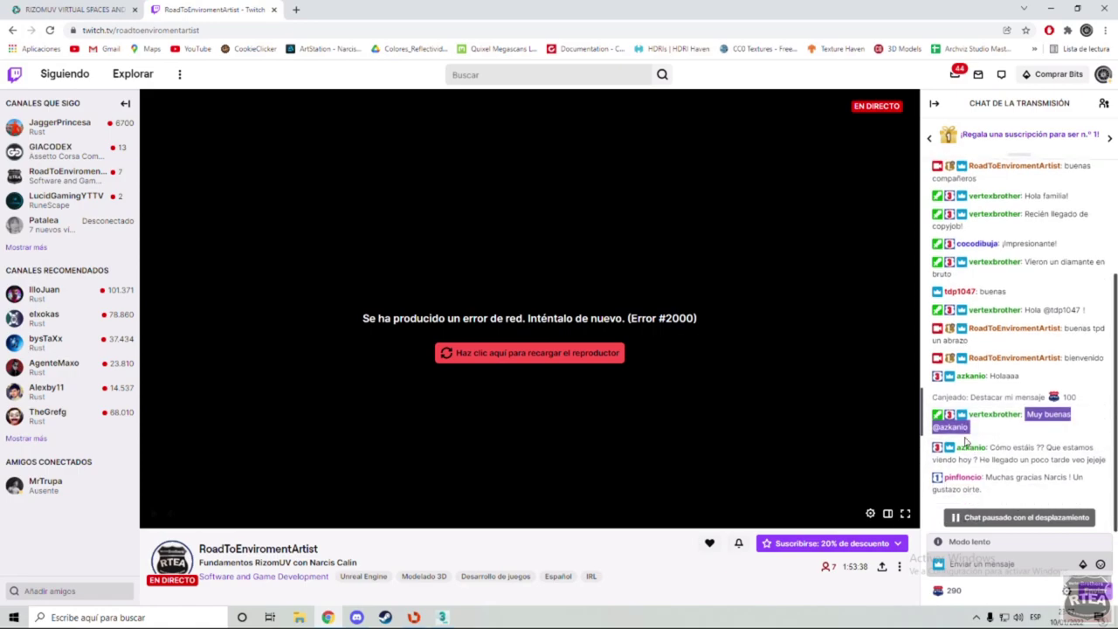